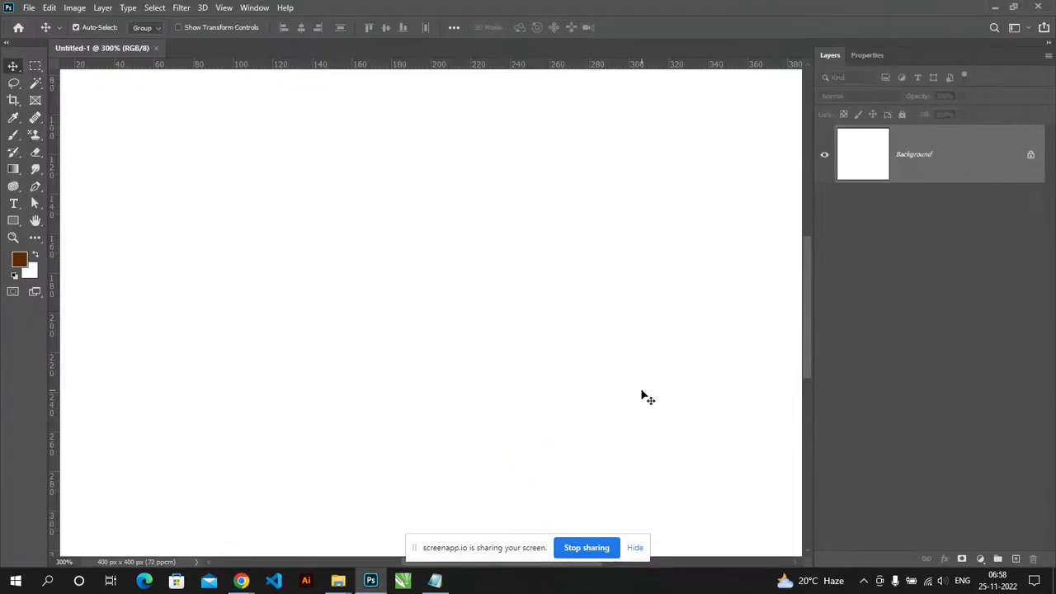
Step: Draw a rounded square on the canvas with the Rounded Rectangle Tool
key("ctrl+minus")
key("ctrl+minus")
key("ctrl+plus")
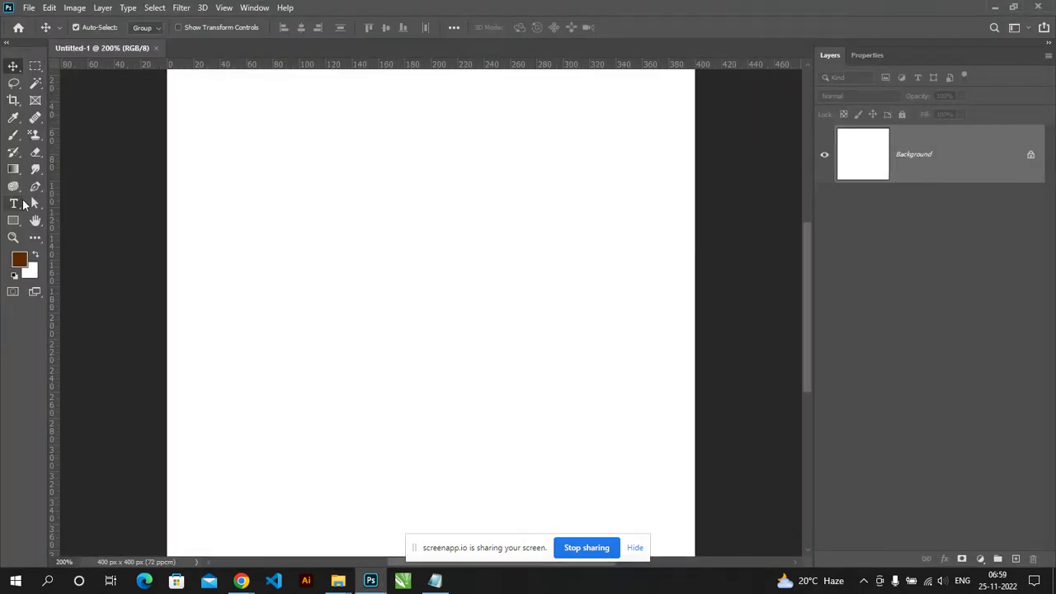
left_click(13, 221)
left_click(91, 235)
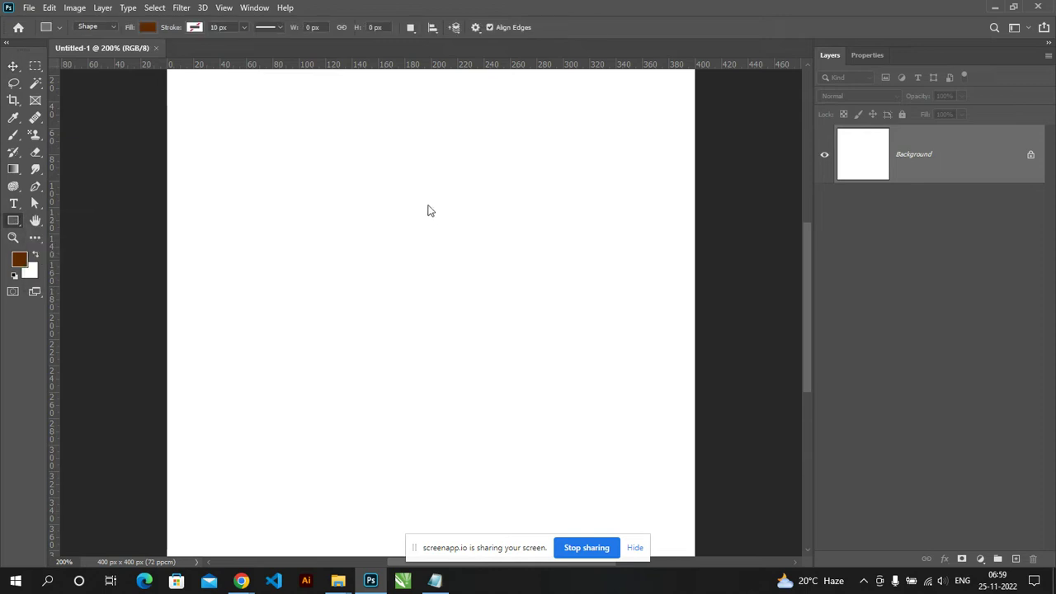
left_click_drag(381, 179, 433, 210)
left_click_drag(316, 142, 436, 262)
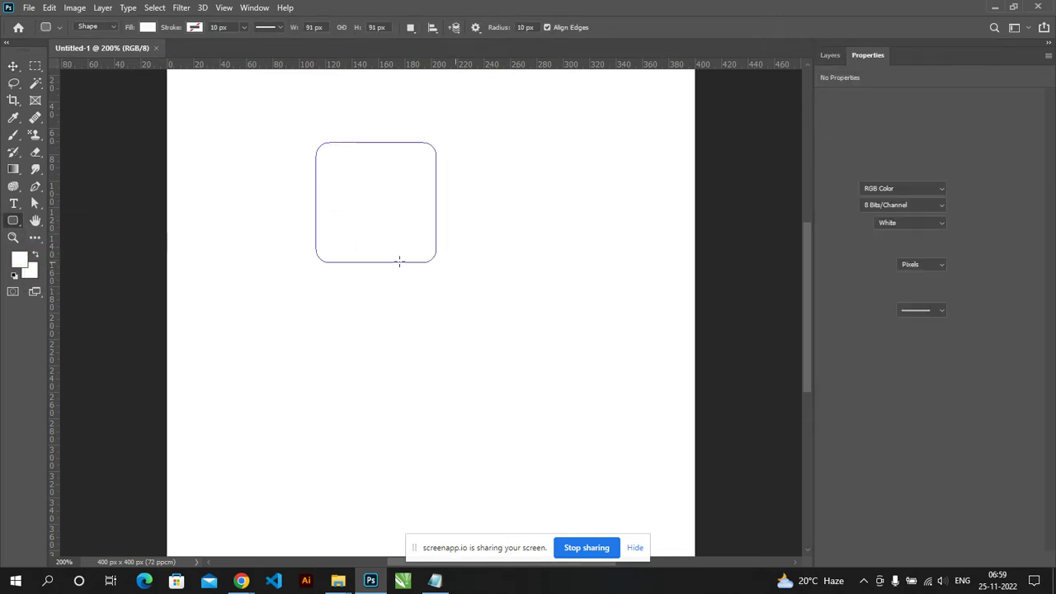
Step: Fill the rounded square dark brown and shift it right to X 144 px
left_click(148, 27)
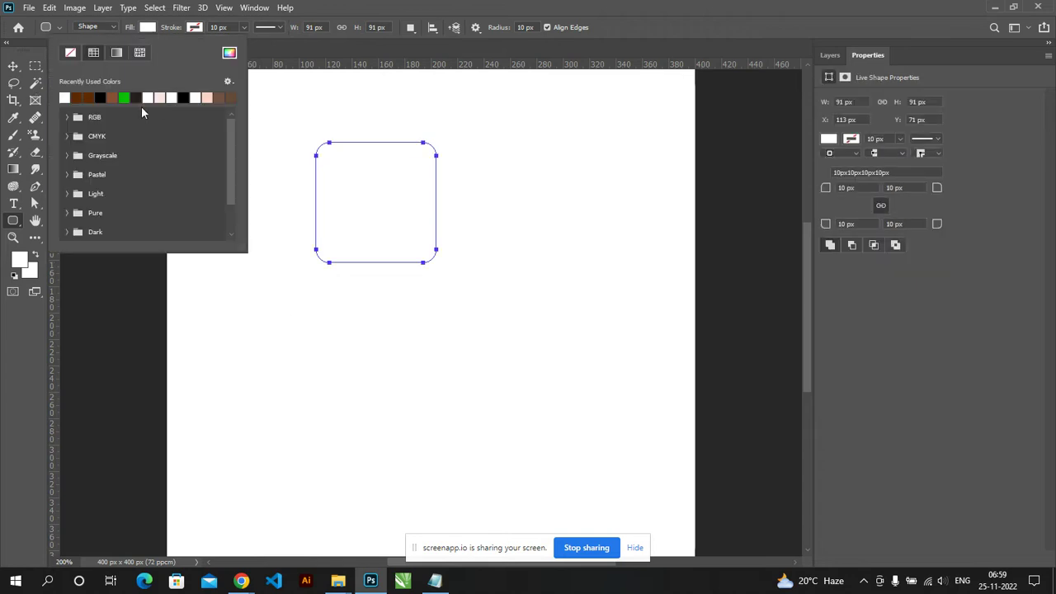
left_click(88, 97)
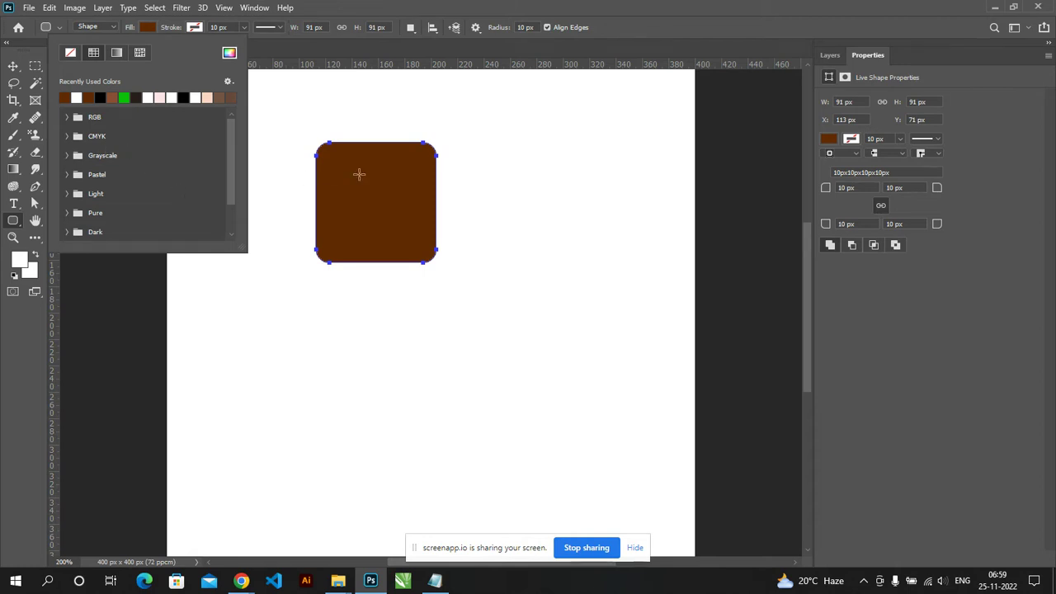
left_click(13, 66)
mouse_move(370, 189)
left_mouse_down()
mouse_move(425, 189)
mouse_move(408, 191)
left_mouse_up()
Step: Rotate the brown square and move its rotation pivot well below it
key("ctrl+t")
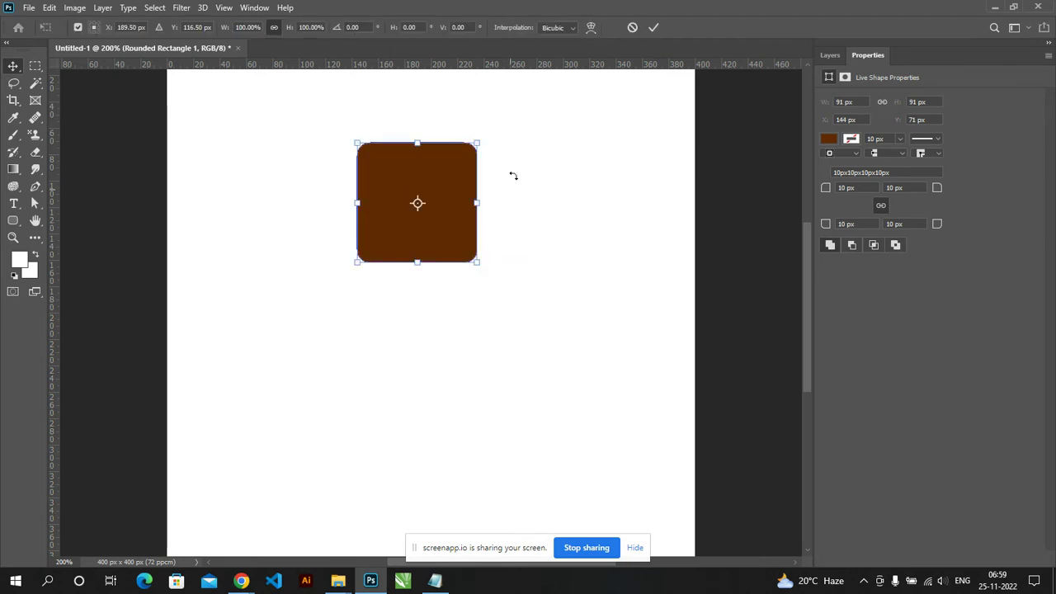
left_click_drag(484, 141, 550, 221)
left_click_drag(456, 240, 470, 235)
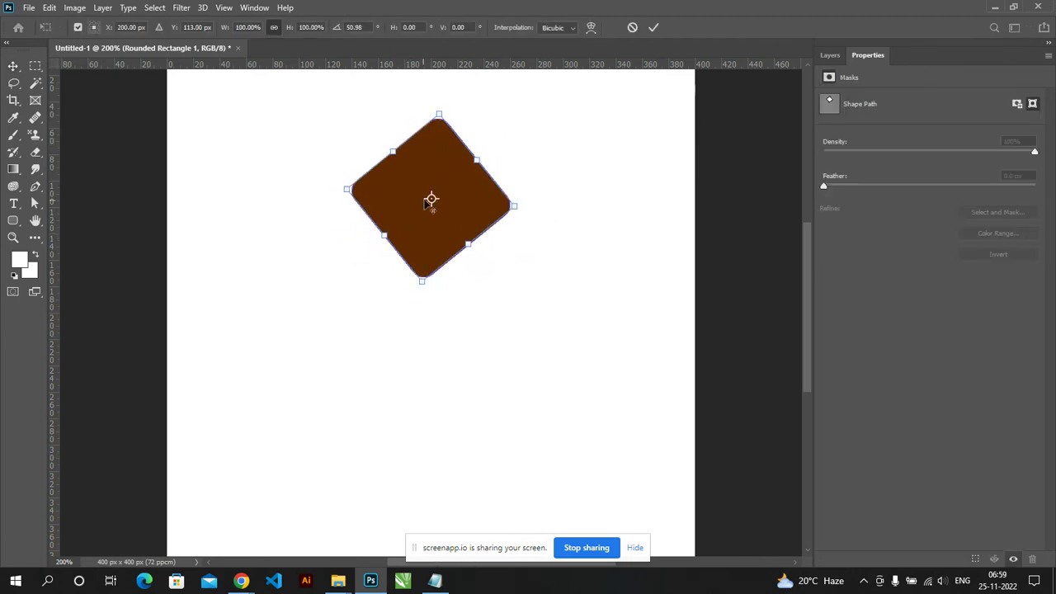
left_click_drag(432, 200, 427, 311)
left_click_drag(427, 310, 428, 330)
Step: Apply a 30° rotation and repeat it as several copies around the pivot
type("30")
key("Return")
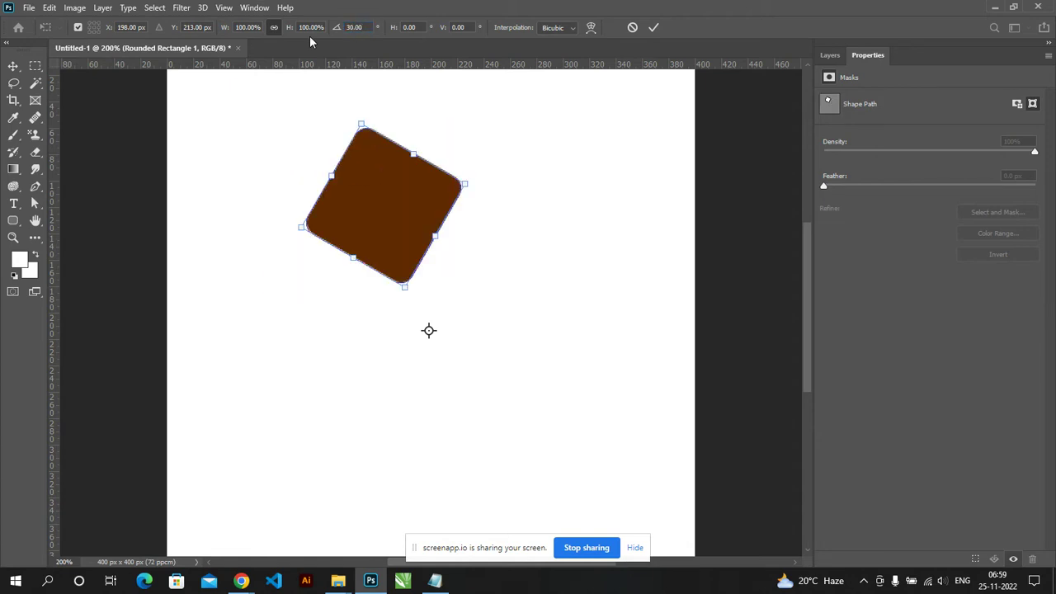
key("Return")
key("ctrl+alt+shift+t")
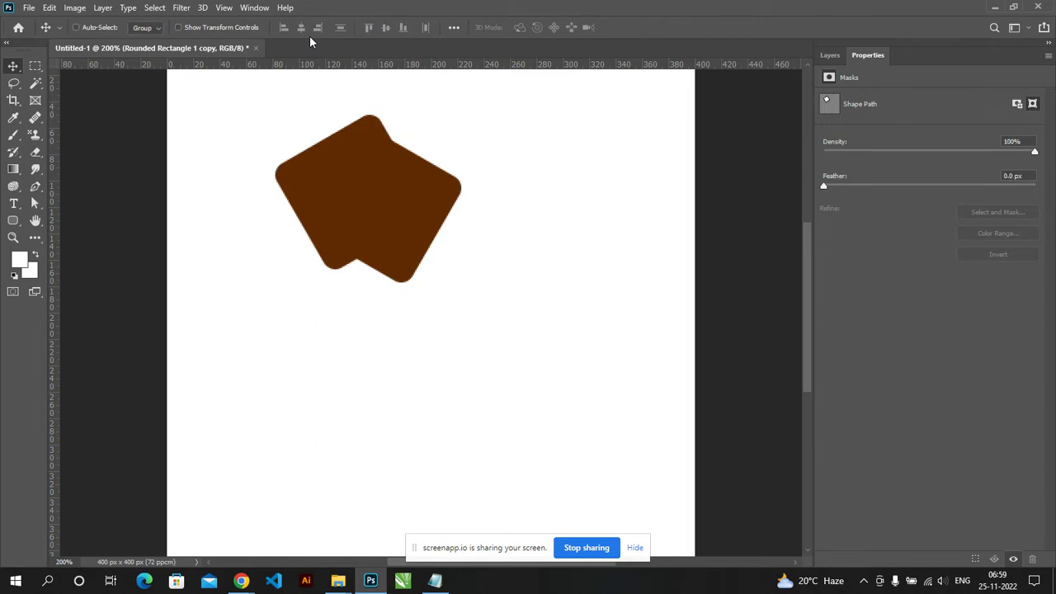
key("ctrl+alt+shift+t")
key("ctrl+alt+shift+t")
key("ctrl+alt+shift+t")
key("ctrl+alt+shift+t")
key("ctrl+alt+shift+t")
key("ctrl+alt+shift+t")
key("ctrl+alt+shift+t")
key("ctrl+alt+shift+t")
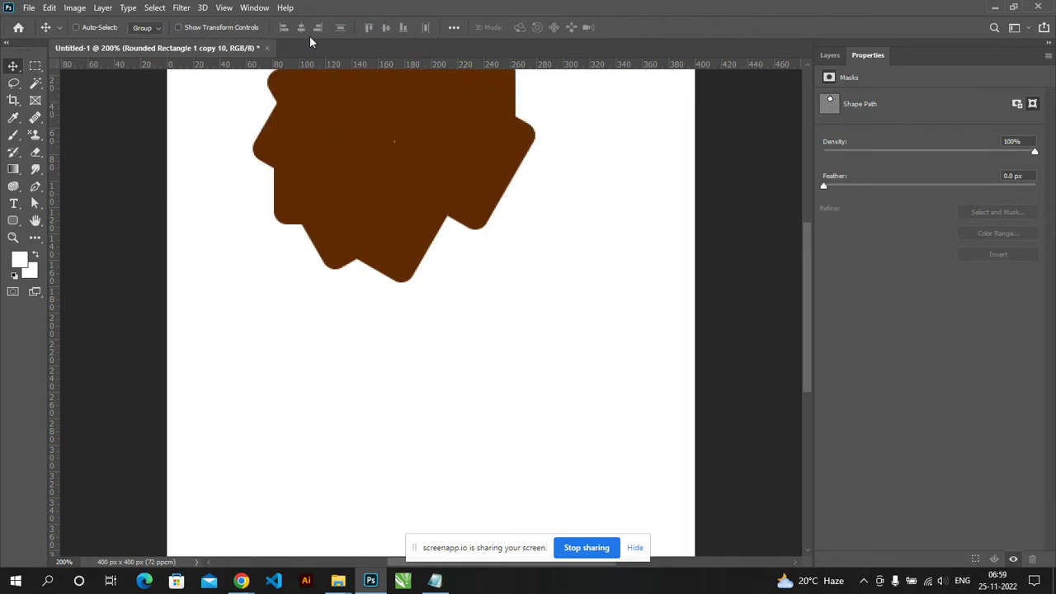
key("ctrl+alt+shift+t")
key("ctrl+alt+shift+t")
Step: Undo the extra rotated copies, keeping one tilted brown square
key("ctrl+minus")
key("ctrl+z")
key("ctrl+z")
key("ctrl+z")
key("ctrl+z")
key("ctrl+z")
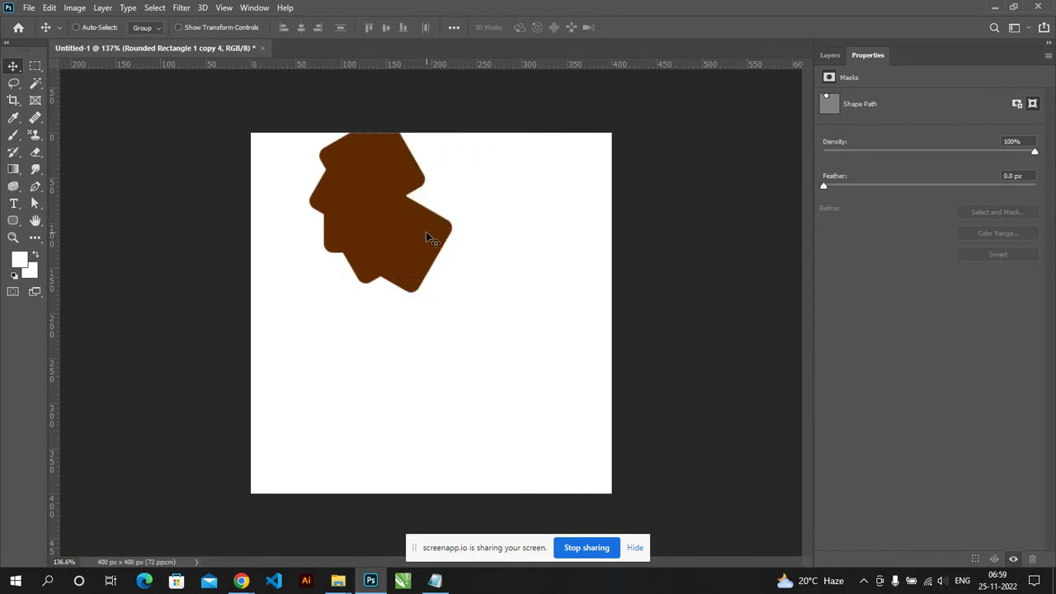
key("ctrl+z")
key("ctrl+z")
key("ctrl+z")
key("ctrl+z")
key("ctrl+z")
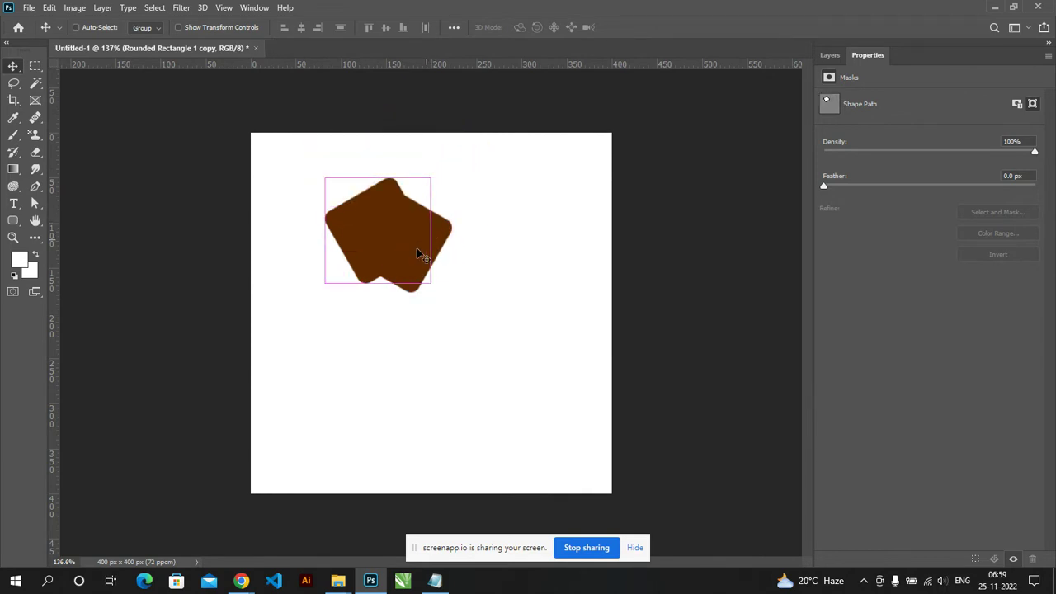
key("z")
key("ctrl+z")
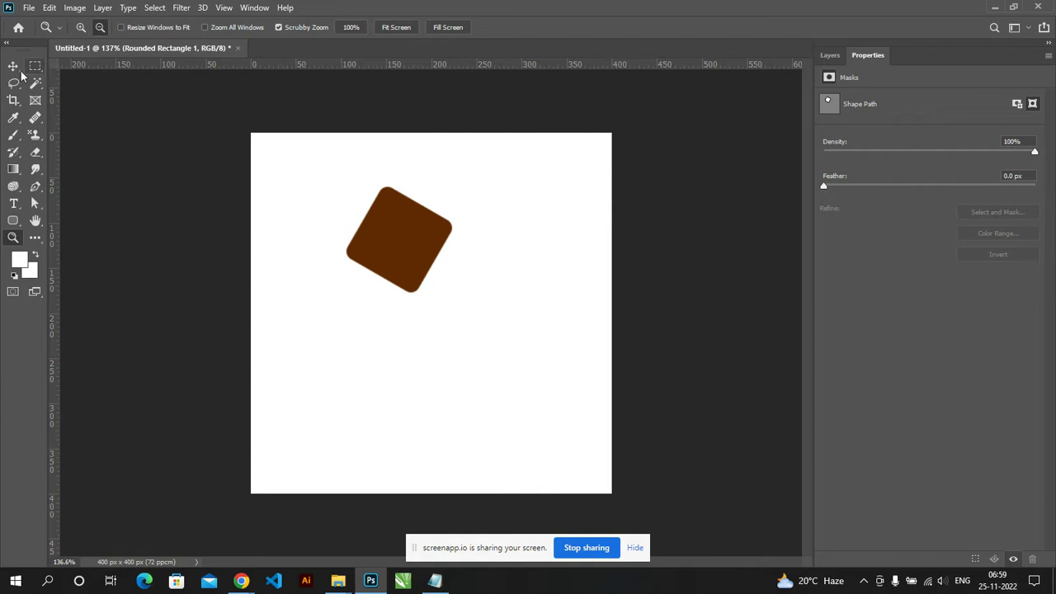
Step: Move the brown square up and shrink it to about 39% of its size
left_click(13, 66)
left_click_drag(415, 234, 422, 216)
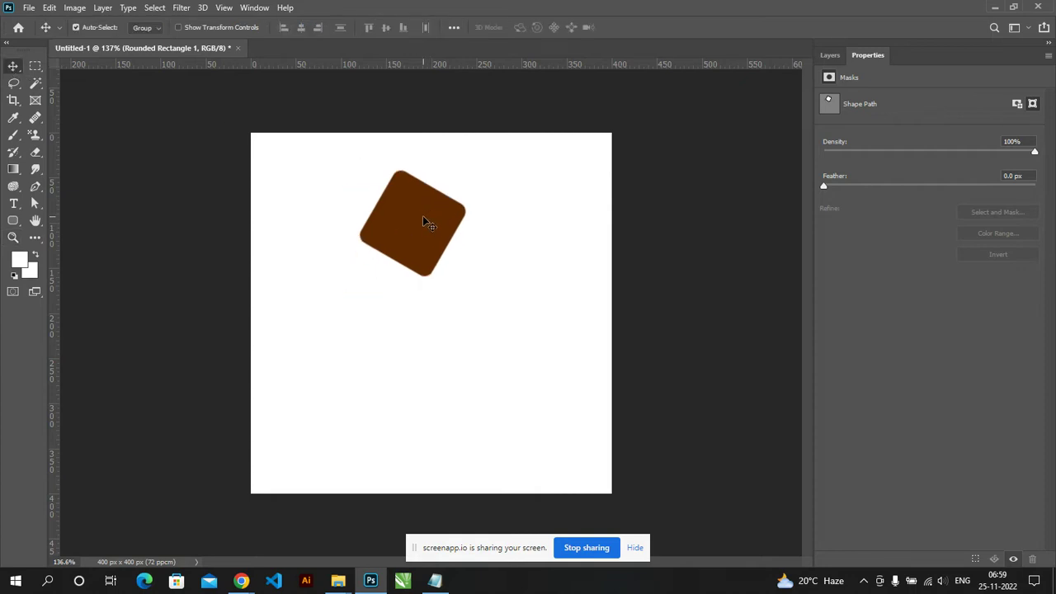
key("ctrl+t")
left_click_drag(464, 278, 436, 247)
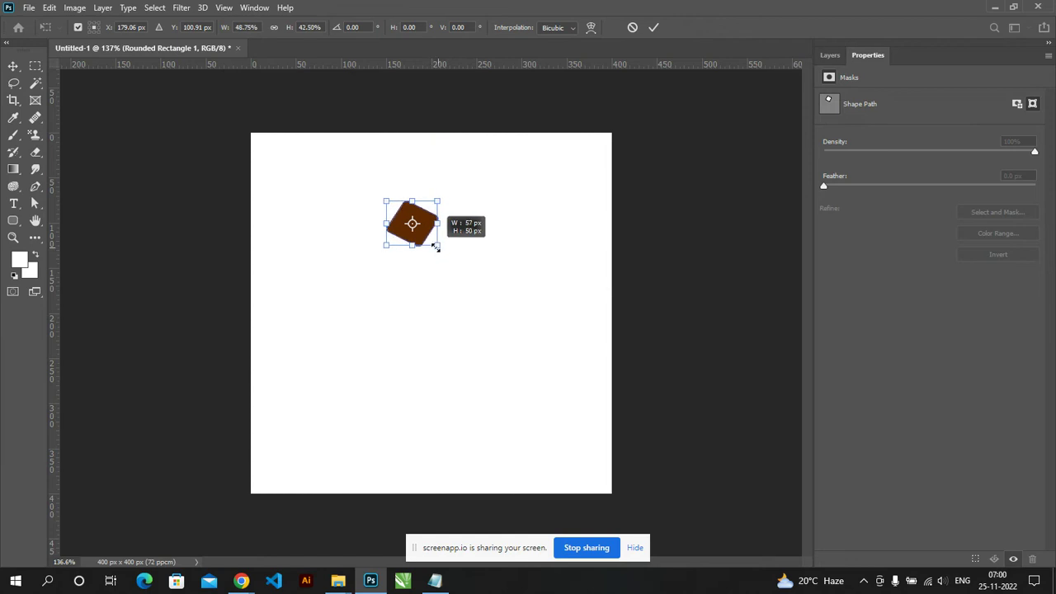
mouse_move(435, 248)
left_mouse_down()
mouse_move(467, 277)
mouse_move(431, 243)
left_mouse_up()
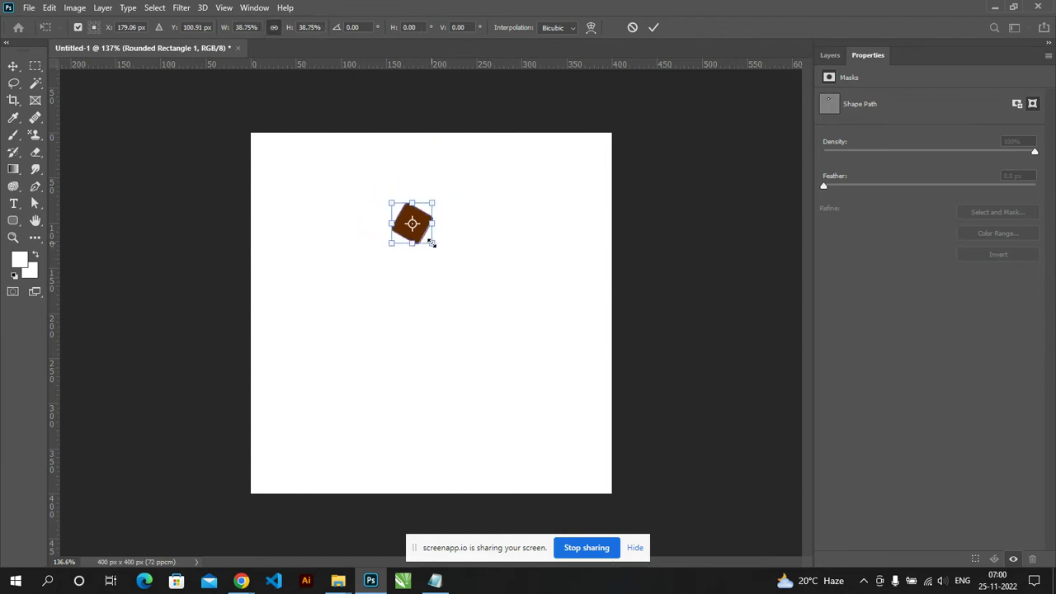
key("Return")
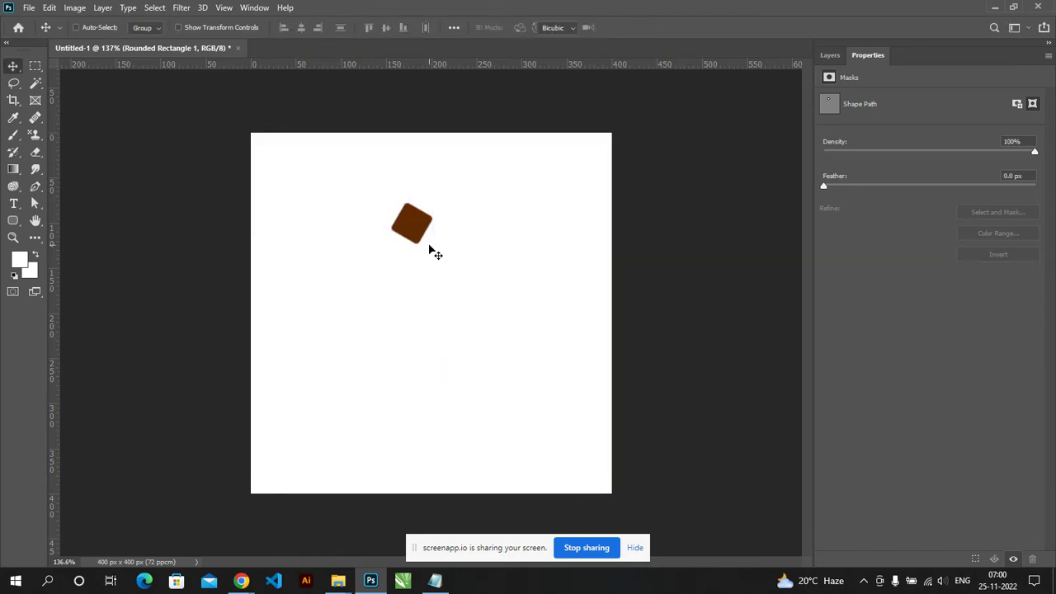
Step: Rotate it 30° around a pivot below it and repeat into a twelve-square ring
key("ctrl+t")
left_click_drag(413, 223, 427, 321)
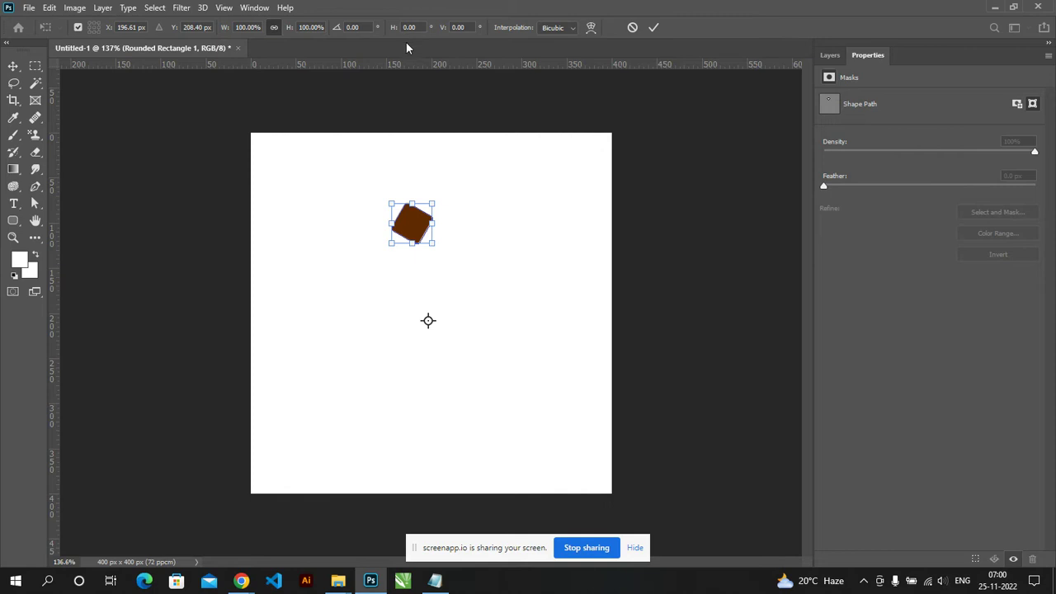
left_click(361, 26)
type("30")
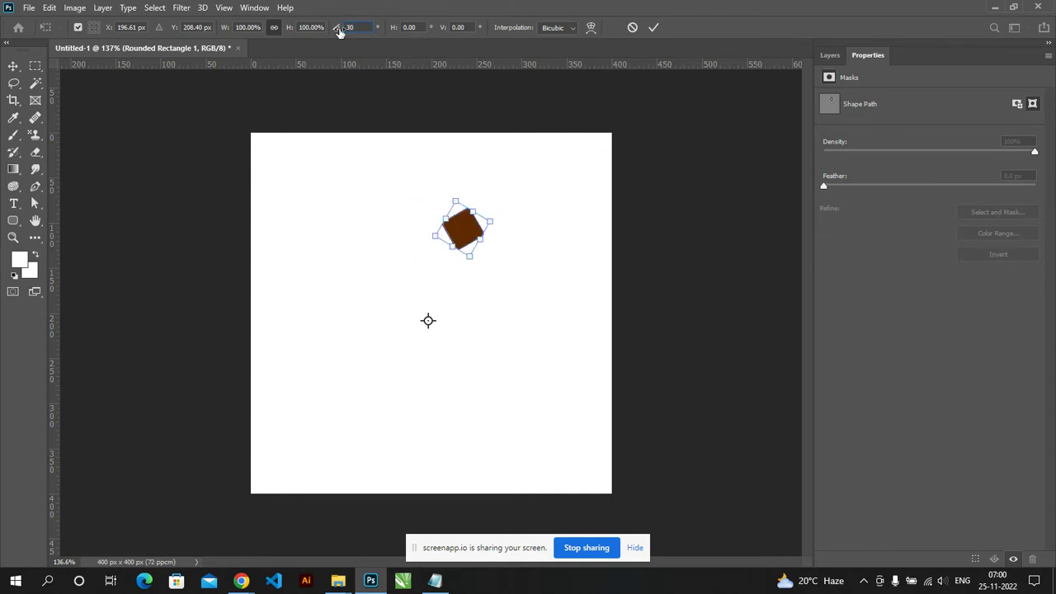
key("Return")
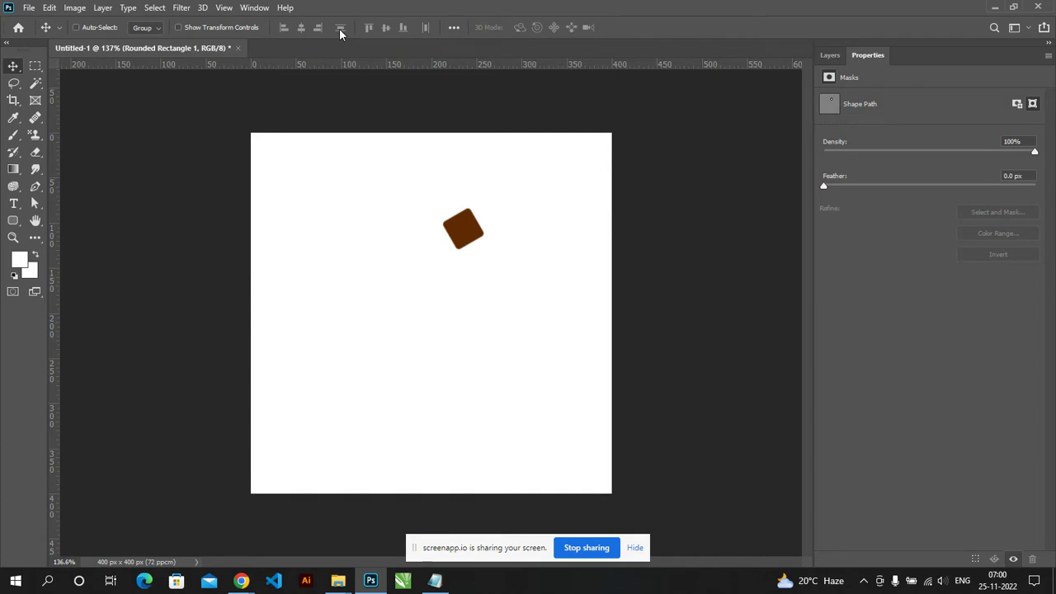
key("ctrl+shift+alt+t")
key("ctrl+shift+alt+t")
key("ctrl+shift+alt+t")
key("ctrl+shift+alt+t")
key("ctrl+shift+alt+t")
key("ctrl+shift+alt+t")
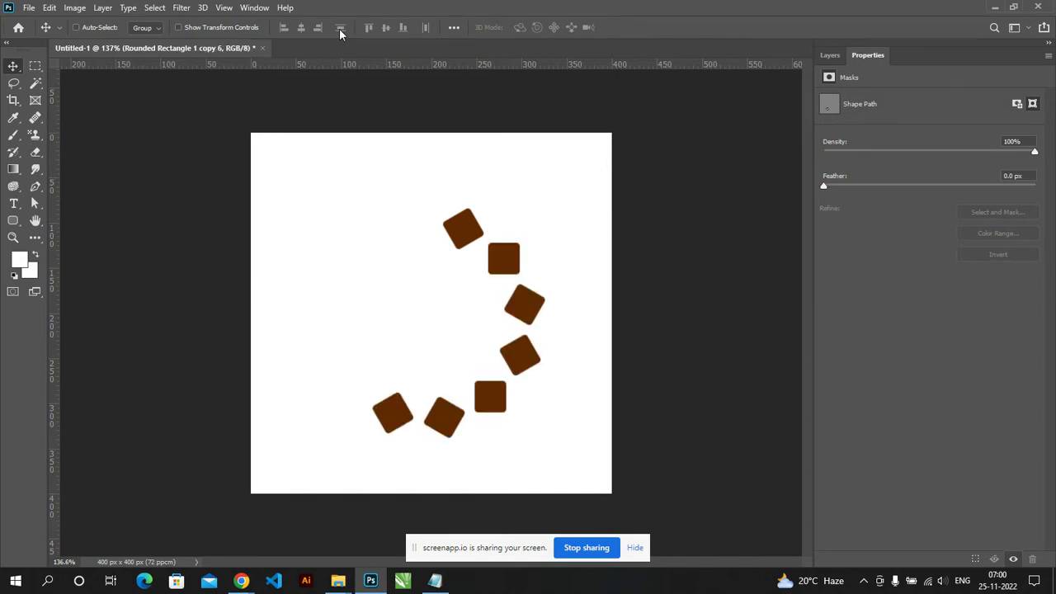
key("ctrl+shift+alt+t")
key("ctrl+shift+alt+t")
key("ctrl+shift+alt+t")
key("ctrl+shift+alt+t")
key("ctrl+shift+alt+t")
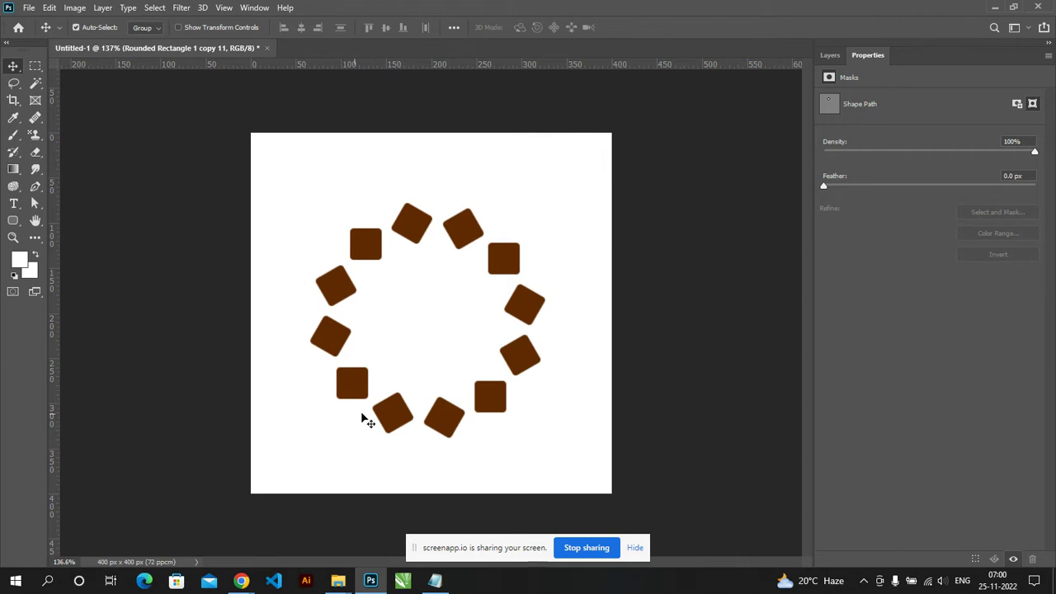
left_click(340, 294)
Step: Fill a tall rectangle near the top-left with near-black on a new layer
left_click(35, 66)
left_click_drag(258, 146, 285, 185)
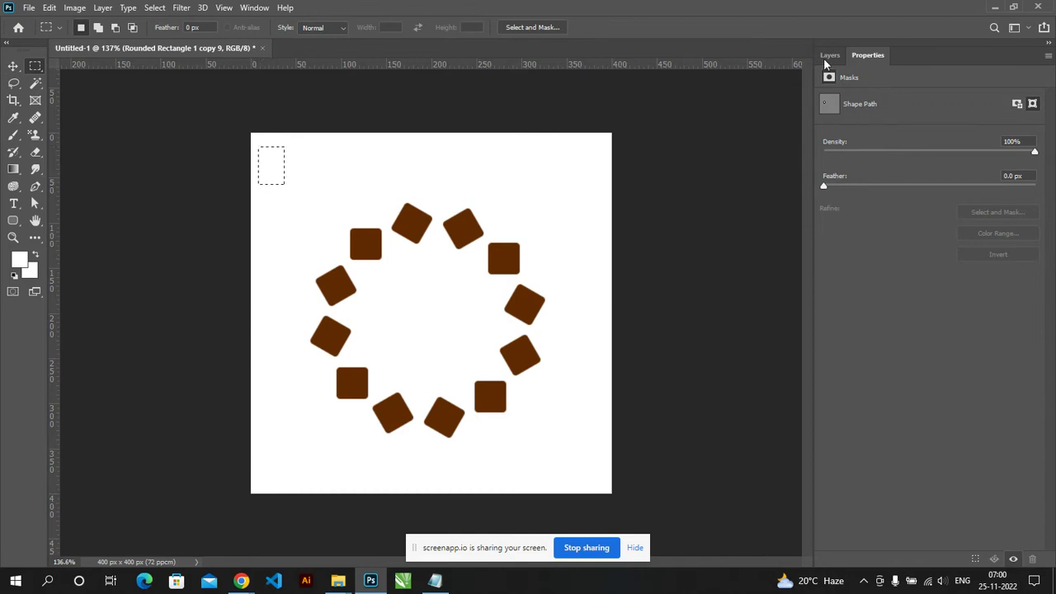
left_click(830, 55)
left_click(1015, 560)
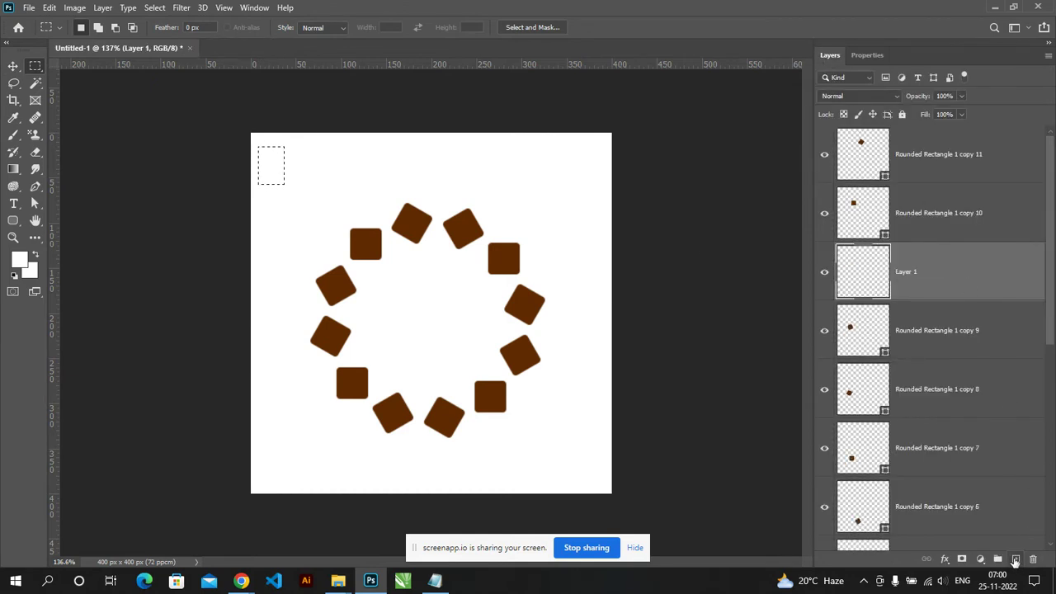
left_click(19, 259)
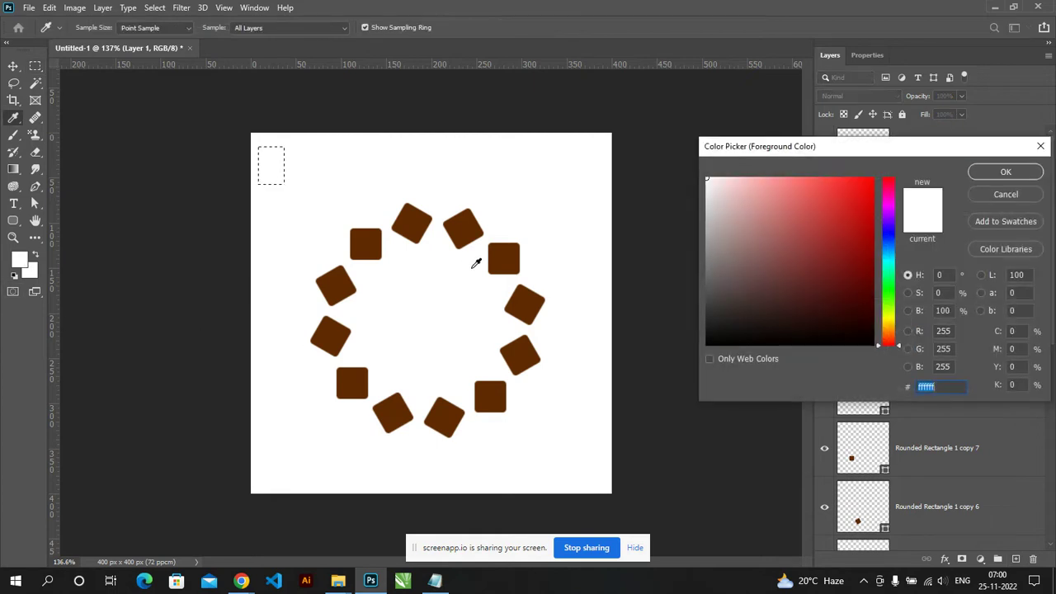
left_click(760, 340)
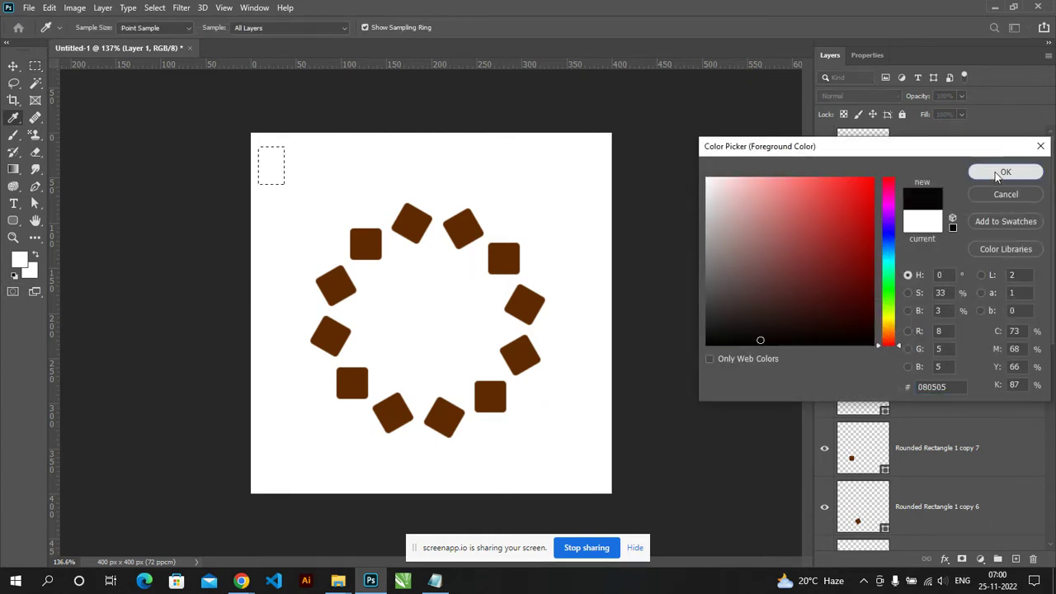
left_click(997, 173)
key("alt+BackSpace")
key("ctrl+d")
Step: Duplicate the black rectangle repeatedly, shifting each copy right to build a row
key("ctrl+j")
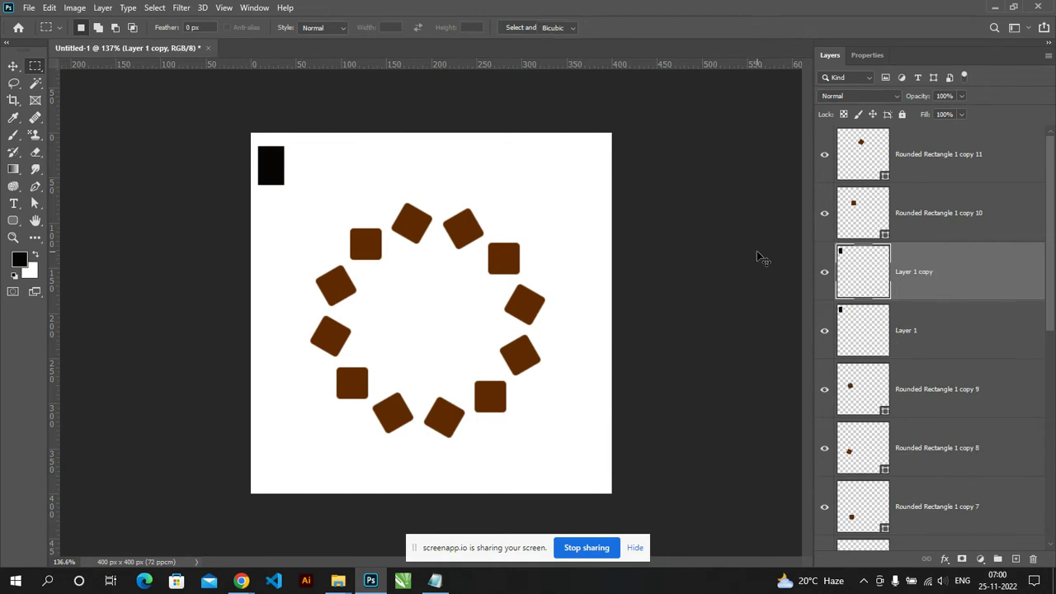
key("ctrl+t")
key("shift+Right")
key("shift+Right")
key("shift+Right")
key("shift+Right")
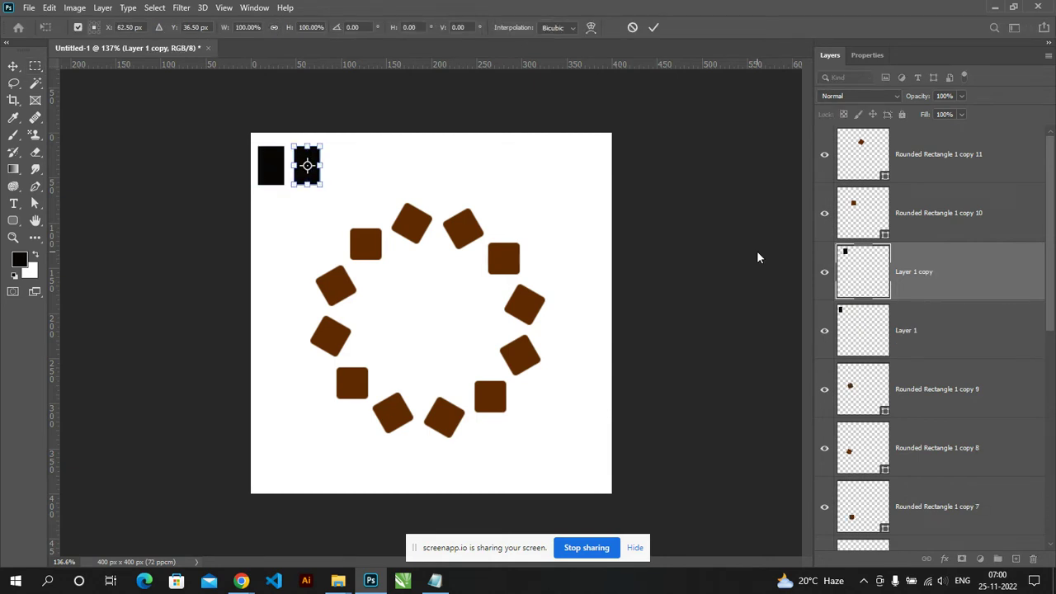
key("Return")
key("ctrl+alt+shift+t")
key("ctrl+alt+shift+t")
key("ctrl+alt+shift+t")
key("ctrl+alt+shift+t")
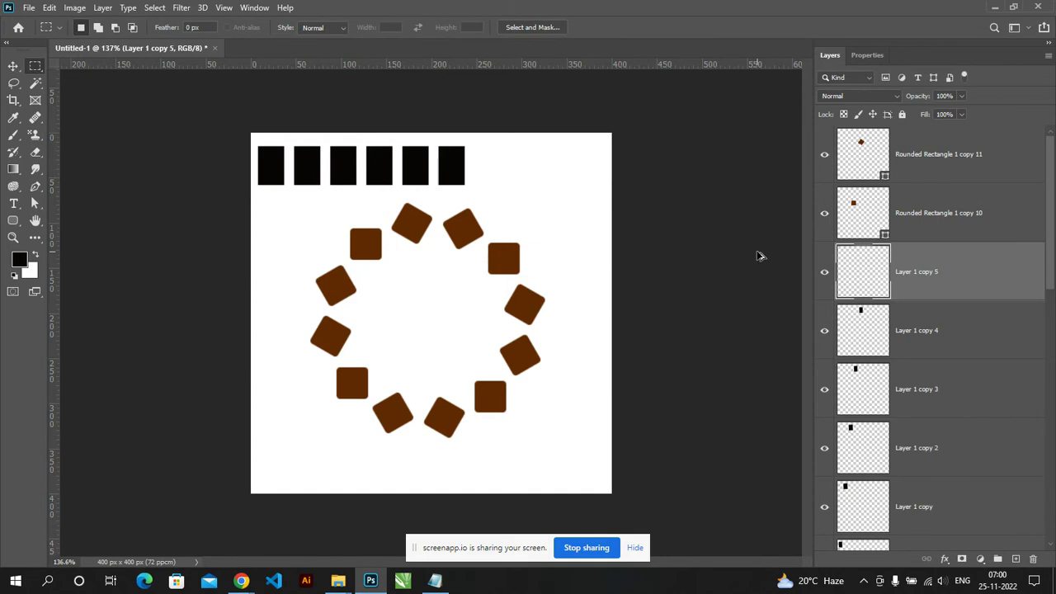
key("ctrl+alt+shift+t")
key("ctrl+alt+shift+t")
key("ctrl+alt+shift+t")
key("ctrl+alt+shift+t")
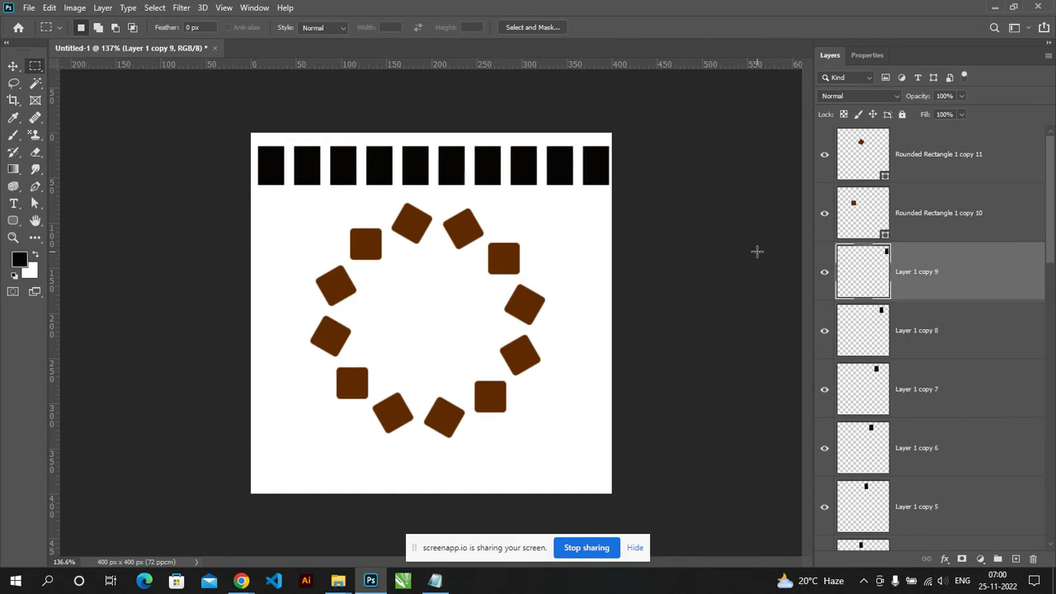
Step: Remove the black row and nudge the ring of brown squares toward the centre
left_click(13, 66)
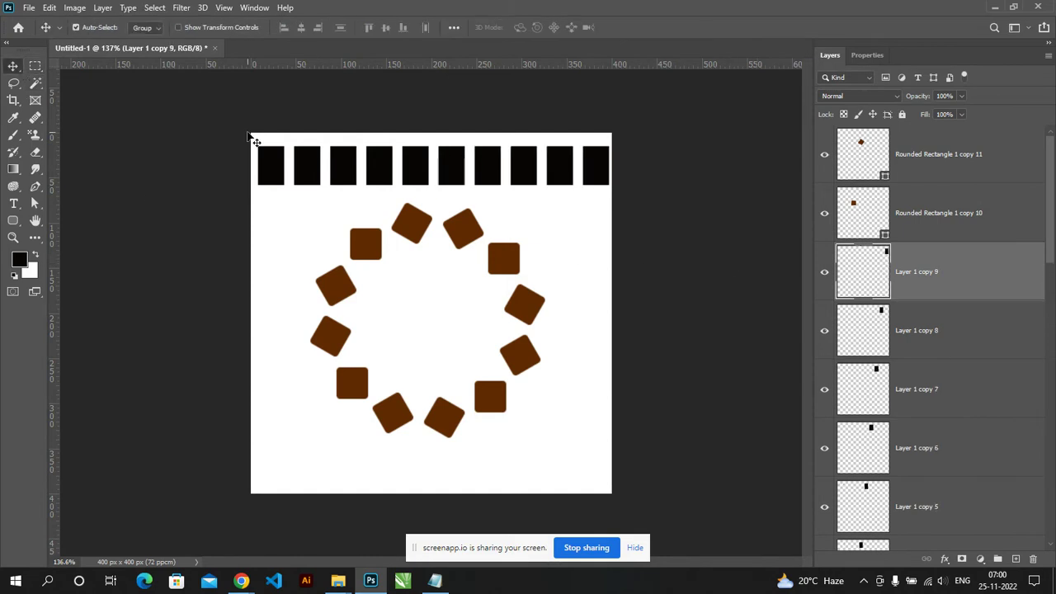
mouse_move(213, 135)
left_mouse_down()
mouse_move(636, 177)
mouse_move(579, 169)
mouse_move(593, 158)
left_mouse_up()
key("ctrl+z")
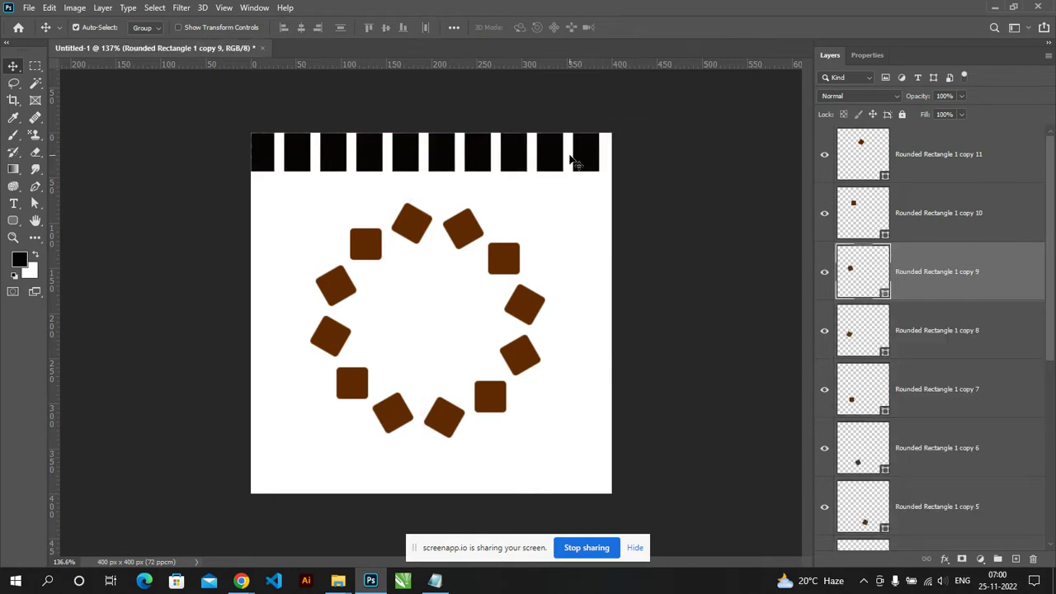
left_click_drag(283, 142, 625, 453)
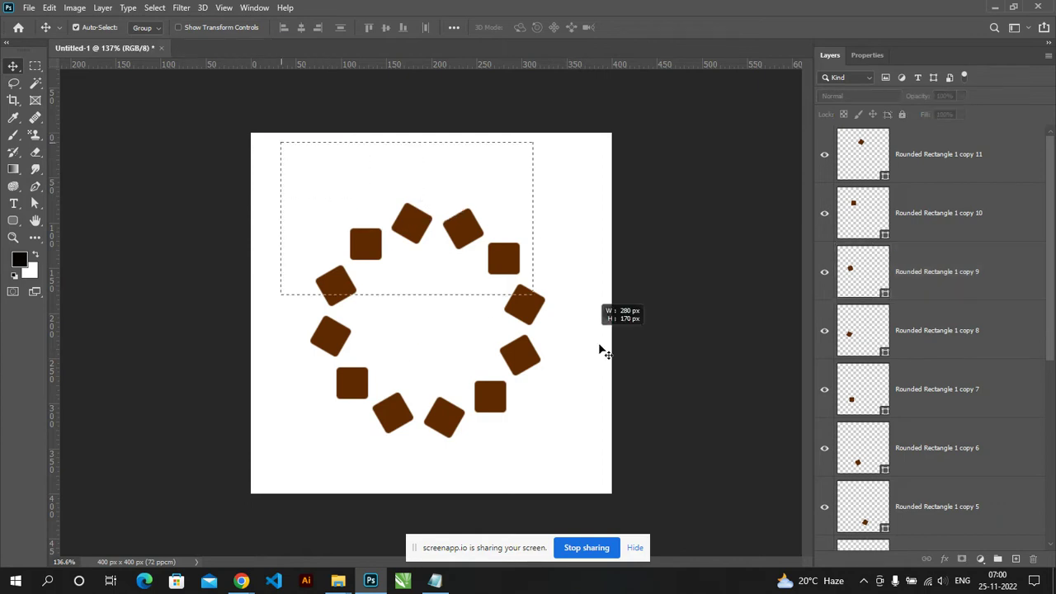
left_click_drag(495, 401, 497, 383)
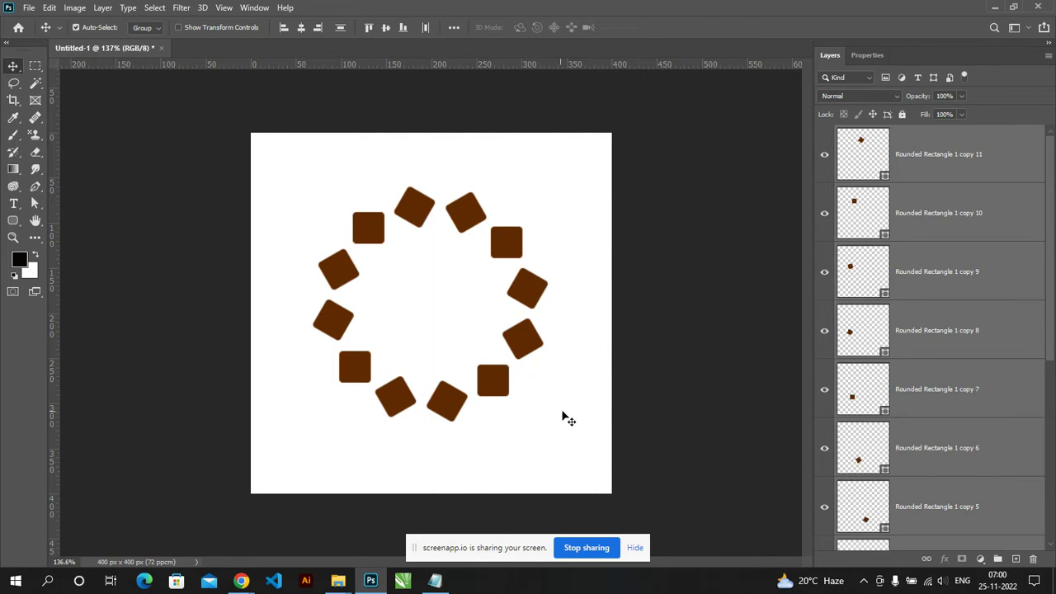
Step: Scale the brown-square ring down to 32.30% and zoom in on it
key("ctrl+t")
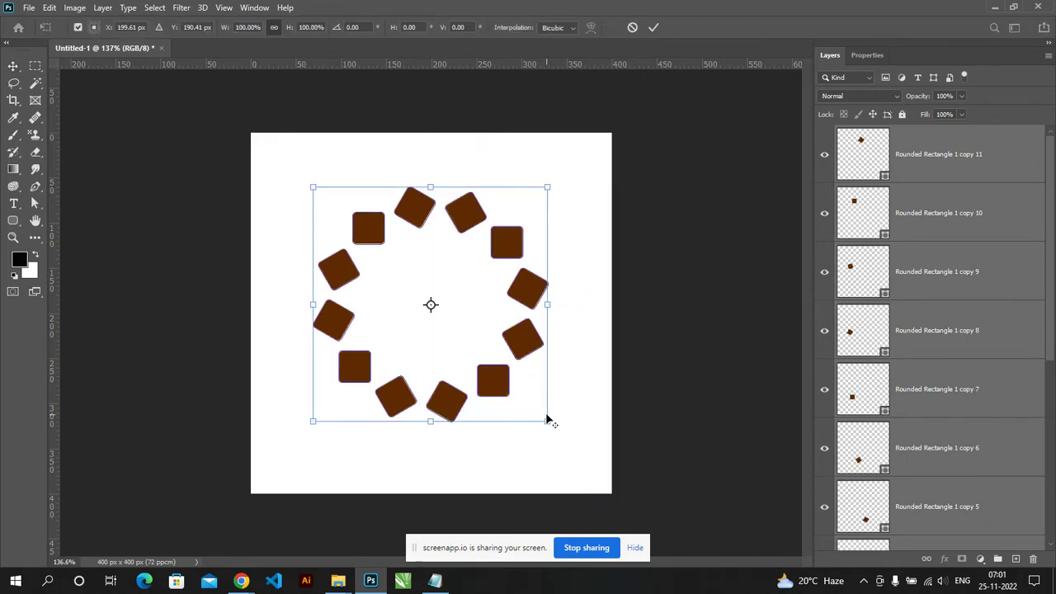
left_click_drag(547, 423, 467, 347)
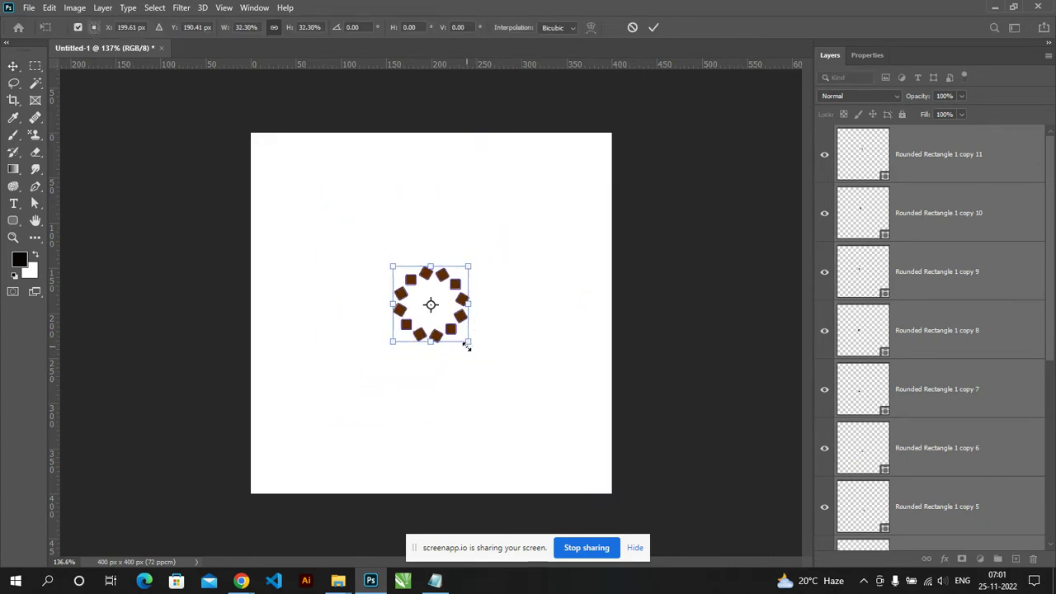
key("Return")
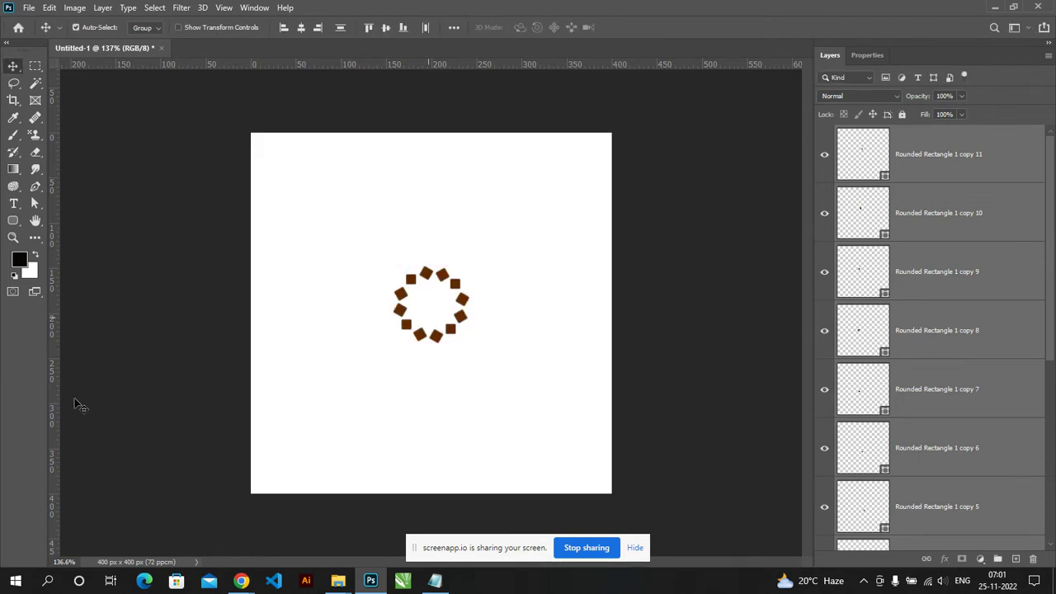
key("ctrl+equal")
key("ctrl+equal")
key("ctrl+equal")
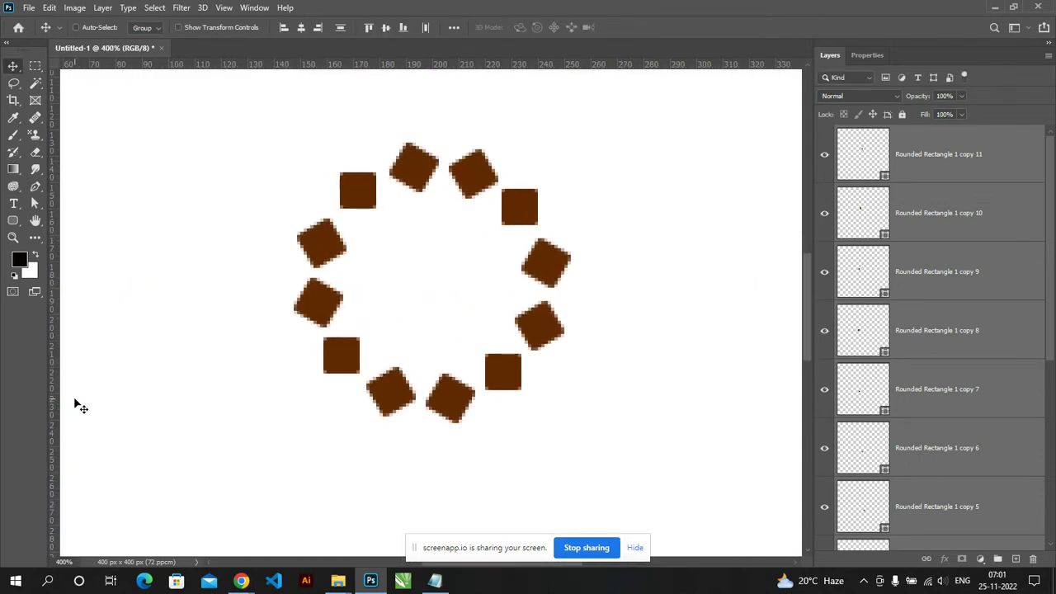
key("ctrl+equal")
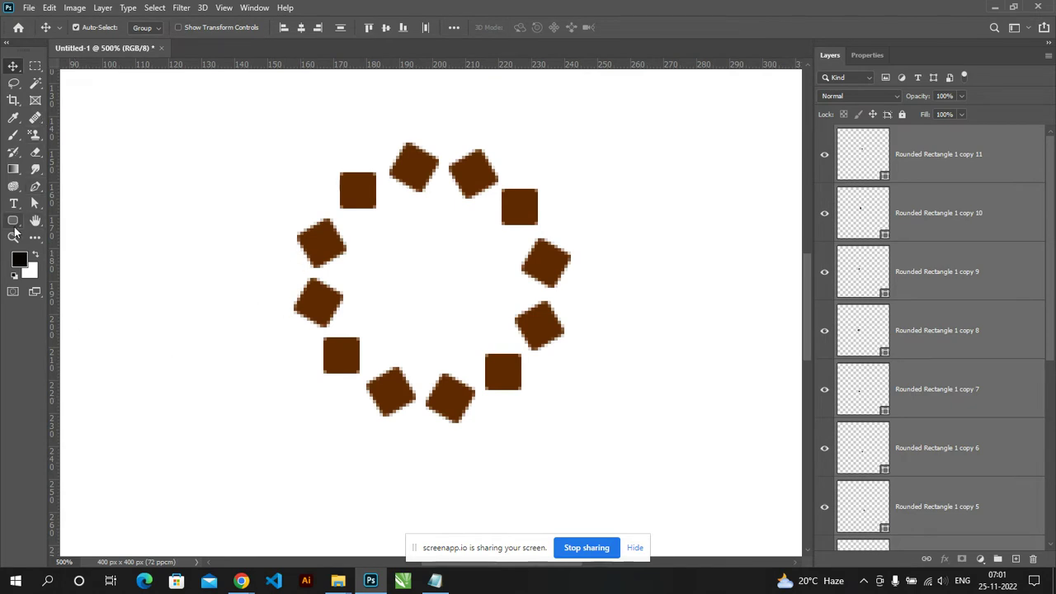
Step: Merge the ring's squares into one layer and draw a solid brown circle
left_click(14, 221)
left_click(66, 245)
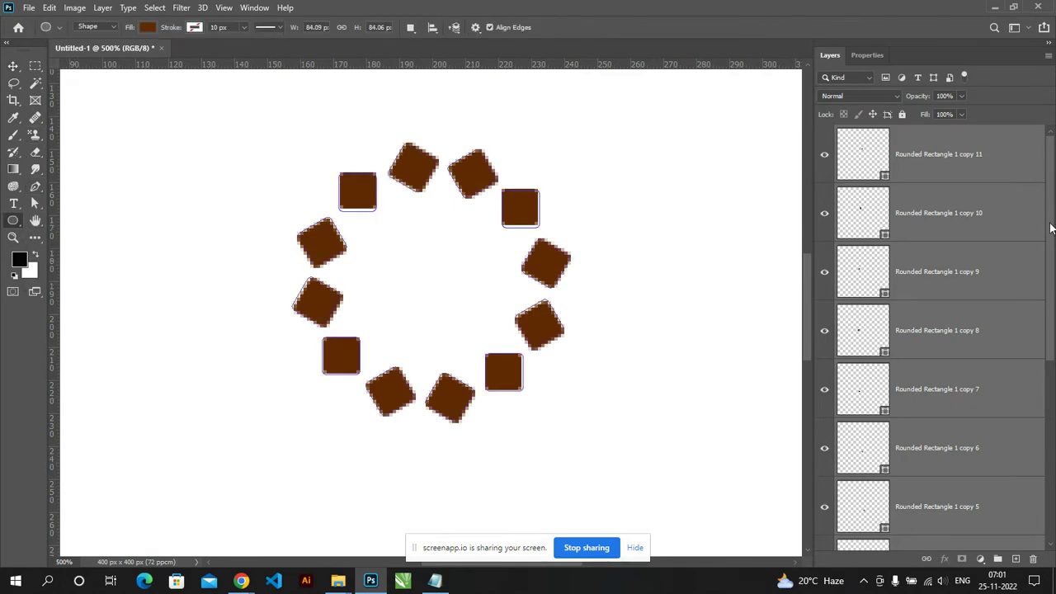
key("ctrl+e")
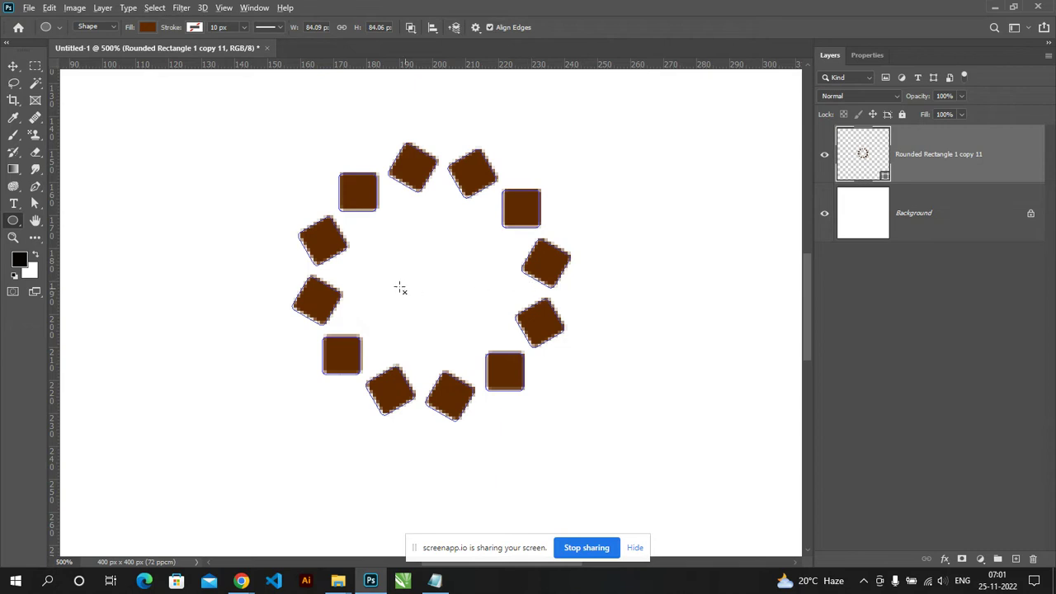
left_click_drag(424, 291, 502, 344)
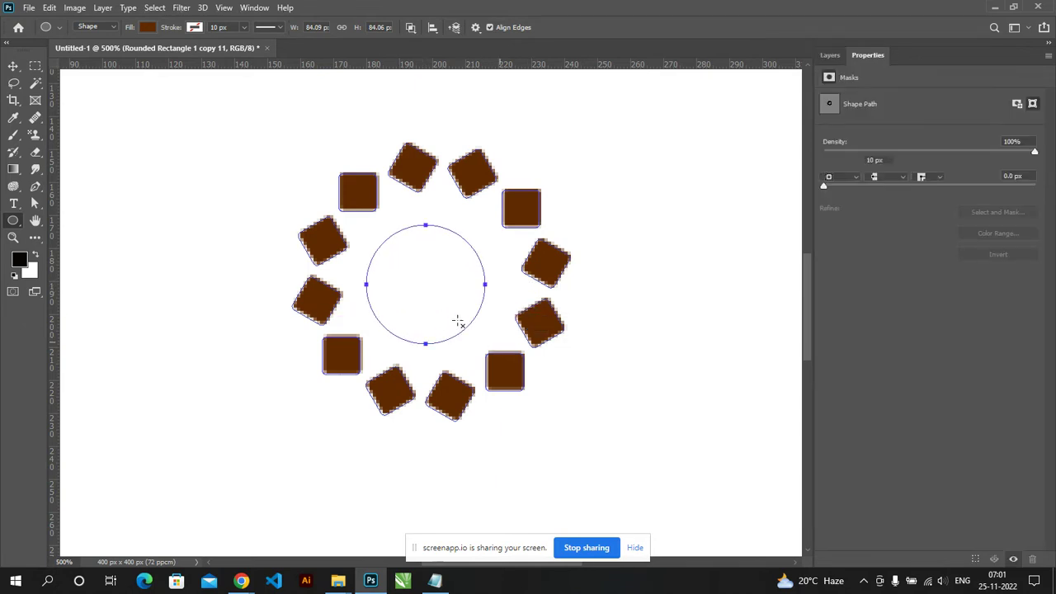
key("ctrl+z")
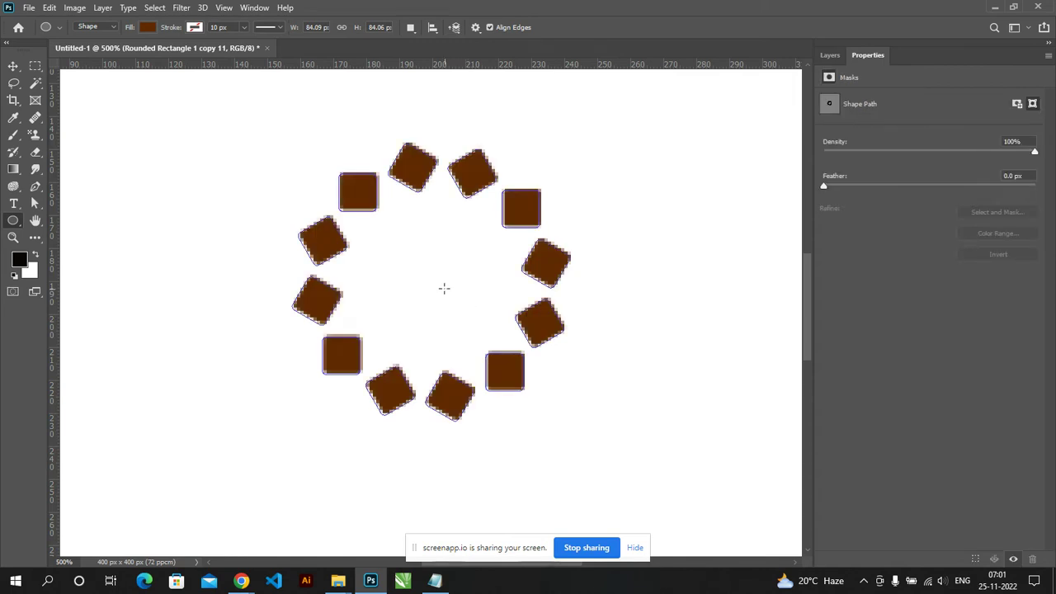
left_click_drag(644, 294, 771, 425)
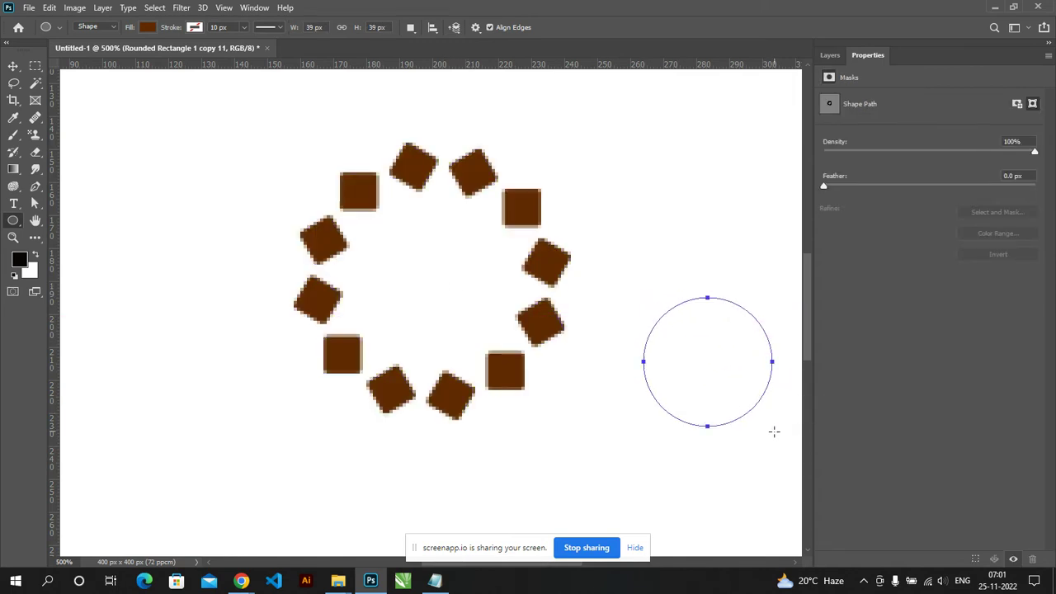
Step: Move the brown circle into the centre of the ring
left_click(13, 66)
left_click_drag(711, 383, 439, 306)
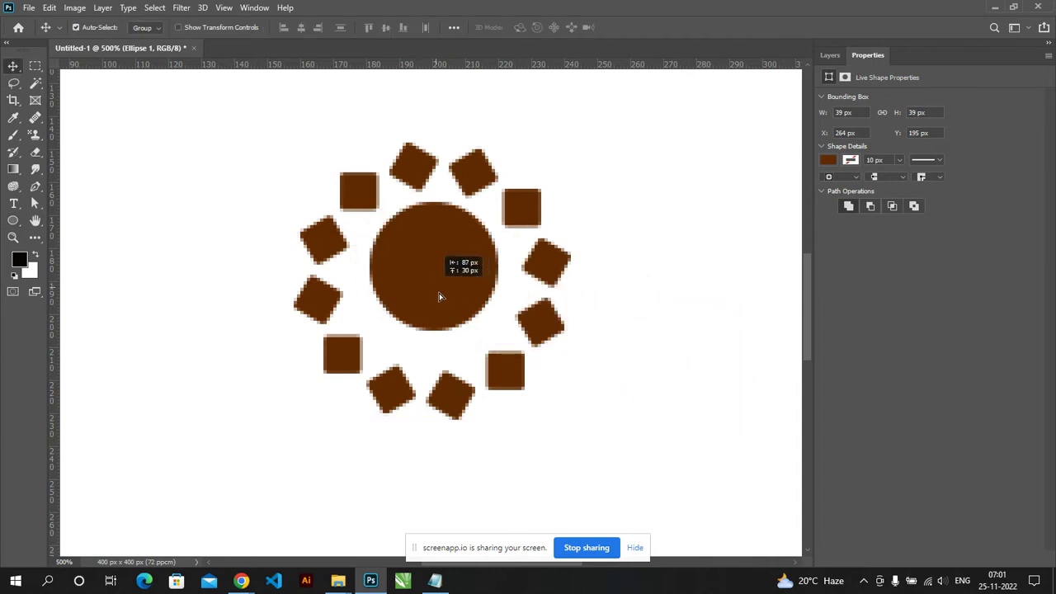
scroll(441, 311, "down", 2)
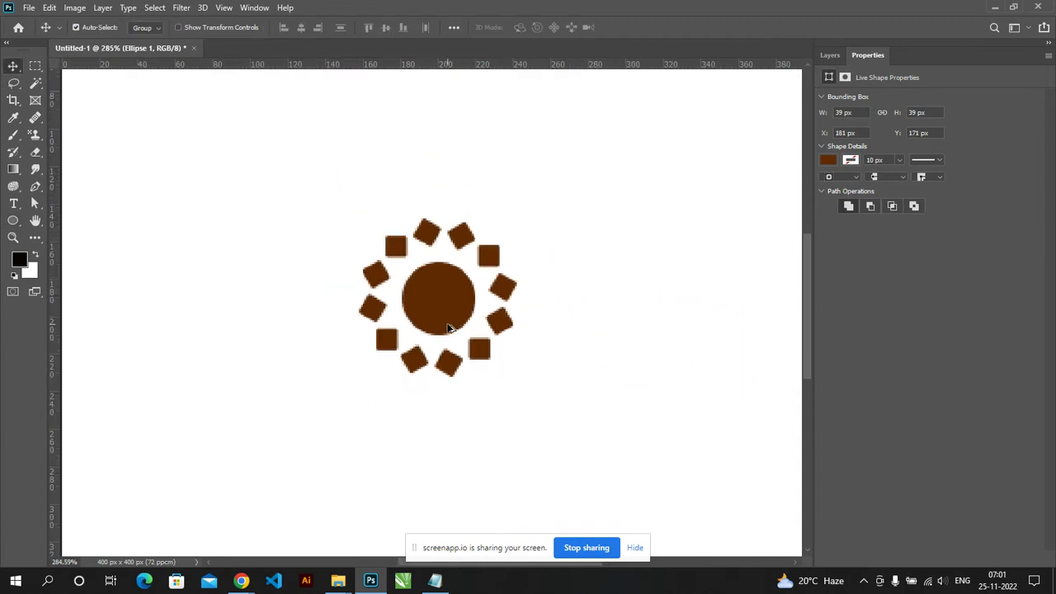
scroll(449, 326, "down", 2)
scroll(457, 340, "down", 1)
Step: Merge the circle and ring into one sun layer centred on the canvas
left_click_drag(348, 245, 521, 364)
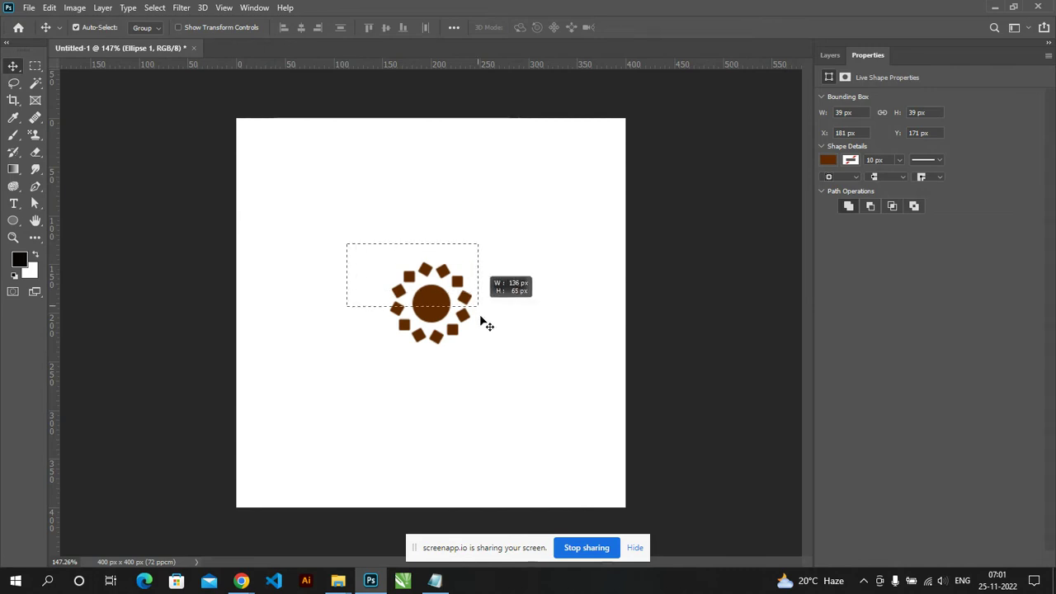
left_click(829, 56)
key("ctrl+e")
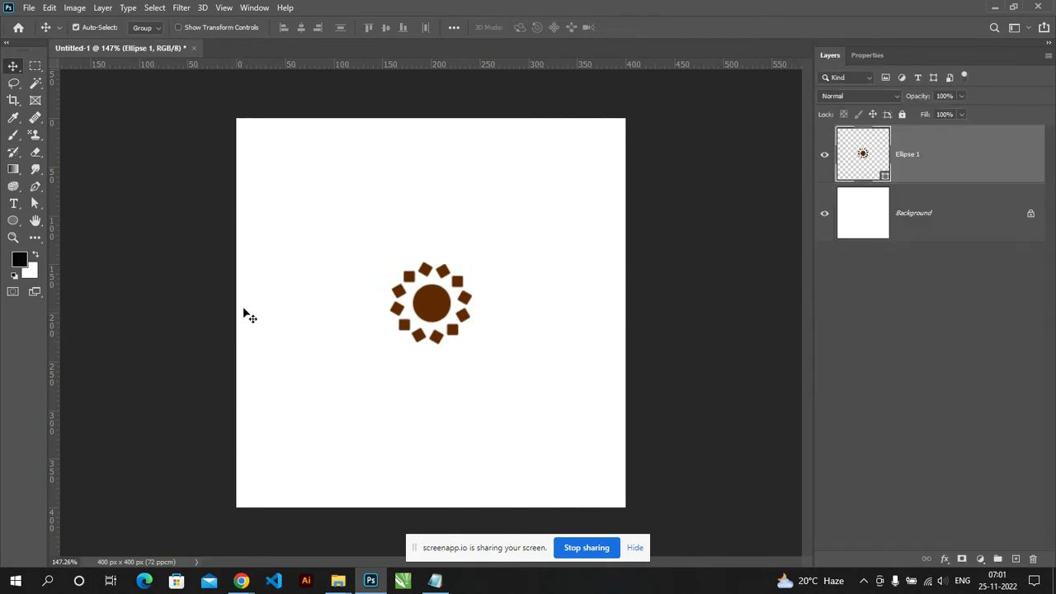
left_click_drag(448, 310, 449, 316)
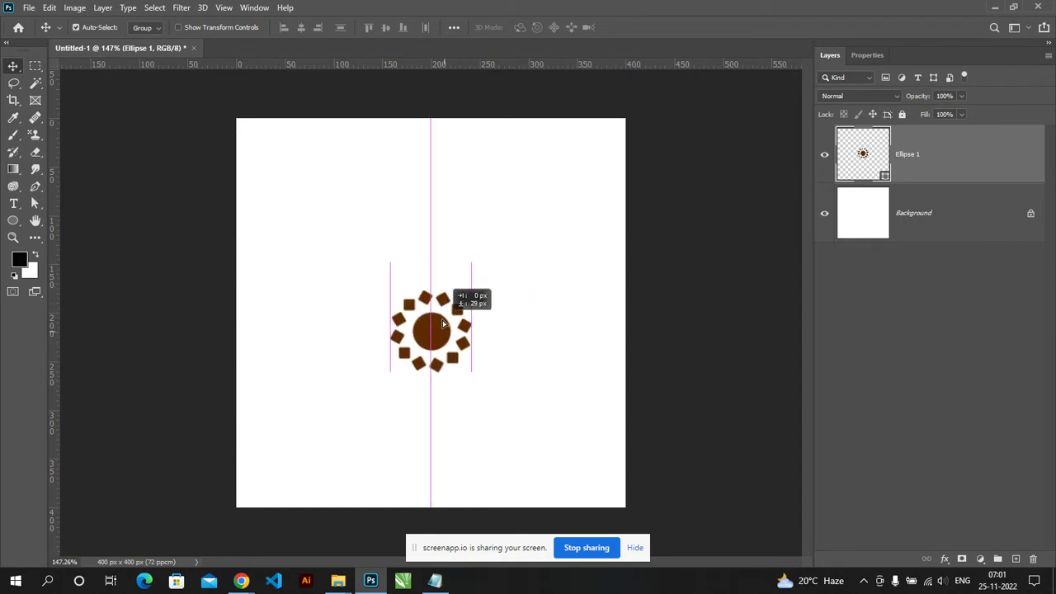
left_click_drag(450, 316, 452, 320)
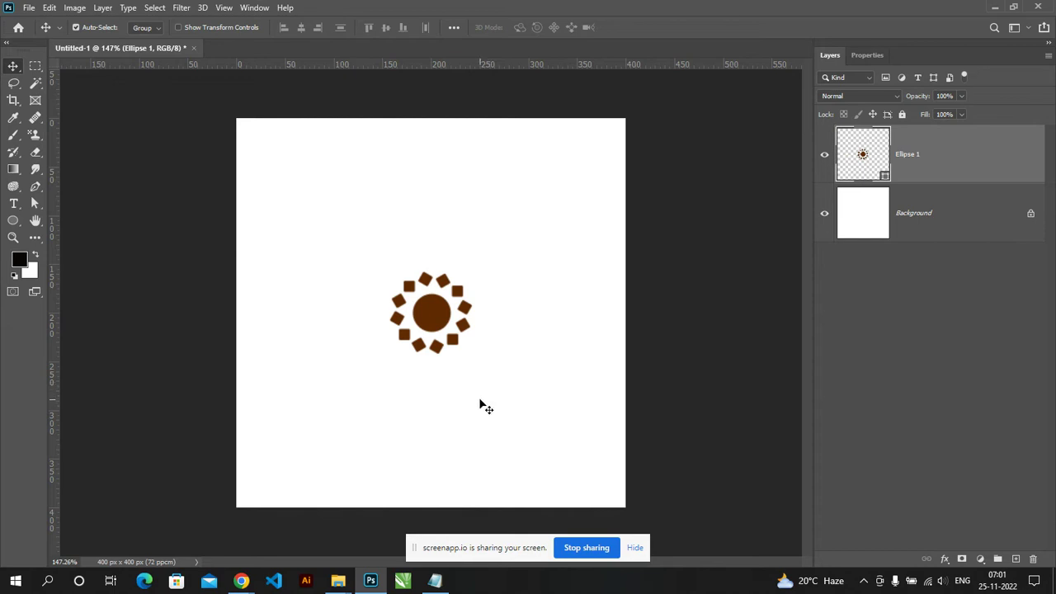
key("ctrl+plus")
key("ctrl+plus")
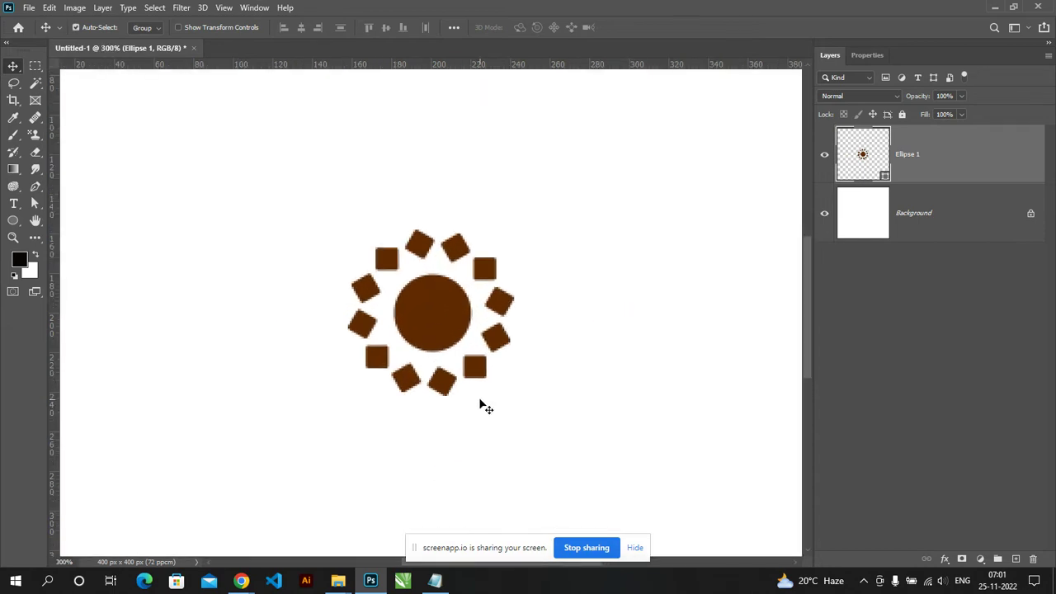
Step: Crop the canvas to a 161 × 161 px square around the sun
left_click(35, 66)
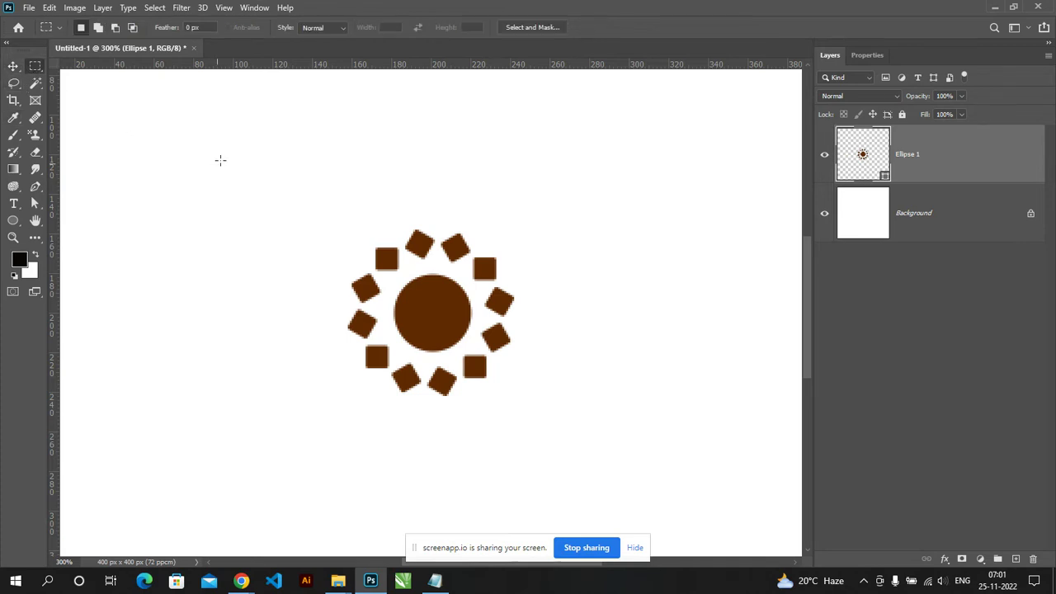
left_click_drag(248, 165, 630, 496)
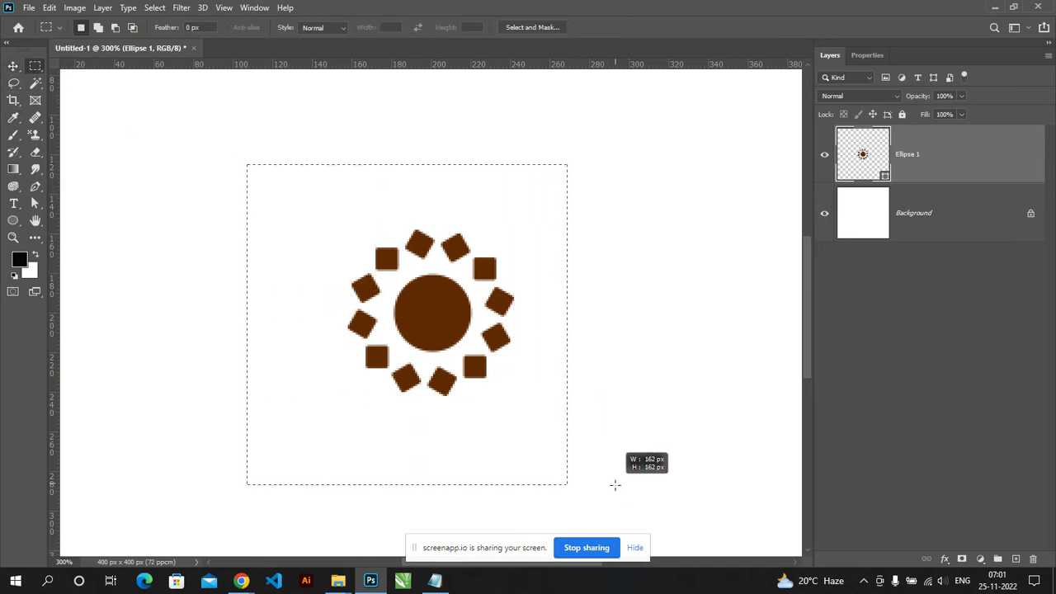
left_click_drag(629, 496, 608, 482)
left_click_drag(415, 354, 433, 347)
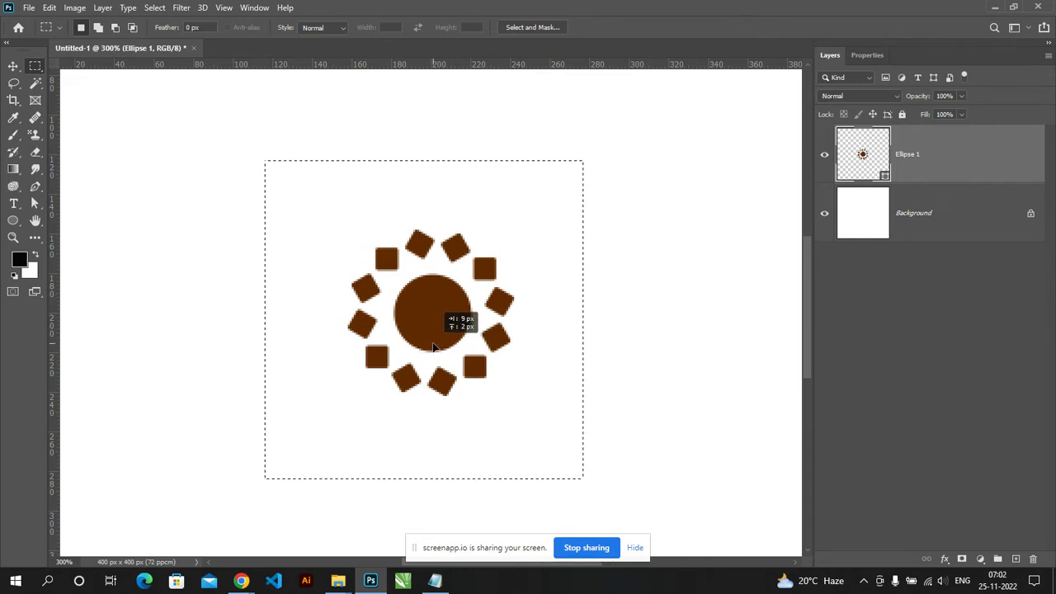
left_click(76, 10)
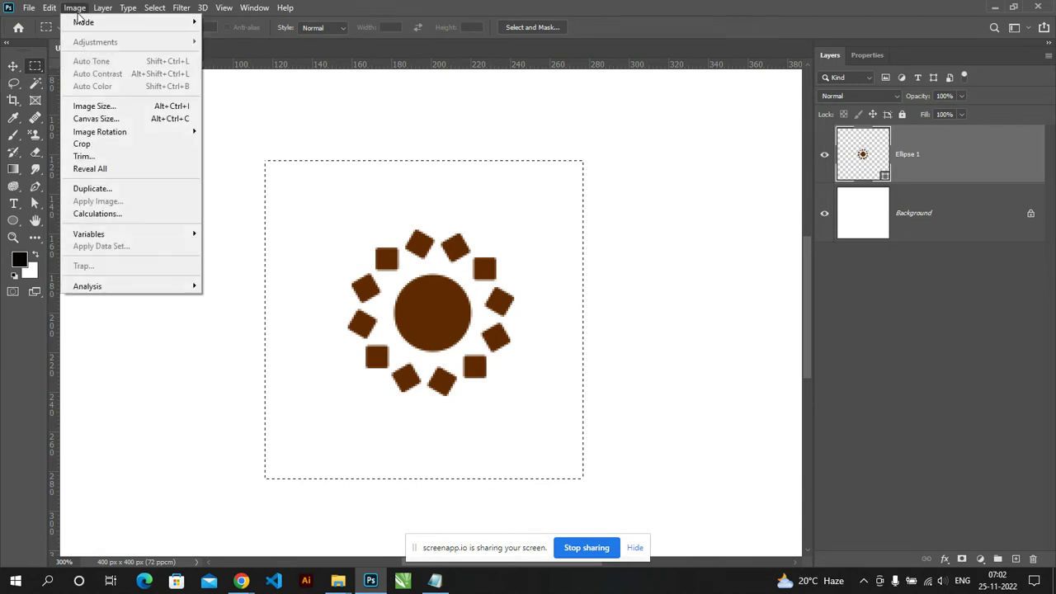
left_click(124, 144)
left_click(294, 193)
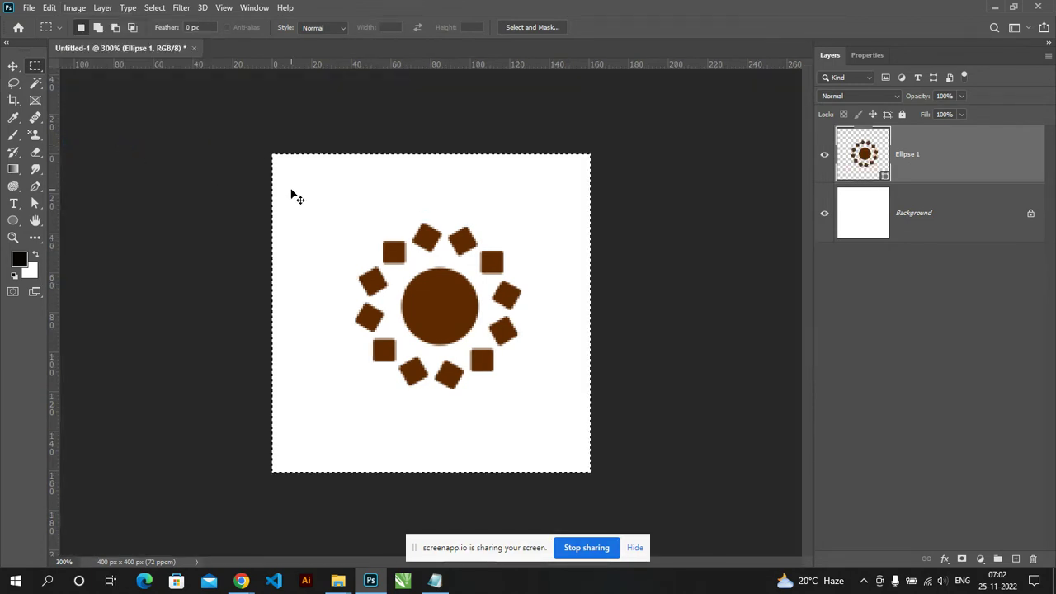
left_click(936, 228, "shift")
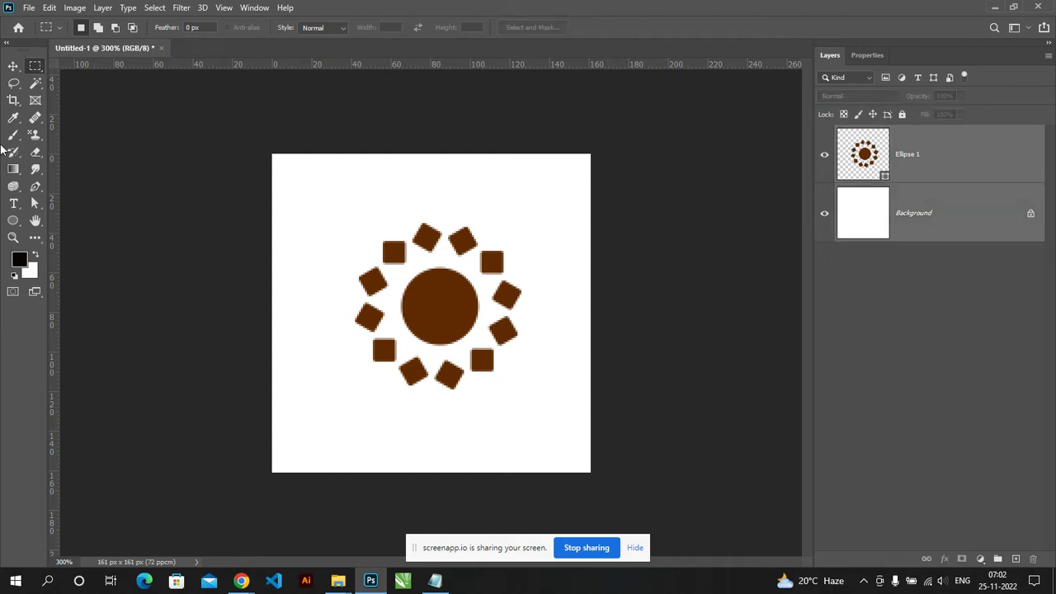
left_click(14, 66)
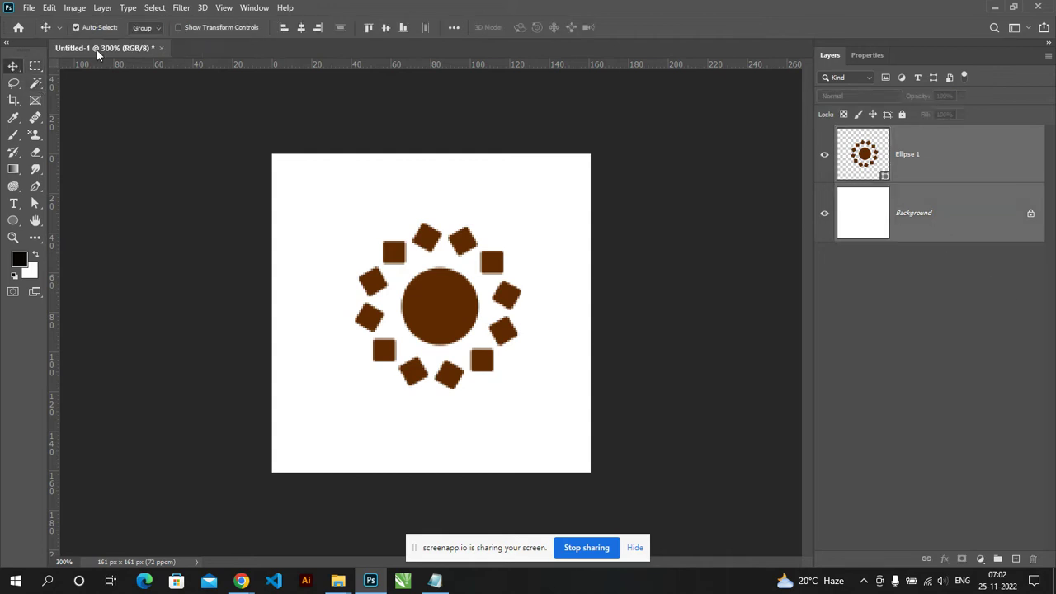
left_click(301, 29)
left_click(385, 27)
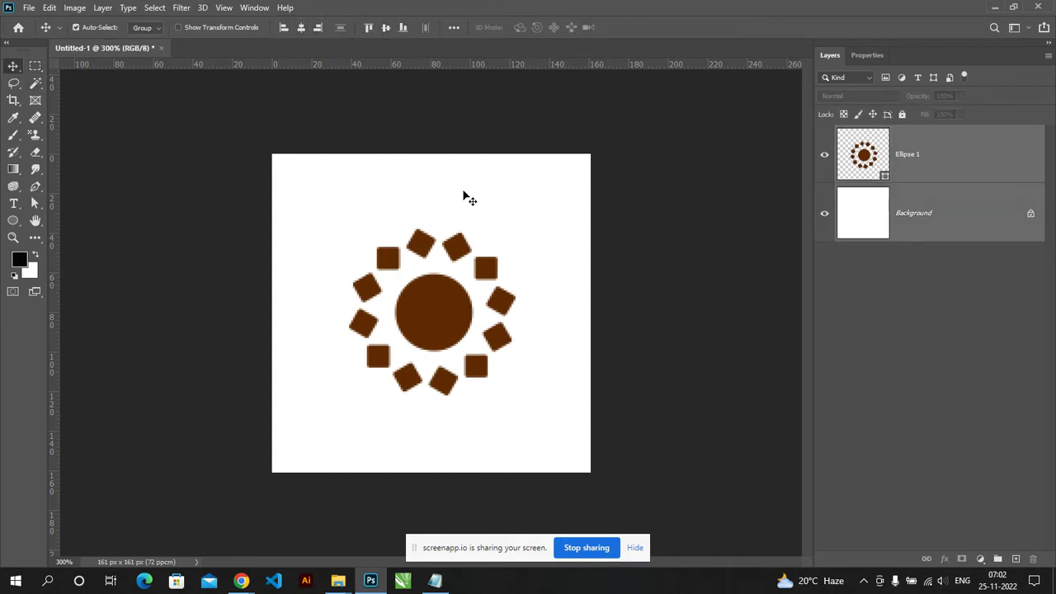
left_click(607, 345)
left_click(433, 308)
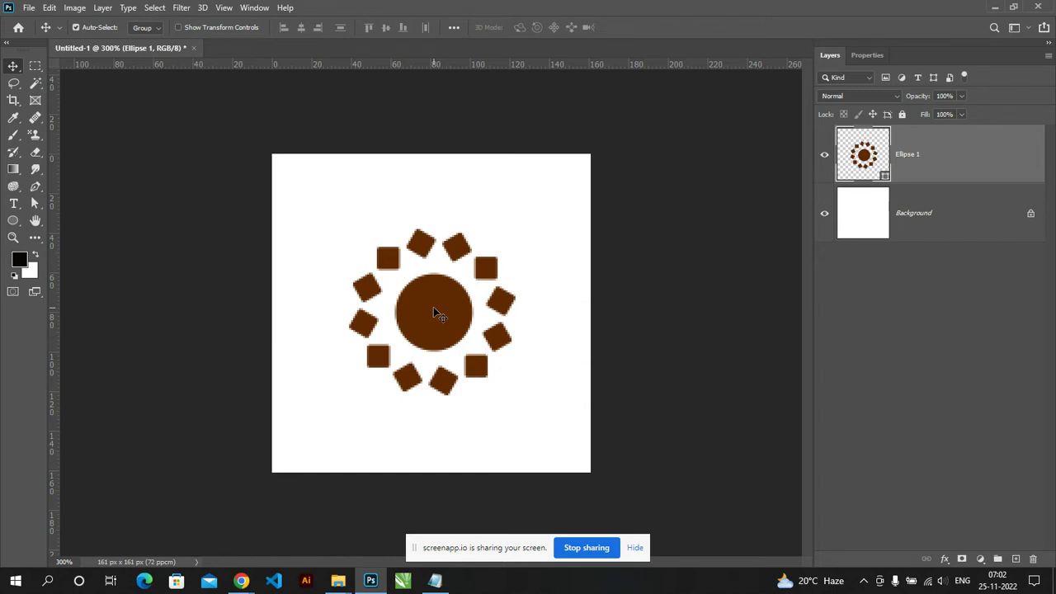
left_click(665, 327)
left_click(449, 319)
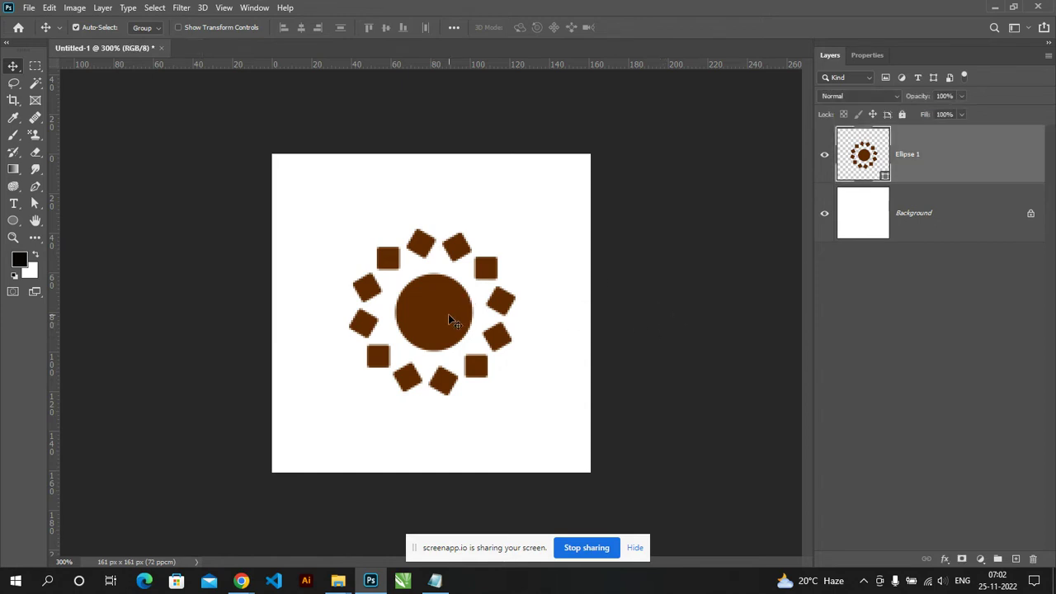
left_click(180, 10)
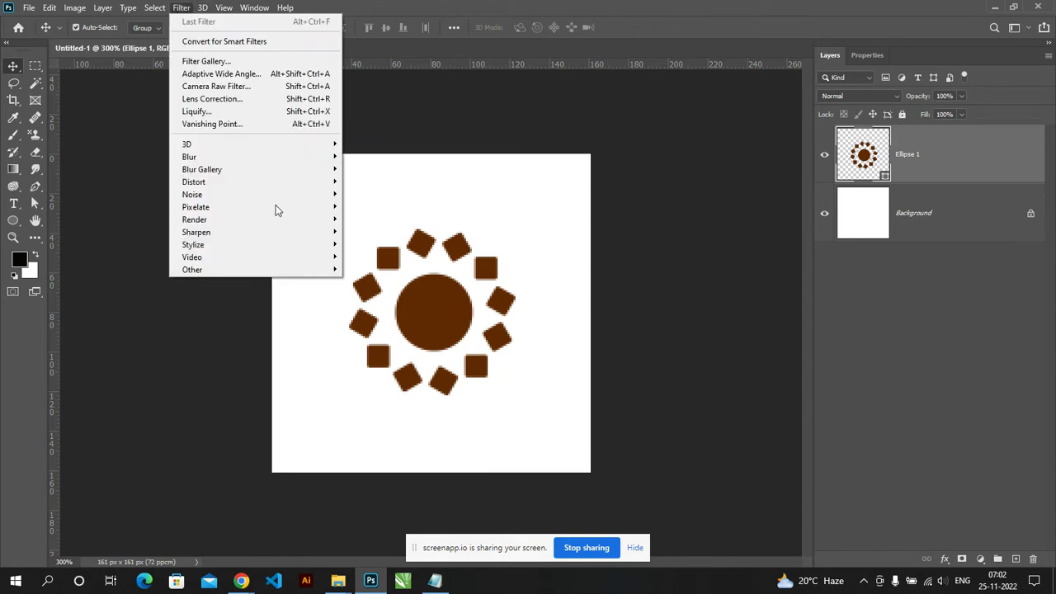
mouse_move(252, 270)
left_click(379, 333)
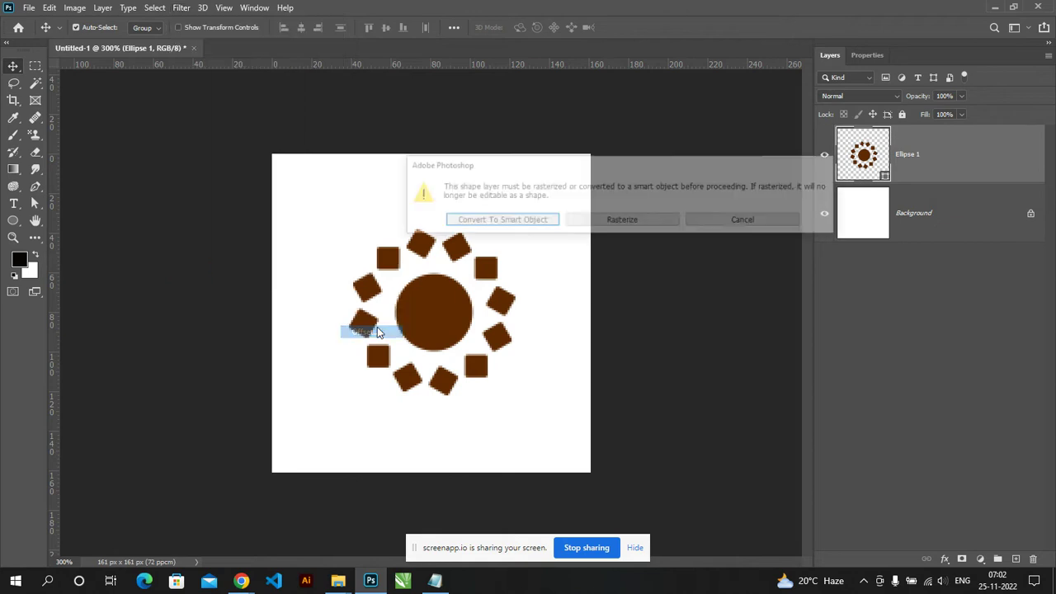
left_click(469, 223)
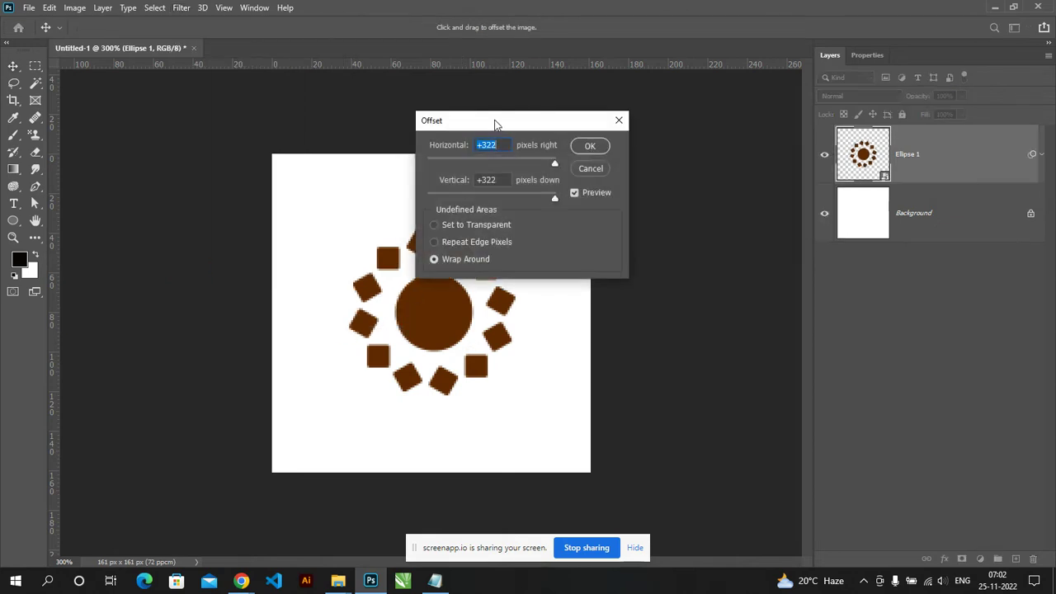
left_click(591, 170)
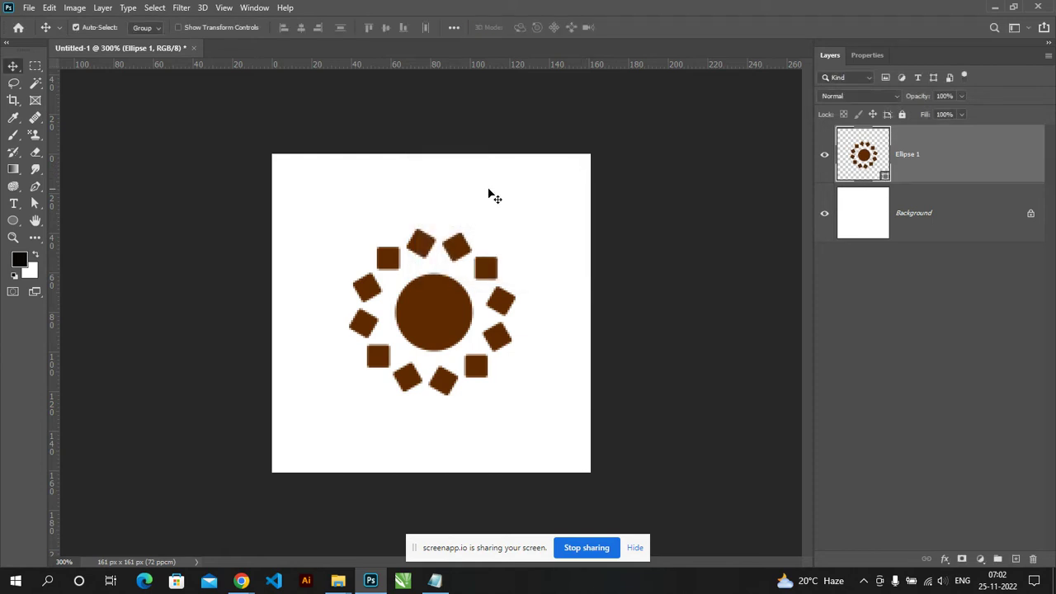
left_click(82, 10)
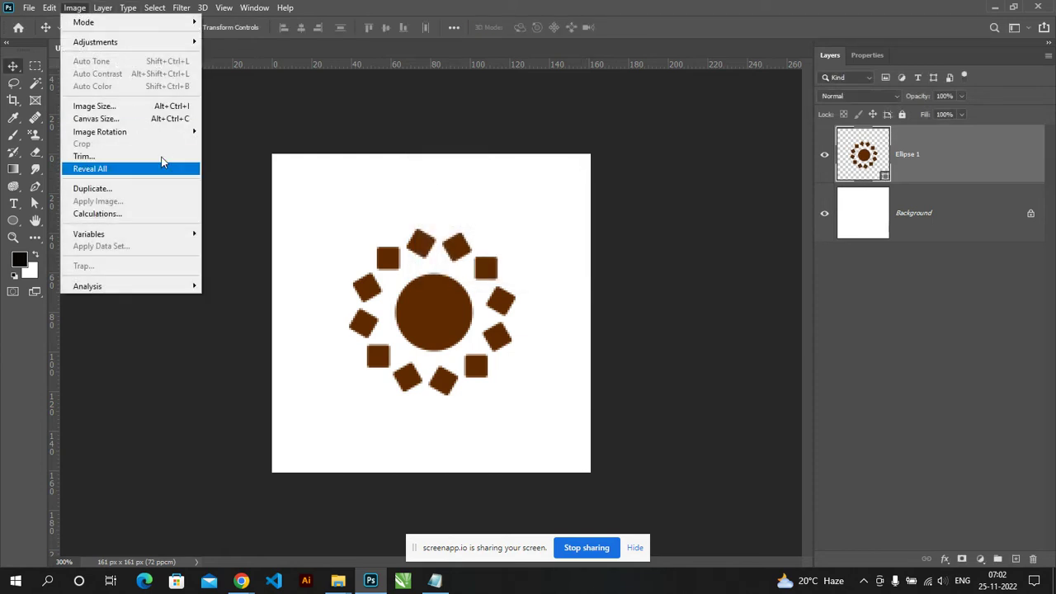
Step: Resize the image from 161 px to 200 × 200 px in Image Size
left_click(129, 107)
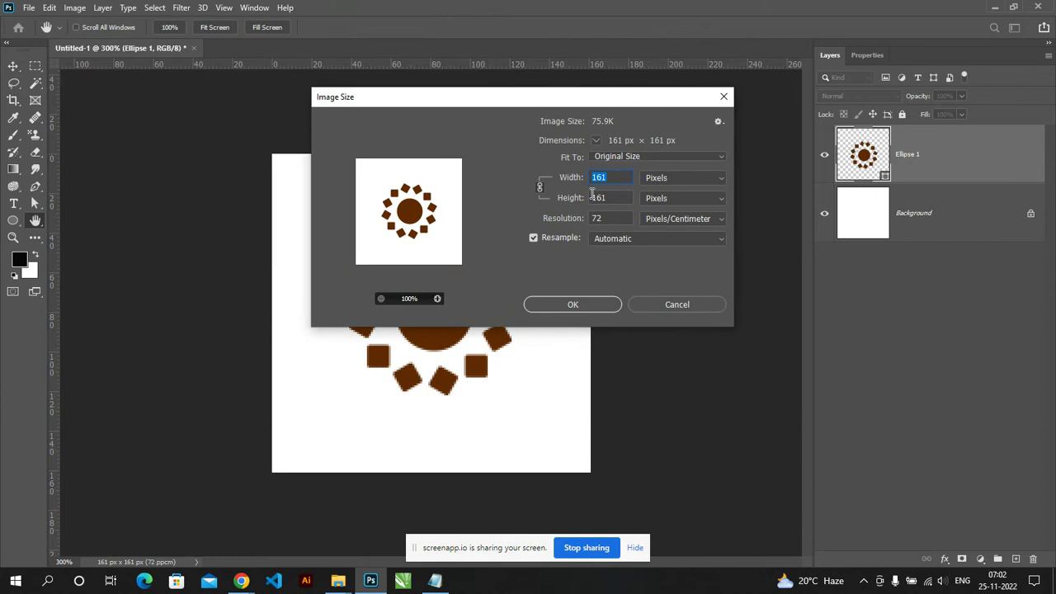
left_click(613, 198)
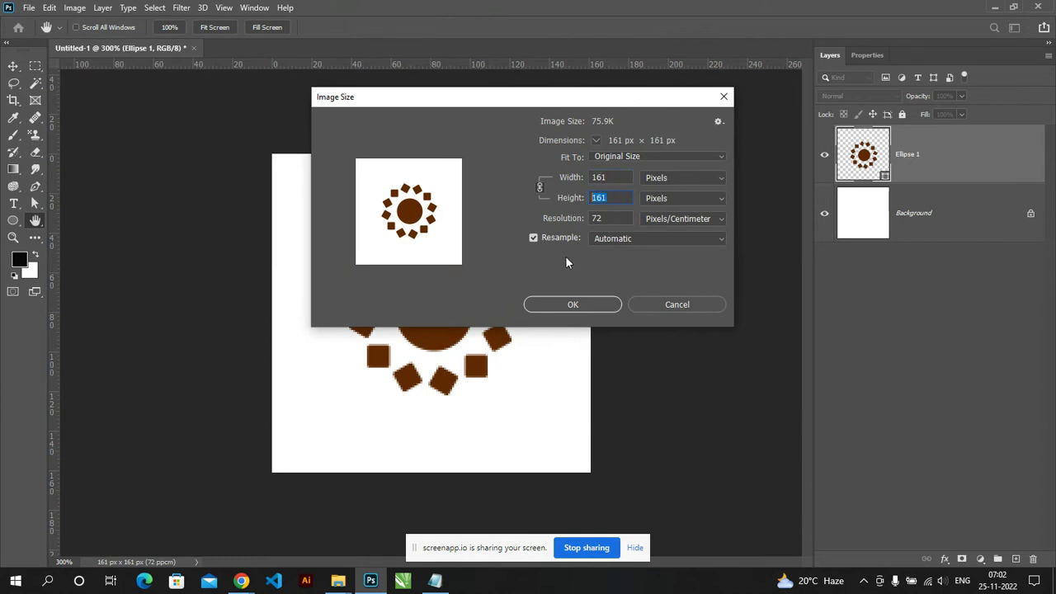
double_click(603, 179)
type("2")
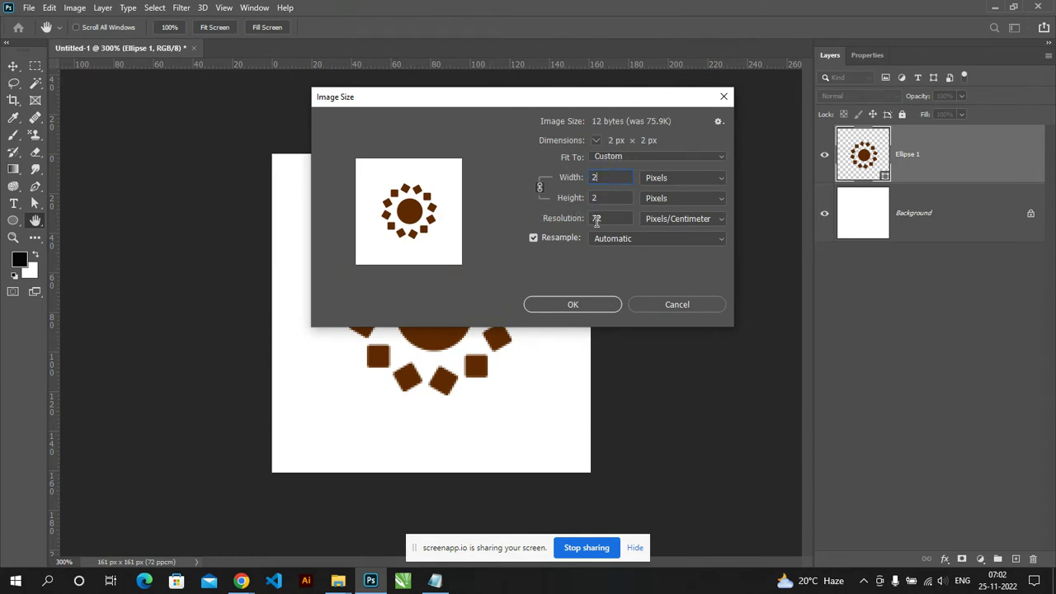
type("00")
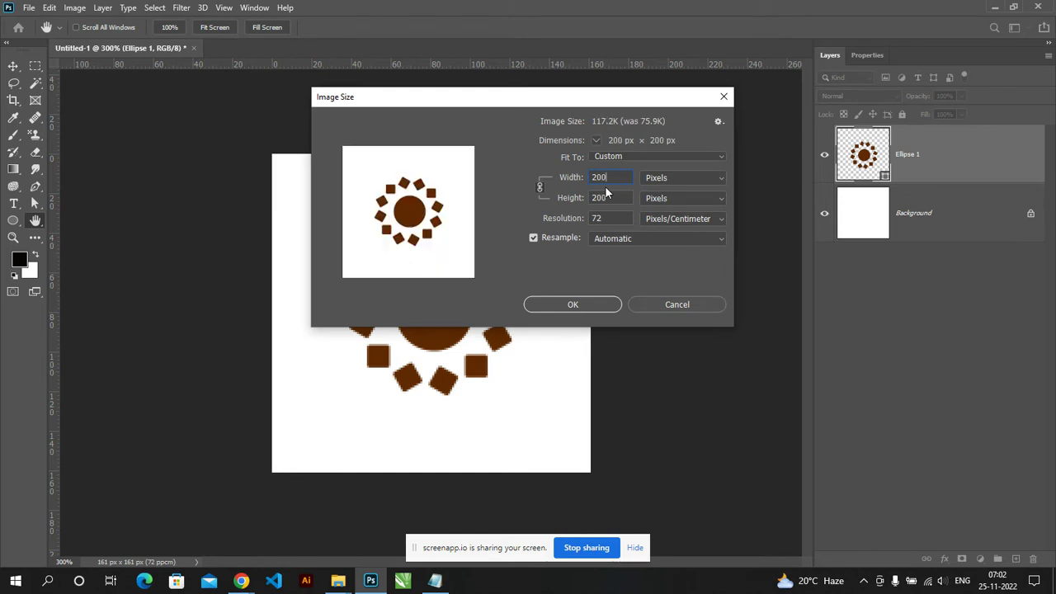
left_click(574, 305)
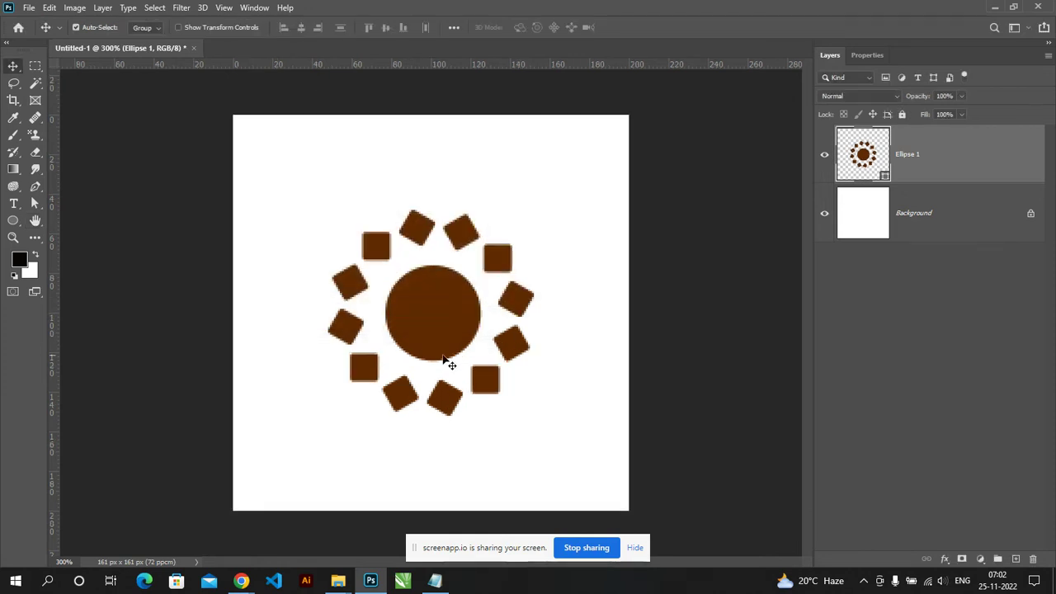
left_click(180, 7)
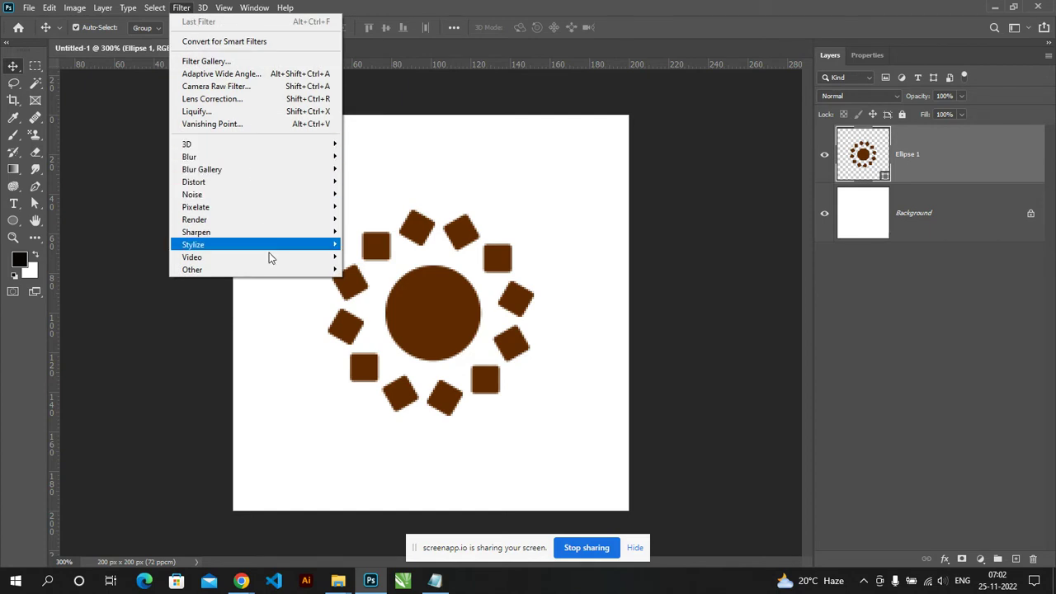
mouse_move(192, 270)
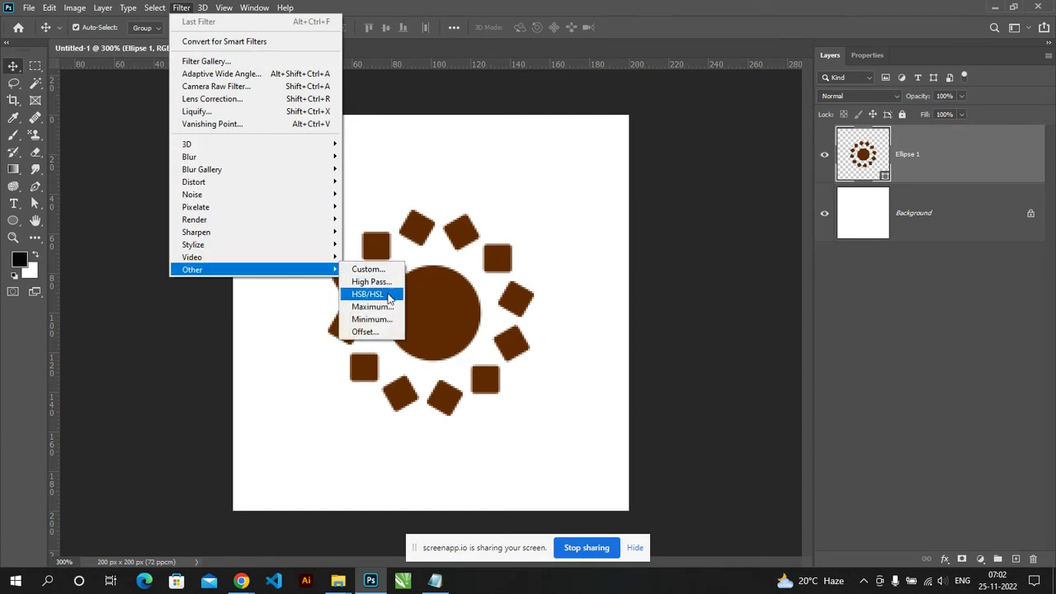
Step: Apply a +100 px horizontal and vertical wrap-around Offset smart filter to the sun
left_click(385, 333)
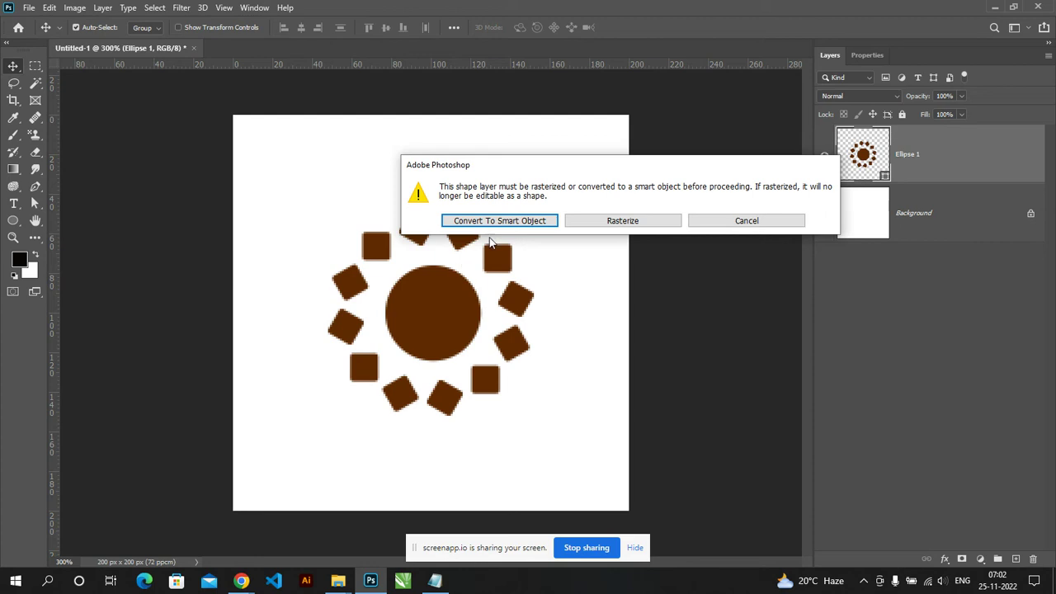
left_click(495, 221)
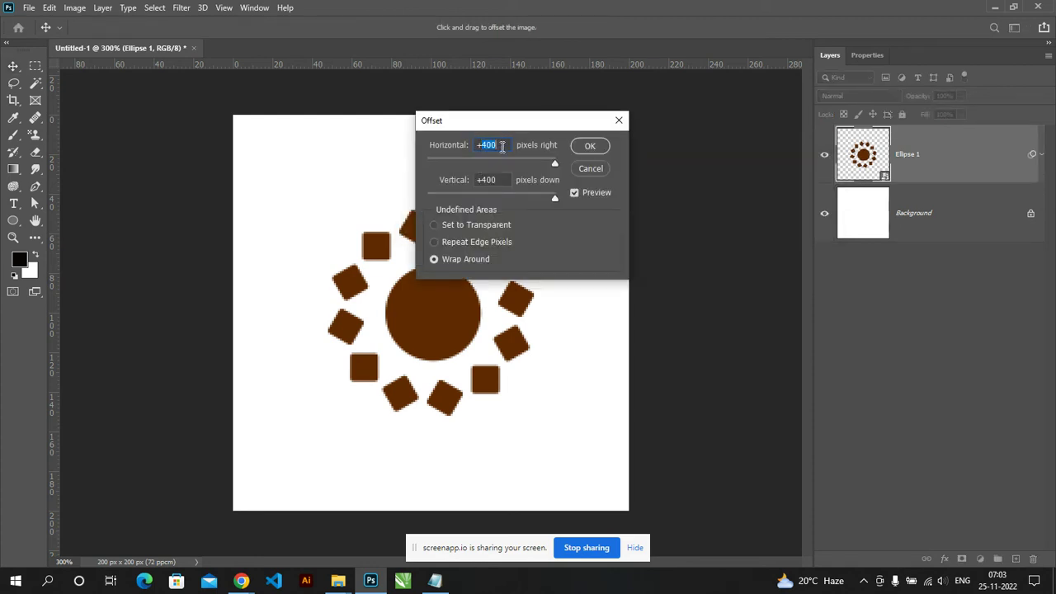
type("0")
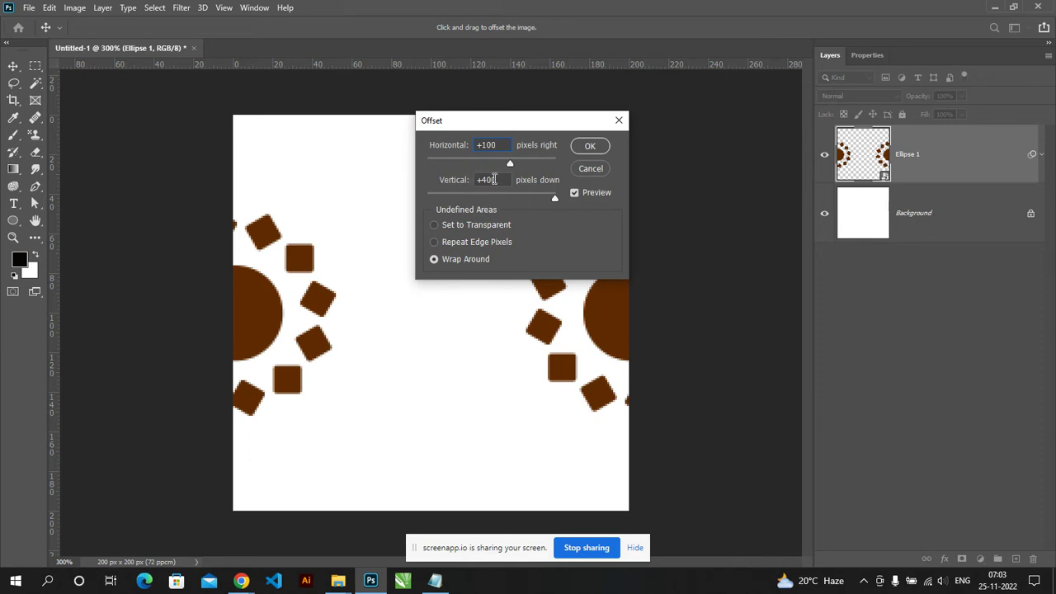
type("1")
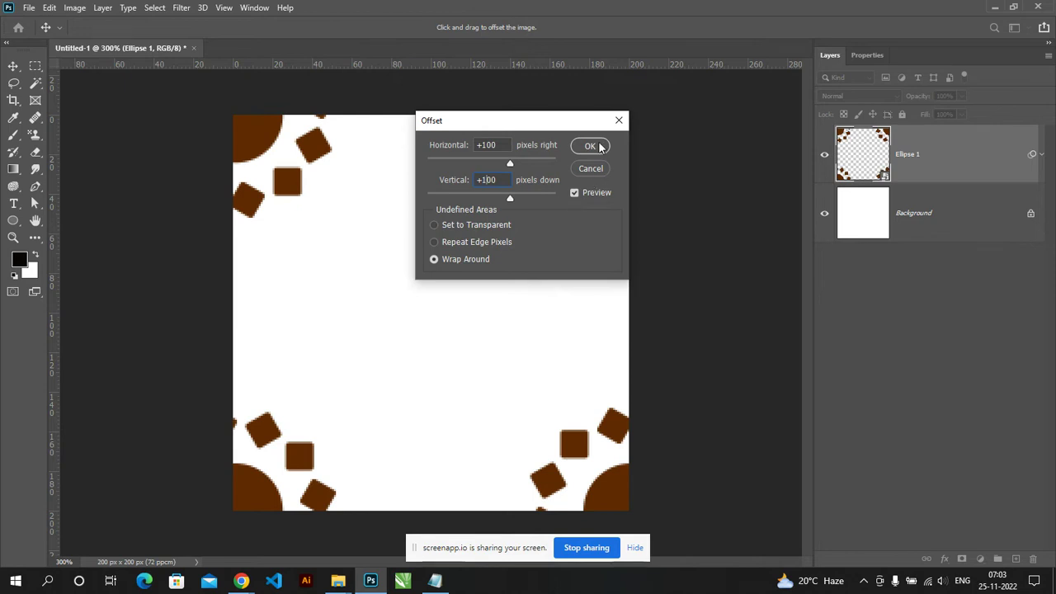
left_click(591, 146)
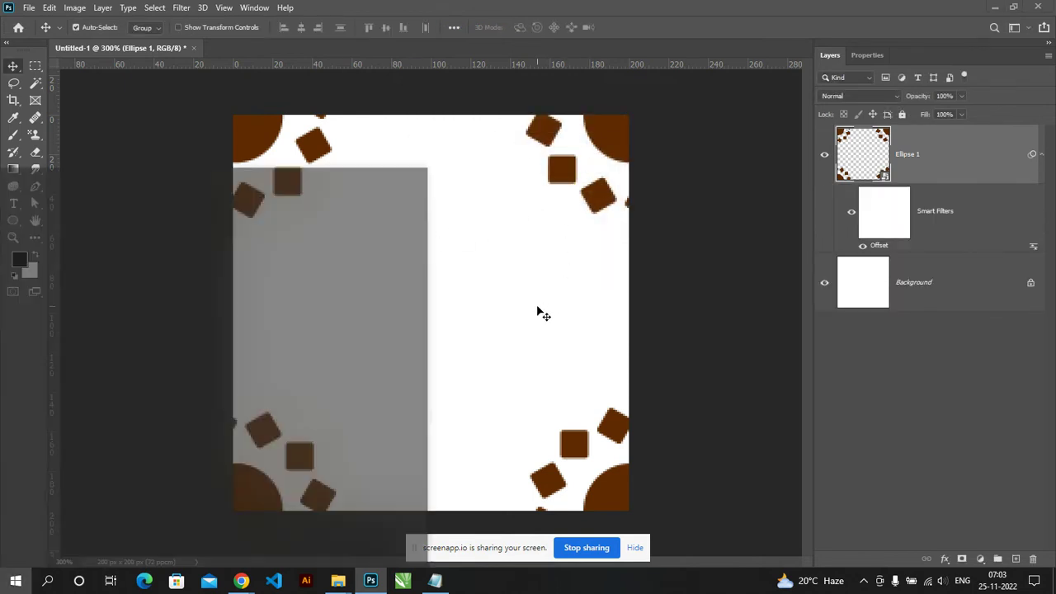
key("alt+Tab")
Step: Select the phone (1) icon in Downloads and drag it toward Photoshop
key("alt+Tab")
key("alt+Tab")
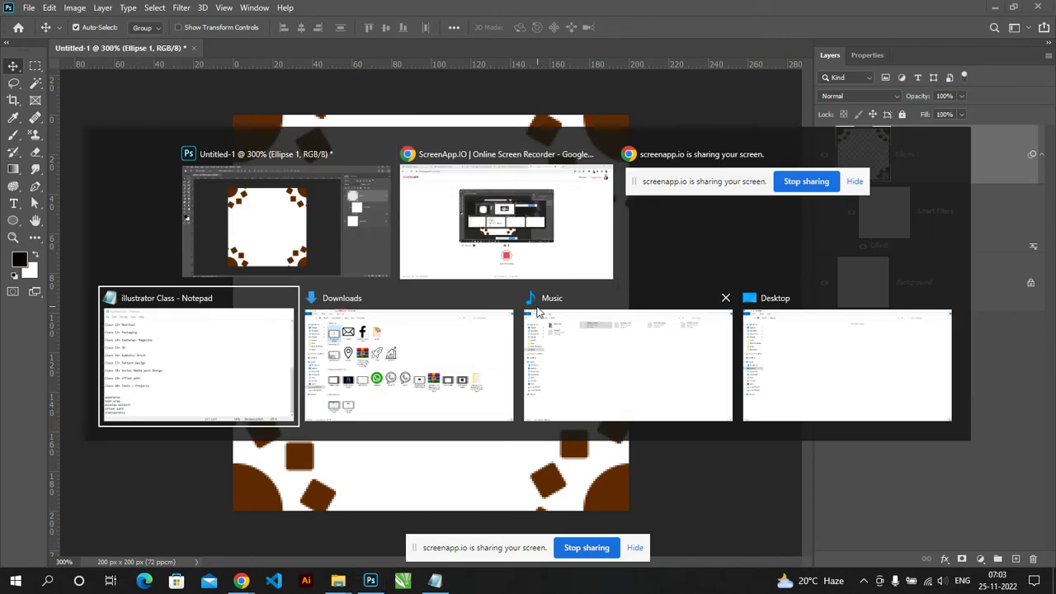
key("alt+Tab")
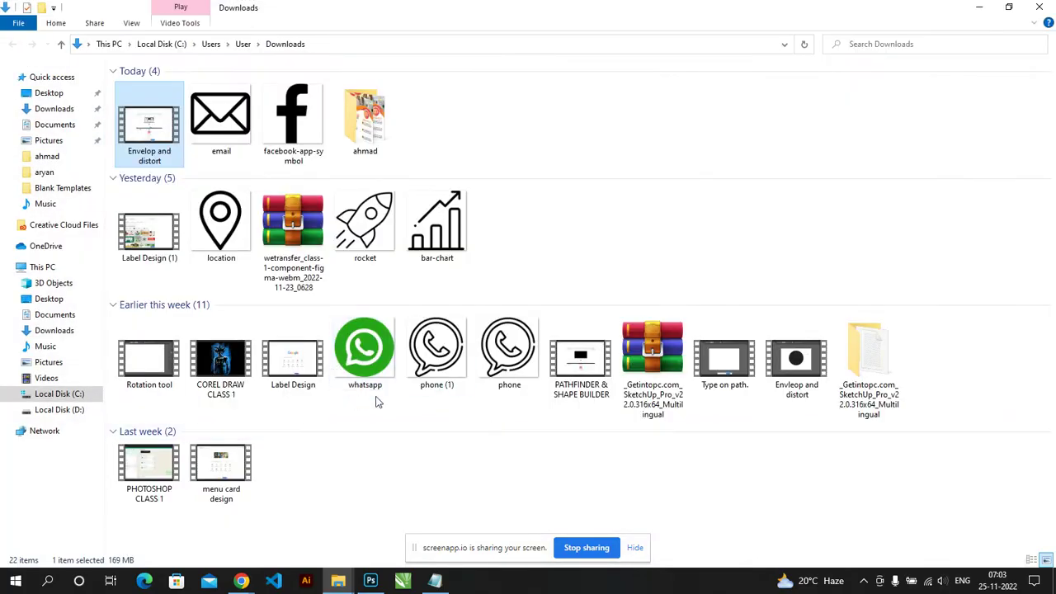
left_click(440, 375)
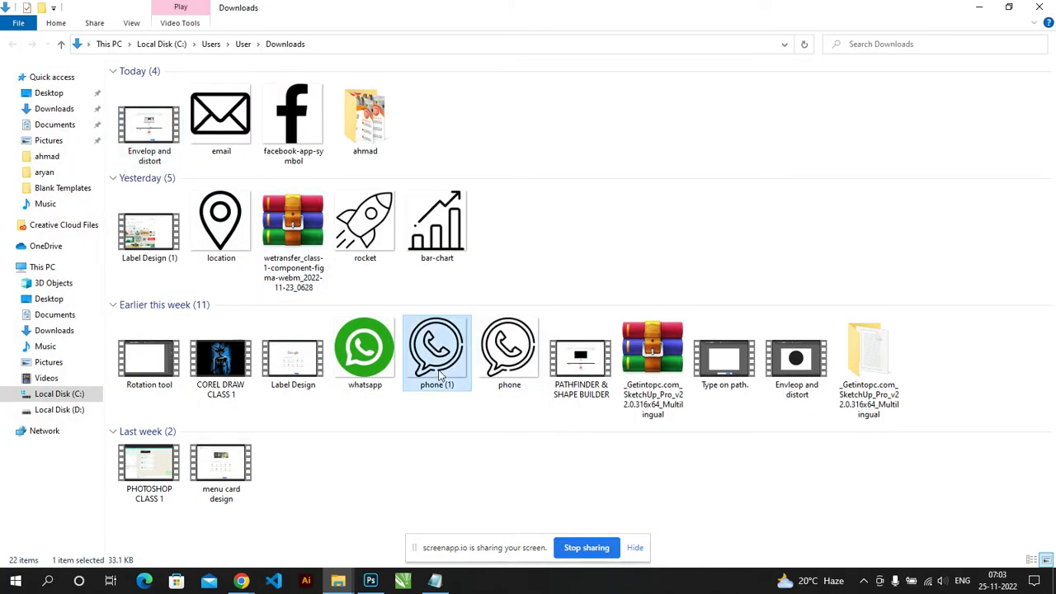
left_click_drag(440, 375, 440, 427)
key("alt+Tab")
key("alt+Tab")
key("alt+Tab")
key("alt+Tab")
key("alt+Tab")
key("alt+Tab")
key("alt+Tab")
key("alt+Tab")
Step: Place the phone (1) icon centred on the tile, scaled to about 66 px
mouse_move(440, 426)
left_mouse_down()
mouse_move(364, 387)
mouse_move(394, 308)
left_mouse_up()
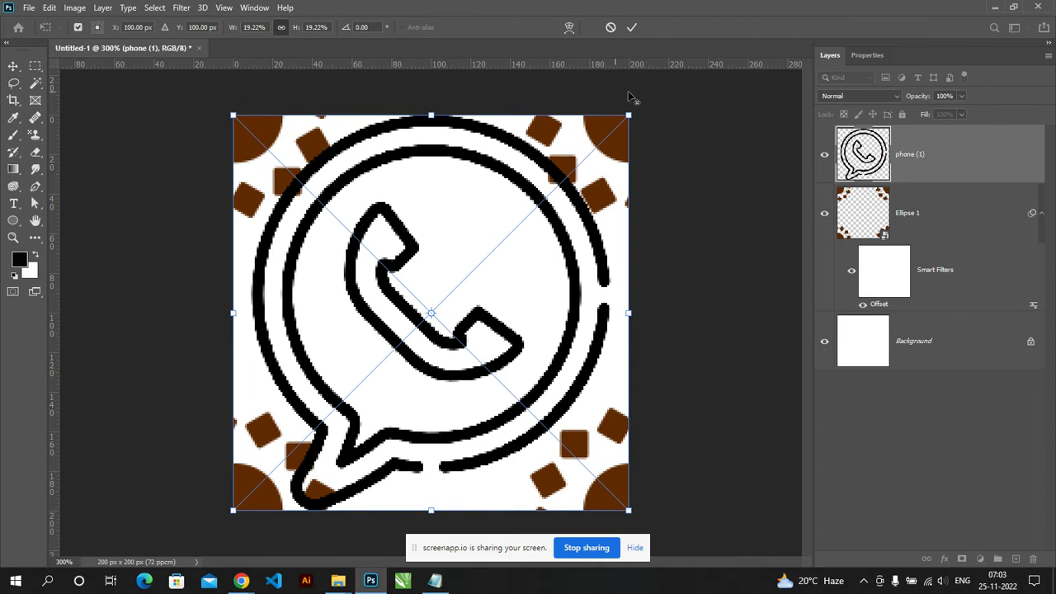
left_click_drag(629, 111, 495, 248)
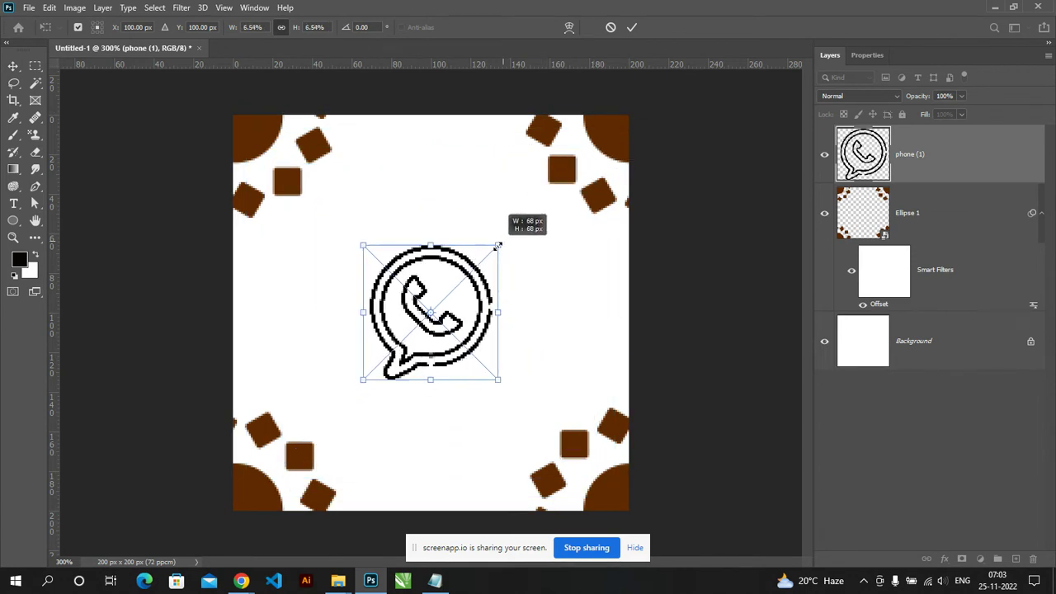
key("Return")
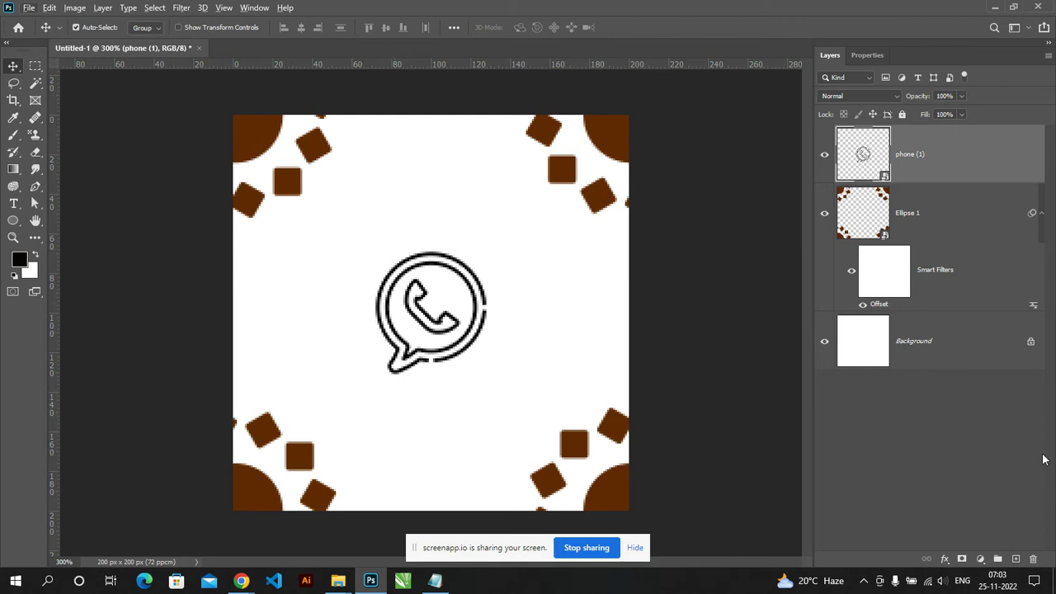
Step: Bring up the layer effects (fx) list for the phone layer
left_click(945, 560)
left_click(983, 559)
left_click(945, 559)
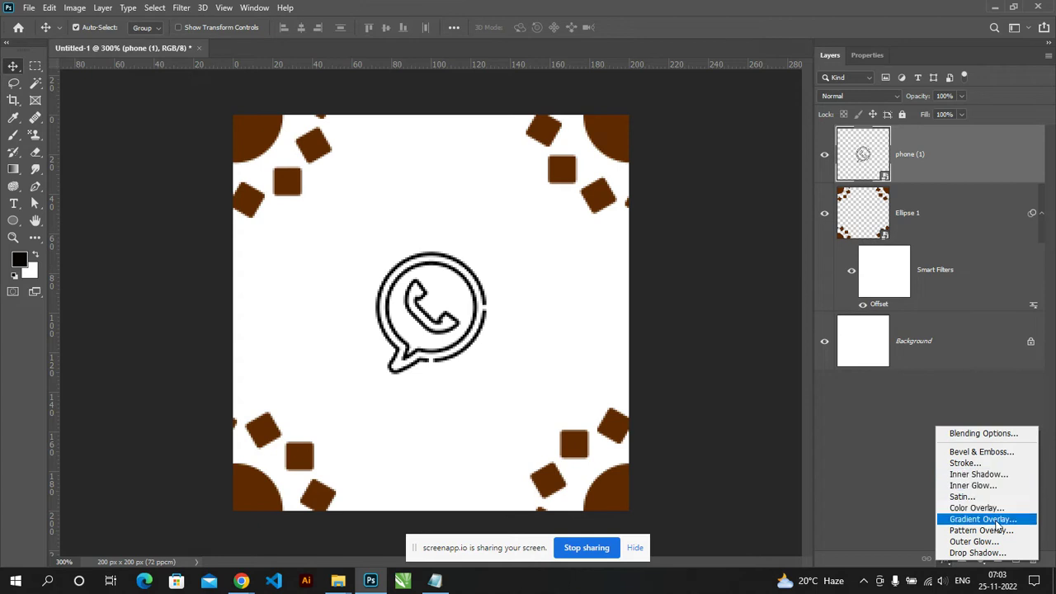
Step: Add a Color Overlay to the phone icon sampled from the sun's dark brown #602a03
left_click(990, 508)
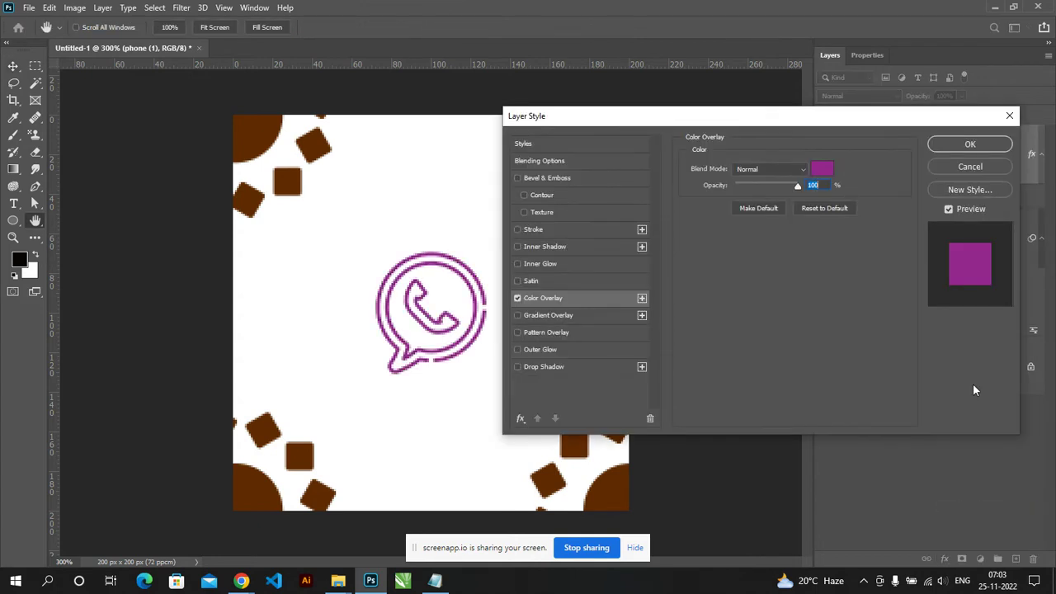
left_click(821, 169)
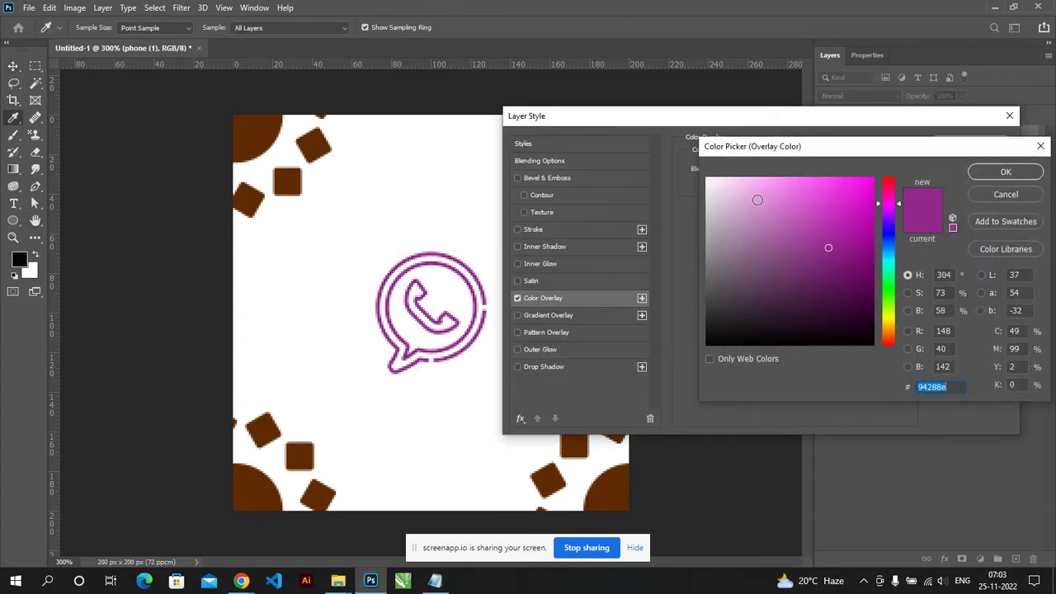
left_click(253, 131)
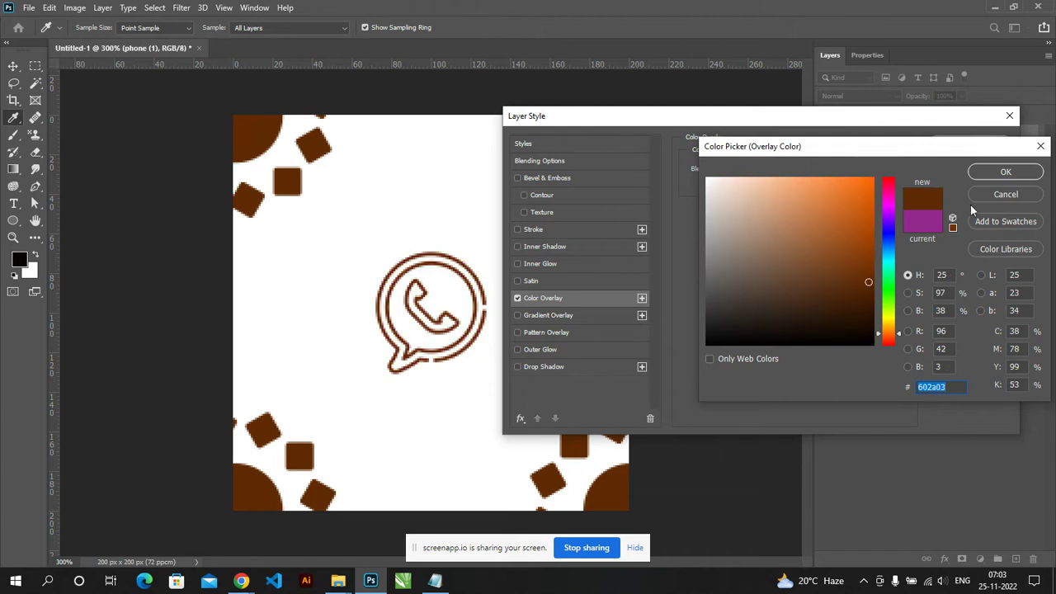
left_click(1006, 171)
left_click(962, 147)
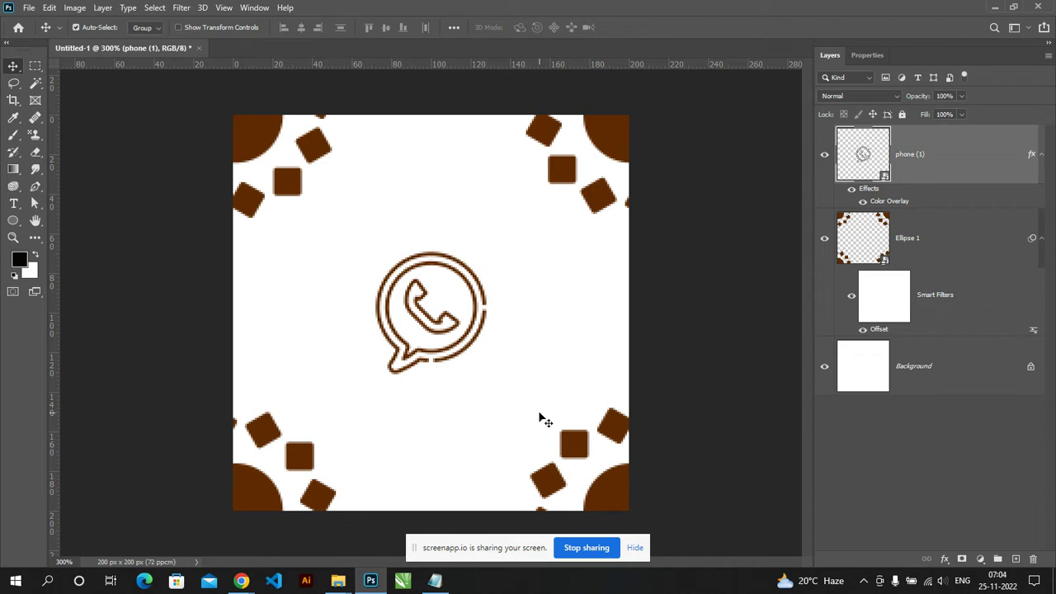
Step: Define the tile as Pattern 19 and hide the white background layer
left_click(48, 7)
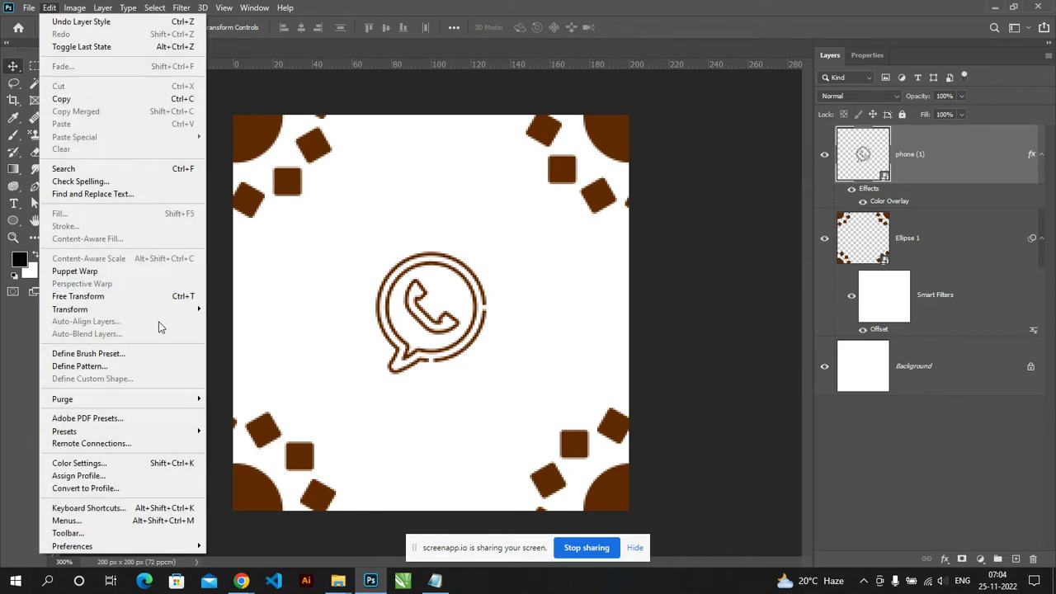
left_click(104, 367)
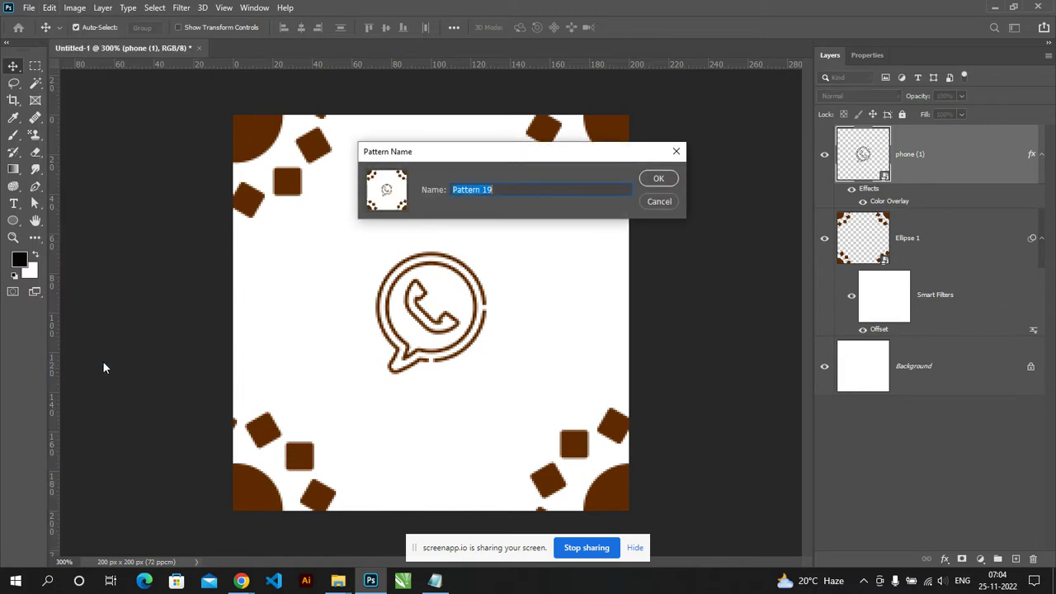
left_click(656, 182)
left_click(824, 366)
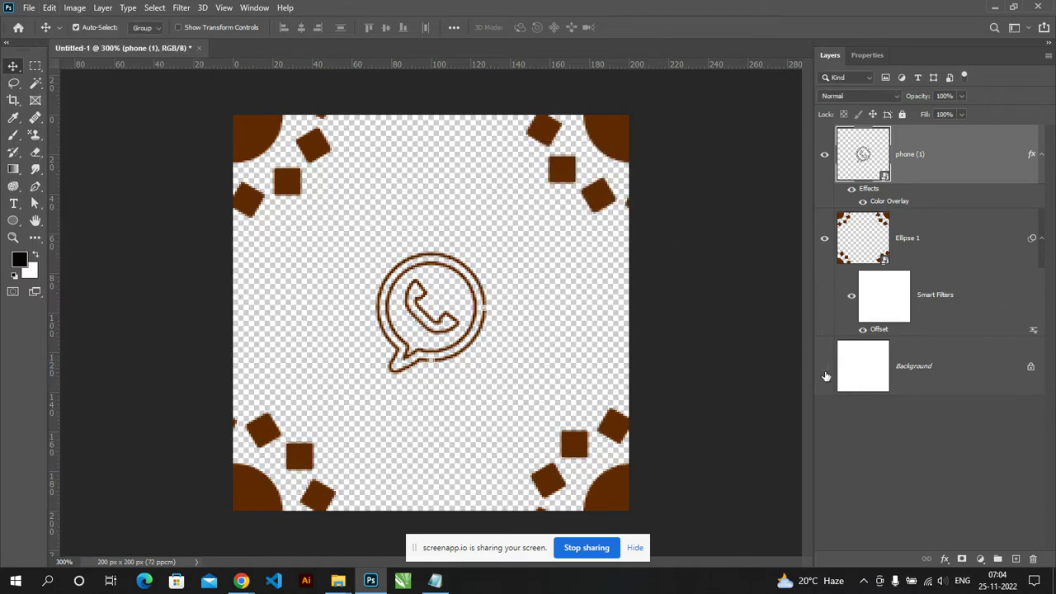
Step: Define the transparent-background tile as another new pattern
left_click(49, 7)
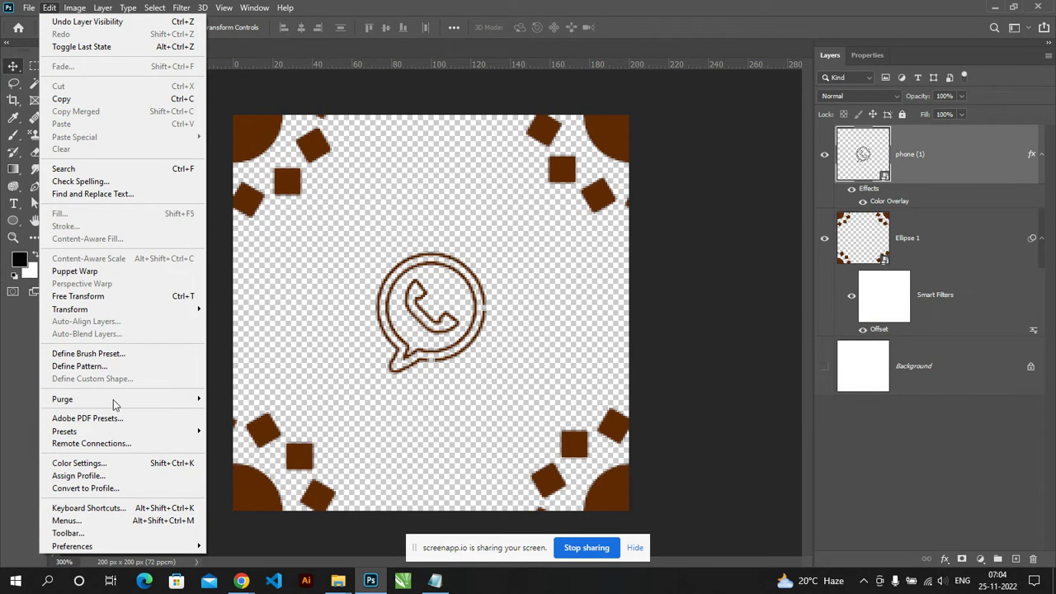
left_click(189, 365)
left_click(652, 183)
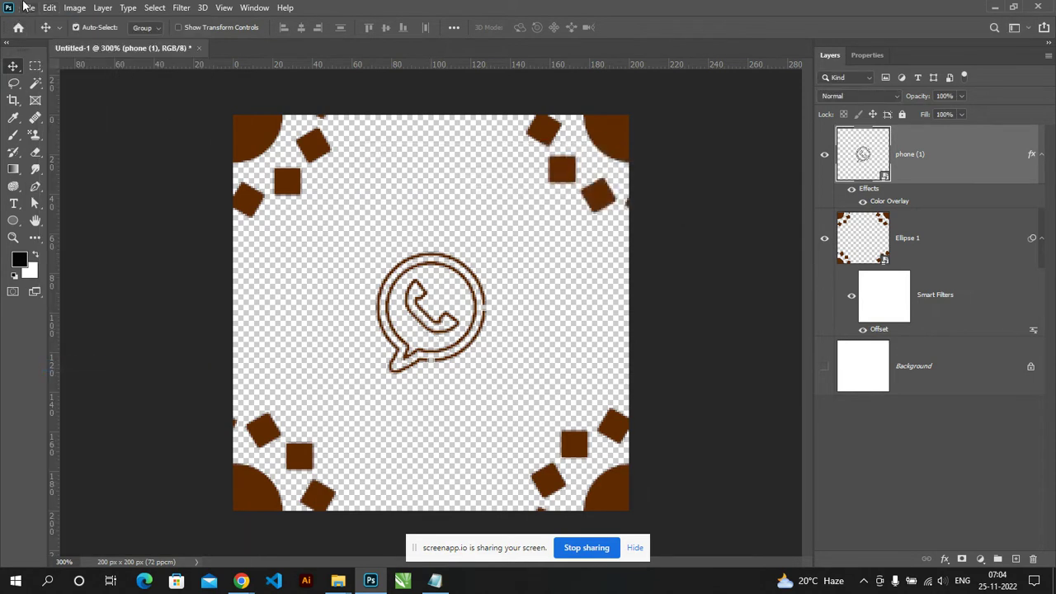
Step: Set up a new document with the Letter print preset (8.5 × 11 in, 300 ppi)
left_click(29, 7)
left_click(88, 20)
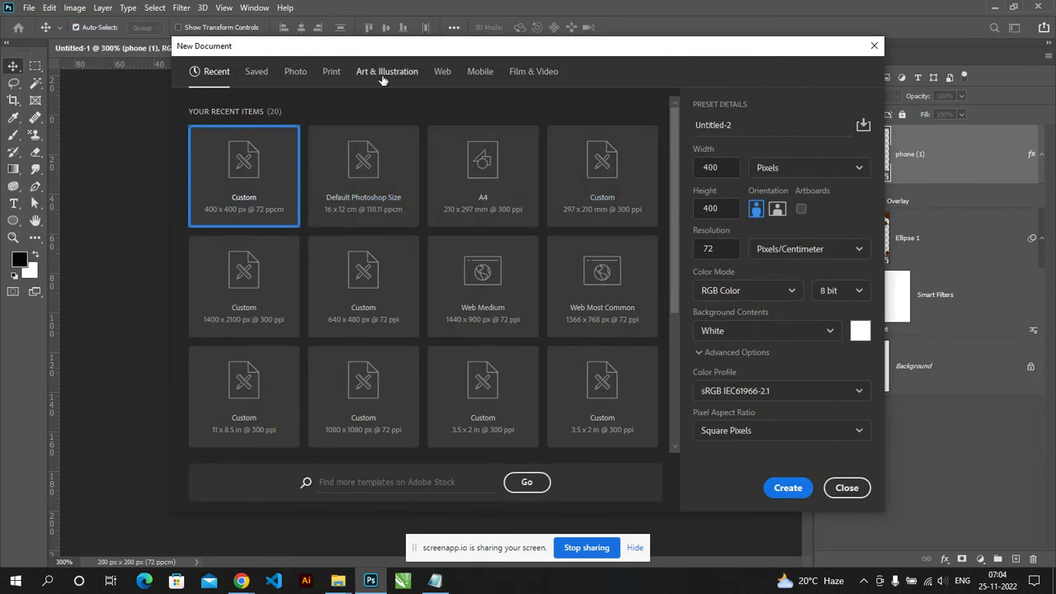
left_click(331, 72)
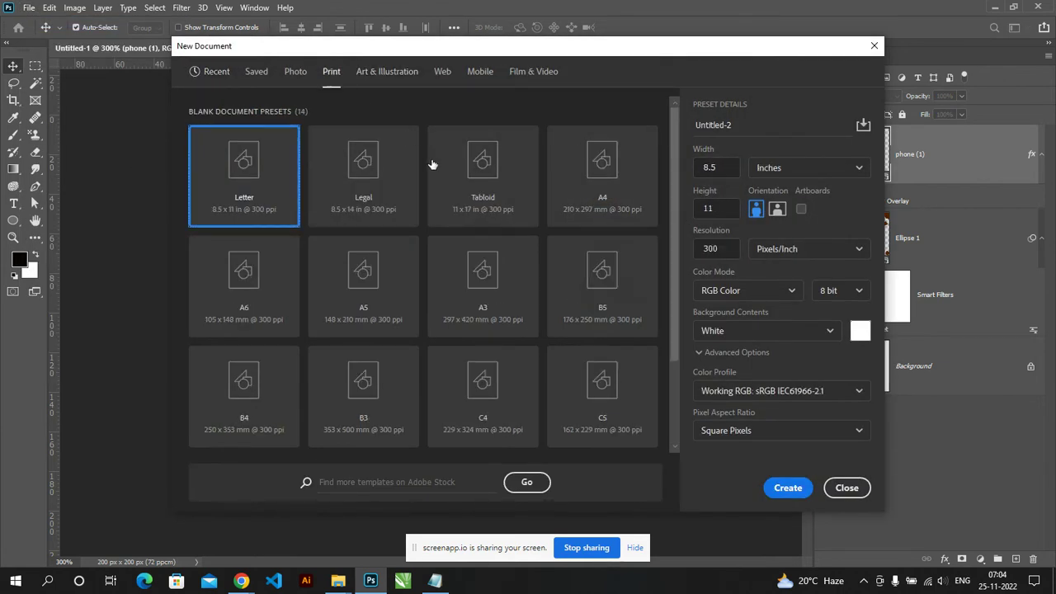
Step: Create the Letter document, add an empty layer, and marquee-select the whole page
left_click(779, 488)
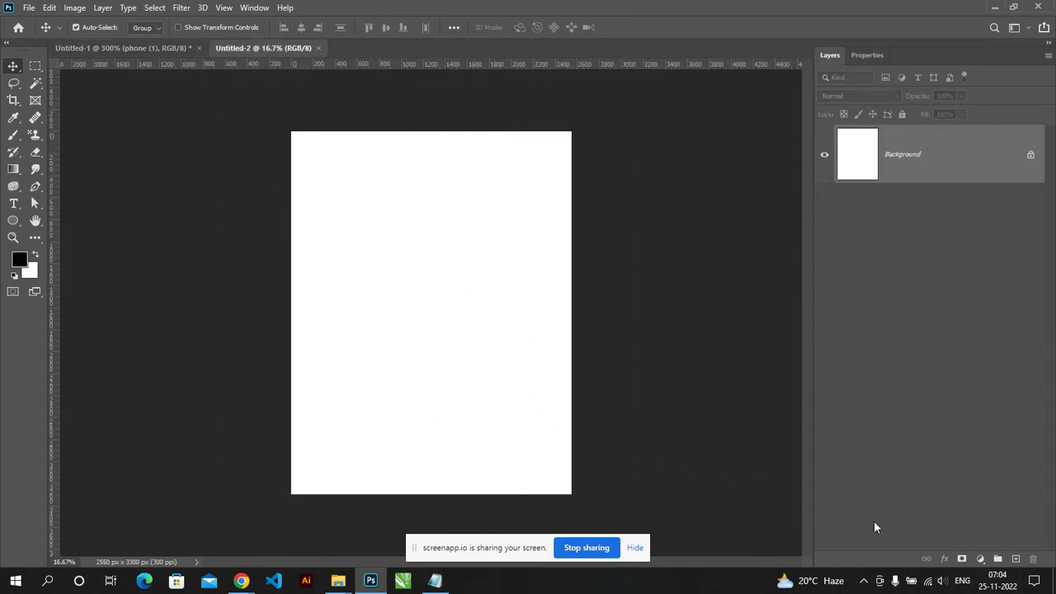
left_click(1015, 559)
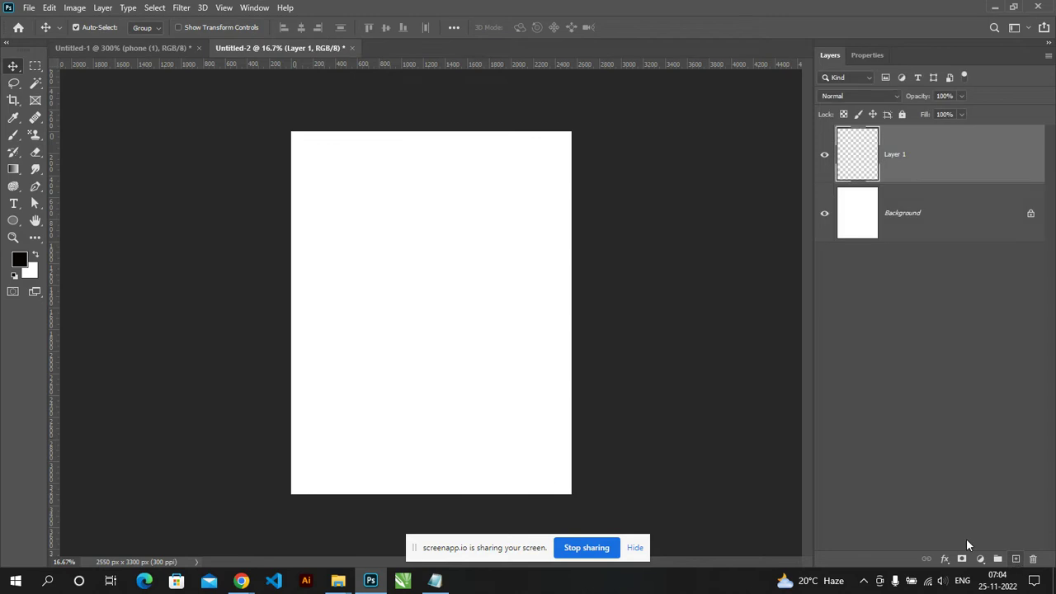
left_click(34, 66)
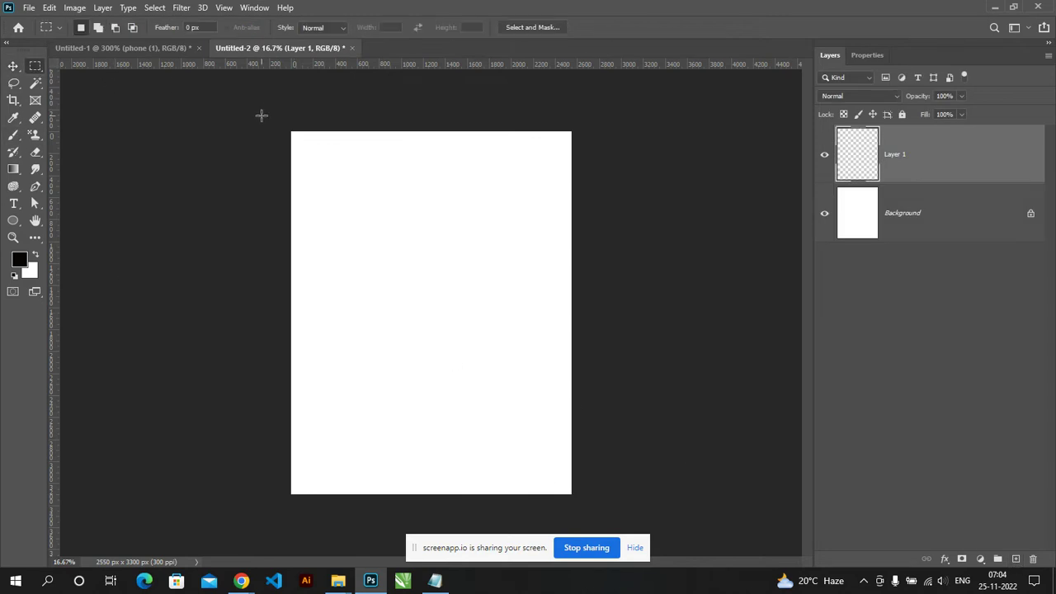
left_click_drag(261, 115, 652, 541)
Step: Fill the page selection with the newly defined phone-and-sun pattern
left_click(49, 7)
left_click(93, 215)
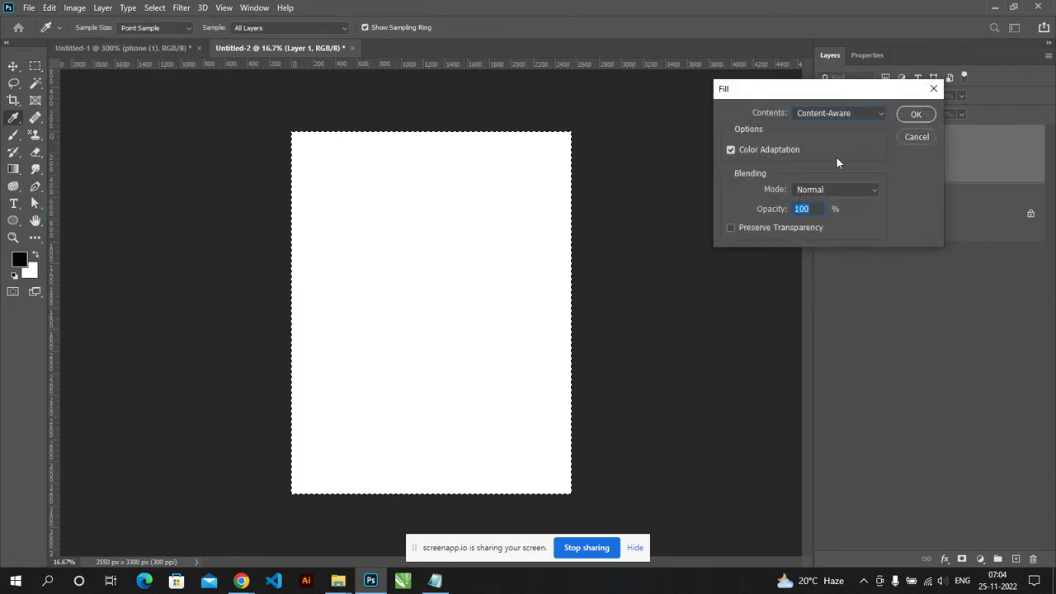
left_click(831, 114)
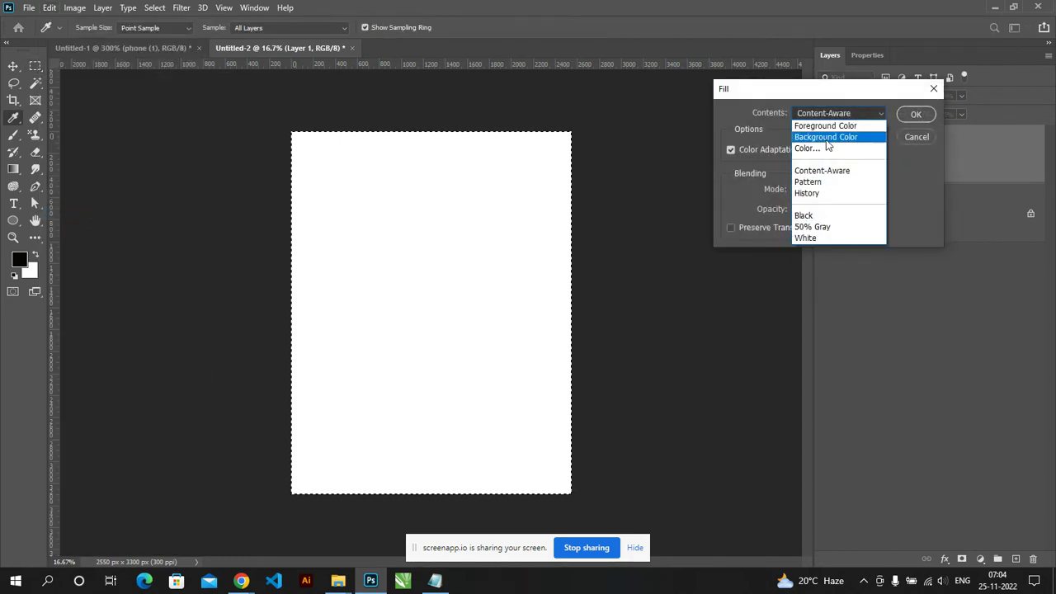
key("Escape")
key("Down")
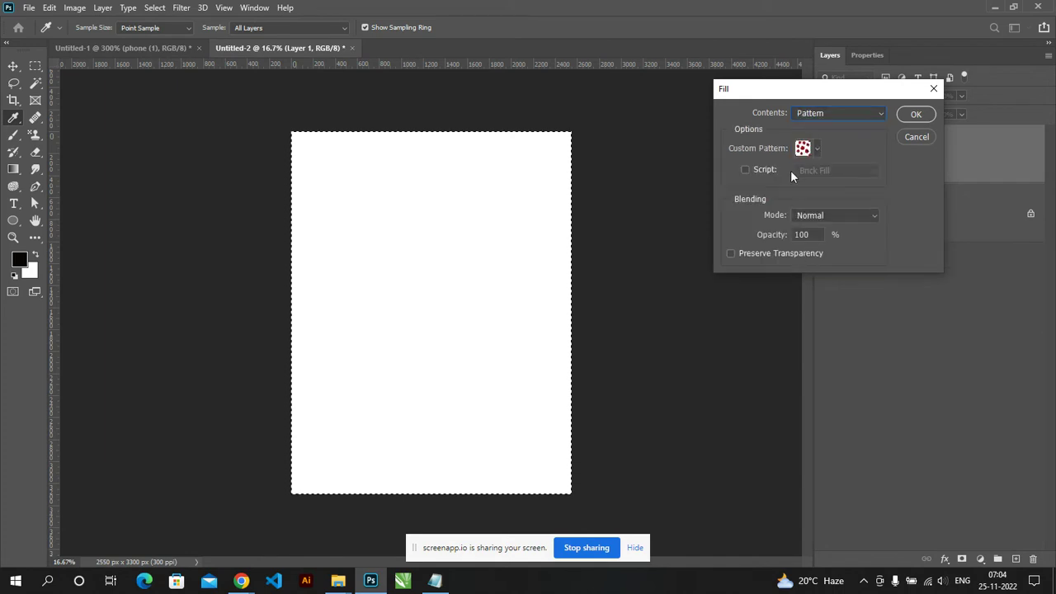
left_click(803, 148)
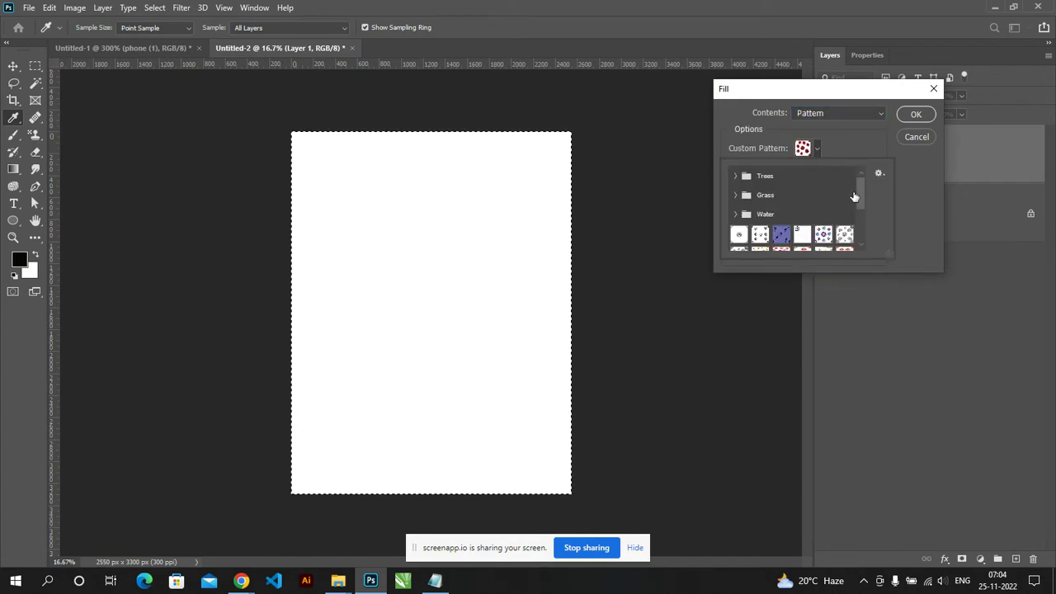
left_click_drag(862, 196, 868, 254)
left_click(802, 240)
left_click(926, 116)
left_click(916, 115)
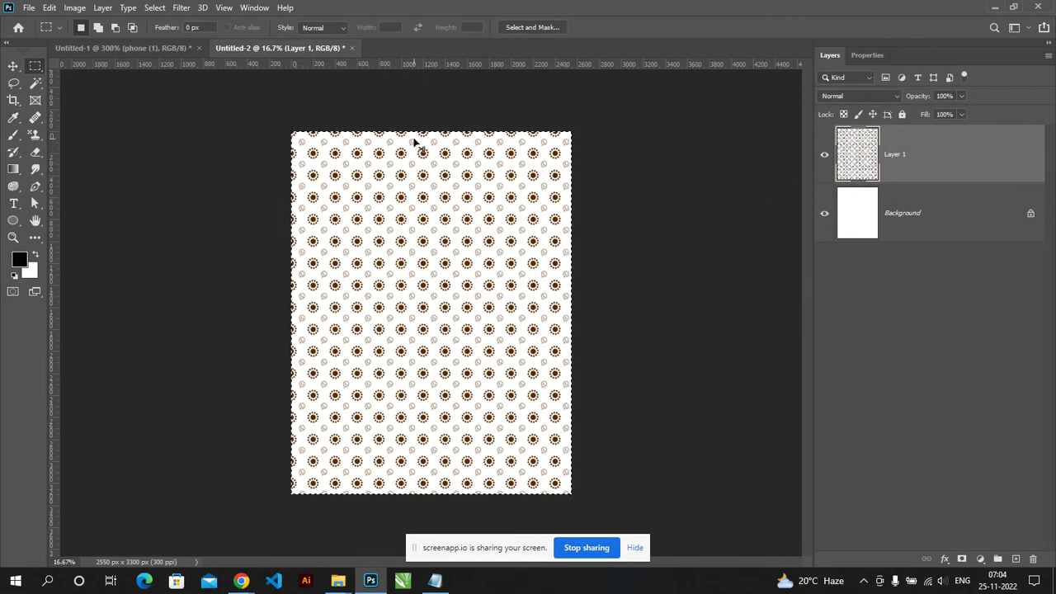
key("ctrl+plus")
key("ctrl+plus")
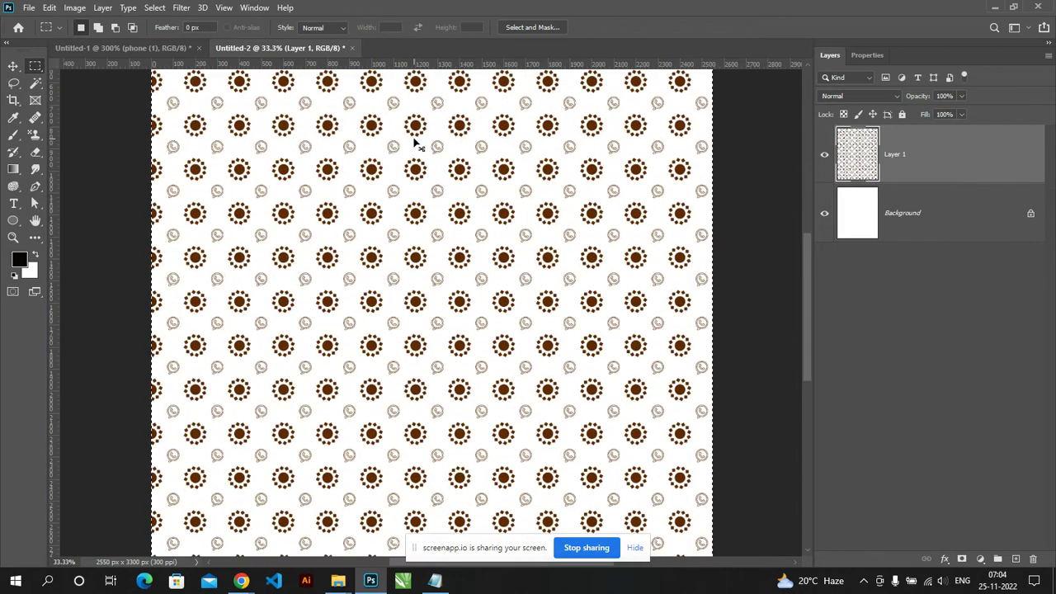
key("ctrl+plus")
key("ctrl+plus")
key("ctrl+plus")
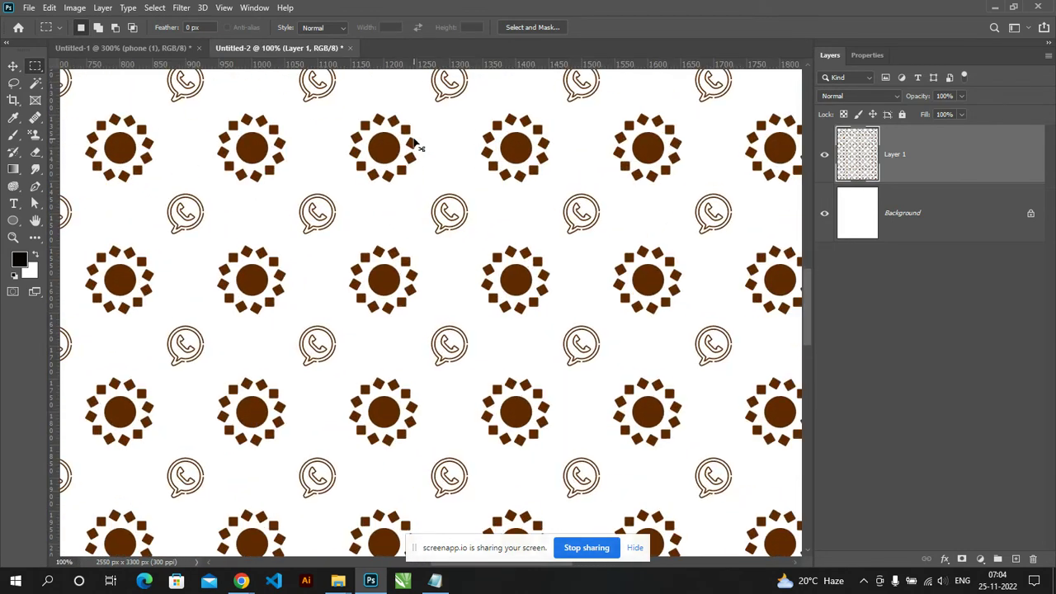
key("ctrl+plus")
key("ctrl+minus")
key("ctrl+minus")
key("ctrl+minus")
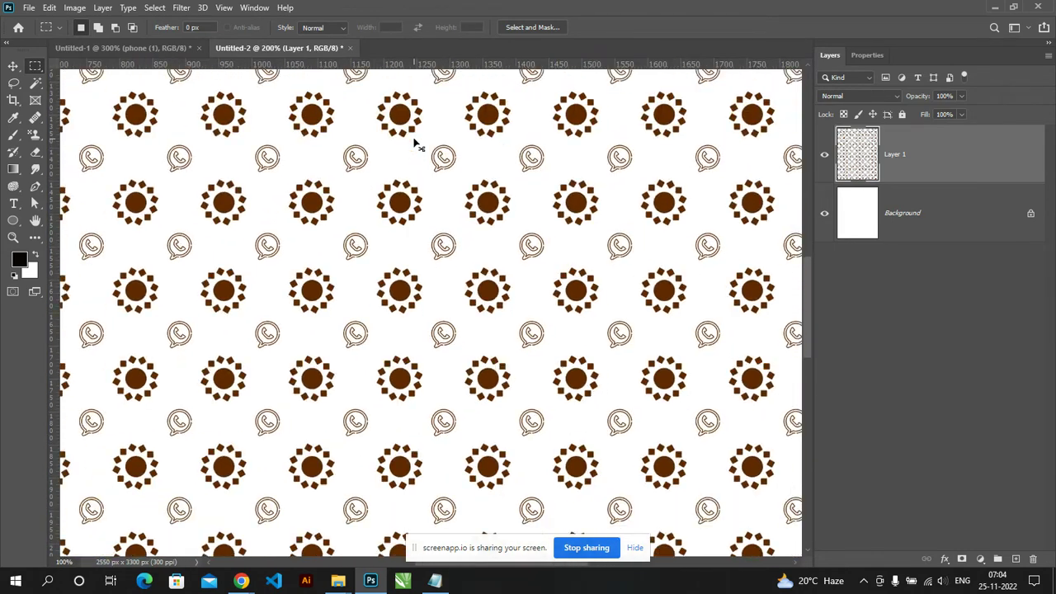
key("ctrl+minus")
key("ctrl+minus")
key("ctrl+plus")
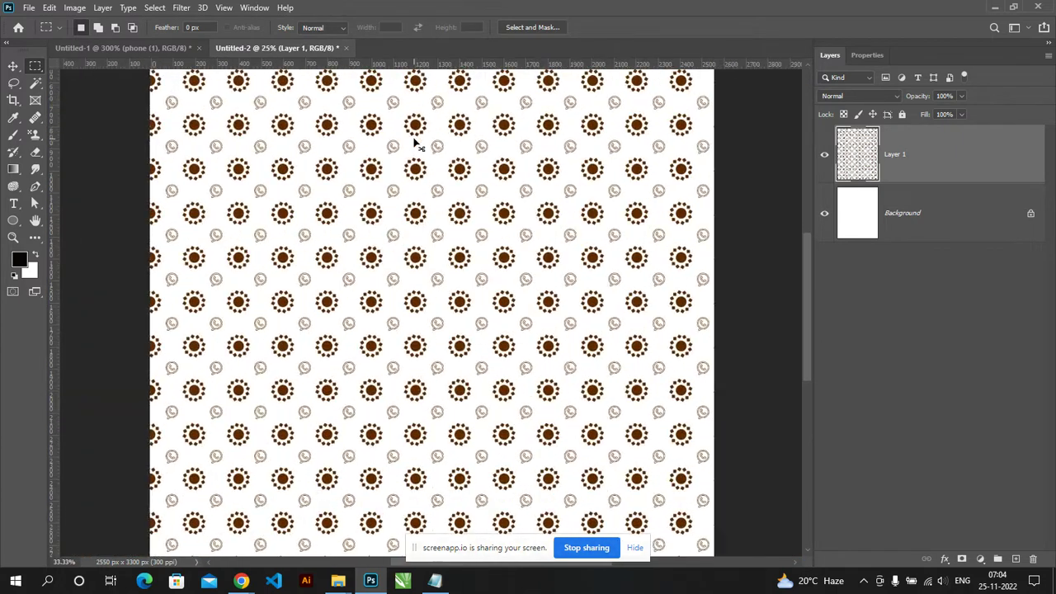
key("ctrl+plus")
key("ctrl+plus")
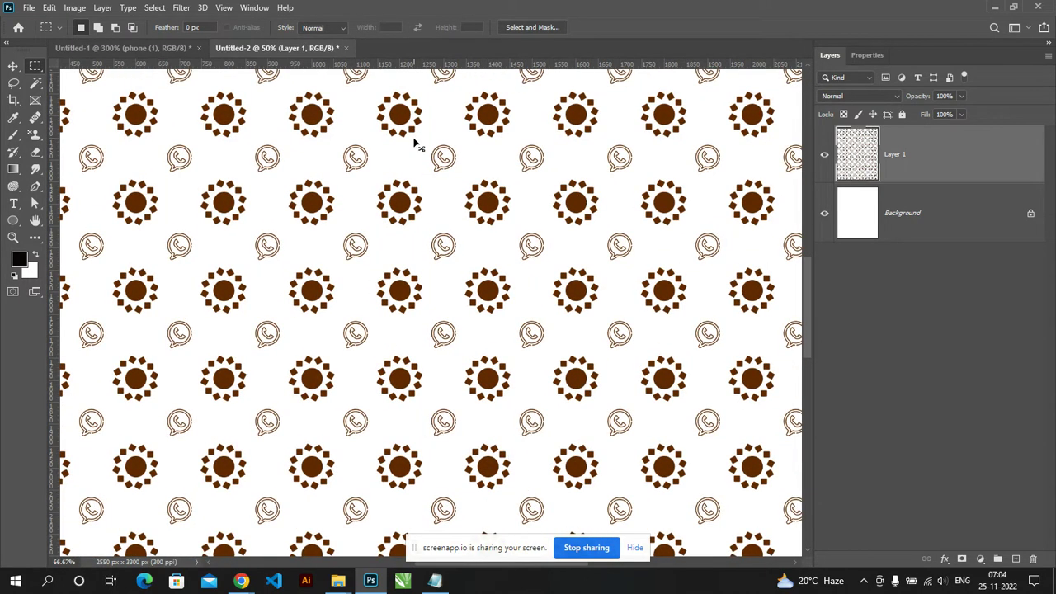
key("ctrl+plus")
key("ctrl+plus")
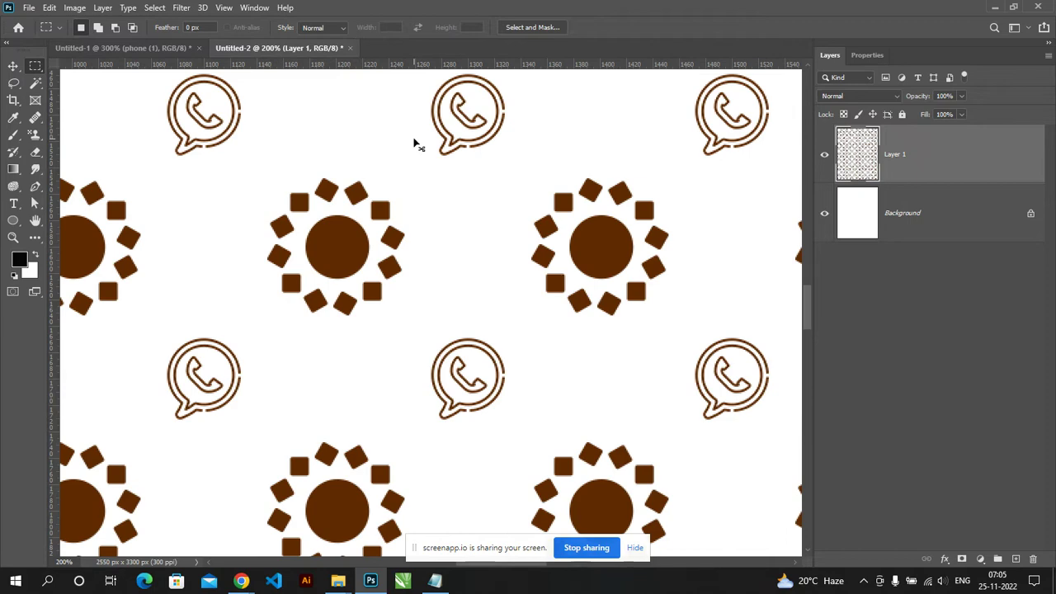
key("ctrl+minus")
key("ctrl+minus")
key("ctrl+minus")
key("ctrl+minus")
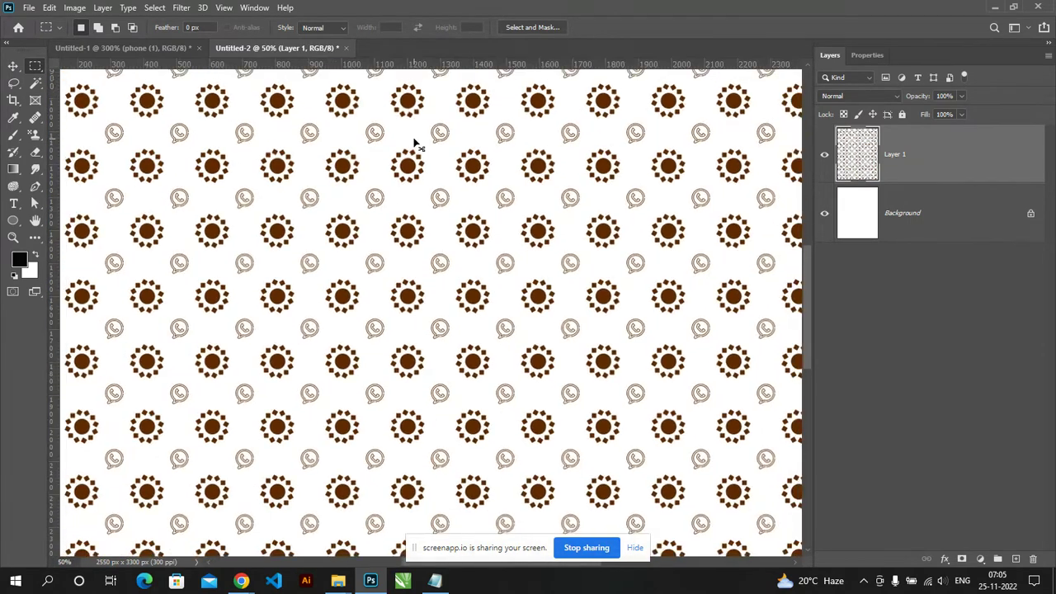
key("ctrl+minus")
key("ctrl+plus")
key("ctrl+a")
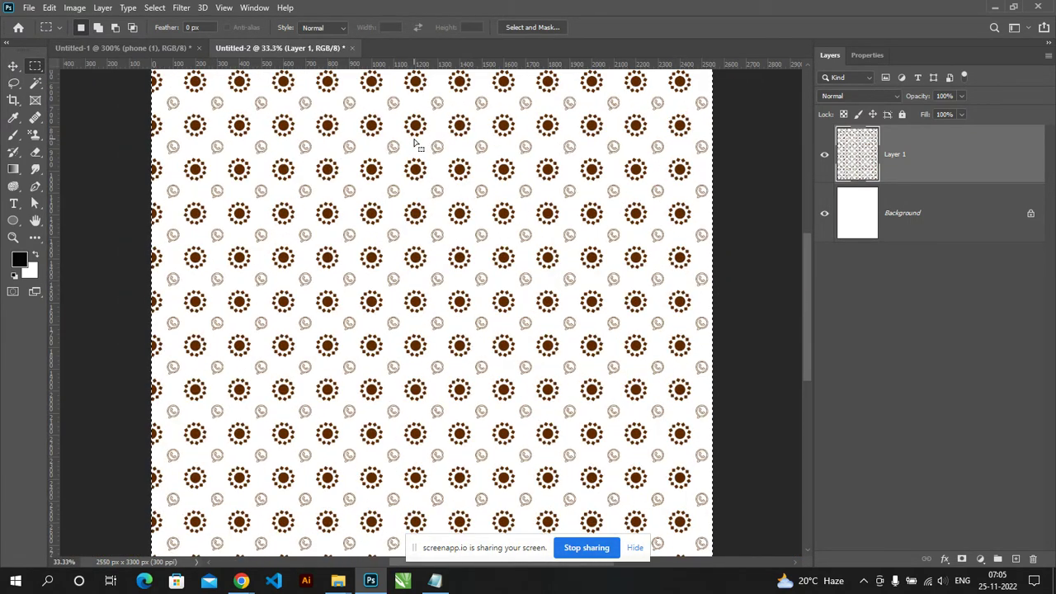
left_click(90, 46)
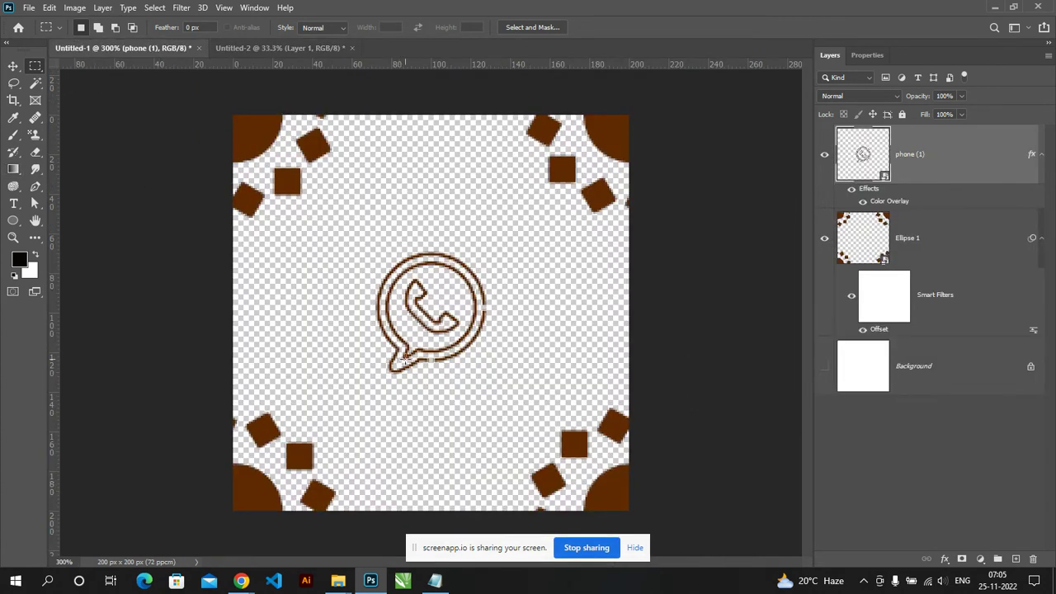
Step: Delete the phone (1) and Ellipse 1 layers from the Untitled-1 tile document
left_click(13, 66)
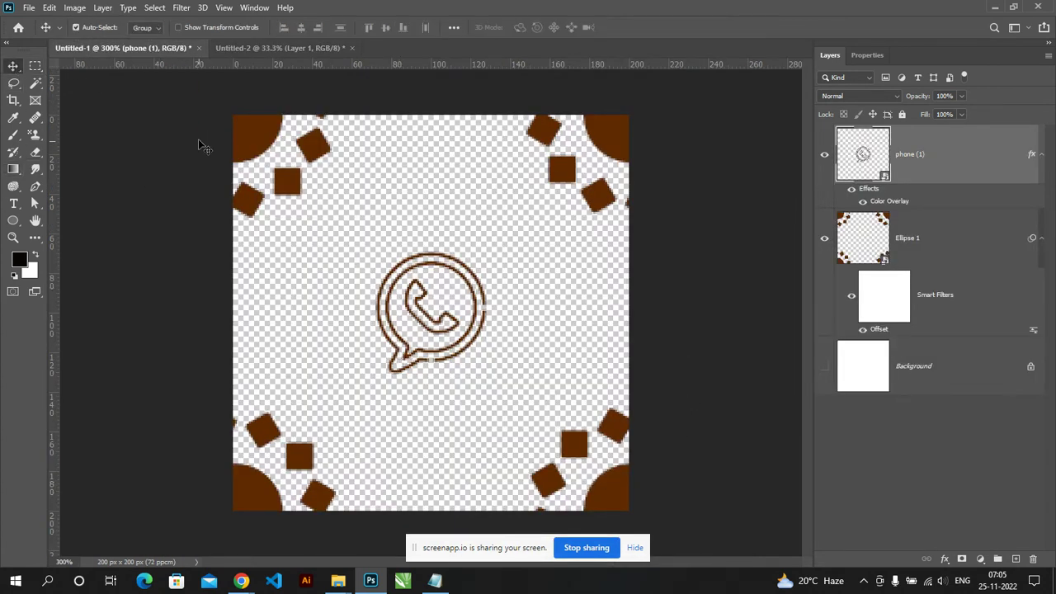
left_click(699, 534)
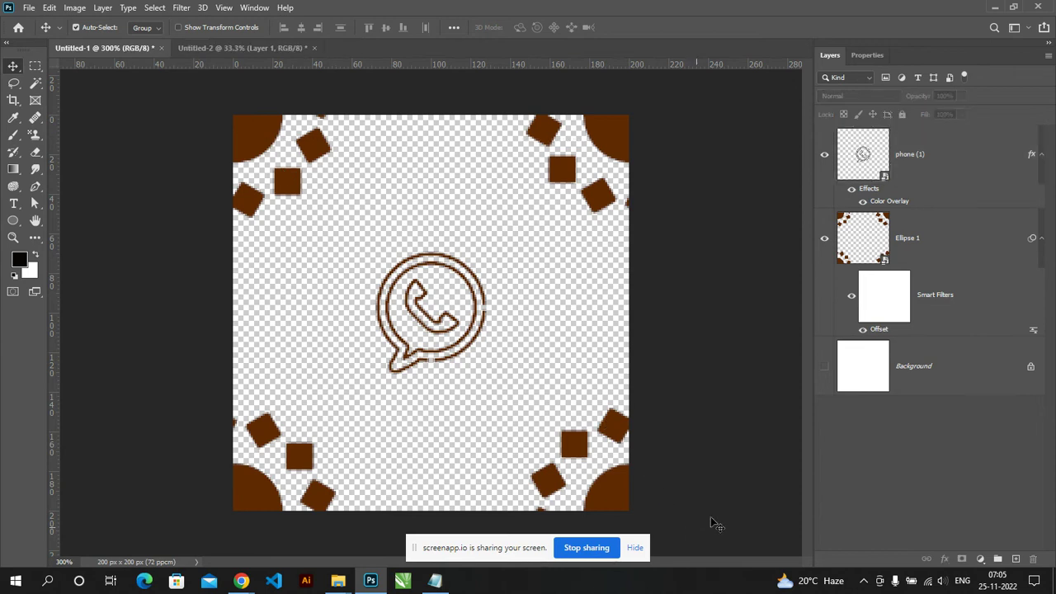
left_click(955, 205)
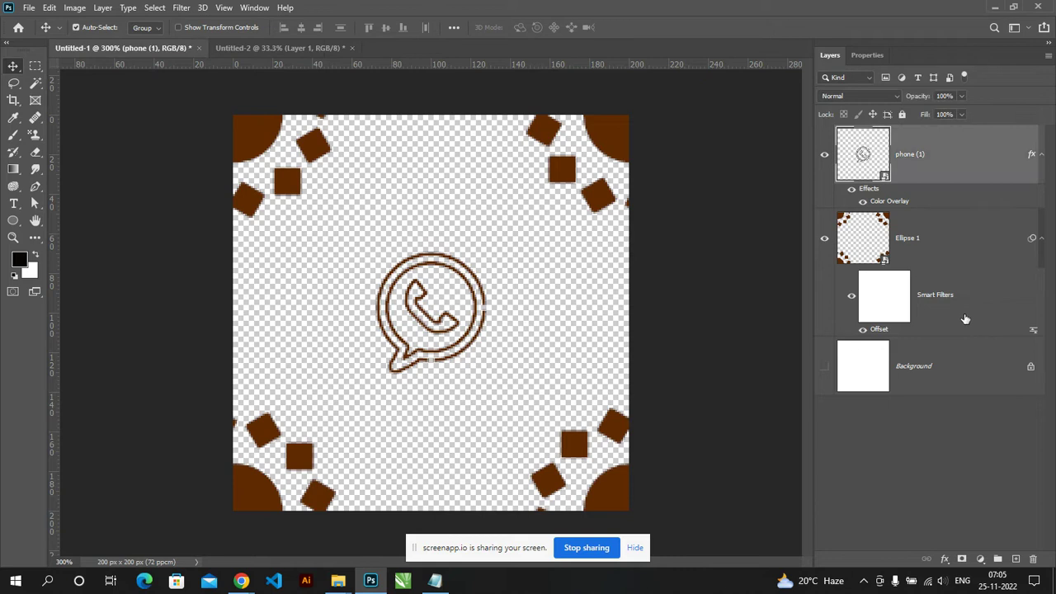
left_click(966, 320, "shift")
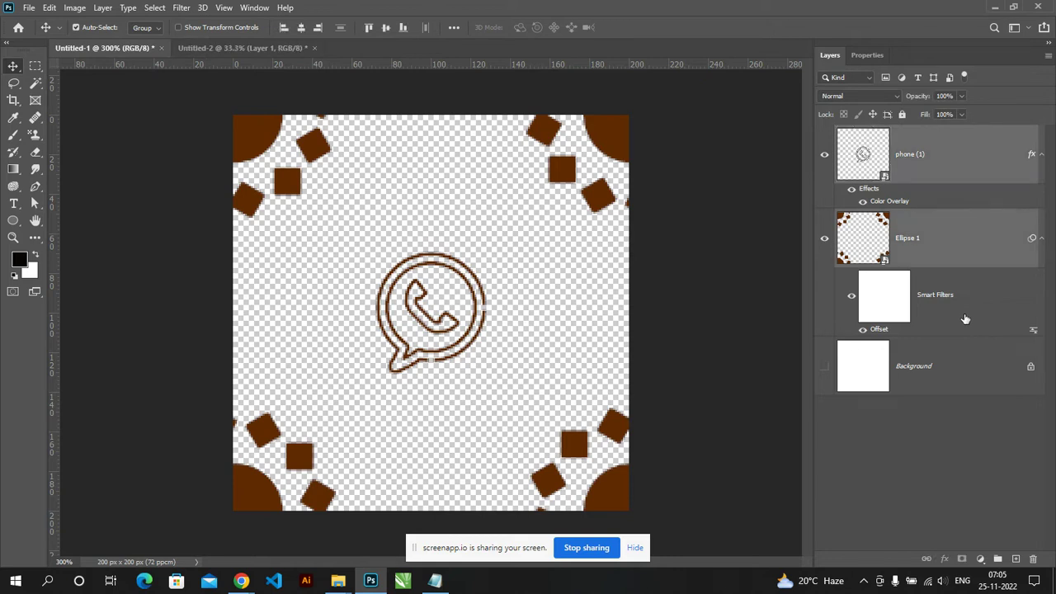
key("Delete")
key("alt+Tab")
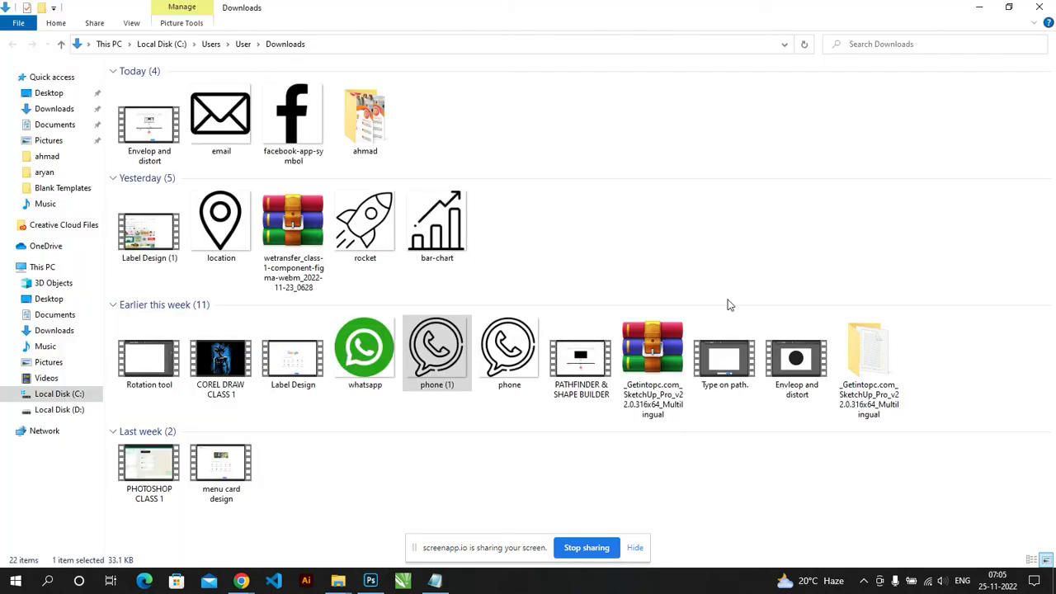
Step: Search Google for 'flower png' in a new Chrome tab
key("alt+Tab")
key("alt+Tab")
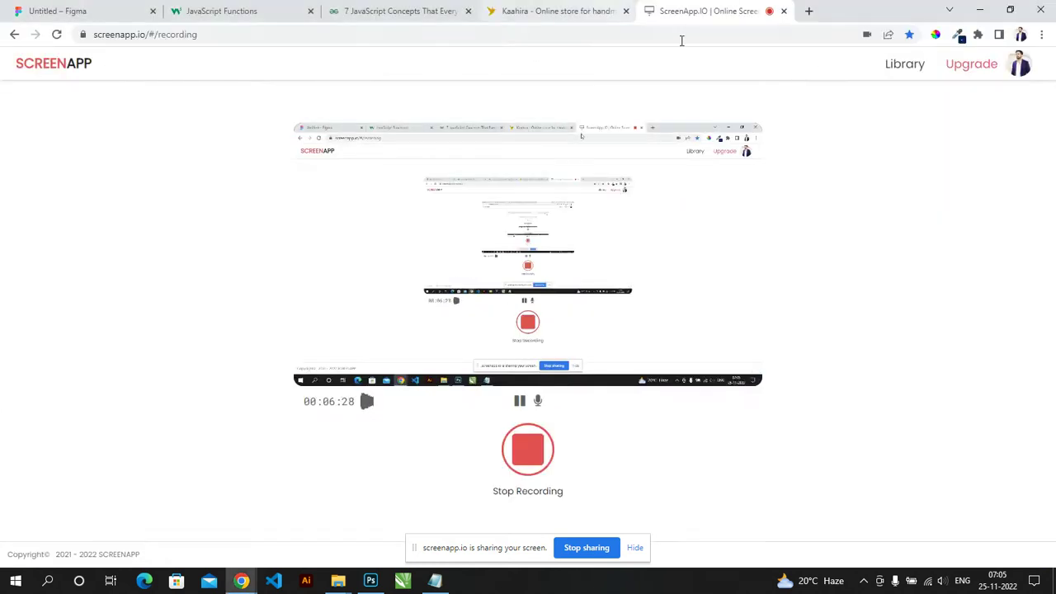
left_click(810, 15)
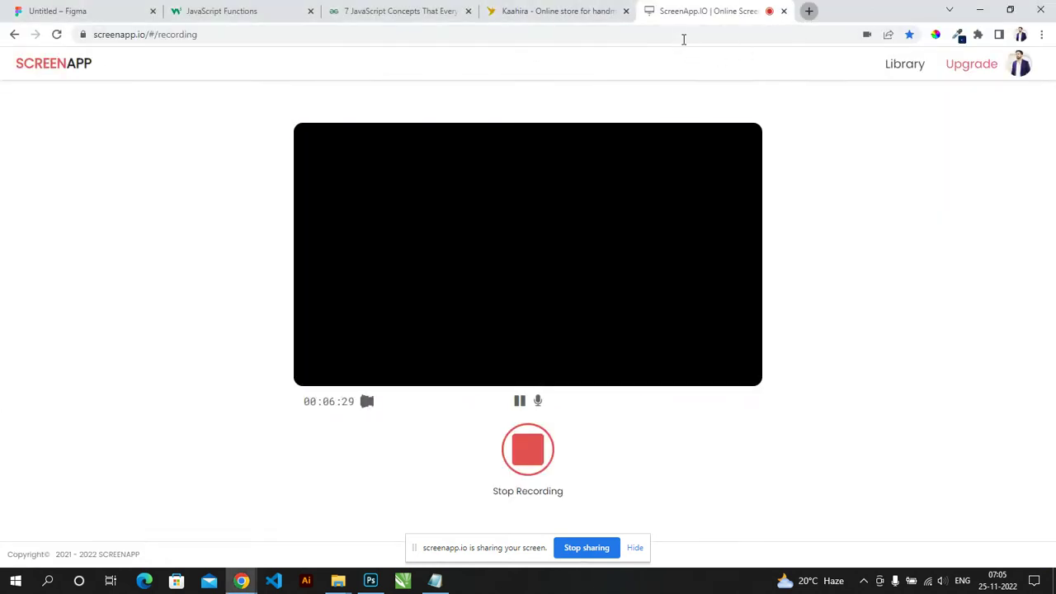
type("flow")
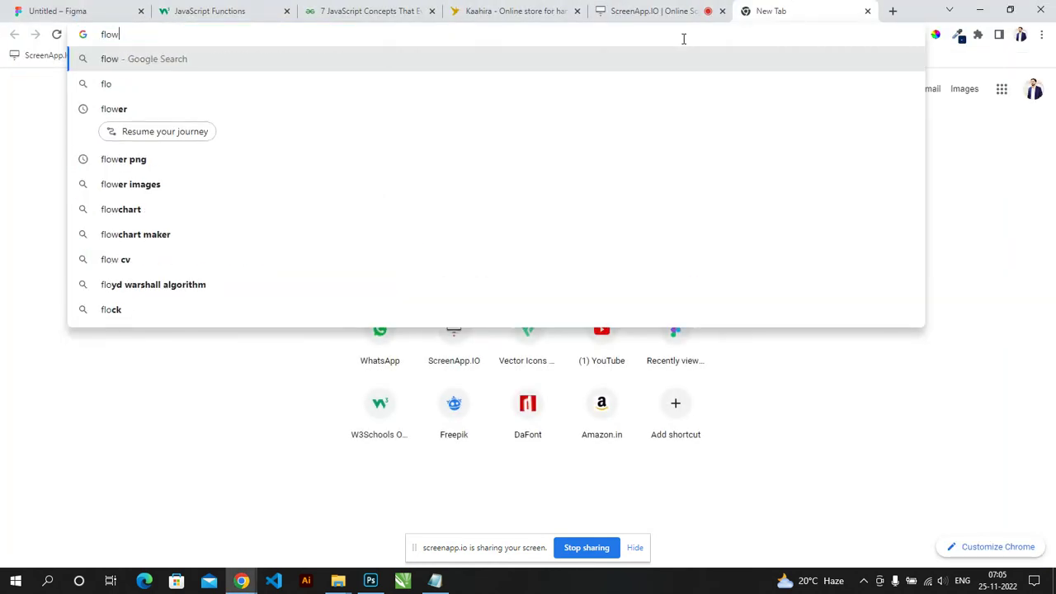
type("er png")
key("Return")
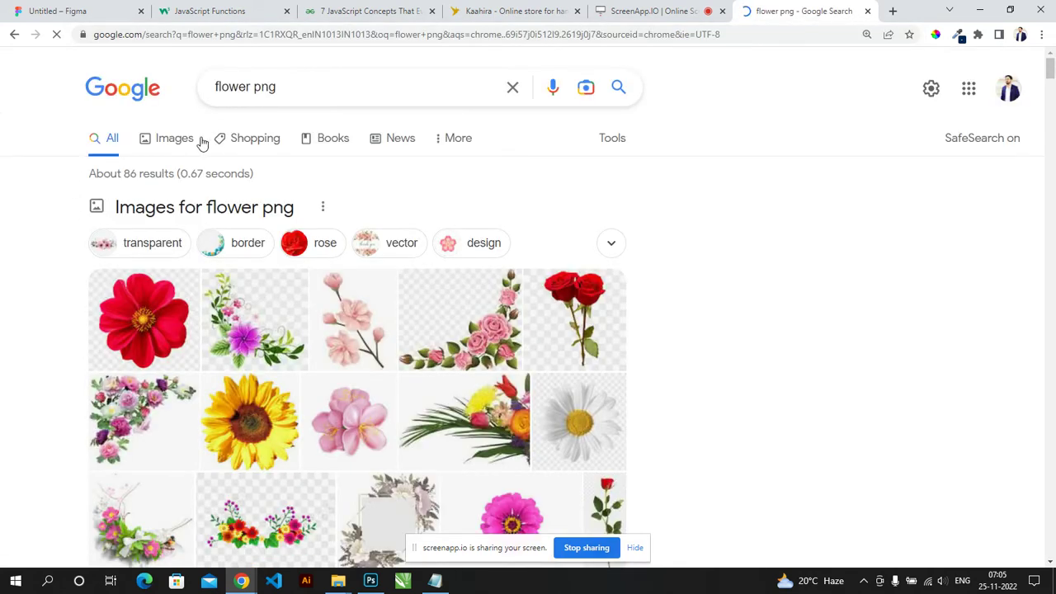
Step: Show image results, preview the pink iStock flower, then close the preview
left_click(174, 139)
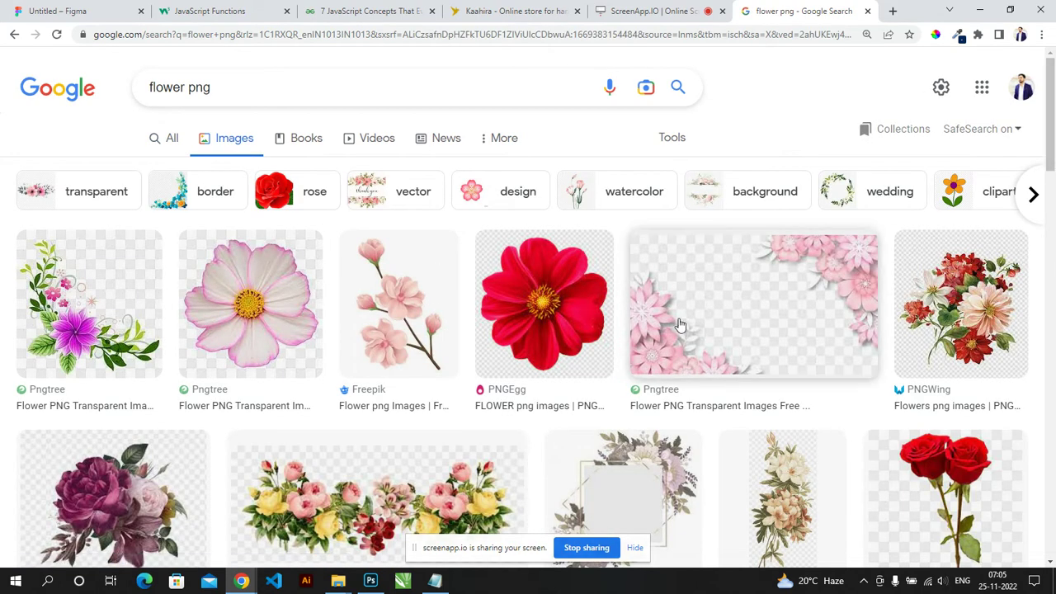
left_click_drag(1051, 165, 1053, 315)
scroll(908, 289, "up", 3)
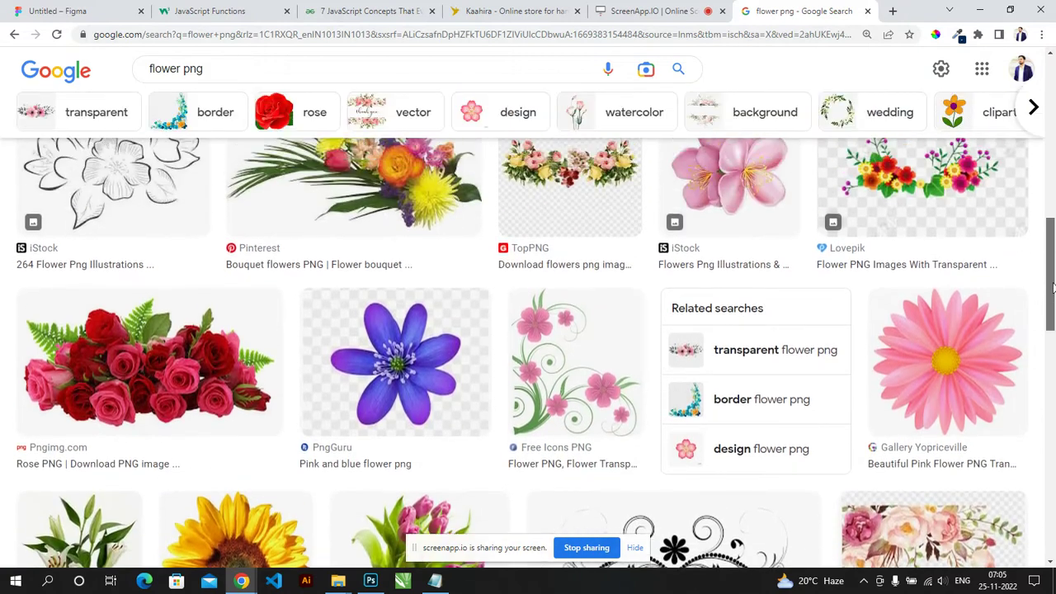
left_click(725, 205)
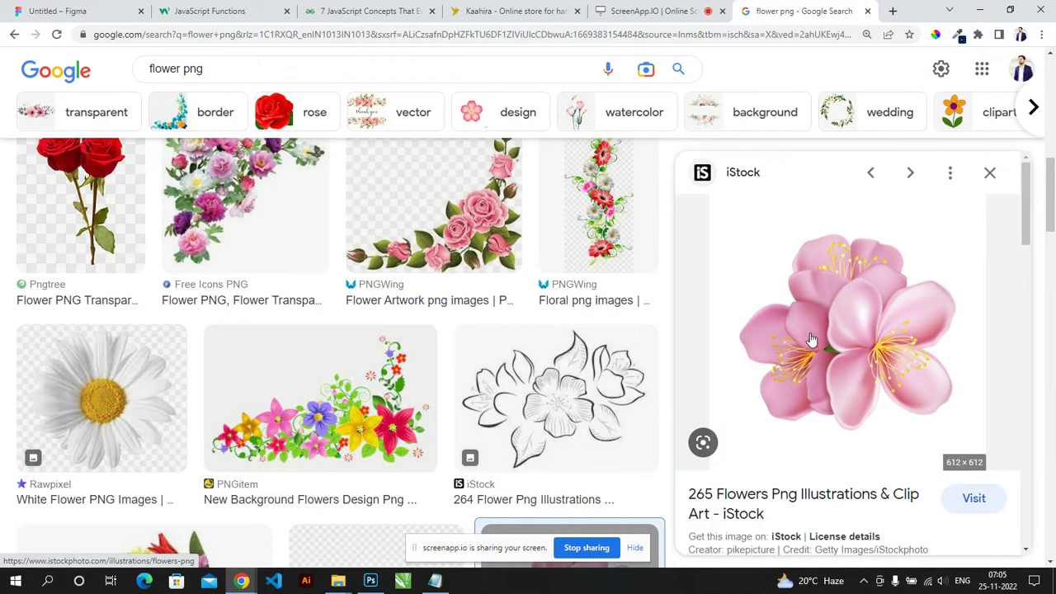
scroll(1041, 168, "up", 1)
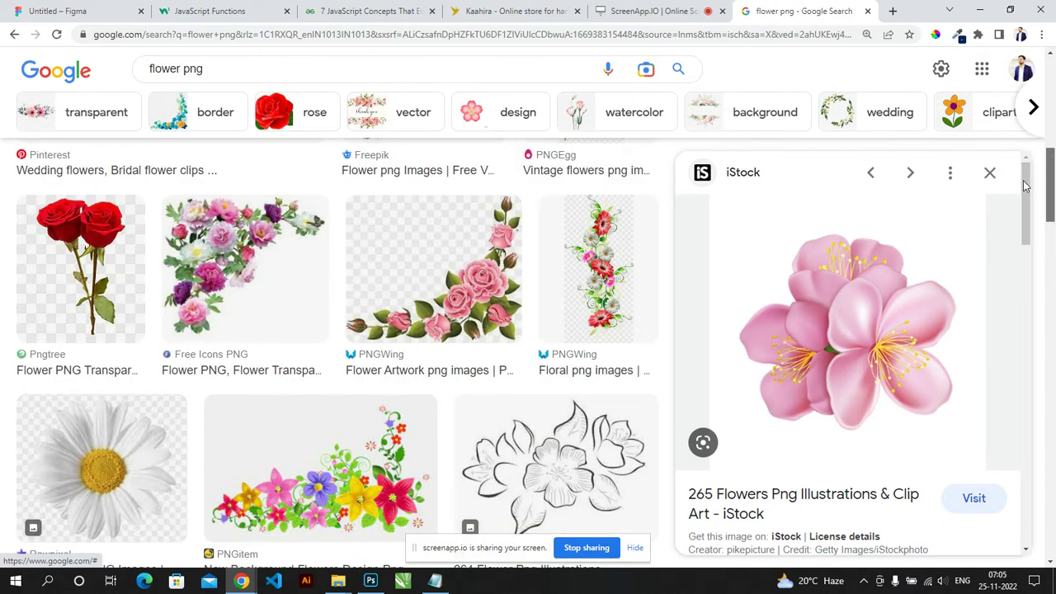
scroll(1024, 171, "up", 1)
left_click(990, 172)
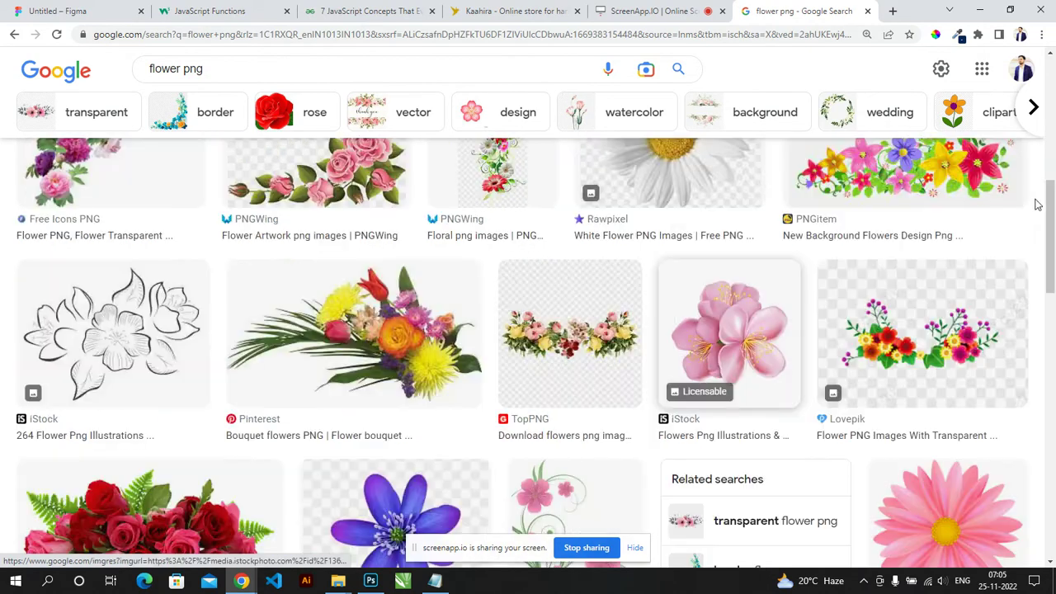
scroll(1052, 223, "up", 10)
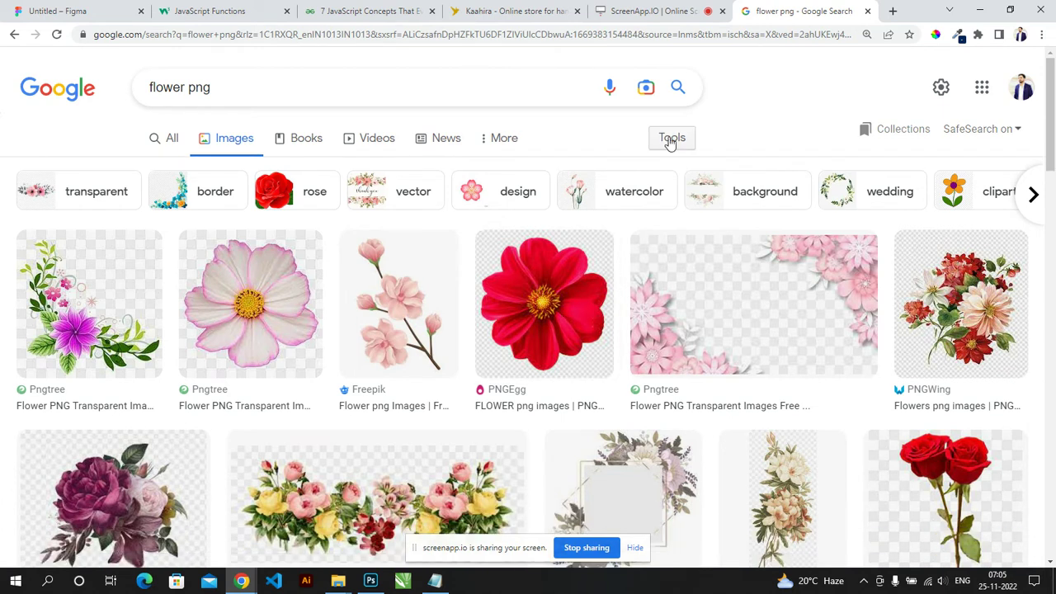
Step: Filter the image results to Transparent colour and preview the red flower
left_click(672, 141)
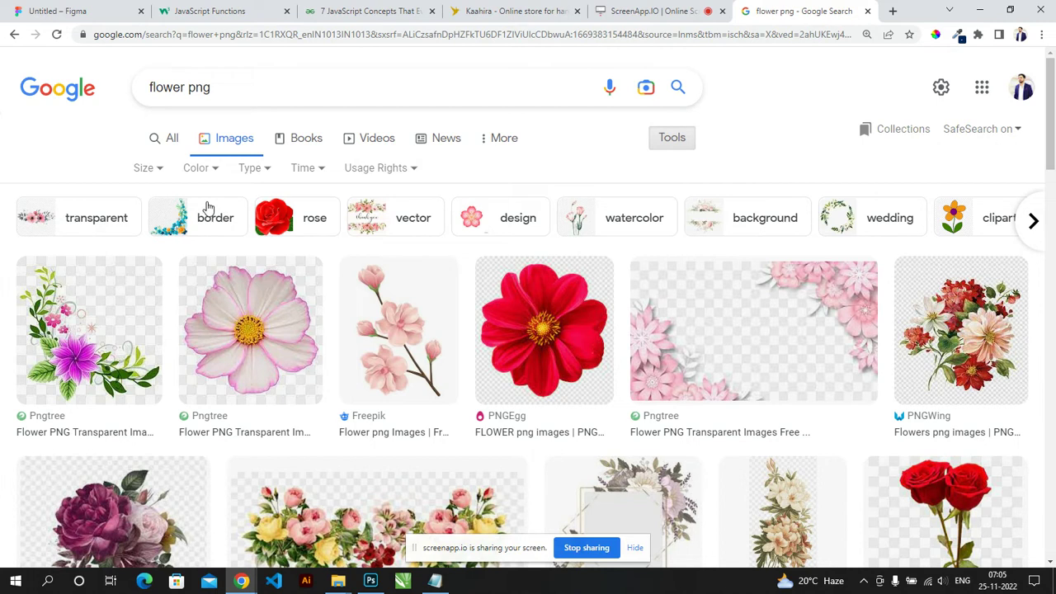
left_click(200, 169)
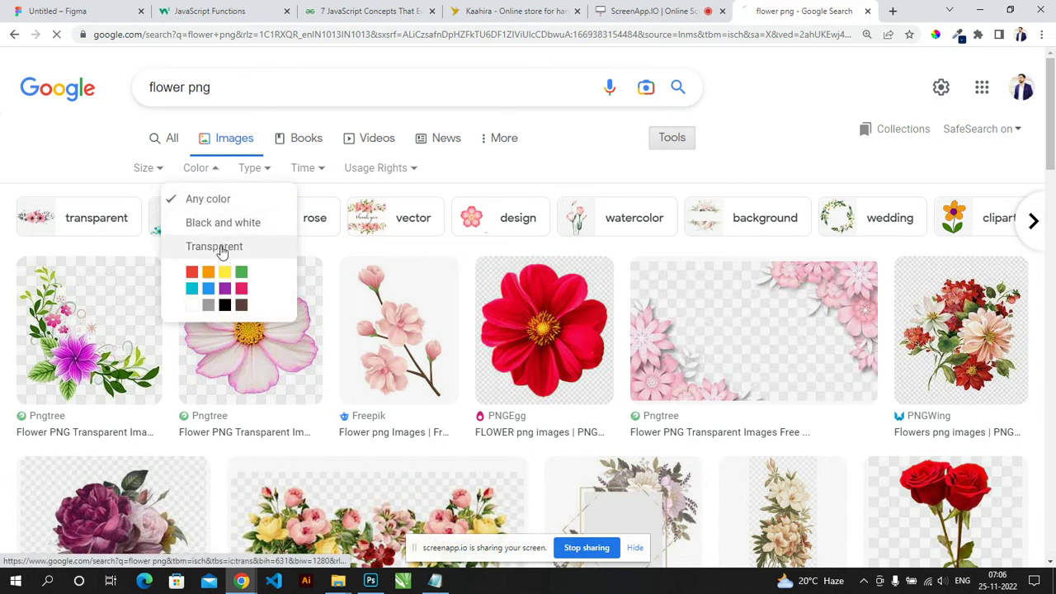
left_click(221, 250)
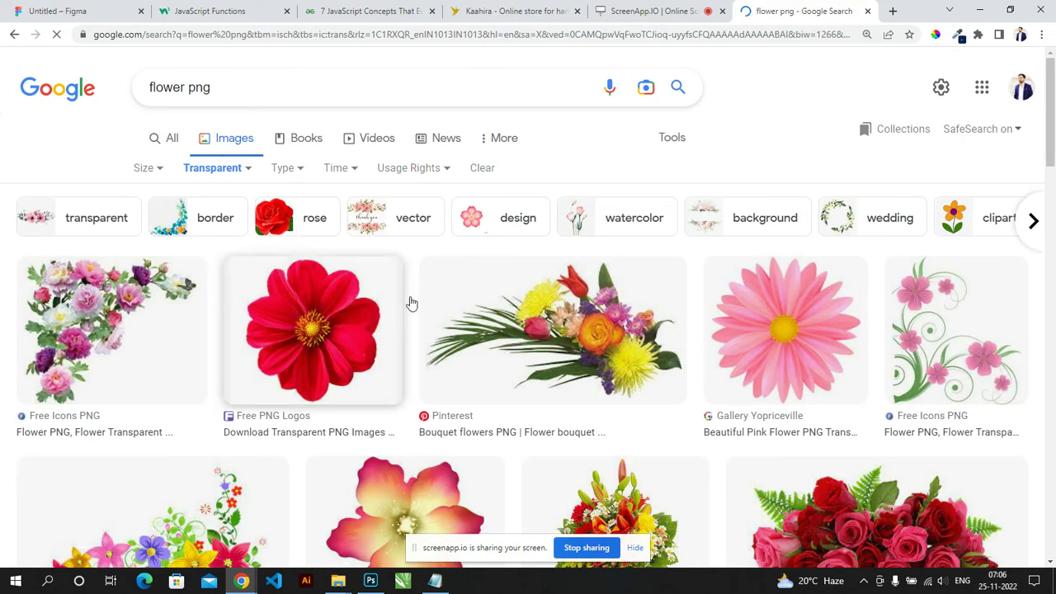
left_click(318, 328)
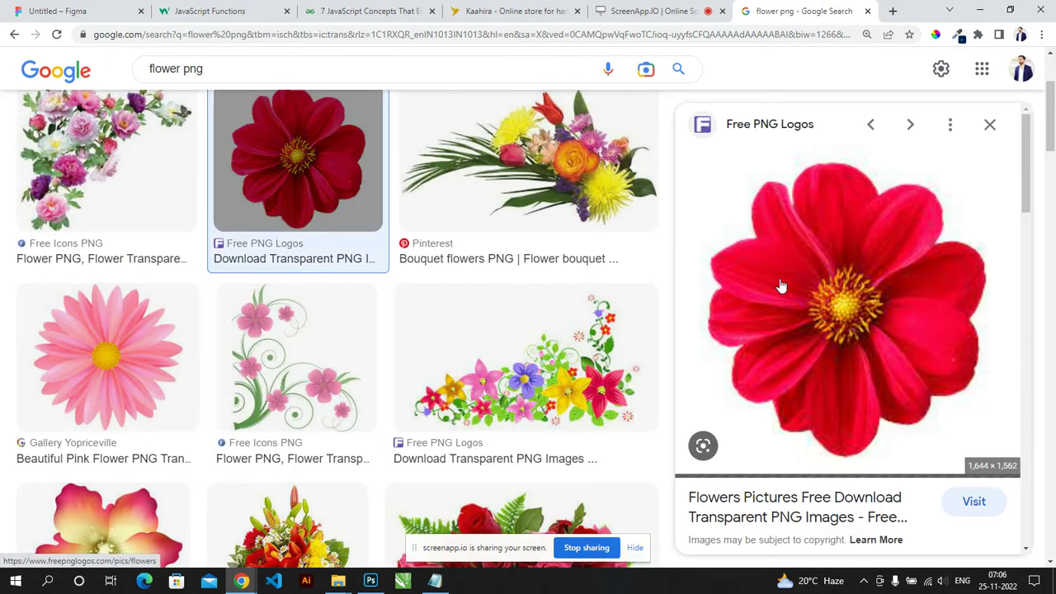
Step: Open the red flower's freepnglogos page and save the image as a PNG to the desktop
right_click(782, 283)
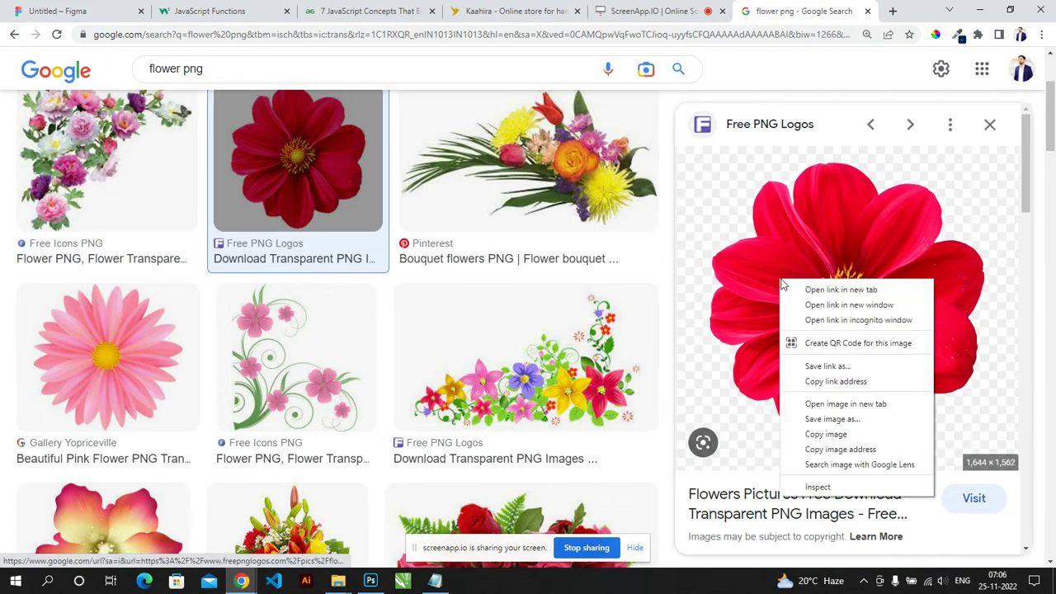
left_click(859, 404)
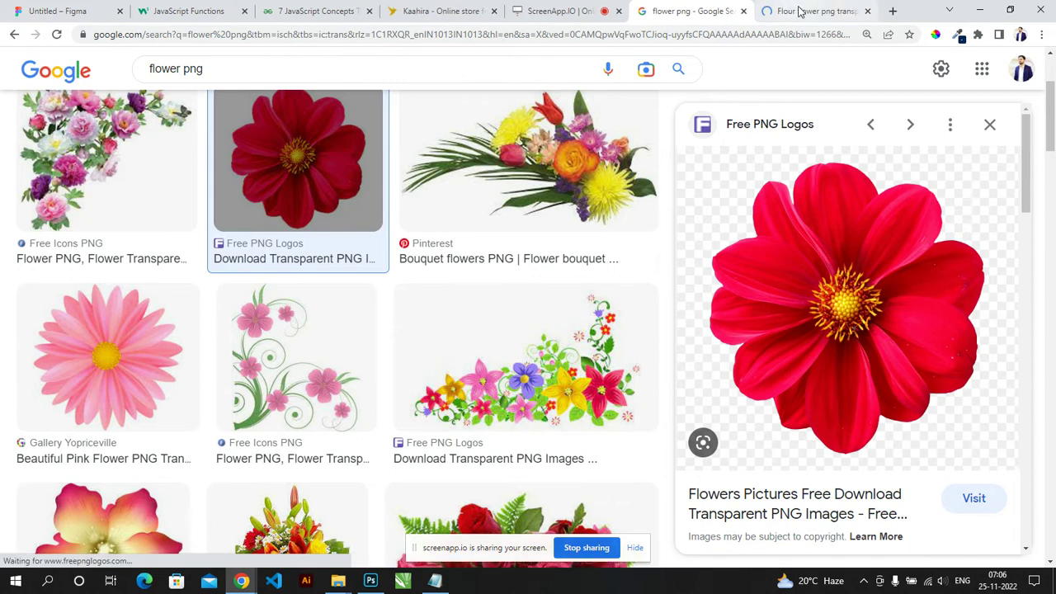
left_click(798, 12)
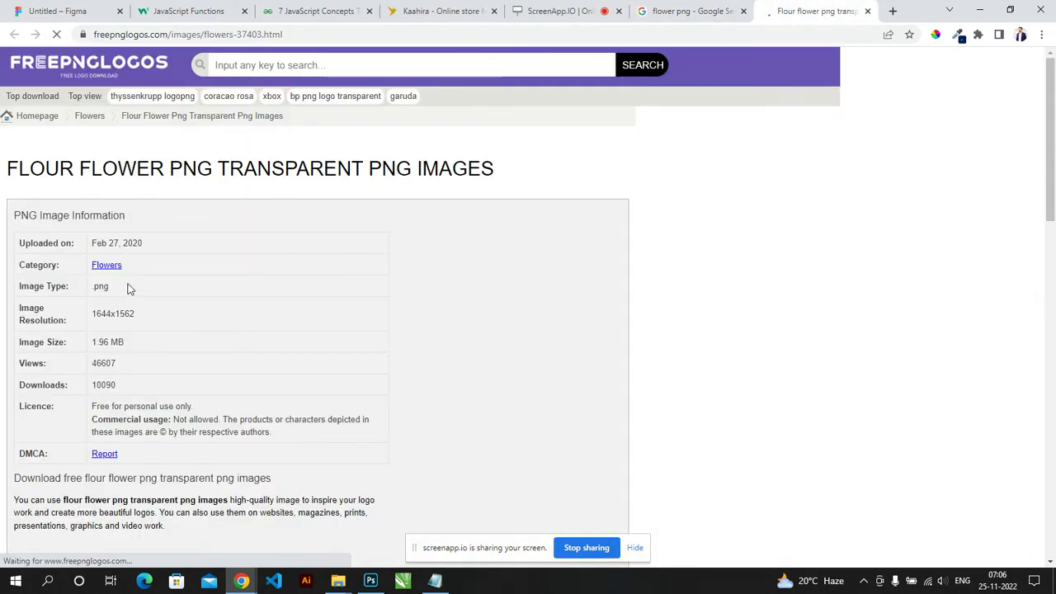
scroll(115, 274, "down", 4)
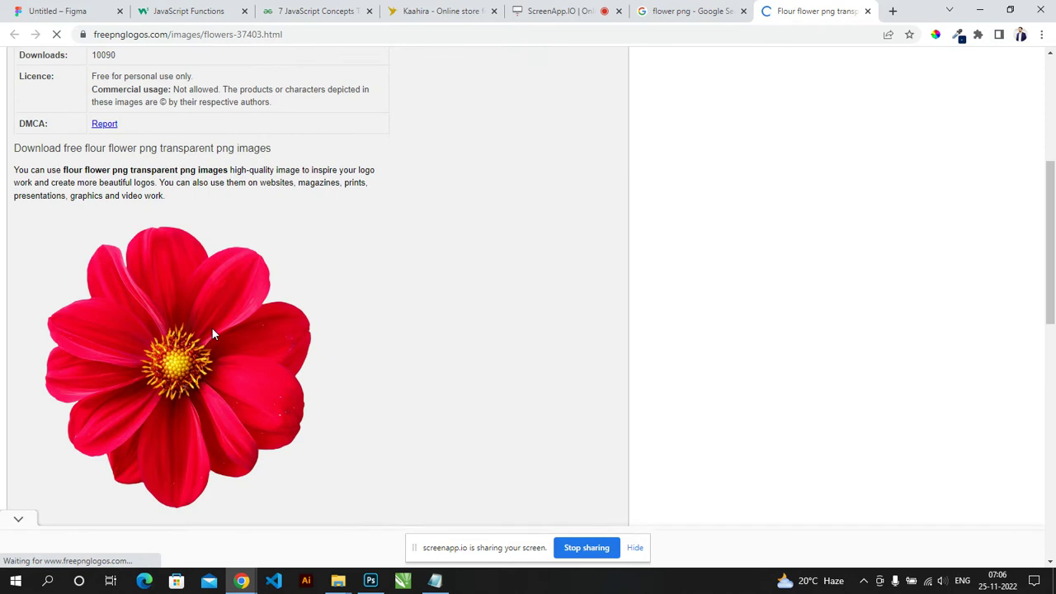
right_click(156, 318)
left_click(214, 347)
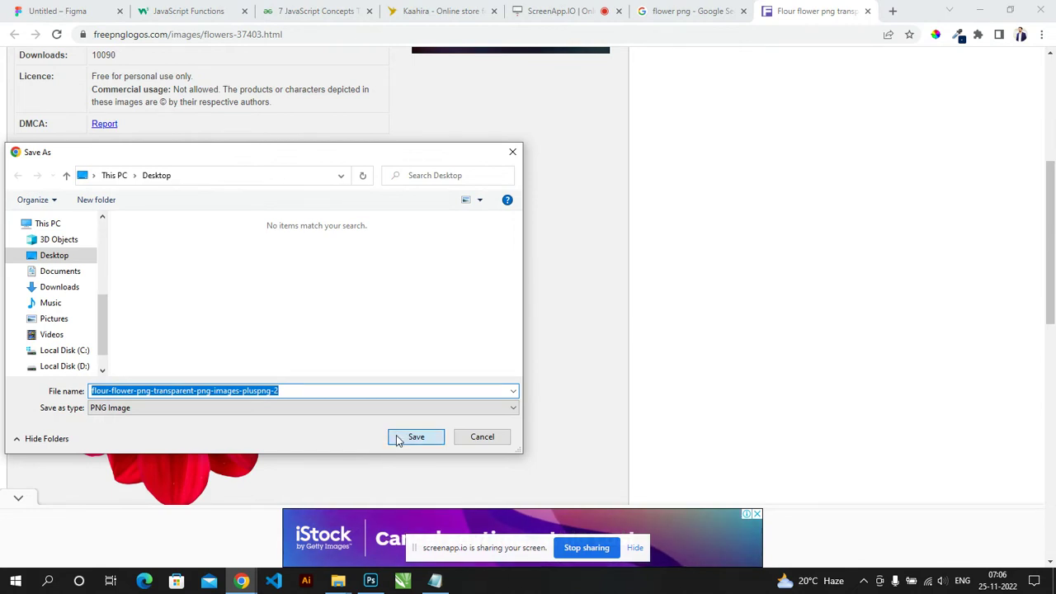
left_click(397, 439)
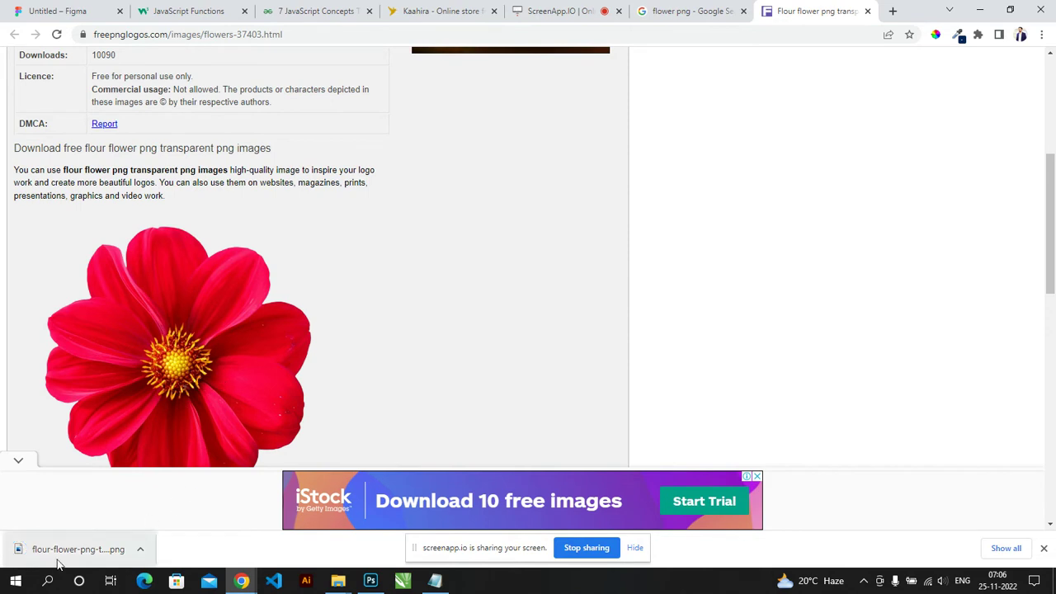
Step: Place the downloaded red flower on the tile, scaled to about 66 × 63 px
left_click(370, 581)
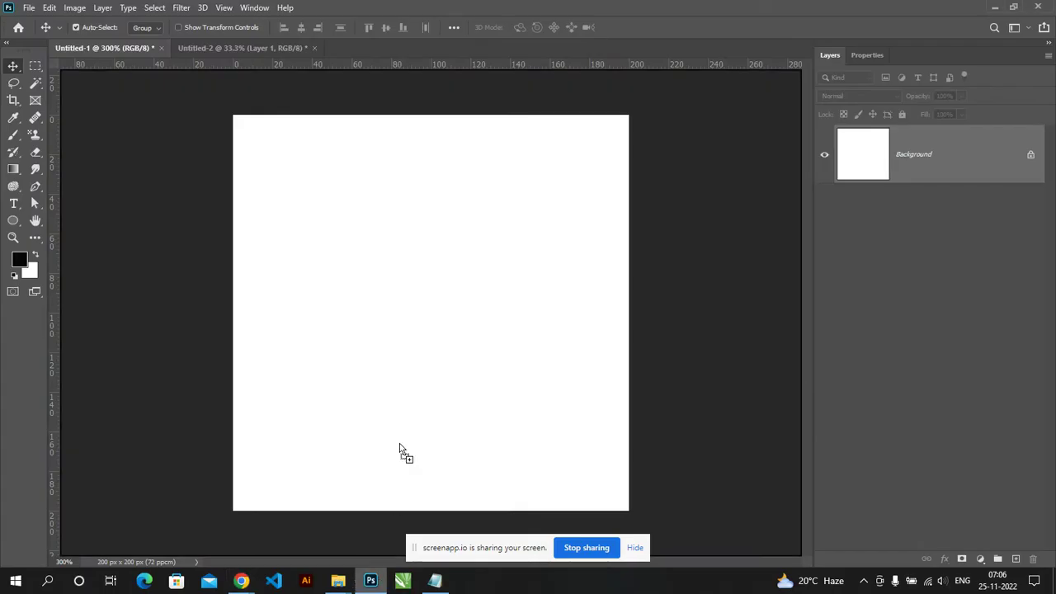
left_click_drag(432, 262, 431, 261)
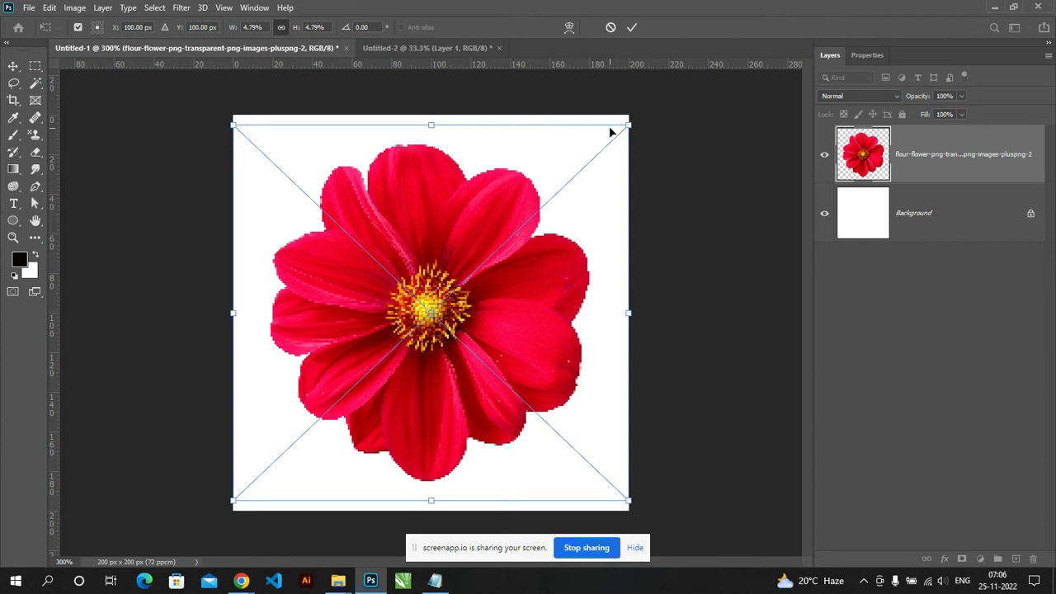
mouse_move(627, 126)
left_mouse_down()
mouse_move(505, 258)
mouse_move(517, 245)
left_mouse_up()
key("Return")
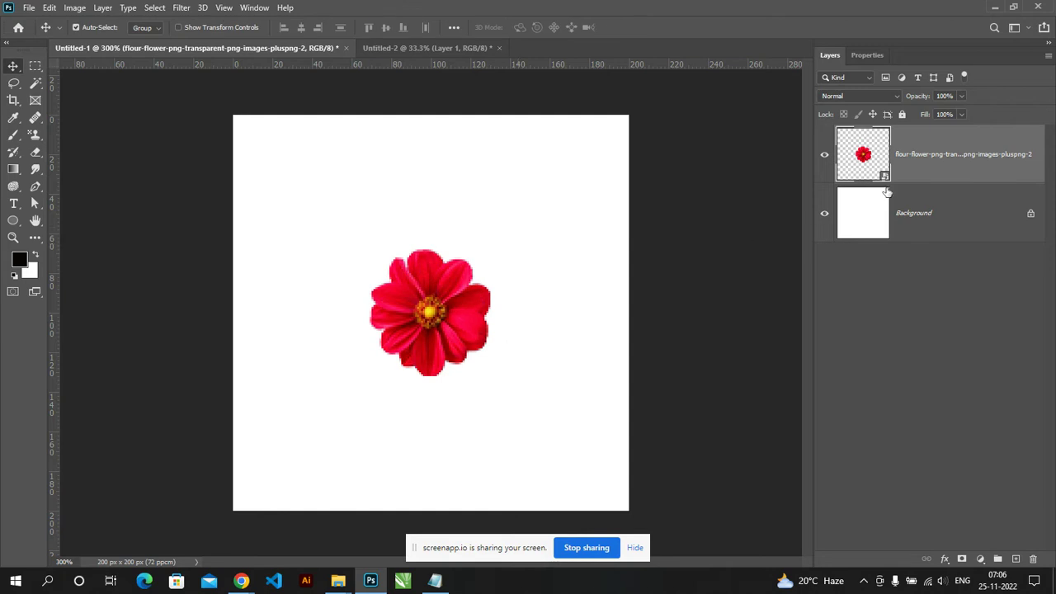
Step: Apply a +100/+100 px wrap-around Offset filter to the flower tile
left_click(181, 8)
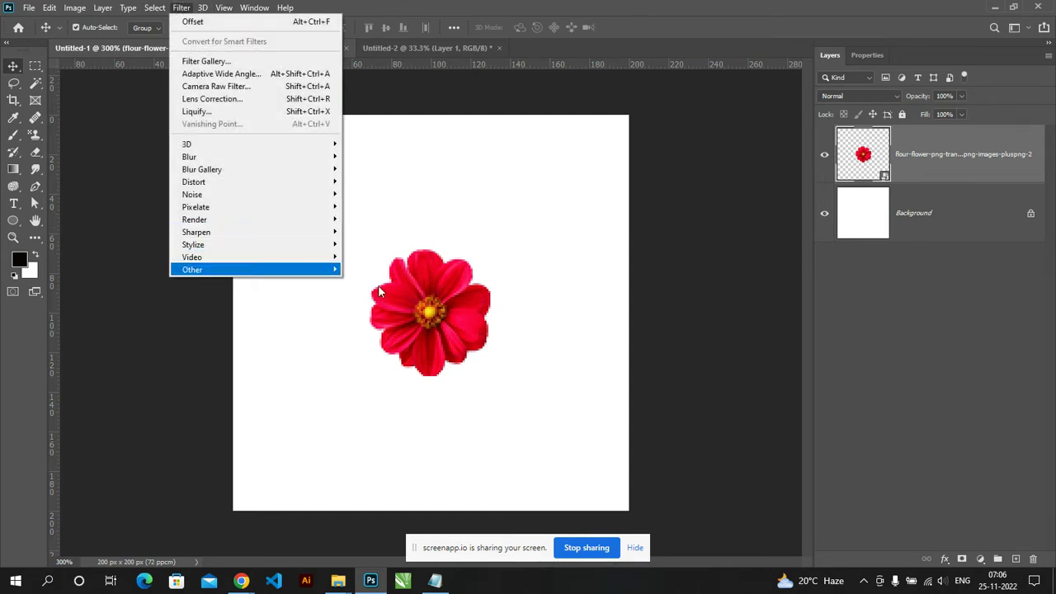
mouse_move(251, 270)
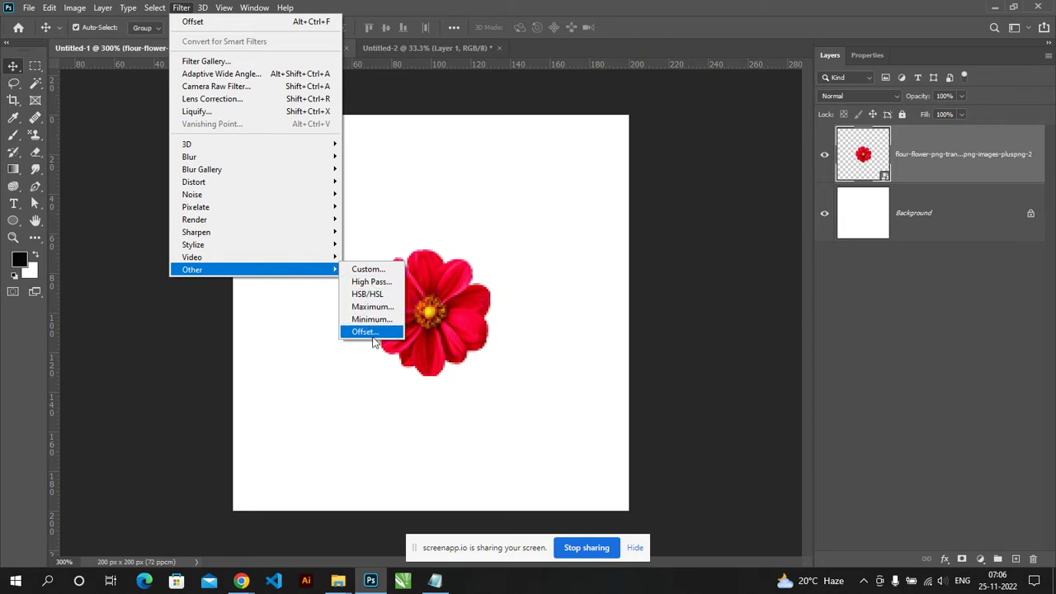
left_click(368, 331)
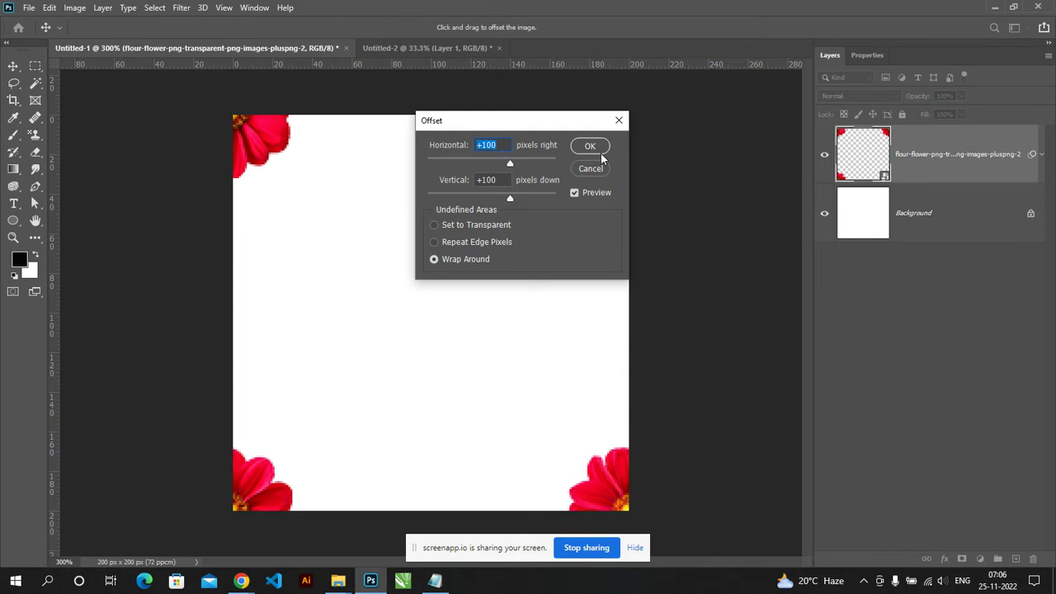
left_click(590, 146)
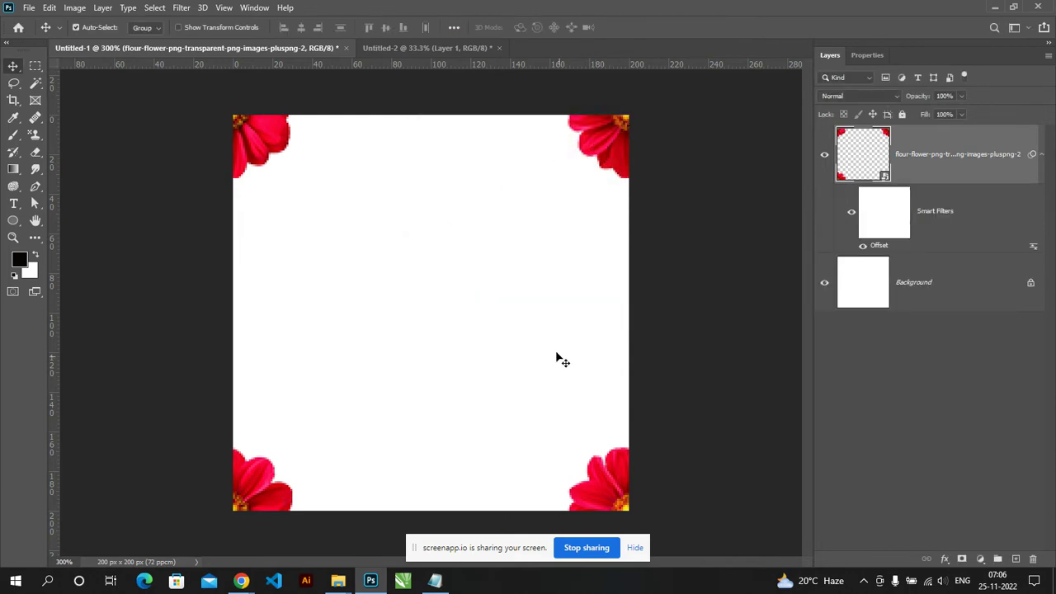
key("alt+Tab")
left_click(996, 8)
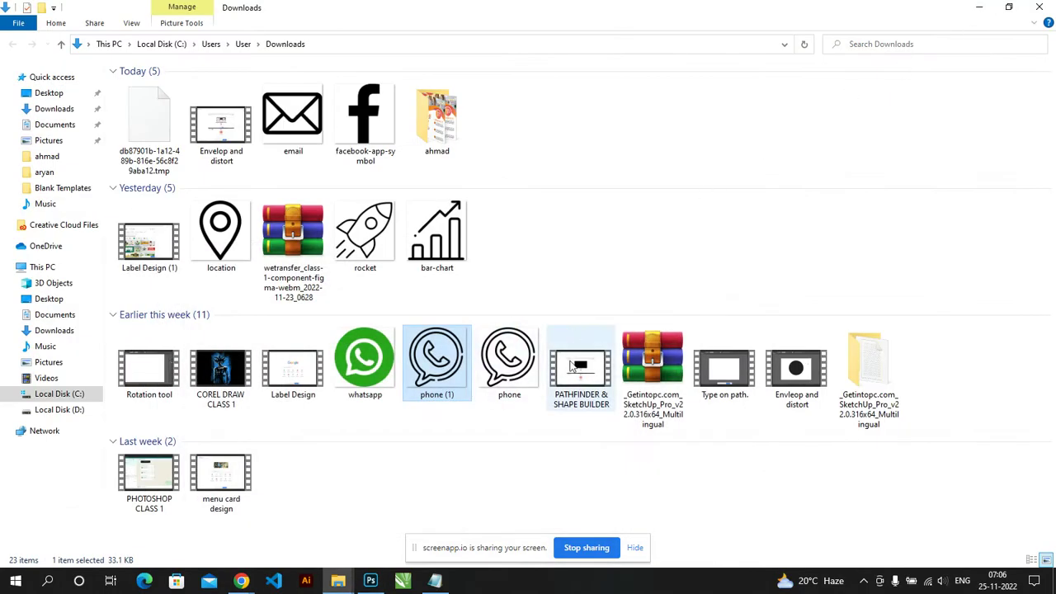
Step: Return to the flower png image results and preview the red rose image
key("alt+Tab")
key("Tab")
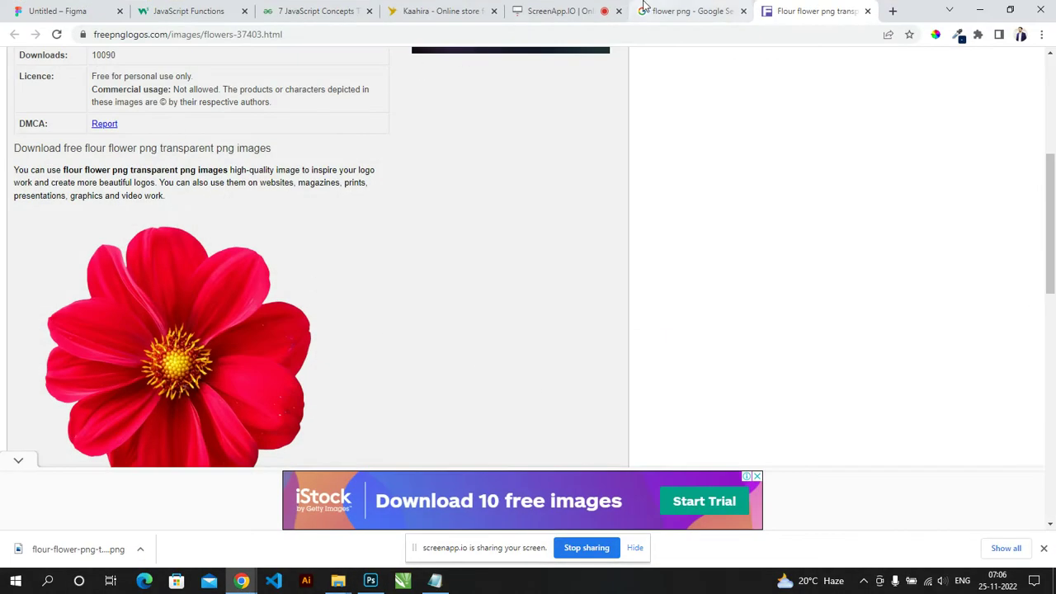
left_click(665, 13)
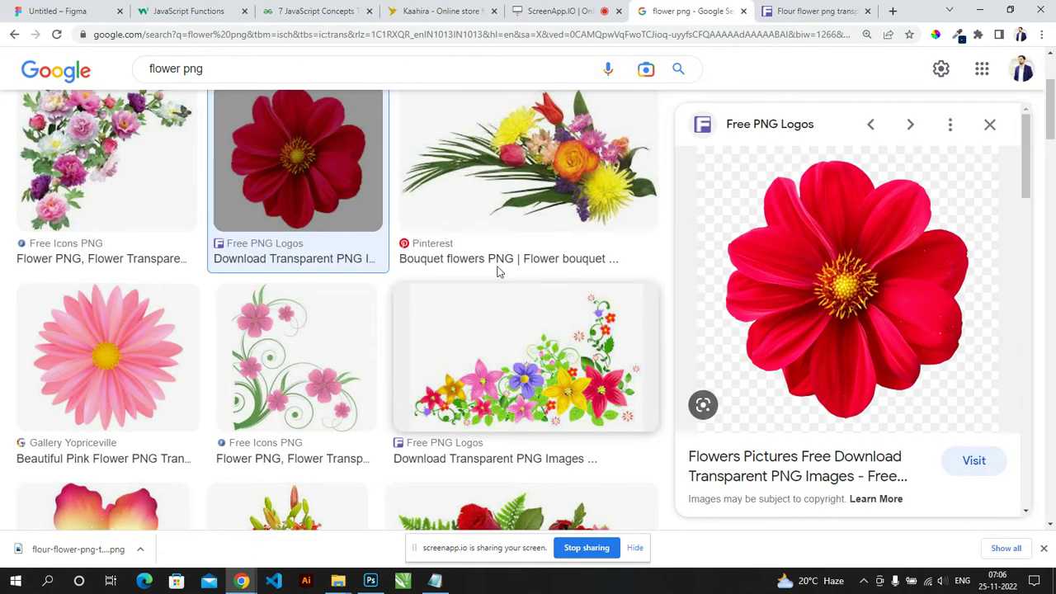
scroll(513, 340, "down", 2)
scroll(207, 273, "down", 2)
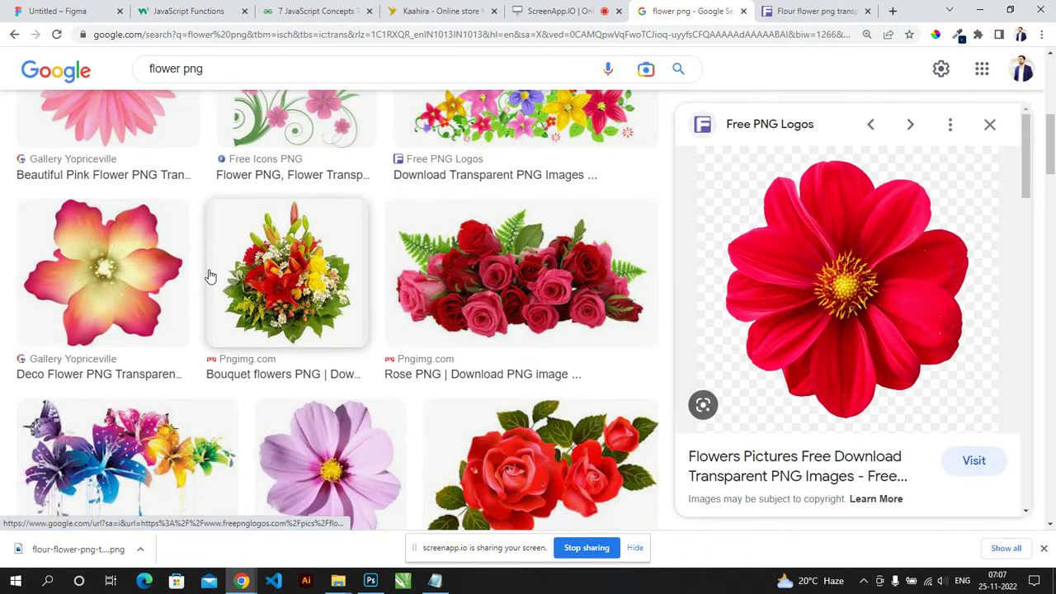
scroll(207, 275, "down", 2)
scroll(211, 277, "down", 2)
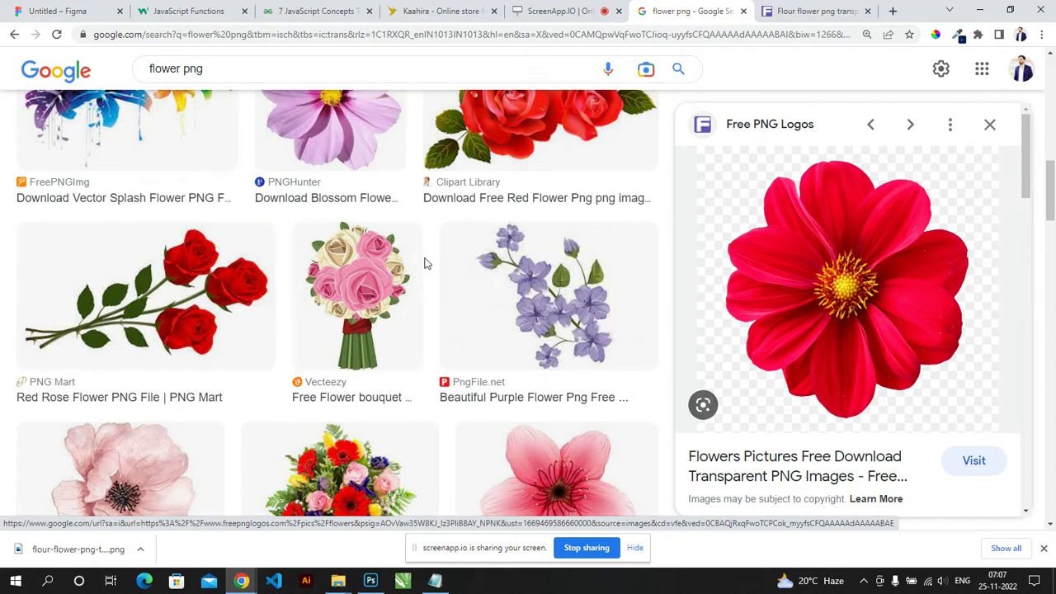
scroll(495, 240, "up", 2)
left_click(499, 234)
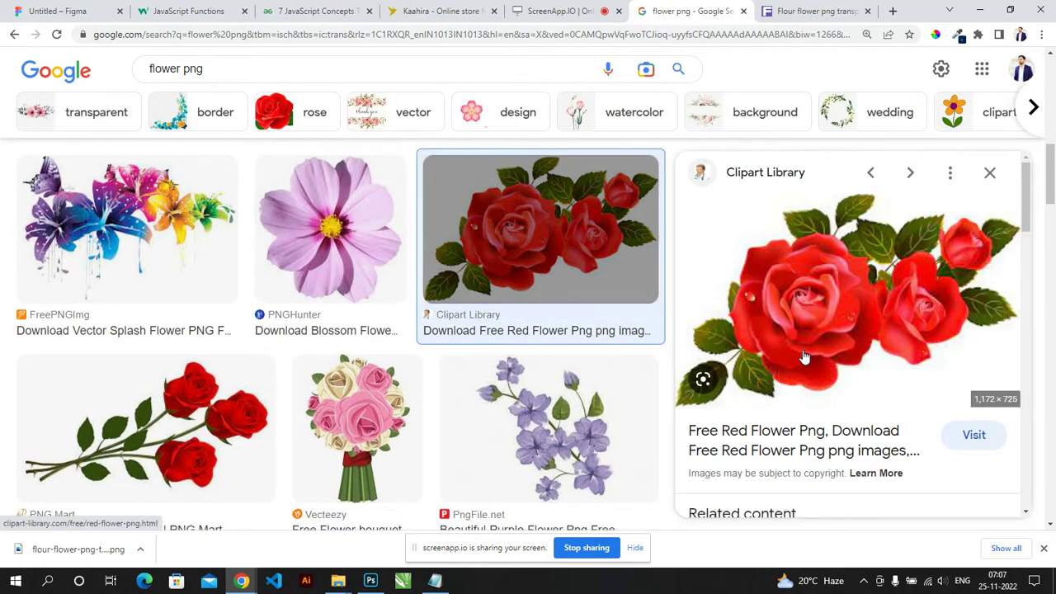
right_click(818, 286)
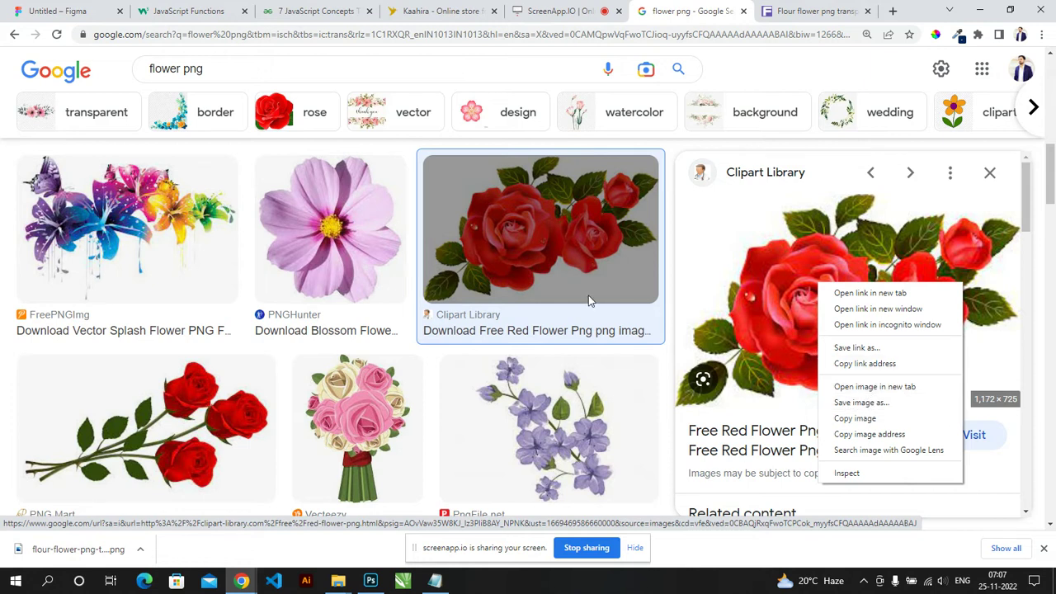
Step: Save the orange Tropical Flower PNG clipart from ClipartPNG to the computer
scroll(589, 300, "down", 4)
scroll(553, 353, "down", 2)
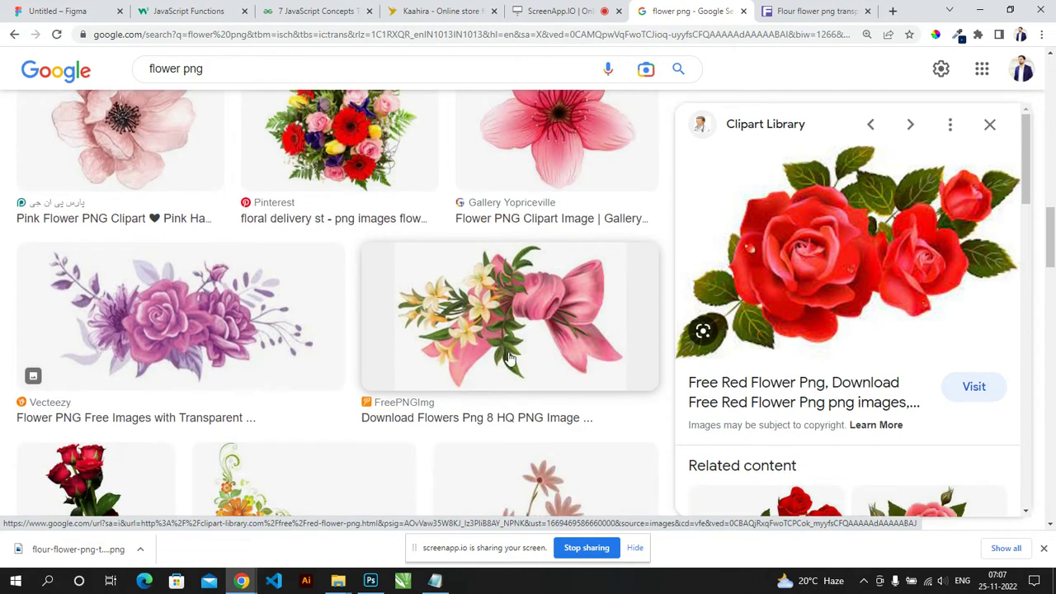
scroll(509, 356, "down", 1)
scroll(566, 300, "down", 2)
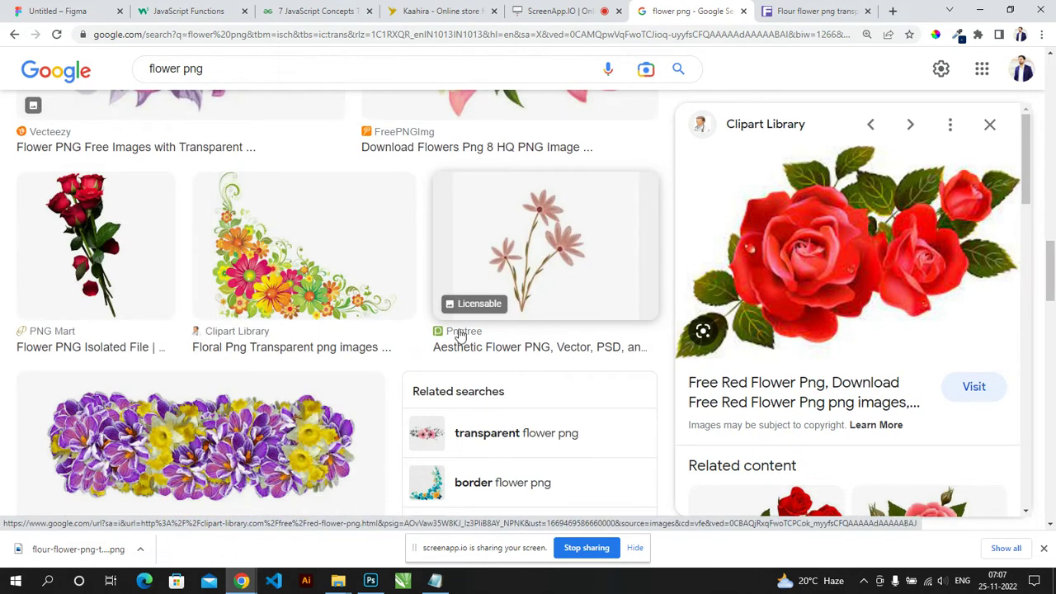
scroll(470, 347, "down", 3)
scroll(479, 360, "down", 2)
left_click(584, 285)
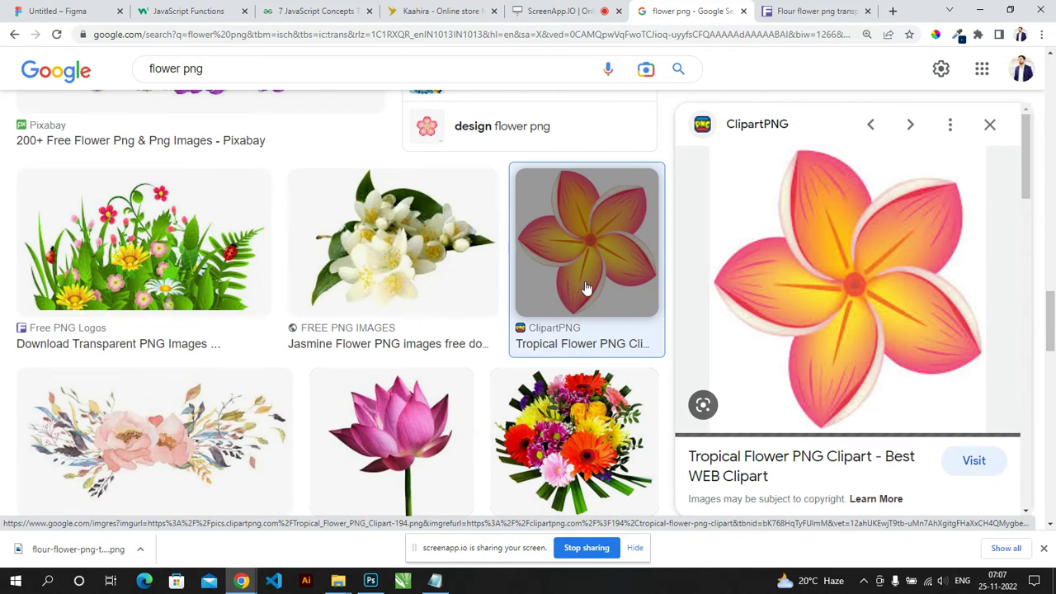
scroll(512, 338, "down", 2)
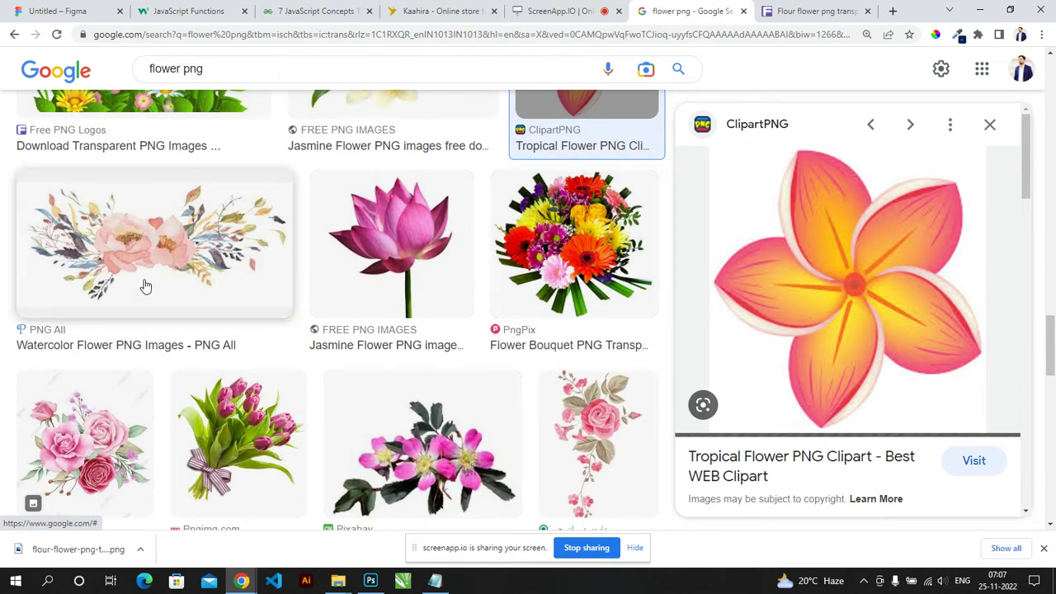
right_click(834, 256)
left_click(878, 405)
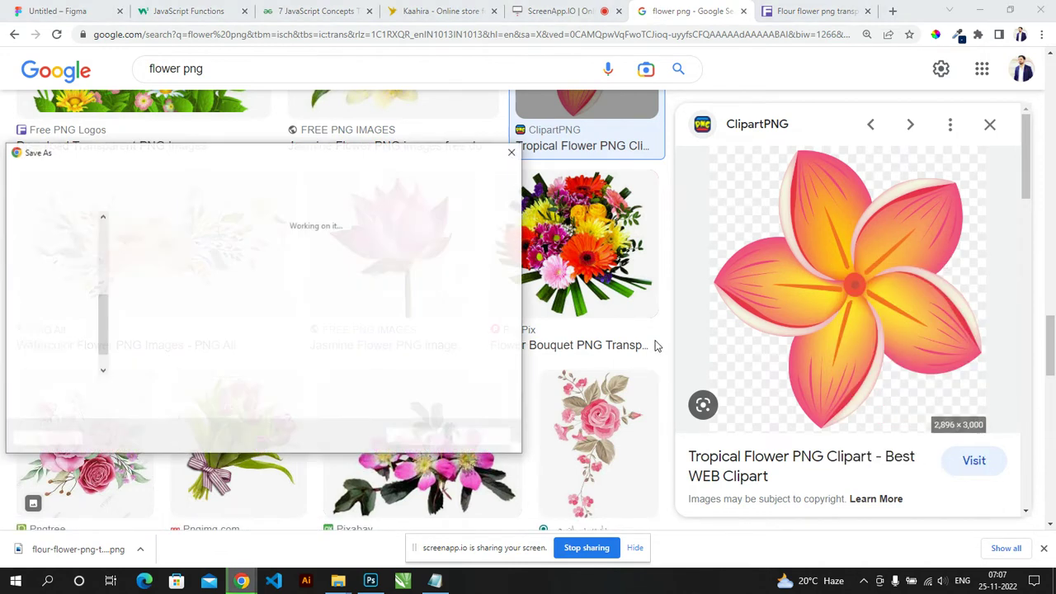
left_click(409, 437)
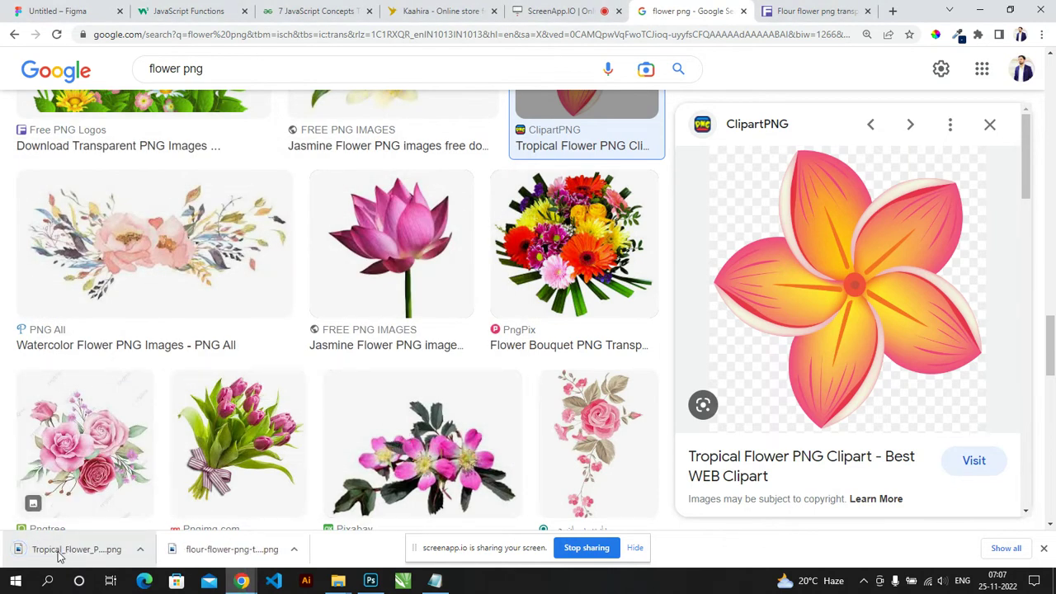
left_click_drag(37, 553, 341, 396)
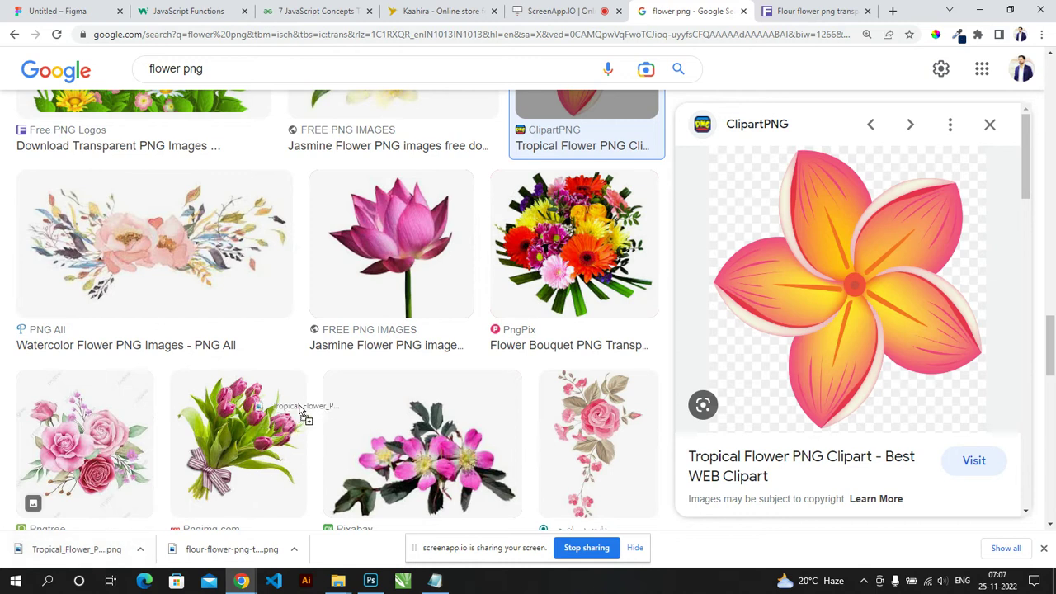
Step: Place the tropical flower small at the tile centre and hide the white background
key("alt+Tab")
key("alt+Tab")
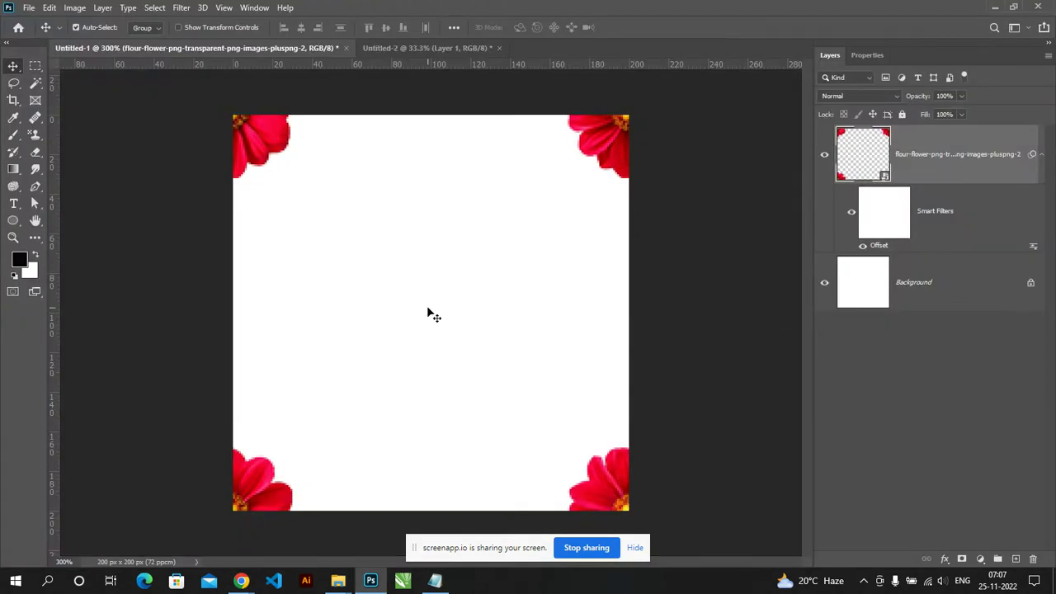
left_click_drag(341, 396, 429, 311)
left_click_drag(633, 115, 505, 241)
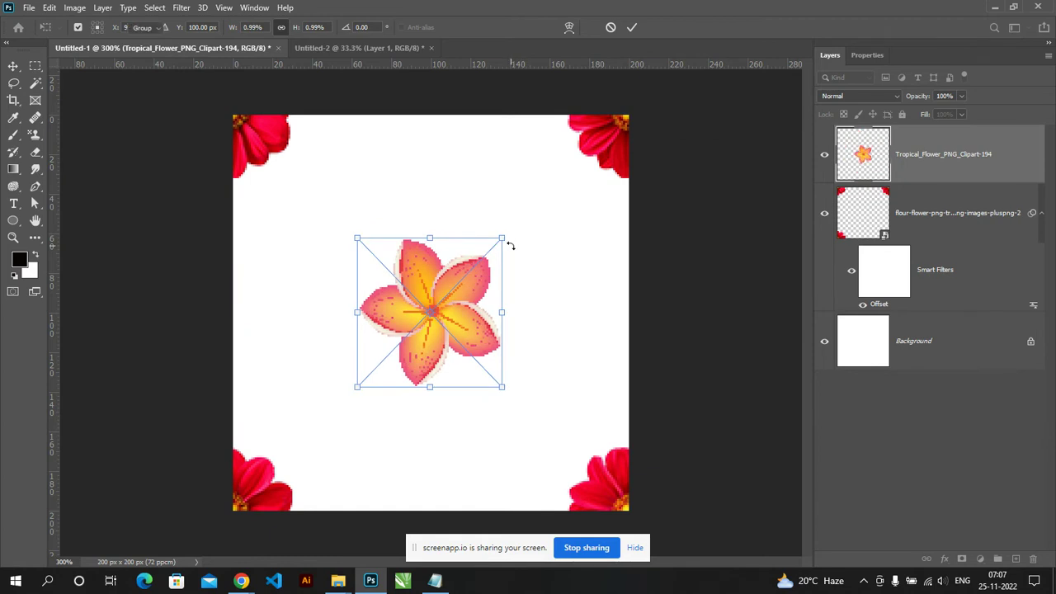
key("Return")
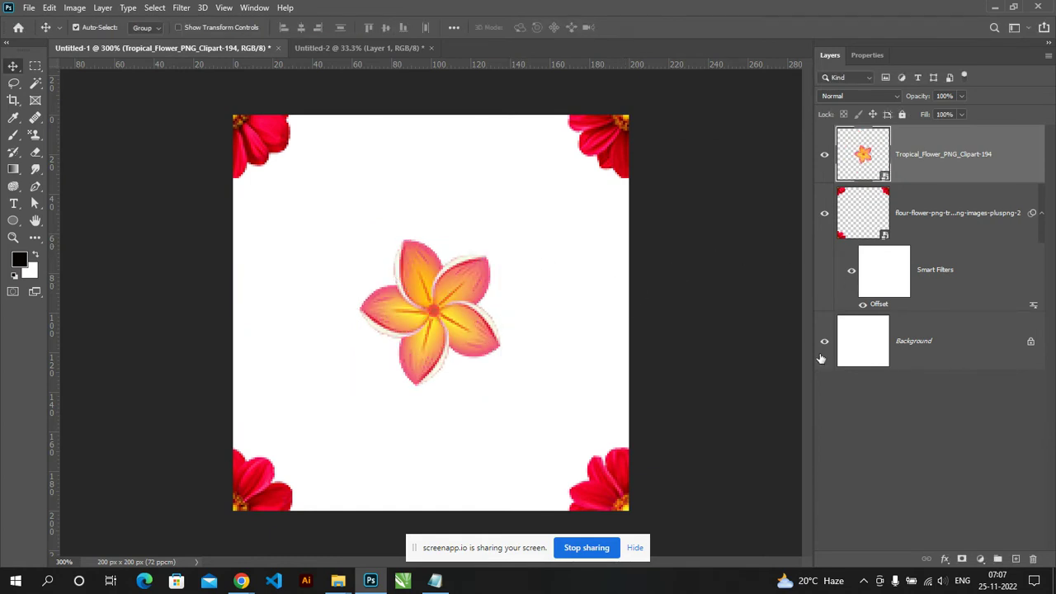
left_click(824, 342)
Step: Define the flower tile as a new pattern
key("alt+e")
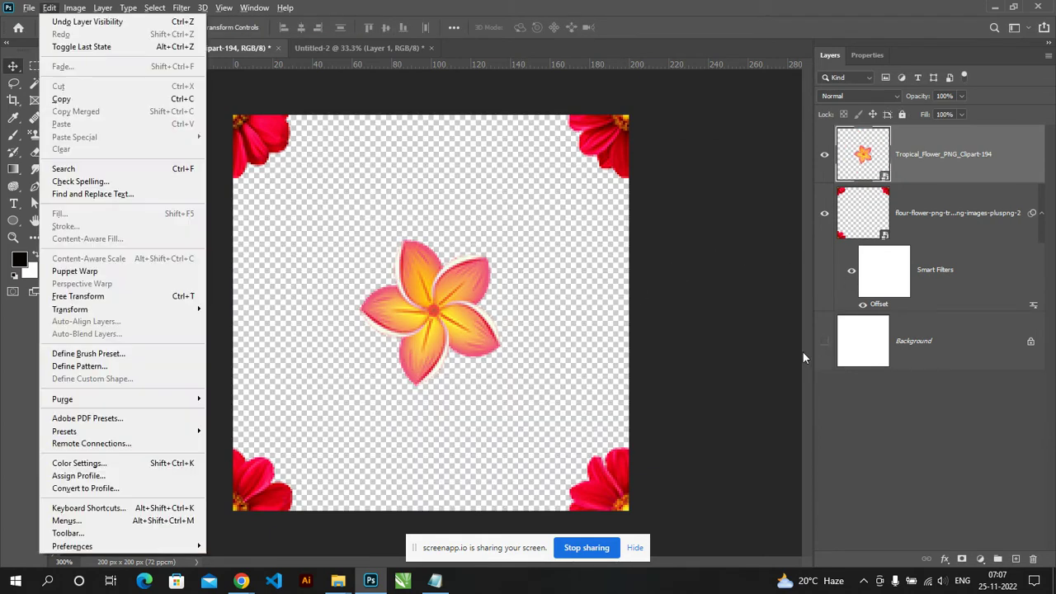
left_click(66, 367)
left_click(658, 178)
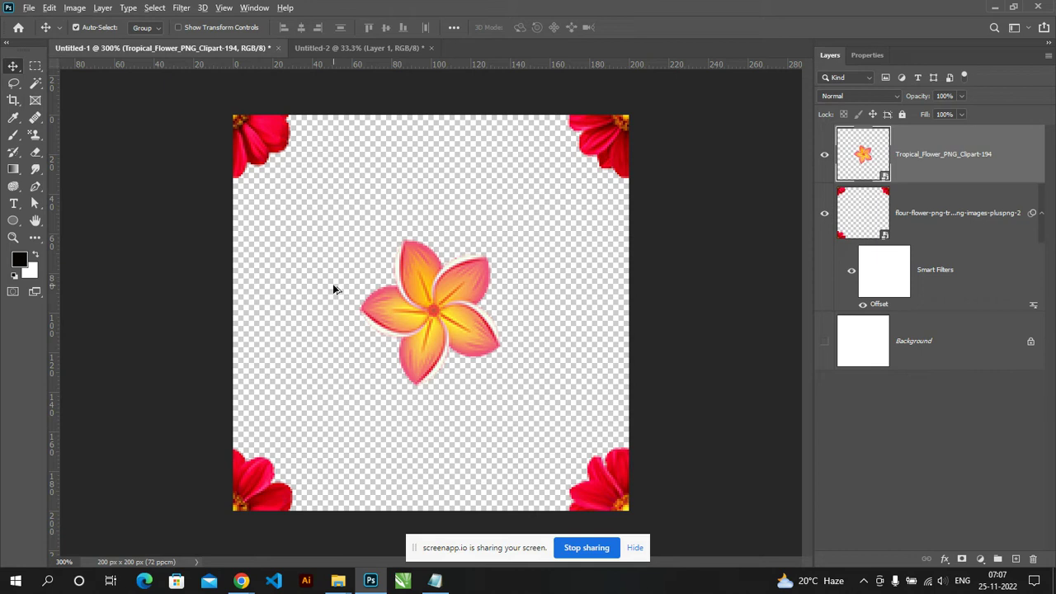
Step: Check the tile's 200 × 200 px image size without changing anything
key("alt+i")
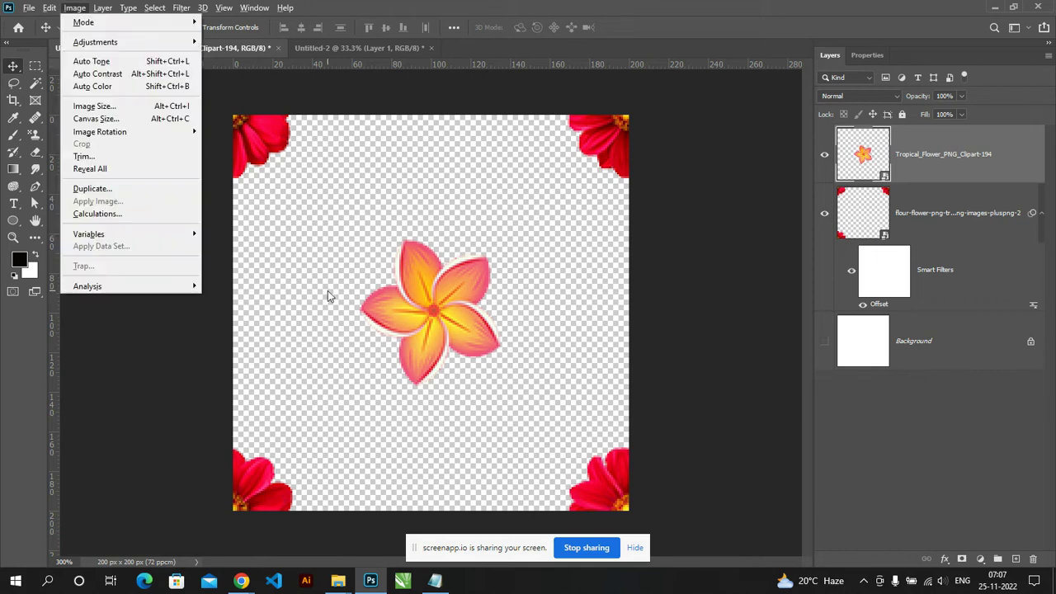
key("Escape")
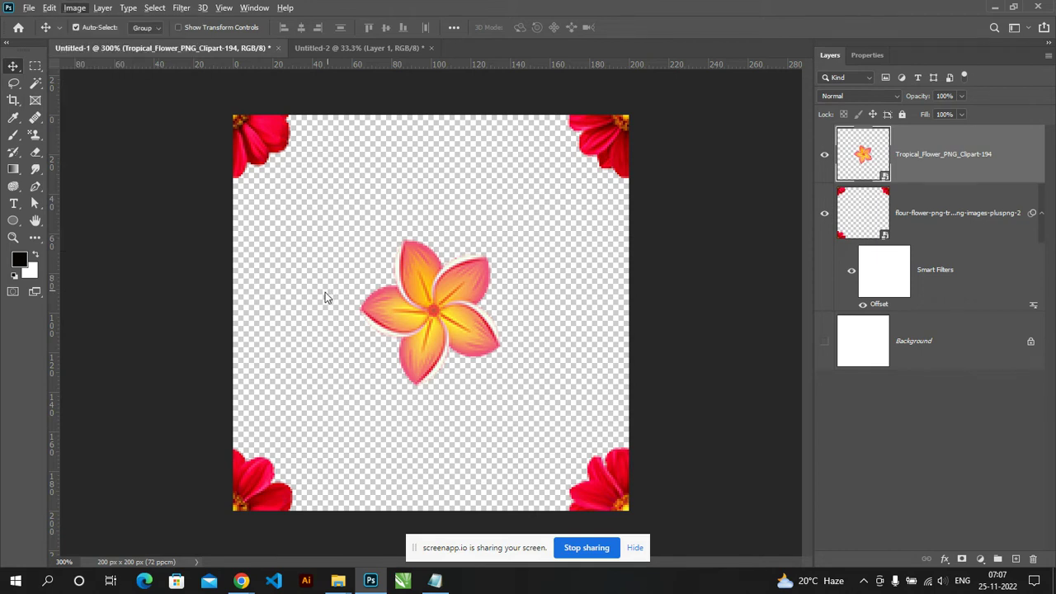
key("ctrl+alt+i")
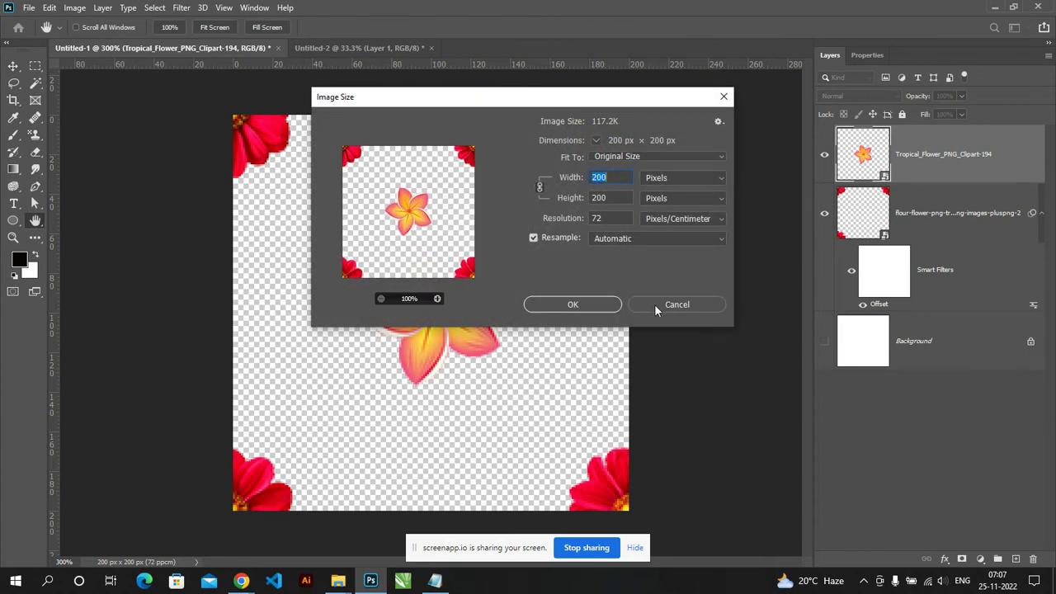
left_click(656, 307)
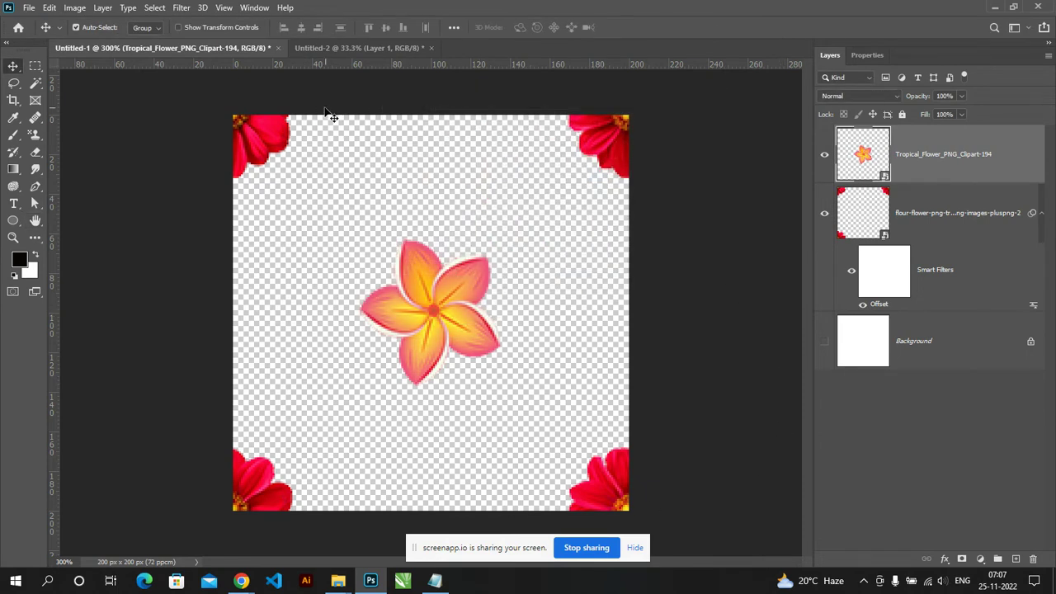
left_click(49, 7)
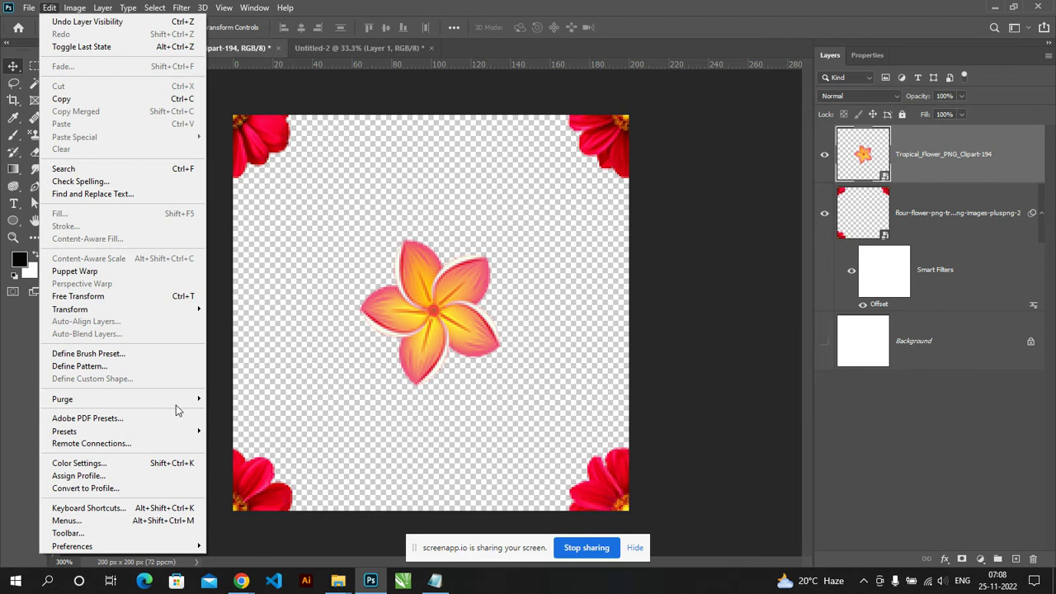
left_click(415, 383)
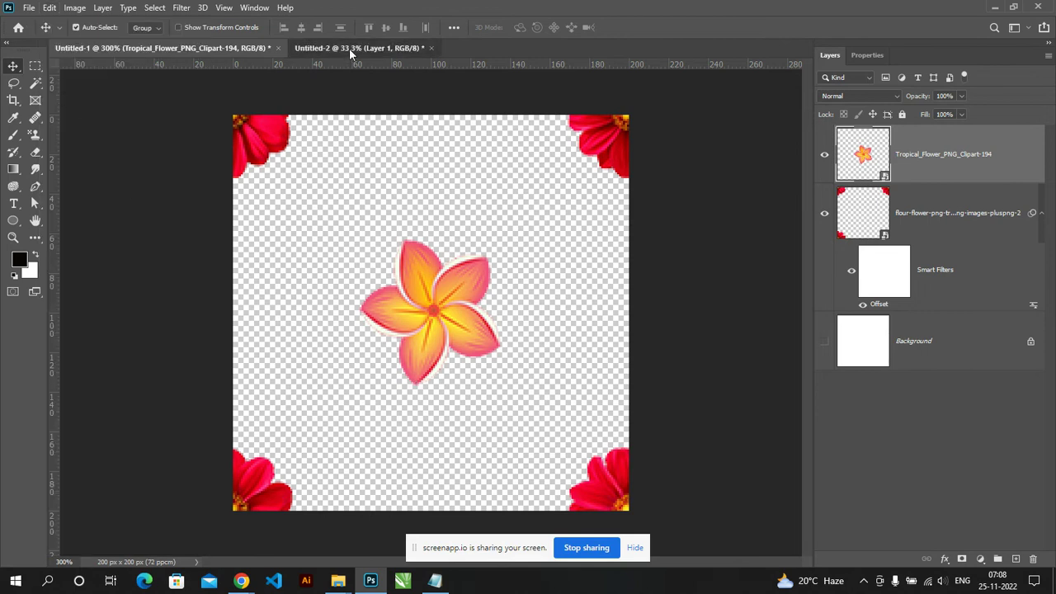
Step: On the Untitled-2 letter page, hide Layer 1 and add a new empty layer
left_click(355, 48)
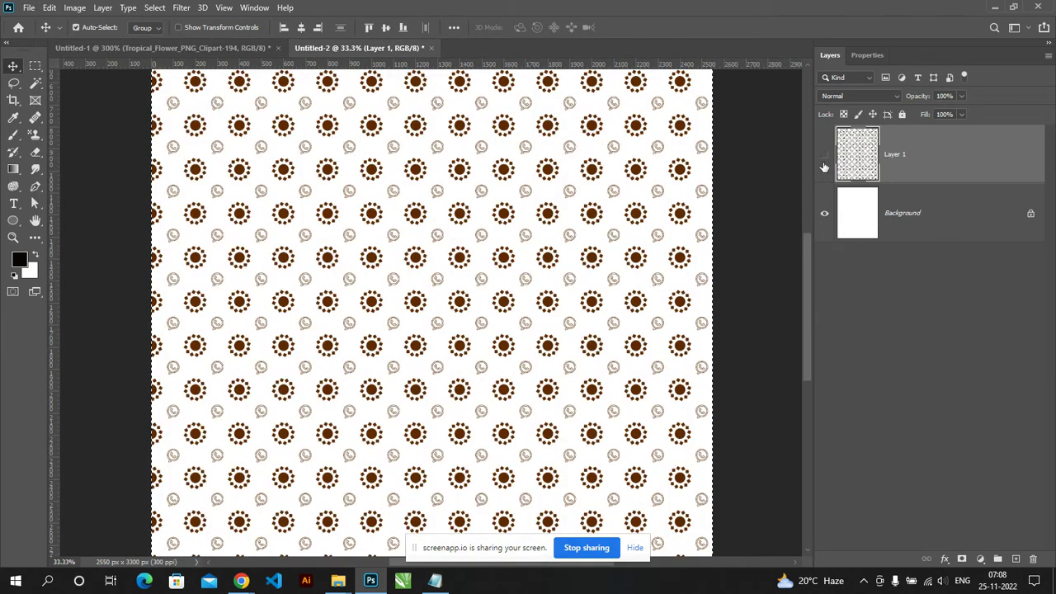
left_click(824, 165)
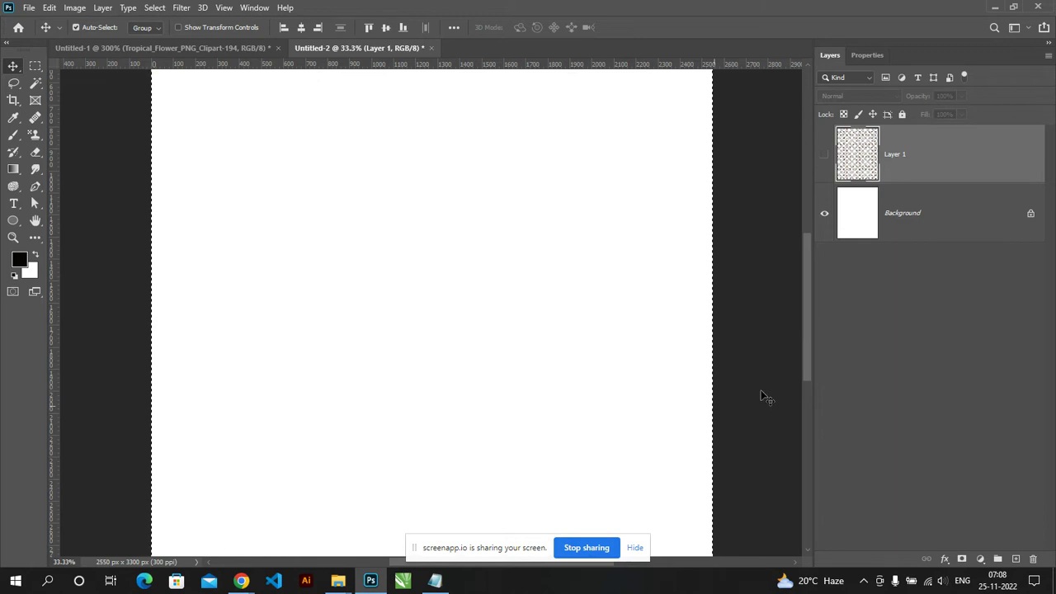
left_click(1016, 559)
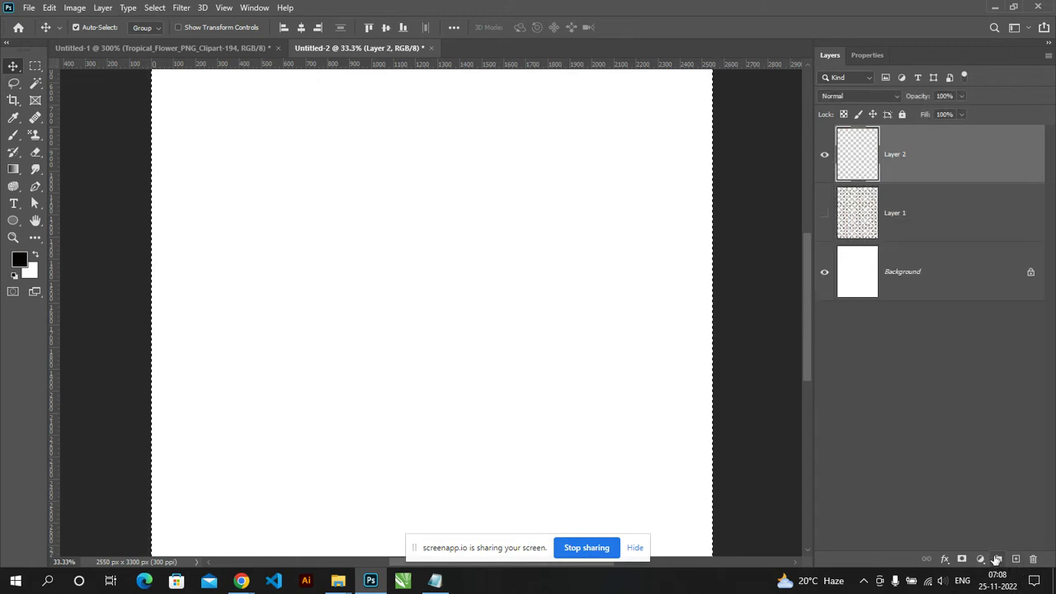
Step: Fill the new layer with the newly made flower pattern
key("shift+F5")
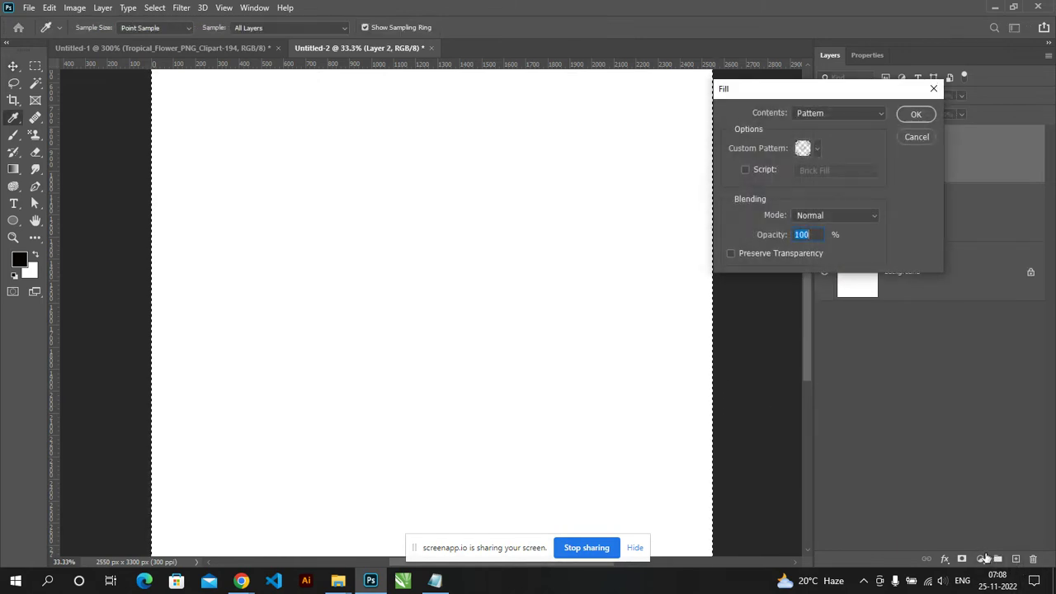
left_click(817, 150)
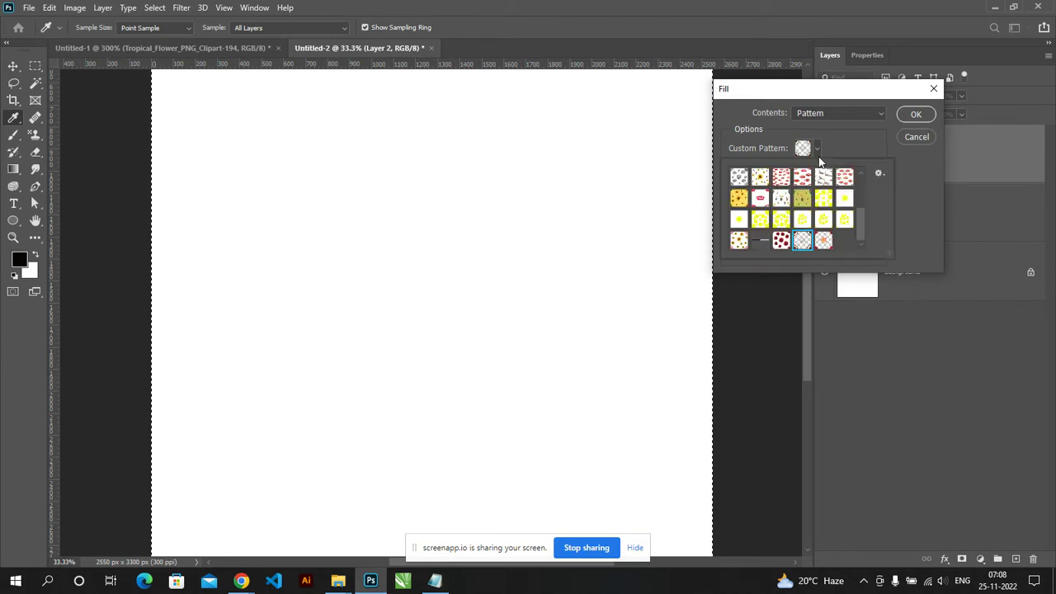
left_click(824, 240)
left_click(913, 116)
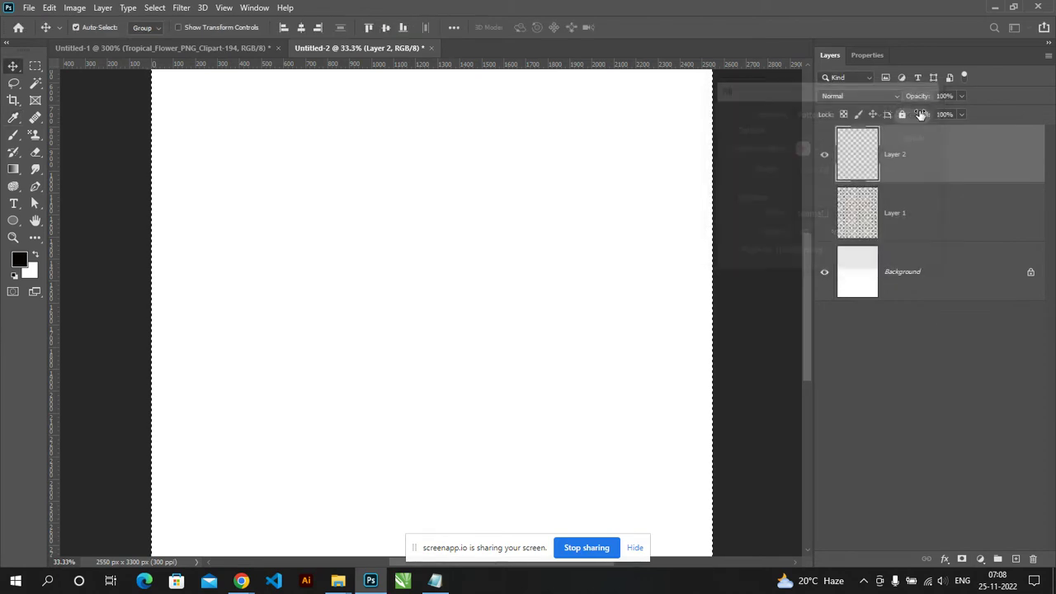
Step: Undo the flower pattern fill, leaving the new layer empty
key("ctrl")
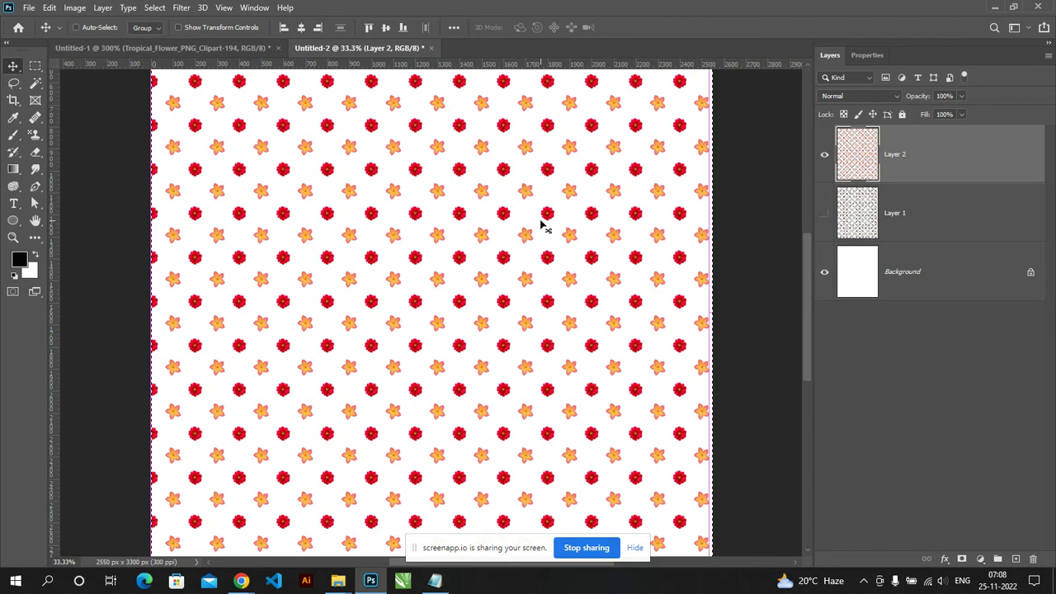
scroll(542, 225, "up", 5)
scroll(542, 224, "down", 2)
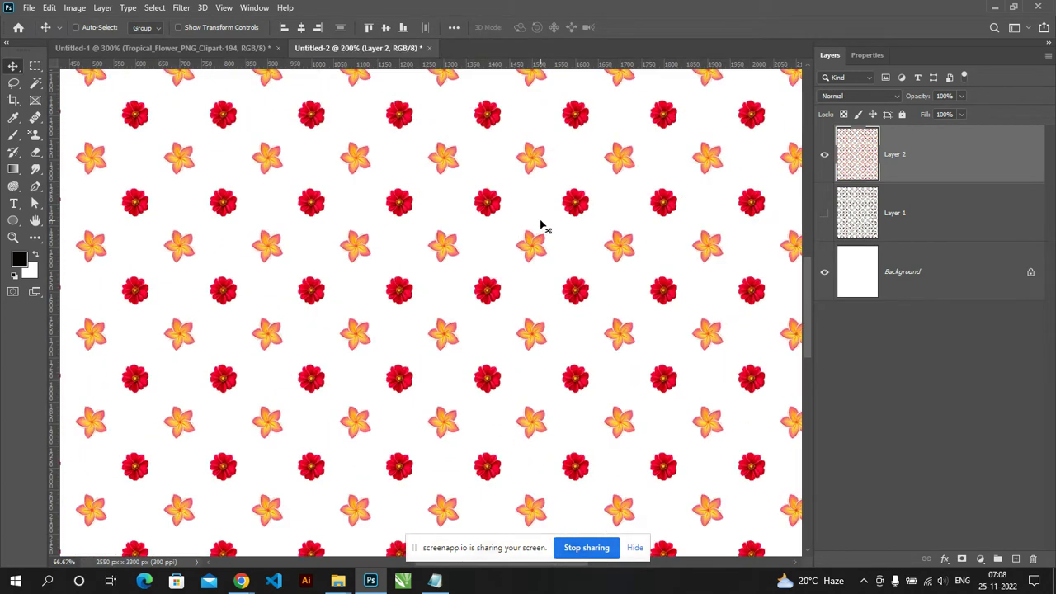
scroll(542, 225, "down", 2)
scroll(542, 225, "down", 1)
scroll(542, 225, "down", 1)
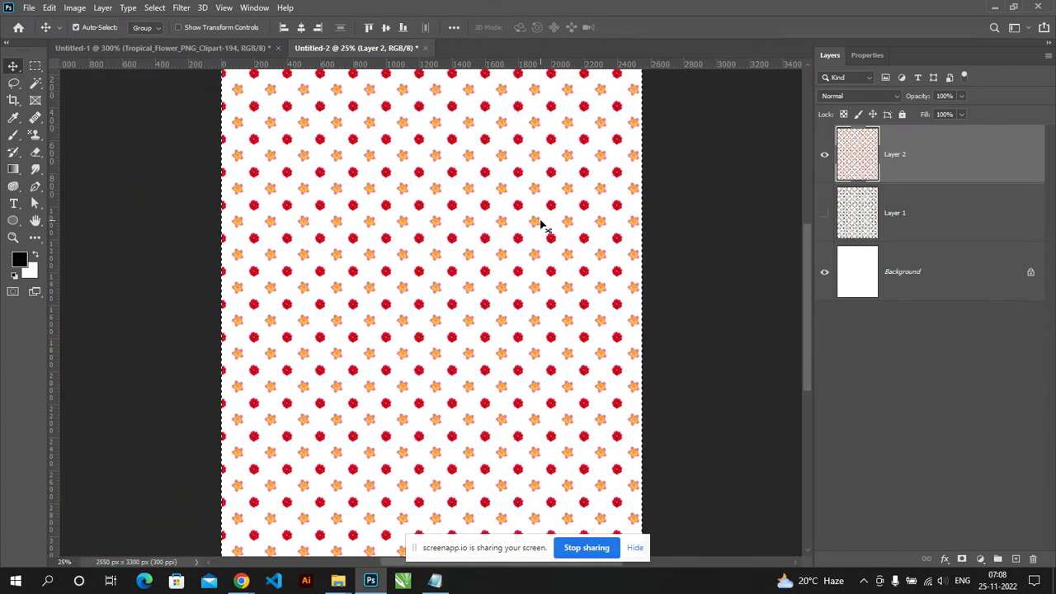
key("ctrl+x")
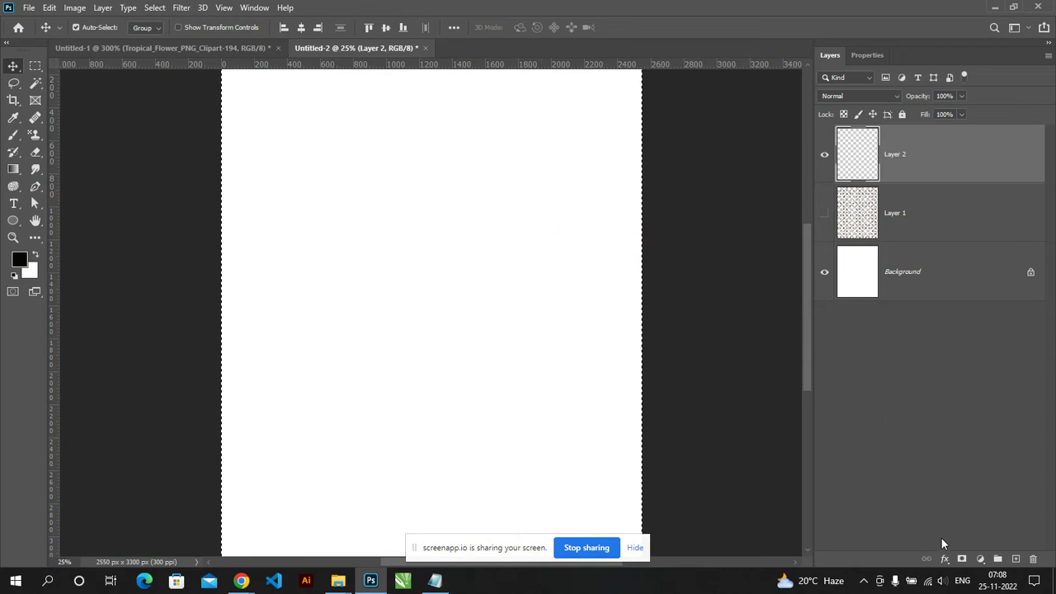
left_click(980, 559)
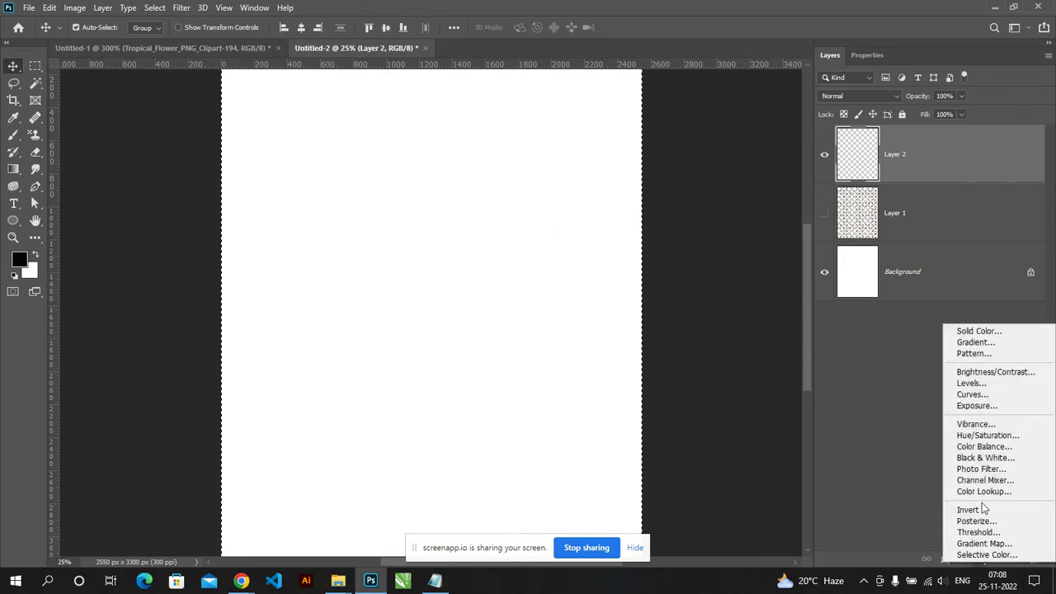
Step: Add a flower Pattern Fill layer with its scale raised to about 330%
left_click(974, 354)
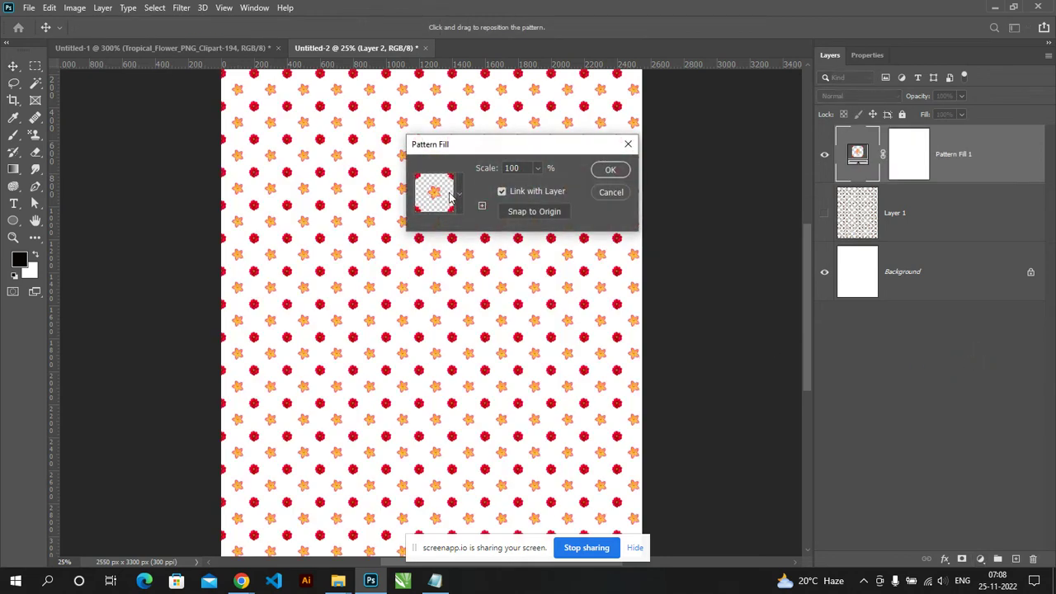
double_click(516, 167)
key("shift+Up")
key("shift+Up")
key("shift+Up")
key("shift+Up")
key("shift+Up")
key("shift+Up")
key("shift+Up")
key("shift+Up")
key("shift+Up")
key("shift+Up")
key("shift+Up")
key("shift+Up")
key("shift+Up")
key("shift+Up")
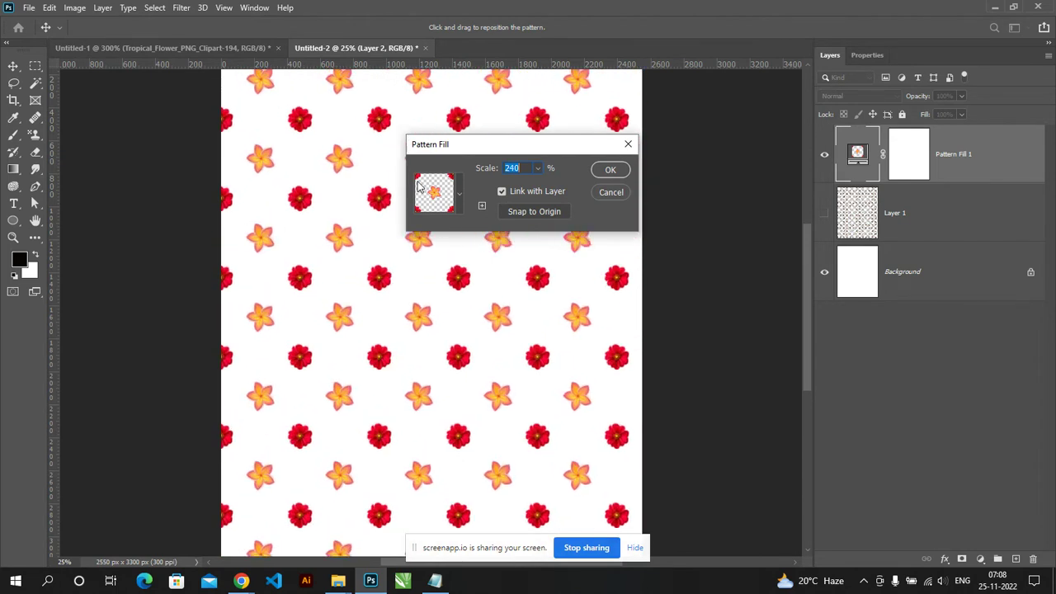
key("shift+Up")
key("shift+Up")
key("shift+Up")
key("shift+Up")
key("shift+Up")
key("shift+Up")
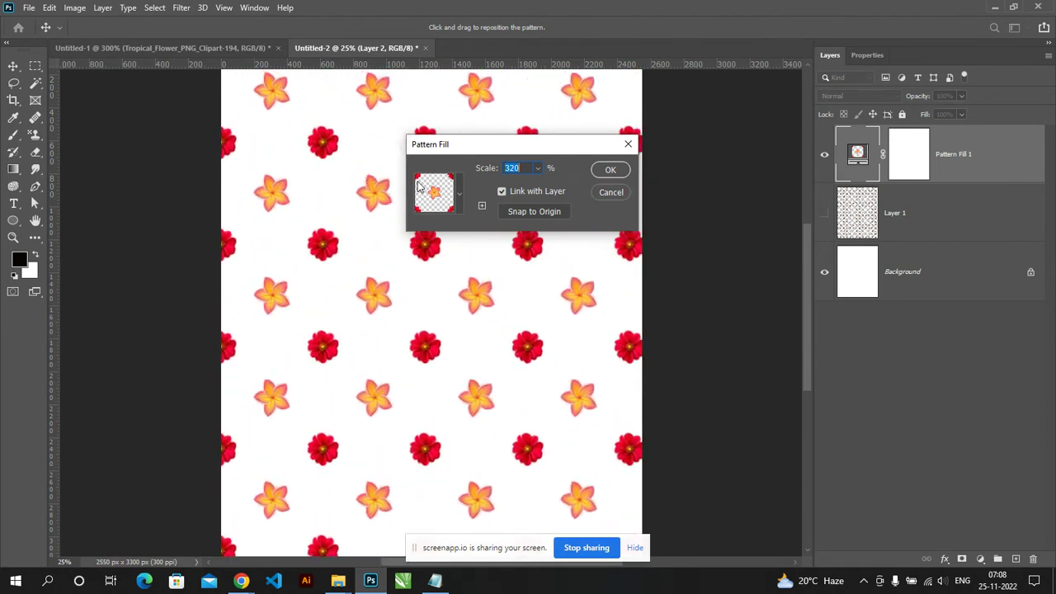
key("shift+Up")
key("shift+Up")
key("shift+Up")
key("Return")
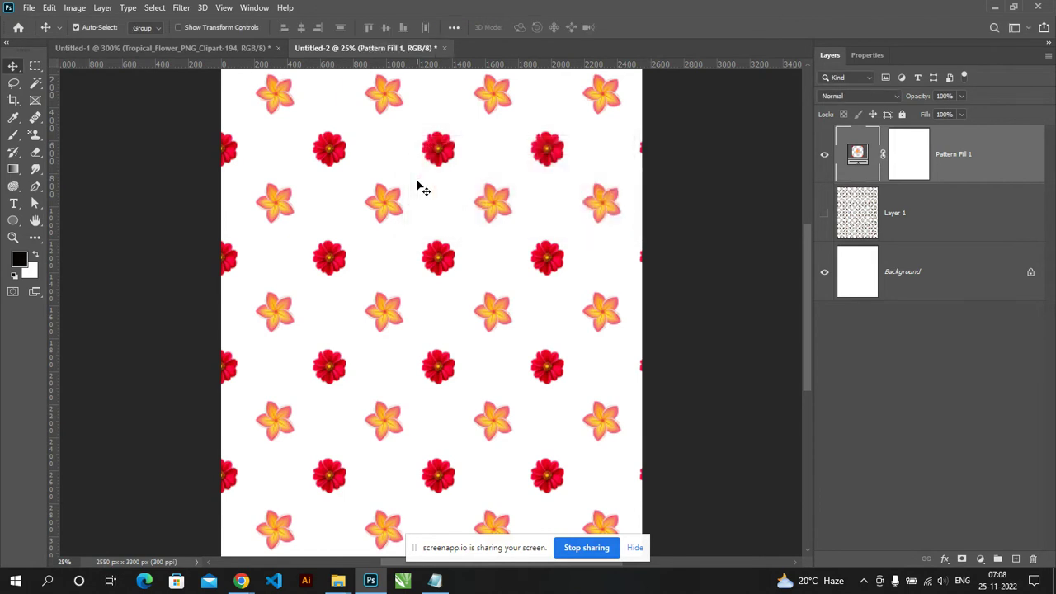
Step: Undo the Pattern Fill layer so the page is blank white again
scroll(429, 305, "down", 2)
scroll(410, 291, "up", 2)
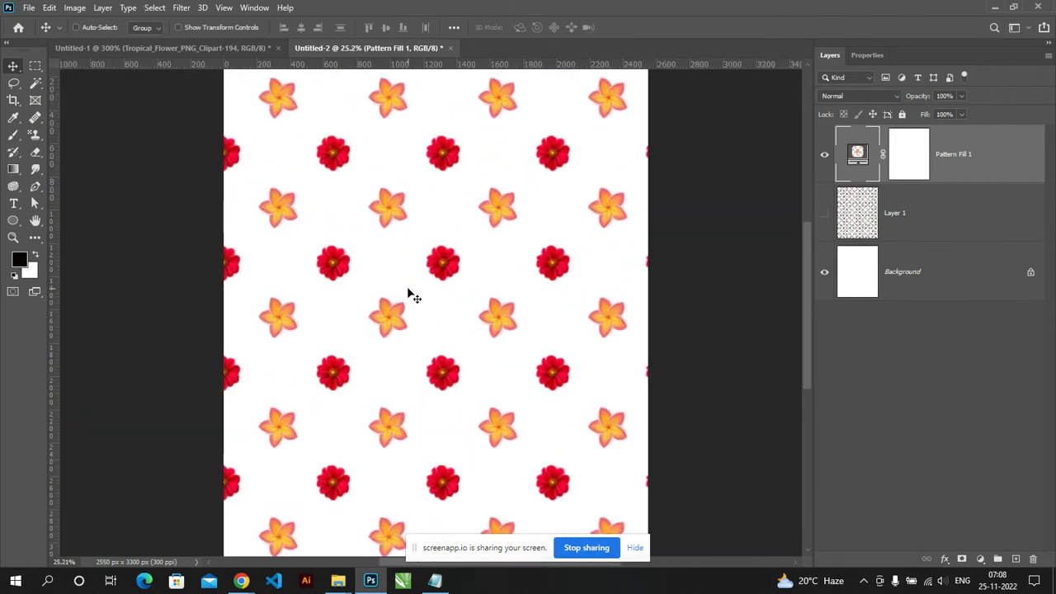
key("ctrl+z")
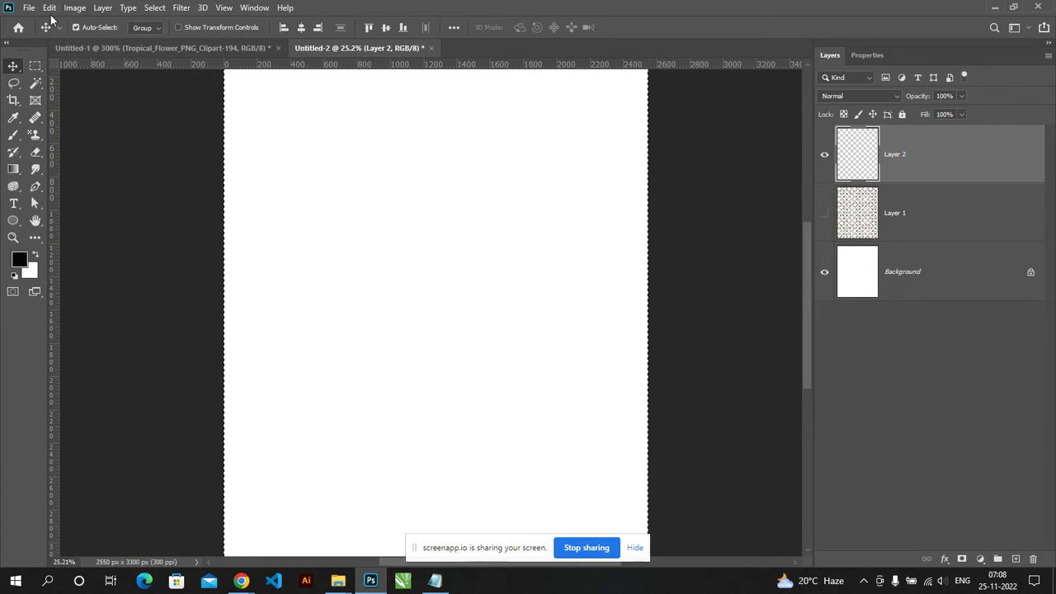
key("alt+Tab")
key("alt+Tab")
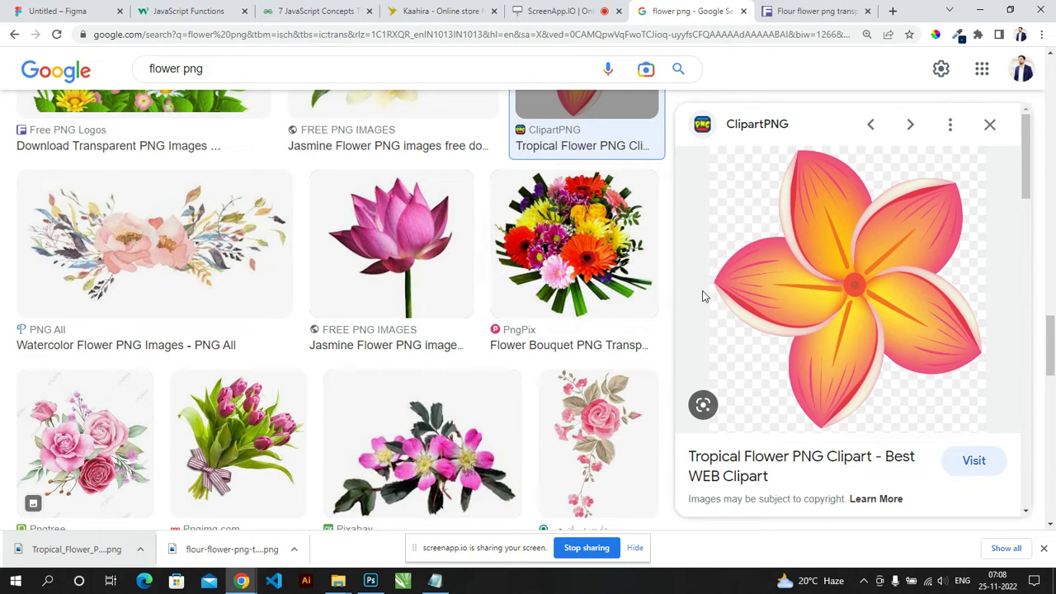
Step: Select the rocket icon in Downloads, then return to the flower search in Chrome
key("alt+Tab")
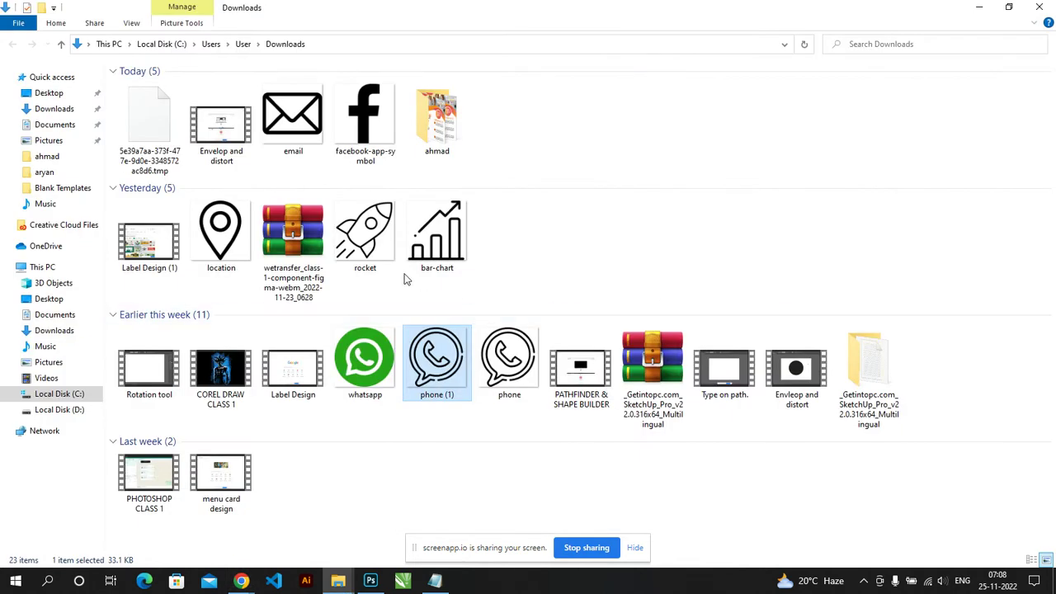
mouse_move(361, 237)
left_mouse_down()
mouse_move(399, 259)
mouse_move(394, 248)
left_mouse_up()
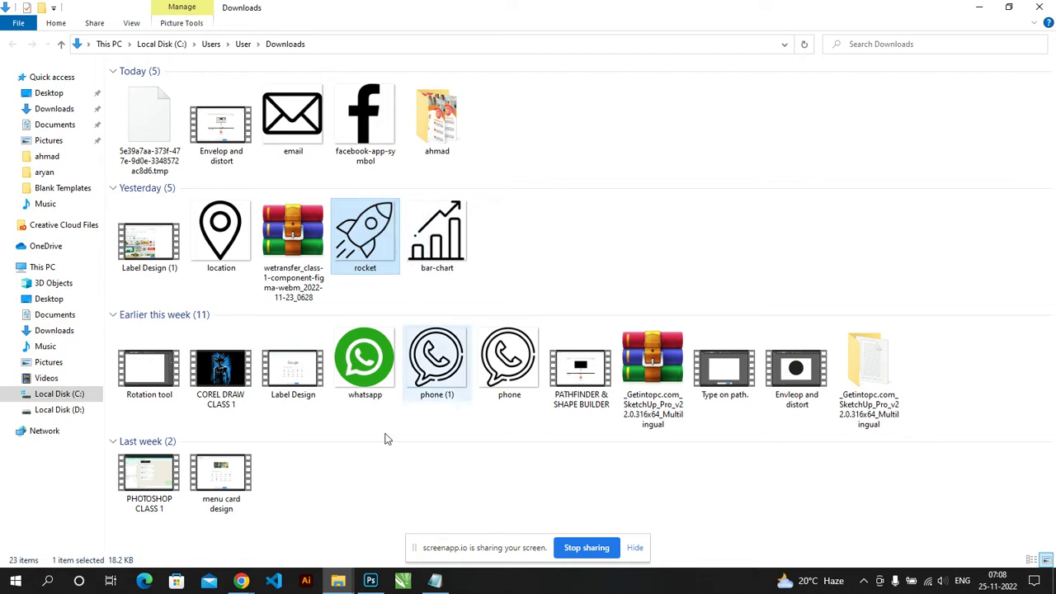
left_click(241, 580)
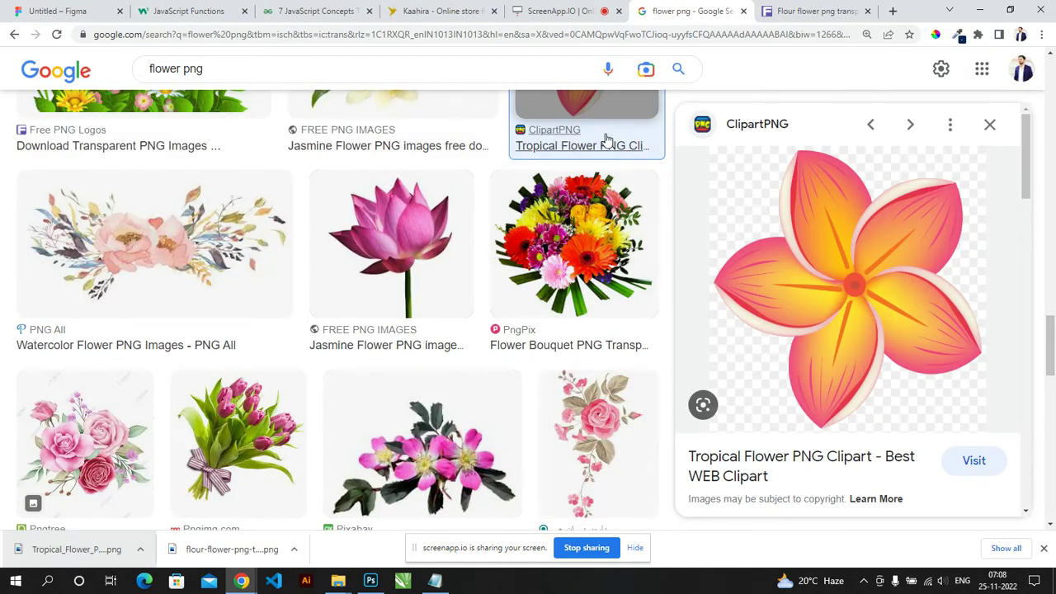
scroll(215, 73, "up", 3)
scroll(219, 77, "up", 4)
Step: Search Google for 'edvito', revise the query with 'noida', and view all results
left_click(219, 77)
double_click(213, 71)
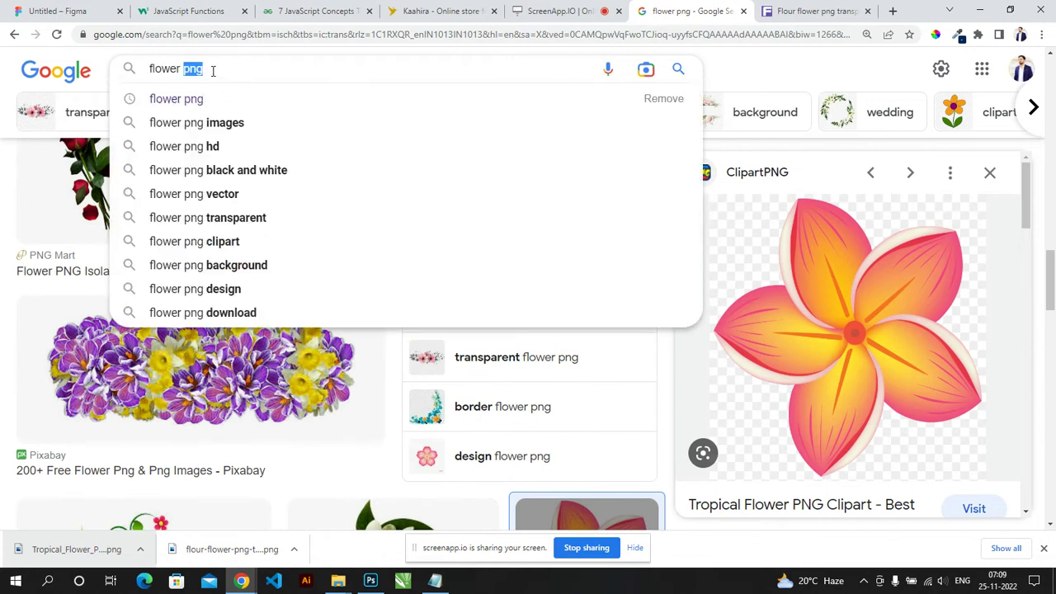
triple_click(213, 71)
type("e")
type("dvito")
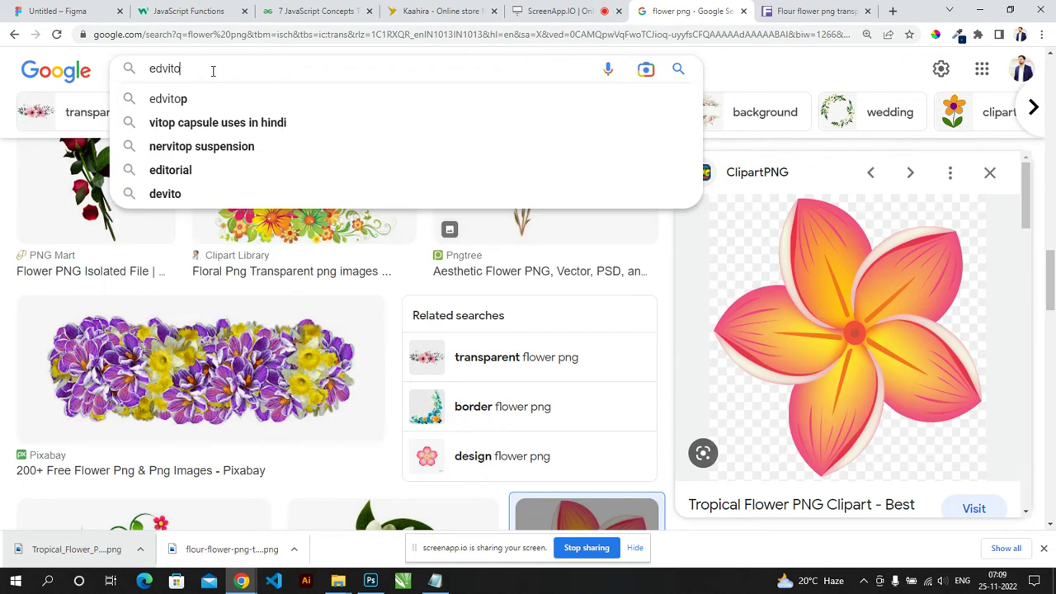
key("Return")
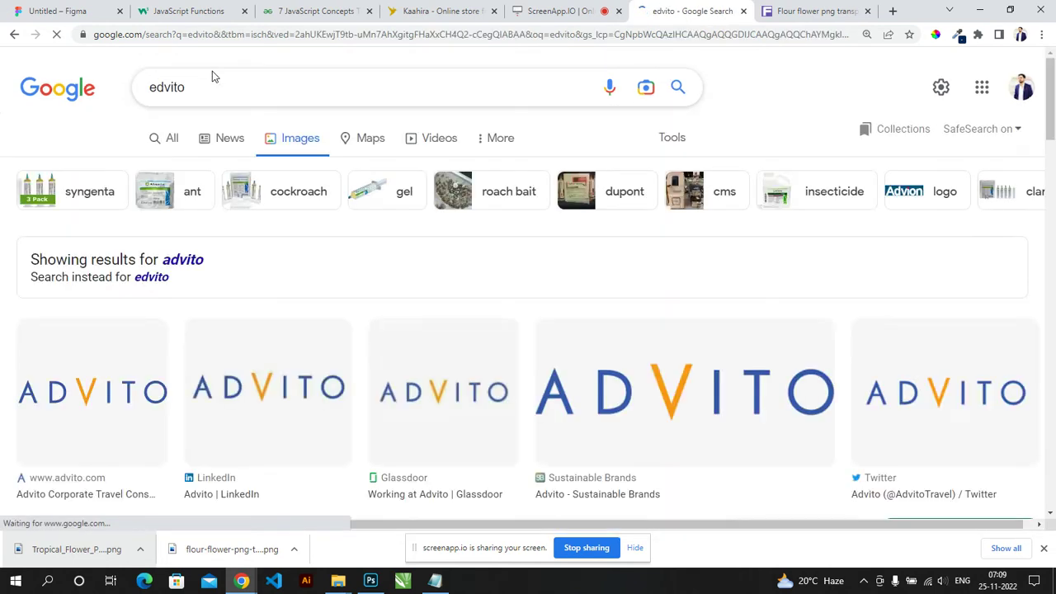
left_click_drag(157, 93, 134, 93)
type("a")
key("End")
type("noida")
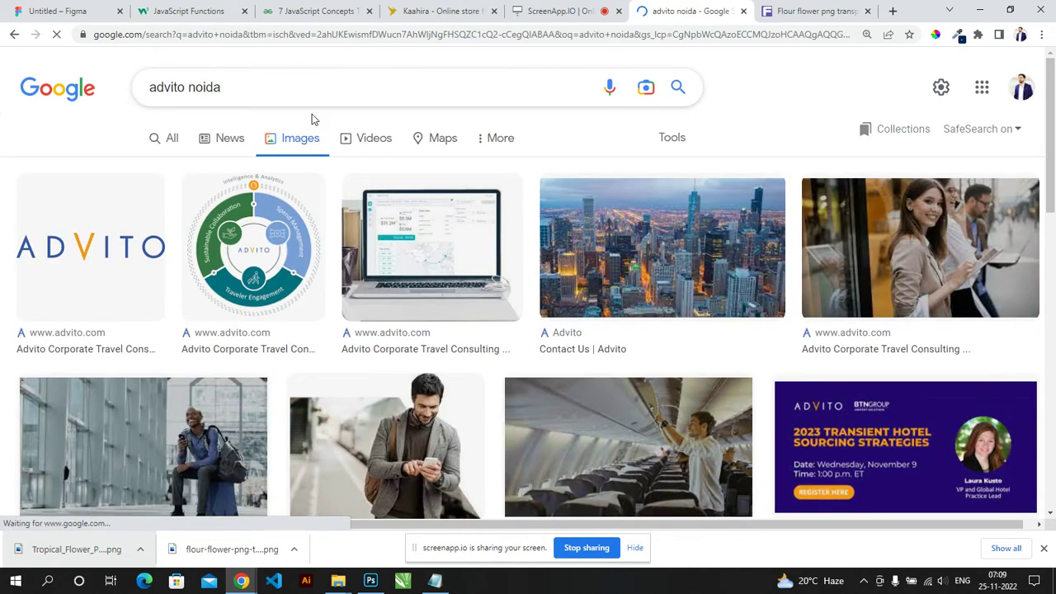
left_click(172, 140)
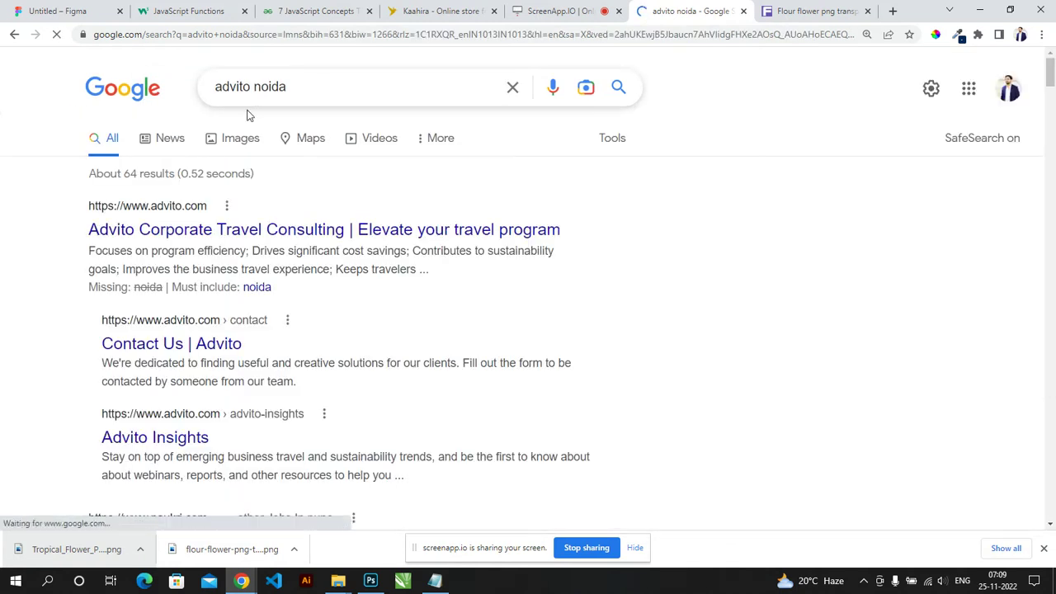
Step: Search for 'editvo', view the agency's knowledge-panel photos, then close them
left_click(230, 87)
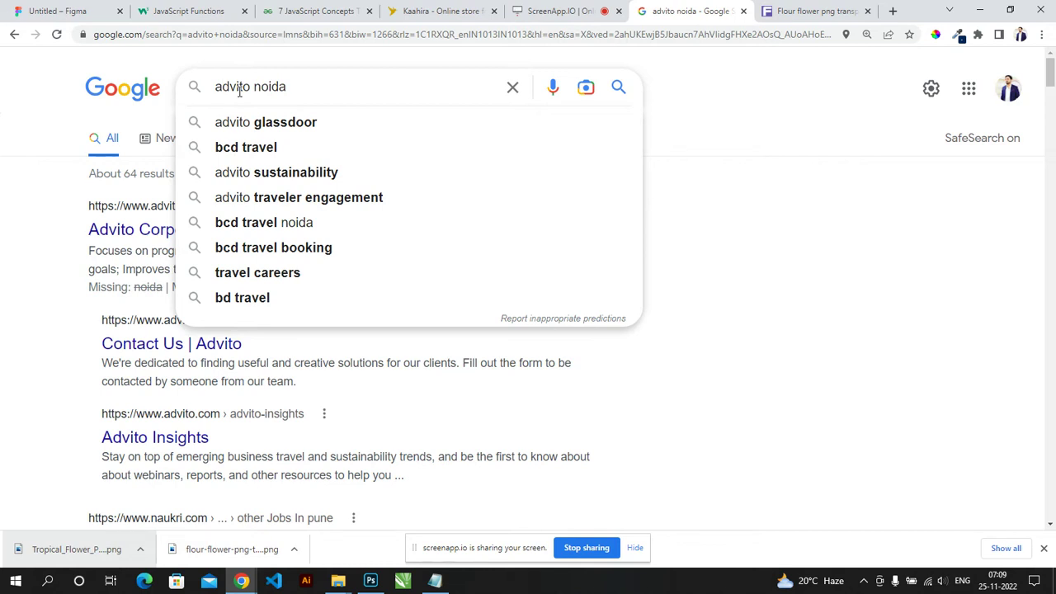
triple_click(239, 91)
type("edit")
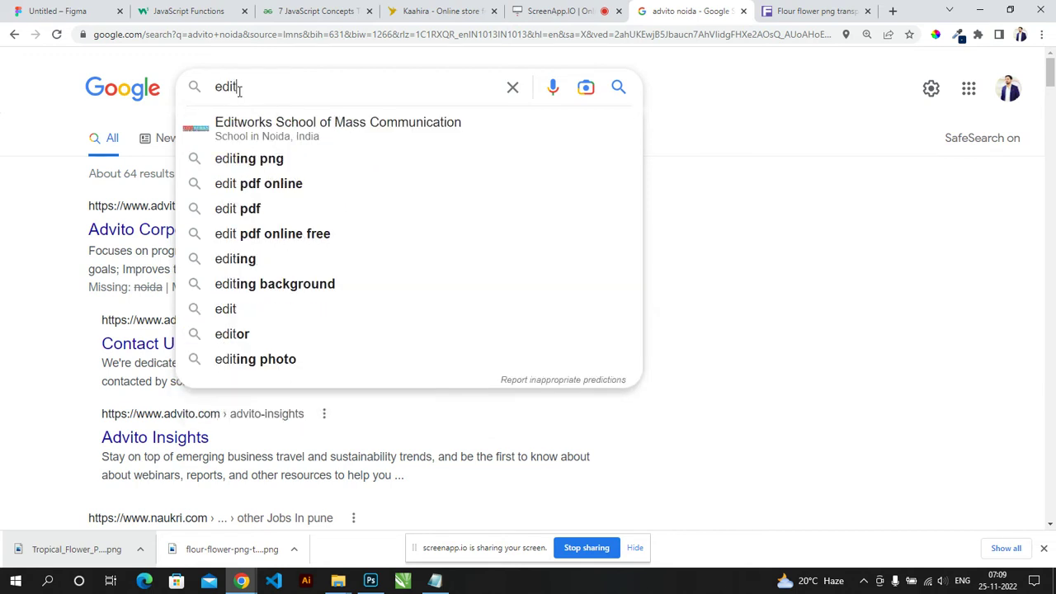
type("vo")
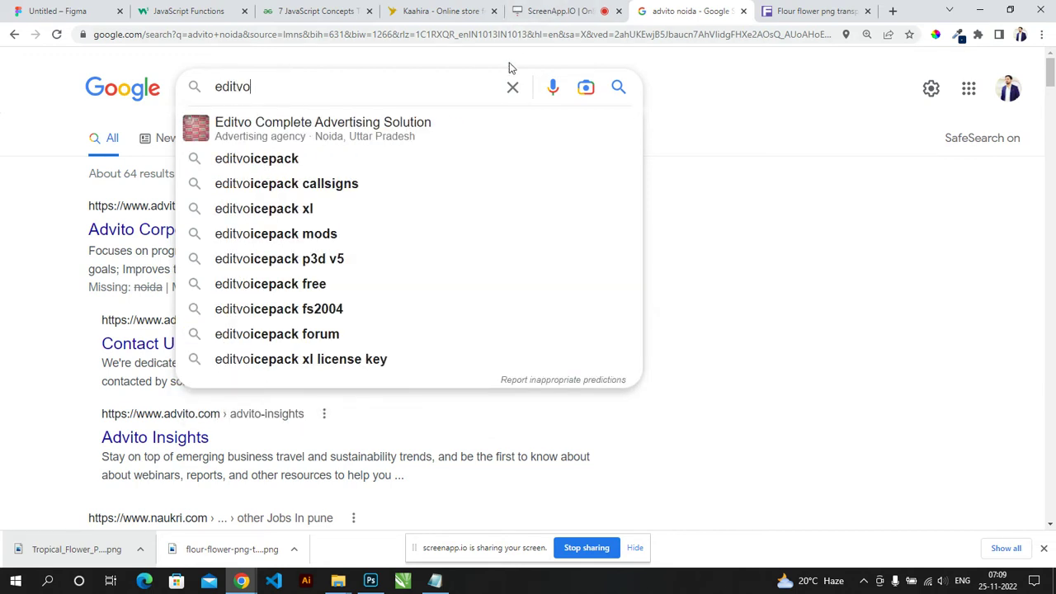
left_click(245, 134)
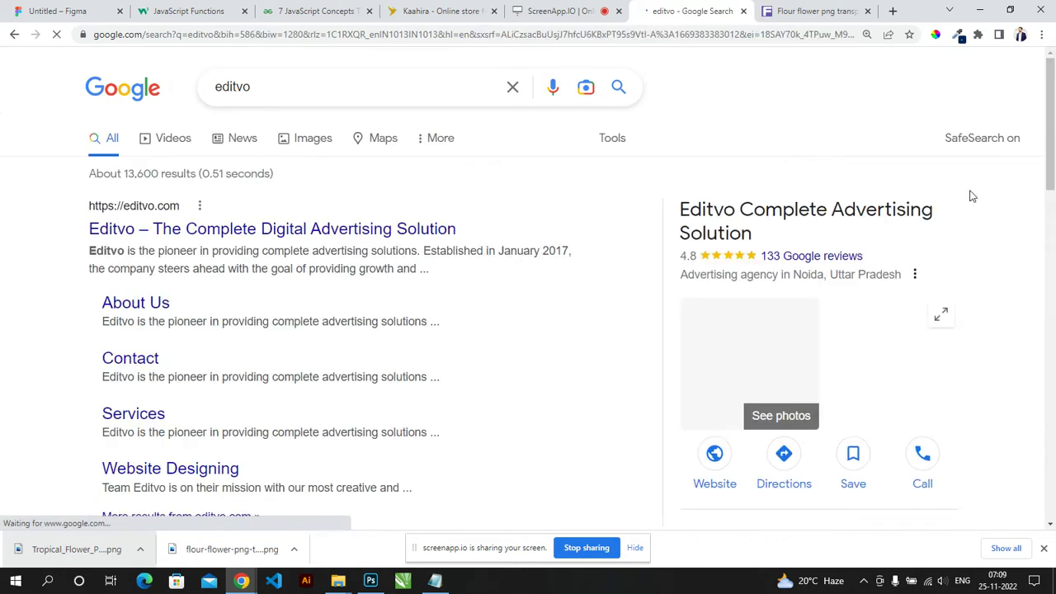
left_click(747, 392)
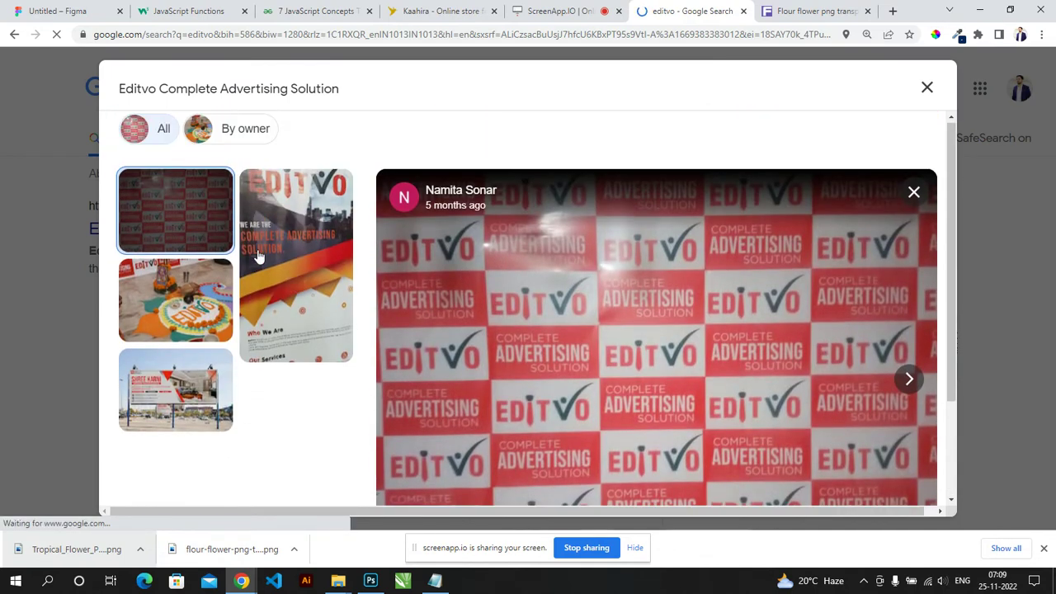
left_click(994, 196)
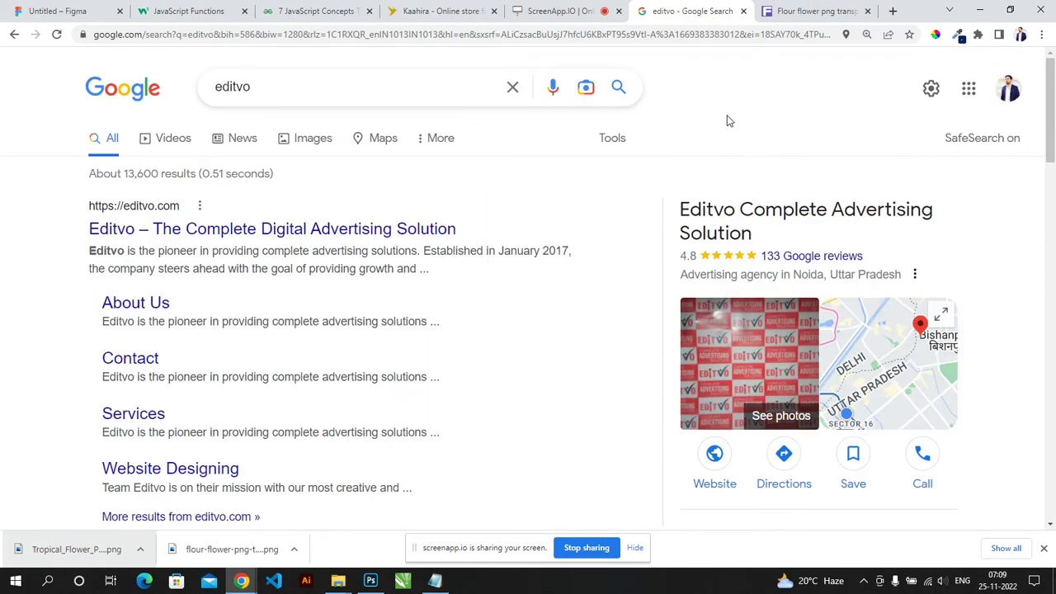
key("alt+Tab")
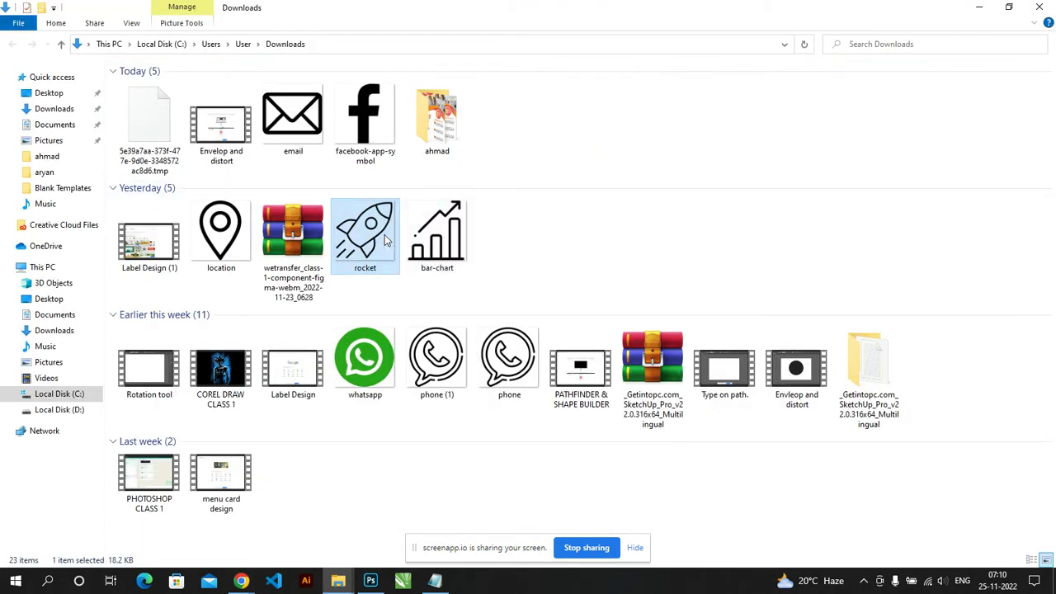
Step: Drop rocket.png into the Untitled-1 tile, scale it to 13.7%, and hide both flower layers
left_click_drag(378, 232, 489, 258)
key("alt+Tab")
key("alt+Tab")
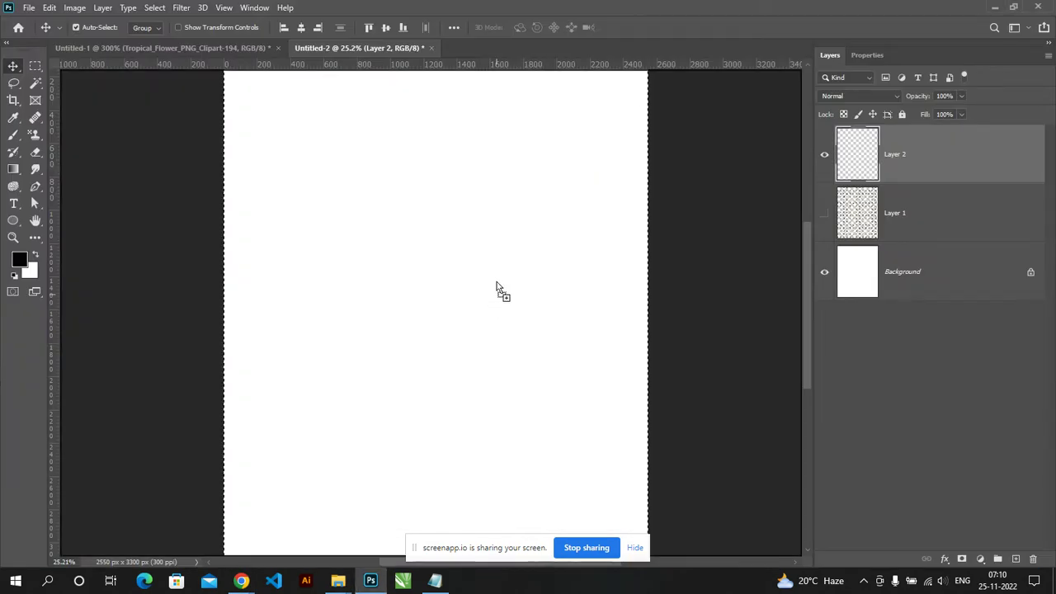
mouse_move(489, 258)
left_mouse_down()
mouse_move(231, 62)
mouse_move(446, 313)
left_mouse_up()
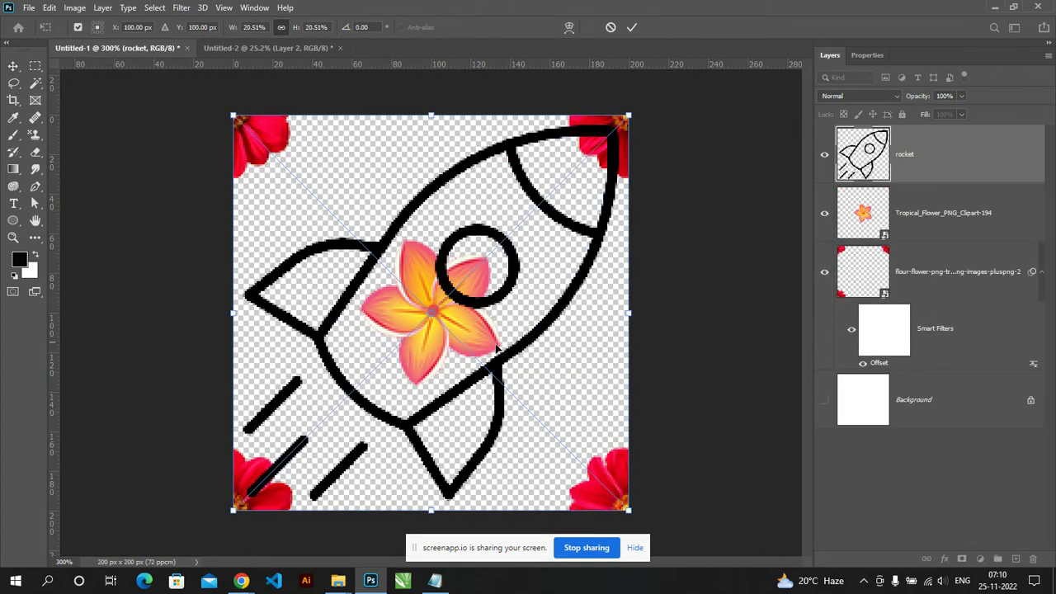
left_click_drag(629, 117, 565, 185)
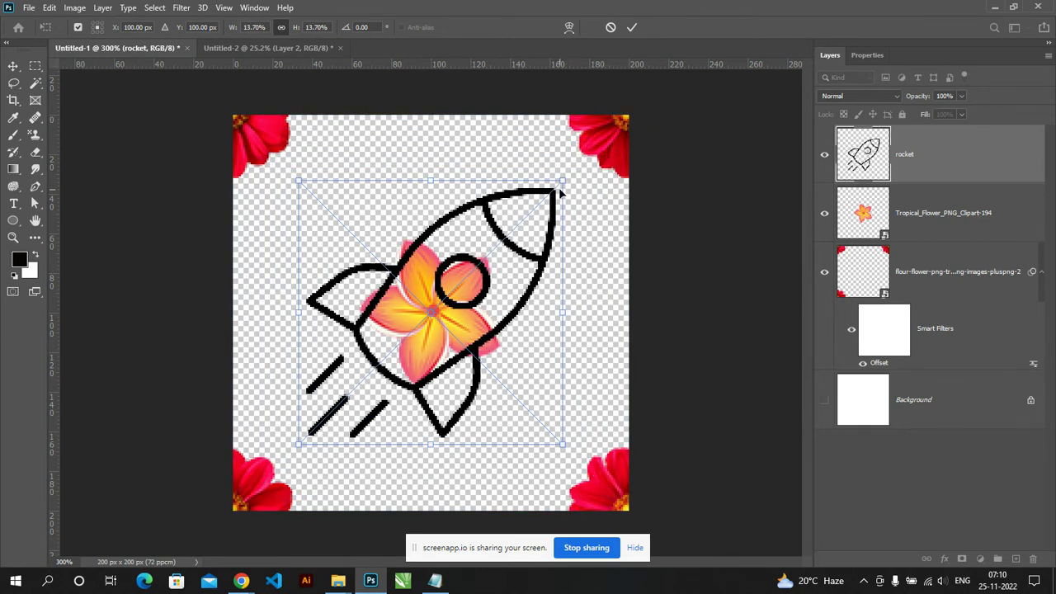
key("Return")
left_click_drag(826, 214, 828, 243)
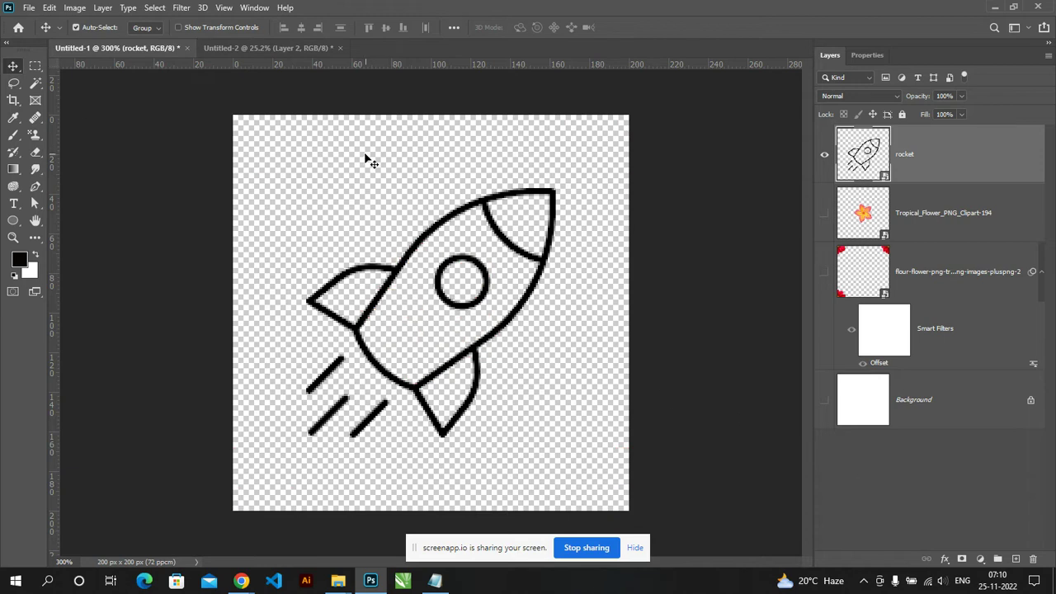
key("alt+e")
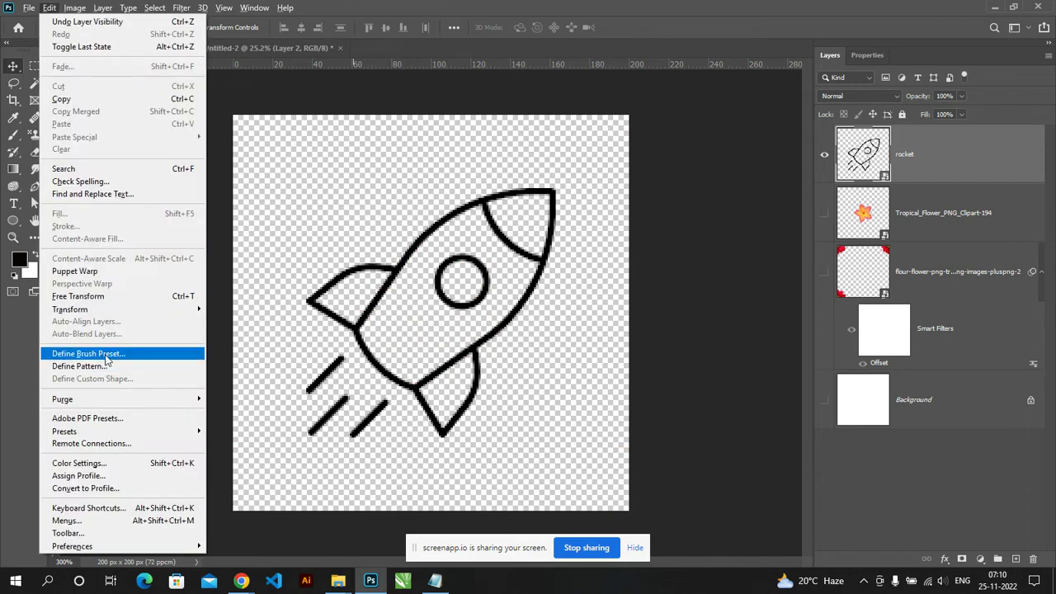
Step: Define the rocket tile as a pattern, then on the letter page hide Layer 2 and select Background
left_click(79, 365)
left_click(658, 180)
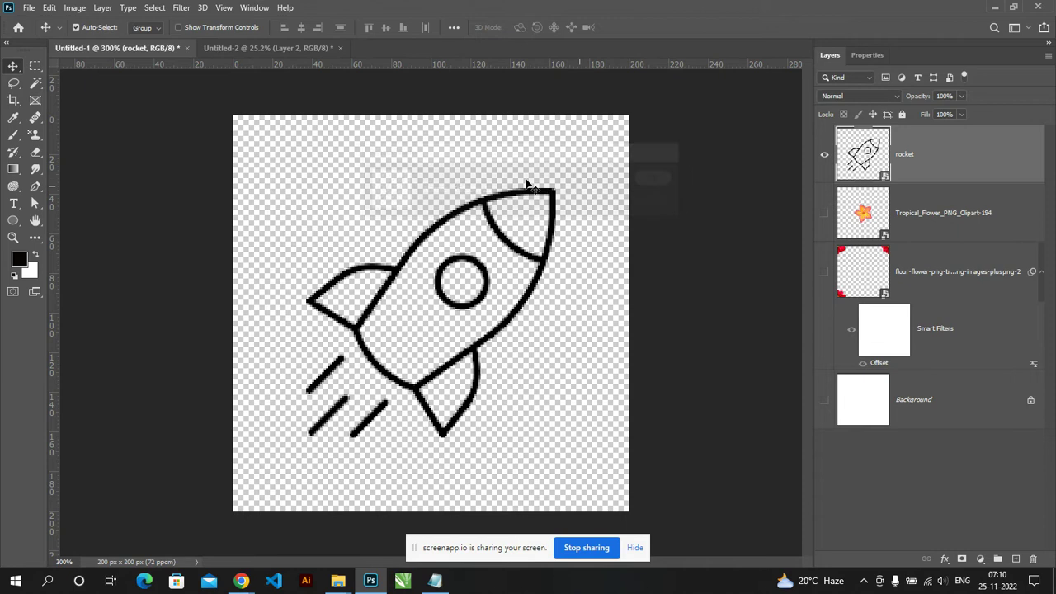
left_click(263, 47)
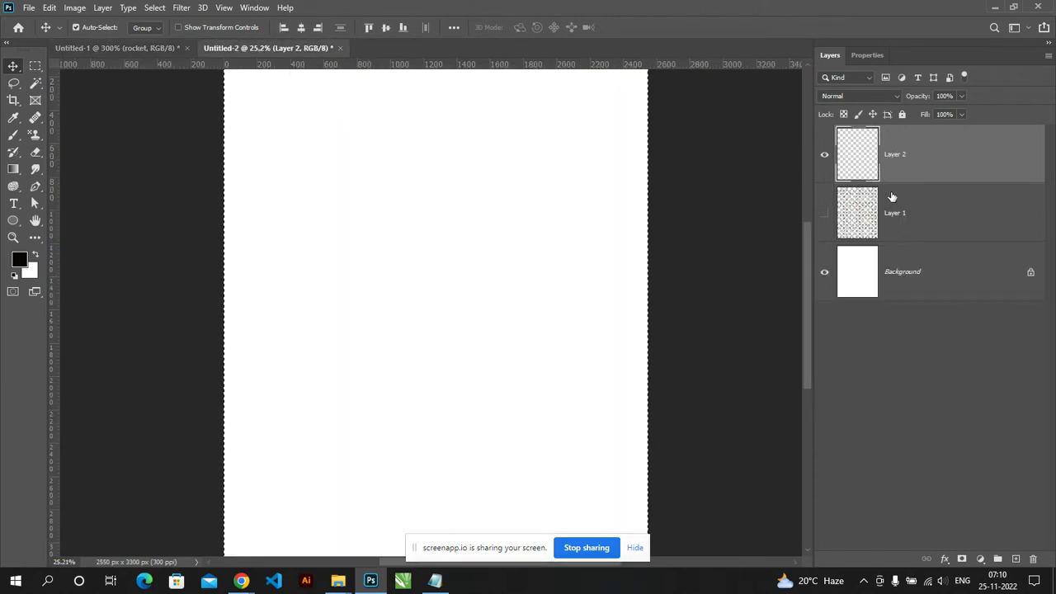
left_click(825, 154)
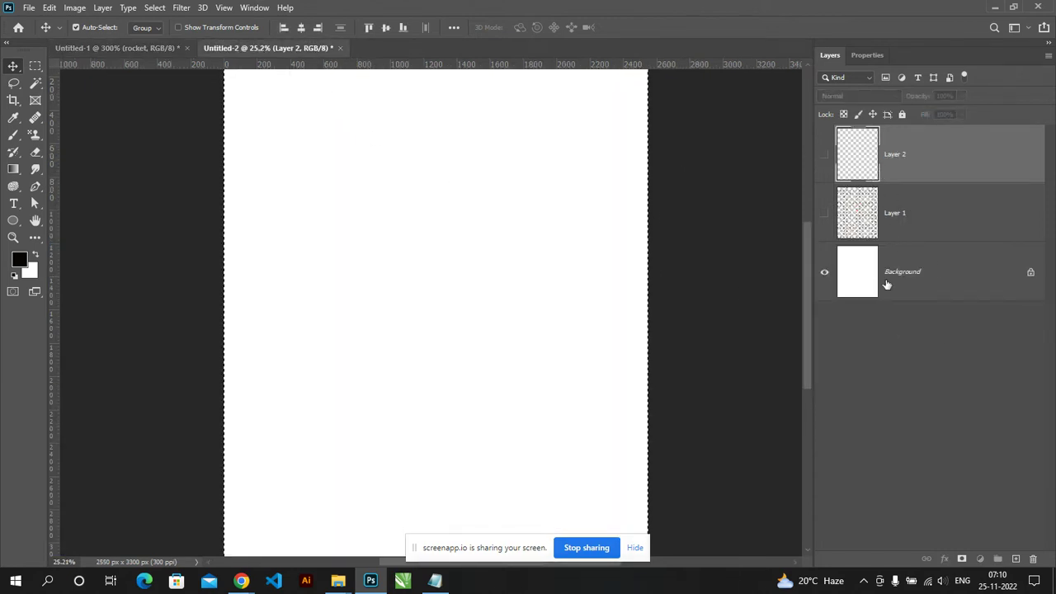
left_click(885, 284)
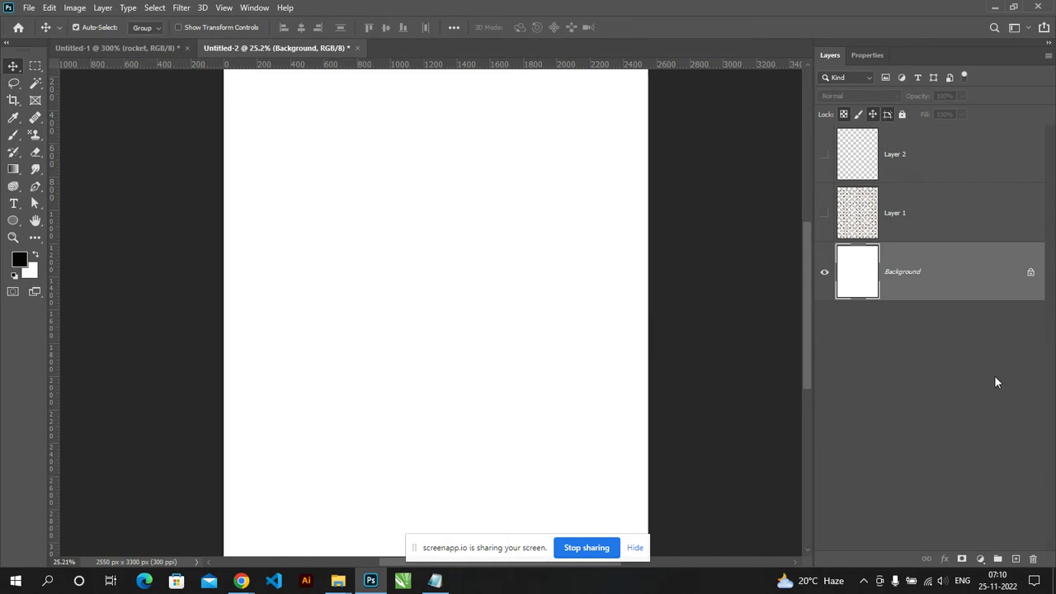
Step: Add new Layer 3 and fill it with the rocket custom pattern
left_click(1016, 559)
key("alt+e")
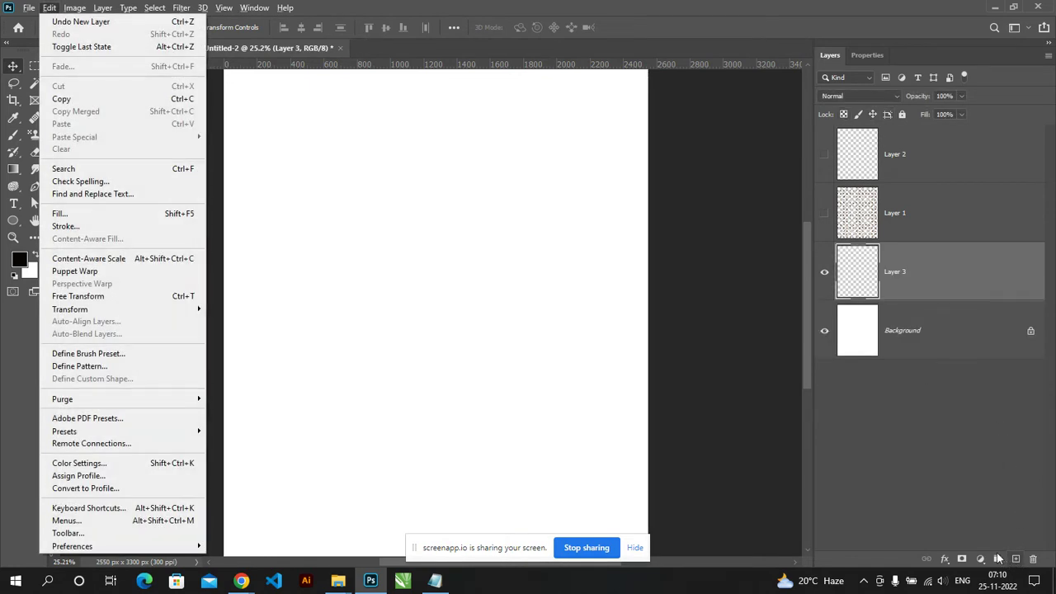
left_click(189, 214)
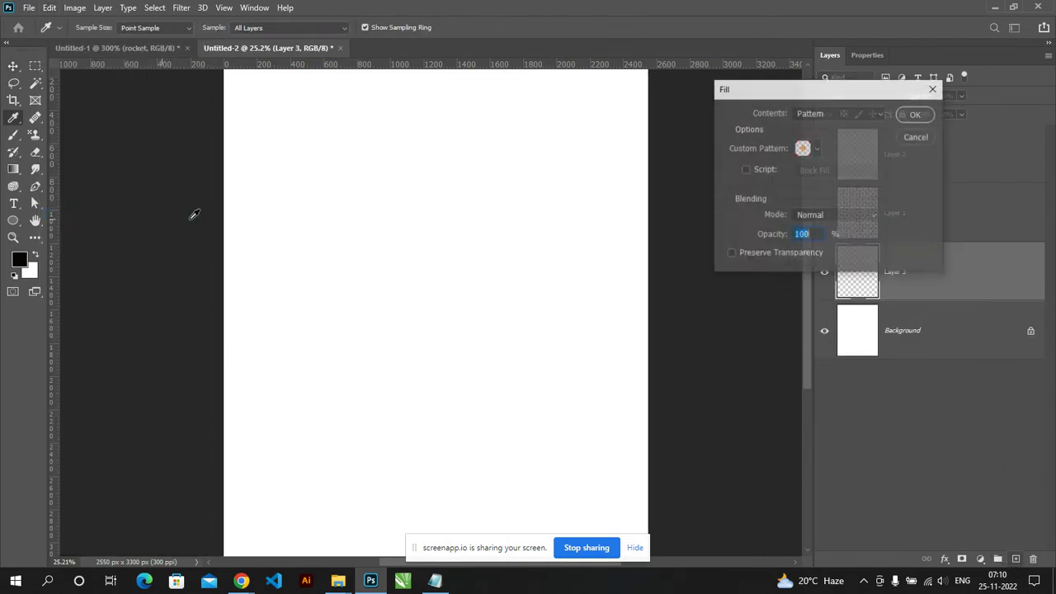
left_click(817, 148)
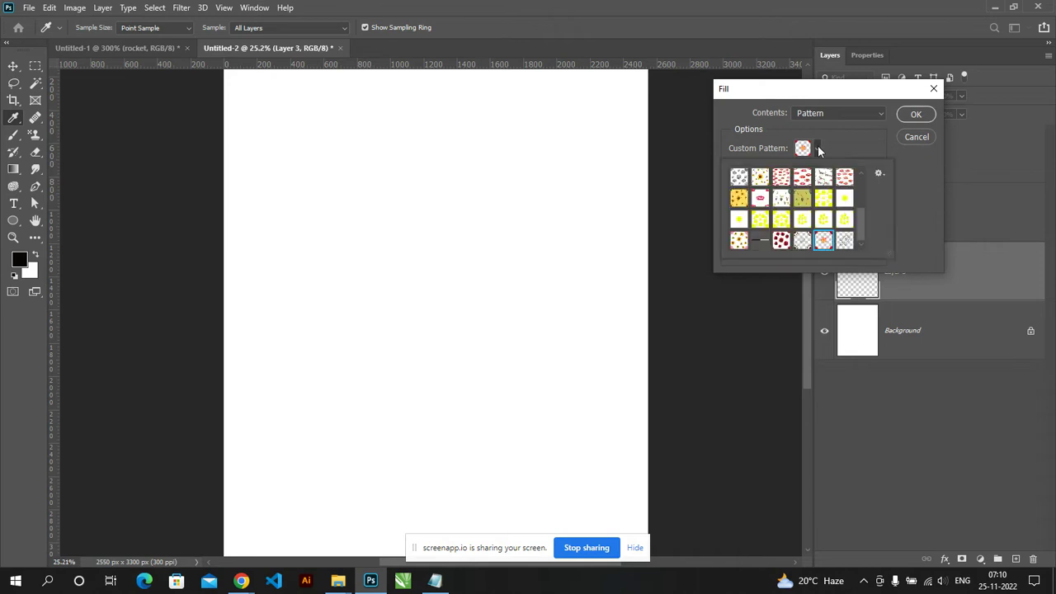
left_click(845, 240)
left_click(916, 114)
left_click(916, 114)
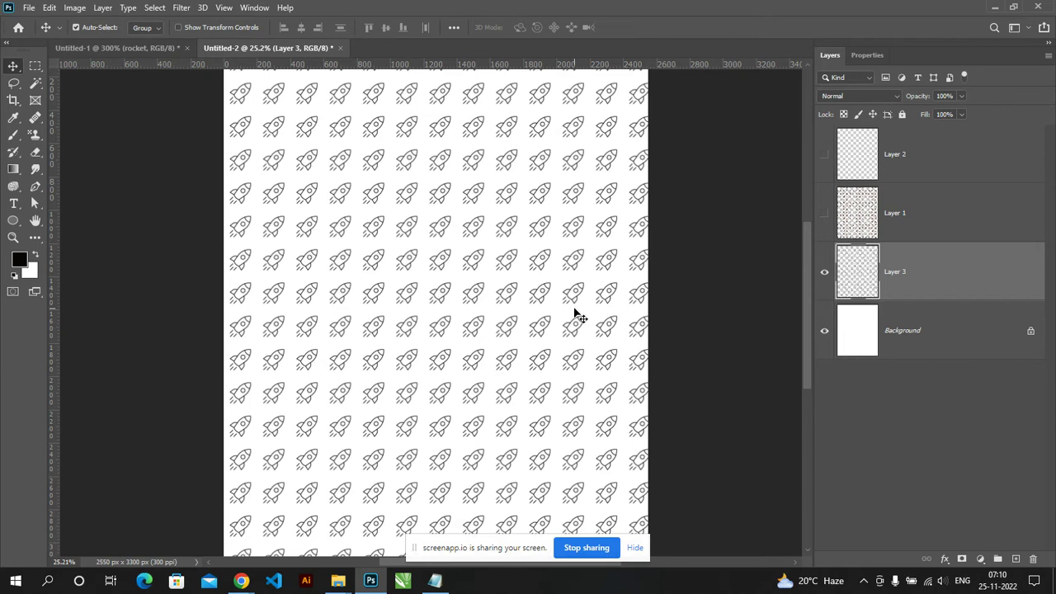
Step: Zoom in and out to inspect the rocket pattern, then undo the fill
key("ctrl+plus")
key("ctrl+plus")
key("ctrl+plus")
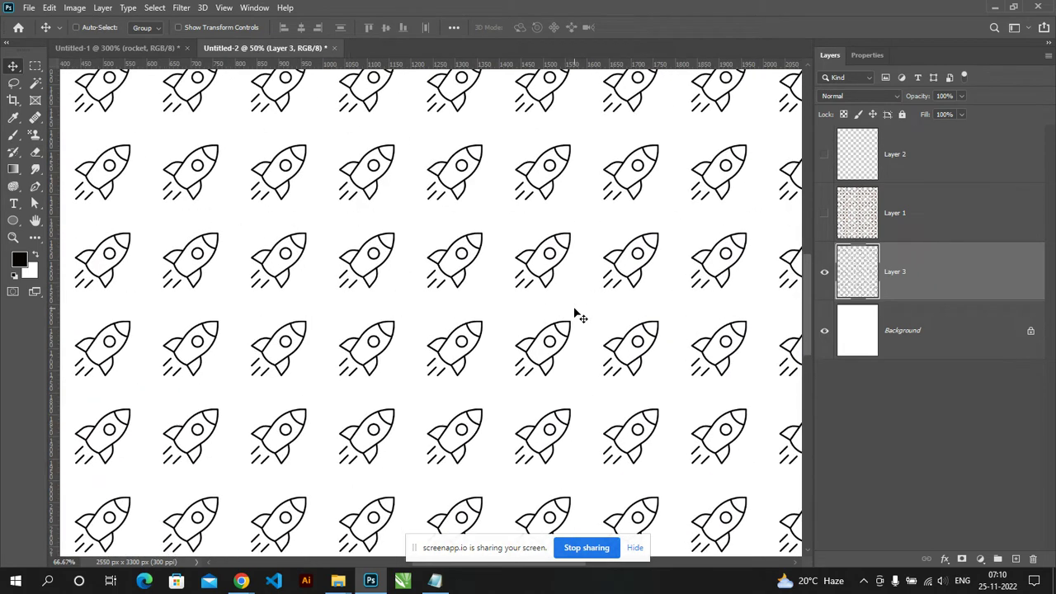
key("ctrl+minus")
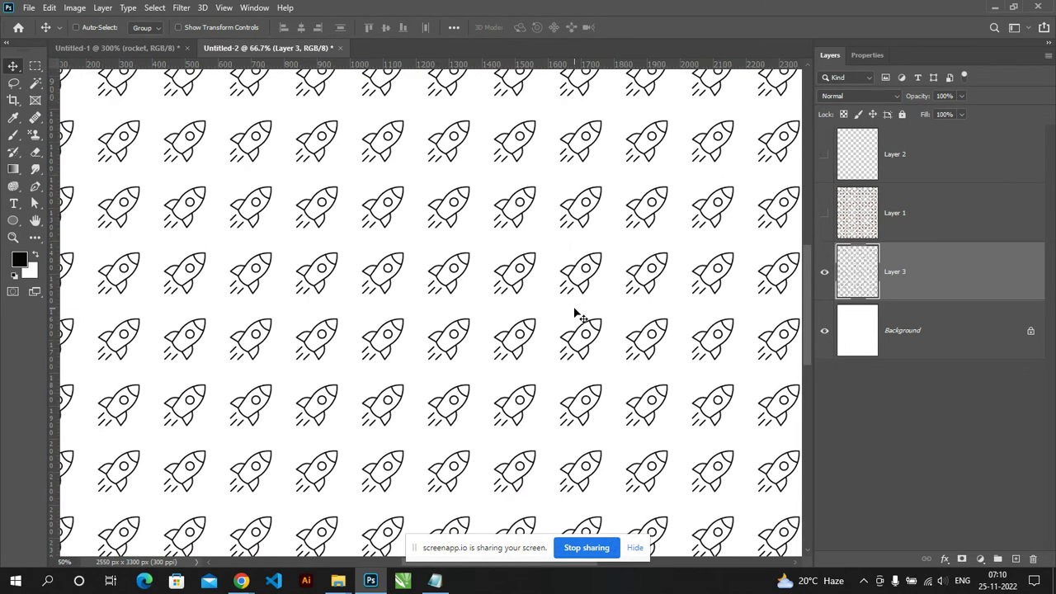
key("ctrl+minus")
key("ctrl+minus")
key("ctrl+plus")
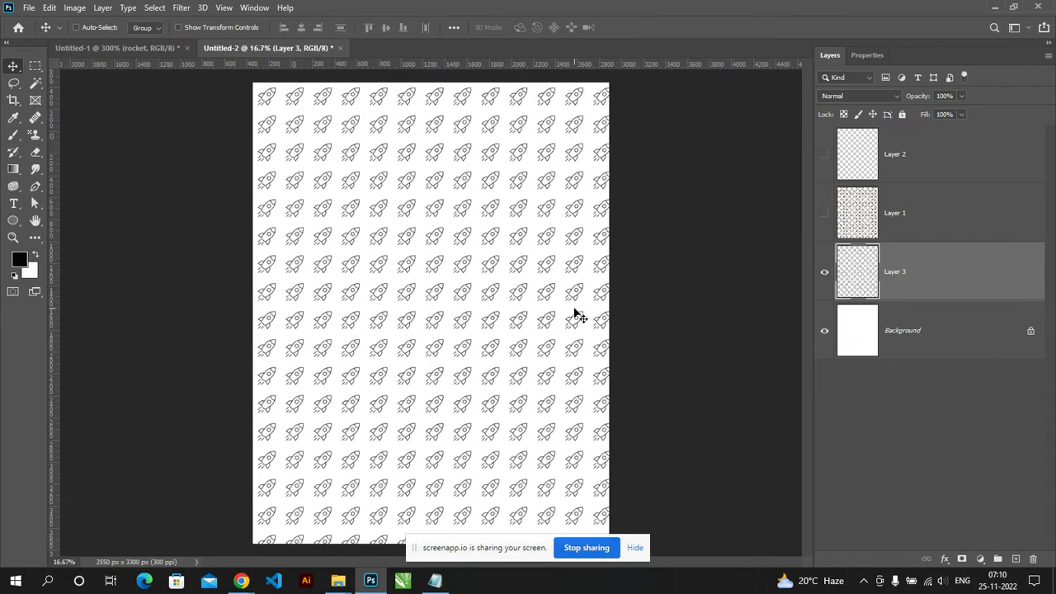
key("ctrl+plus")
scroll(576, 314, "up", 1)
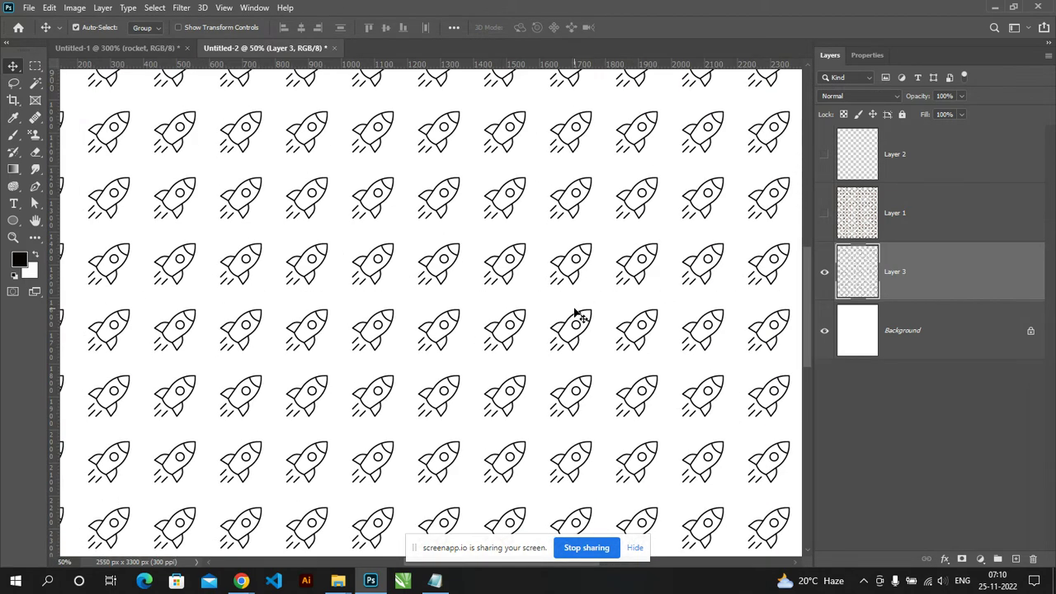
key("ctrl+z")
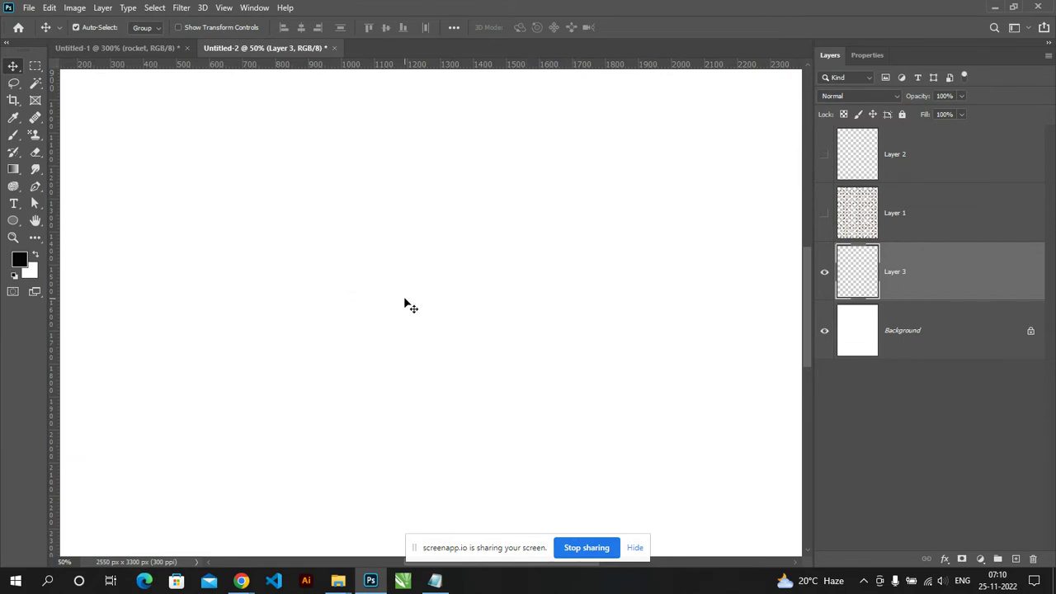
Step: Set Edit > Fill to the scripted Brick Fill for the rocket pattern
key("alt+e")
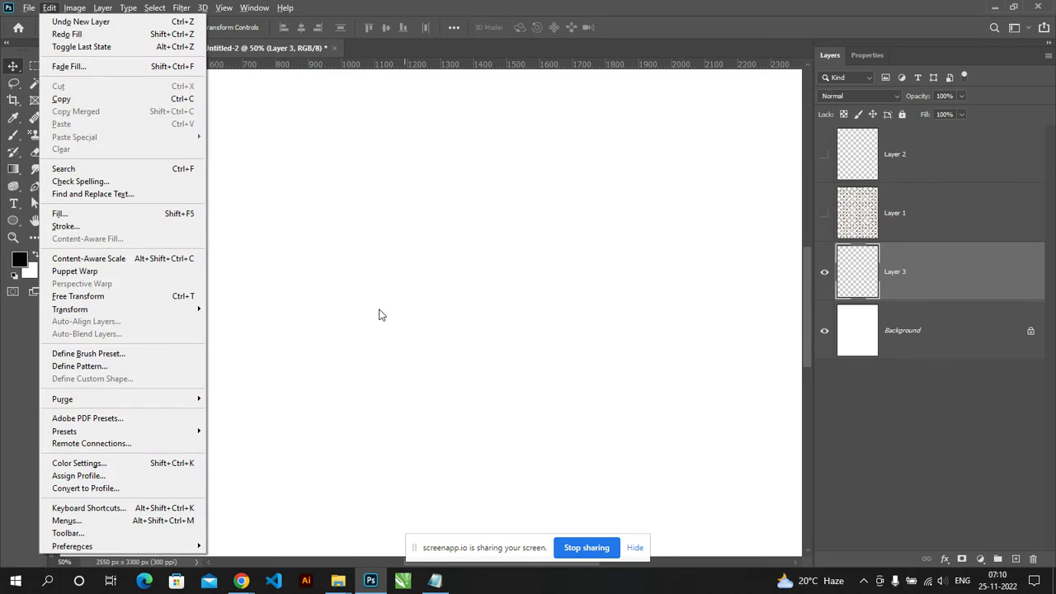
left_click(107, 214)
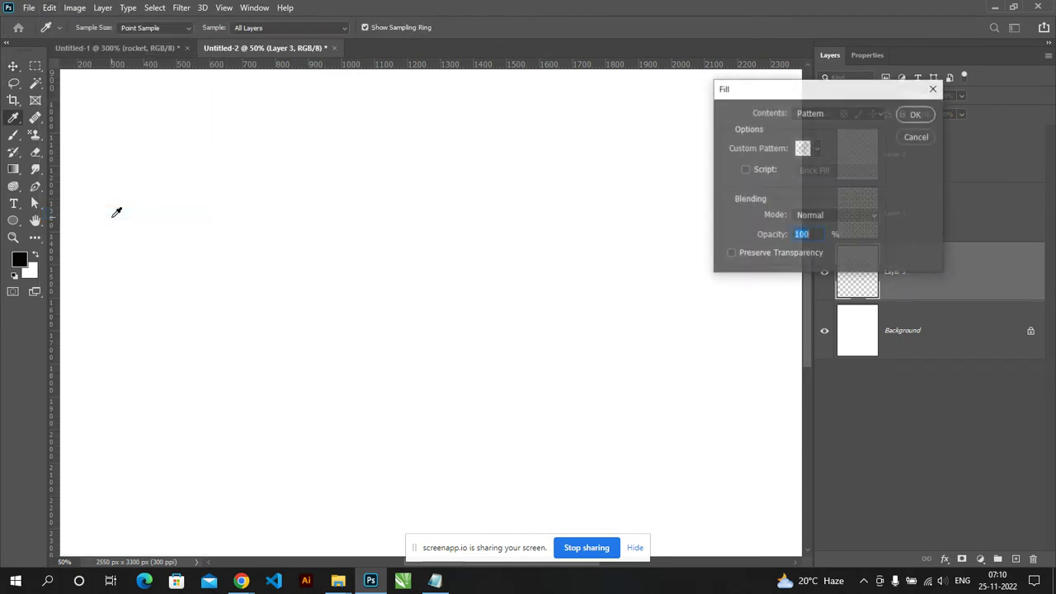
left_click(747, 170)
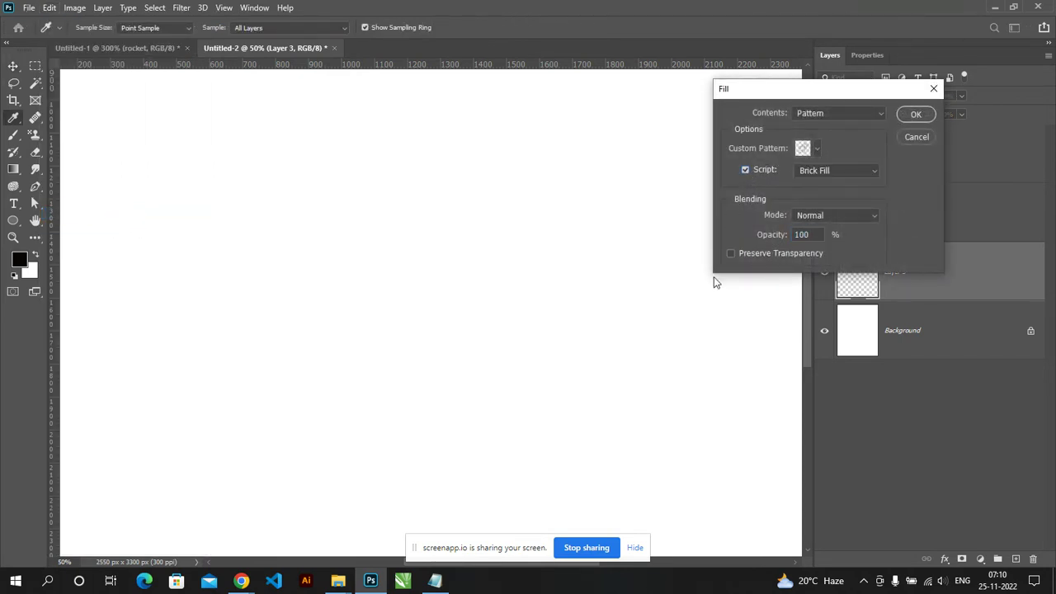
left_click(820, 172)
left_click(822, 171)
left_click(915, 114)
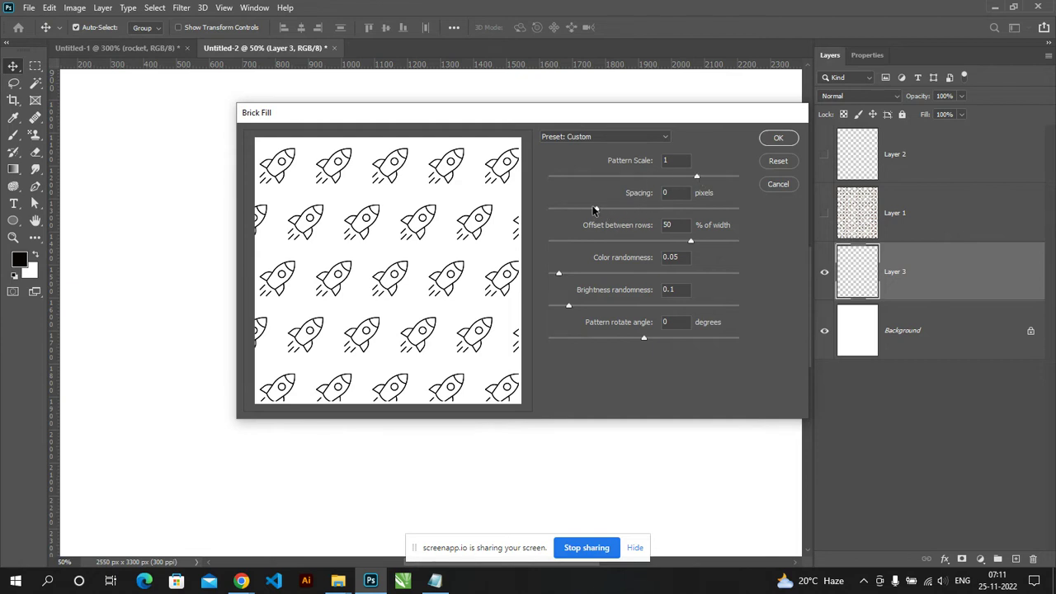
Step: Space the Brick Fill rockets 70 pixels apart, apply and inspect it, then undo
left_click_drag(608, 211, 613, 212)
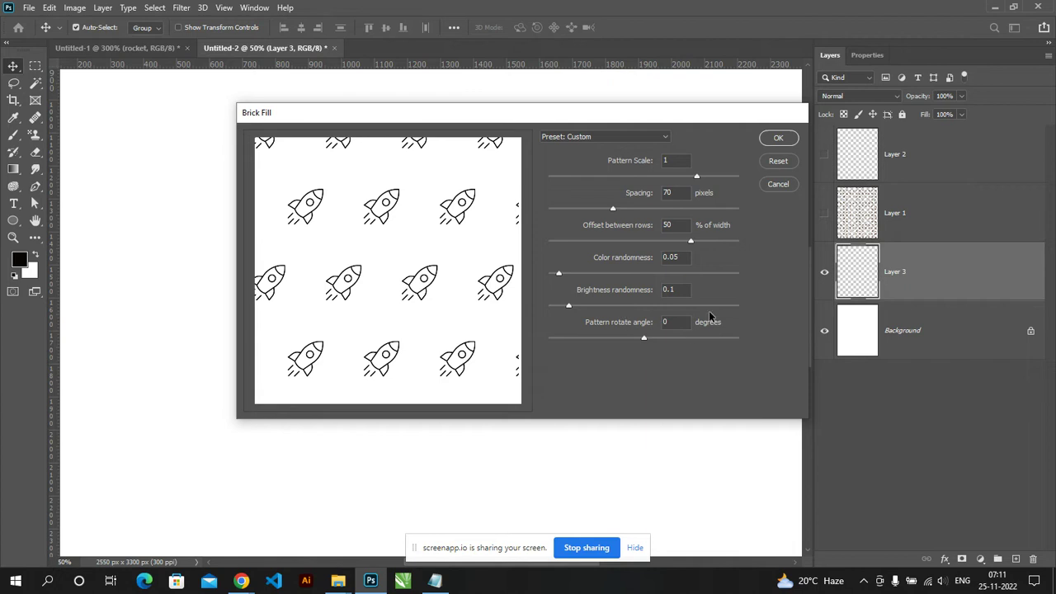
left_click(773, 137)
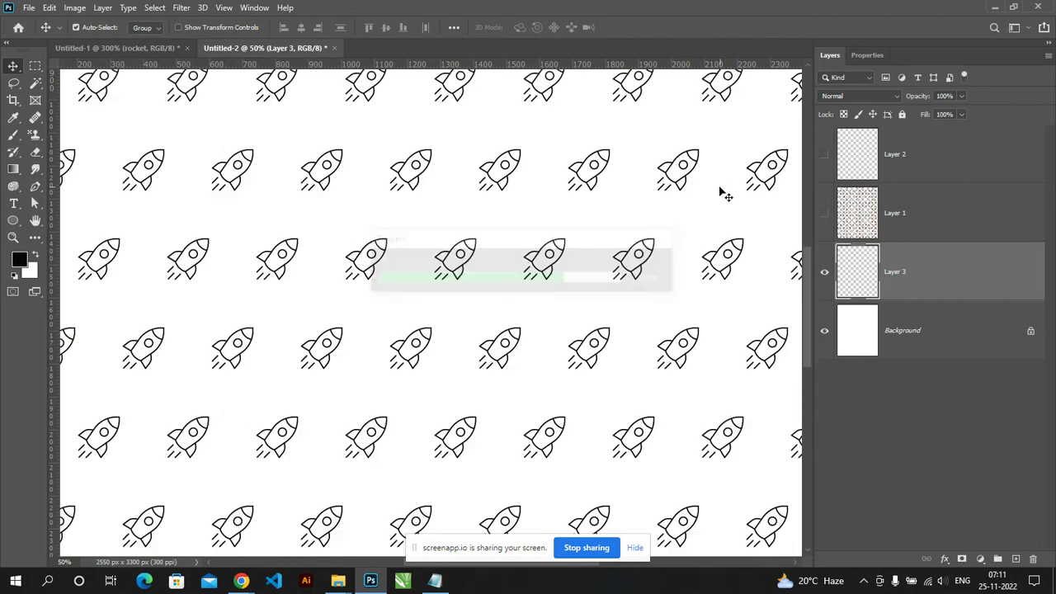
key("ctrl+minus")
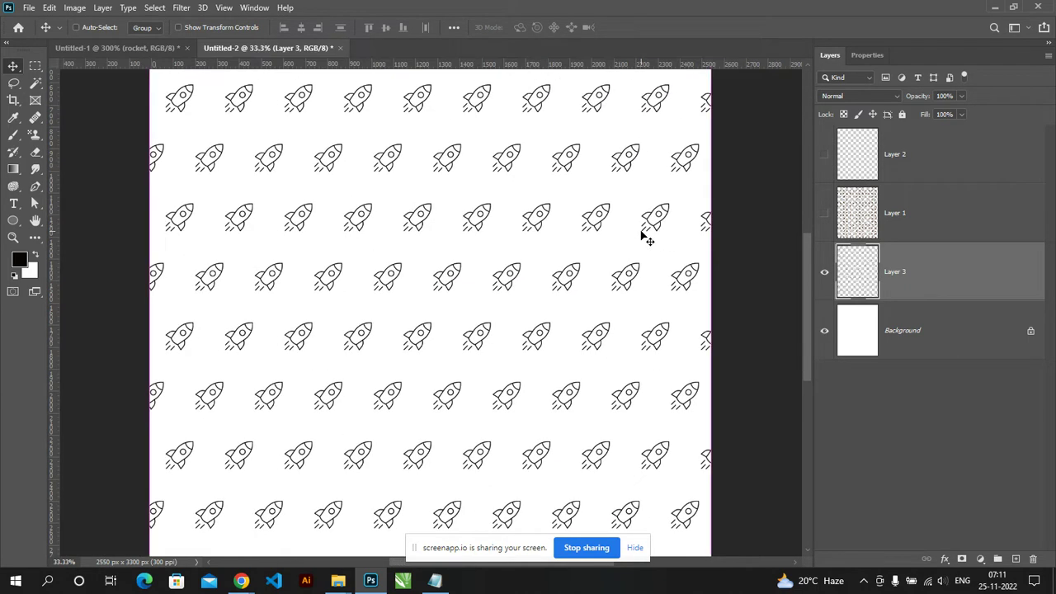
key("ctrl+minus")
key("ctrl+minus")
key("ctrl+plus")
key("ctrl+z")
key("alt+e")
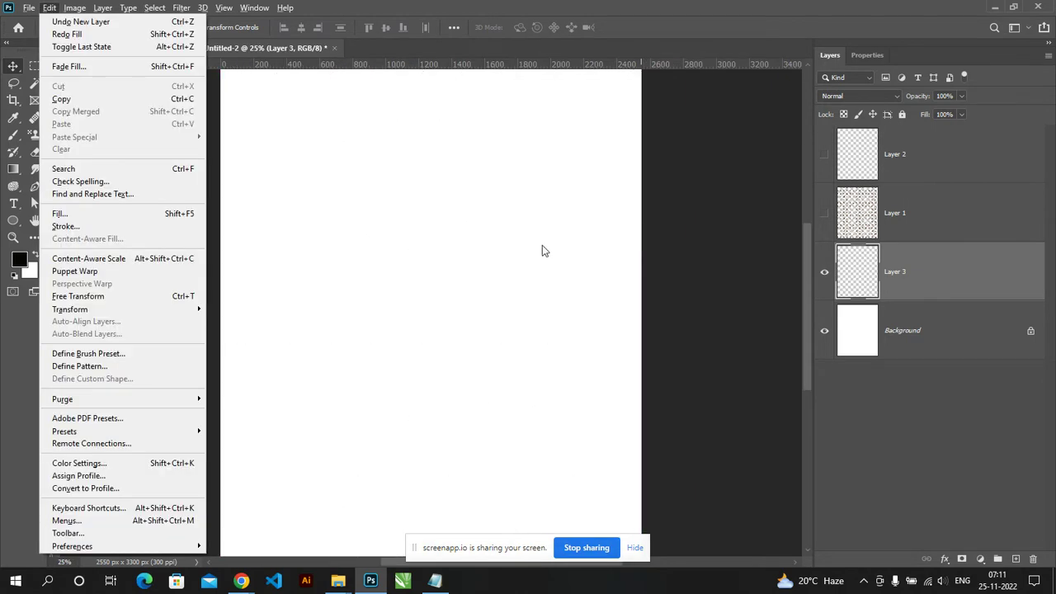
Step: Switch the fill script to Random Fill with minimum scale factor 0.33 and density 1.3
left_click(84, 217)
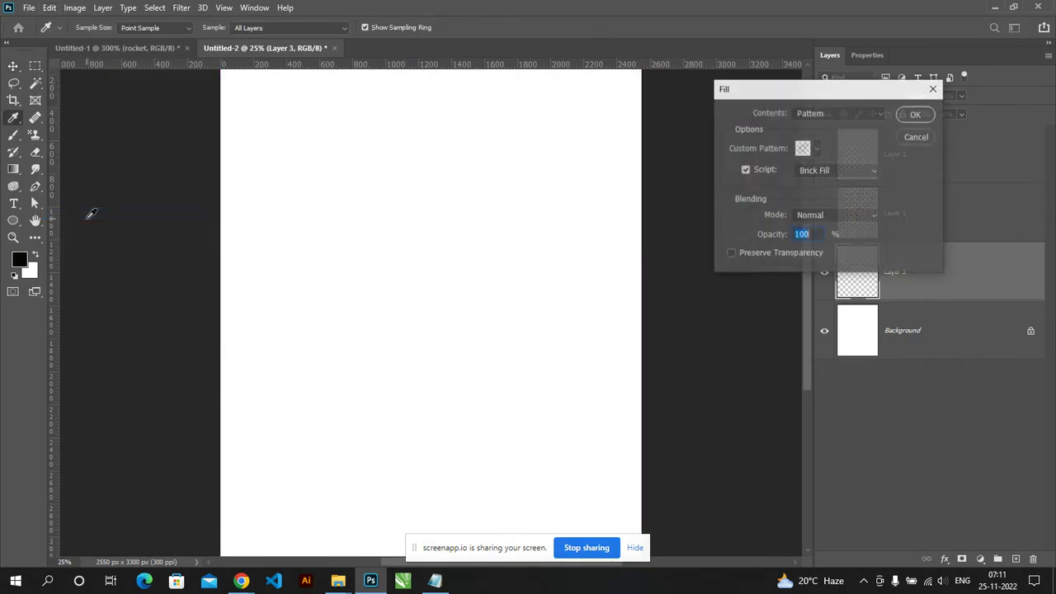
left_click(836, 172)
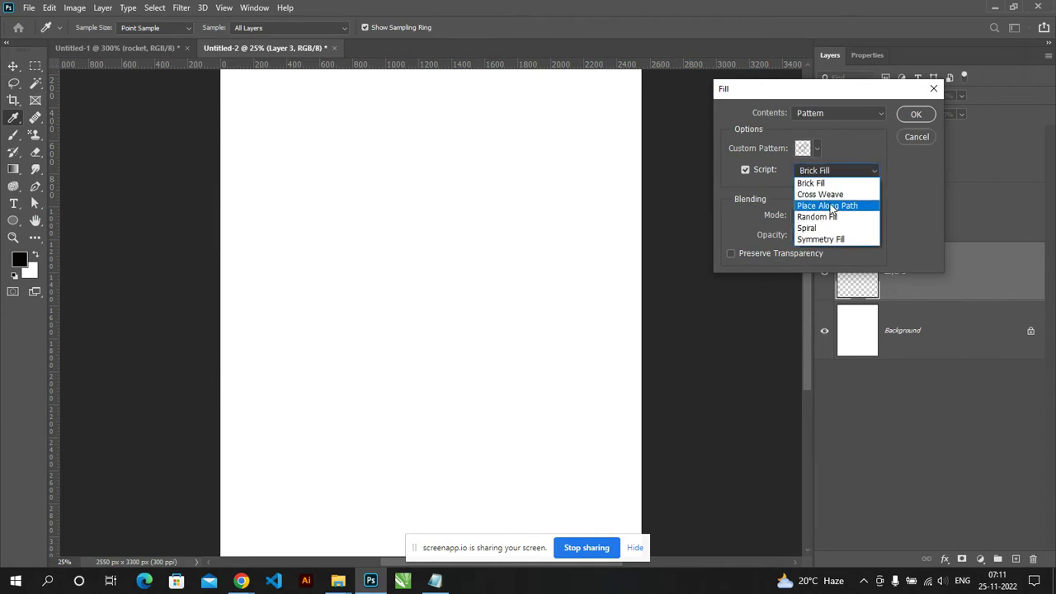
left_click(829, 216)
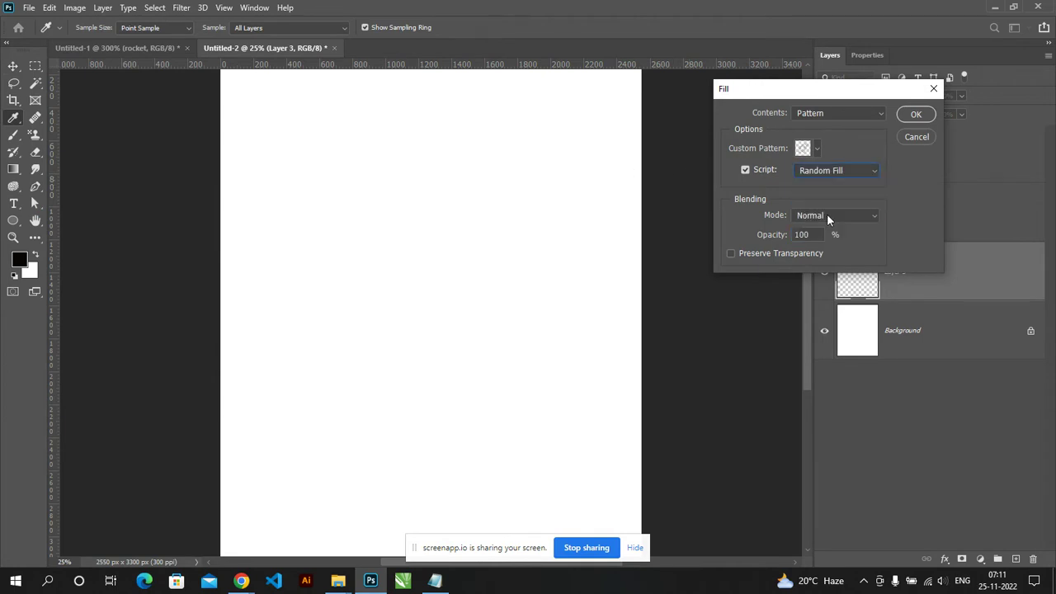
left_click(916, 115)
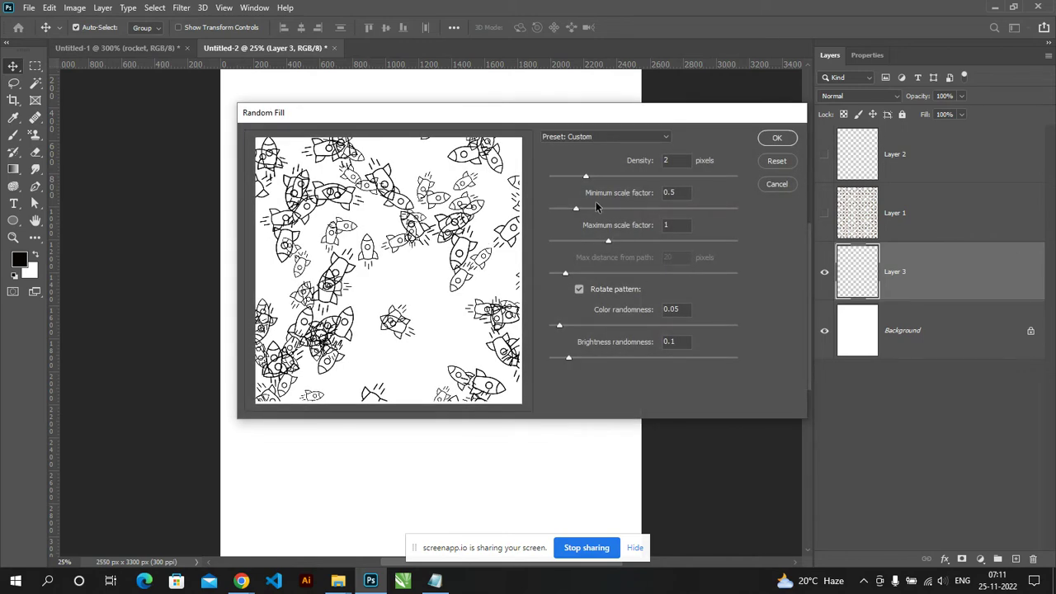
left_click_drag(576, 209, 606, 208)
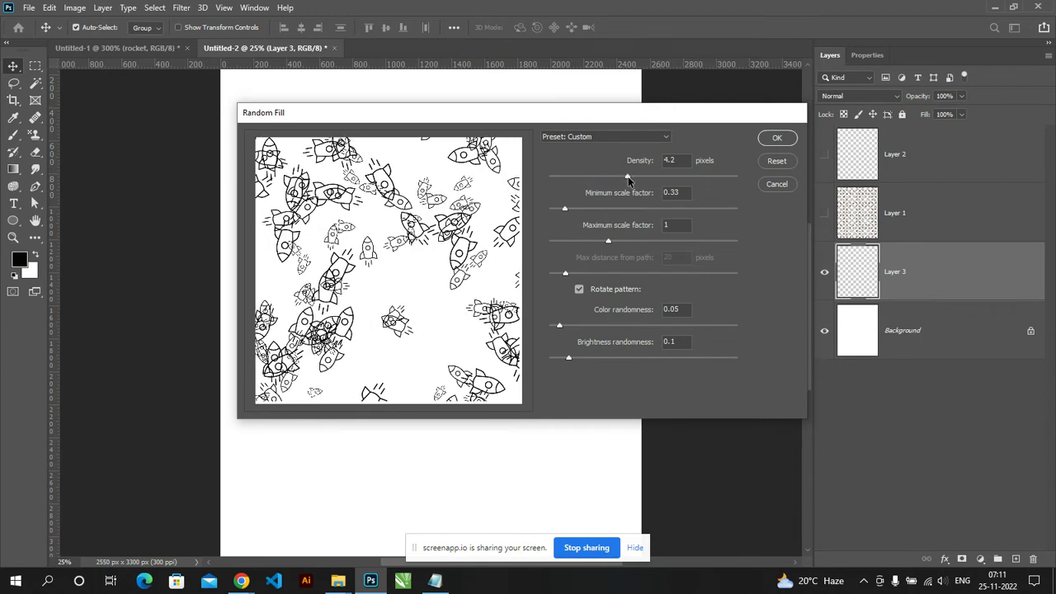
left_click_drag(625, 176, 572, 177)
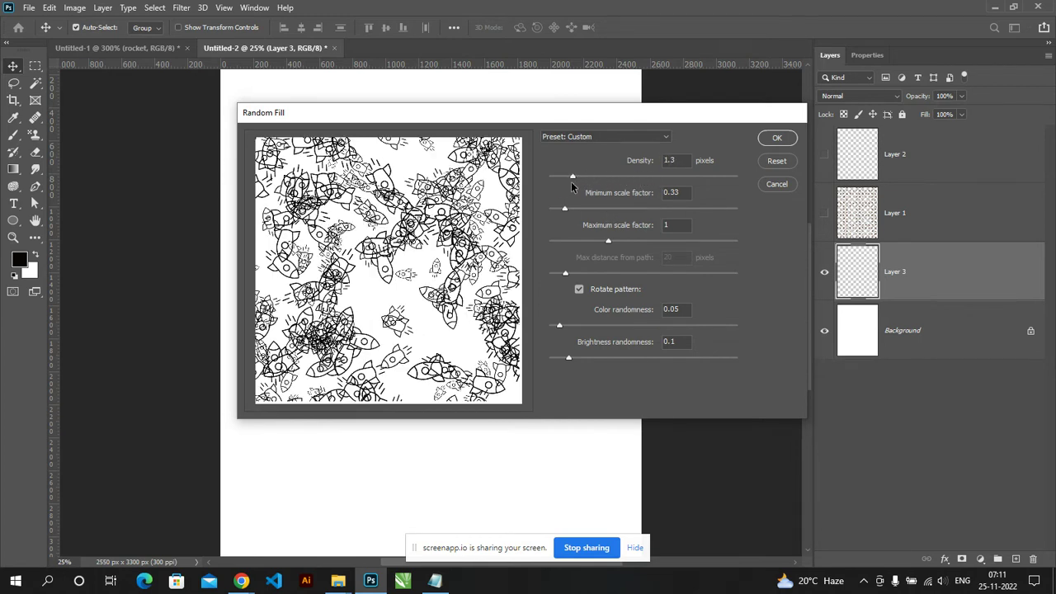
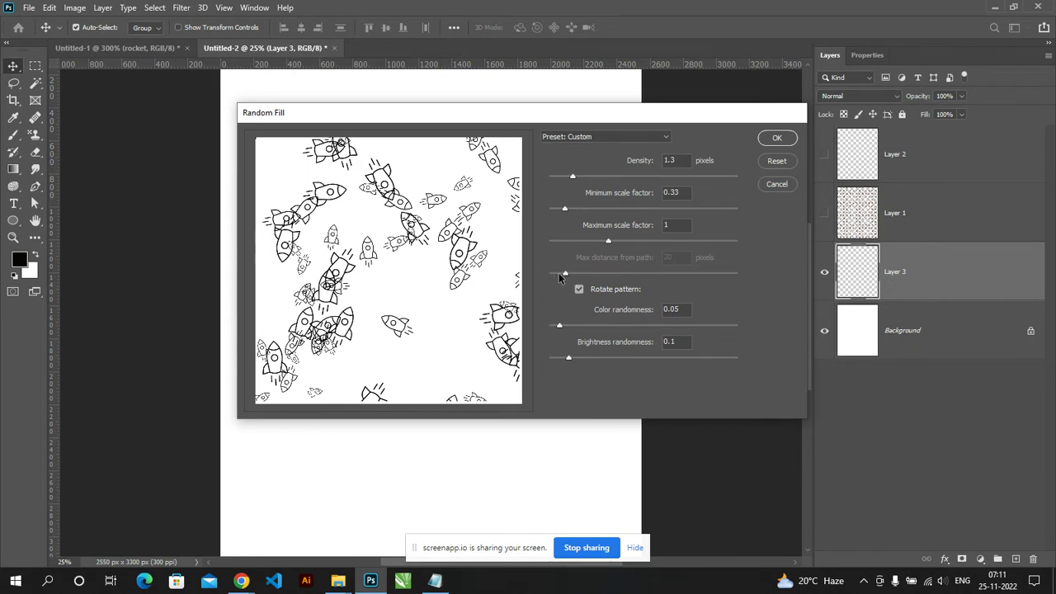
Step: Apply the scattered rocket Random Fill to Layer 3, inspect it, then undo it
left_click(784, 139)
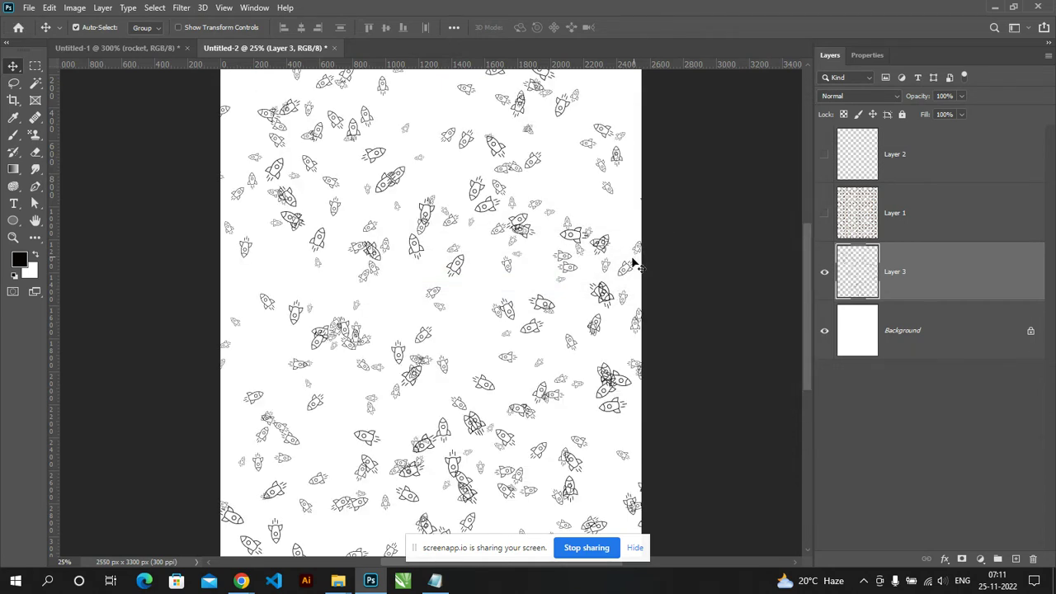
scroll(507, 266, "up", 3)
scroll(507, 266, "up", 2)
scroll(512, 270, "down", 1)
scroll(511, 270, "down", 2)
scroll(511, 270, "down", 1)
scroll(512, 270, "down", 1)
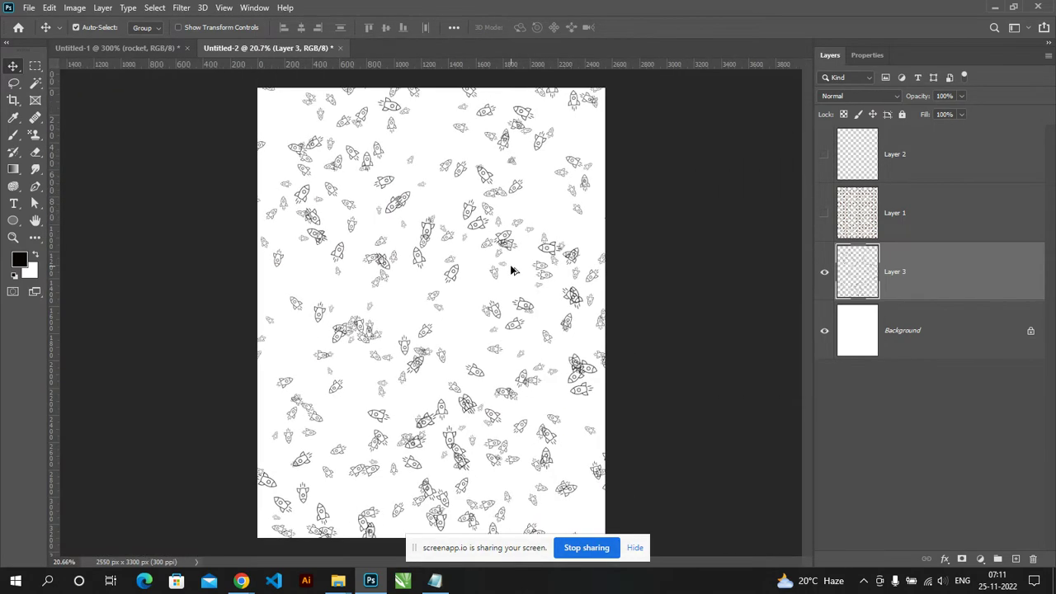
key("ctrl+z")
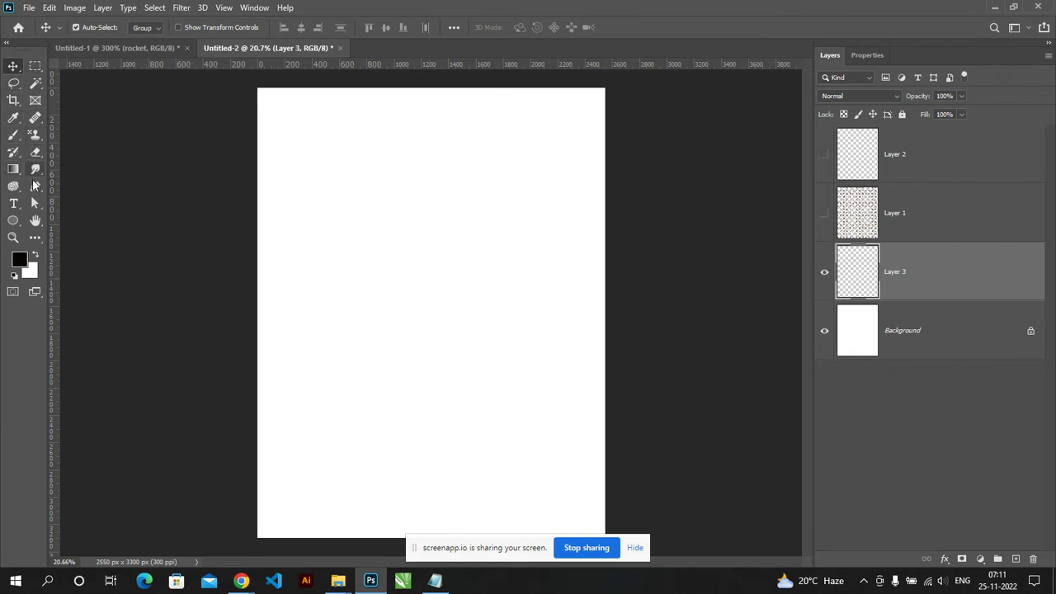
Step: Draw a closed rectangular pen path just inside the page edges
left_click(274, 100)
left_click(590, 100)
left_click(594, 527)
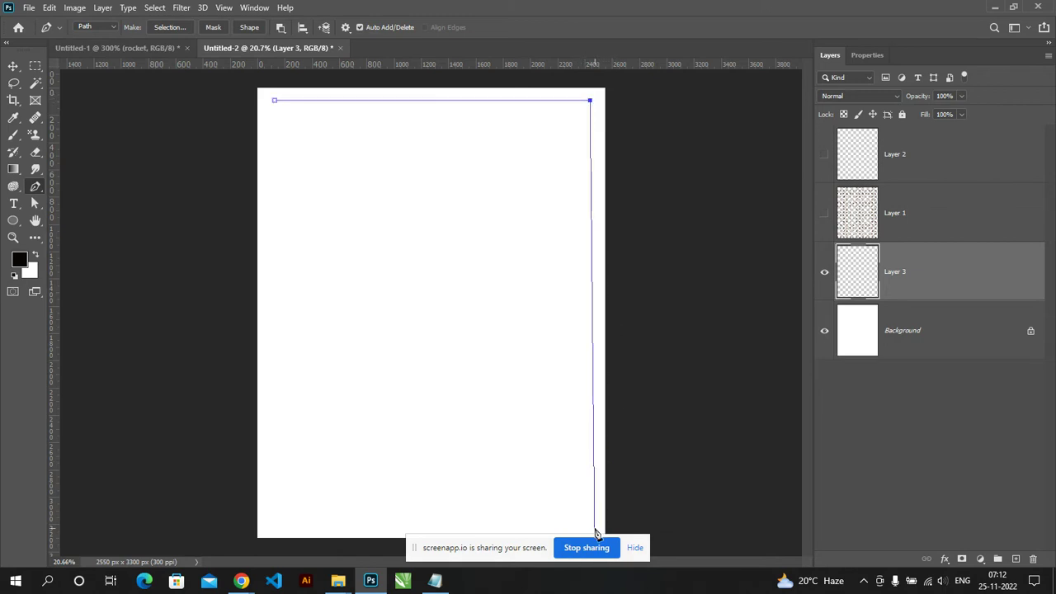
left_click(269, 523)
left_click(273, 101)
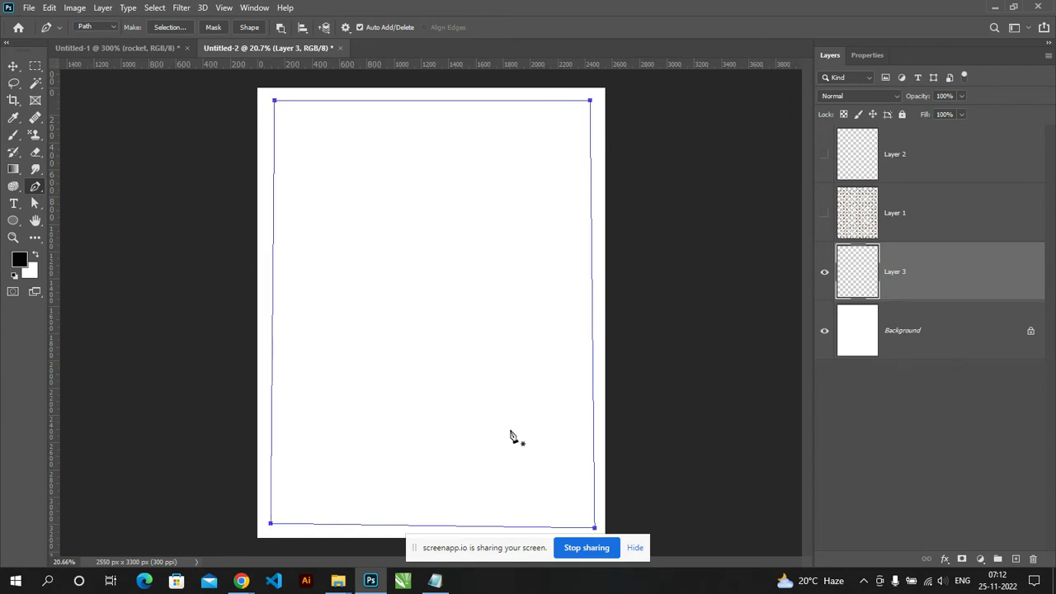
Step: Fill the path with the rocket pattern using the Place Along Path script
key("alt+e")
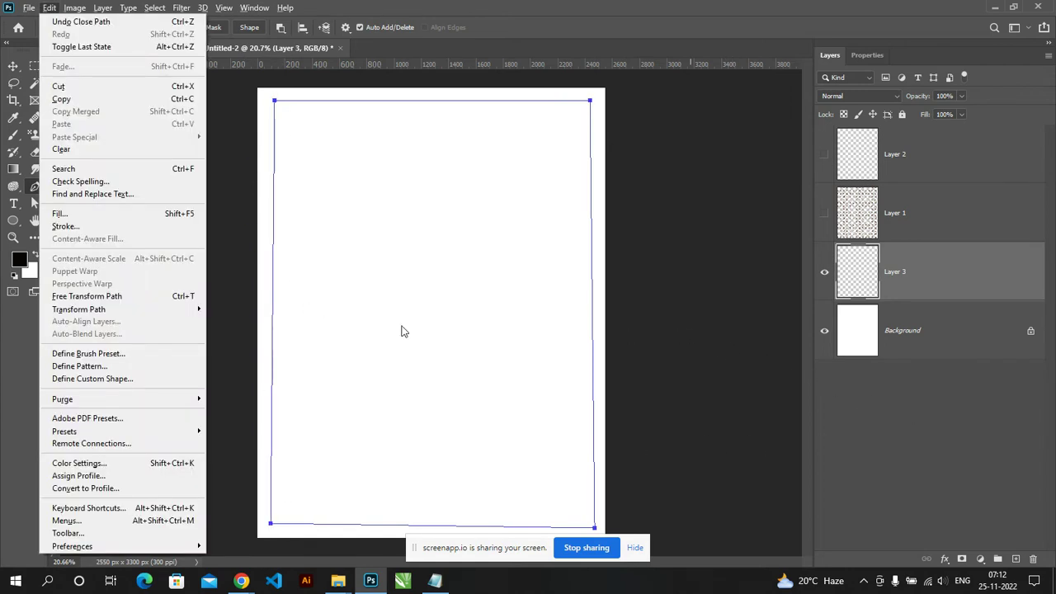
left_click(116, 216)
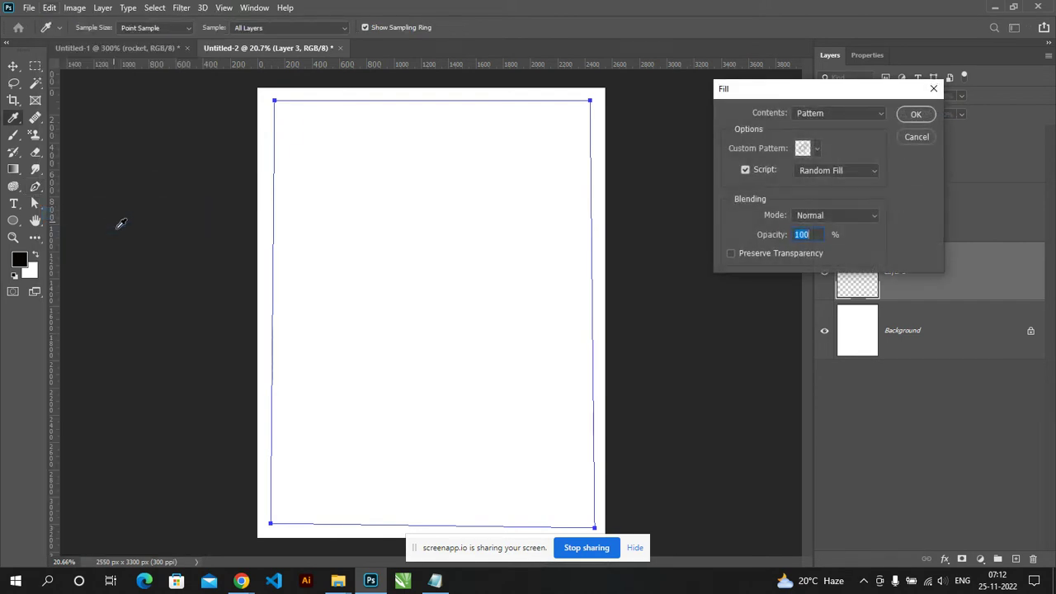
left_click(825, 170)
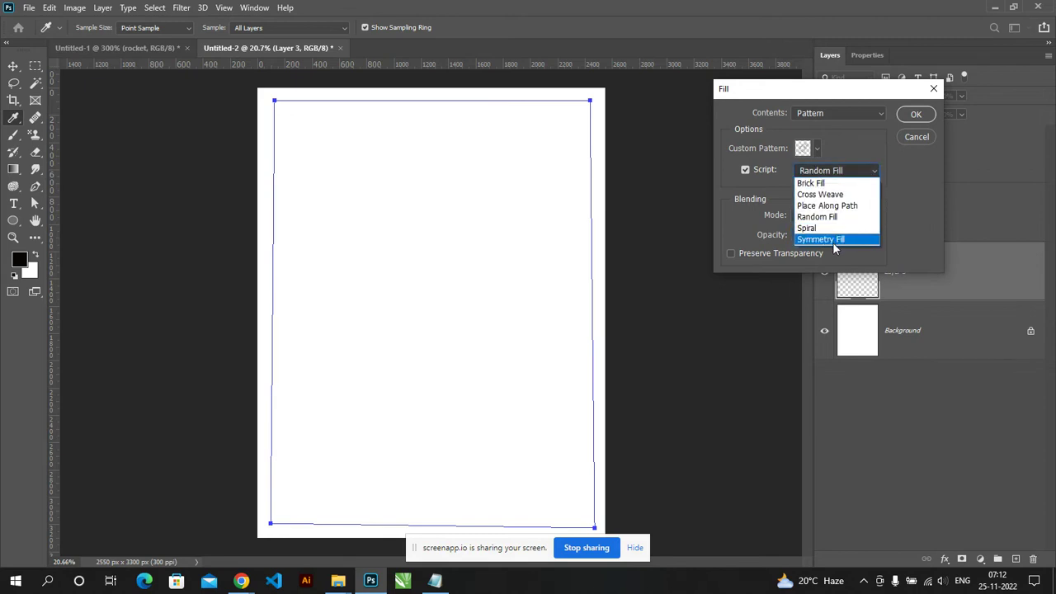
left_click(837, 209)
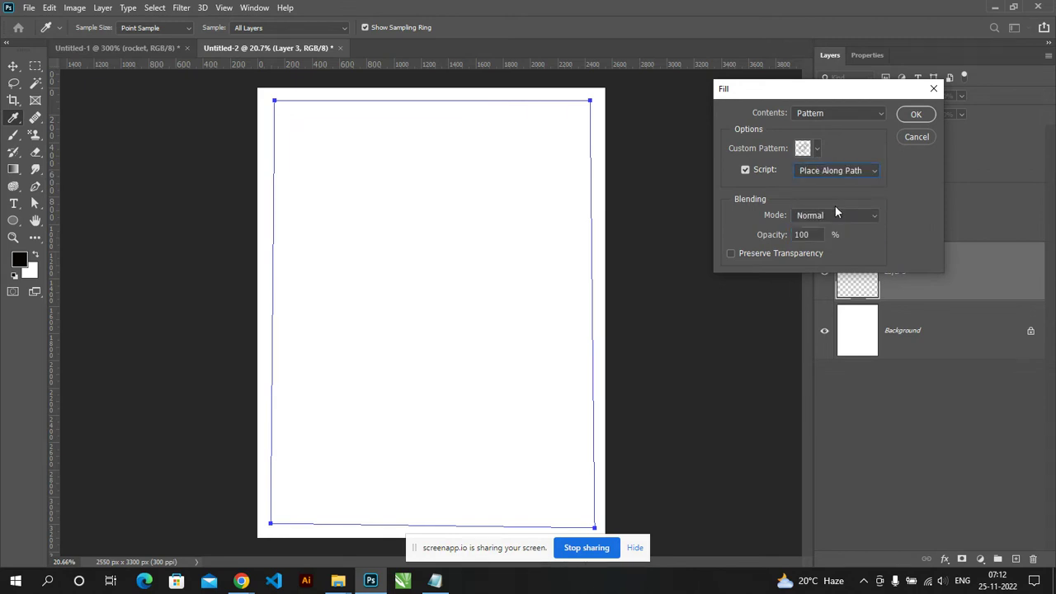
left_click(913, 113)
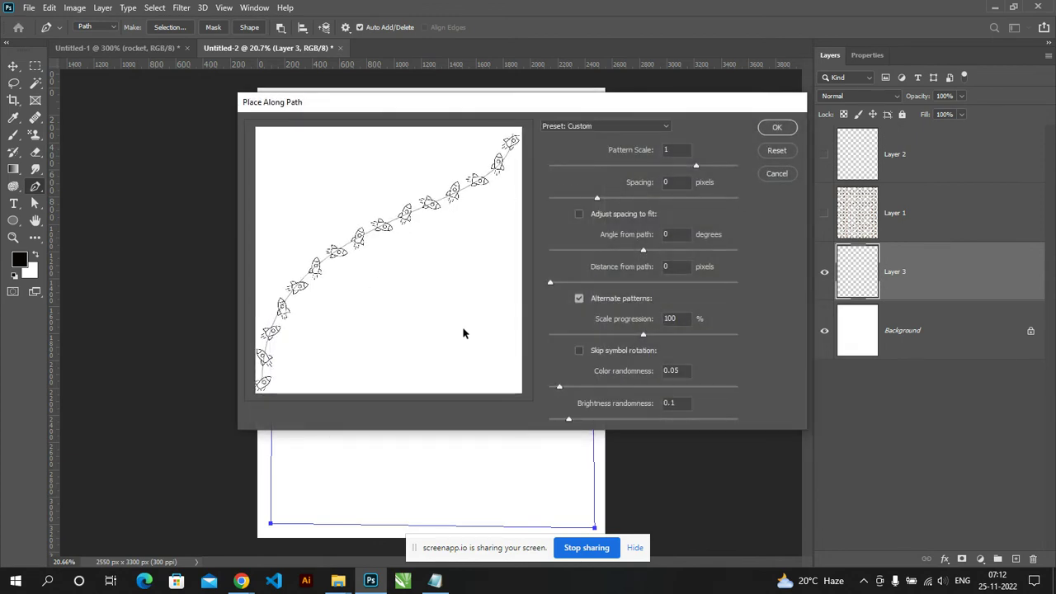
left_click(779, 128)
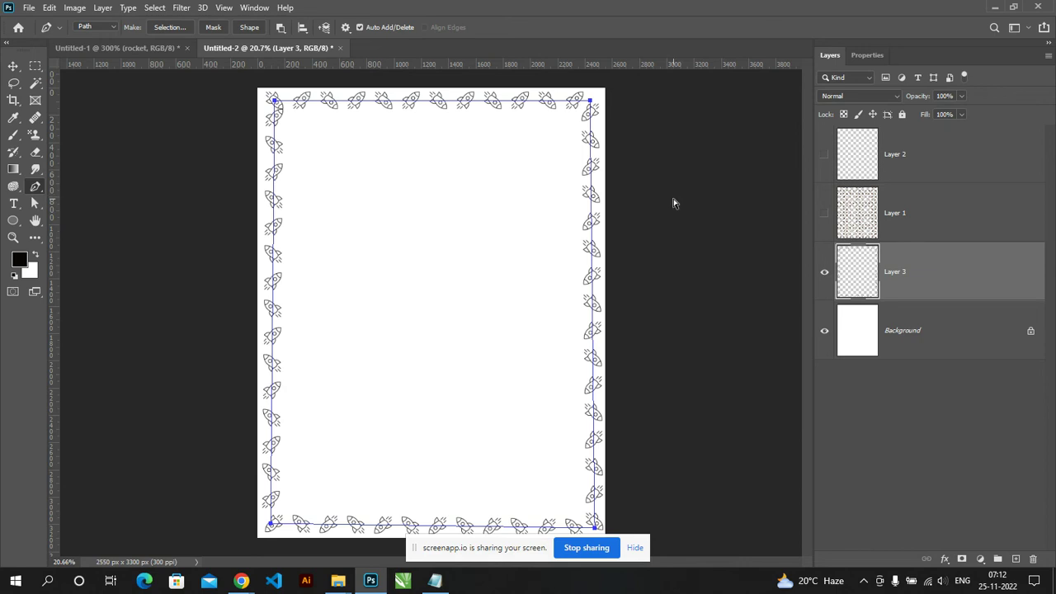
scroll(673, 203, "up", 1)
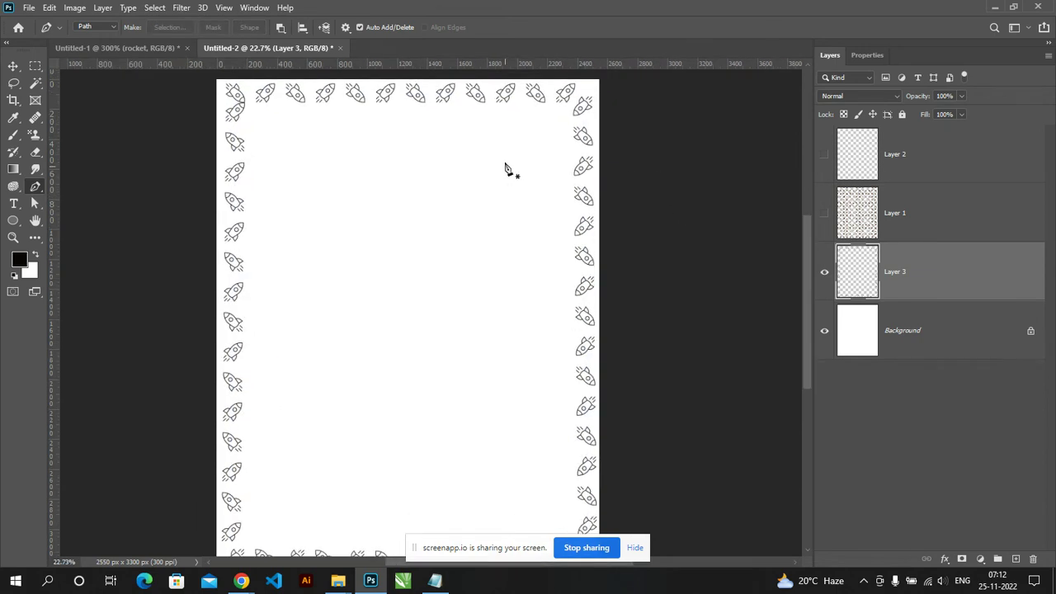
scroll(507, 169, "up", 4)
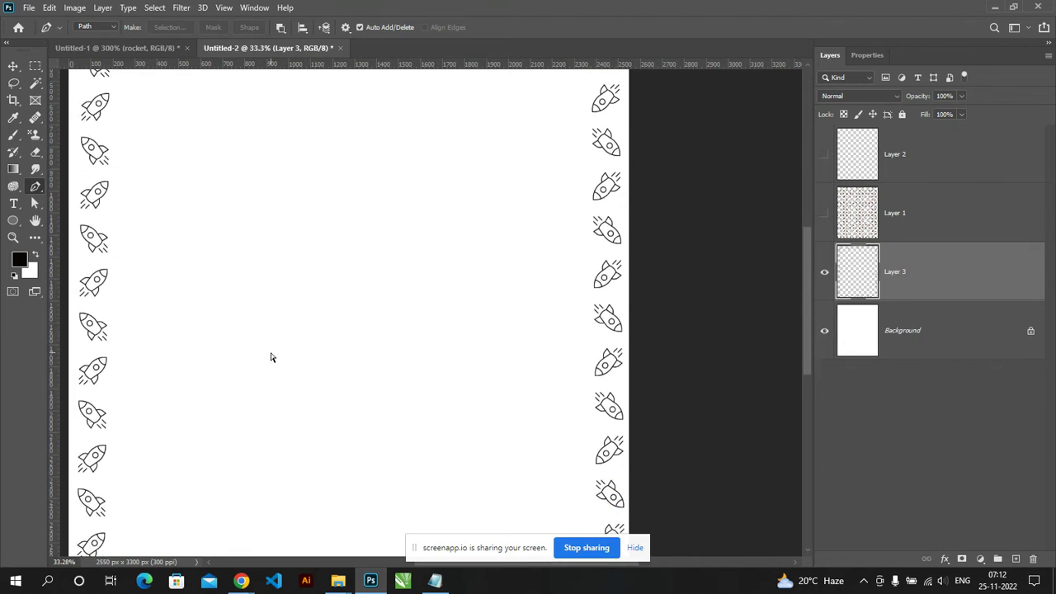
scroll(270, 357, "down", 5)
scroll(271, 358, "down", 2)
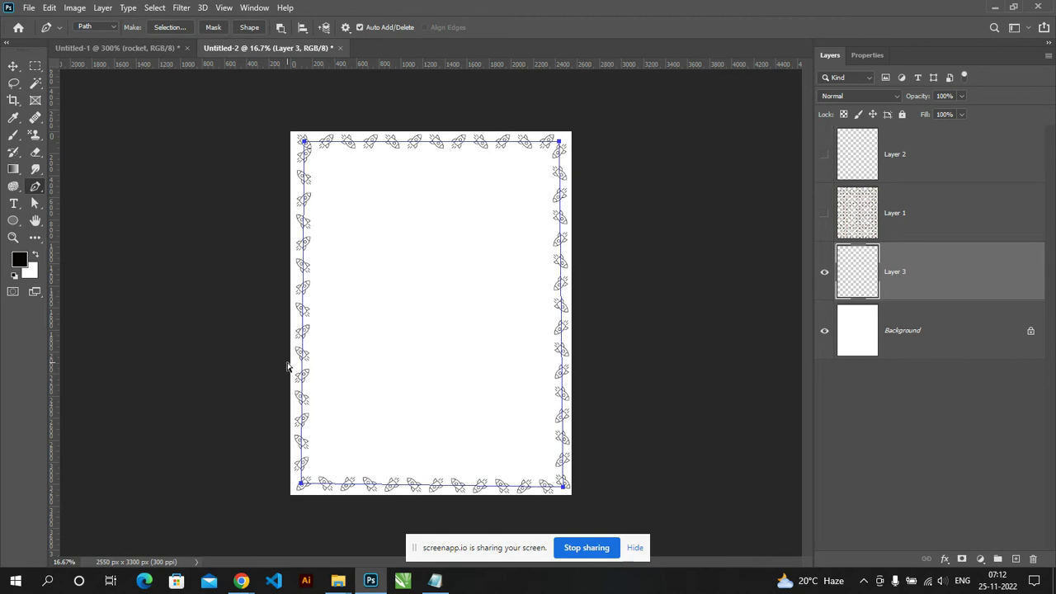
Step: Redo the Place Along Path rocket fill with Angle from path 39 and Spacing 177 pixels
key("alt+e")
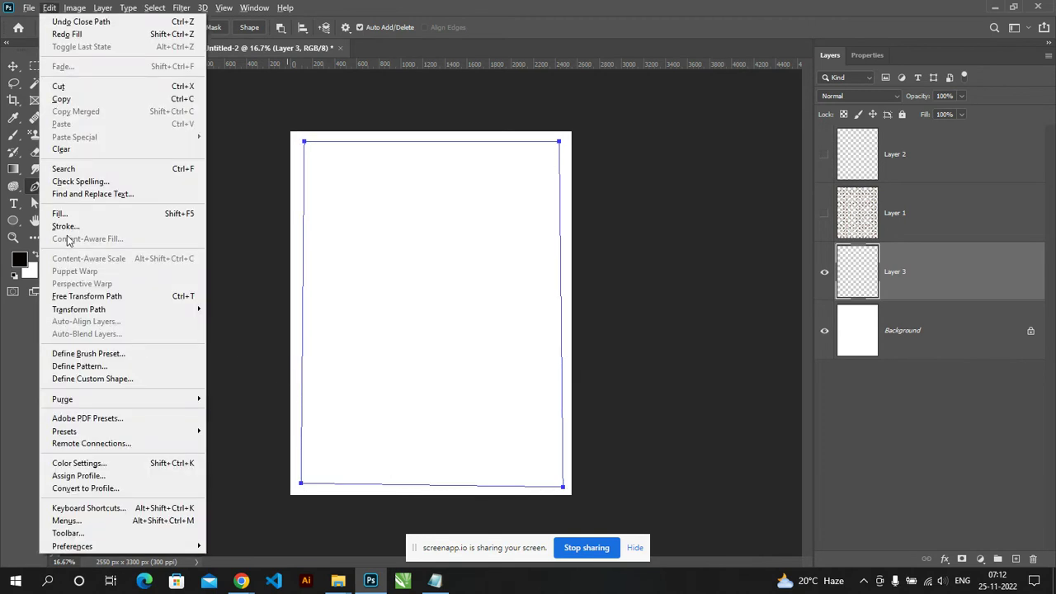
left_click(73, 218)
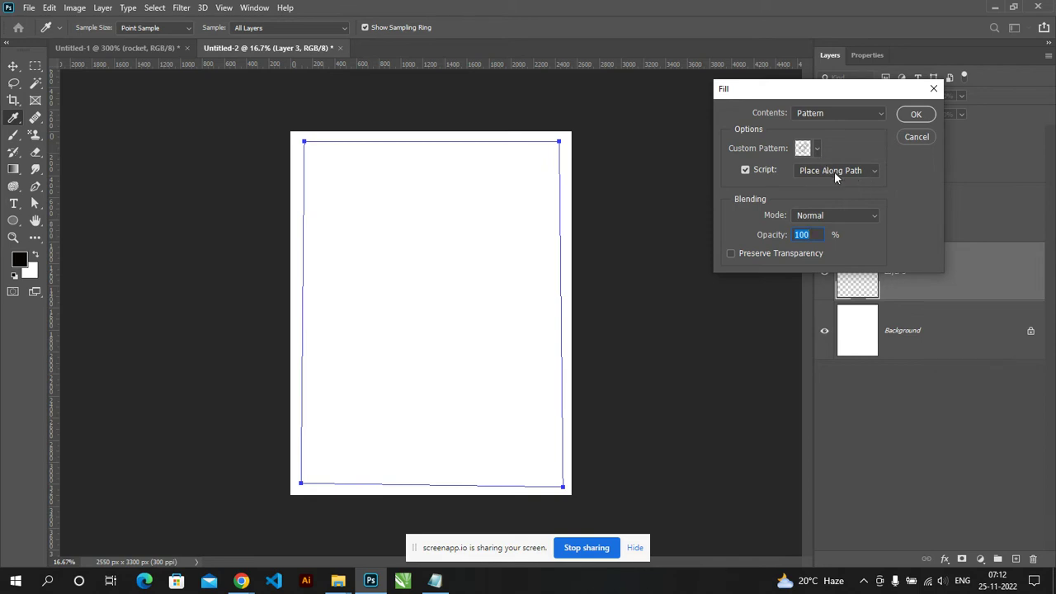
left_click(815, 153)
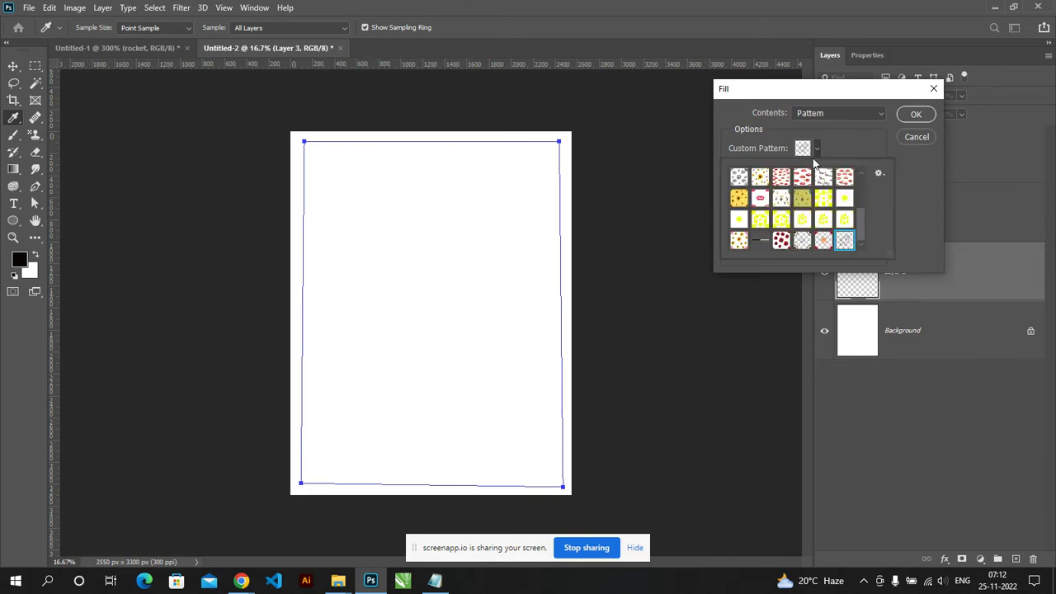
left_click(819, 151)
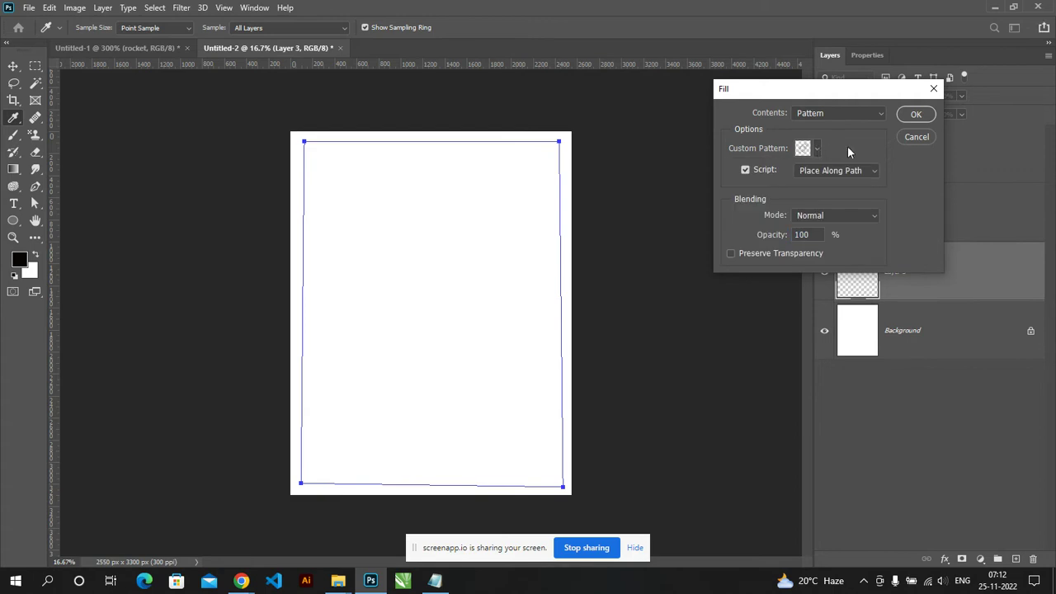
left_click(916, 114)
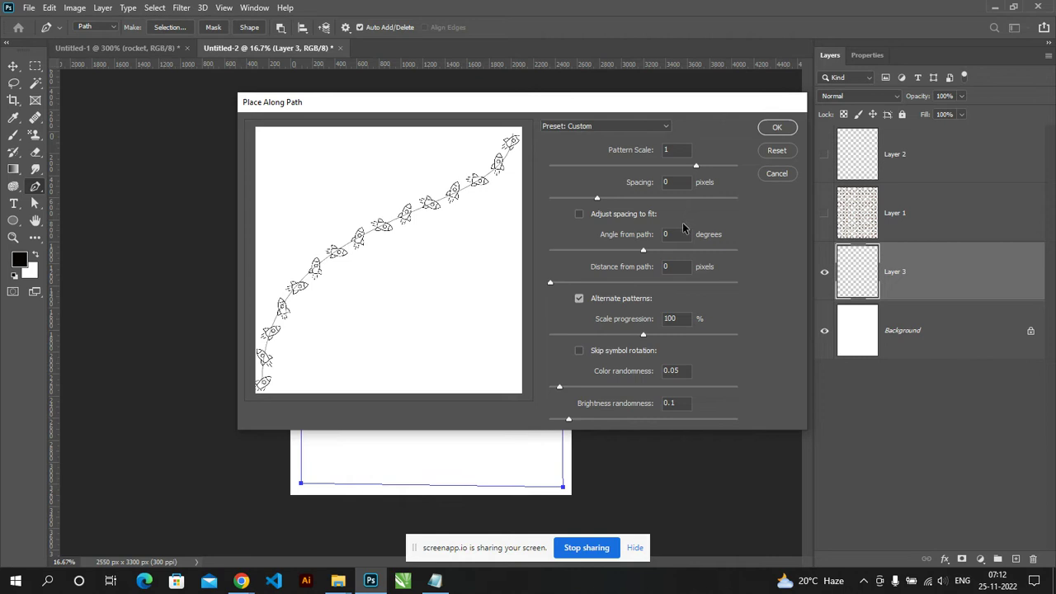
left_click_drag(646, 252, 656, 252)
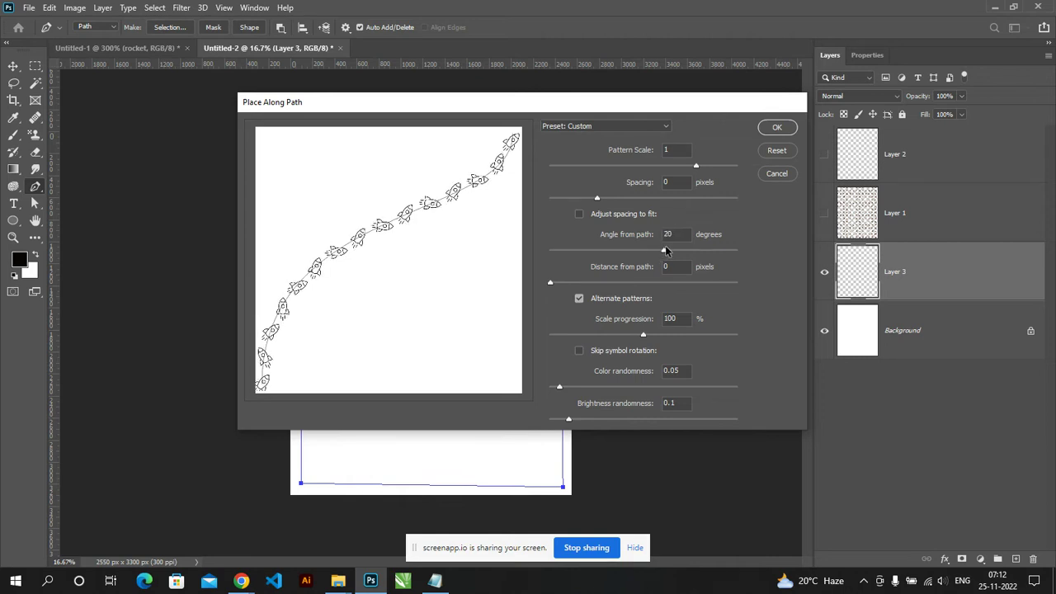
left_click_drag(683, 245, 685, 245)
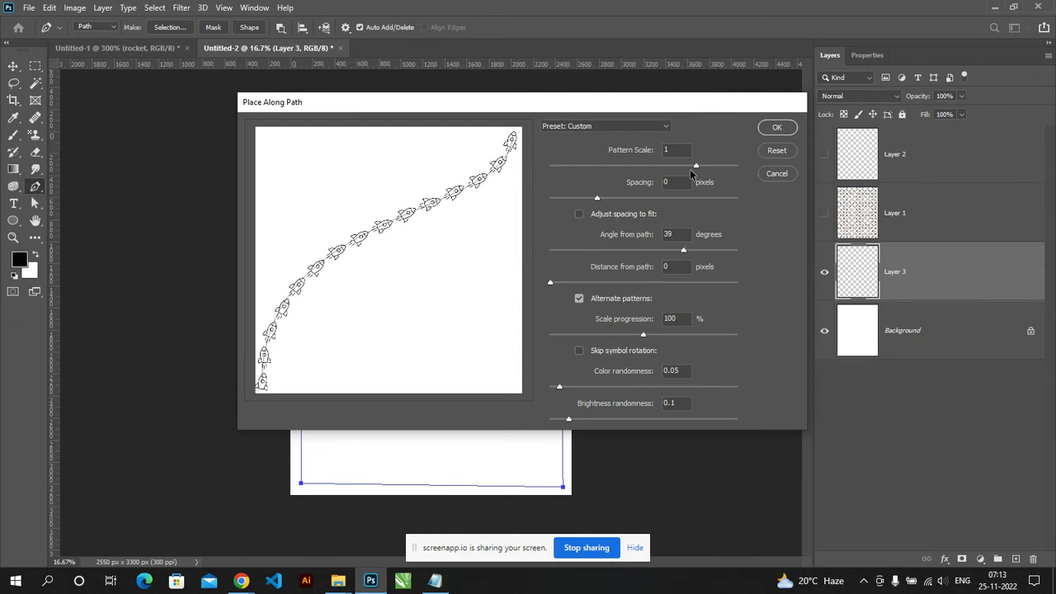
left_click_drag(597, 200, 598, 200)
left_click_drag(637, 198, 638, 198)
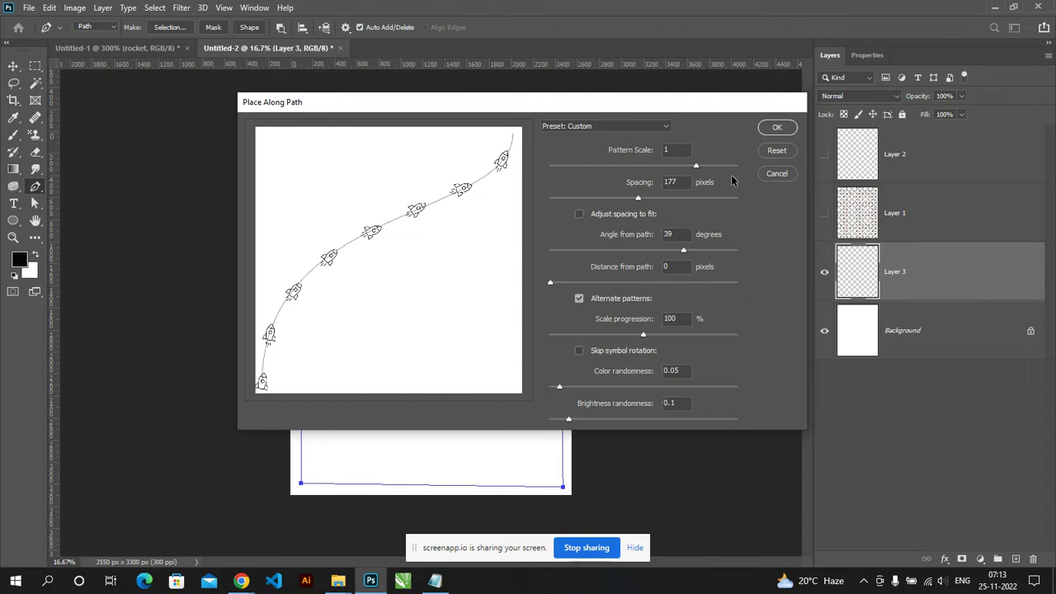
left_click(777, 128)
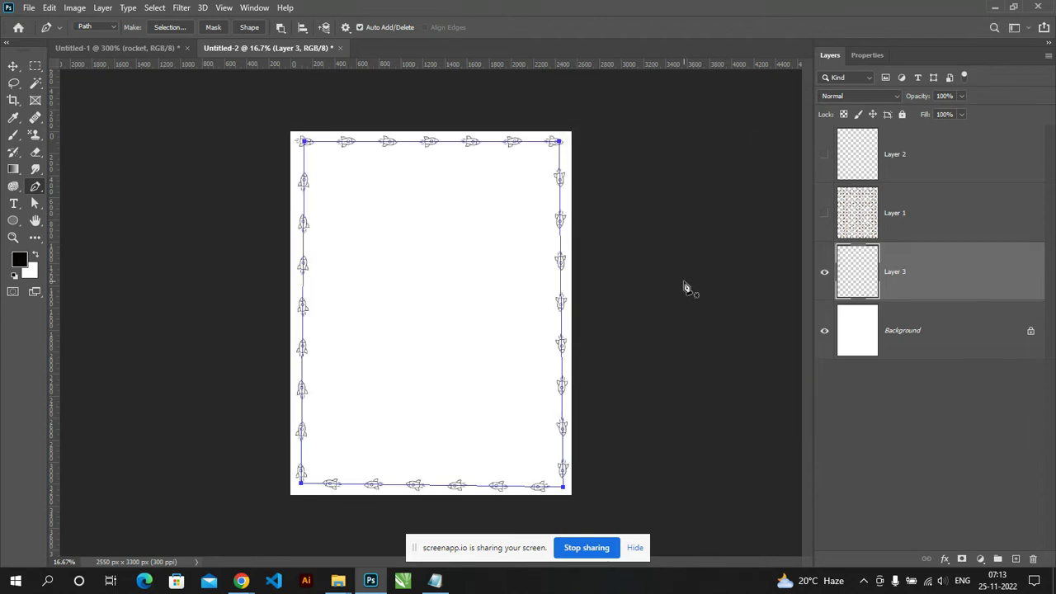
Step: Hide the path outline and zoom in and out to check the rocket border
key("Escape")
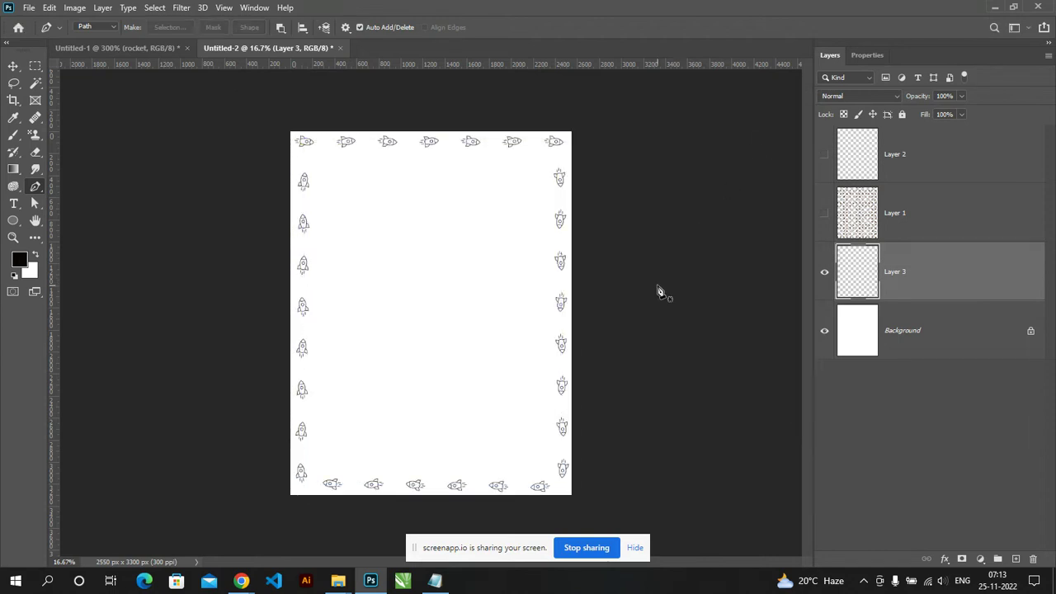
key("ctrl+plus")
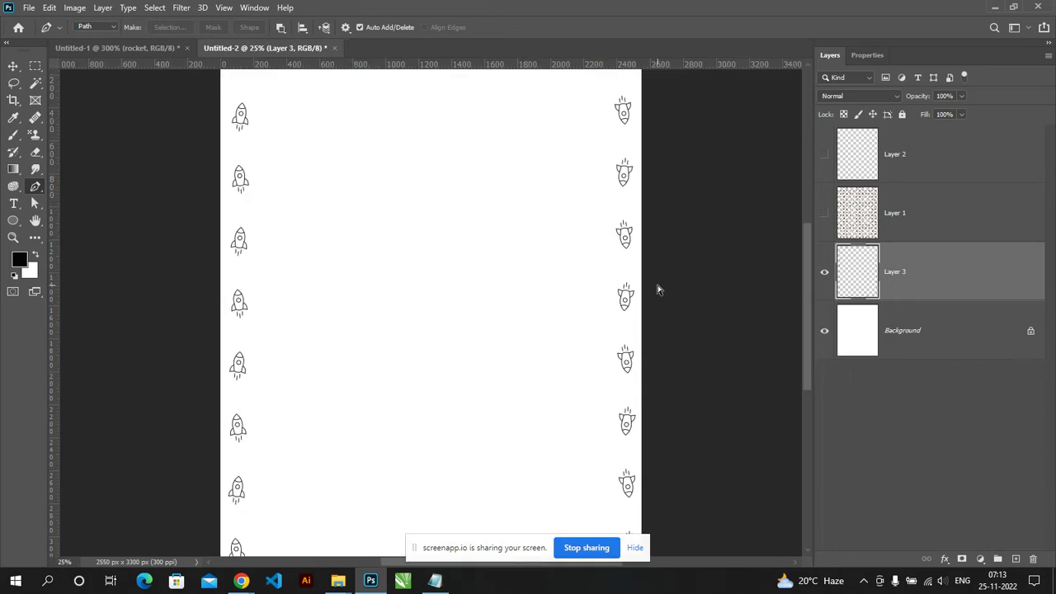
key("ctrl+minus")
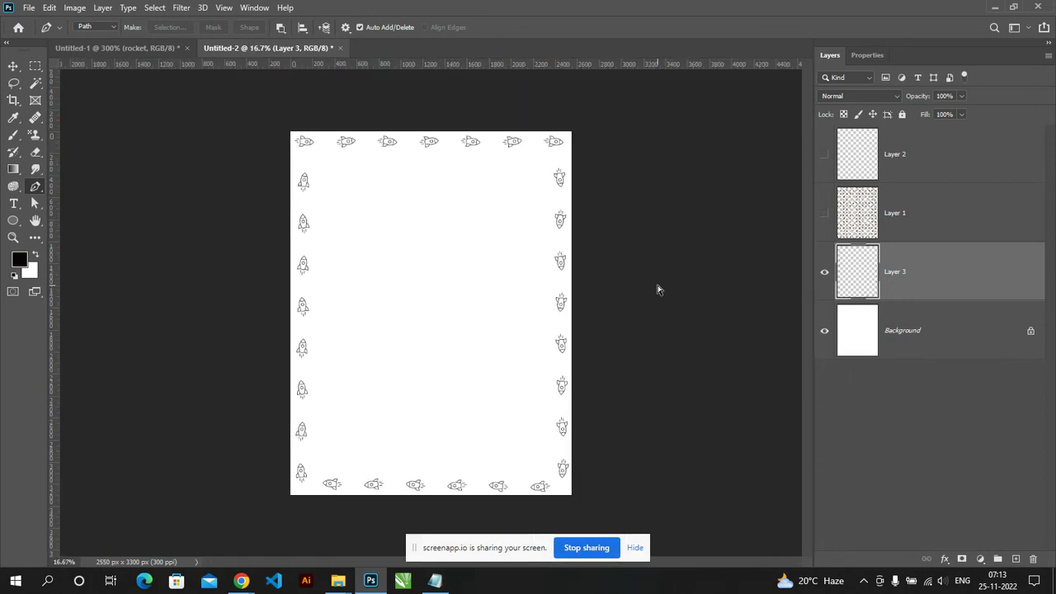
key("ctrl+plus")
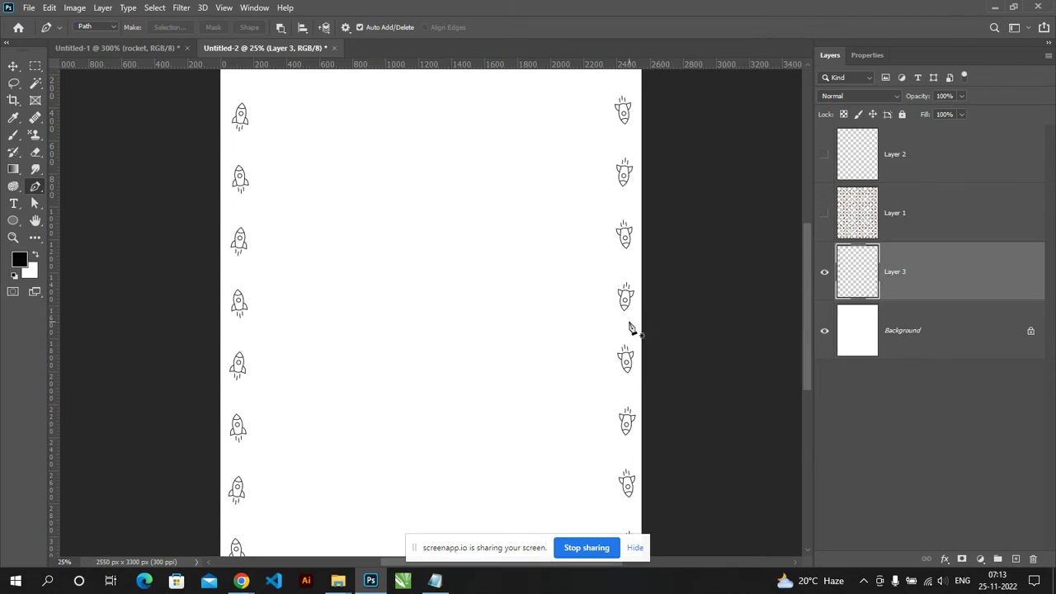
key("ctrl+a")
key("ctrl+d")
key("ctrl+d")
key("ctrl+minus")
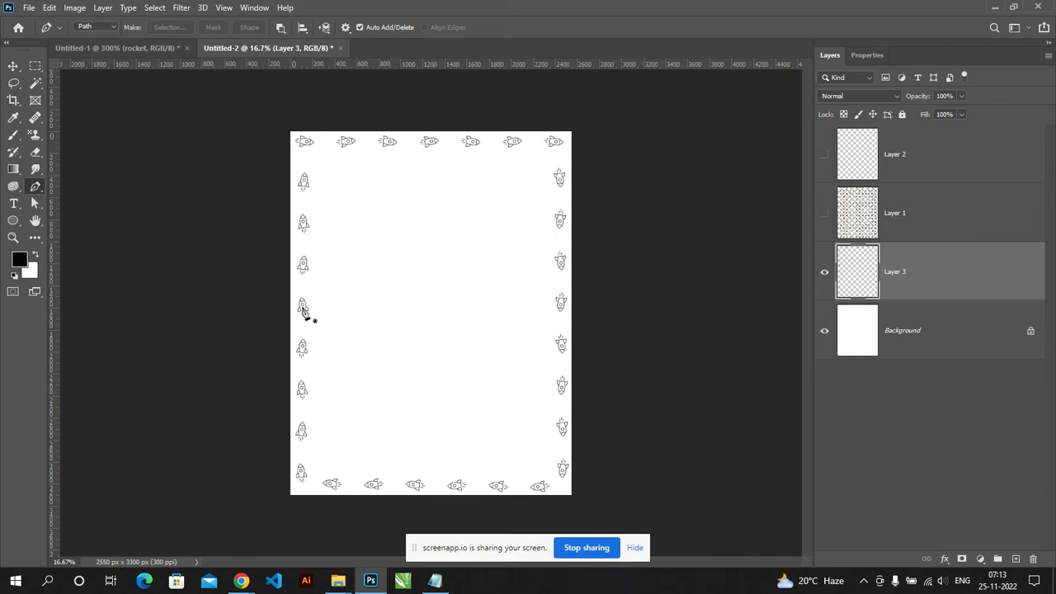
Step: Open and close the Edit menu, then switch over to Chrome
left_click(48, 7)
left_click(300, 310)
key("alt+Tab")
key("alt+Tab")
key("alt+Tab")
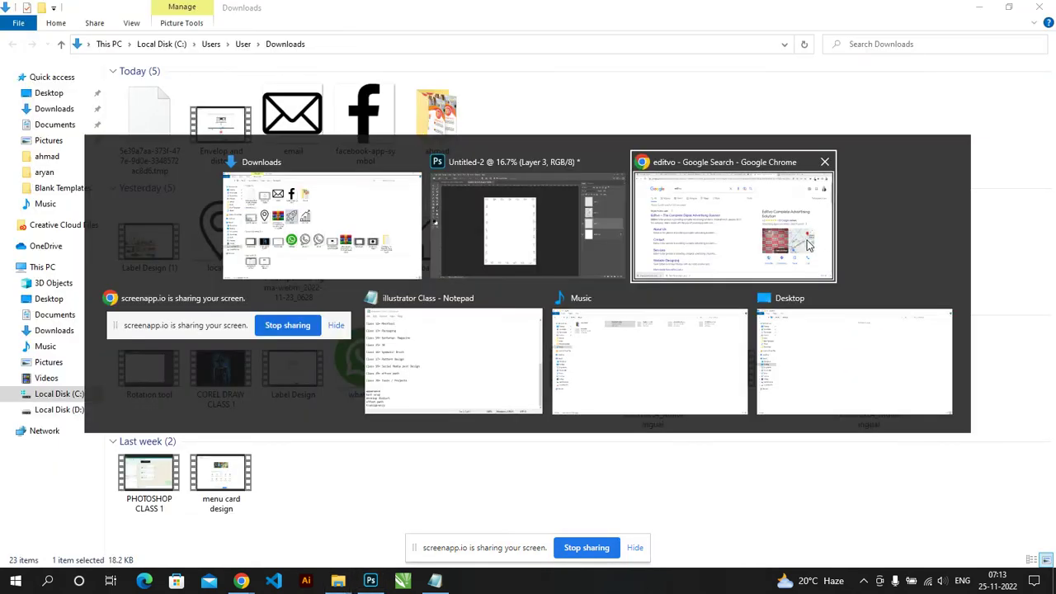
Step: Search Google for 'dress' and show the image results
left_click(321, 89)
key("ctrl+a")
type("dr")
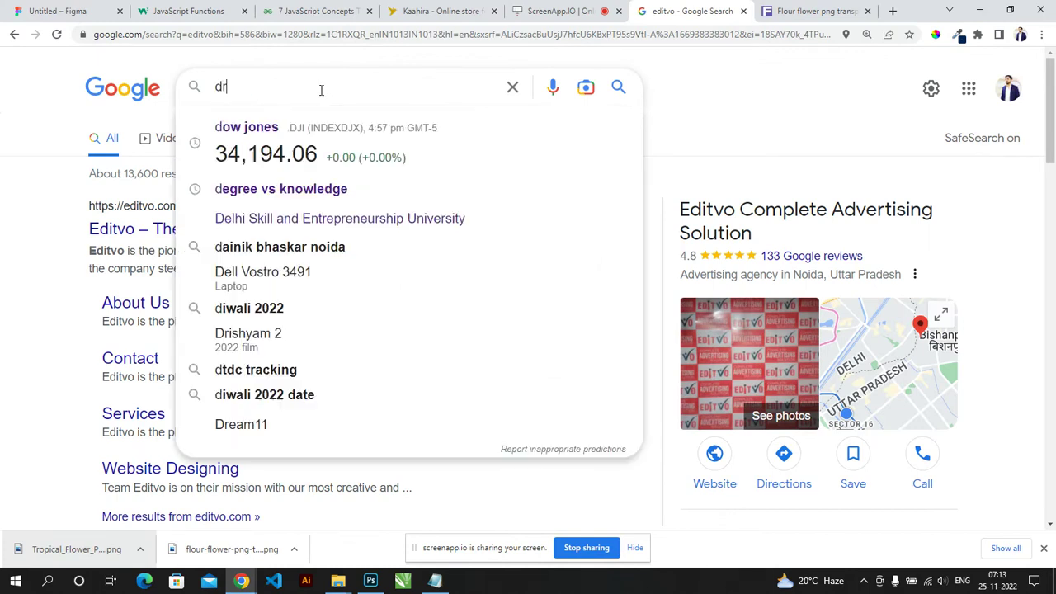
type("ess")
key("Return")
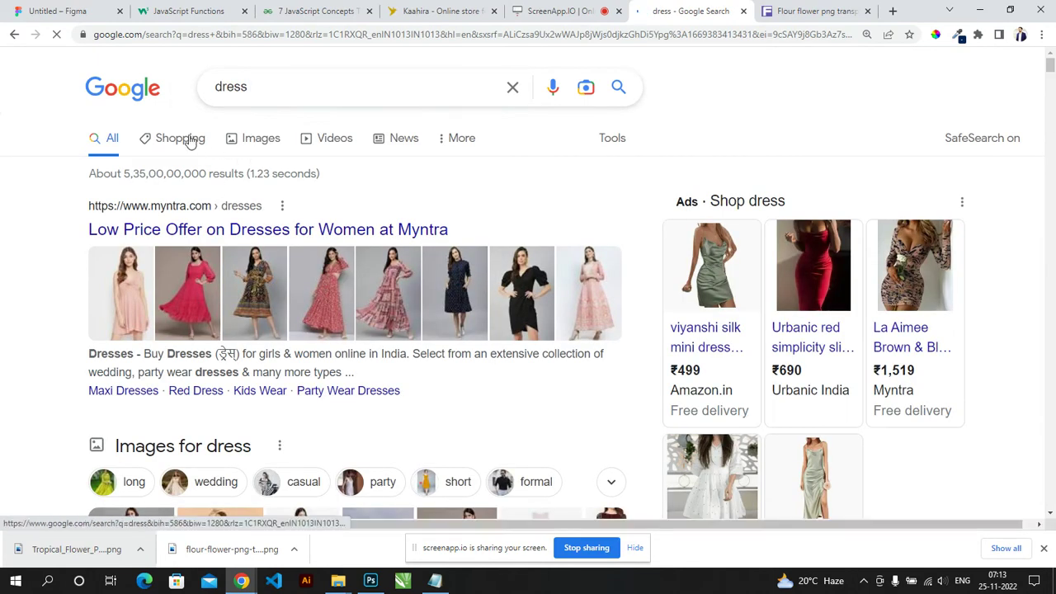
left_click(187, 140)
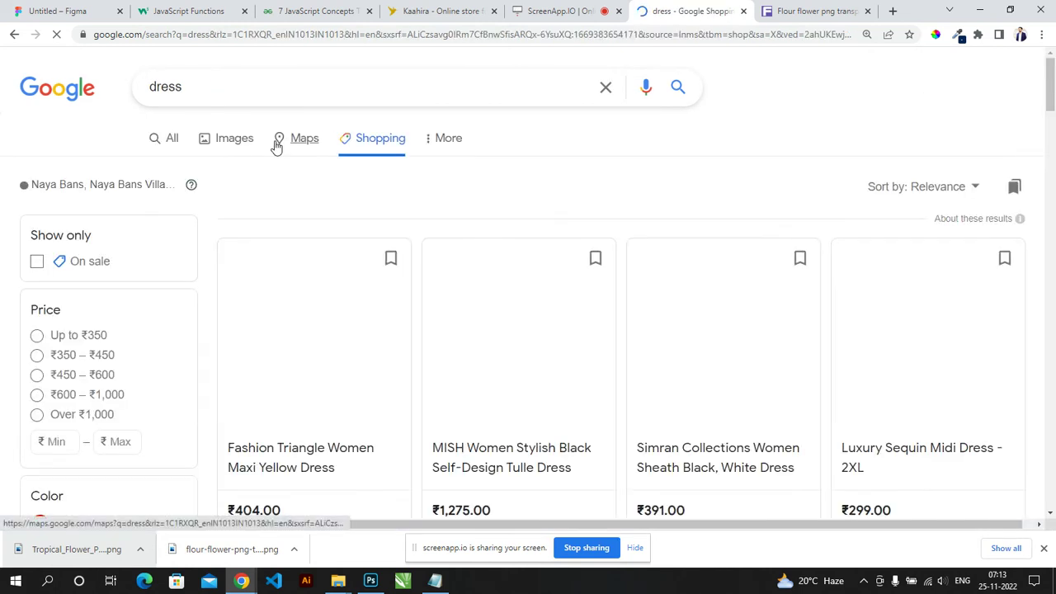
left_click(240, 140)
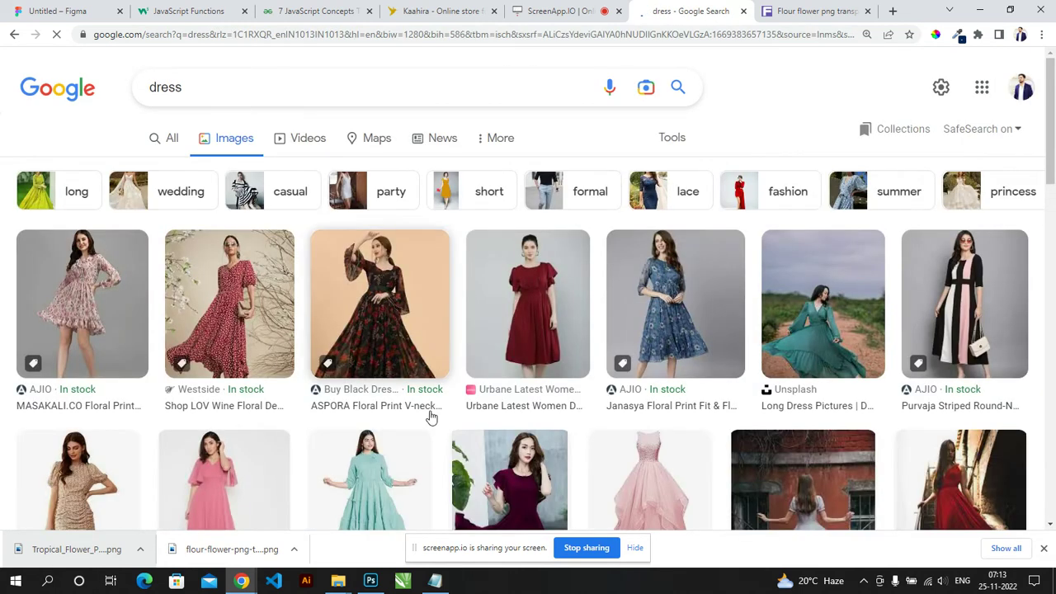
Step: Open the pink gown image in a new tab and view it
scroll(756, 283, "down", 1)
left_click(684, 440)
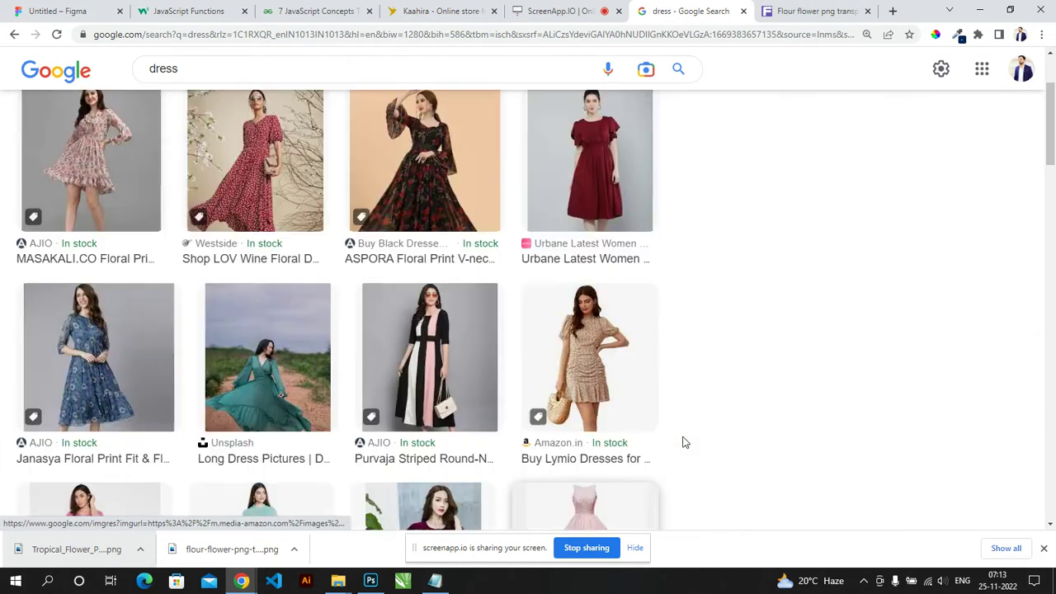
right_click(842, 256)
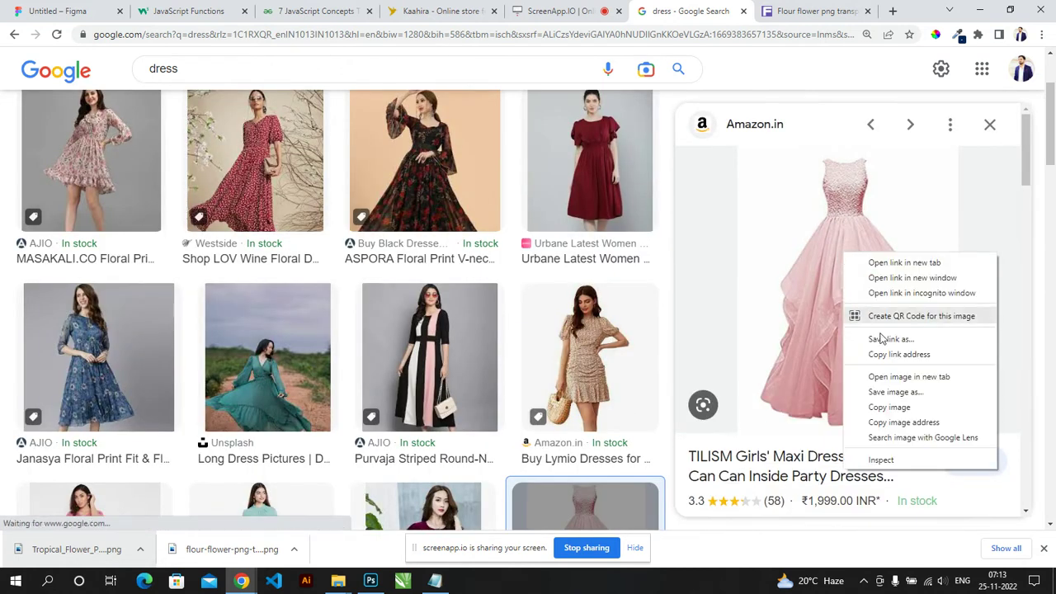
left_click(911, 378)
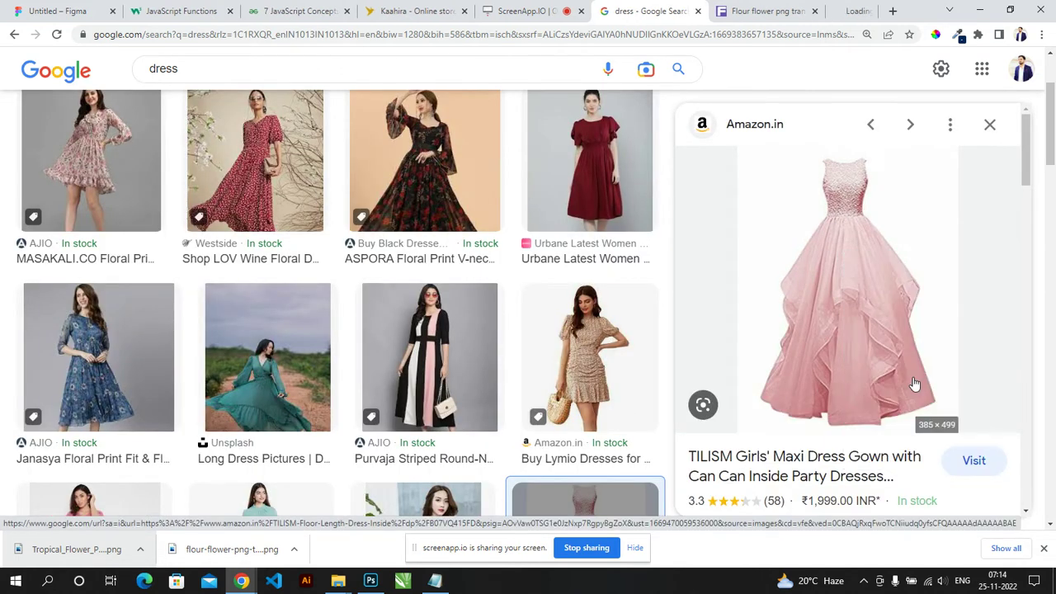
left_click(711, 22)
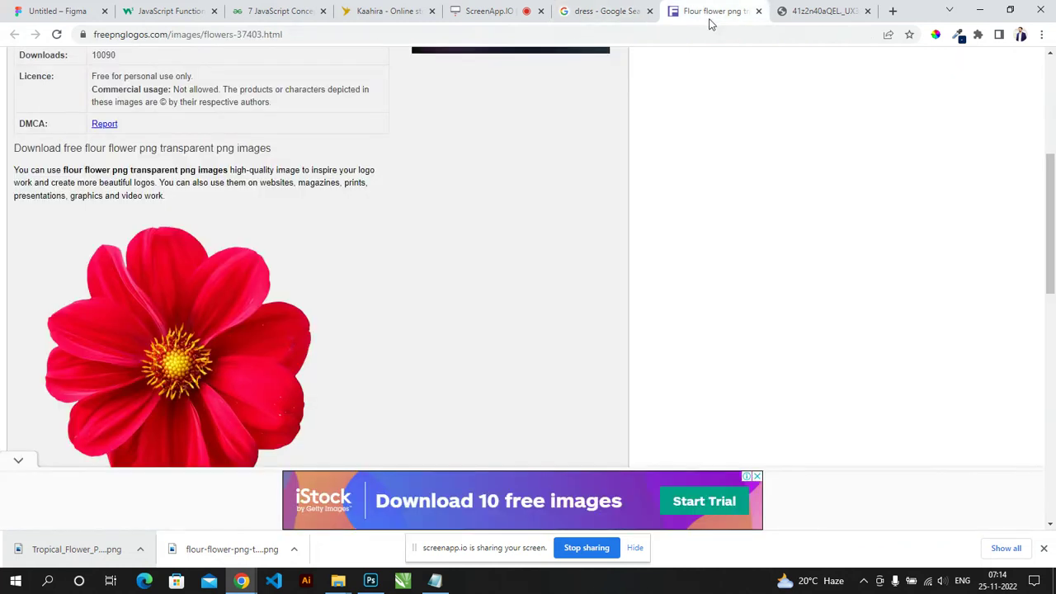
left_click(813, 10)
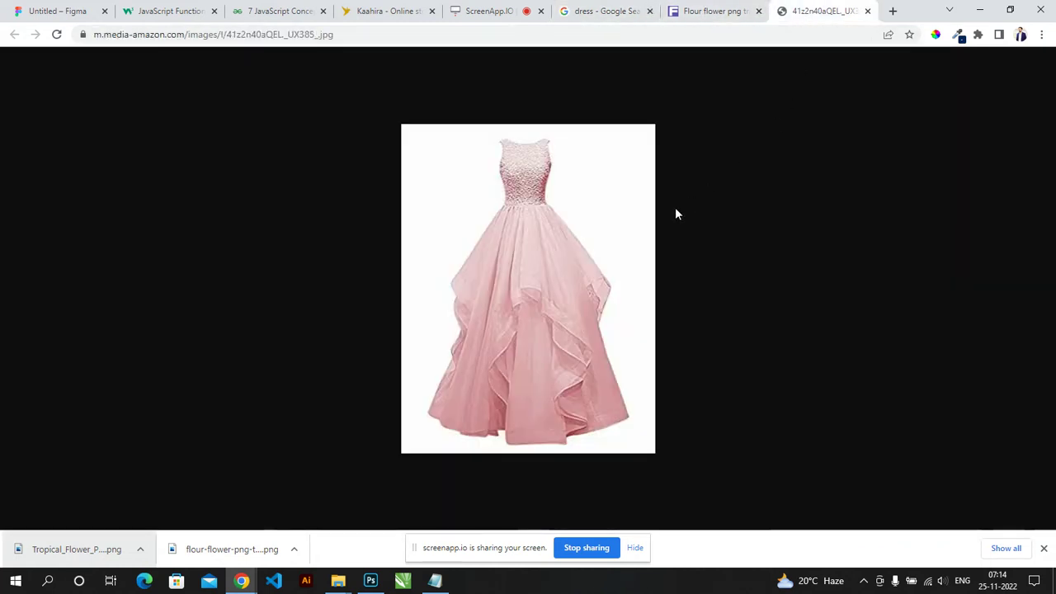
Step: Open the pink A-line maxi dress image full size in a new tab and copy it
left_click(603, 11)
scroll(420, 377, "down", 2)
scroll(420, 376, "down", 2)
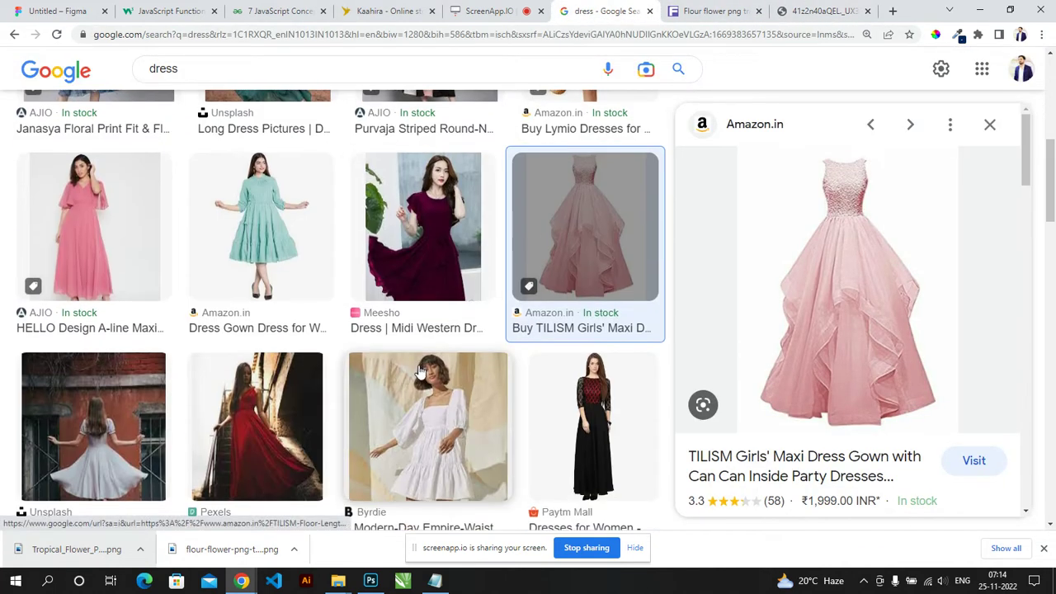
left_click(99, 236)
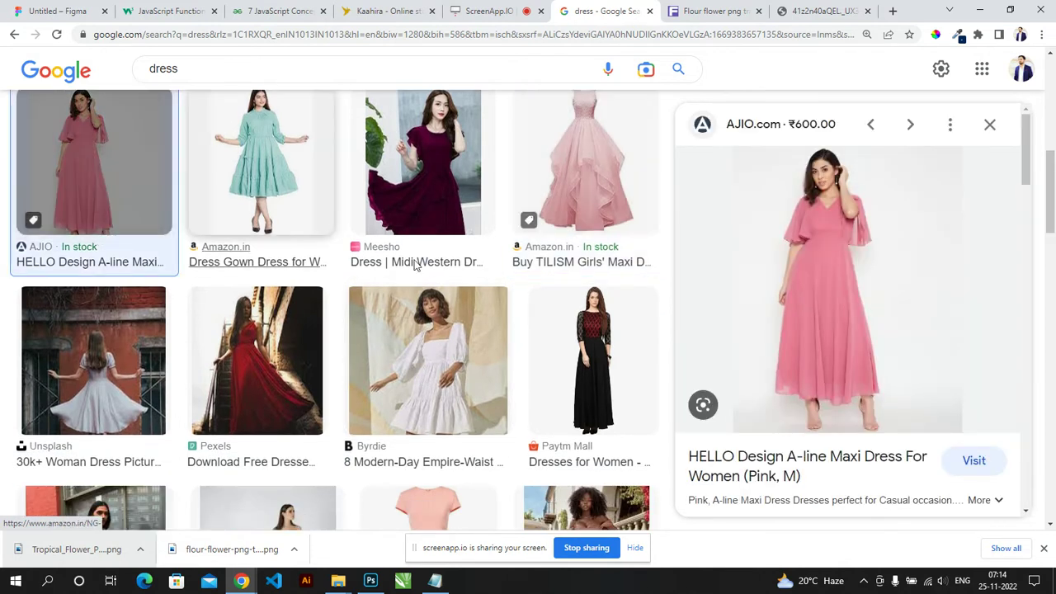
scroll(431, 297, "down", 4)
scroll(455, 372, "down", 1)
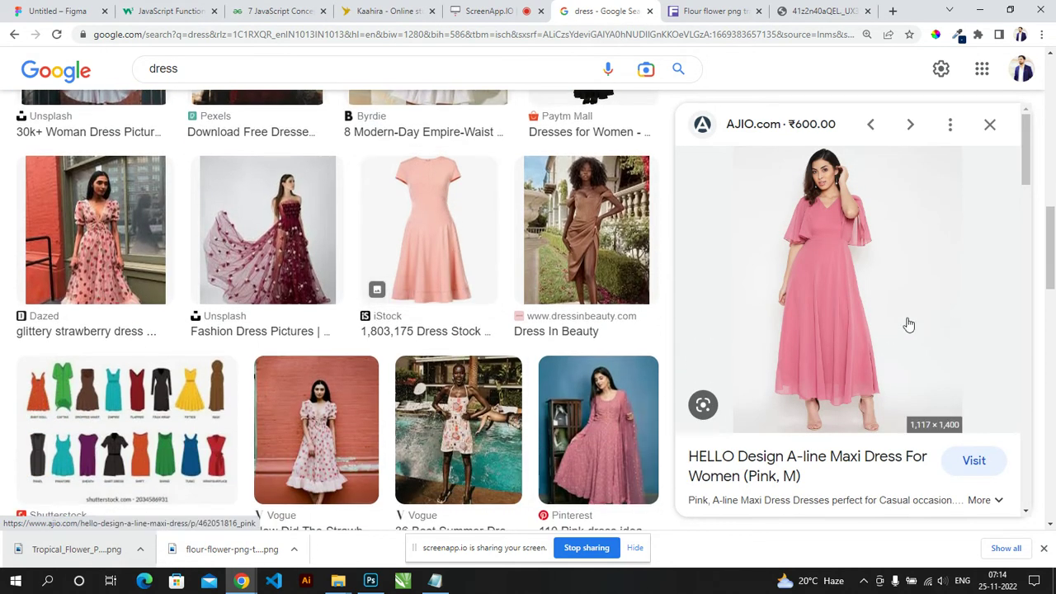
right_click(861, 302)
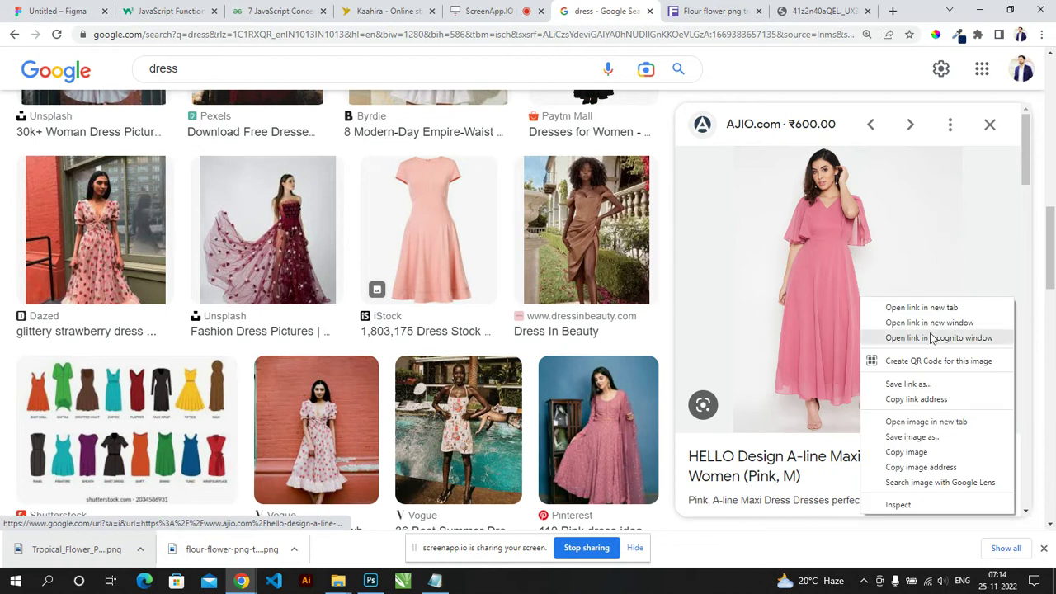
left_click(926, 422)
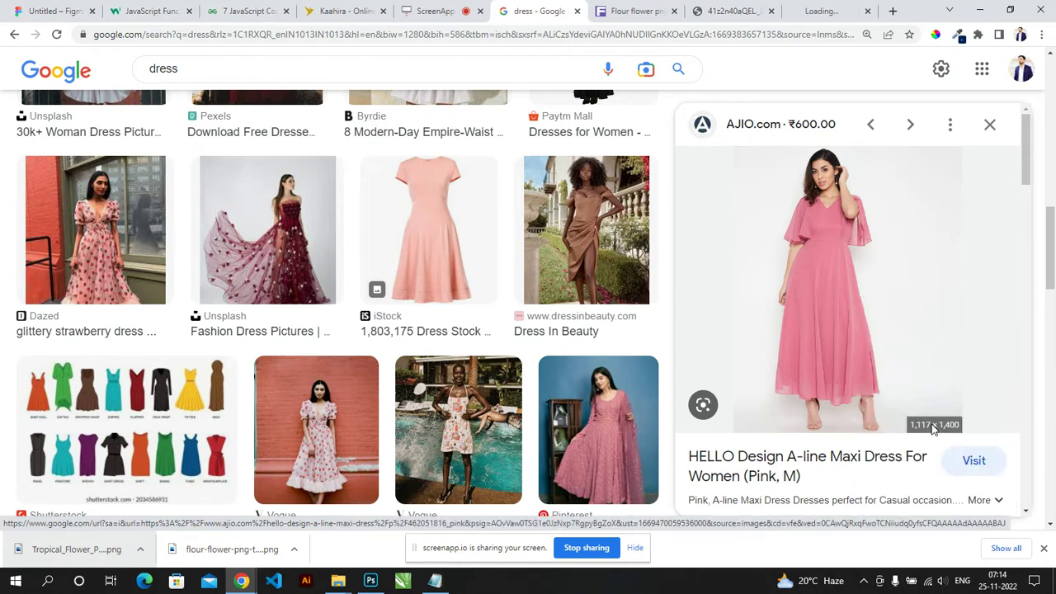
left_click(808, 15)
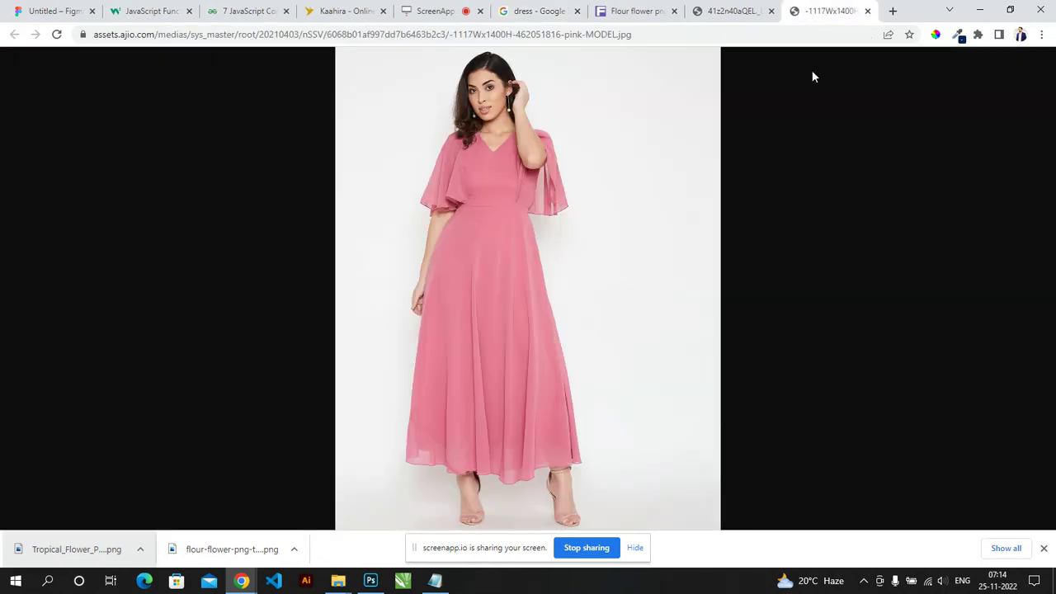
right_click(436, 223)
left_click(493, 266)
Step: Paste the pink dress as Layer 4 and scale it to about 251% to cover the page
key("alt+Tab")
key("alt+Tab")
key("alt+Tab")
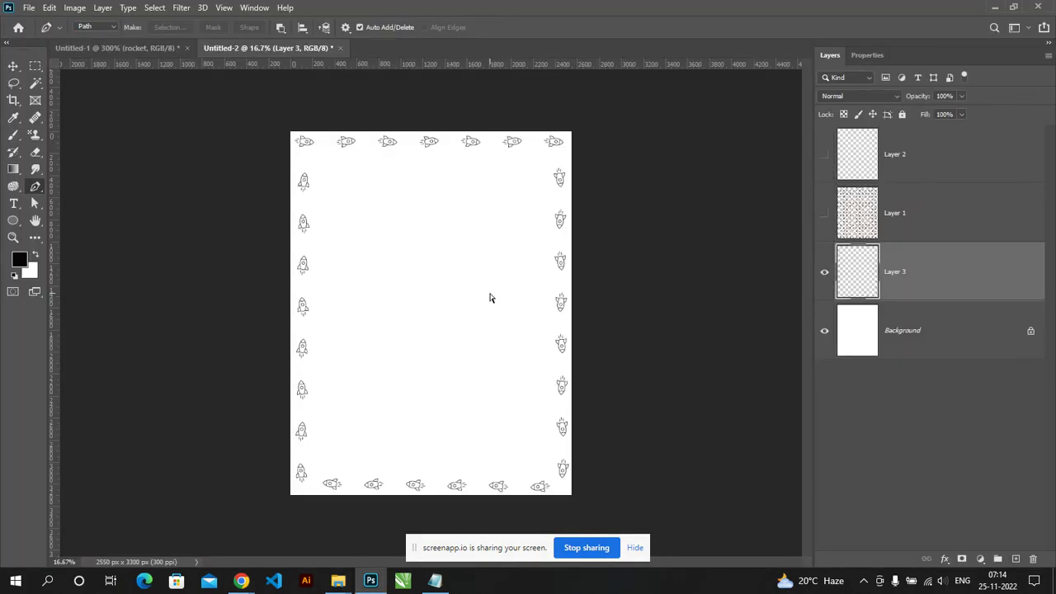
key("ctrl+v")
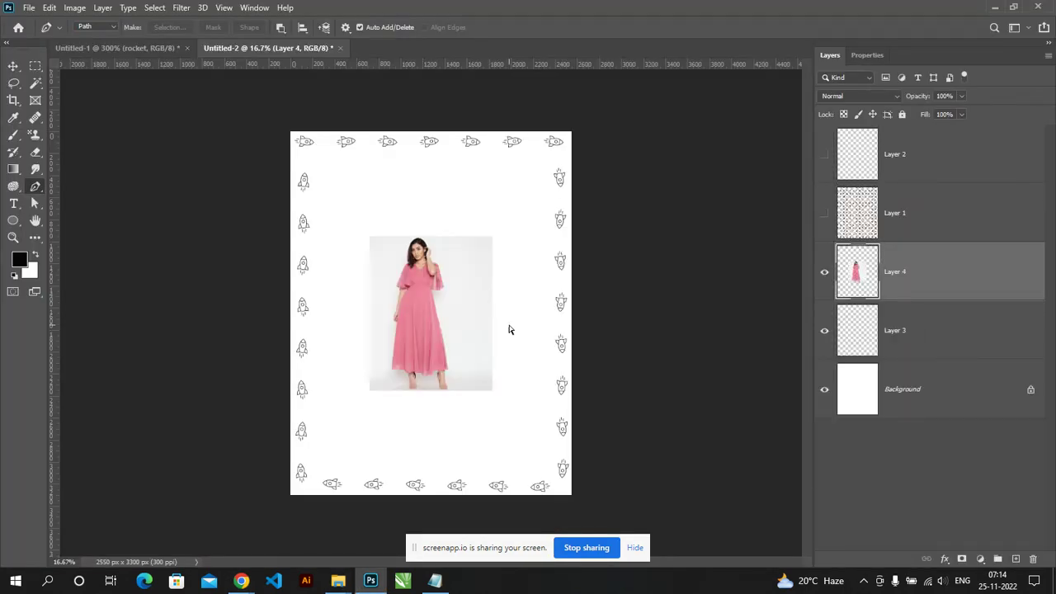
key("ctrl+t")
left_click_drag(493, 393, 585, 506)
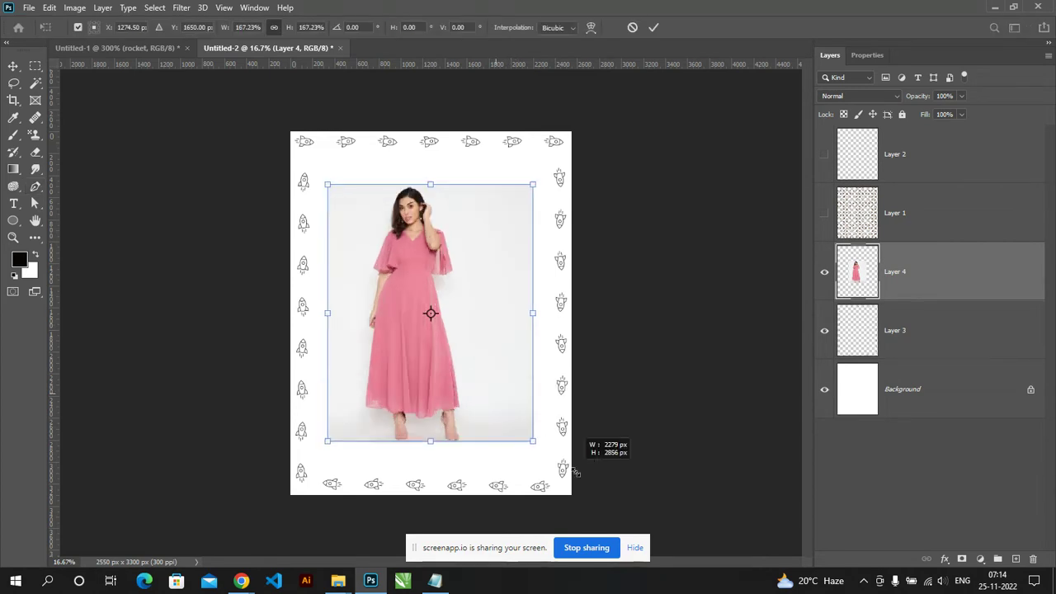
left_click_drag(503, 432, 504, 431)
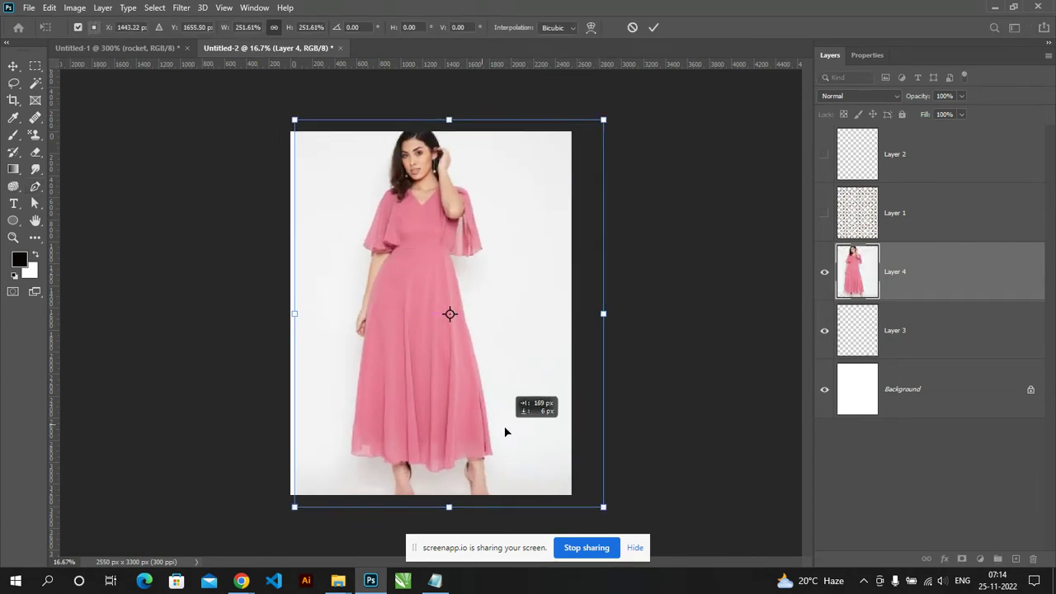
key("Return")
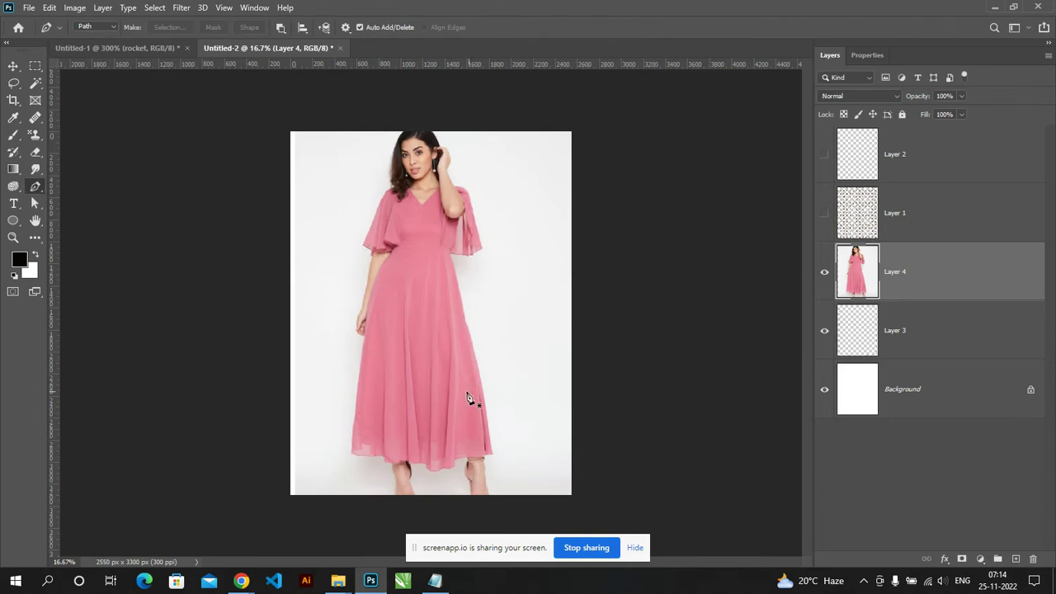
key("ctrl+plus")
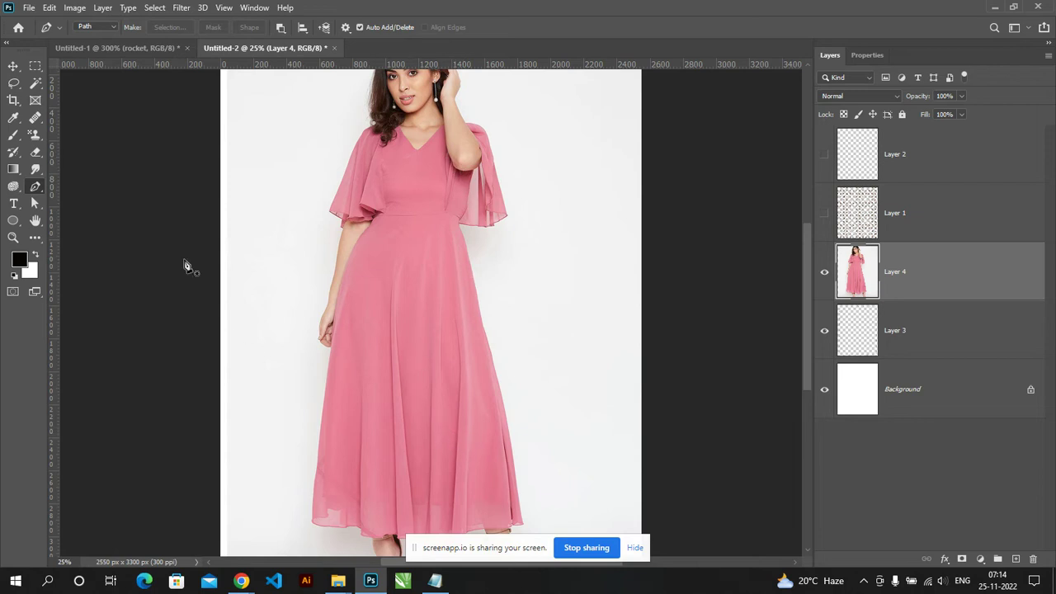
Step: Select the whole dress with the Object Selection Tool
left_click(35, 82)
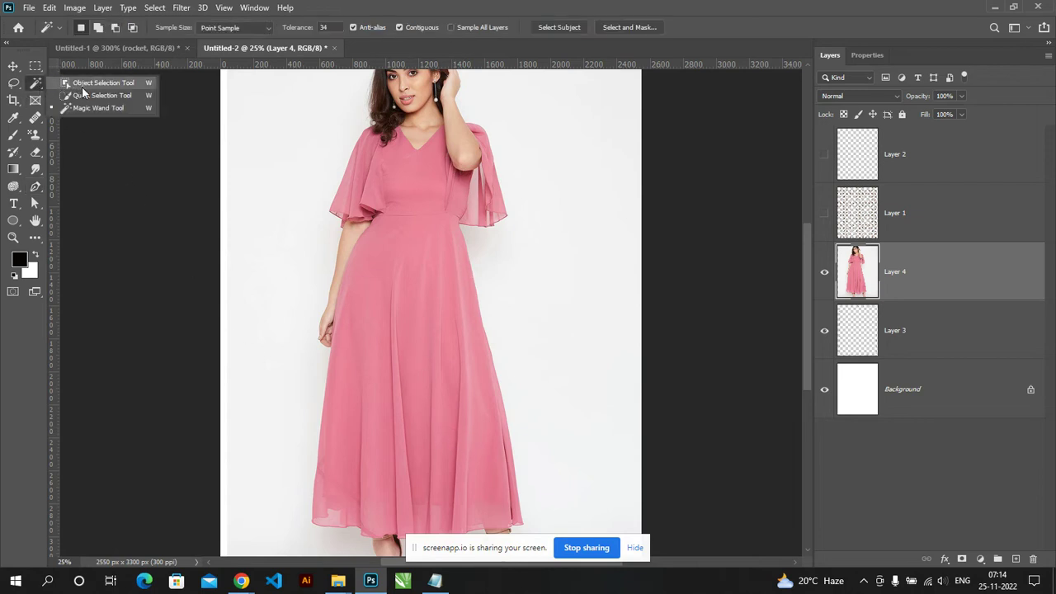
left_click(82, 83)
left_click_drag(306, 111, 547, 279)
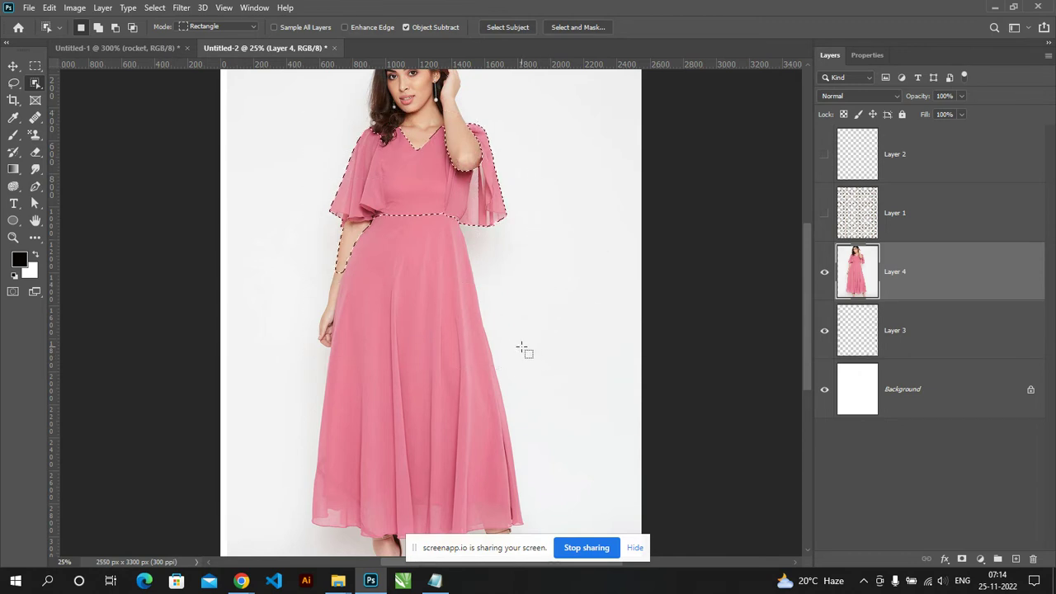
mouse_move(540, 529)
left_mouse_down()
mouse_move(299, 193)
mouse_move(289, 225)
left_mouse_up()
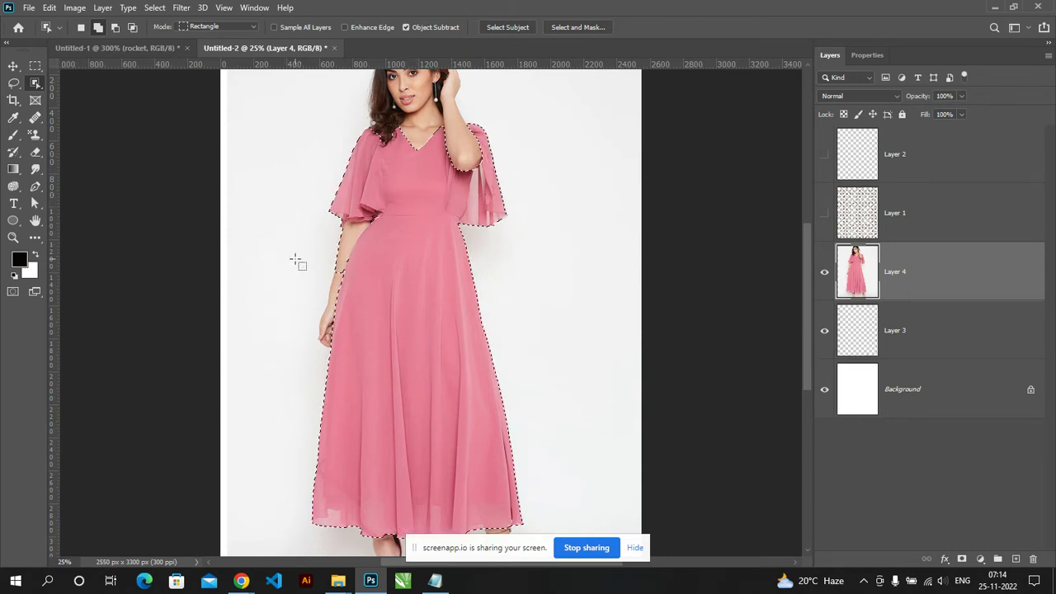
left_click(406, 363, "alt")
left_click(406, 363)
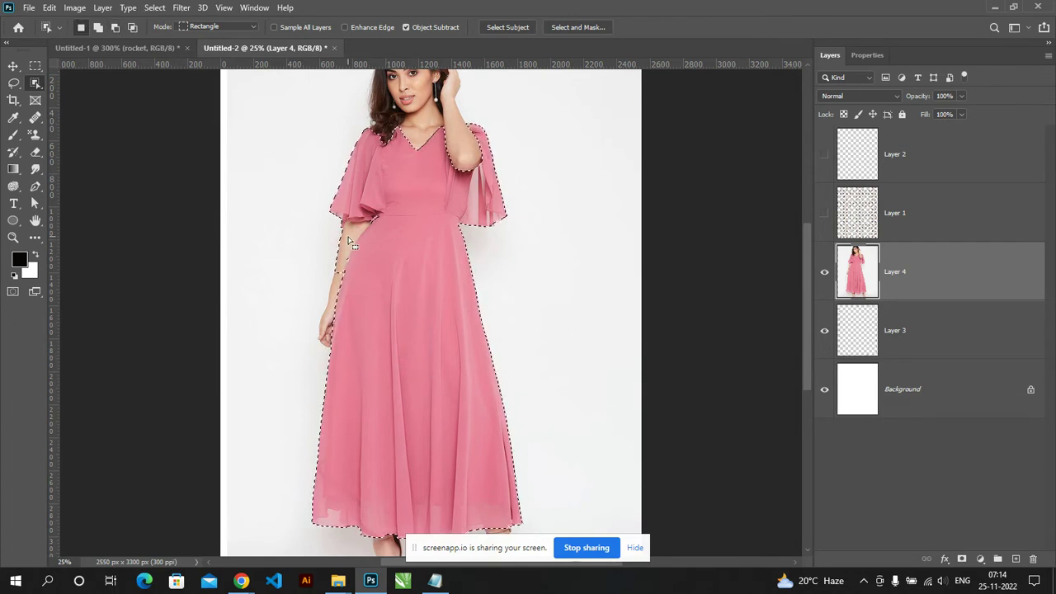
Step: Subtract stray areas along the left arm with the Lasso, then add empty Layer 5
left_click(14, 84)
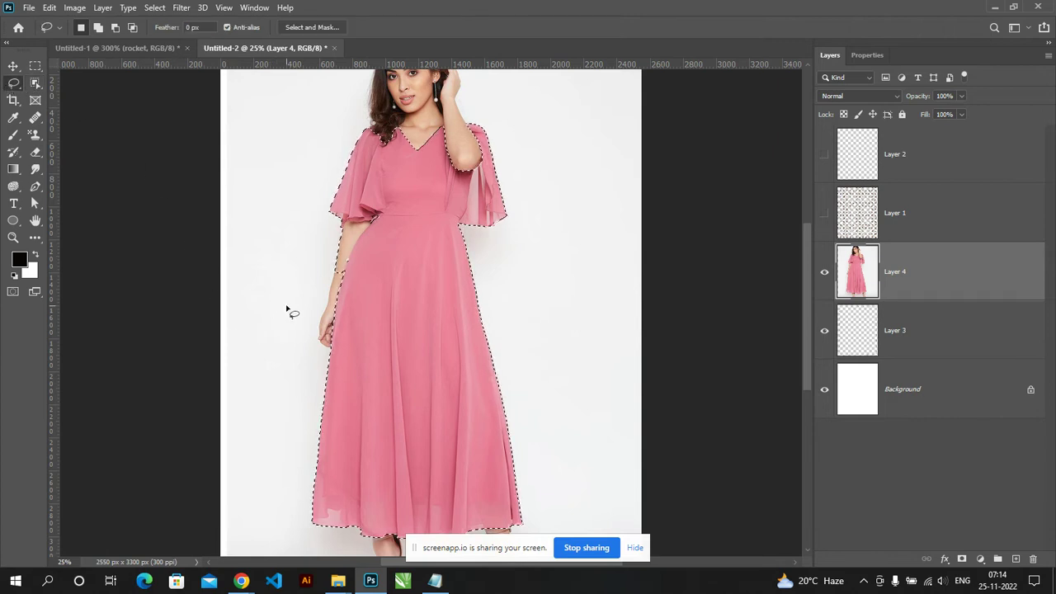
left_click_drag(292, 294, 324, 350)
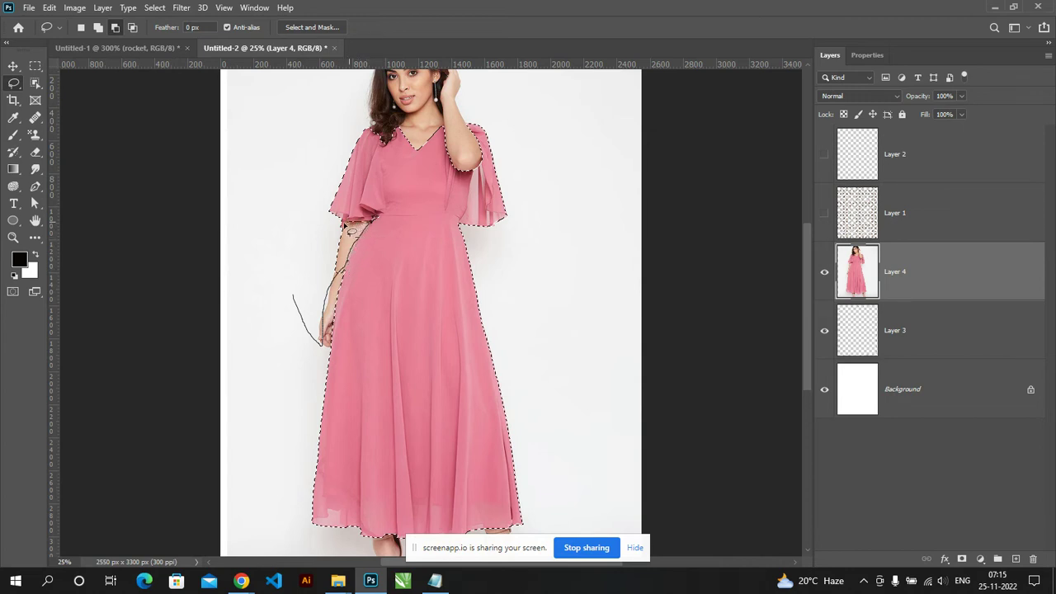
left_click_drag(327, 252, 330, 244)
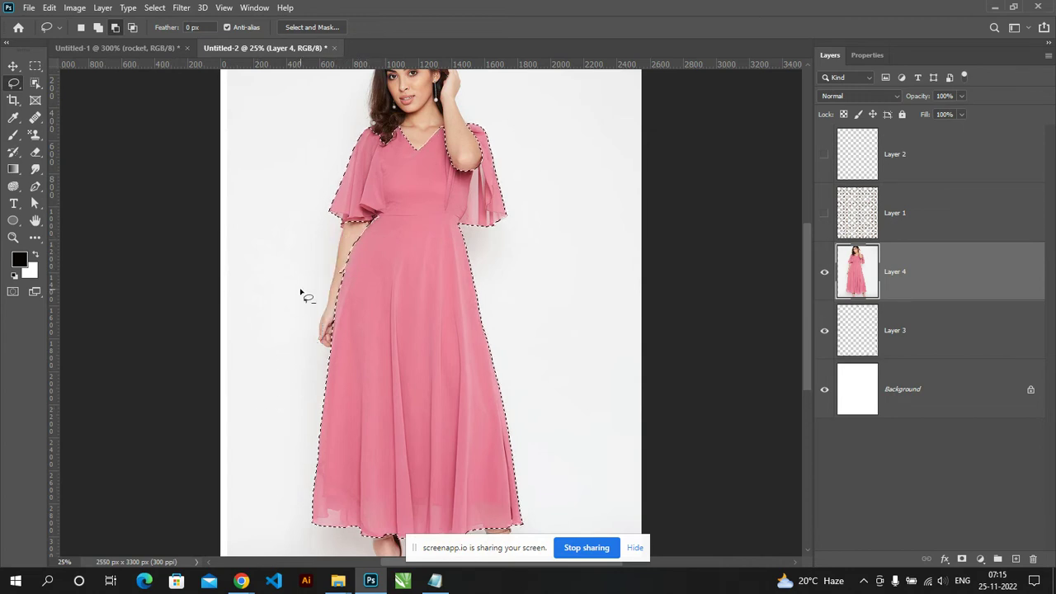
left_click_drag(351, 271, 354, 274)
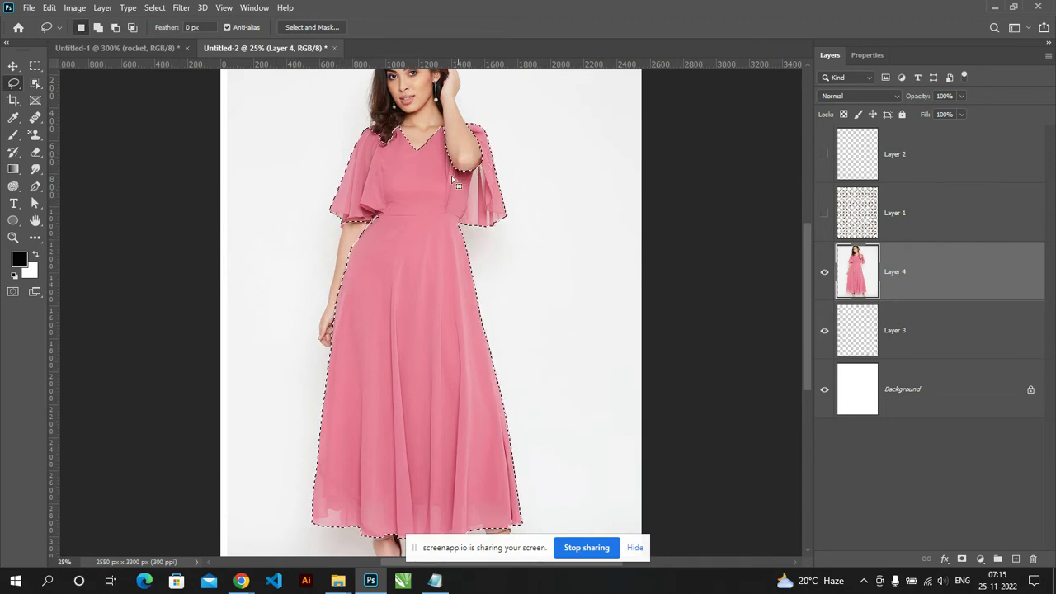
left_click_drag(512, 321, 497, 235)
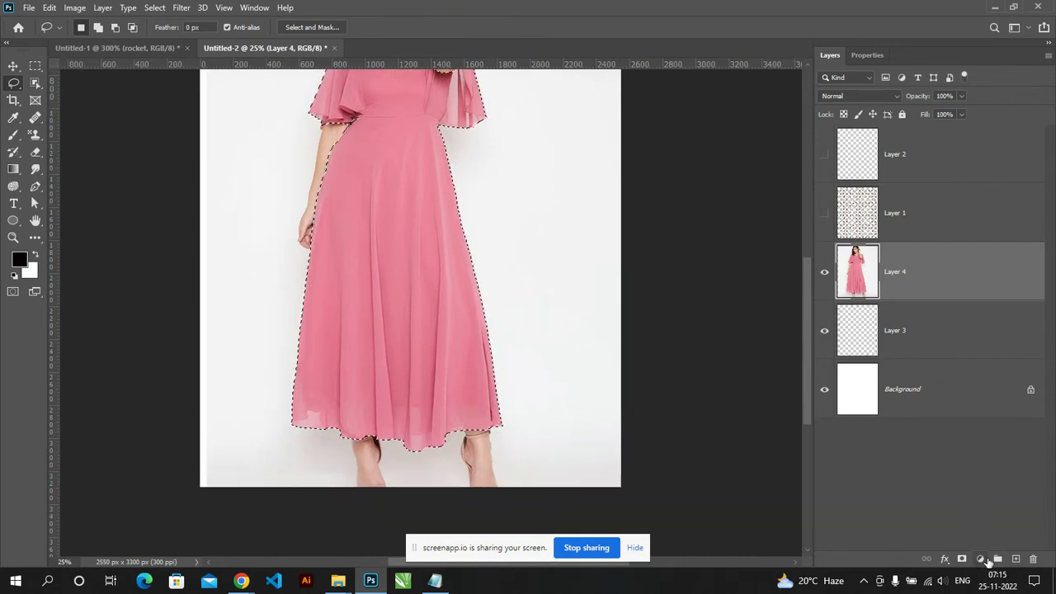
left_click(1015, 559)
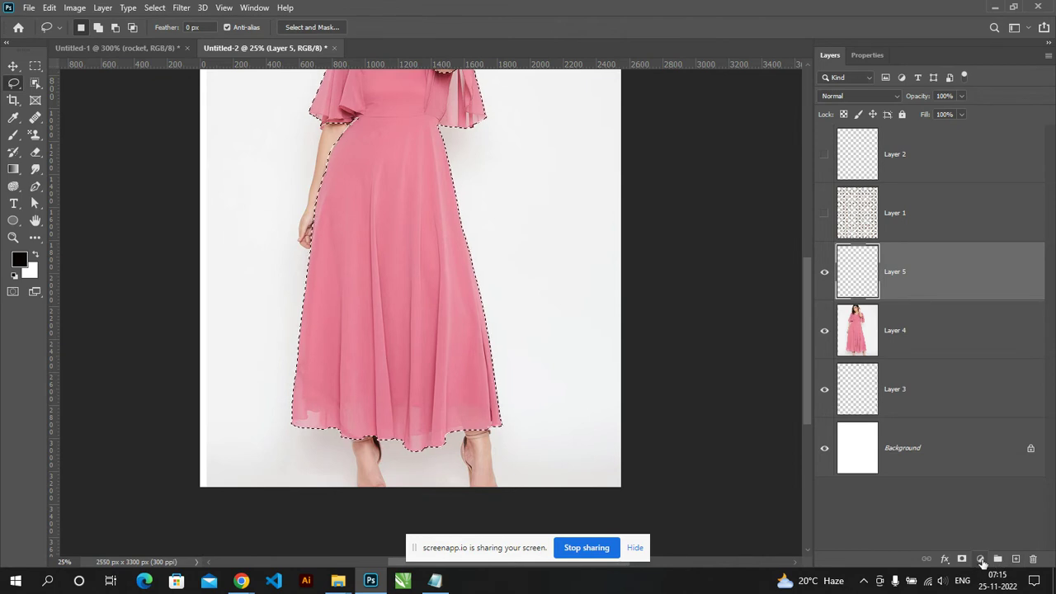
Step: Add a Pattern Fill layer on the dress using the dark brown floral pattern at 100% scale
left_click(982, 561)
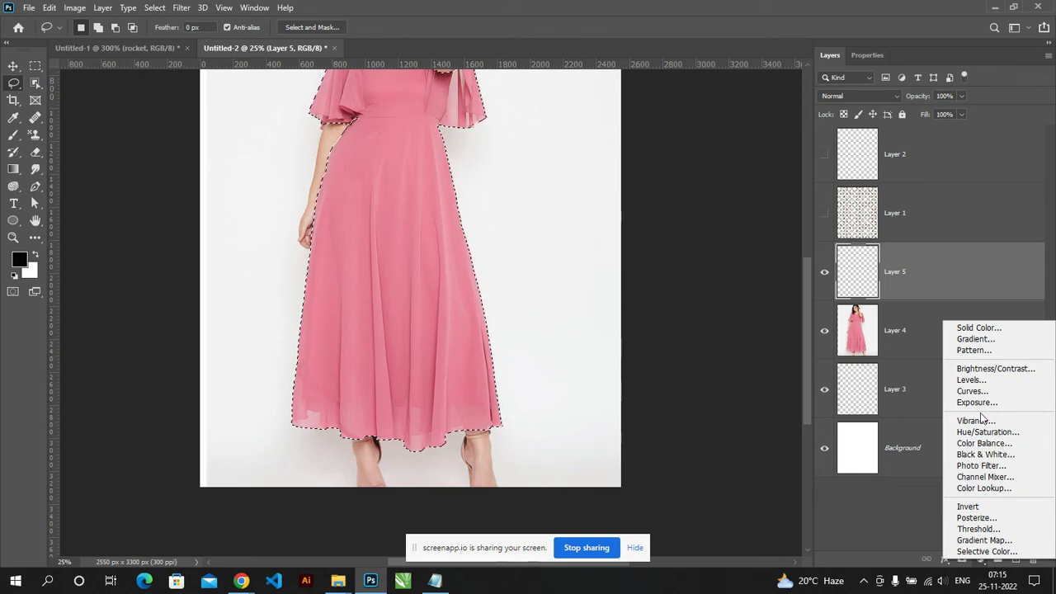
left_click(975, 349)
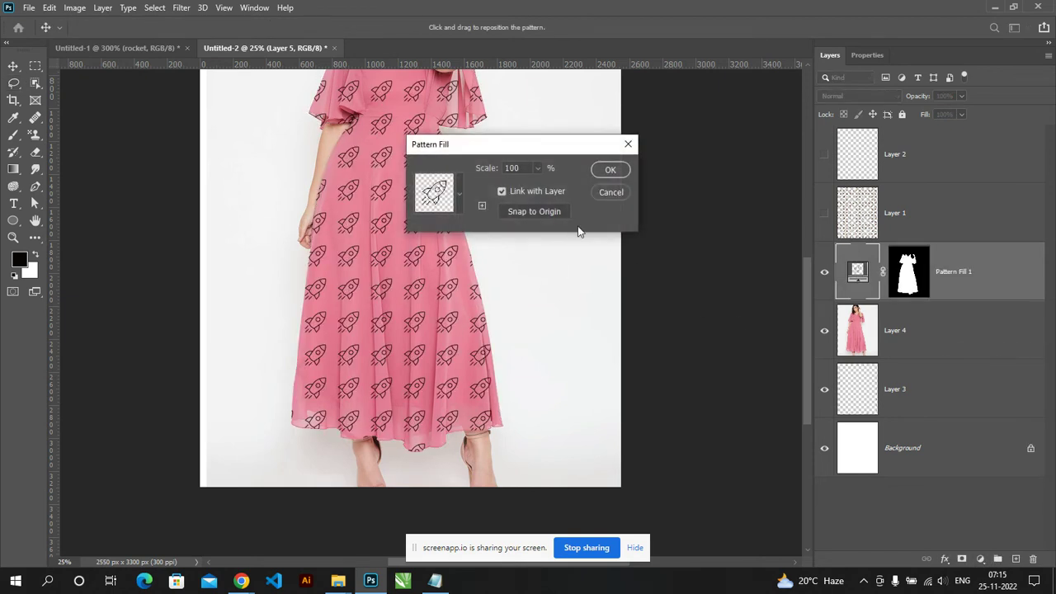
double_click(528, 168)
left_click(460, 197)
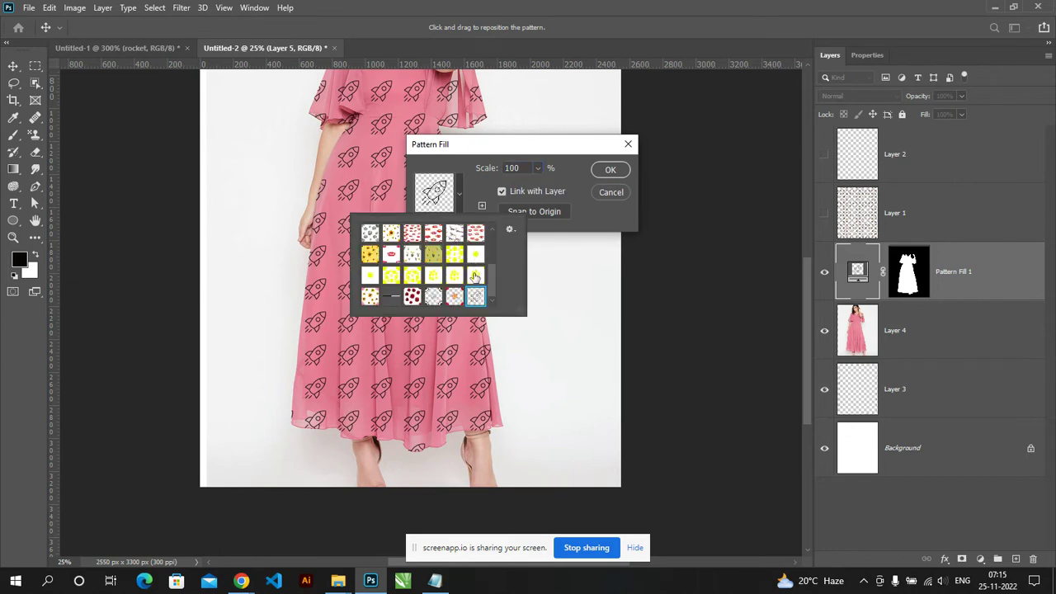
left_click(455, 299)
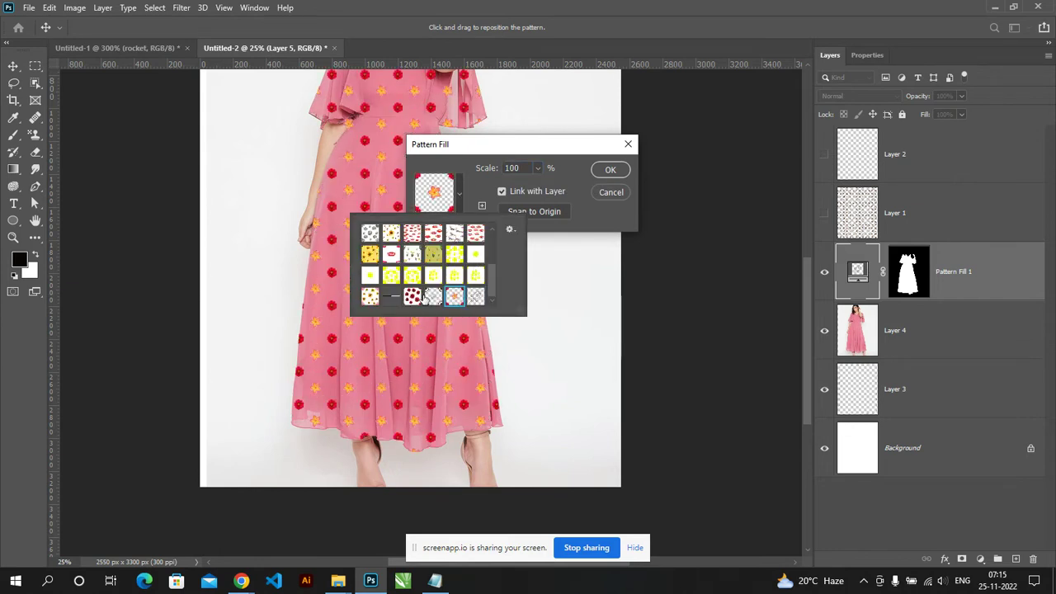
left_click(432, 297)
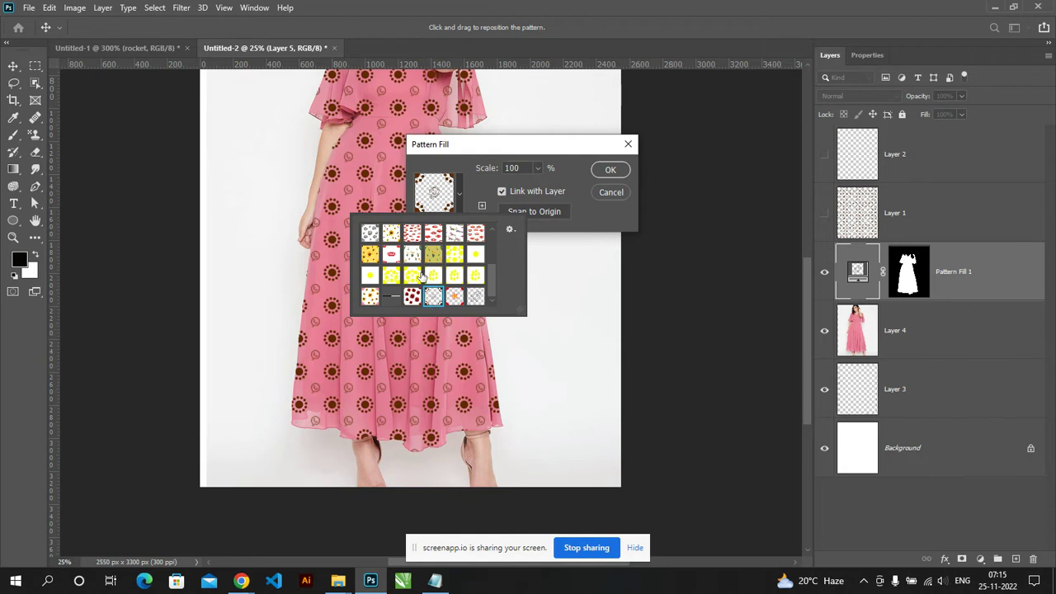
left_click(608, 171)
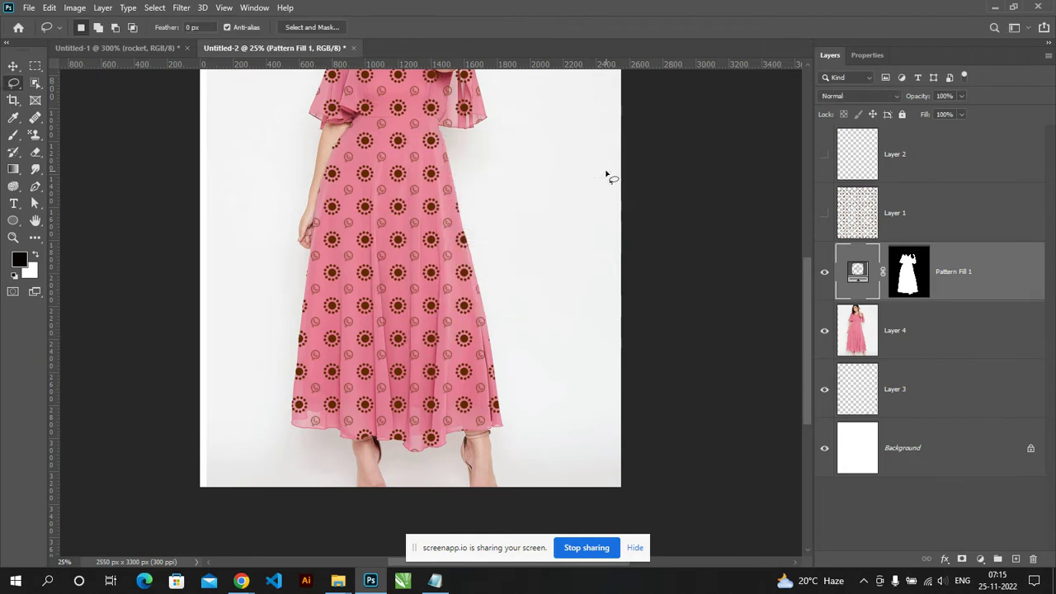
left_click_drag(559, 198, 608, 316)
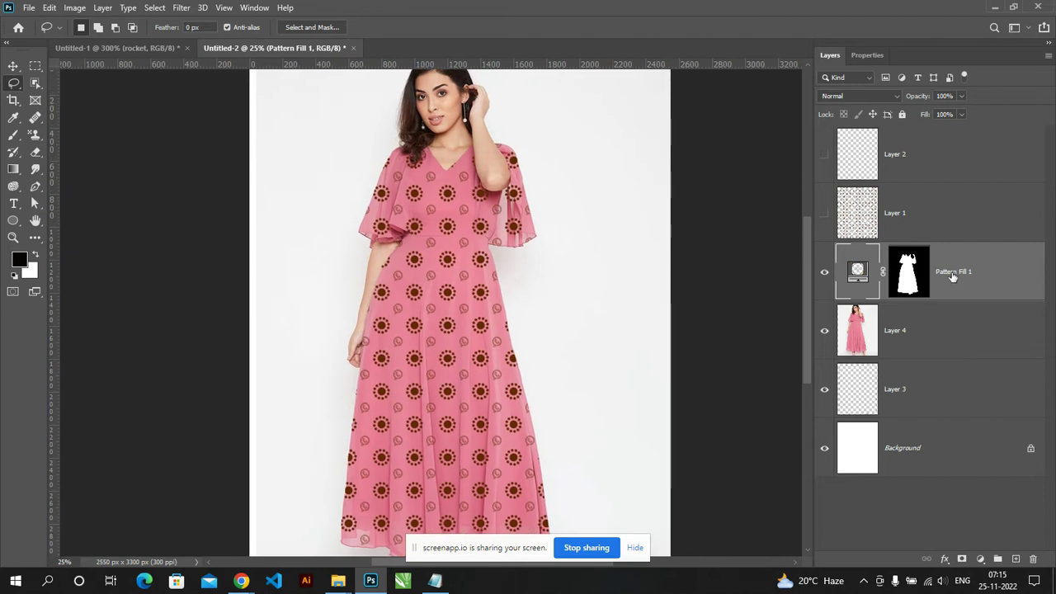
Step: Try Color Burn blending on Pattern Fill 1 and zoom in to compare
left_click(855, 96)
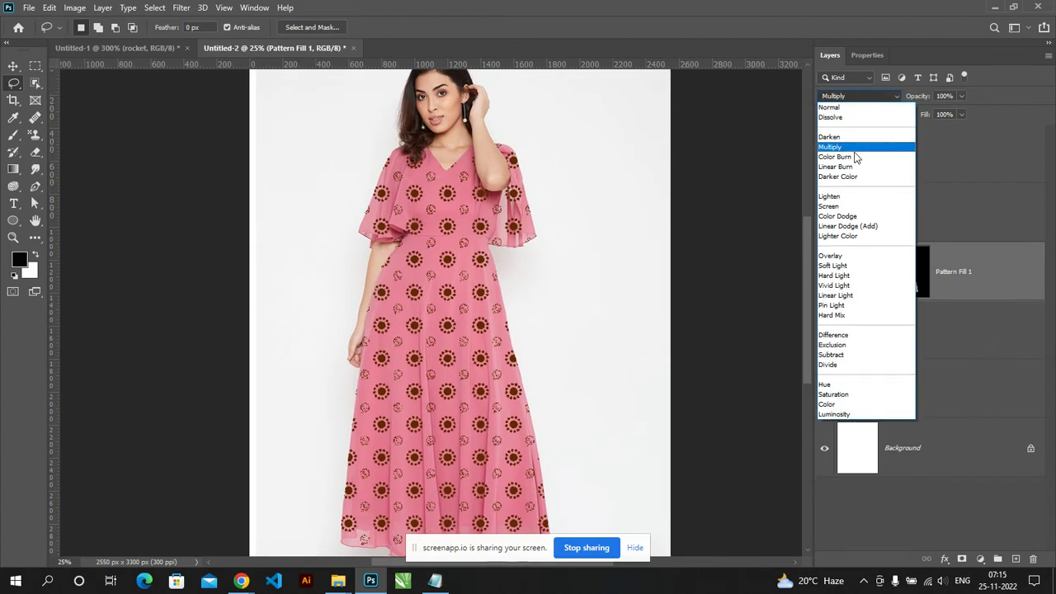
left_click(854, 155)
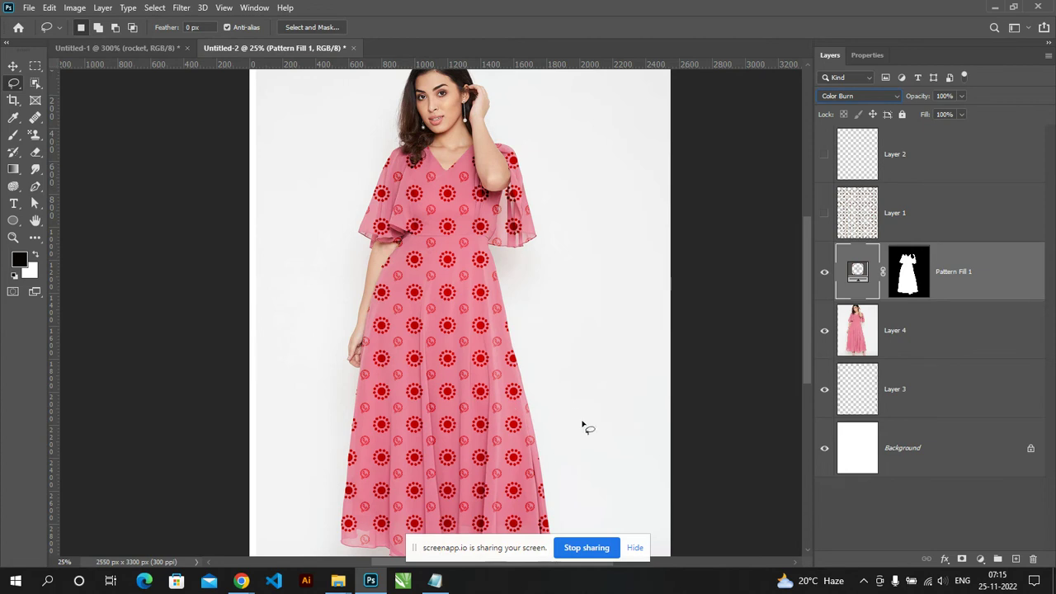
key("ctrl+plus")
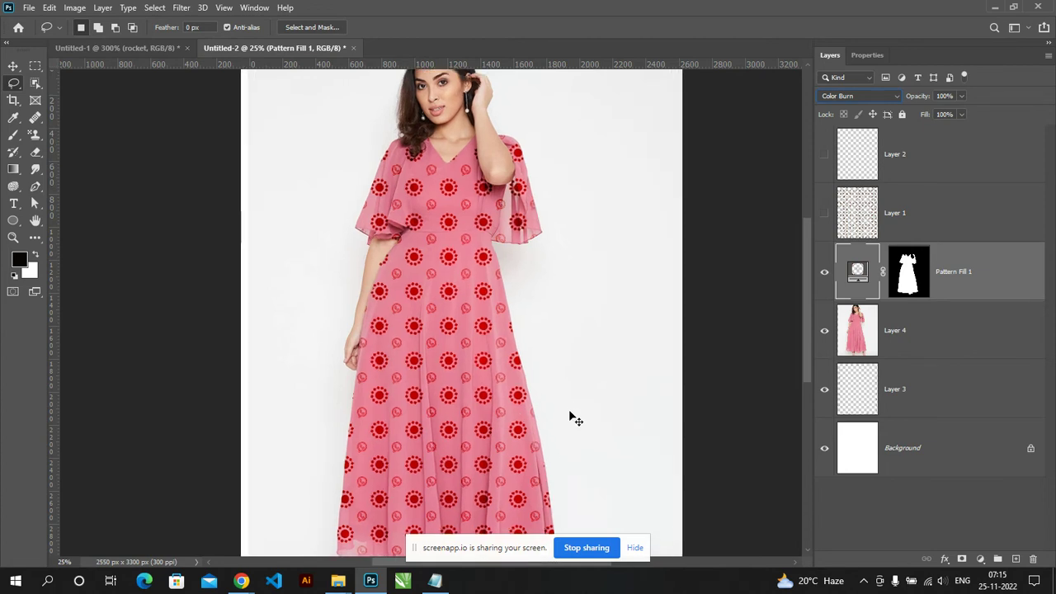
key("ctrl+plus")
key("ctrl+minus")
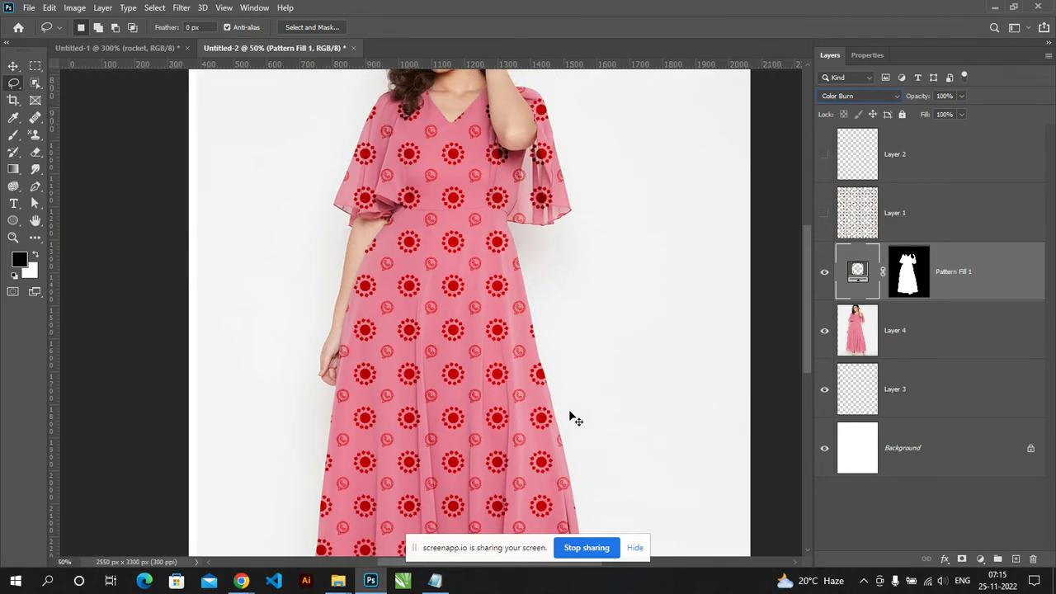
key("ctrl+minus")
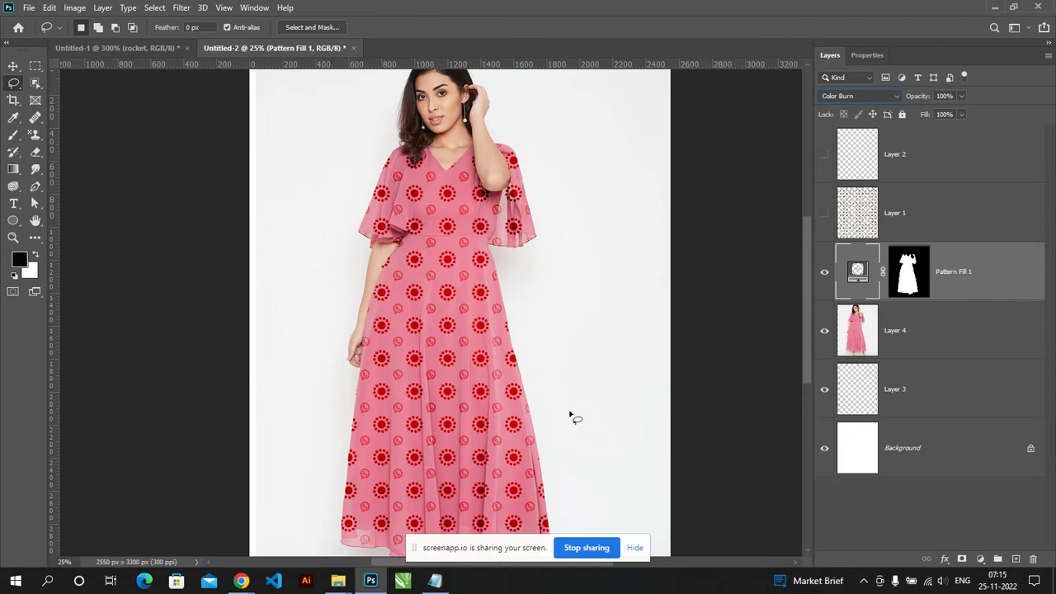
Step: Step from Multiply through other blend modes, ending on Soft Light for Pattern Fill 1
left_click(858, 95)
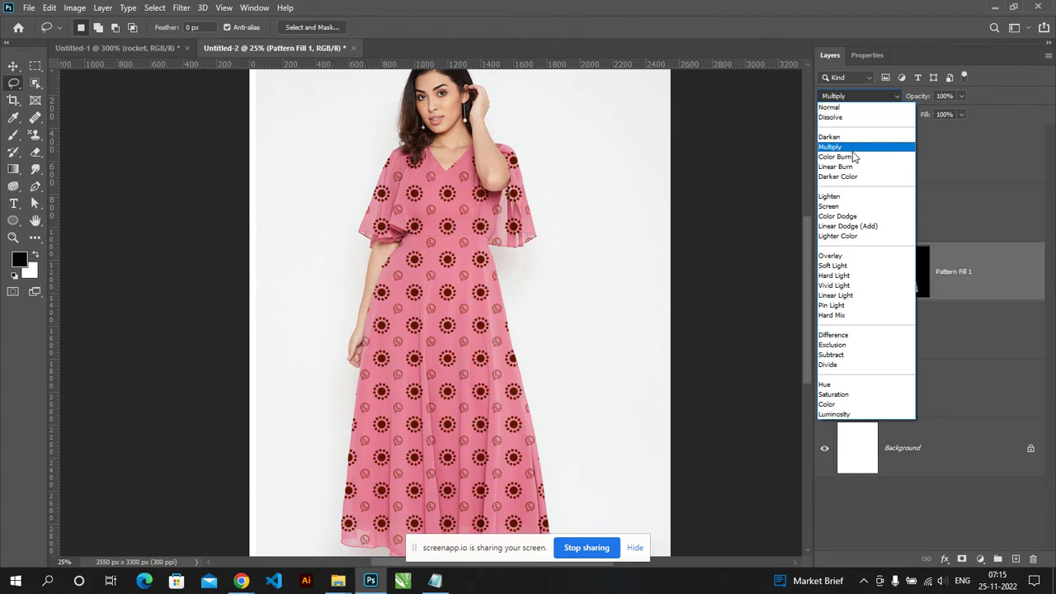
left_click(853, 152)
key("Down")
key("Down")
key("Down")
key("Down")
key("Down")
key("Down")
key("Down")
key("Down")
key("Down")
key("Down")
key("Down")
key("Down")
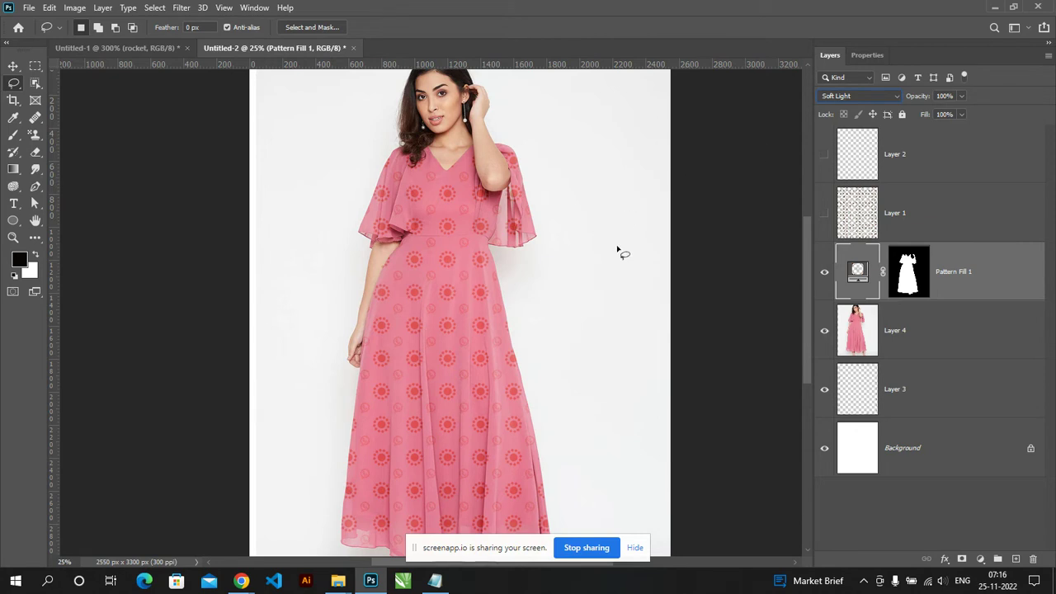
key("v")
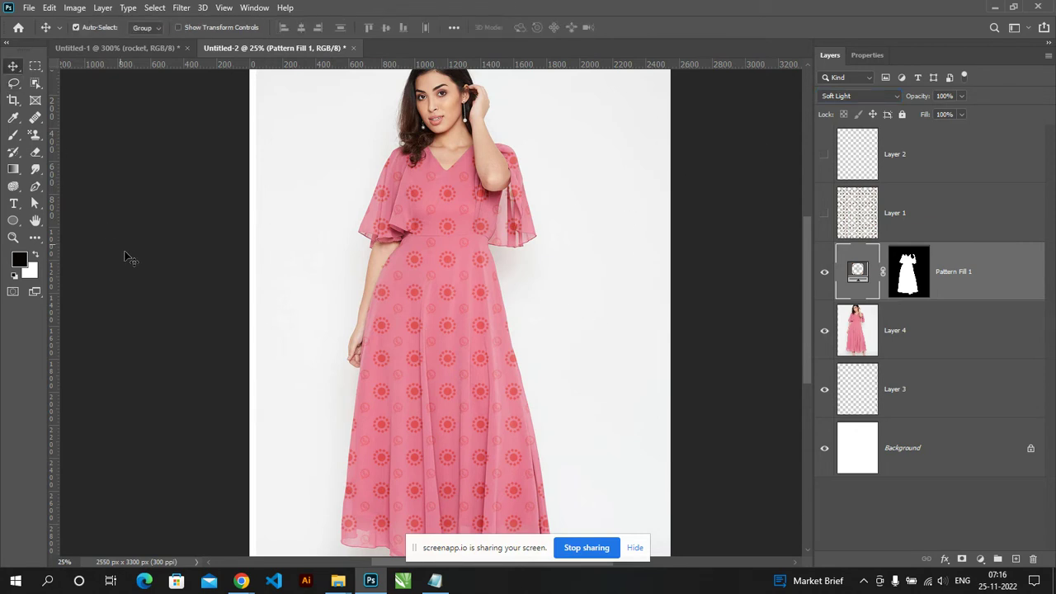
left_click(128, 252)
left_click(960, 272)
mouse_move(503, 375)
left_mouse_down()
mouse_move(500, 212)
mouse_move(514, 314)
left_mouse_up()
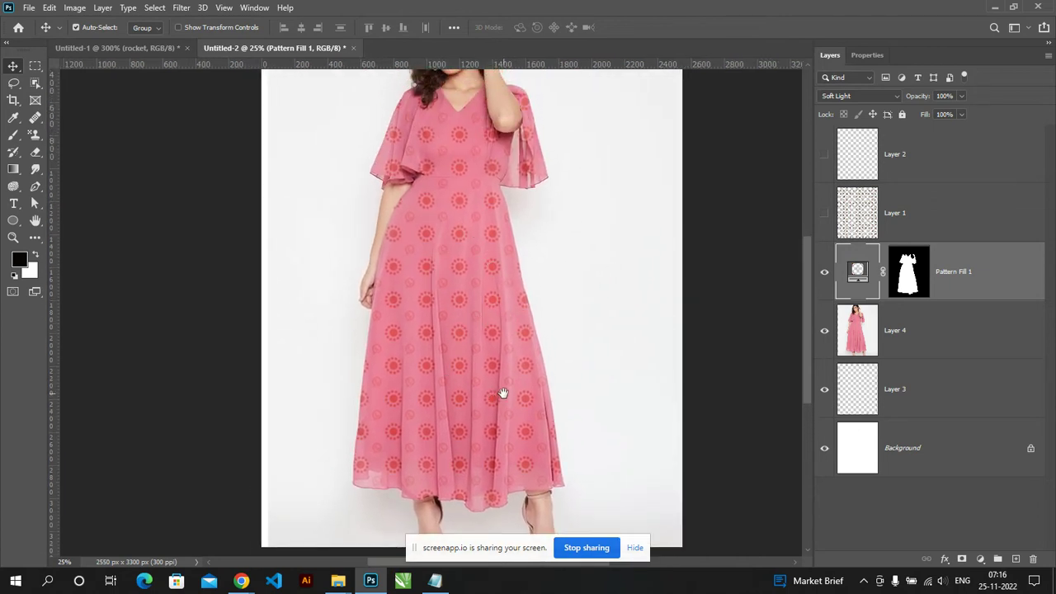
left_click_drag(435, 264, 514, 351)
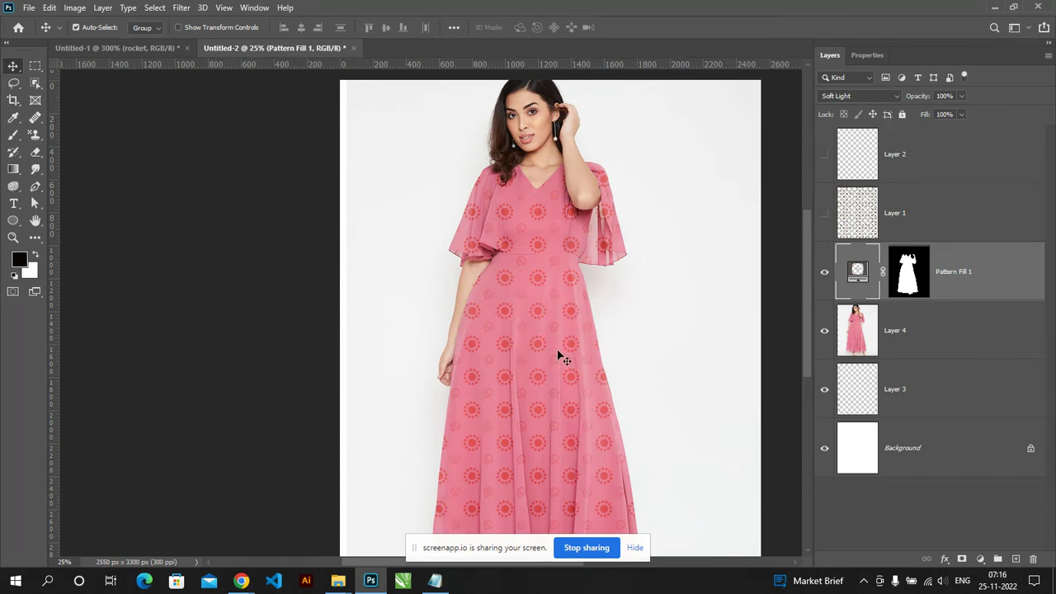
left_click(180, 8)
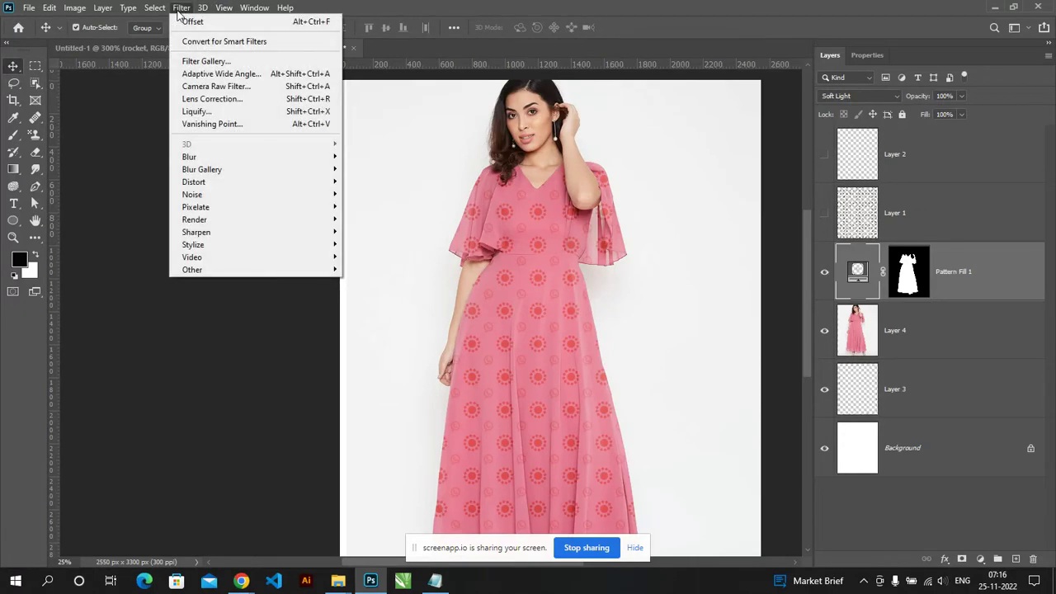
Step: Convert Pattern Fill 1 to a smart object and warp its dots with Liquify Forward Warp
left_click(229, 113)
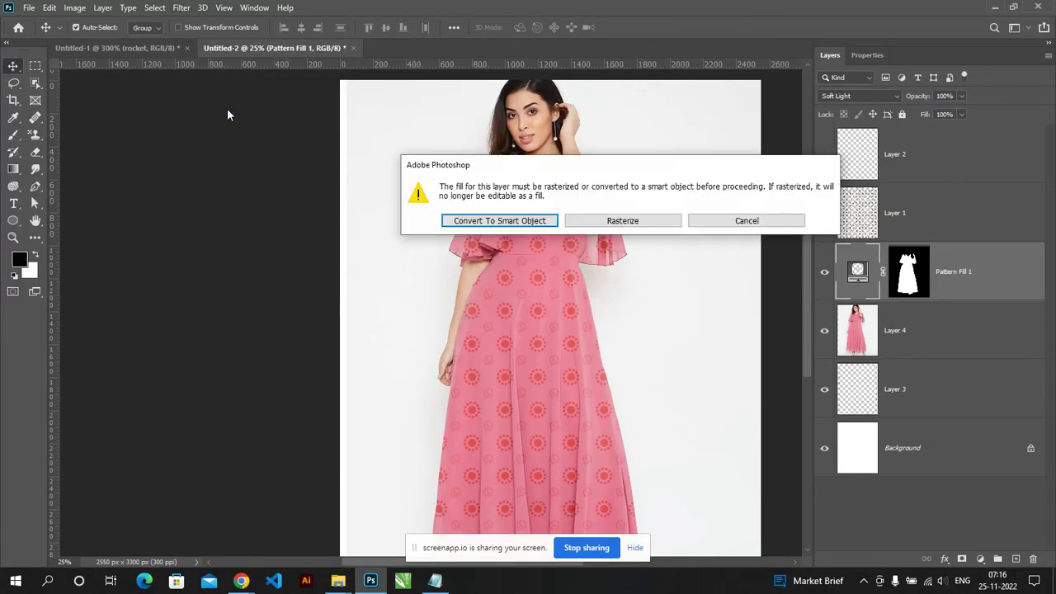
left_click(486, 220)
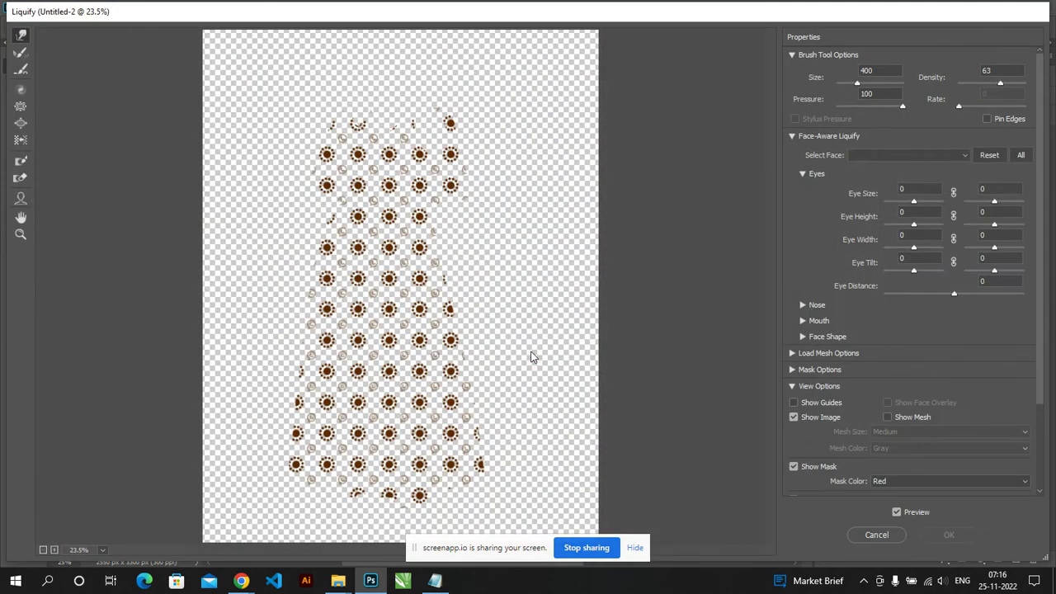
left_click_drag(388, 322, 422, 388)
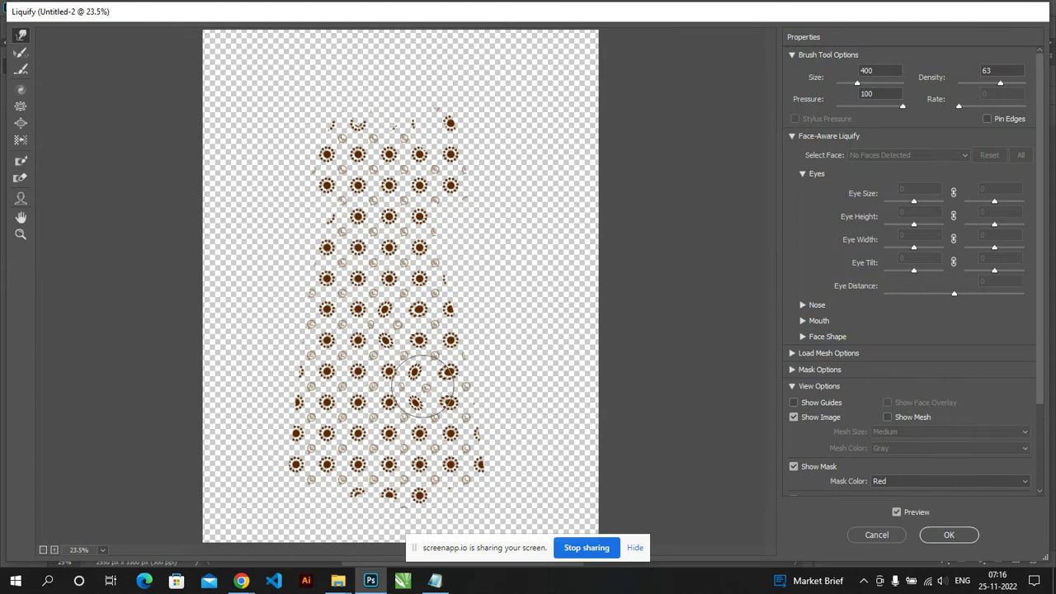
key("ctrl+z")
key("bracketright")
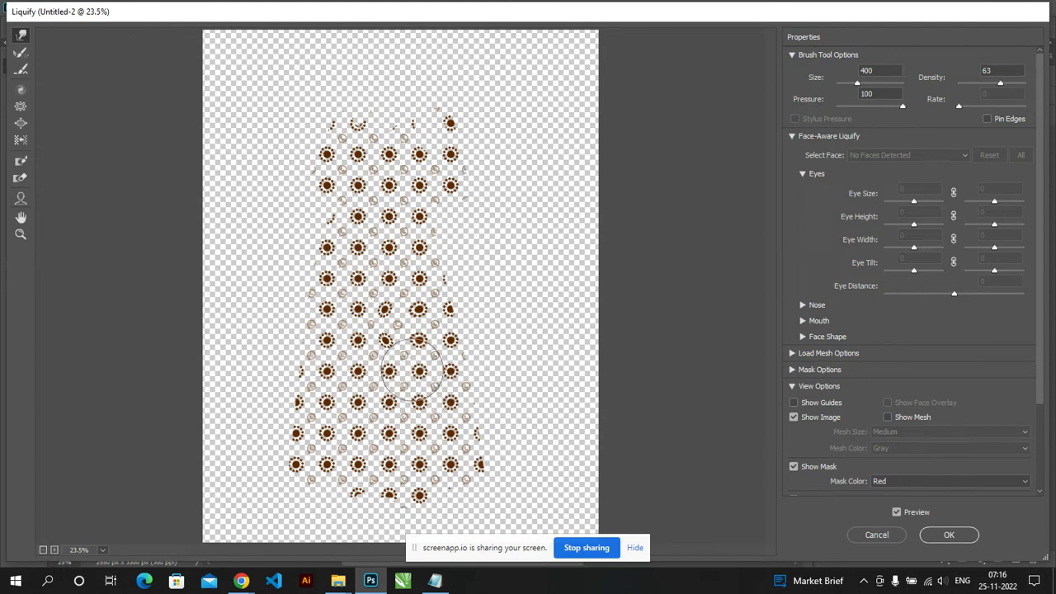
key("bracketright")
key("bracketright")
key("bracketright")
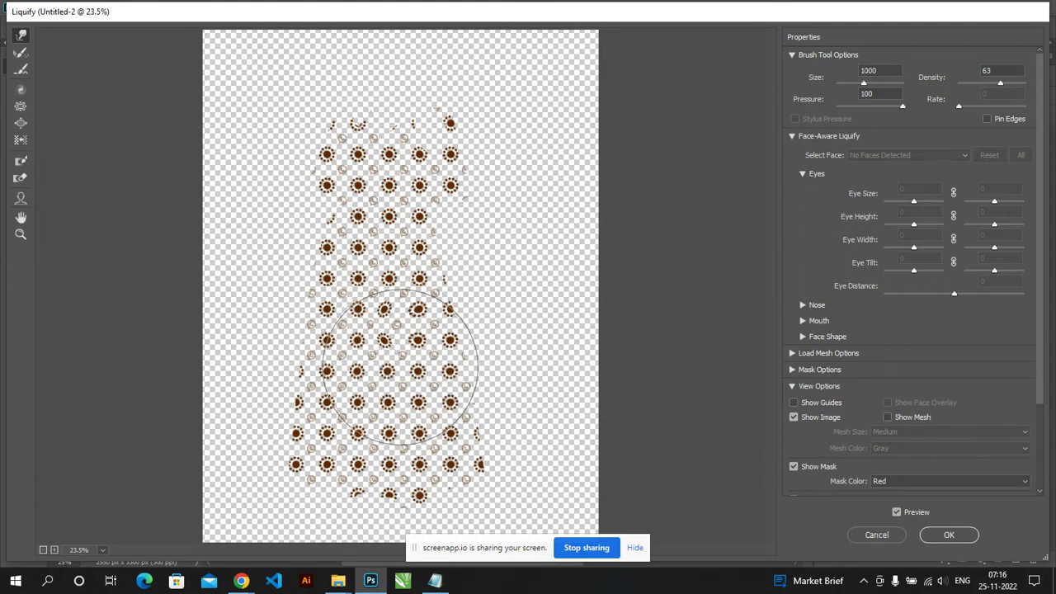
key("bracketleft")
left_click_drag(400, 367, 384, 364)
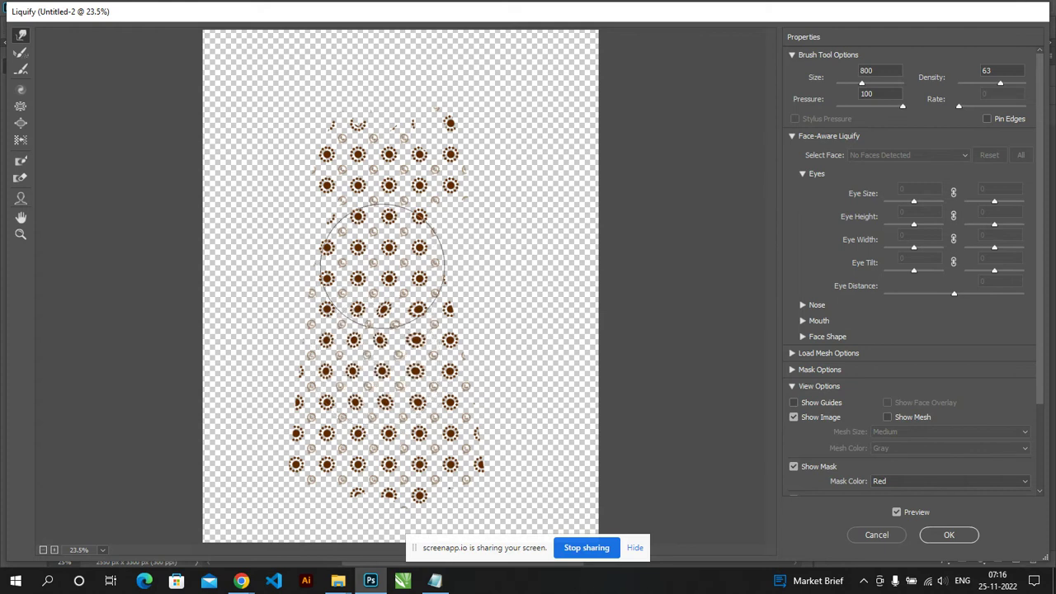
left_click_drag(382, 260, 370, 203)
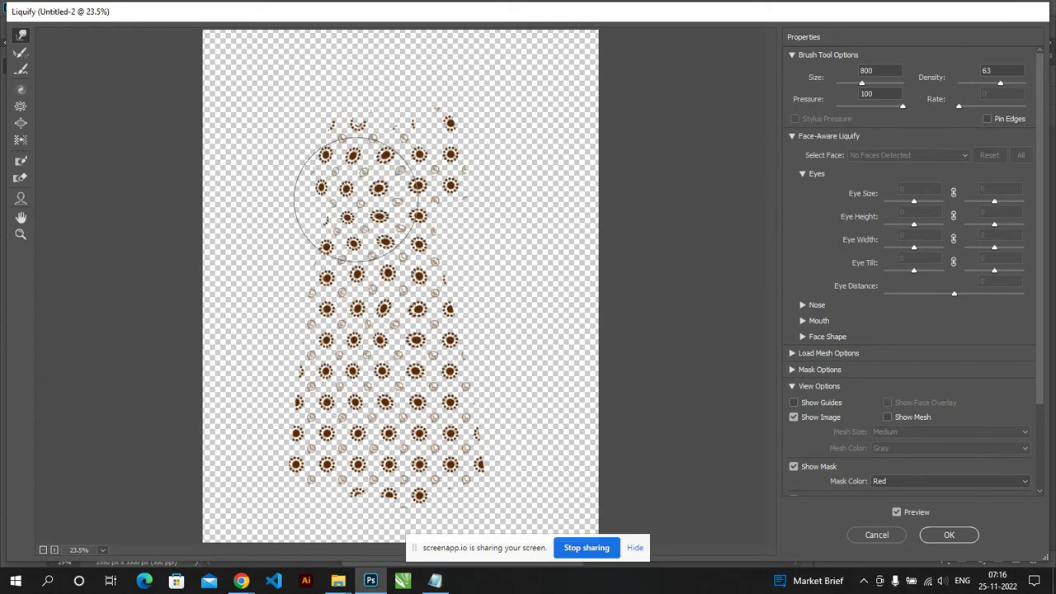
left_click(961, 535)
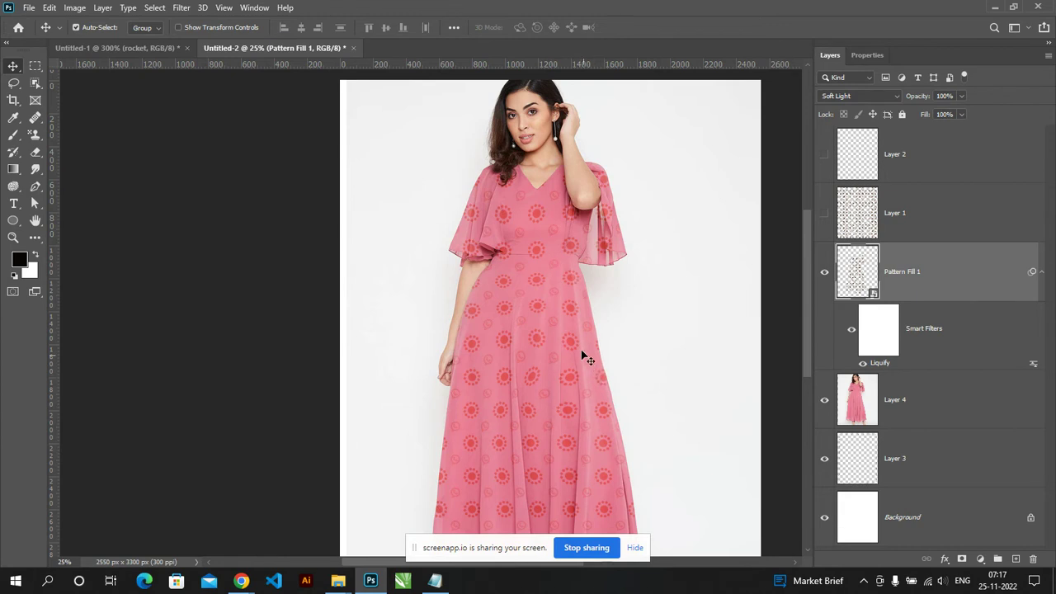
scroll(581, 337, "down", 1)
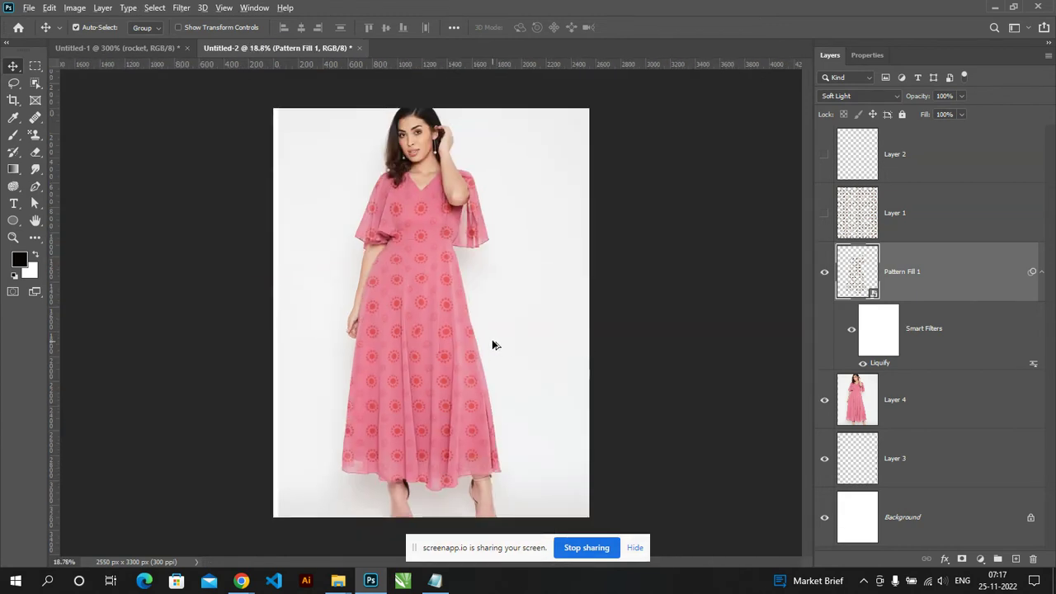
scroll(492, 345, "up", 1)
scroll(492, 345, "up", 1)
scroll(492, 345, "up", 1)
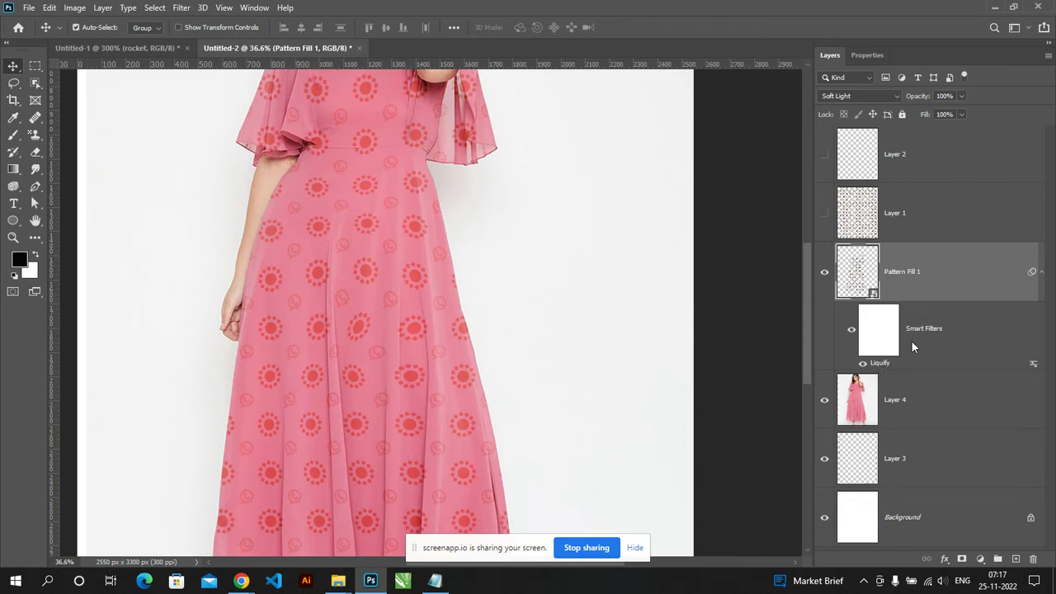
Step: Reopen the Liquify smart filter, pan to the pattern's top, and try pinching at brush size 400
double_click(909, 361)
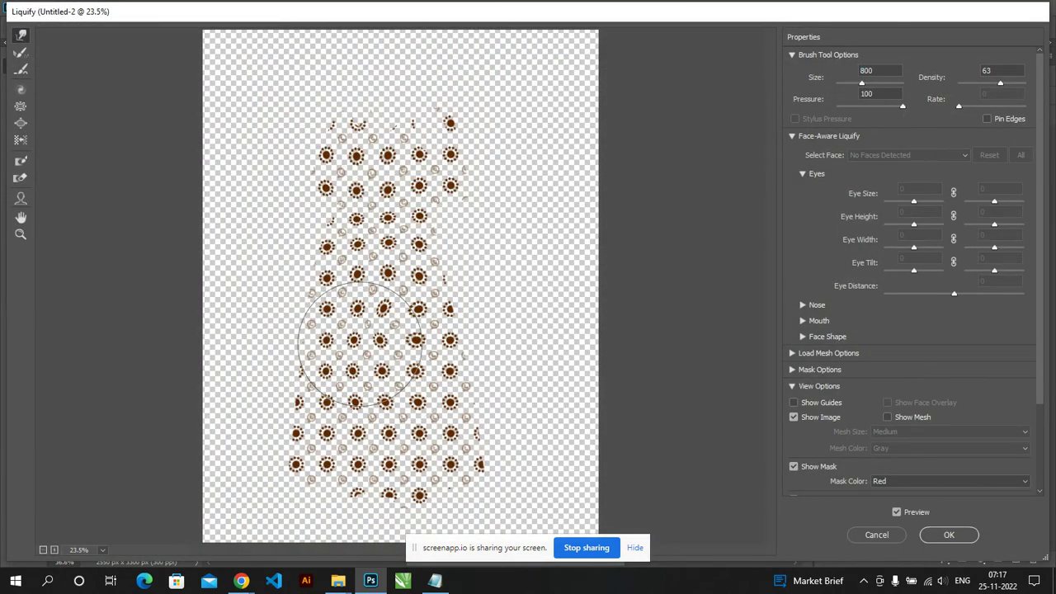
scroll(400, 285, "up", 2)
scroll(401, 285, "up", 2)
scroll(400, 285, "up", 2)
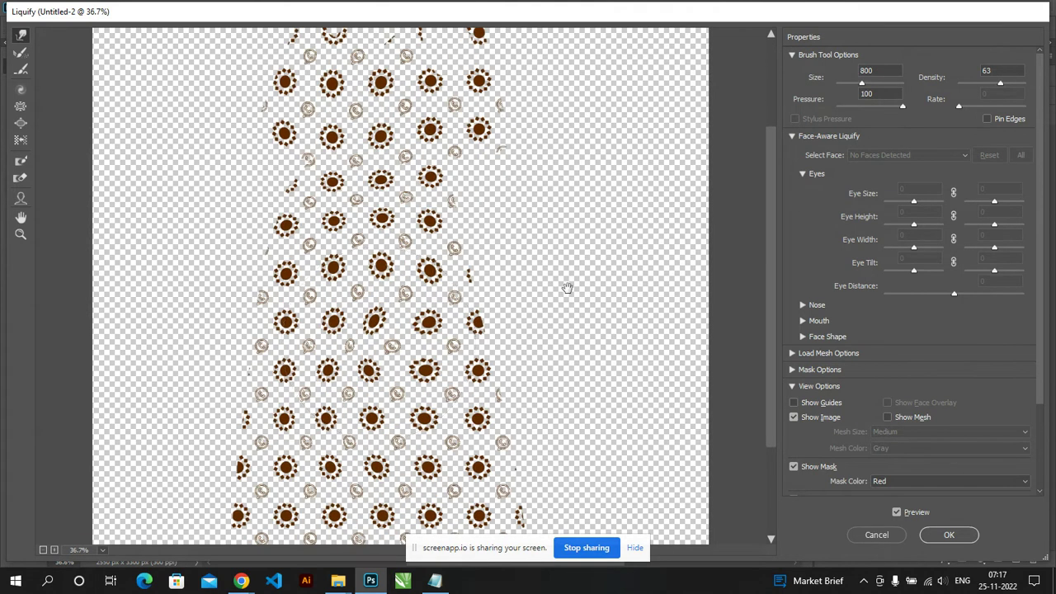
left_click_drag(566, 286, 618, 432)
key("bracketleft")
key("bracketleft")
key("bracketleft")
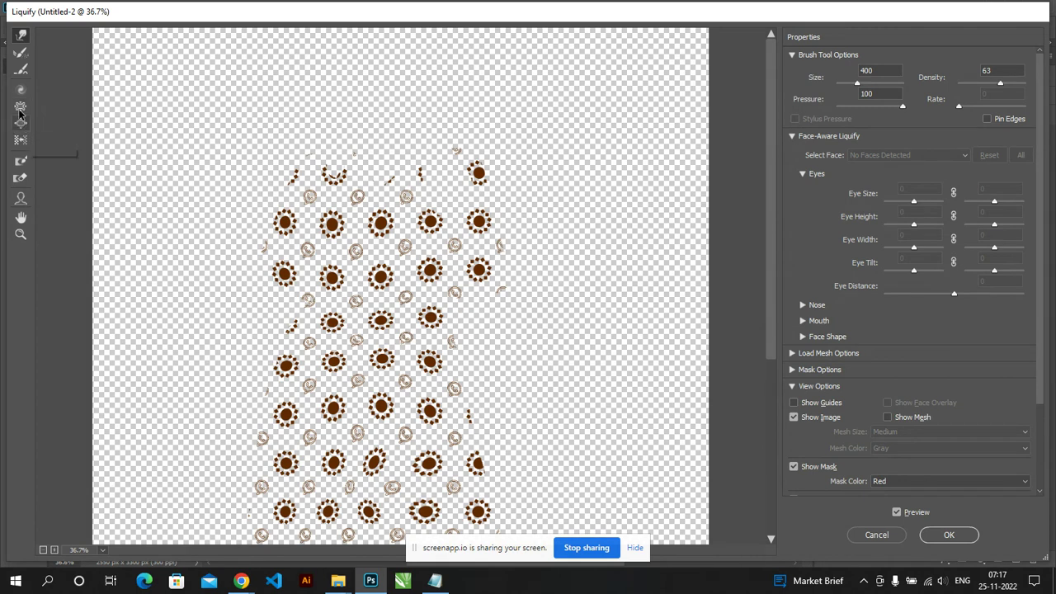
left_click(20, 107)
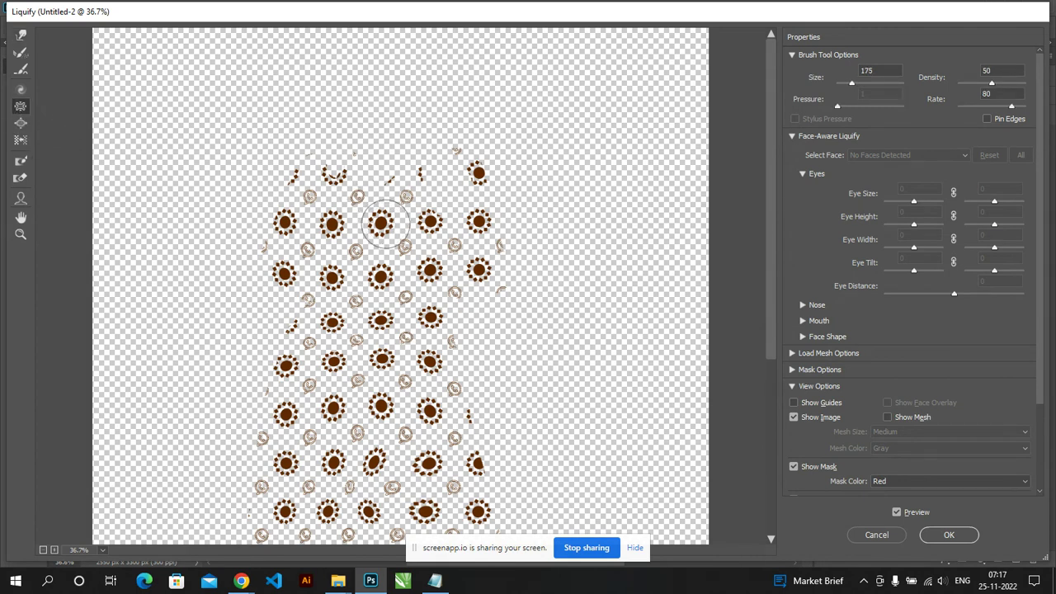
key("bracketright")
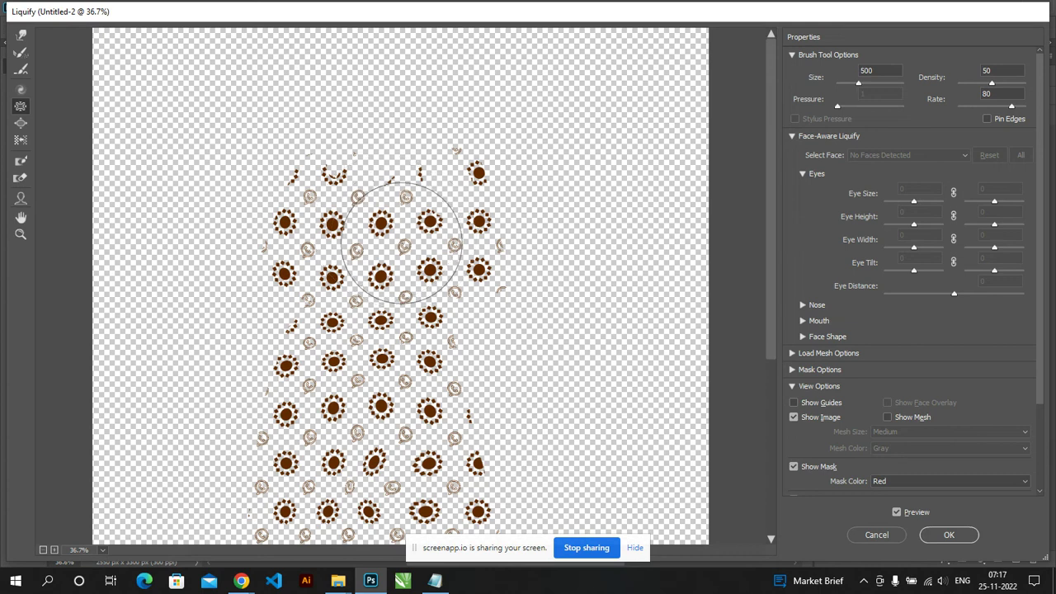
Step: Bloat a central dress flower with the Bloat Tool at sizes 400 and 700, then apply
left_click(25, 126)
key("bracketright")
key("bracketright")
key("bracketright")
mouse_move(403, 353)
left_mouse_down()
mouse_move(377, 407)
mouse_move(330, 433)
mouse_move(303, 479)
left_mouse_up()
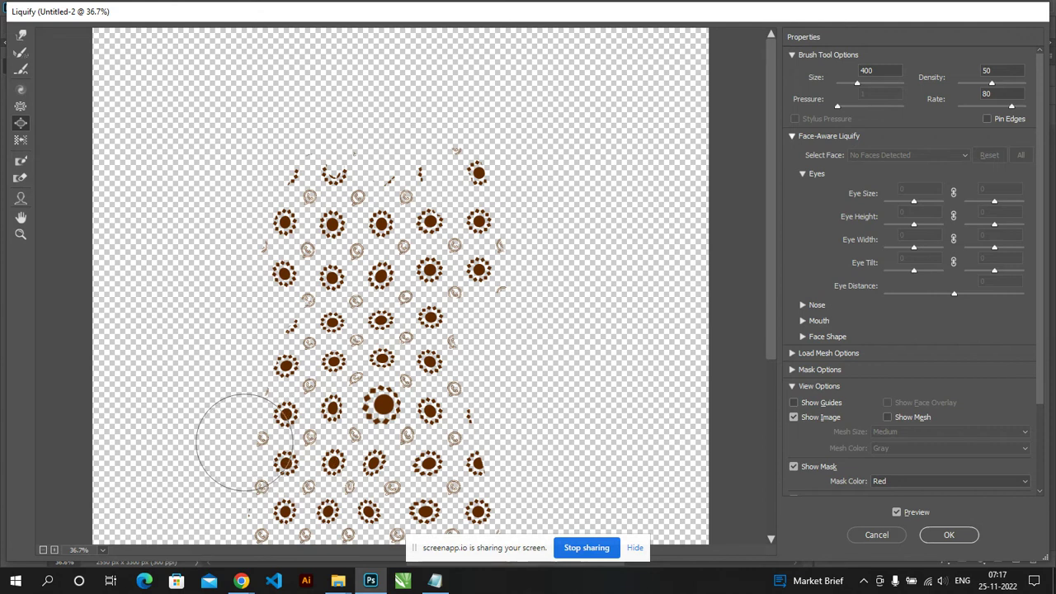
key("bracketright")
key("bracketright")
key("bracketright")
left_click(385, 254)
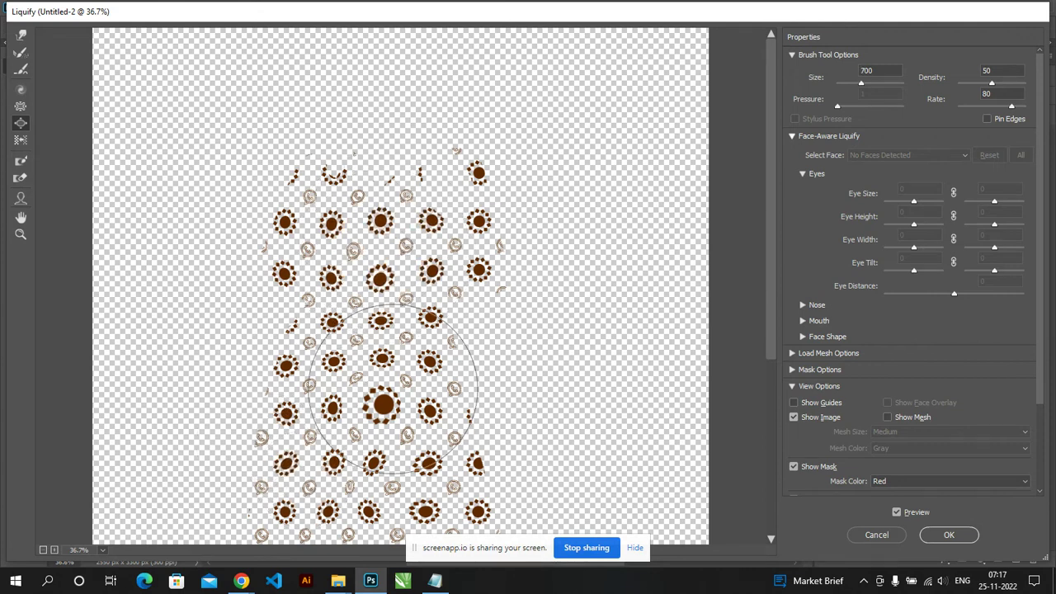
left_click(972, 536)
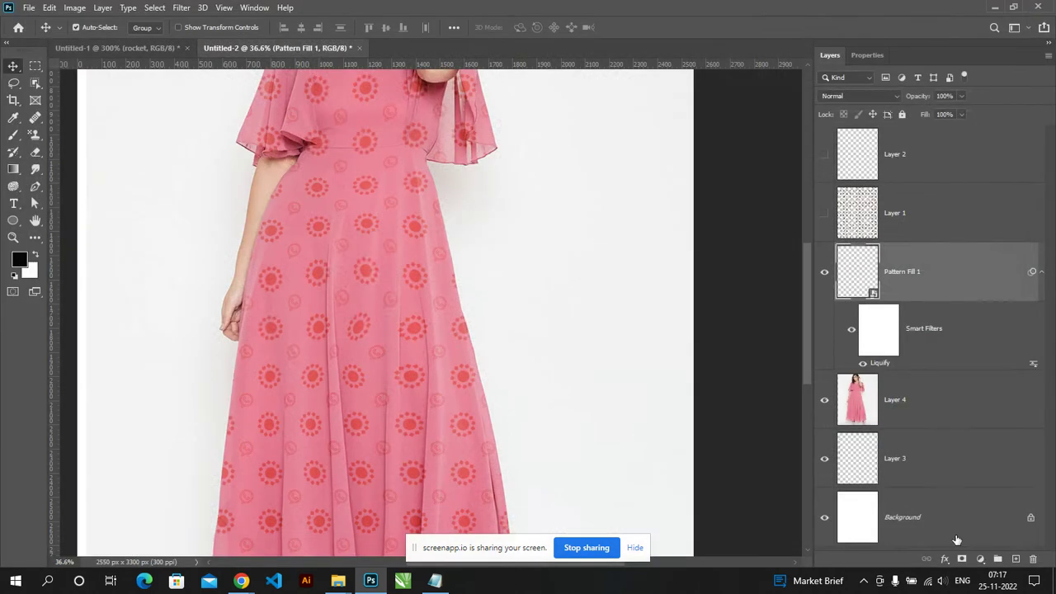
scroll(557, 381, "down", 1)
scroll(557, 381, "down", 1)
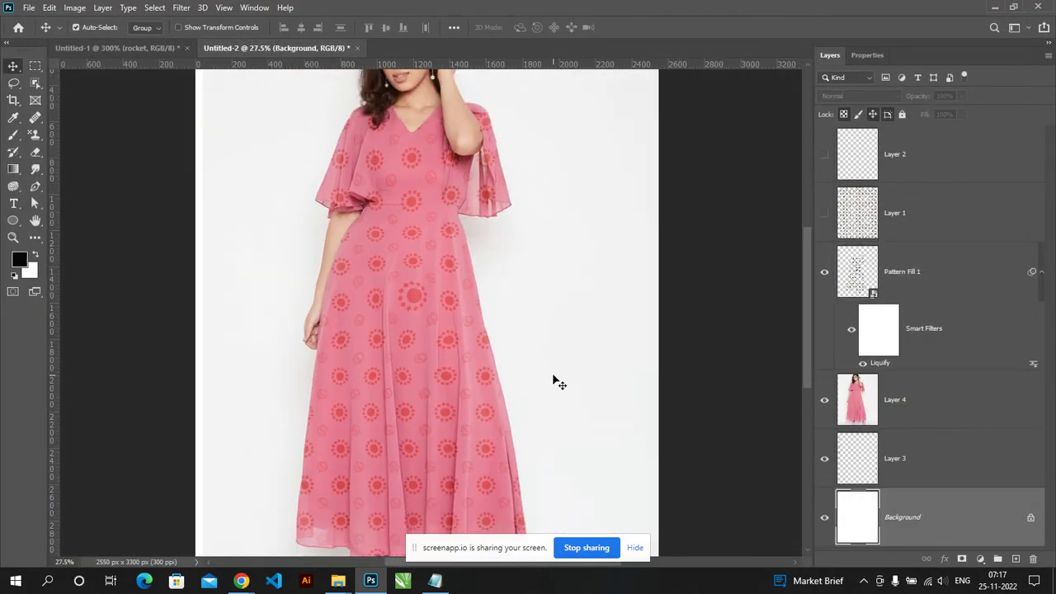
scroll(557, 381, "down", 1)
scroll(557, 382, "down", 1)
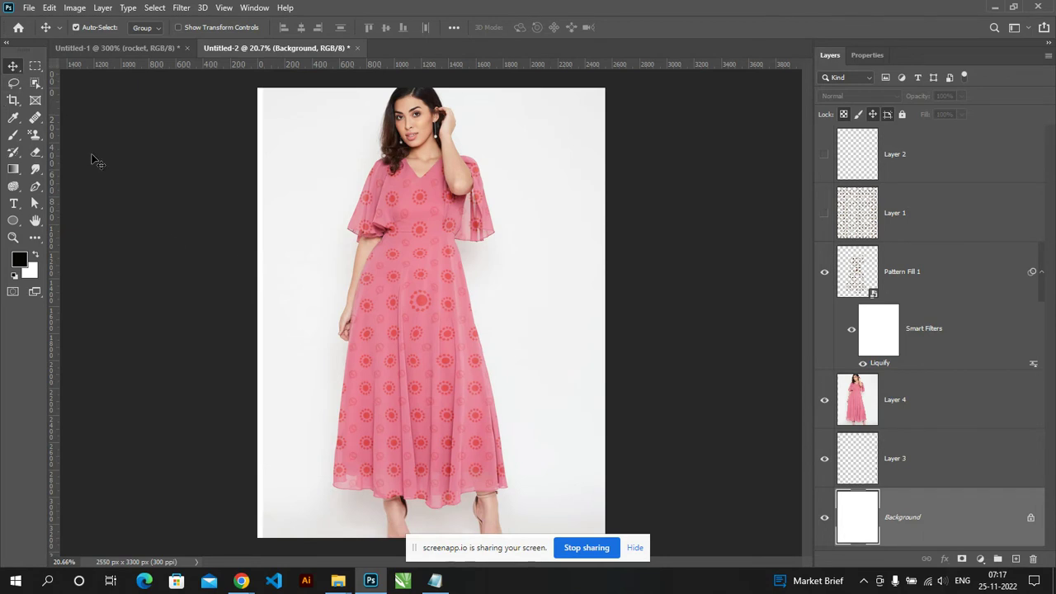
left_click(183, 289)
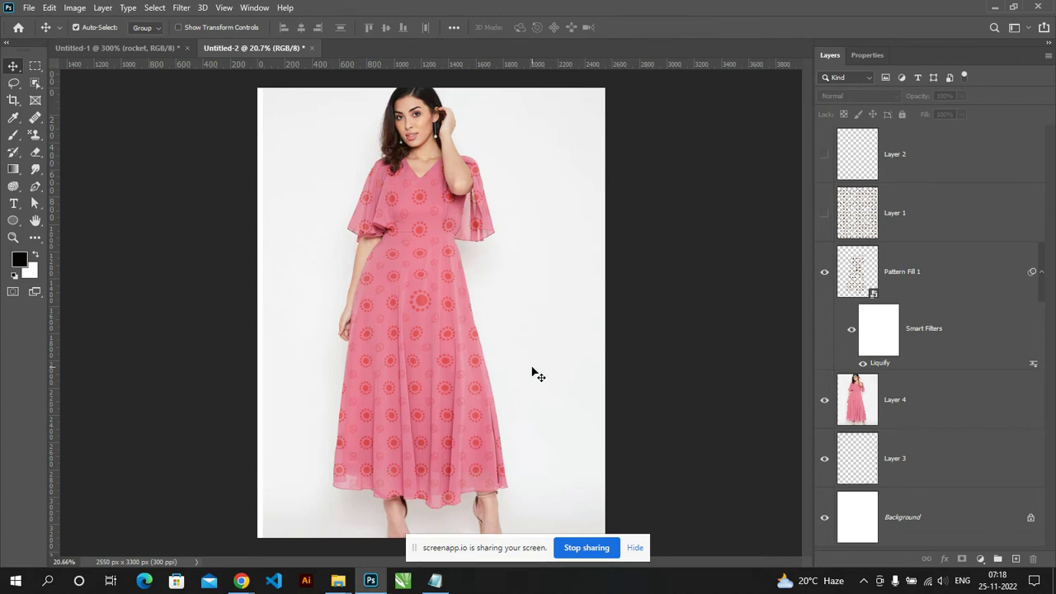
Step: Undo a stray move of the dress photo, then merge Layer 3 through Layer 2 into one layer
left_click(386, 240)
left_click_drag(296, 116, 601, 326)
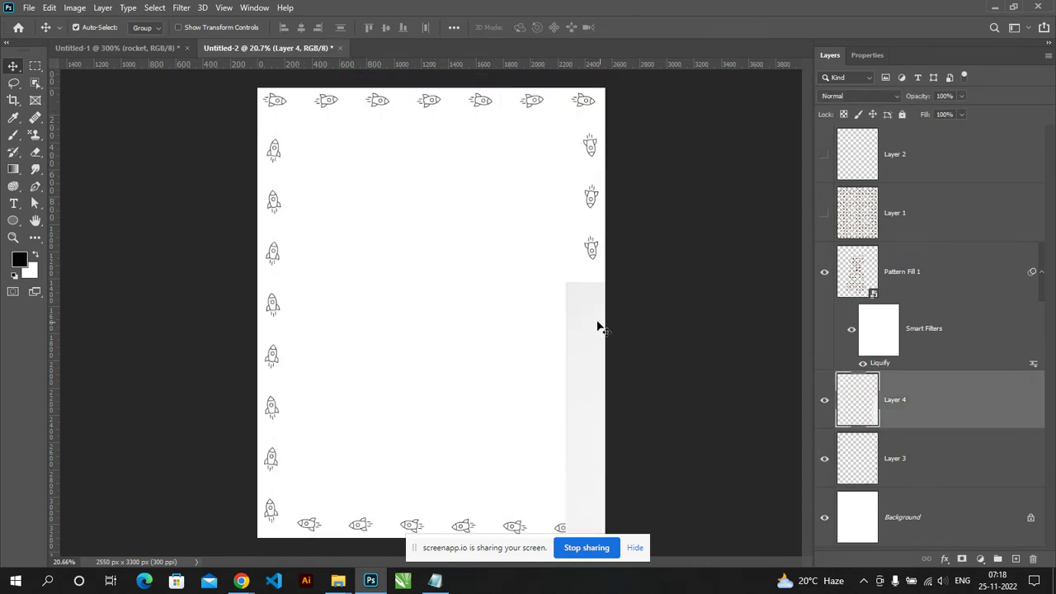
key("ctrl+z")
left_click(988, 471)
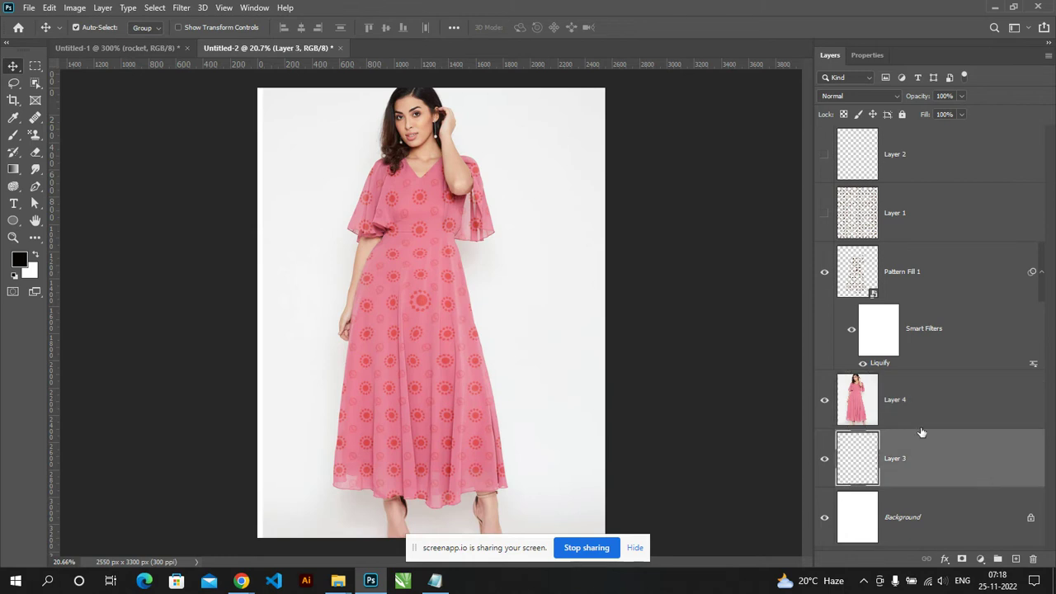
left_click(922, 162, "shift")
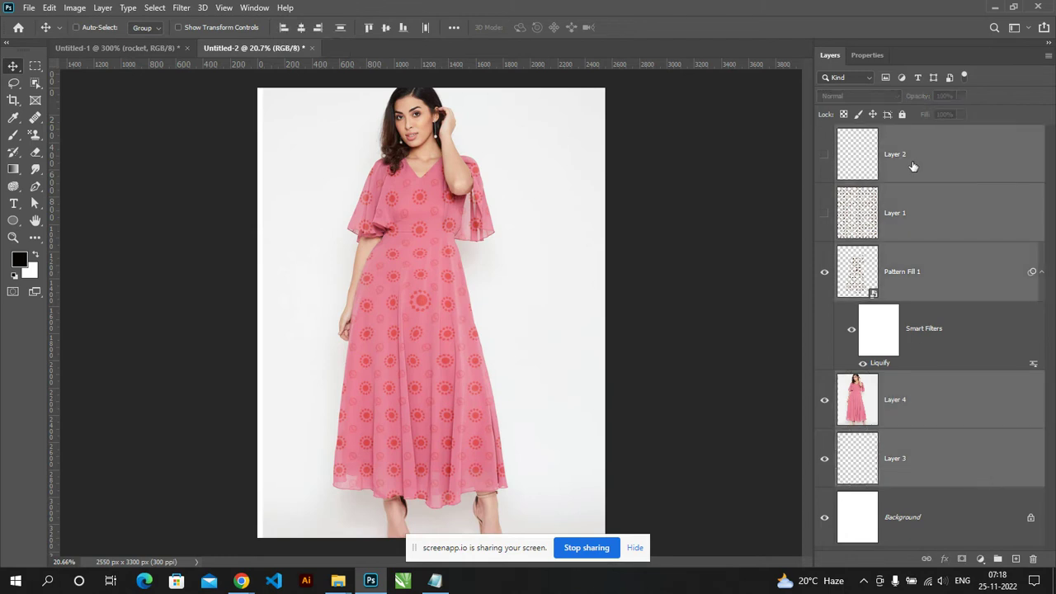
key("ctrl+e")
Step: Open Edit > Fill with Pattern contents, cancel it, and switch to Chrome's pink dress photo
left_click(48, 7)
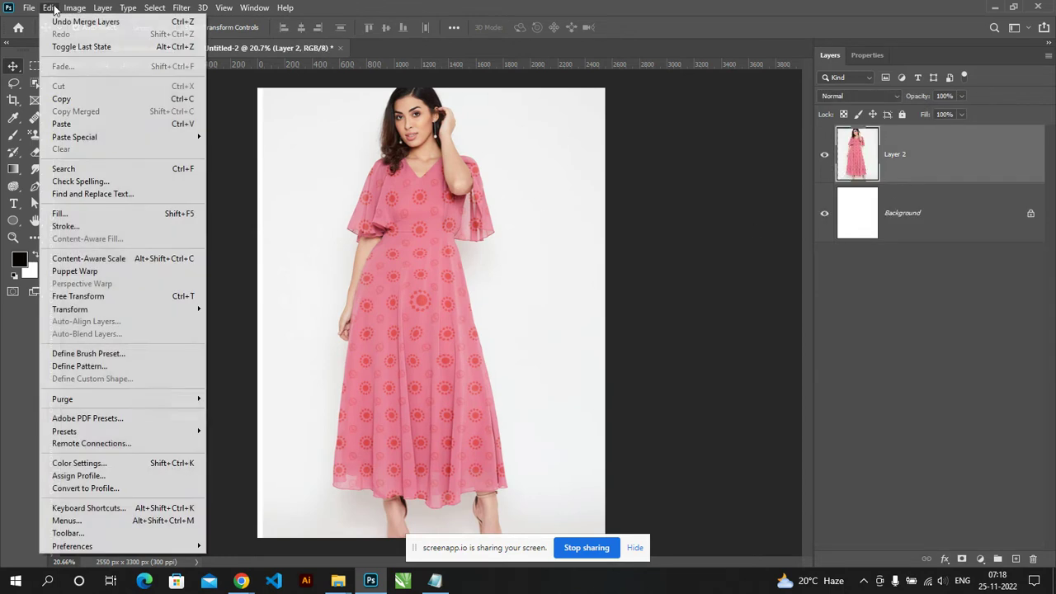
left_click(132, 216)
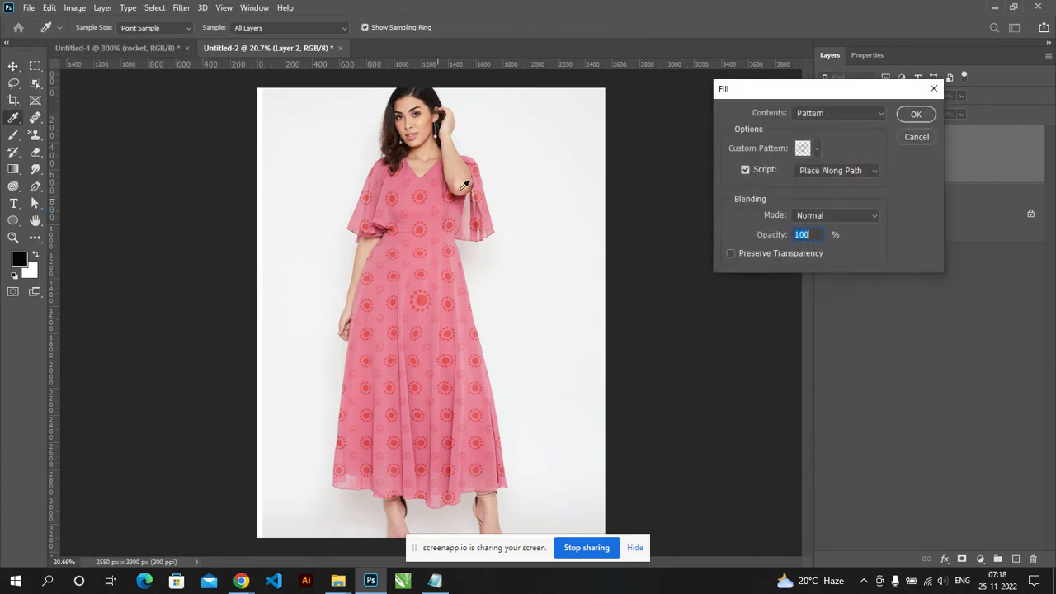
left_click(842, 116)
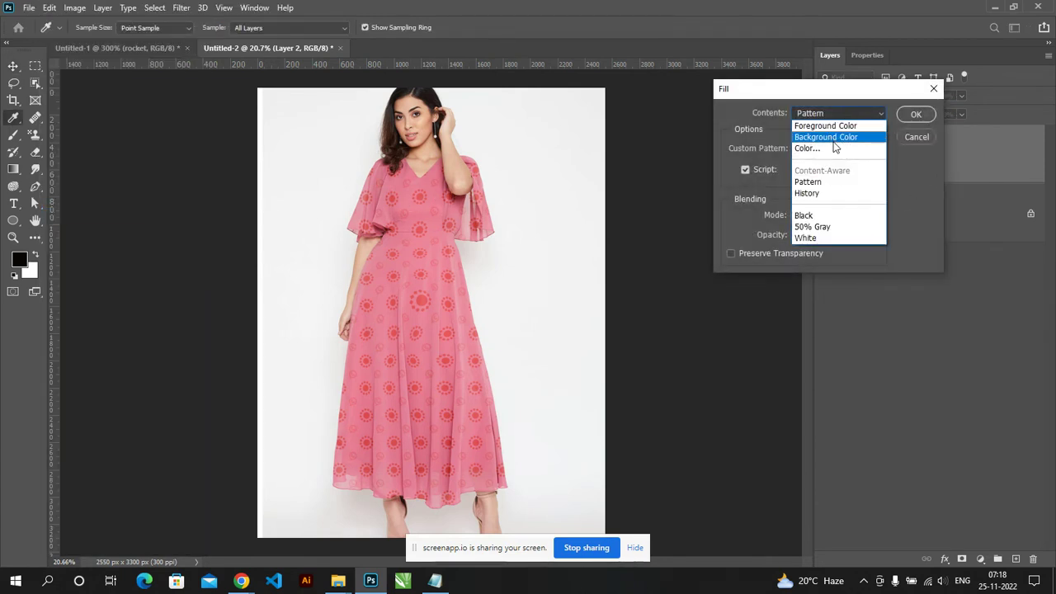
left_click(911, 138)
left_click(916, 137)
key("alt+Tab")
key("alt+Tab")
key("Tab")
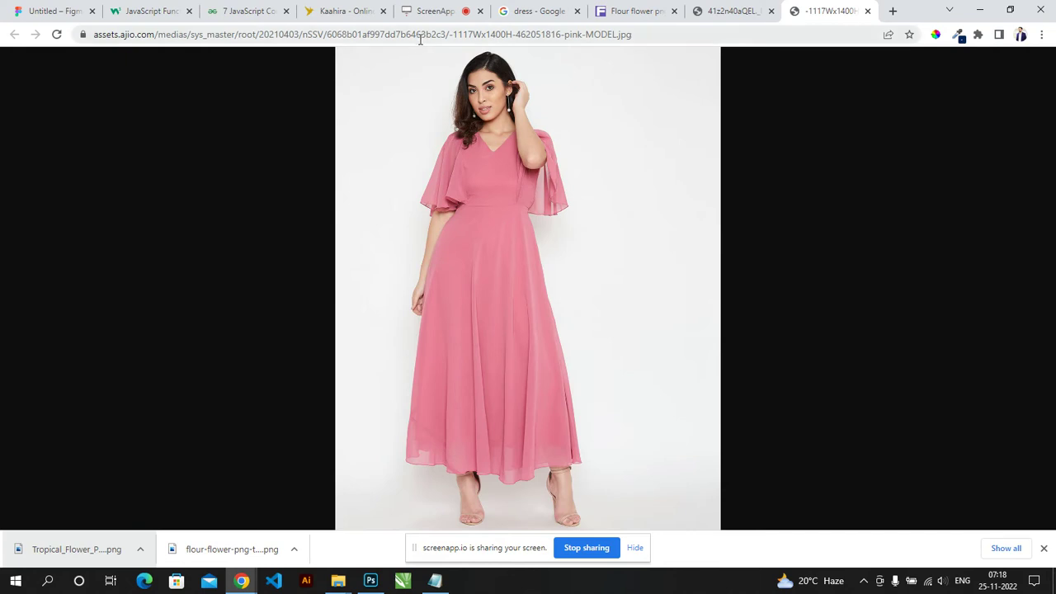
Step: Search Google Images for 'report card' and browse the results
left_click(420, 37)
type("report card")
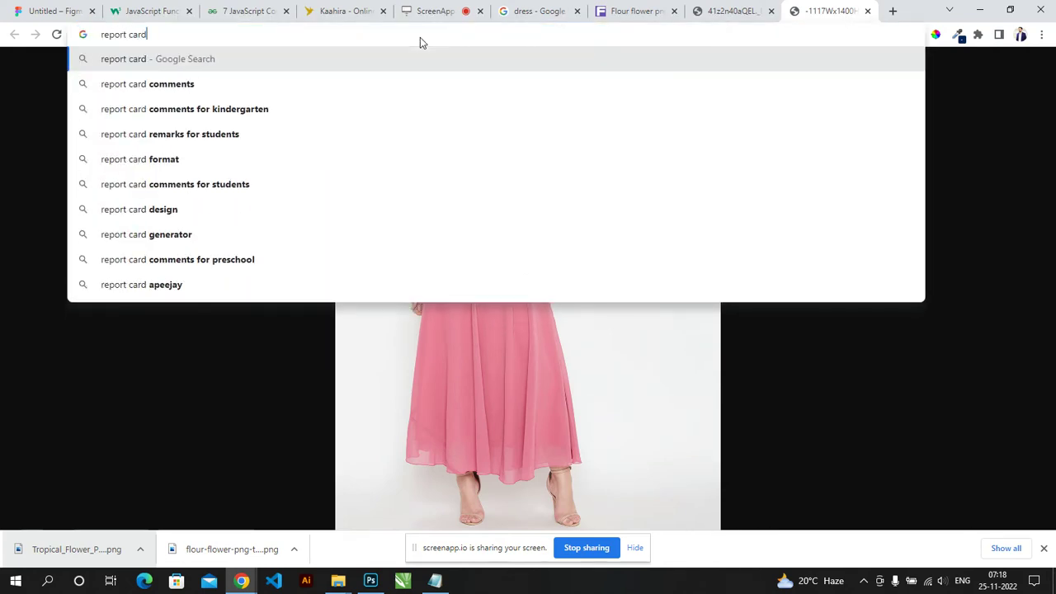
key("Return")
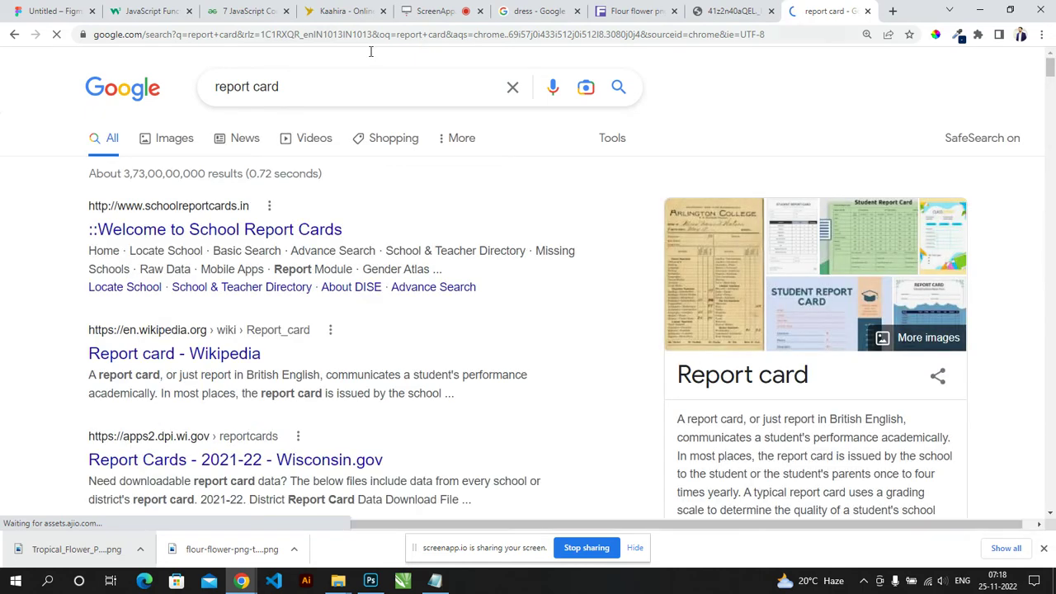
left_click(169, 142)
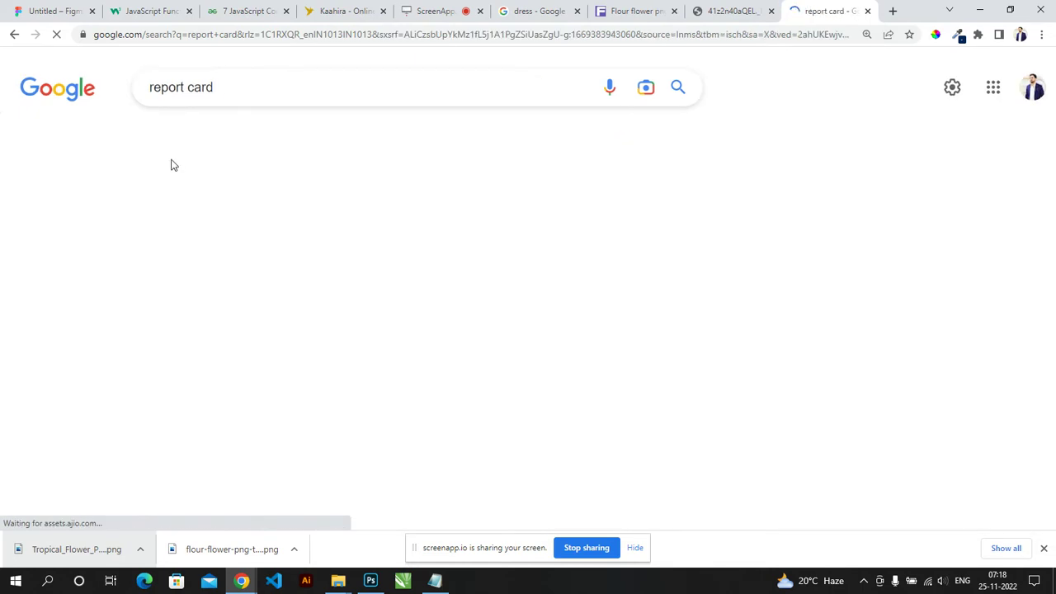
scroll(676, 314, "down", 3)
scroll(620, 342, "down", 2)
scroll(448, 338, "down", 1)
scroll(377, 269, "down", 3)
scroll(422, 322, "down", 1)
scroll(425, 323, "down", 2)
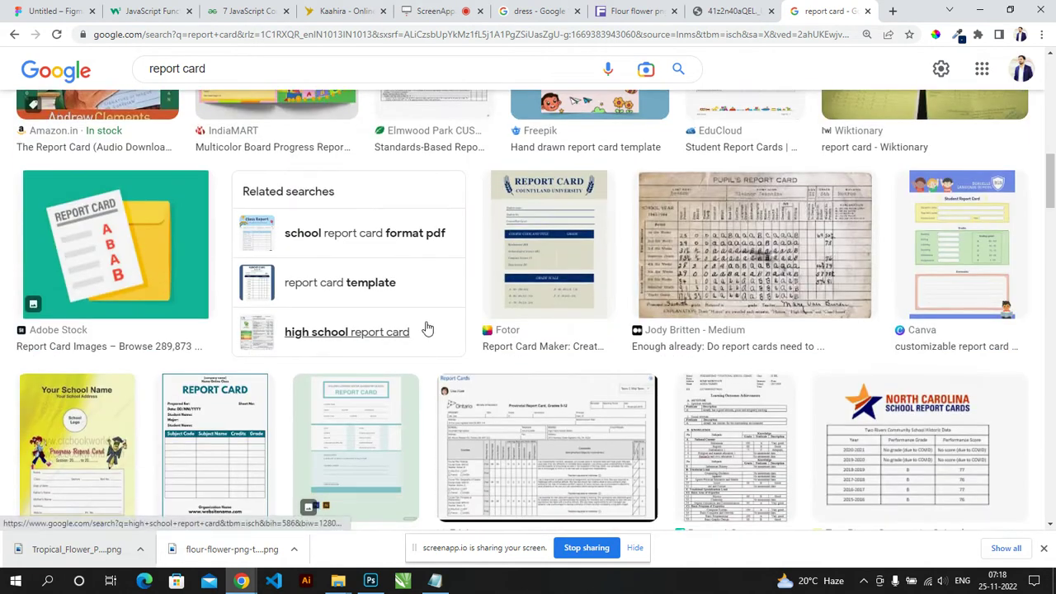
scroll(426, 324, "down", 2)
scroll(714, 238, "up", 2)
Step: Preview the old pupil's report card image and scroll through the related results
left_click(715, 238)
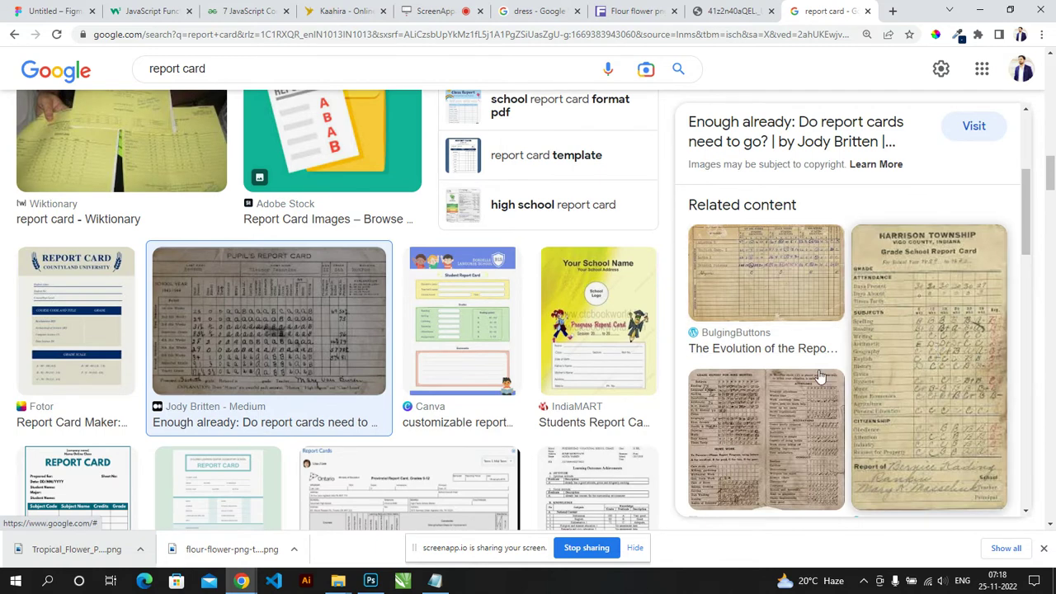
scroll(813, 378, "down", 3)
scroll(784, 389, "down", 2)
scroll(786, 388, "down", 2)
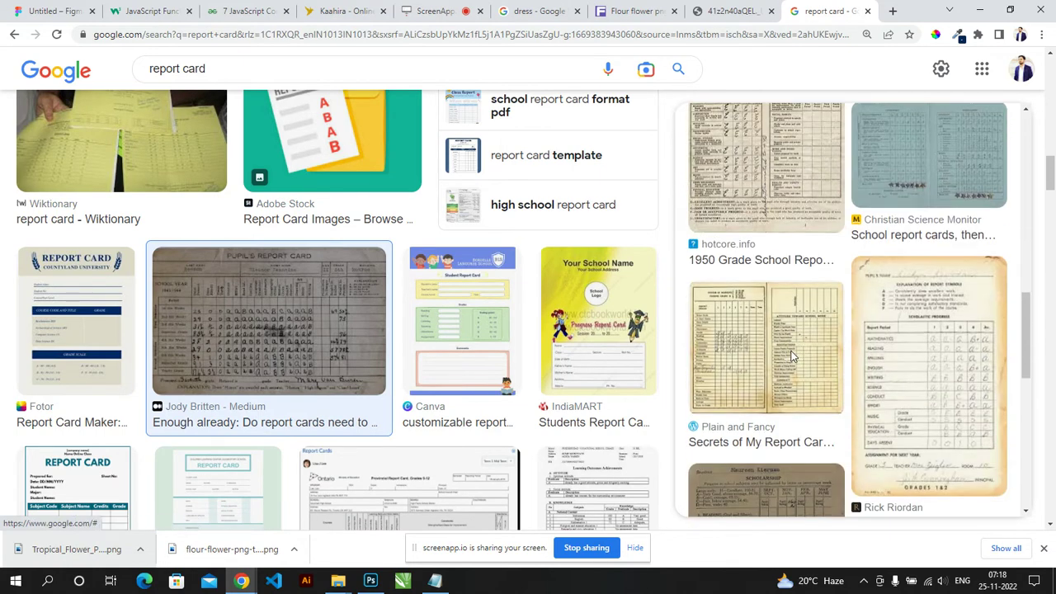
scroll(794, 371, "down", 2)
scroll(346, 364, "down", 1)
scroll(346, 365, "down", 3)
scroll(371, 359, "down", 2)
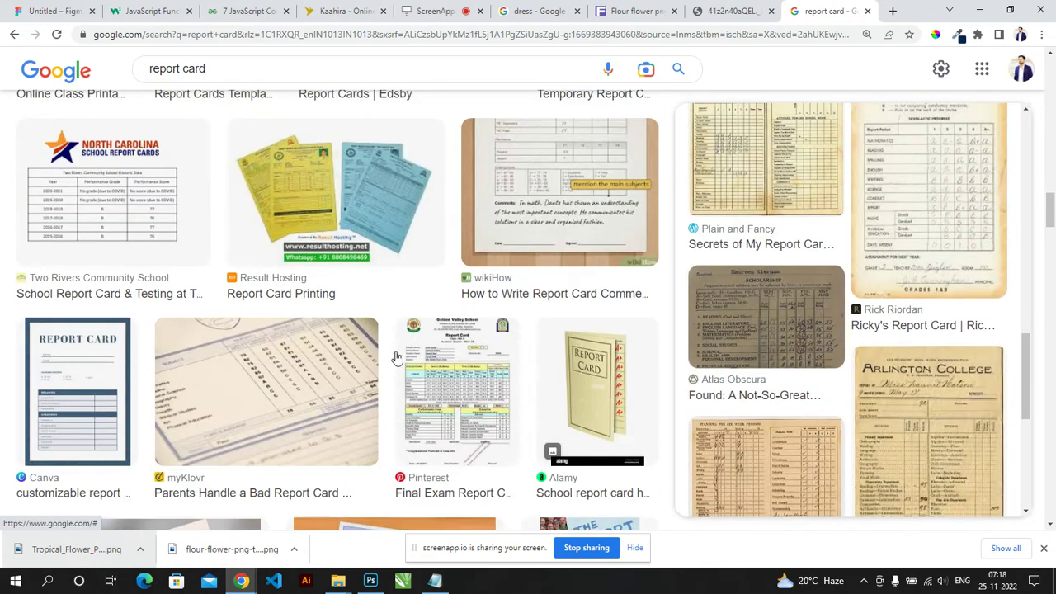
scroll(392, 353, "down", 2)
scroll(429, 368, "down", 3)
scroll(433, 368, "down", 2)
scroll(495, 346, "down", 2)
scroll(582, 322, "down", 2)
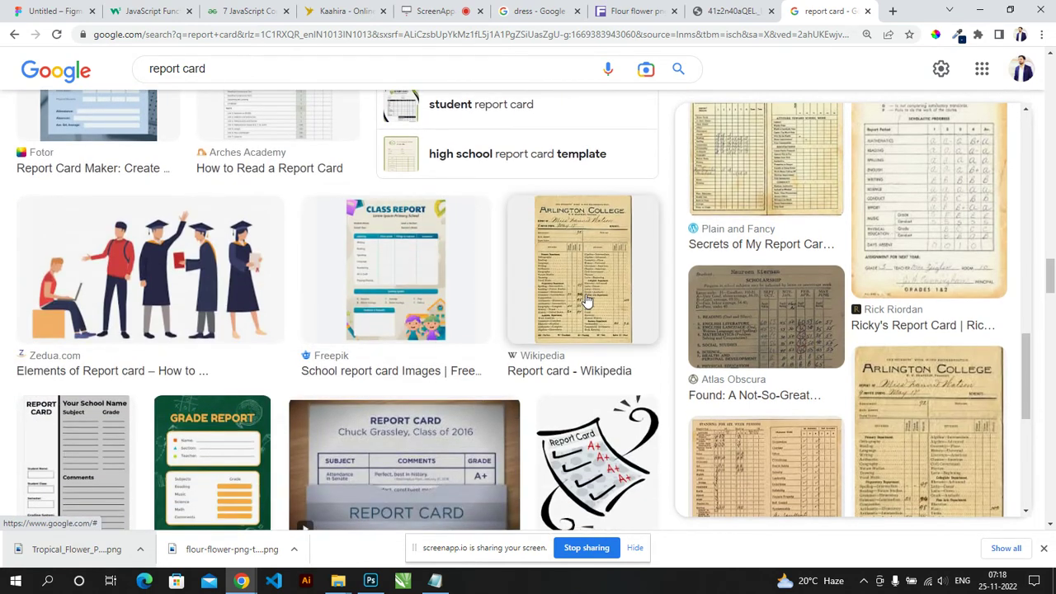
scroll(528, 323, "down", 2)
scroll(521, 325, "down", 5)
scroll(521, 332, "down", 2)
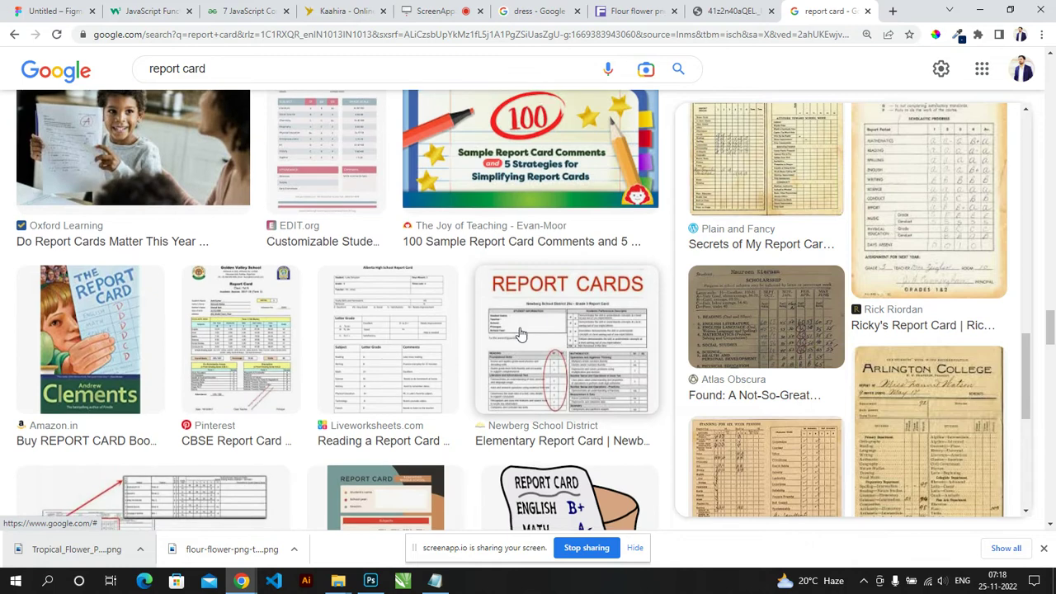
scroll(521, 333, "down", 3)
scroll(520, 334, "down", 3)
scroll(521, 336, "down", 2)
scroll(520, 337, "down", 4)
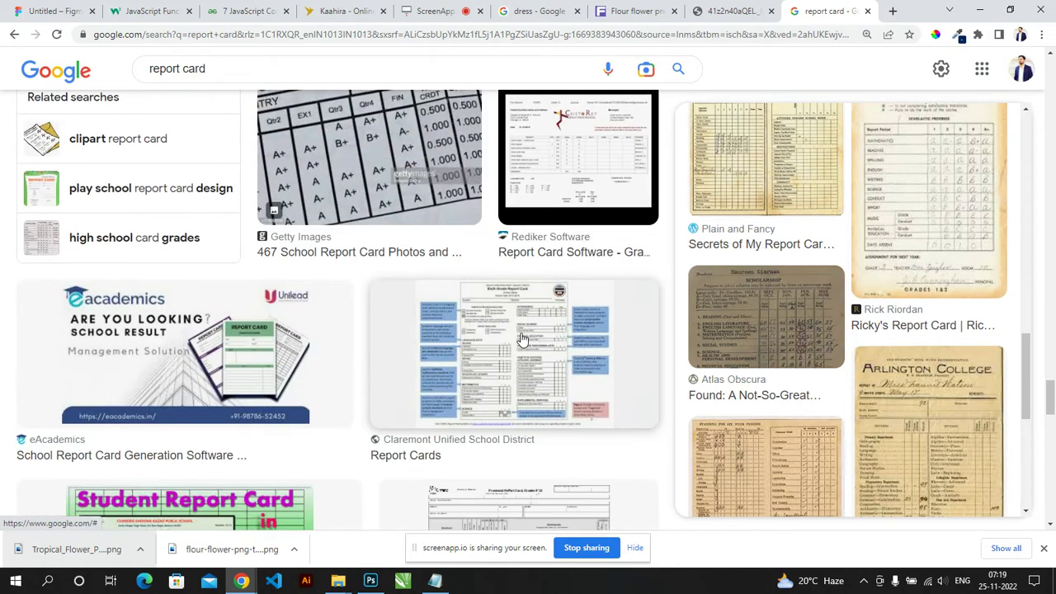
scroll(521, 336, "down", 1)
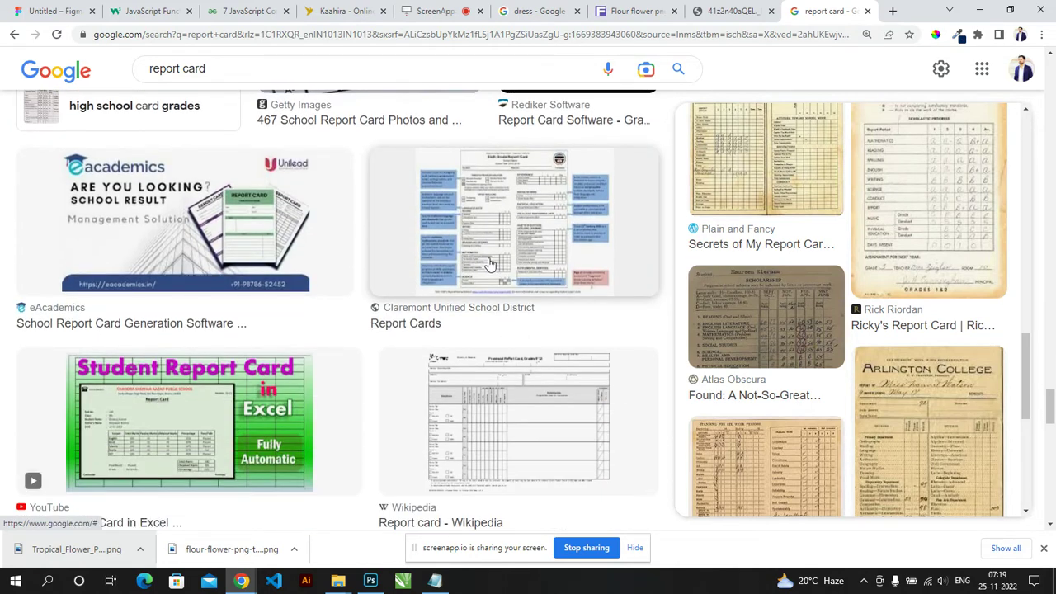
scroll(506, 268, "down", 4)
scroll(515, 293, "down", 2)
scroll(524, 312, "down", 2)
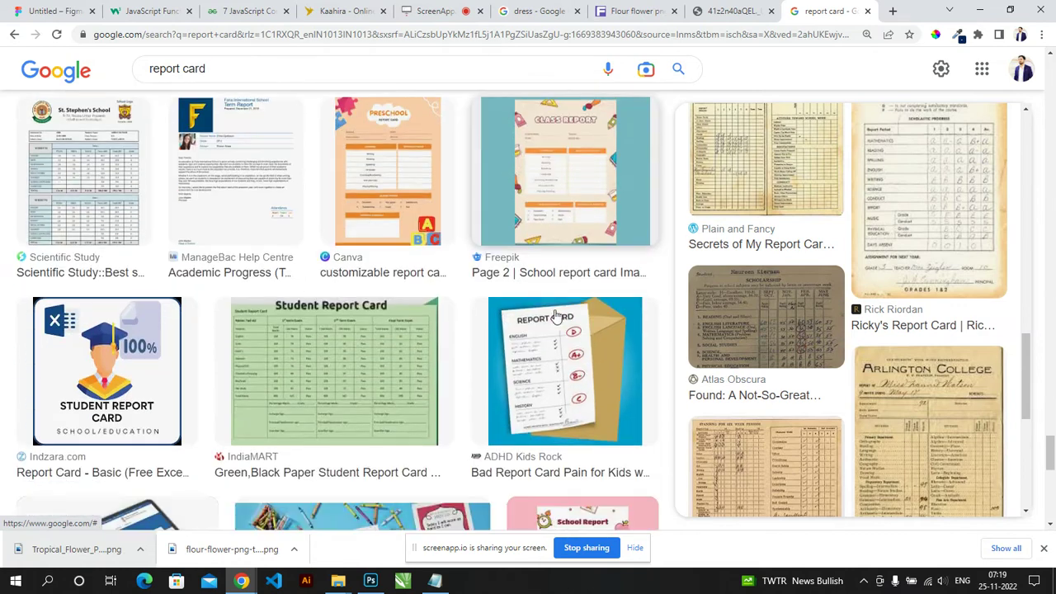
scroll(530, 326, "down", 1)
scroll(530, 326, "down", 2)
scroll(531, 326, "down", 3)
scroll(530, 326, "down", 3)
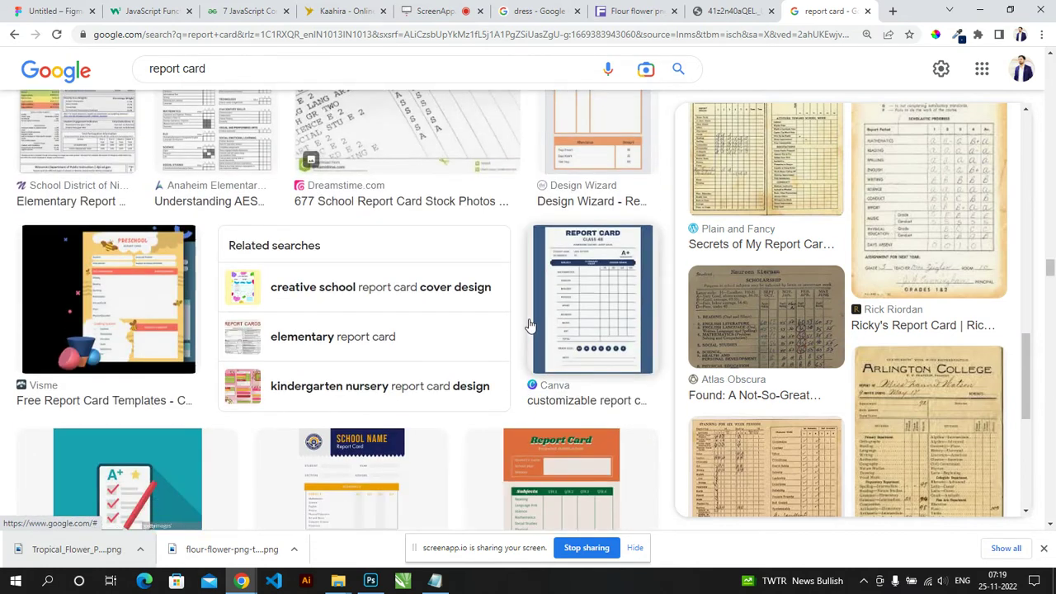
scroll(531, 325, "down", 1)
scroll(840, 325, "down", 3)
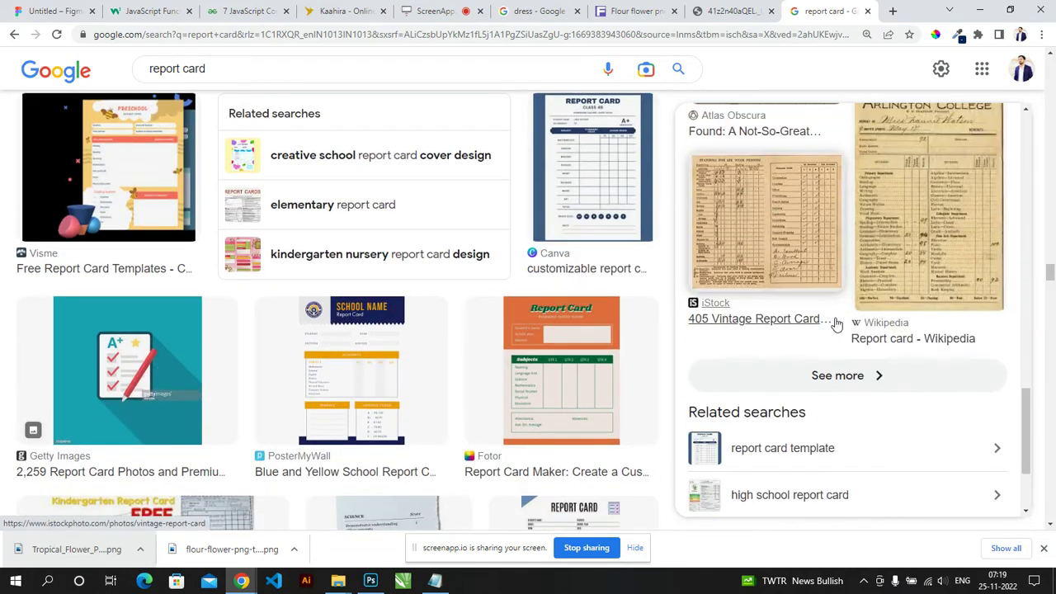
scroll(835, 325, "up", 3)
scroll(330, 281, "up", 5)
scroll(323, 276, "up", 3)
scroll(323, 276, "up", 2)
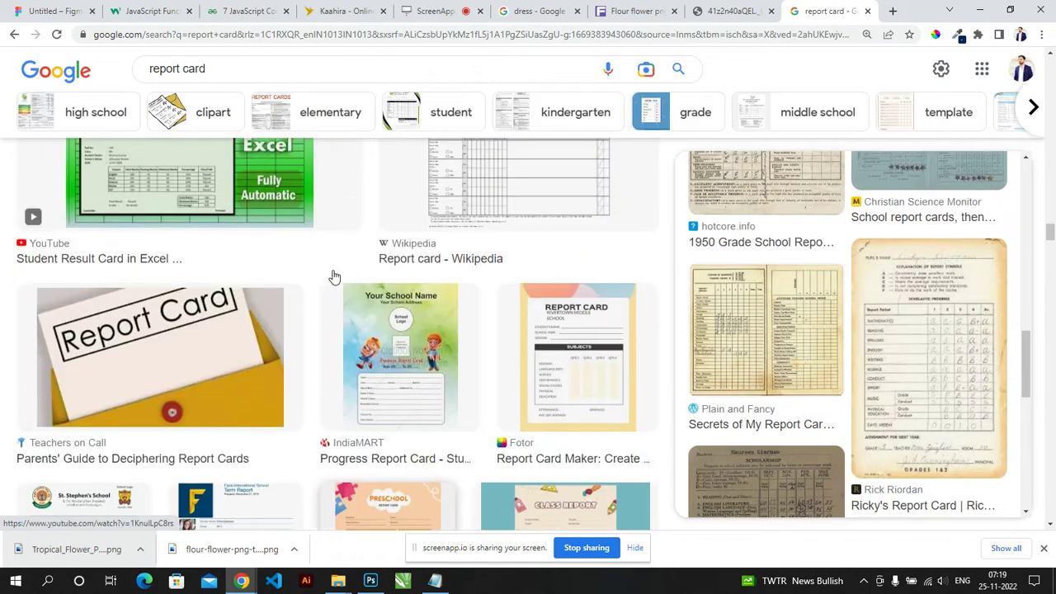
scroll(324, 276, "up", 4)
scroll(349, 297, "down", 2)
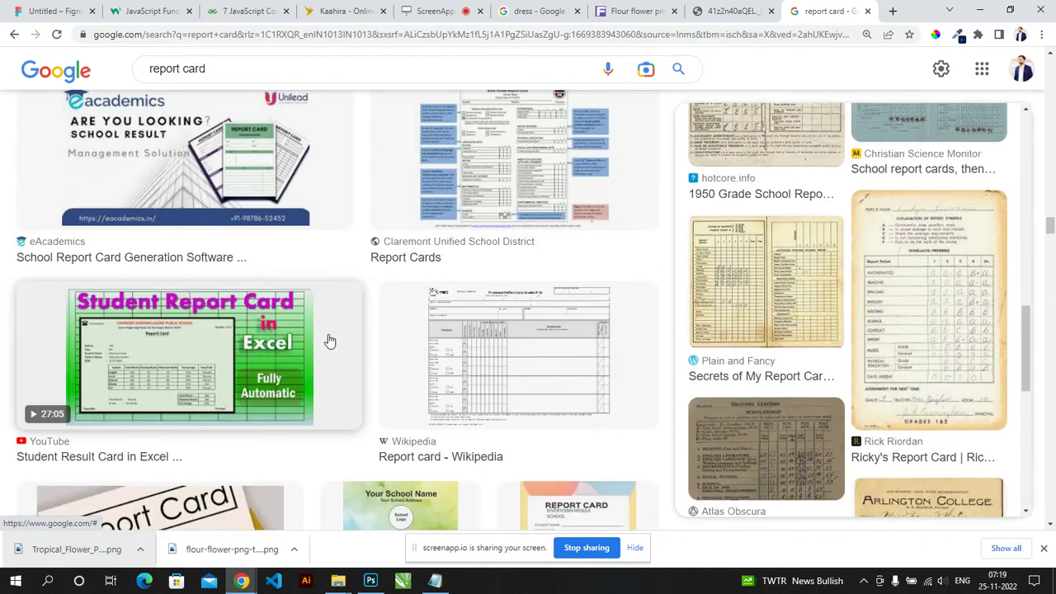
scroll(336, 309, "up", 3)
scroll(347, 309, "up", 3)
scroll(361, 309, "up", 2)
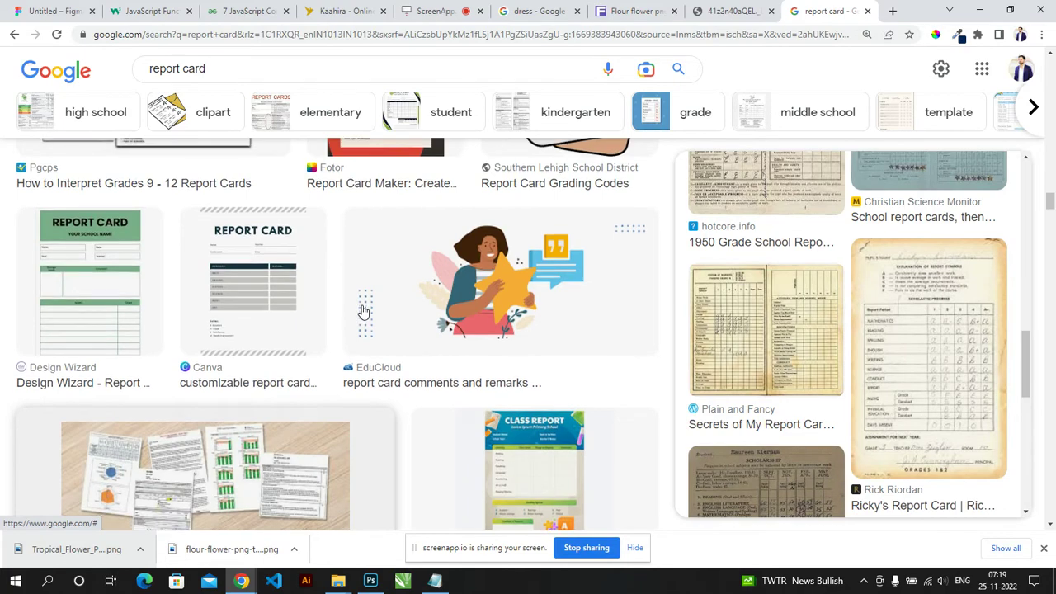
scroll(363, 312, "up", 2)
scroll(377, 302, "up", 3)
scroll(377, 302, "up", 3)
scroll(396, 296, "up", 2)
scroll(397, 296, "up", 3)
scroll(413, 295, "up", 3)
scroll(437, 295, "up", 3)
scroll(467, 294, "up", 3)
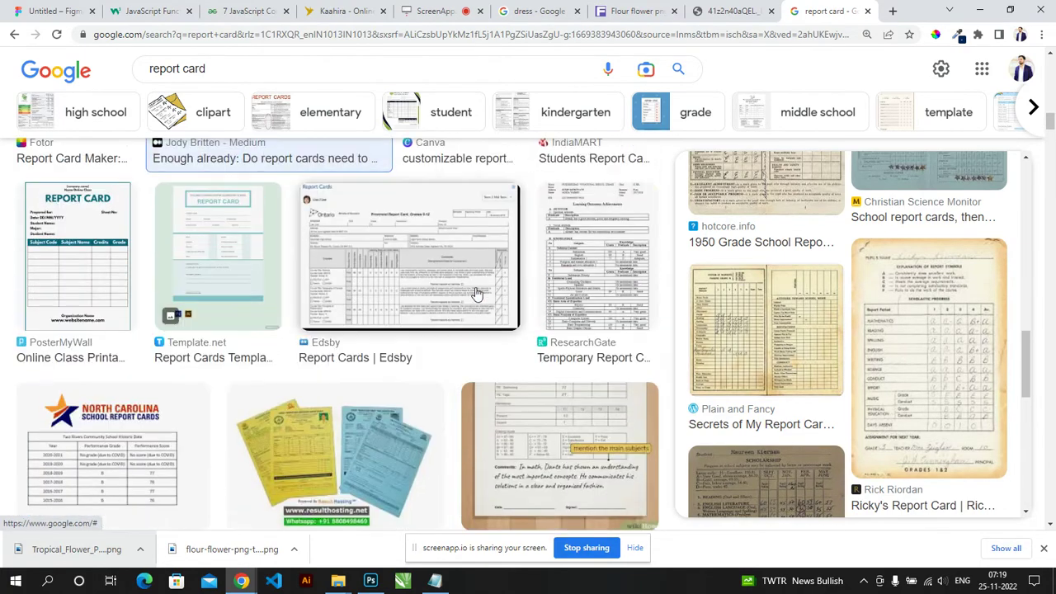
scroll(467, 293, "down", 5)
scroll(471, 285, "up", 3)
scroll(474, 280, "up", 3)
scroll(474, 277, "up", 3)
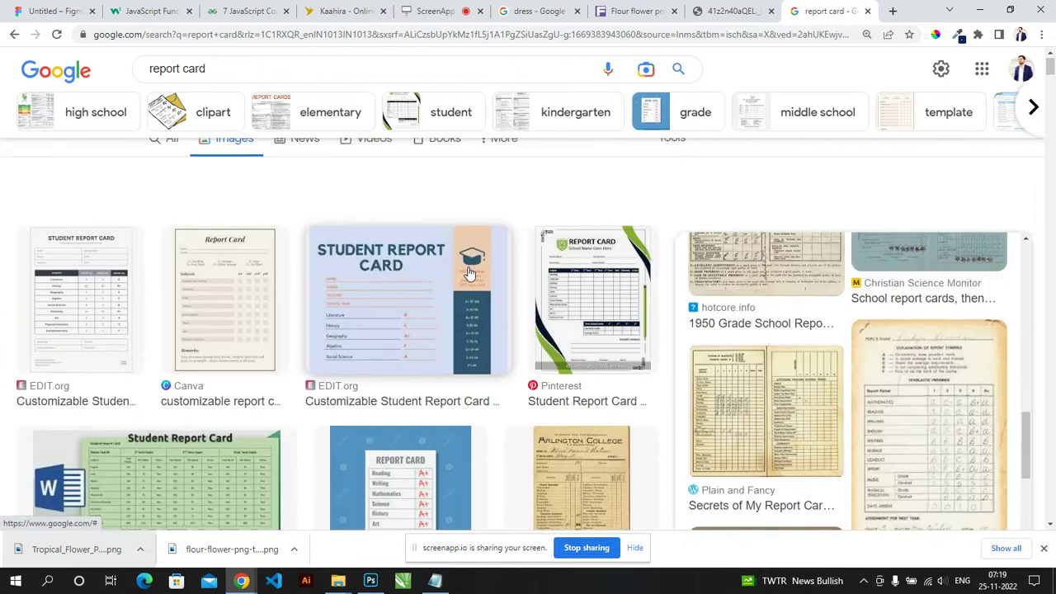
scroll(685, 330, "down", 2)
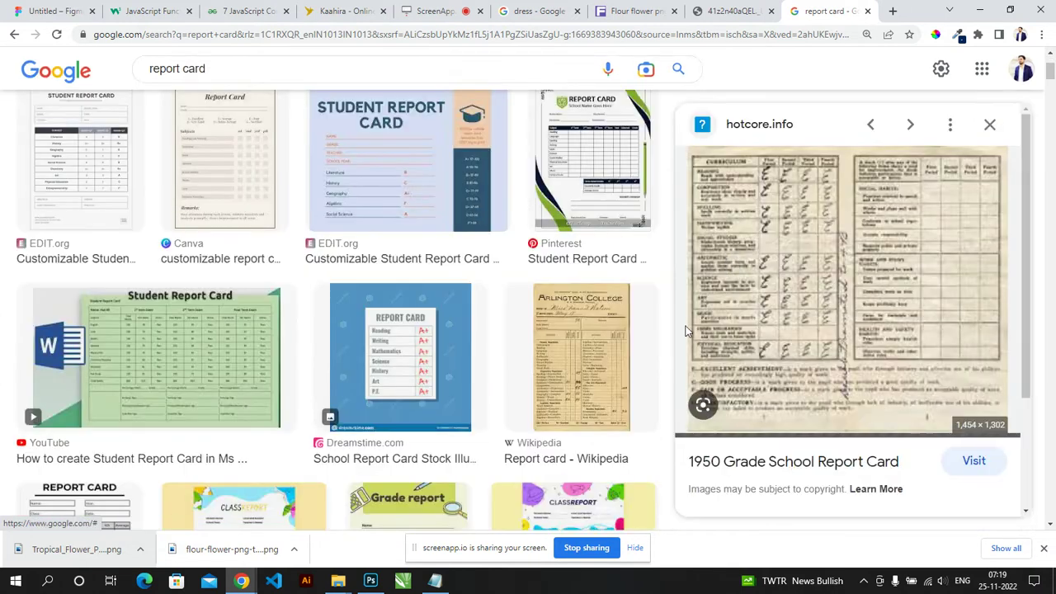
Step: Open the 1950 report card scan in its own tab, copy the image, and return to Photoshop
right_click(781, 232)
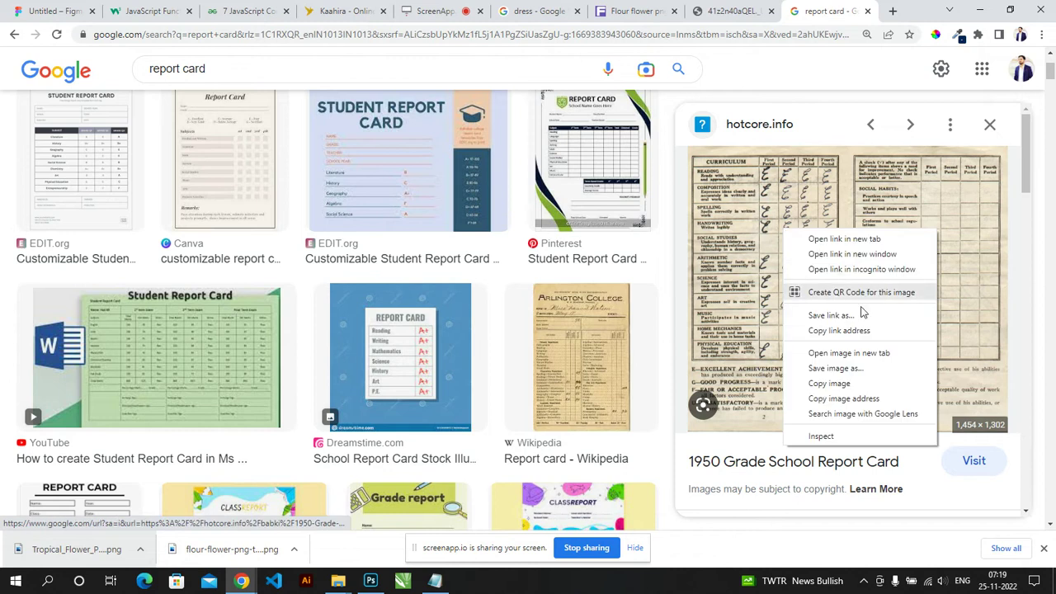
left_click(842, 353)
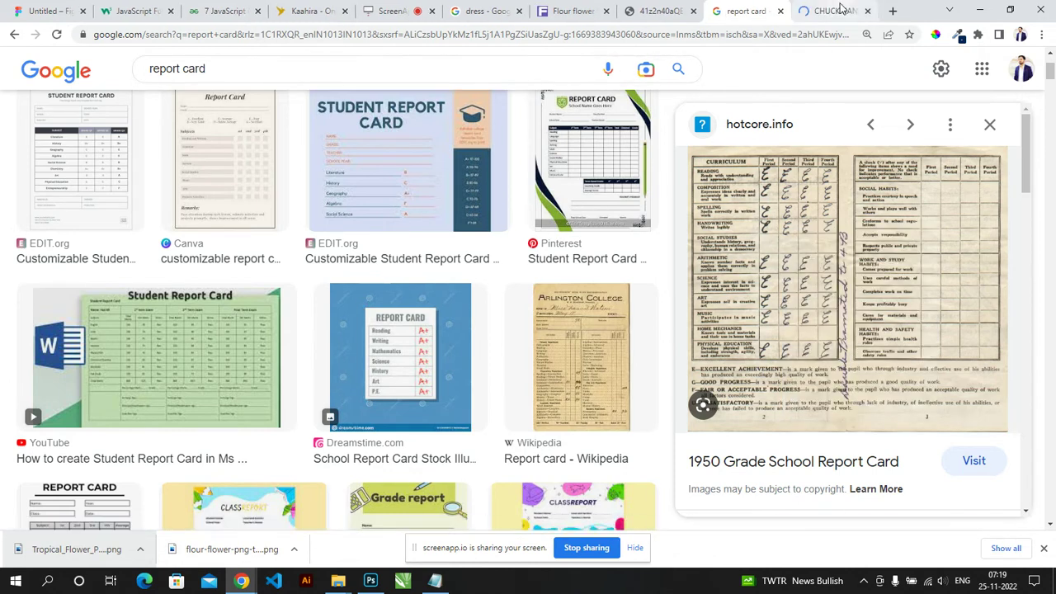
left_click(841, 10)
right_click(435, 247)
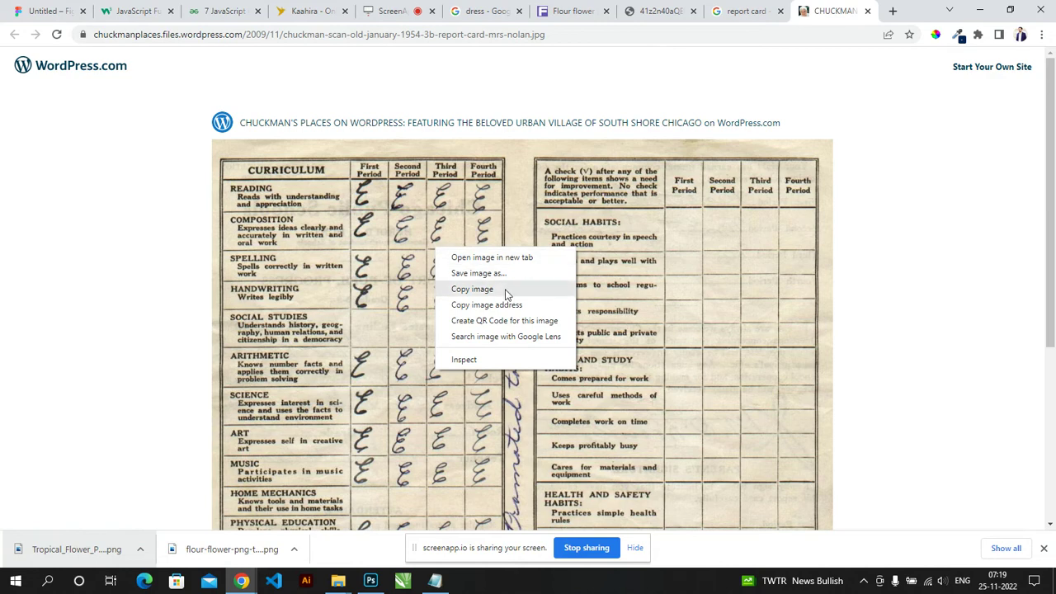
left_click(472, 289)
key("alt+Tab")
key("alt+Tab")
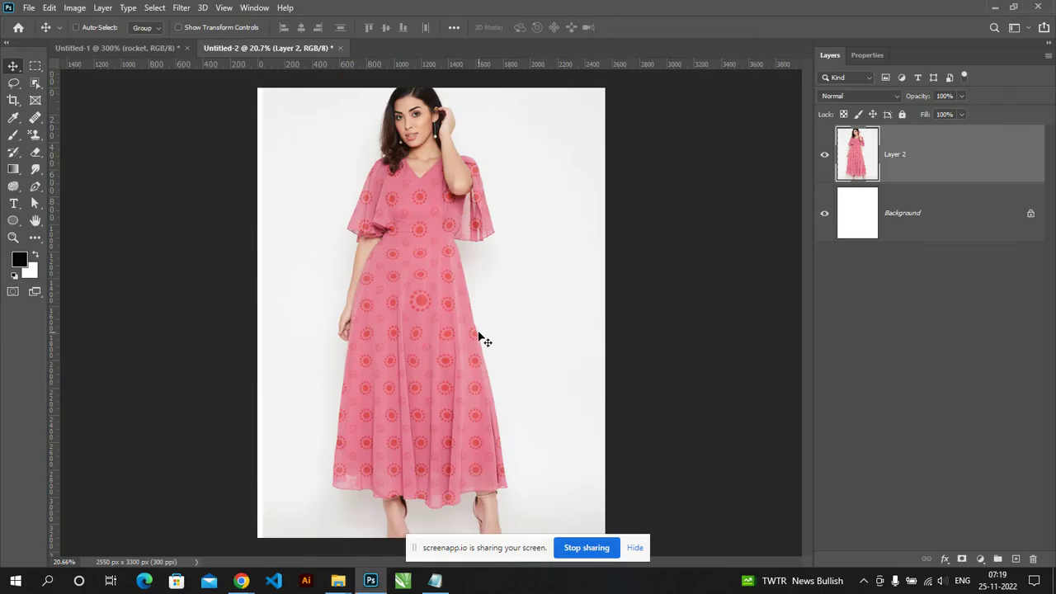
Step: Create a 1454 × 1302 px document from the Clipboard preset and paste in the report card scan
key("ctrl+n")
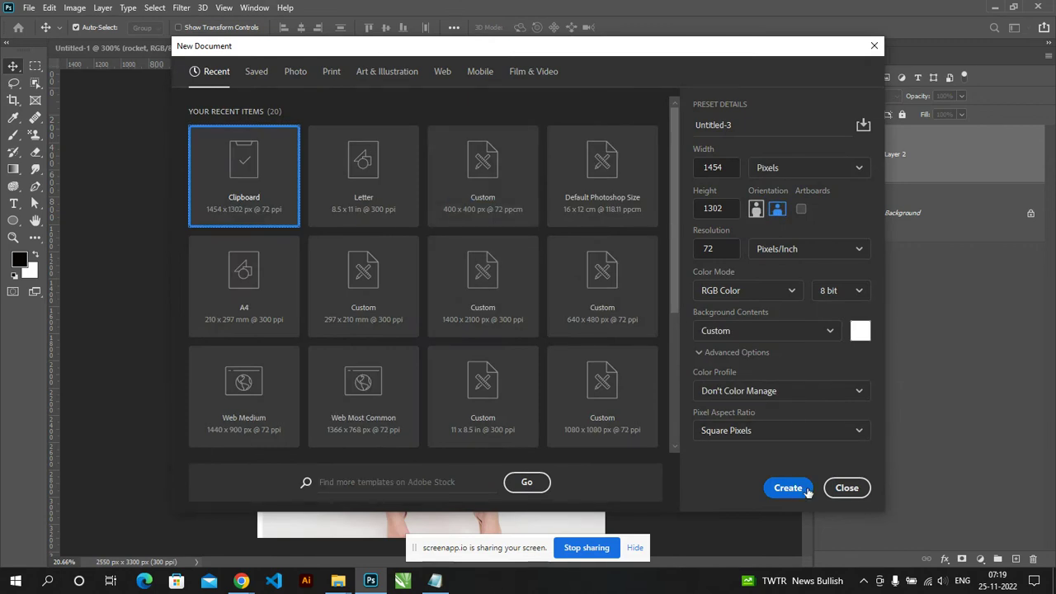
left_click(790, 488)
key("ctrl+v")
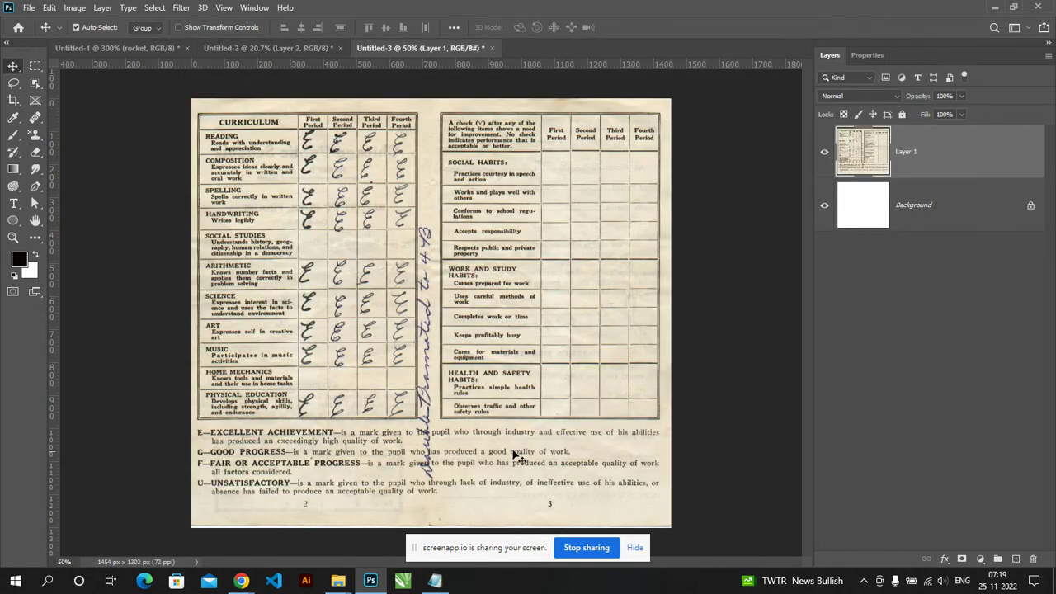
scroll(452, 206, "up", 2)
scroll(452, 207, "up", 2)
scroll(452, 206, "up", 2)
scroll(452, 206, "up", 1)
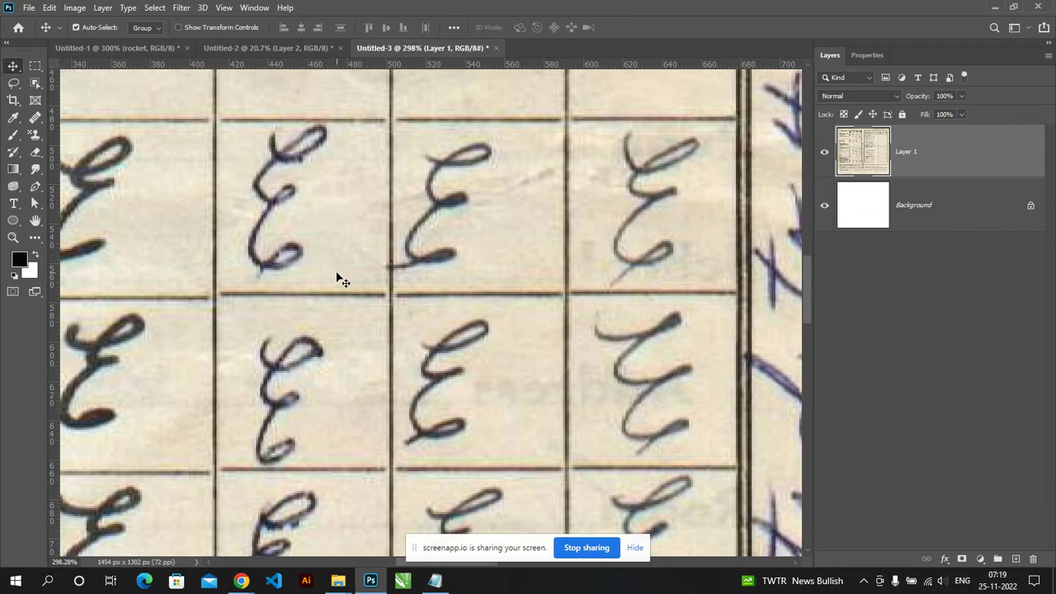
Step: Lasso the Arithmetic row's E grade, Content-Aware fill it, and deselect
left_click(13, 83)
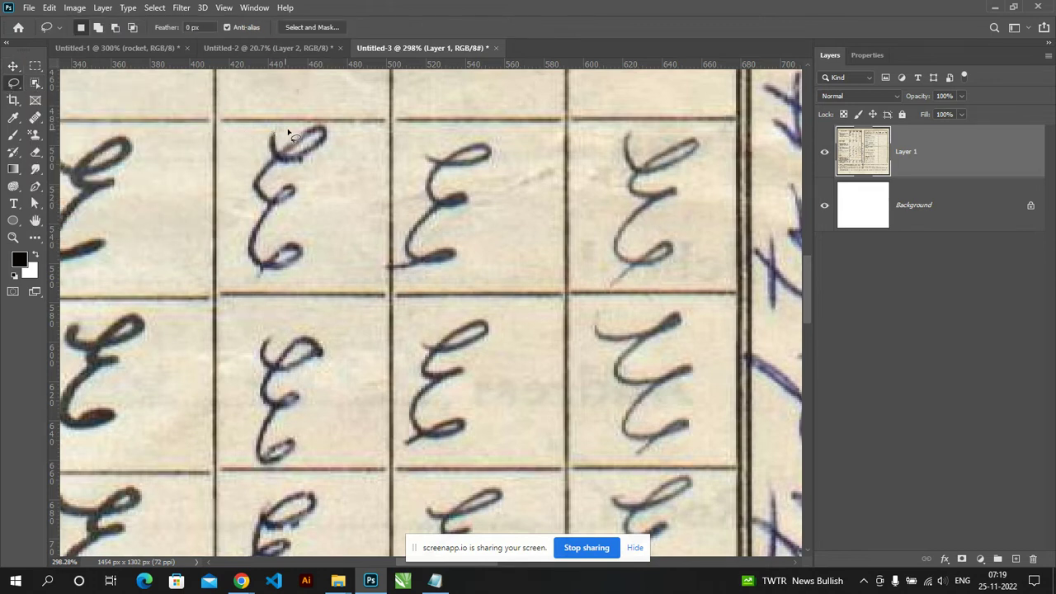
left_click_drag(301, 125, 292, 133)
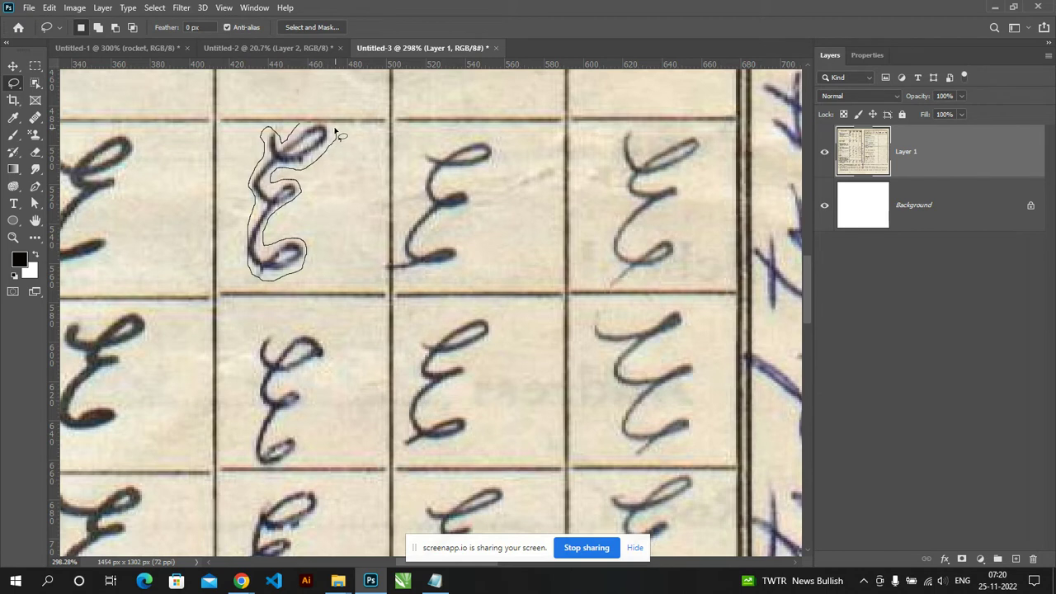
left_click_drag(295, 126, 297, 128)
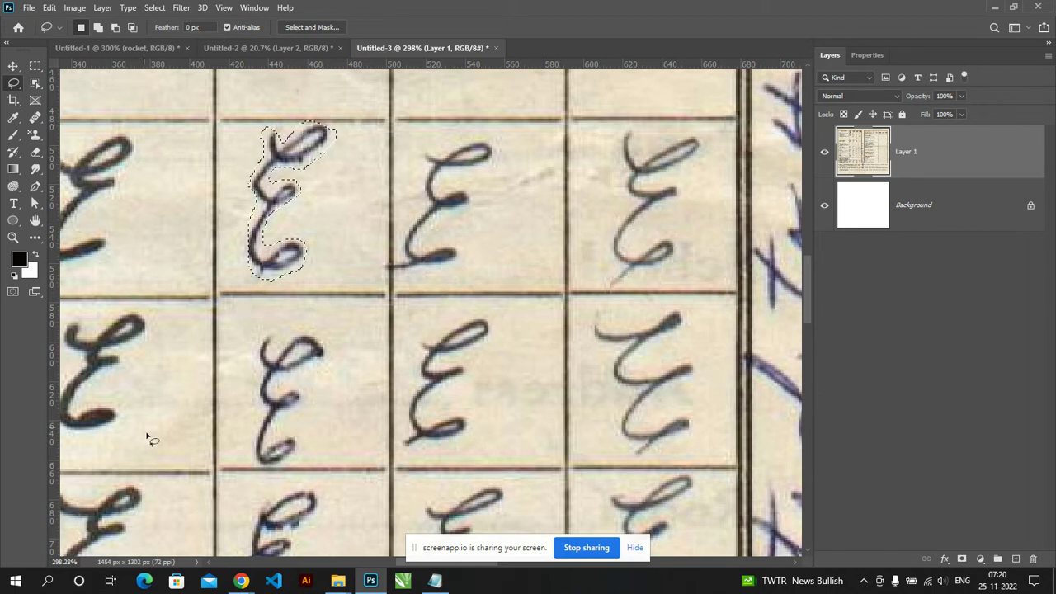
scroll(259, 305, "down", 2)
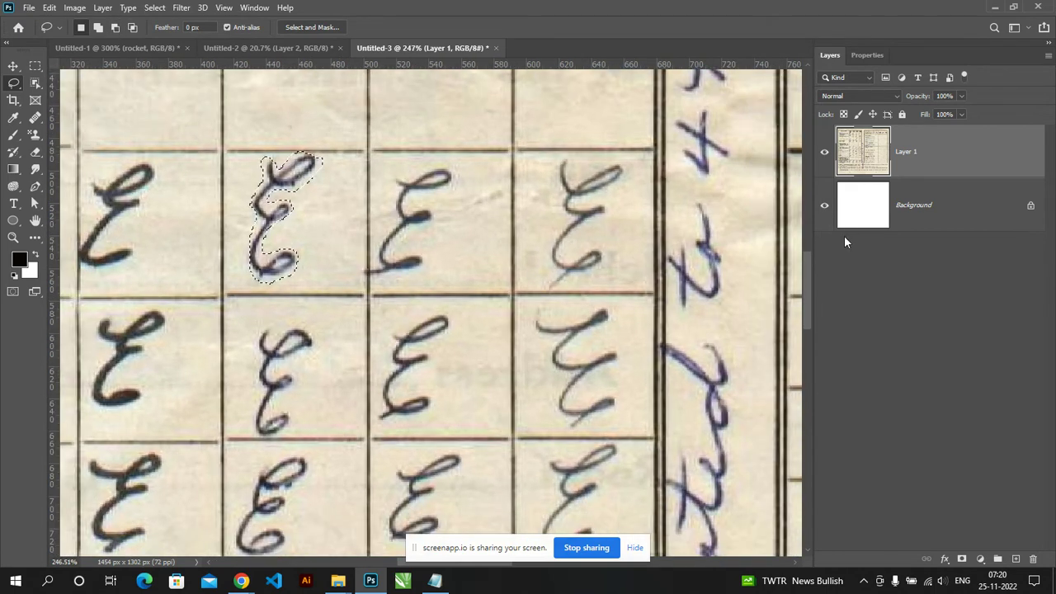
key("shift+F5")
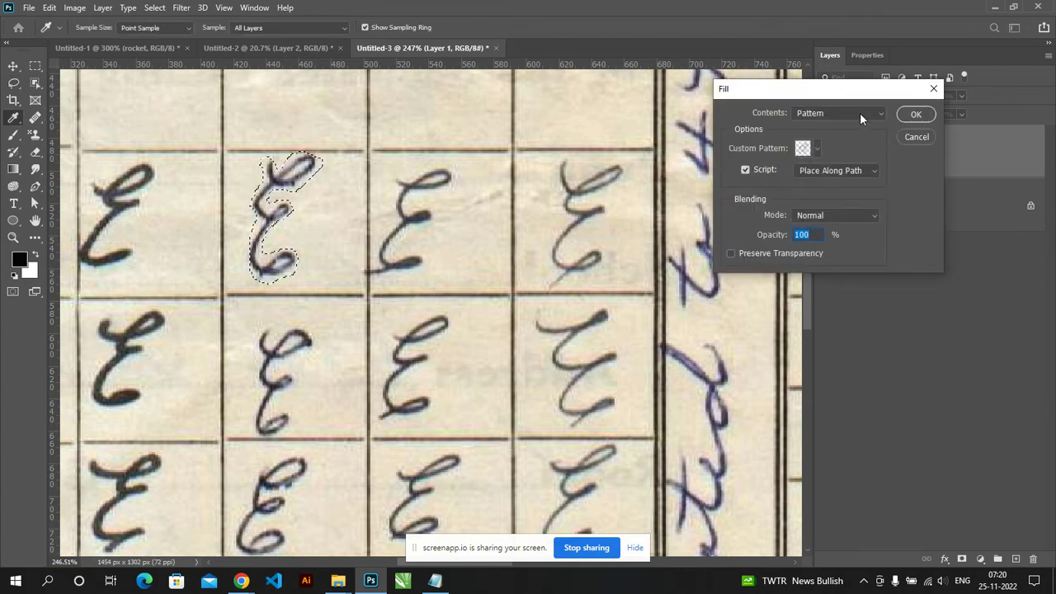
left_click(870, 113)
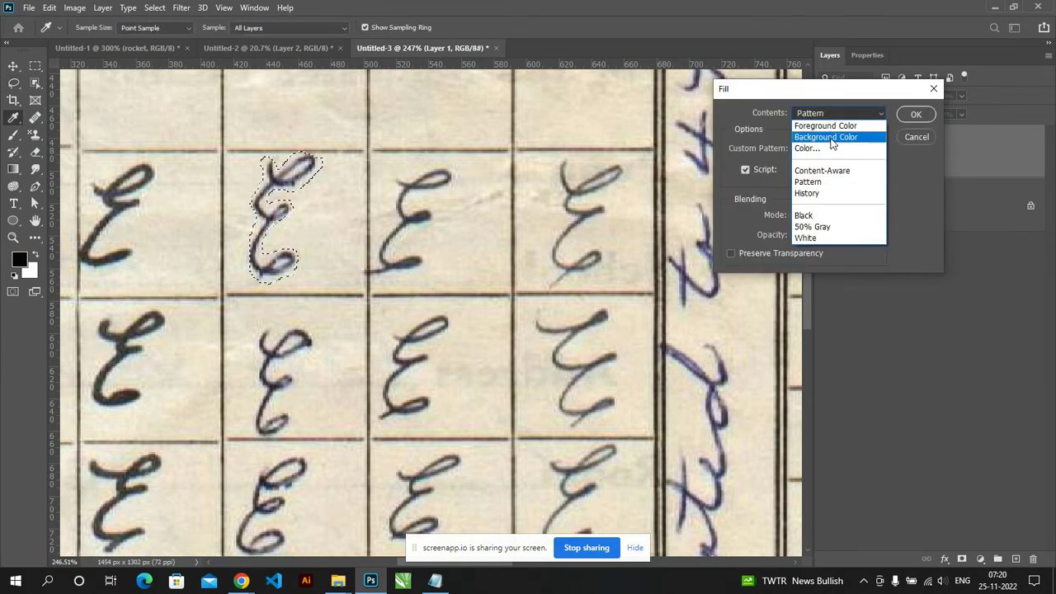
left_click(842, 171)
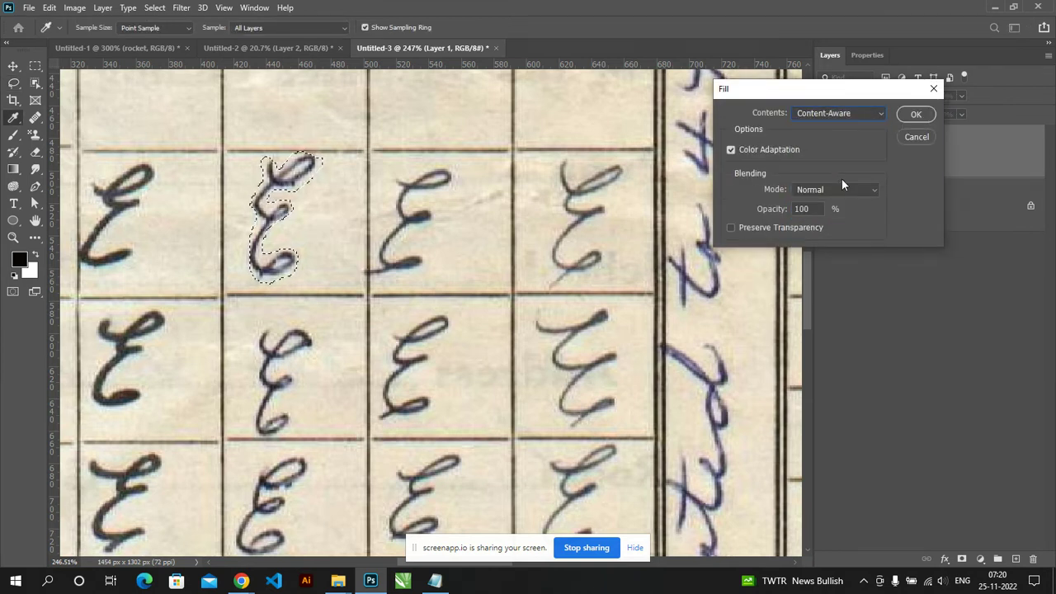
left_click(917, 114)
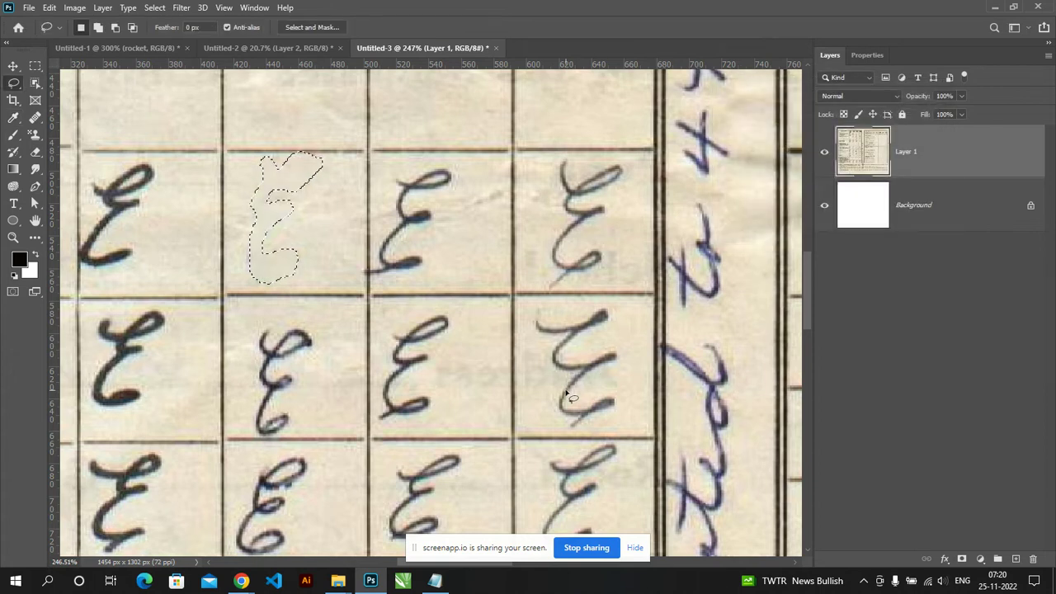
key("ctrl+d")
scroll(401, 254, "down", 2)
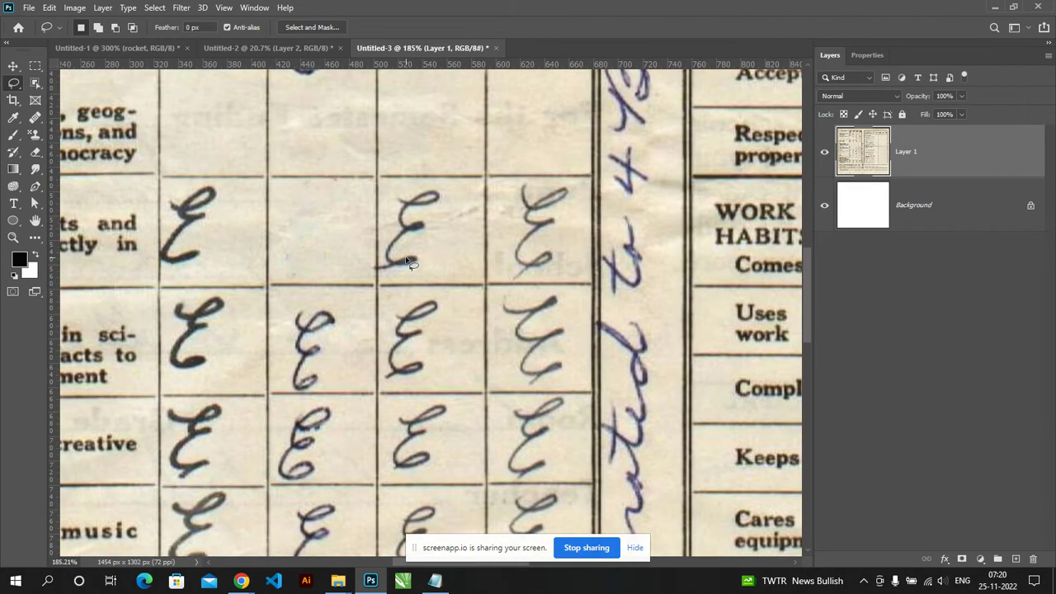
Step: Restore the Second Period E grade, then switch to the Move tool and undo an accidental Layer 1 deletion
left_click_drag(406, 263, 313, 234)
left_click(34, 120)
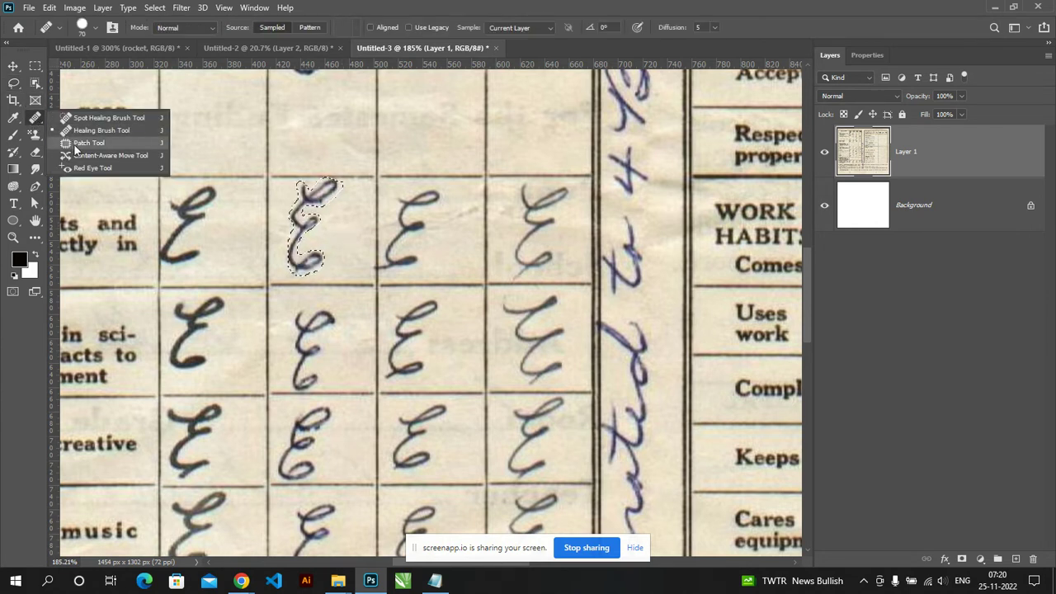
left_click(14, 66)
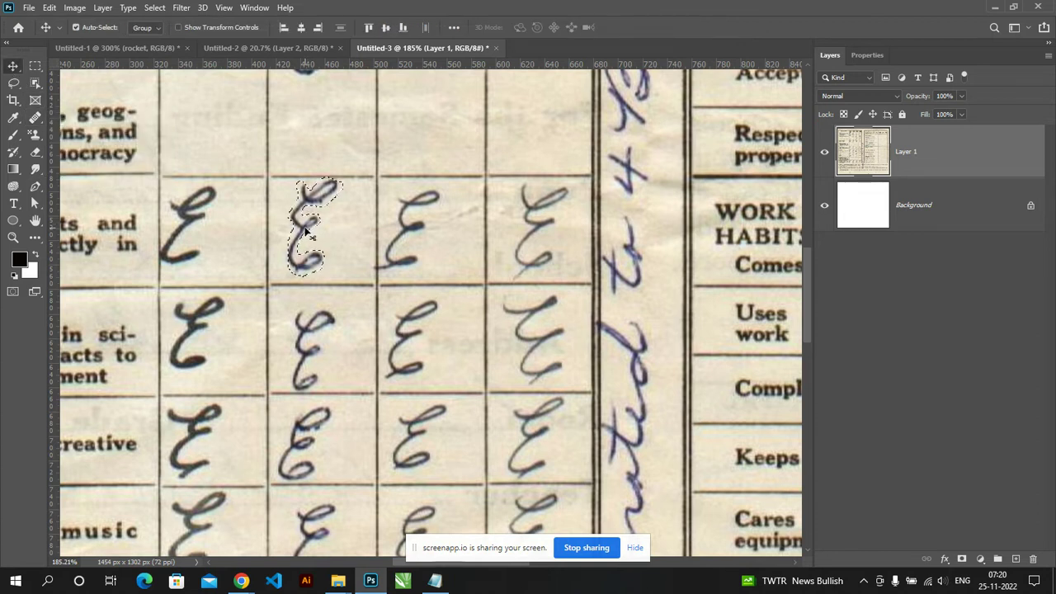
key("Delete")
key("ctrl+z")
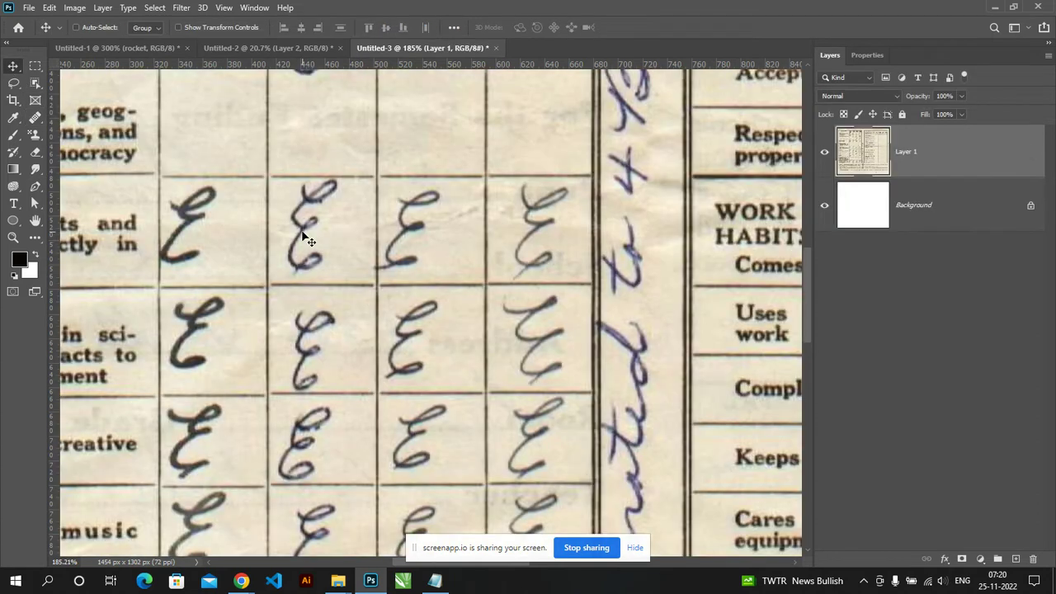
scroll(221, 260, "left", 5)
scroll(391, 278, "up", 3)
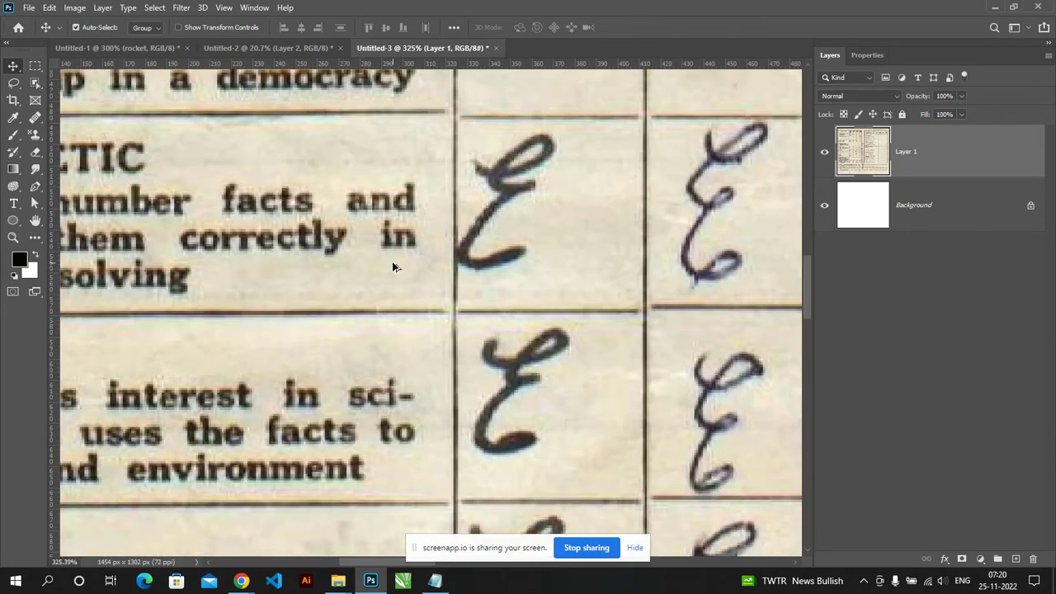
scroll(338, 200, "up", 2)
scroll(338, 200, "up", 2)
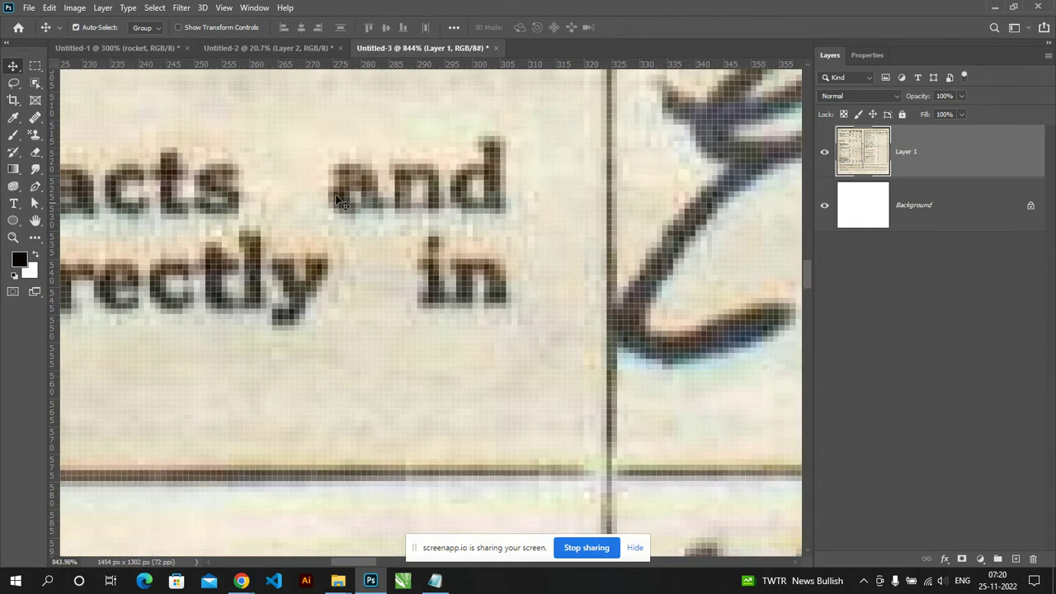
Step: Box-select the n in 'and' and content-aware fill it, then deselect
left_click(35, 66)
left_click_drag(385, 154, 450, 219)
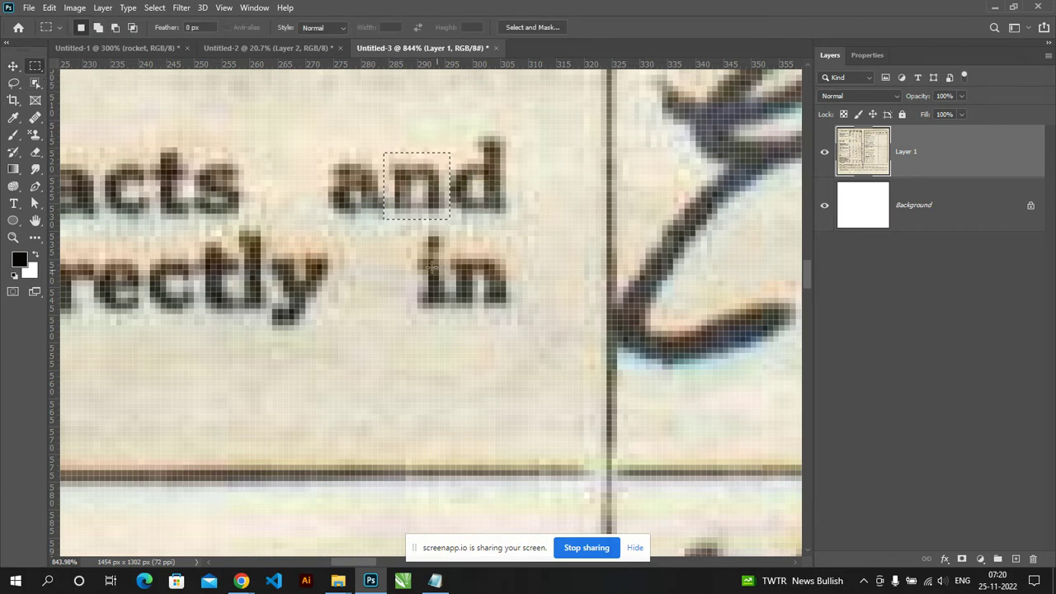
key("shift")
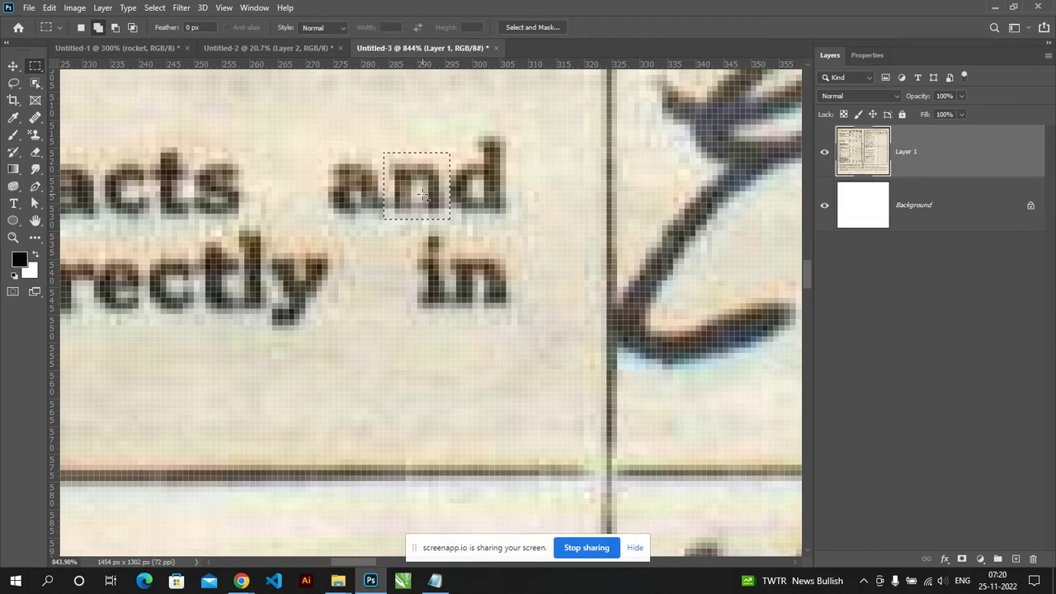
key("shift+BackSpace")
key("Return")
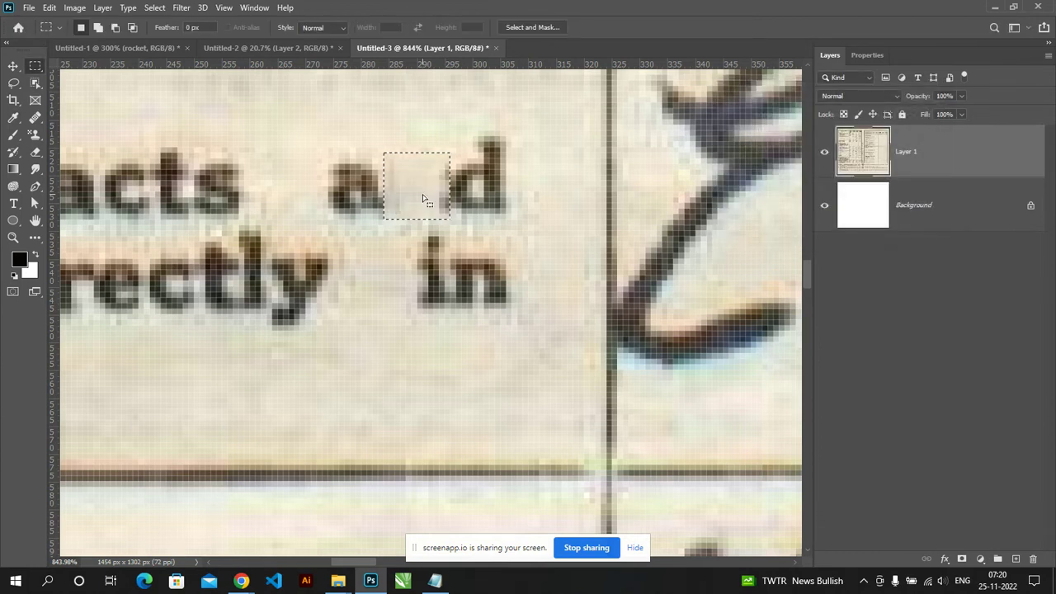
scroll(434, 121, "down", 3, "alt")
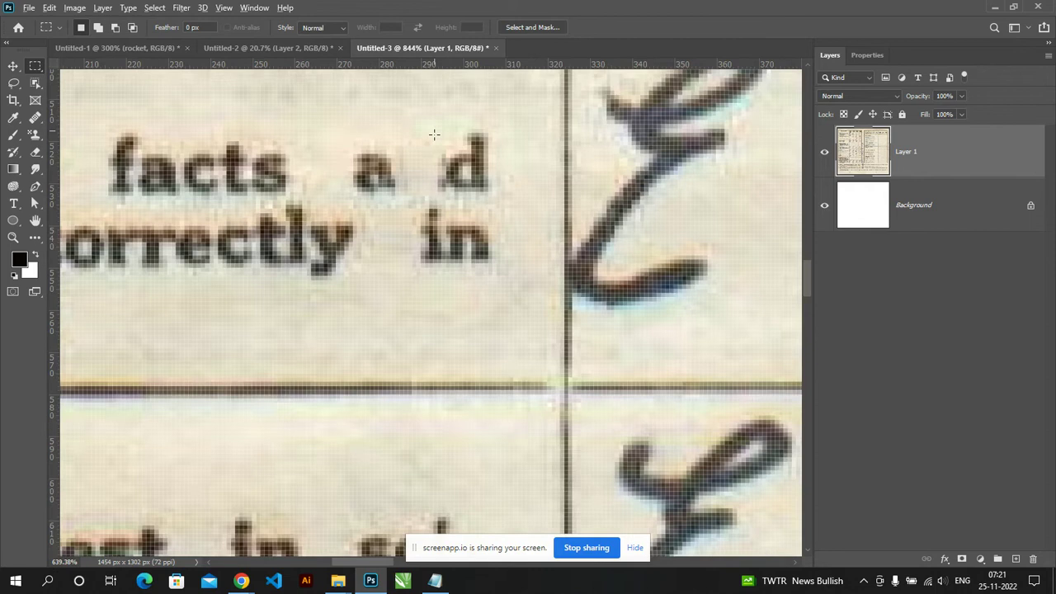
scroll(436, 134, "down", 3, "alt")
scroll(441, 165, "down", 3, "alt")
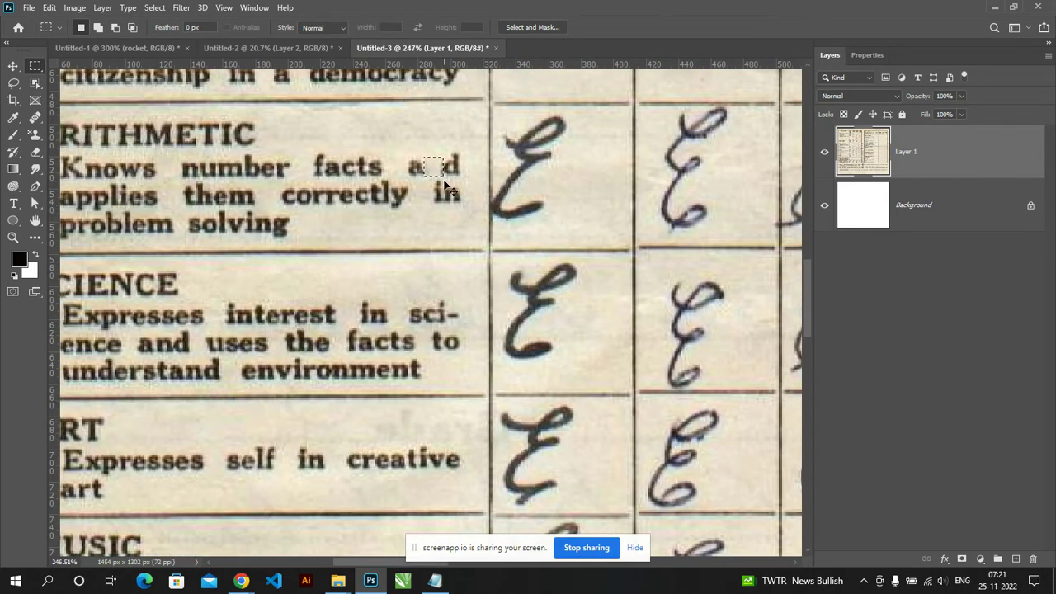
scroll(442, 182, "up", 2, "alt")
scroll(439, 173, "up", 2, "alt")
scroll(437, 168, "up", 2, "alt")
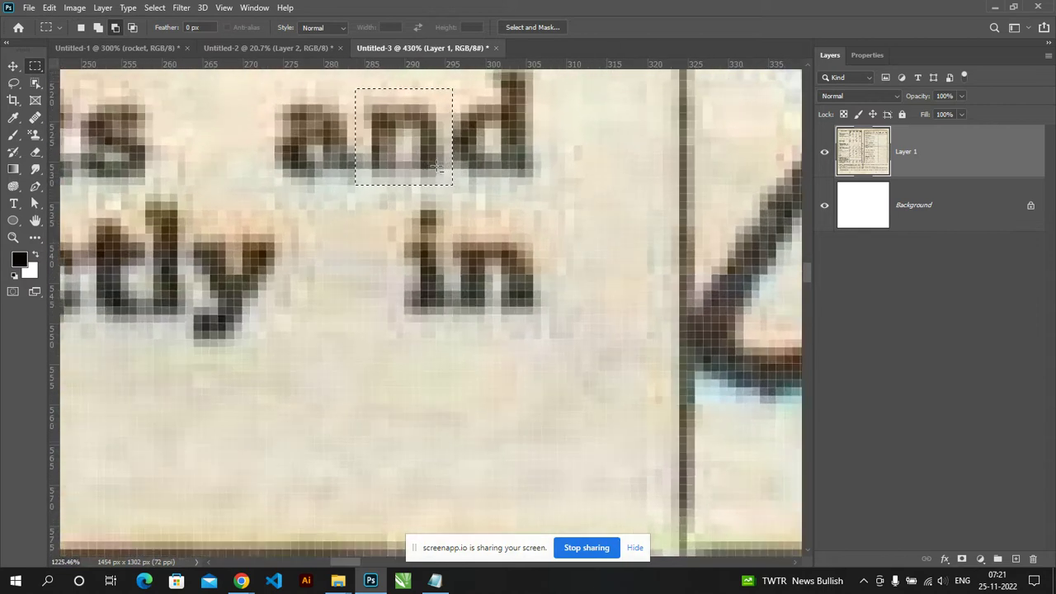
scroll(437, 167, "up", 1, "alt")
left_click(428, 168)
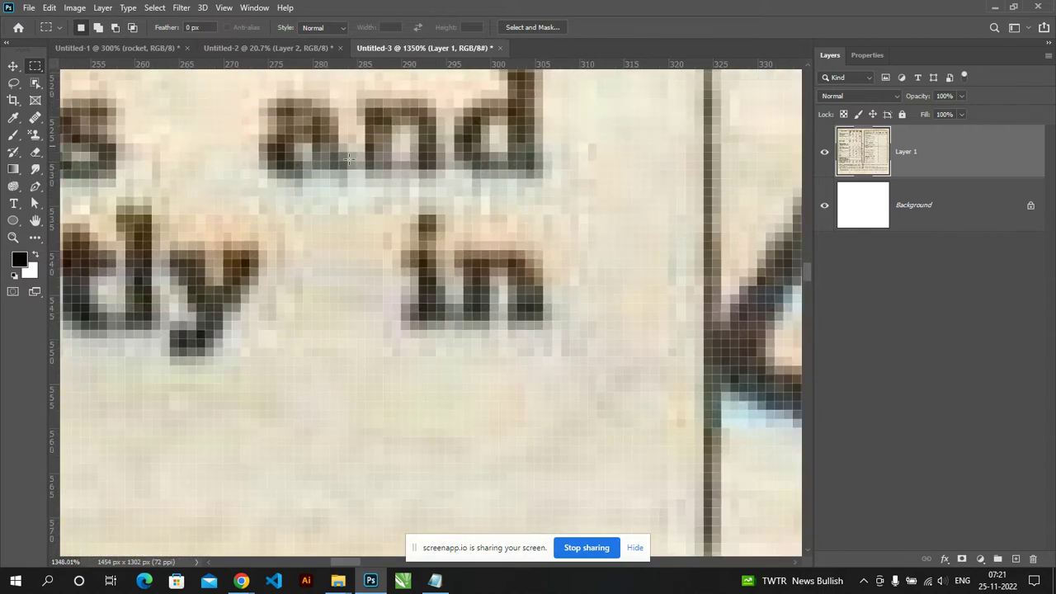
Step: Lasso the n in 'and' again, content-aware fill it, and deselect
left_click(14, 86)
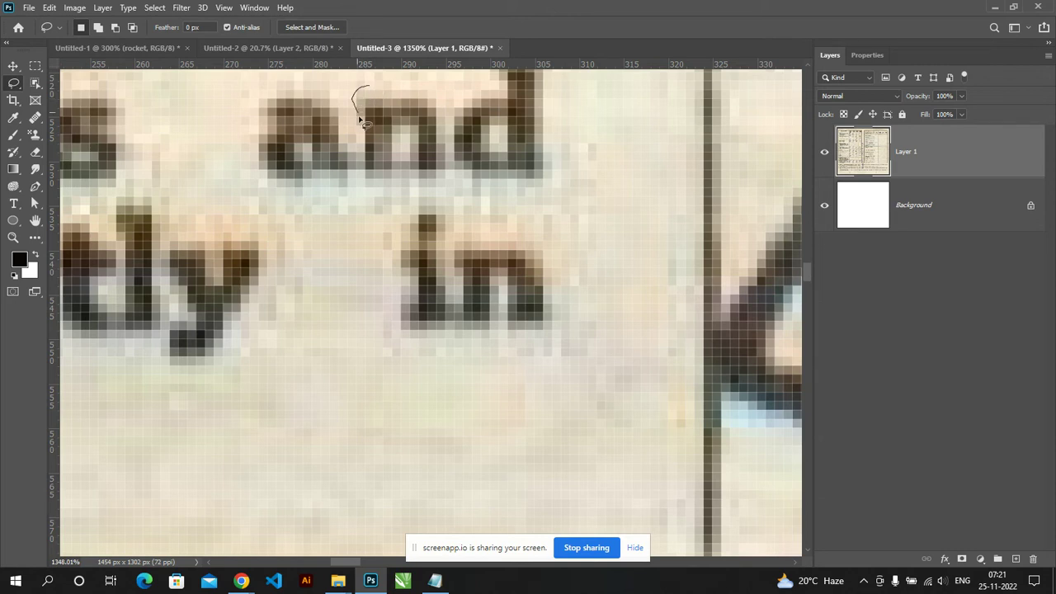
left_click_drag(360, 144, 359, 170)
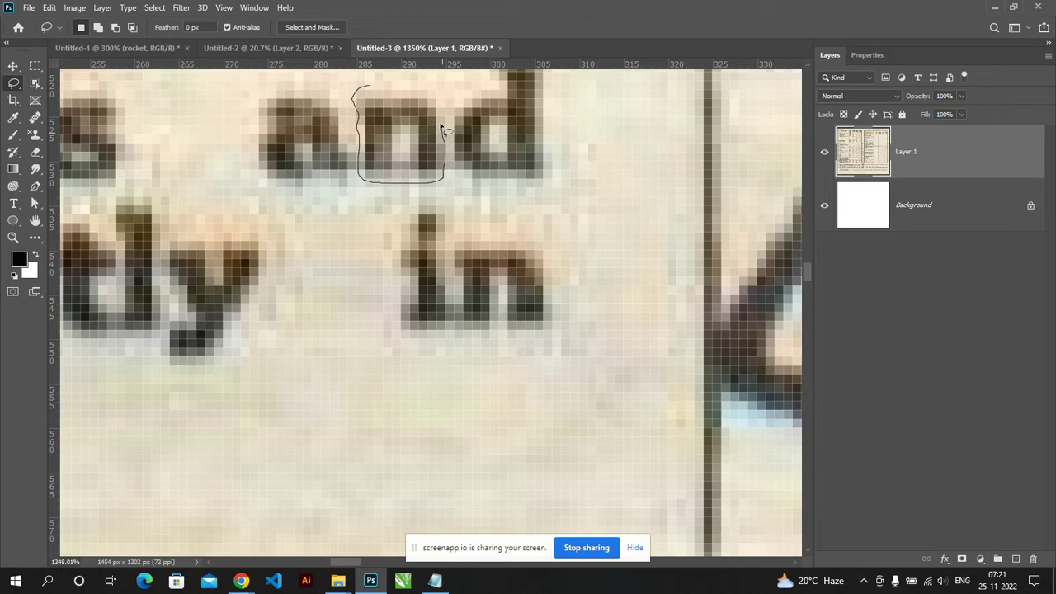
left_click_drag(369, 87, 355, 160)
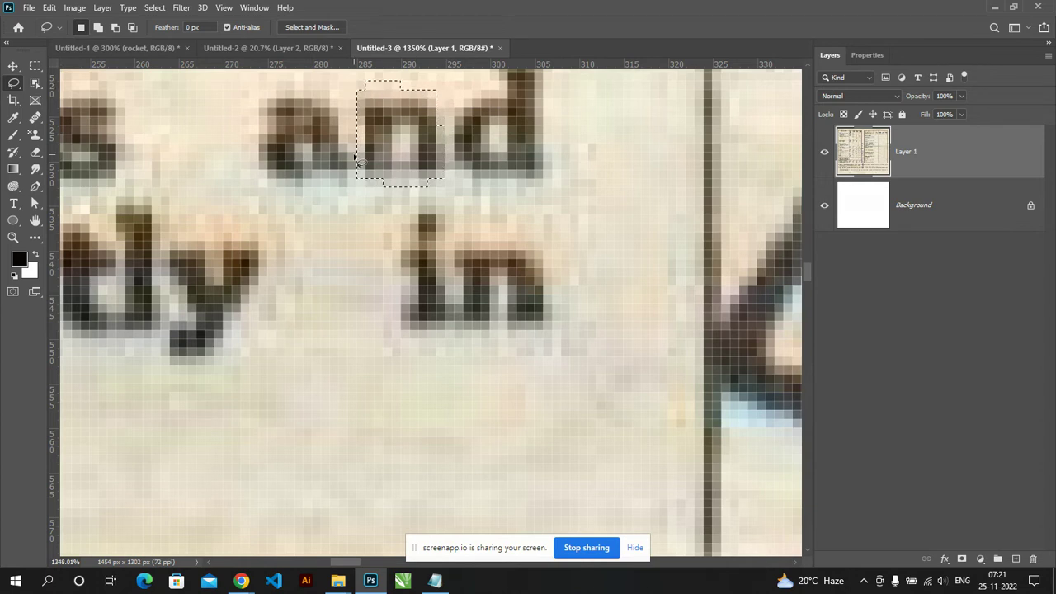
key("shift+F5")
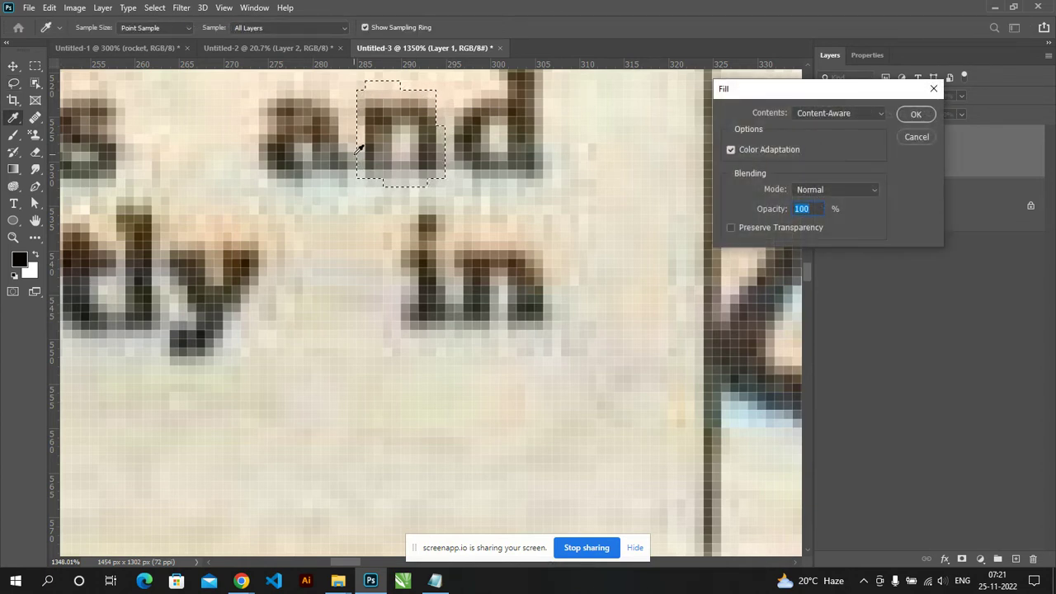
key("Return")
key("ctrl+d")
Step: Scroll around the whole report card page to review the erased grades
scroll(429, 159, "down", 5)
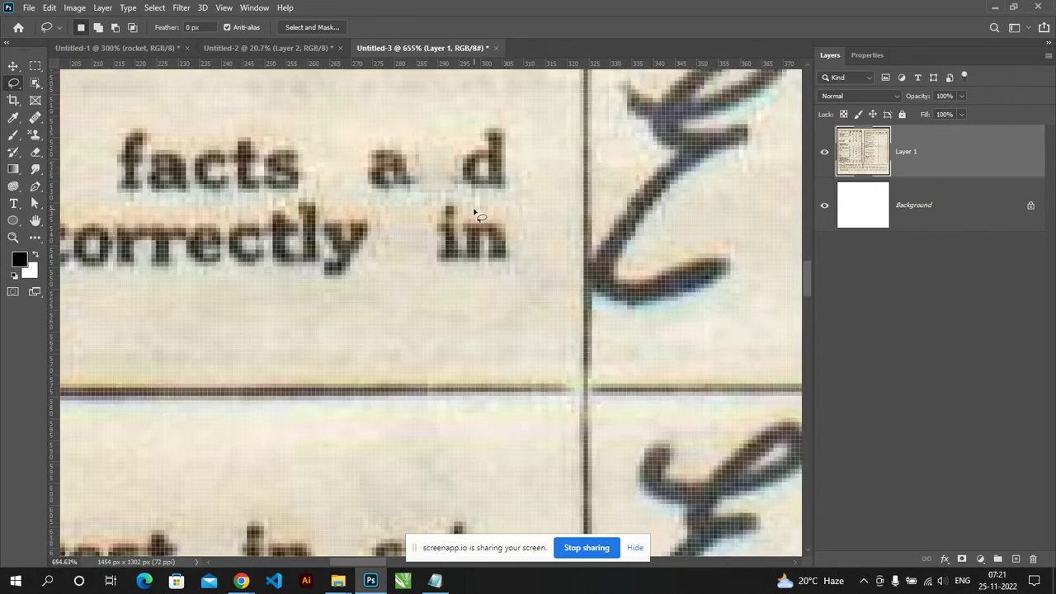
scroll(475, 229, "down", 3)
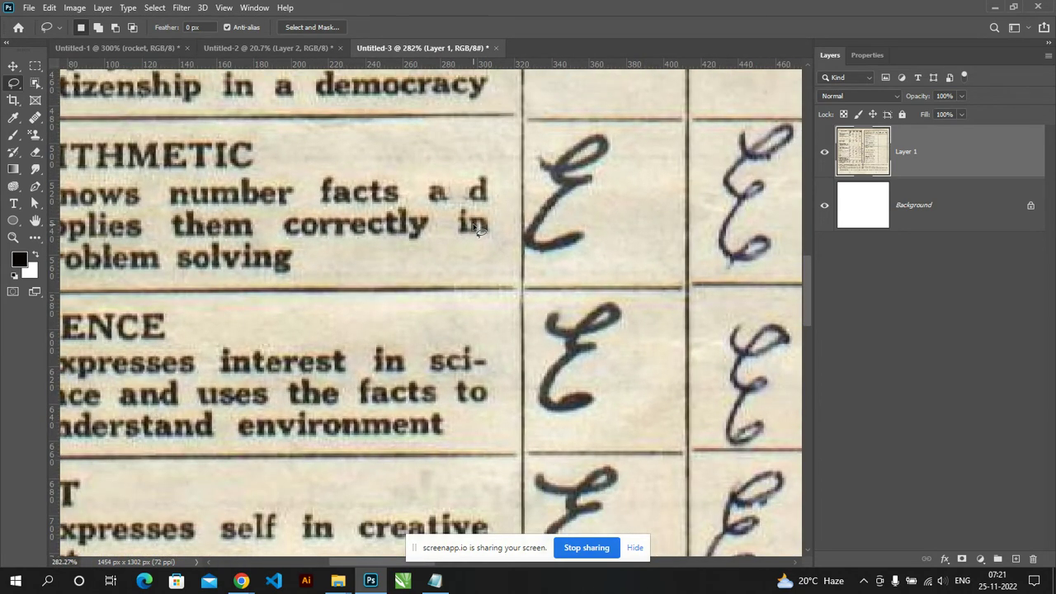
scroll(454, 212, "up", 3)
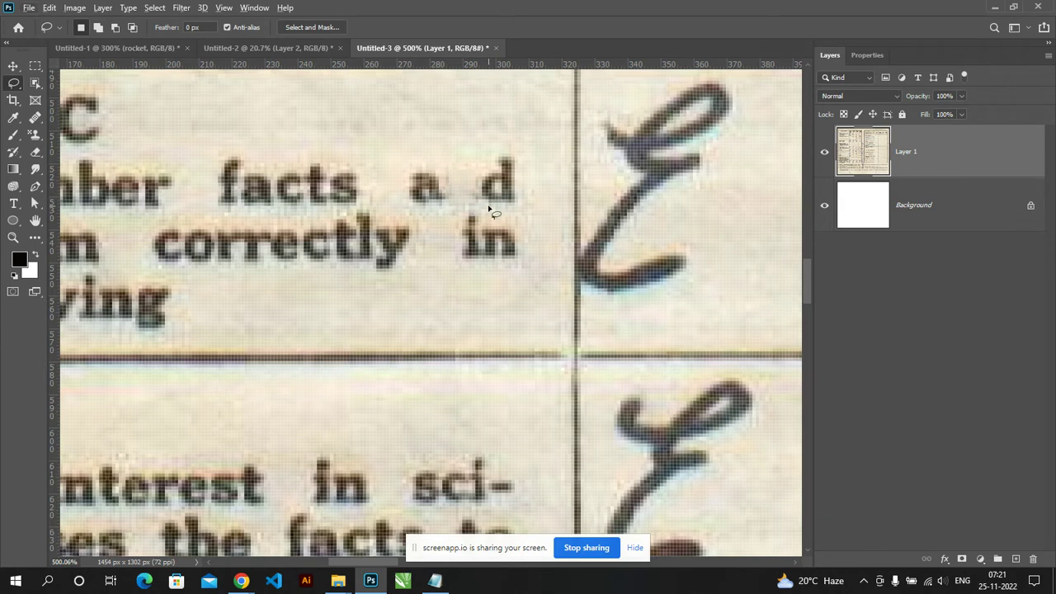
scroll(487, 205, "down", 1)
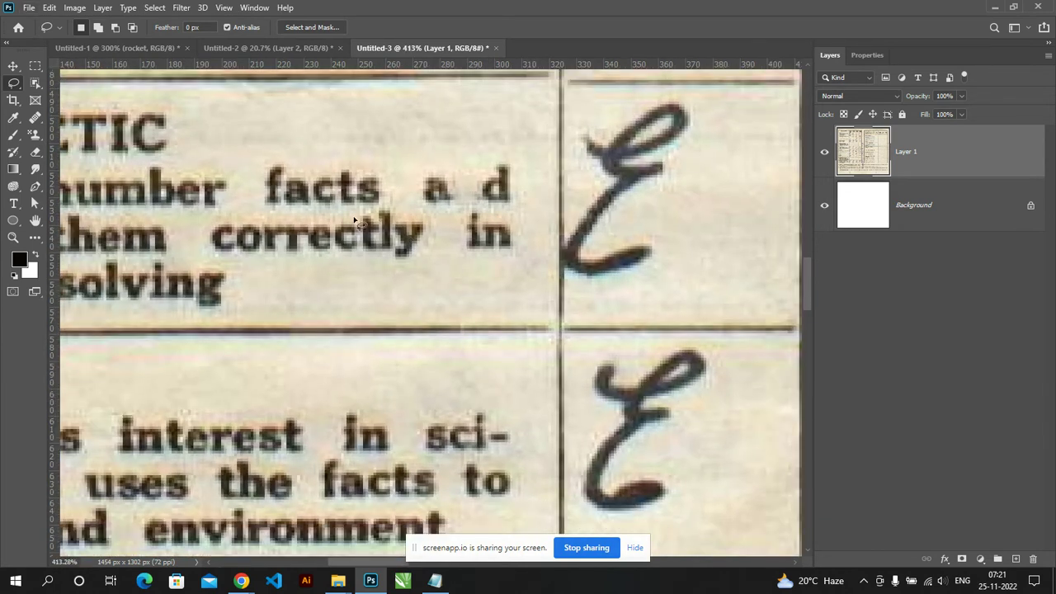
scroll(471, 224, "down", 1)
scroll(467, 243, "down", 2)
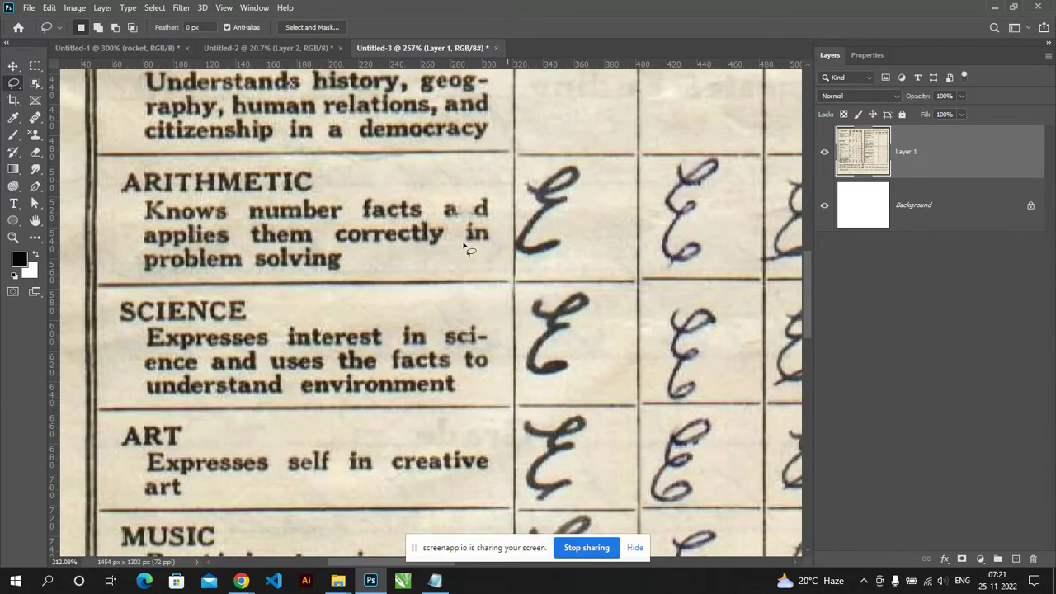
scroll(464, 257, "down", 2)
scroll(464, 271, "down", 2)
scroll(462, 280, "down", 1)
scroll(195, 309, "right", 2)
scroll(134, 328, "right", 2)
scroll(422, 233, "up", 1)
scroll(422, 232, "up", 2)
scroll(423, 232, "up", 2)
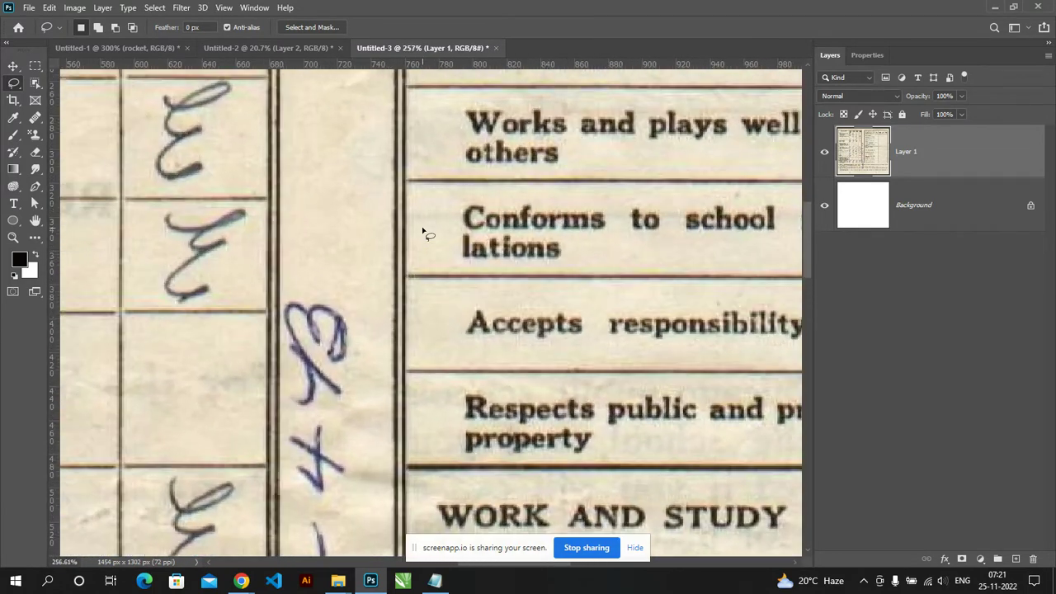
scroll(422, 231, "up", 1)
scroll(492, 250, "down", 1)
scroll(266, 227, "right", 1)
scroll(314, 239, "down", 1)
scroll(330, 245, "down", 2)
scroll(330, 246, "down", 2)
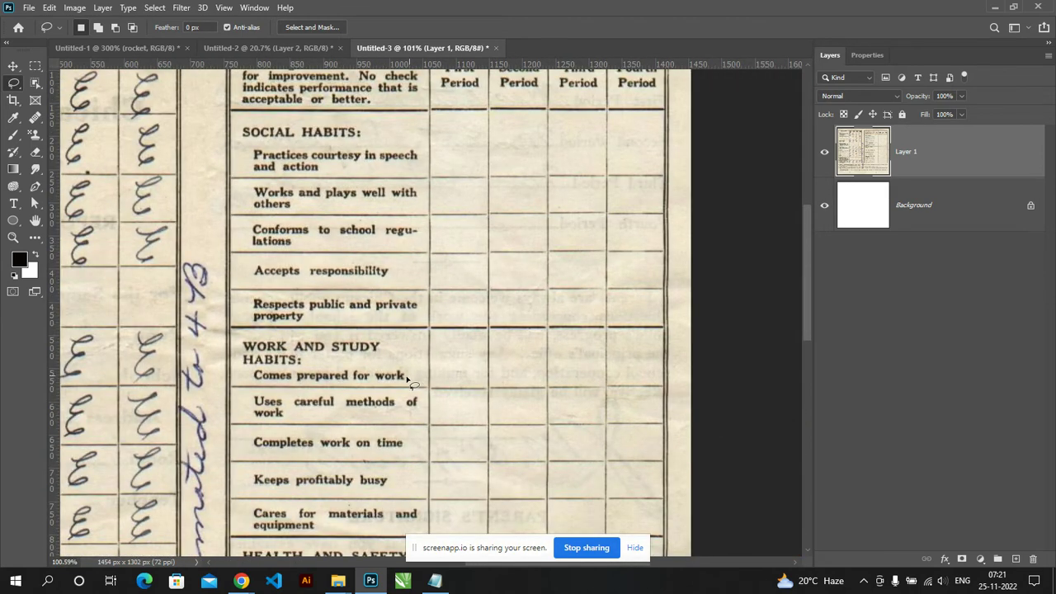
scroll(244, 345, "down", 1)
scroll(251, 355, "down", 1)
scroll(257, 363, "down", 1)
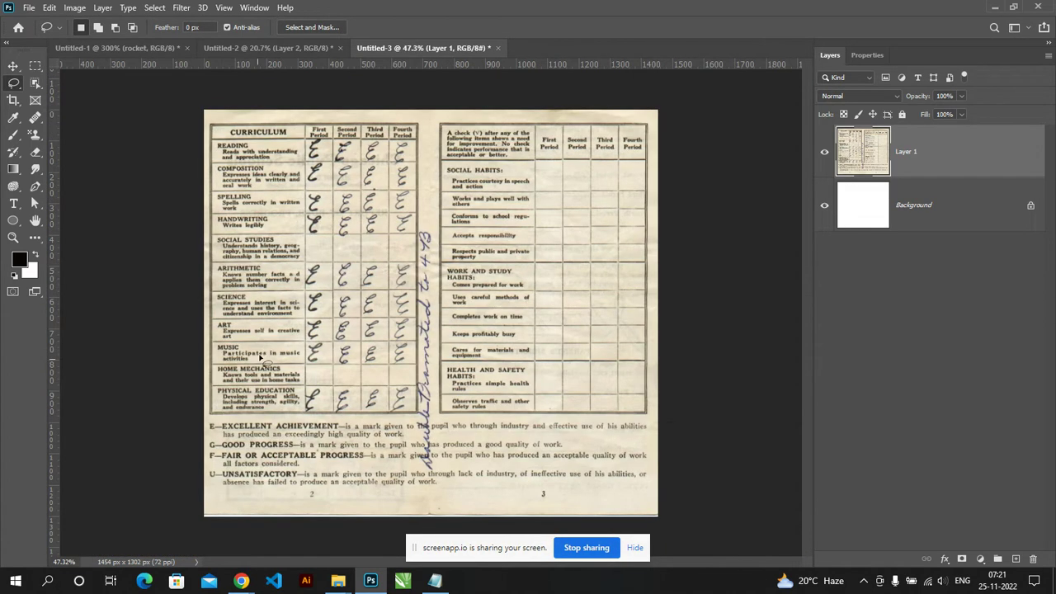
key("alt+Tab")
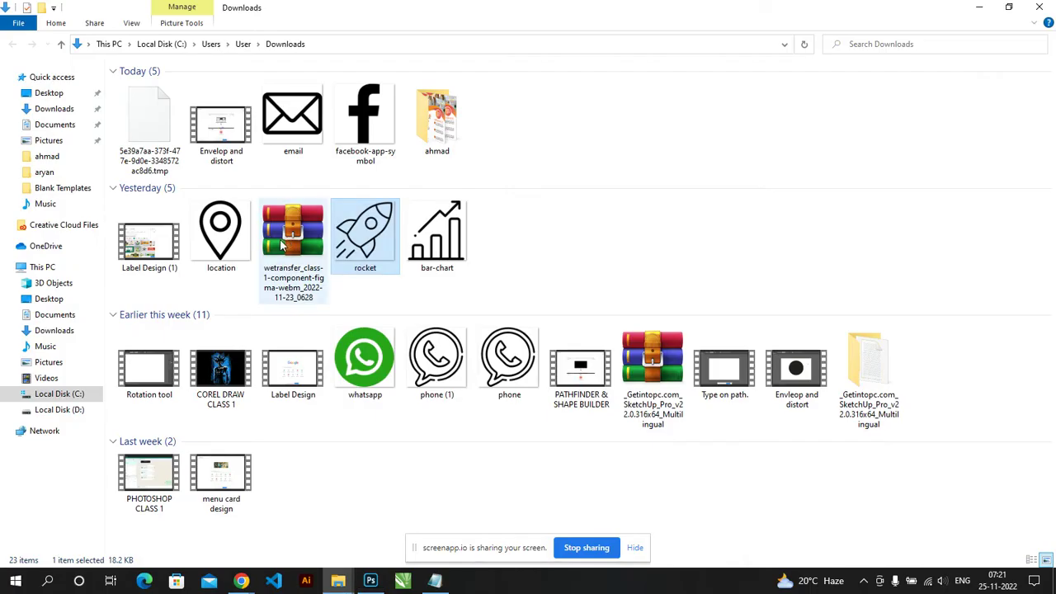
Step: Switch between windows to bring up the Google Images page in Chrome
key("alt+Tab")
key("Tab")
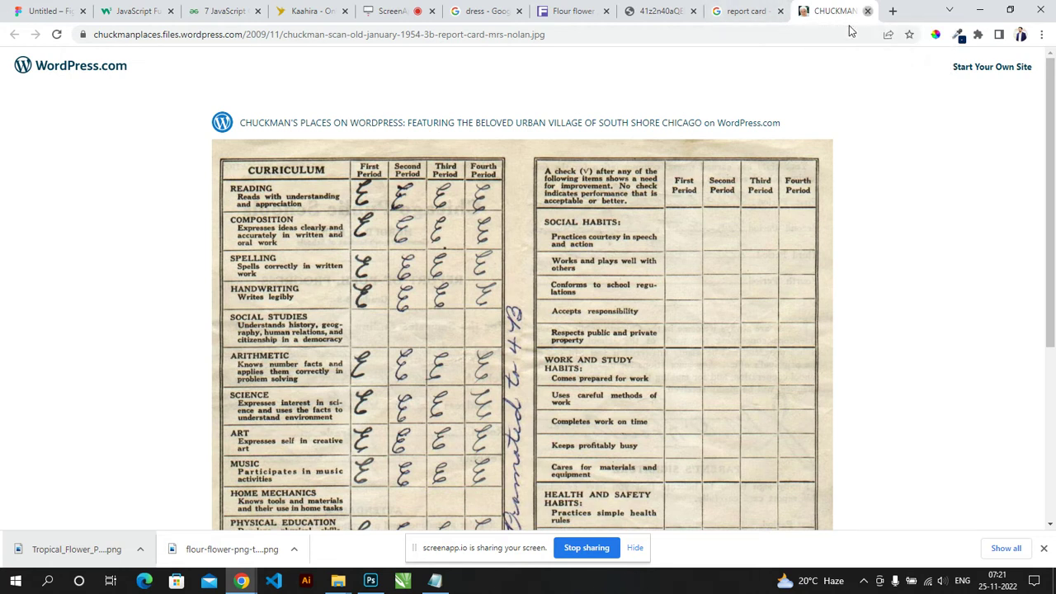
key("alt+Tab")
key("alt+Tab")
key("Tab")
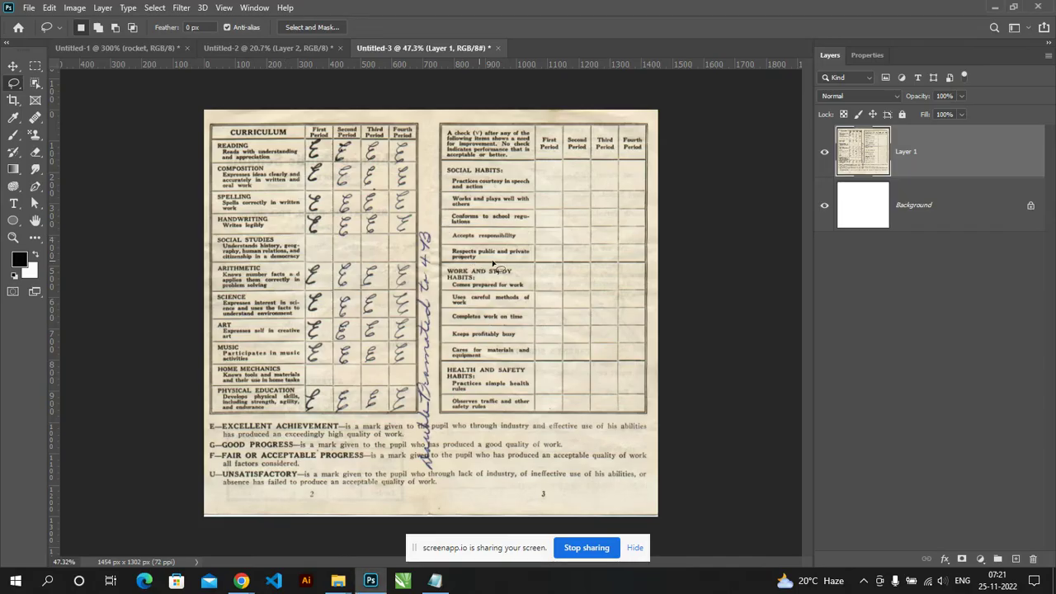
key("alt+Tab")
key("Tab")
Step: Replace the 'report card' image search with 'man'
left_click(301, 72)
key("ctrl+shift+Left")
key("BackSpace")
key("BackSpace")
key("BackSpace")
key("BackSpace")
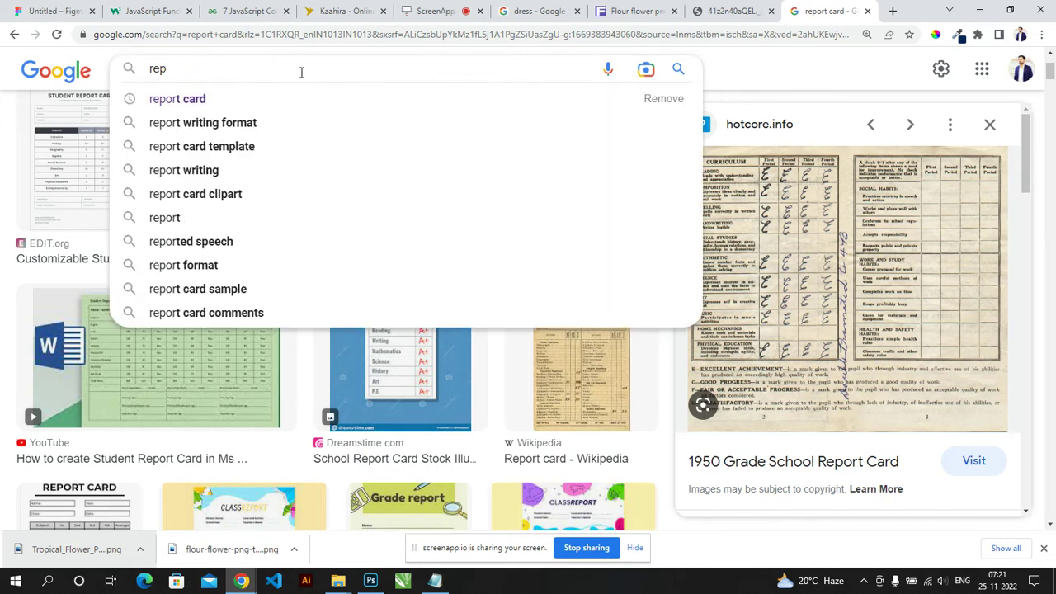
key("BackSpace")
key("BackSpace")
key("BackSpace")
type("man")
key("Return")
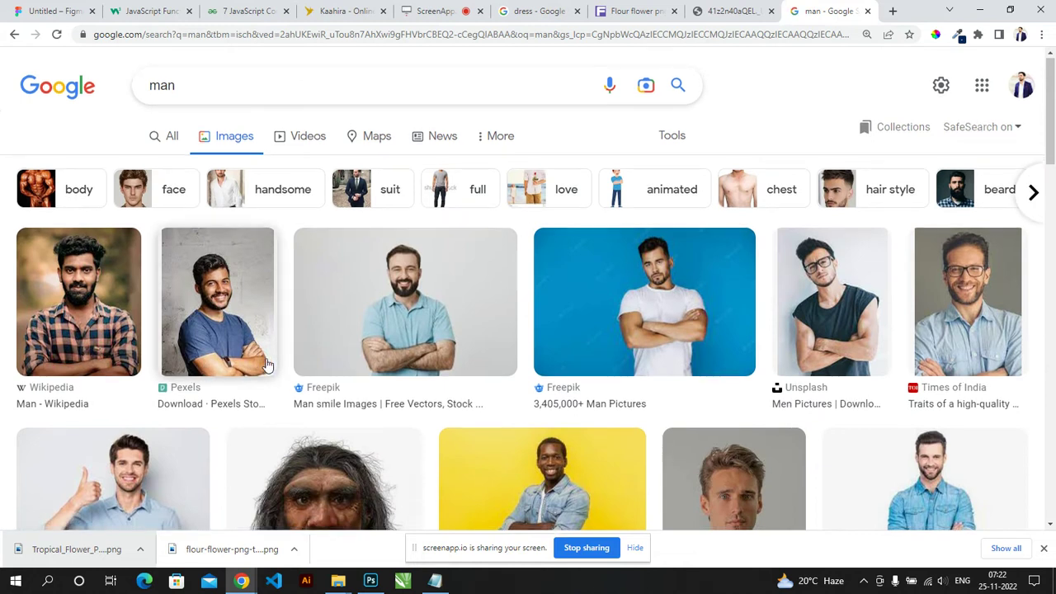
Step: Scroll the results and preview the man on the yellow background
scroll(266, 364, "down", 3)
scroll(266, 364, "up", 1)
scroll(267, 360, "up", 1)
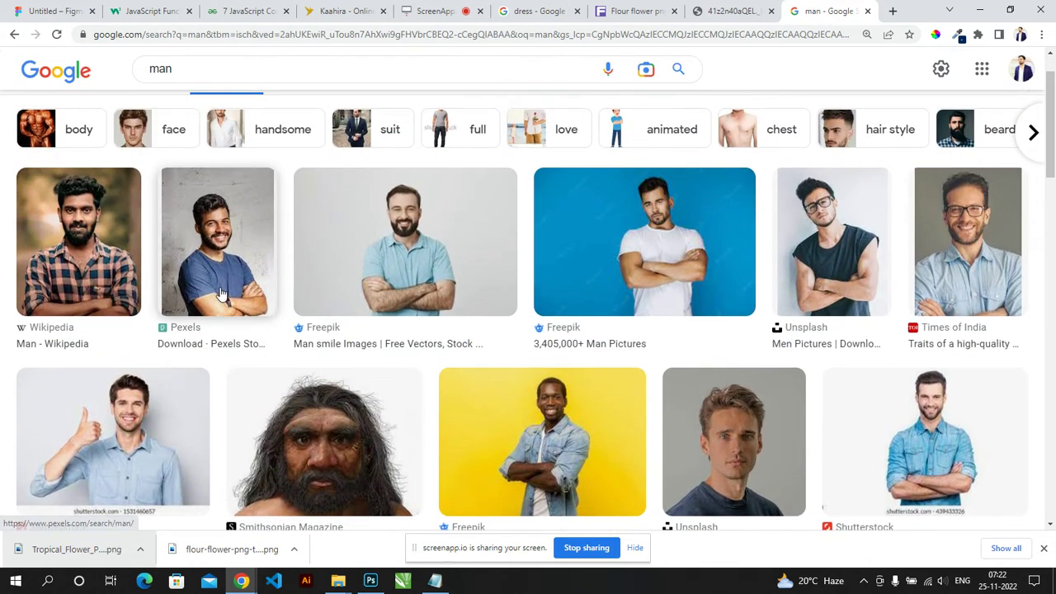
scroll(326, 345, "down", 2)
scroll(476, 322, "up", 2)
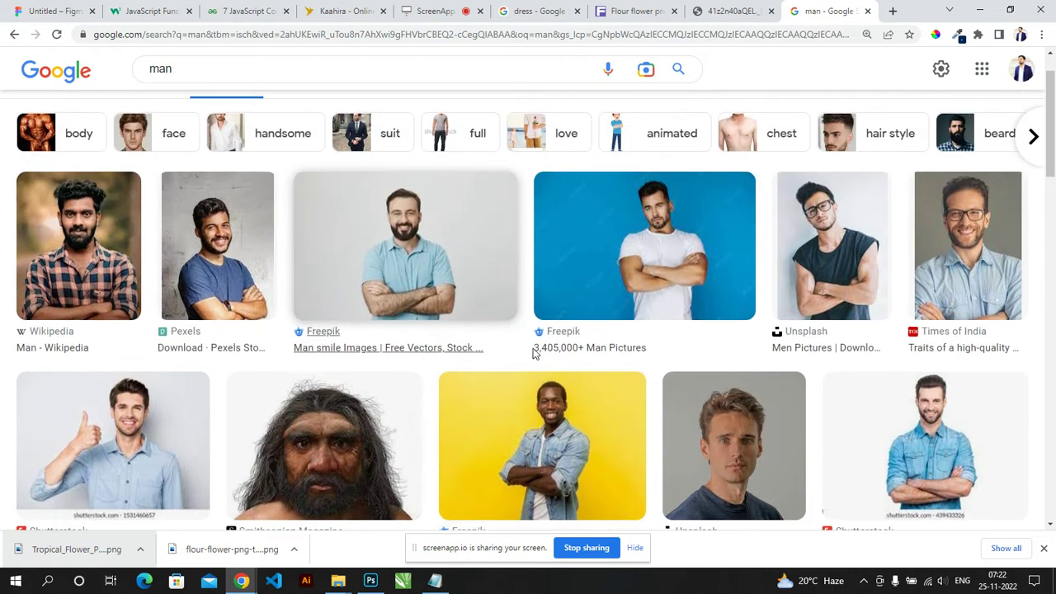
left_click(561, 437)
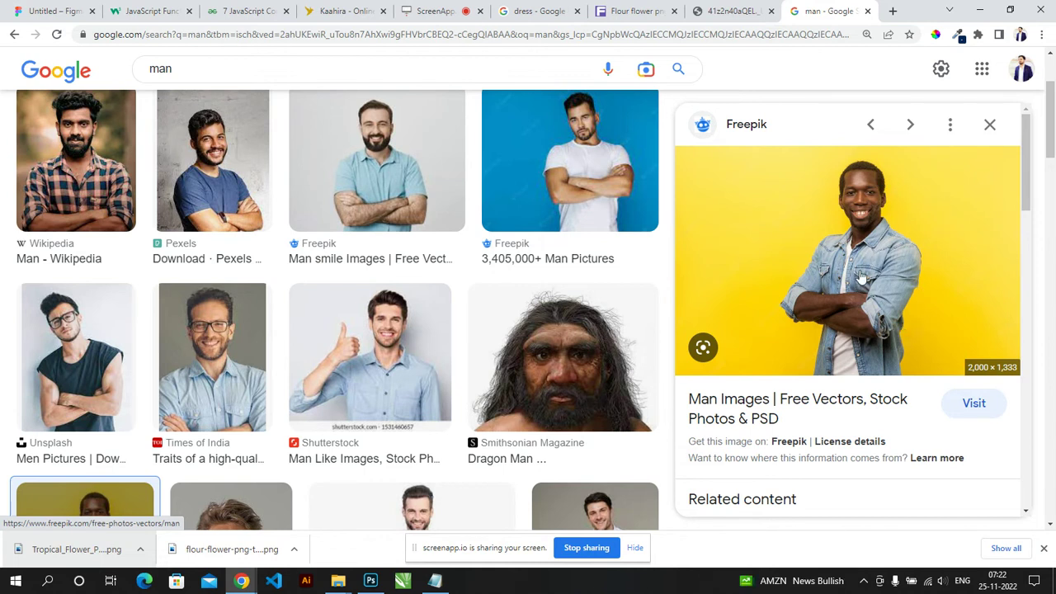
Step: Scroll further and preview the Gray Man street photo instead
scroll(356, 369, "down", 3)
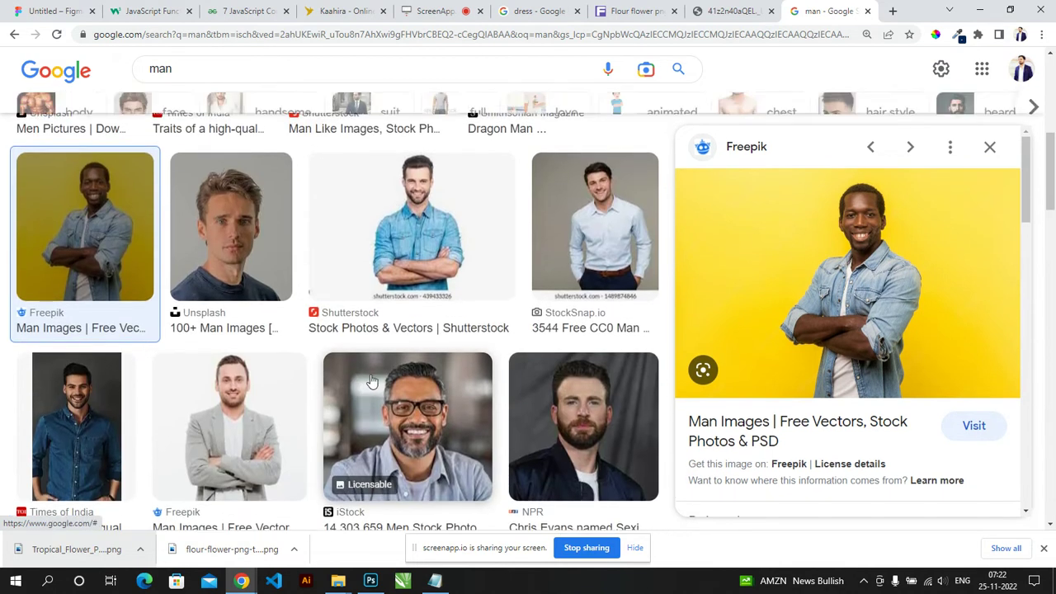
scroll(357, 371, "down", 2)
scroll(291, 384, "down", 3)
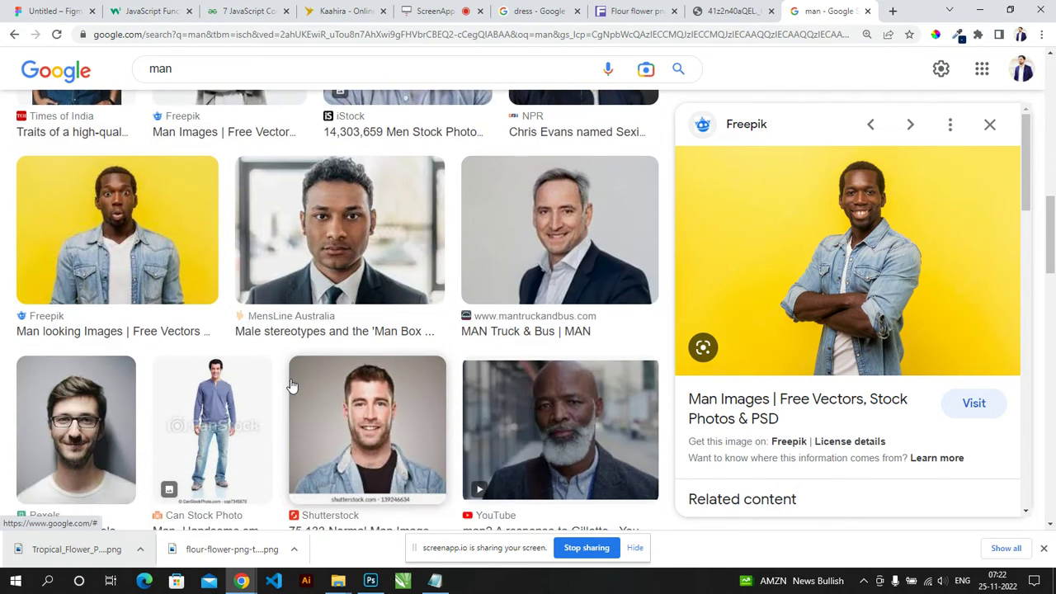
scroll(291, 384, "down", 2)
scroll(292, 385, "down", 2)
scroll(295, 391, "down", 3)
scroll(295, 391, "down", 1)
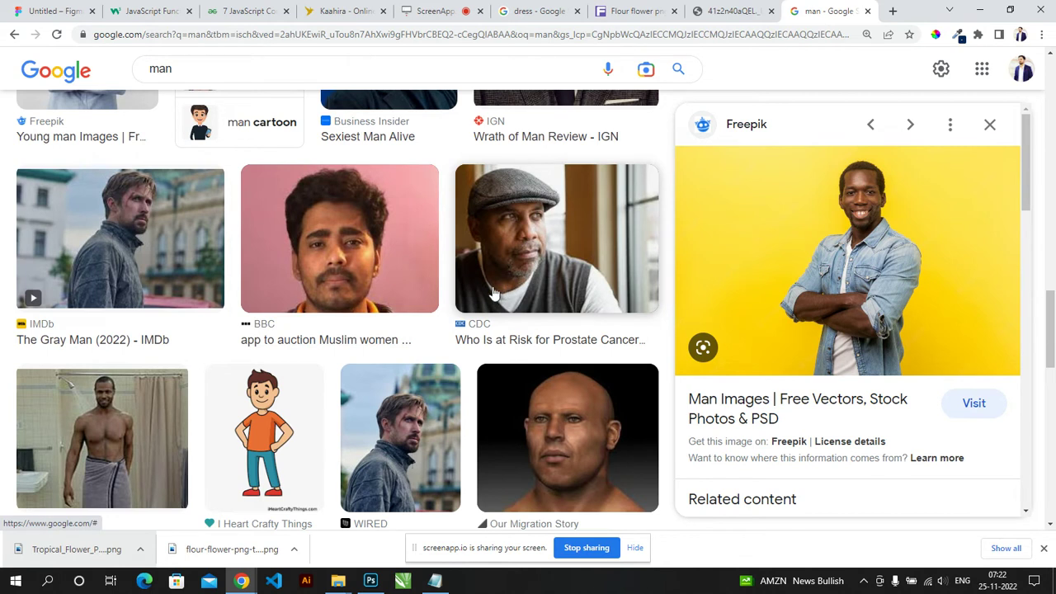
left_click(113, 292)
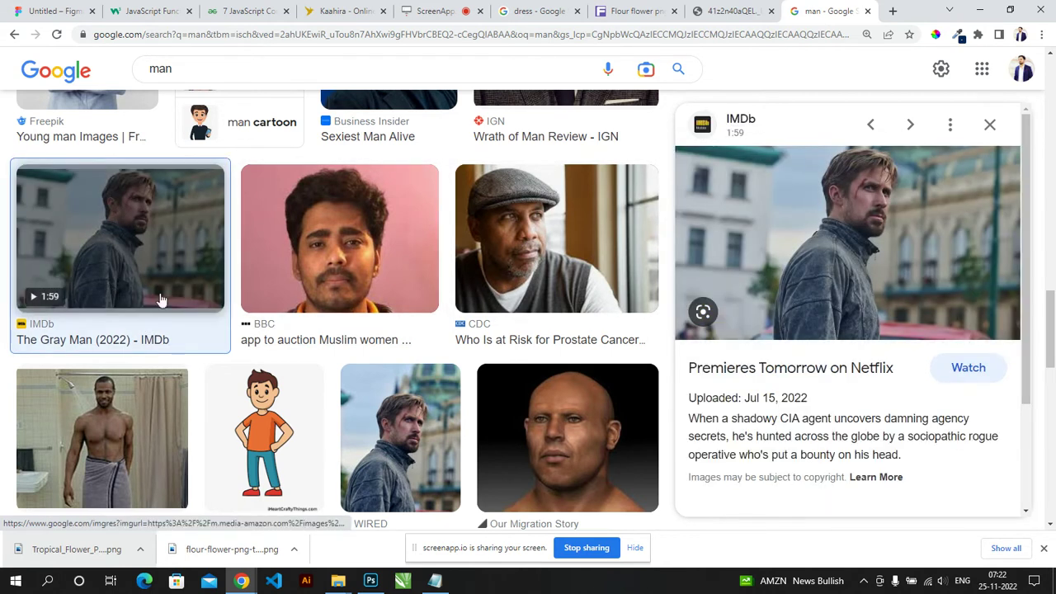
Step: Open the Gray Man photo full-size in a new tab and copy it
right_click(794, 286)
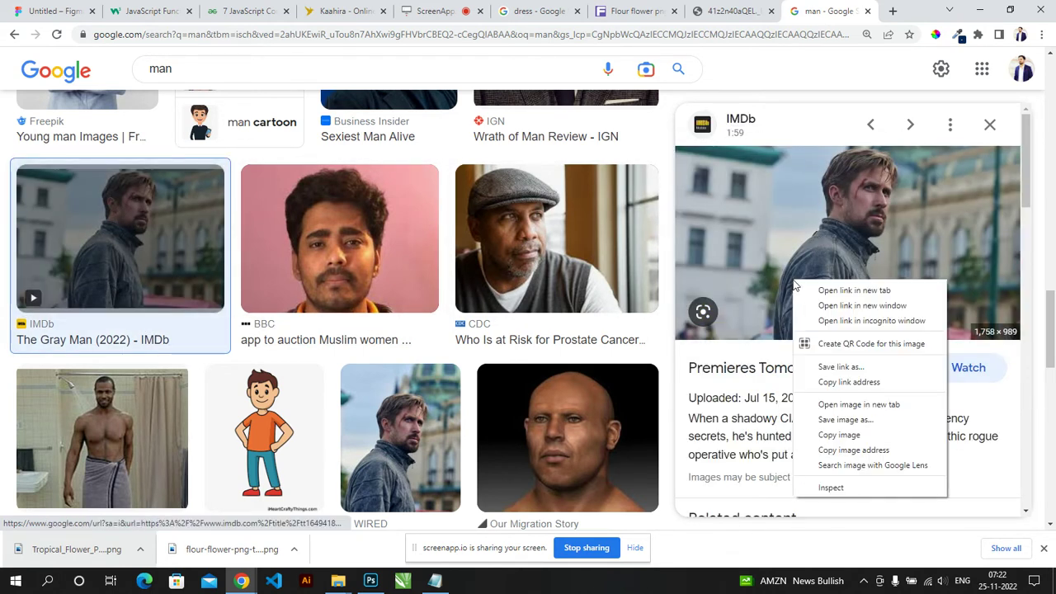
left_click(864, 406)
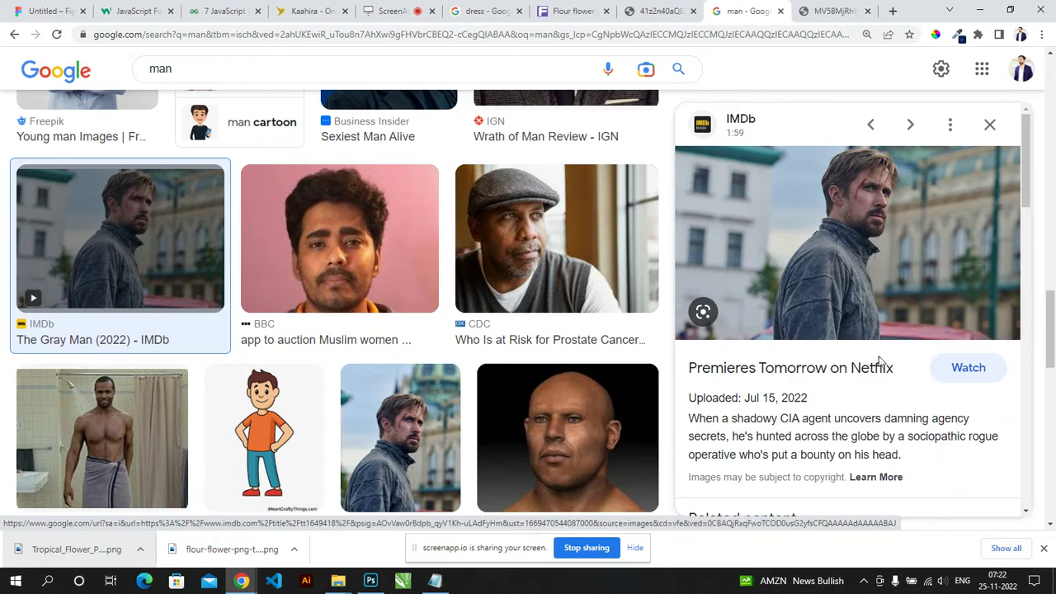
left_click(828, 14)
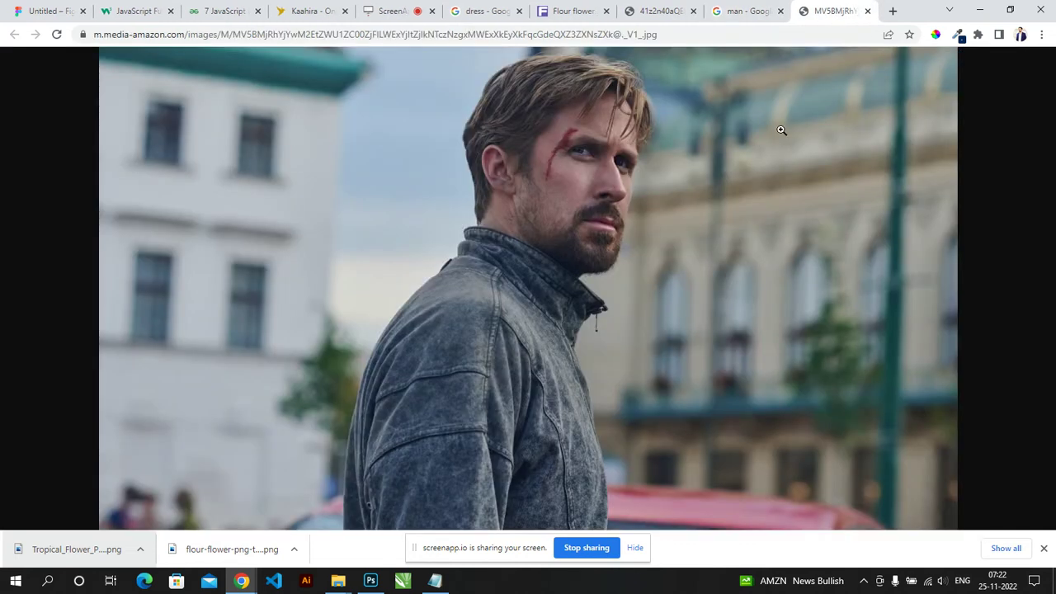
right_click(594, 214)
left_click(677, 256)
key("alt+Tab")
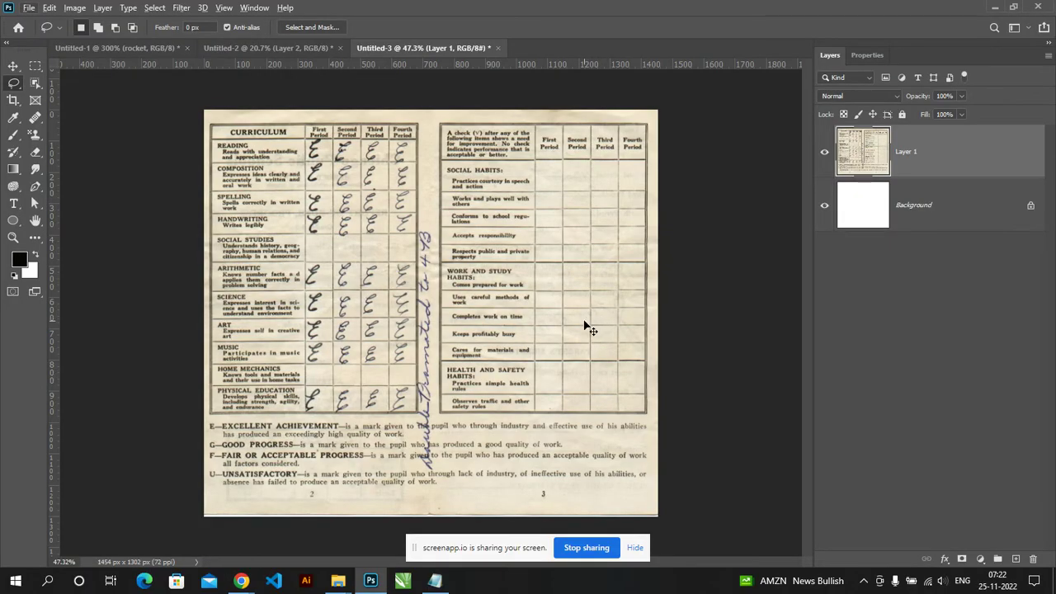
Step: Dismiss the Color Balance dialog and undo the stray paste into the report card
key("ctrl+b")
left_click(638, 171)
key("ctrl+v")
key("ctrl+z")
Step: Paste the copied photo into a new 1758 × 989 px Clipboard-preset document
key("ctrl+n")
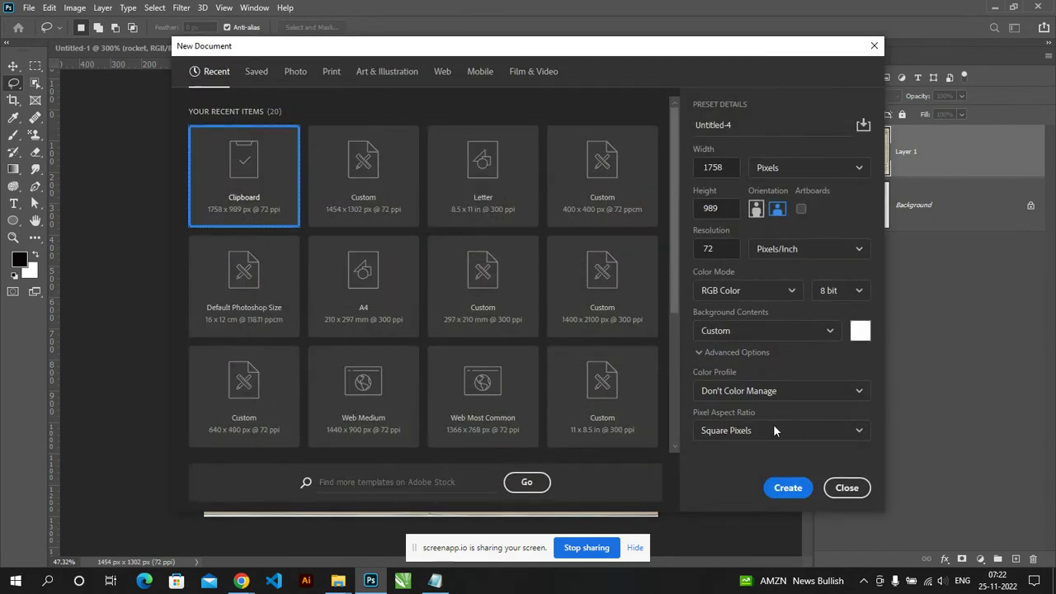
left_click(788, 488)
key("ctrl+v")
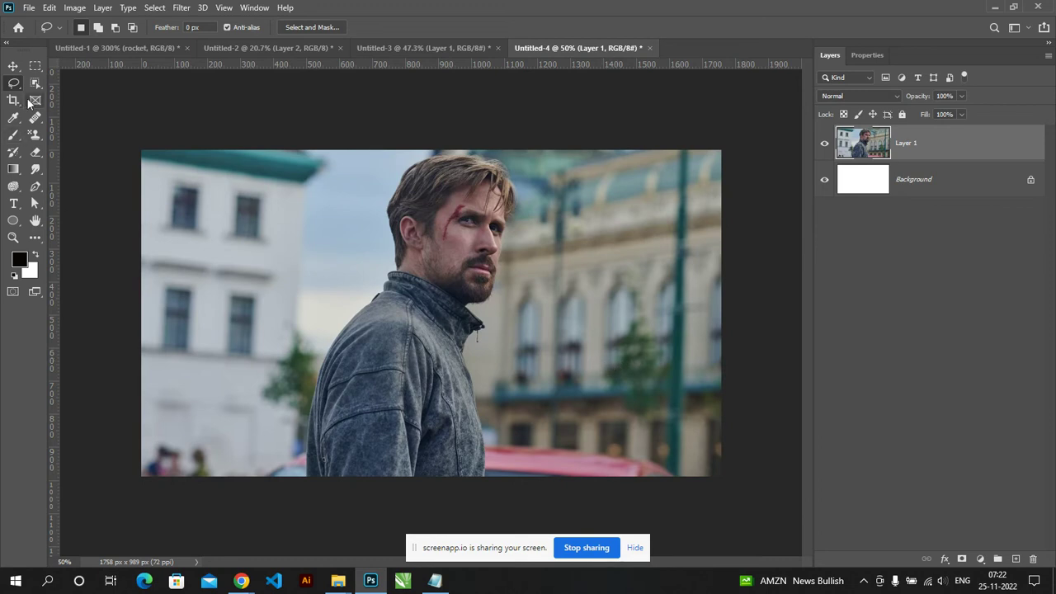
left_click(36, 84)
Step: Select the man with Object Selection and Select > Subject
mouse_move(312, 151)
left_mouse_down()
mouse_move(522, 372)
mouse_move(545, 500)
left_mouse_up()
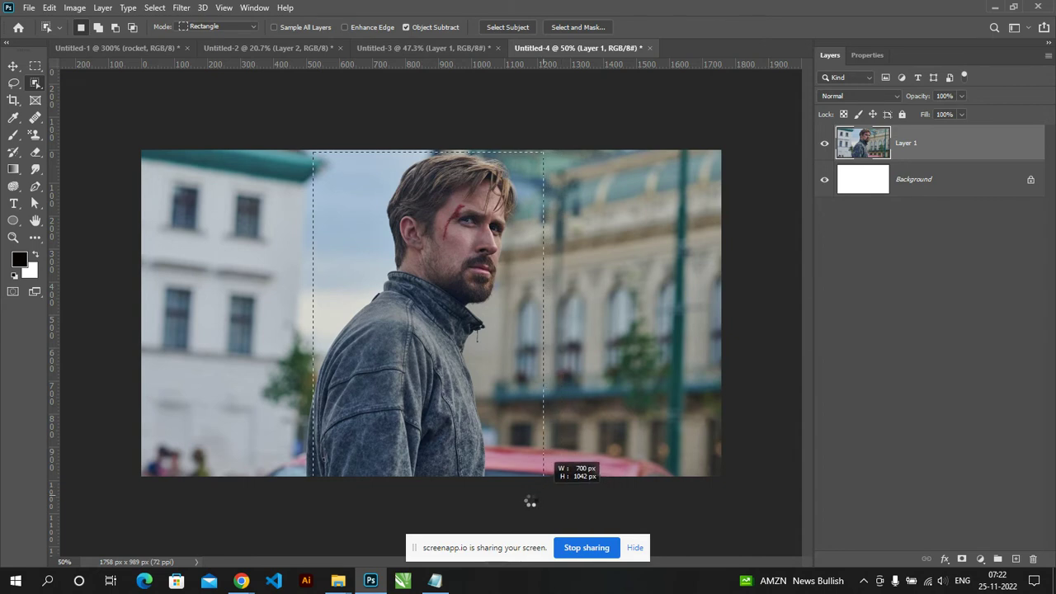
left_click_drag(546, 500, 525, 500)
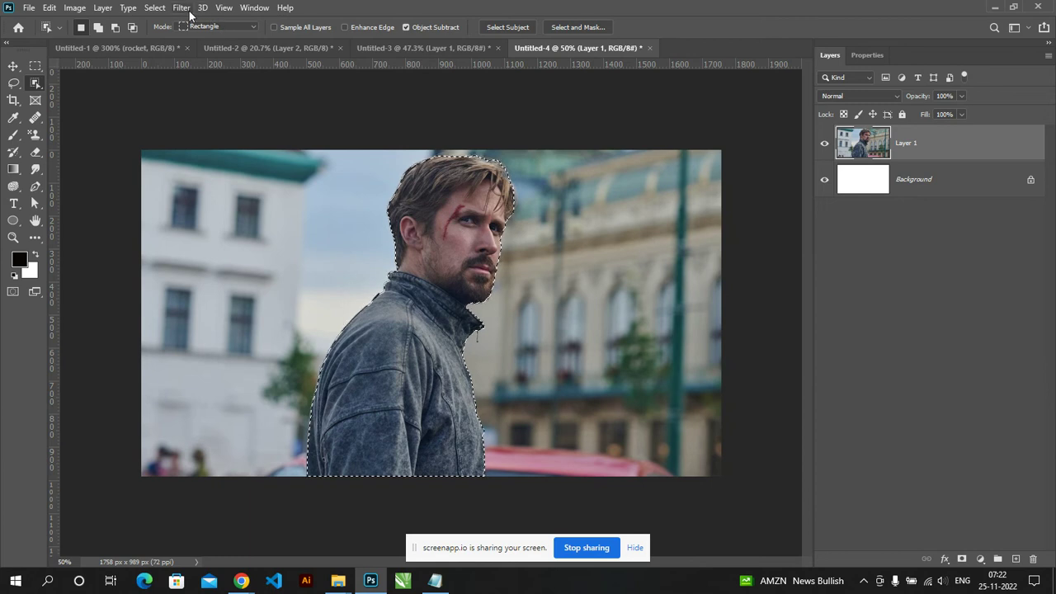
left_click(155, 8)
left_click(212, 162)
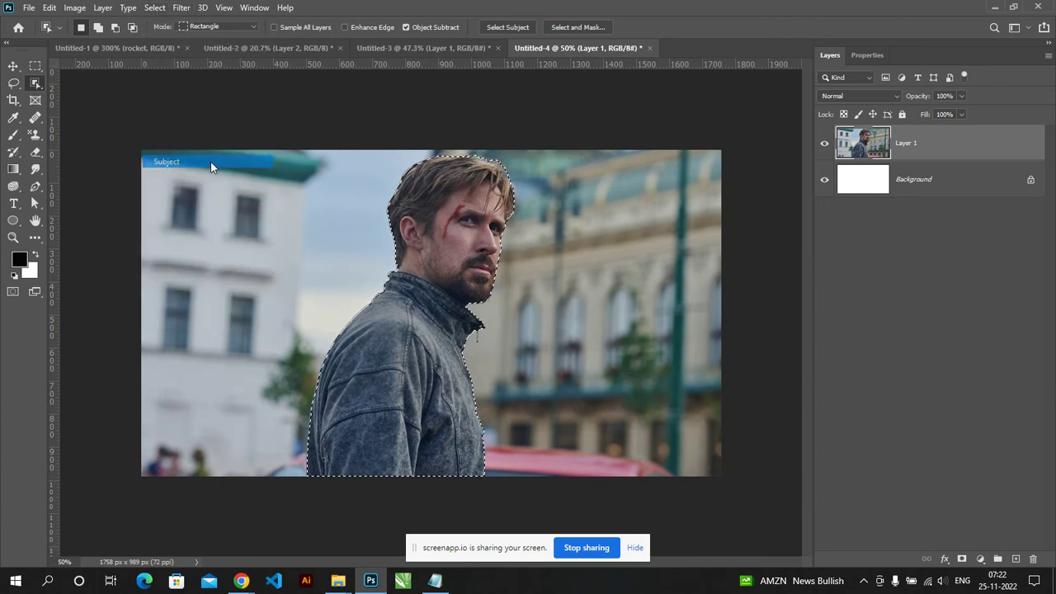
left_click(539, 222)
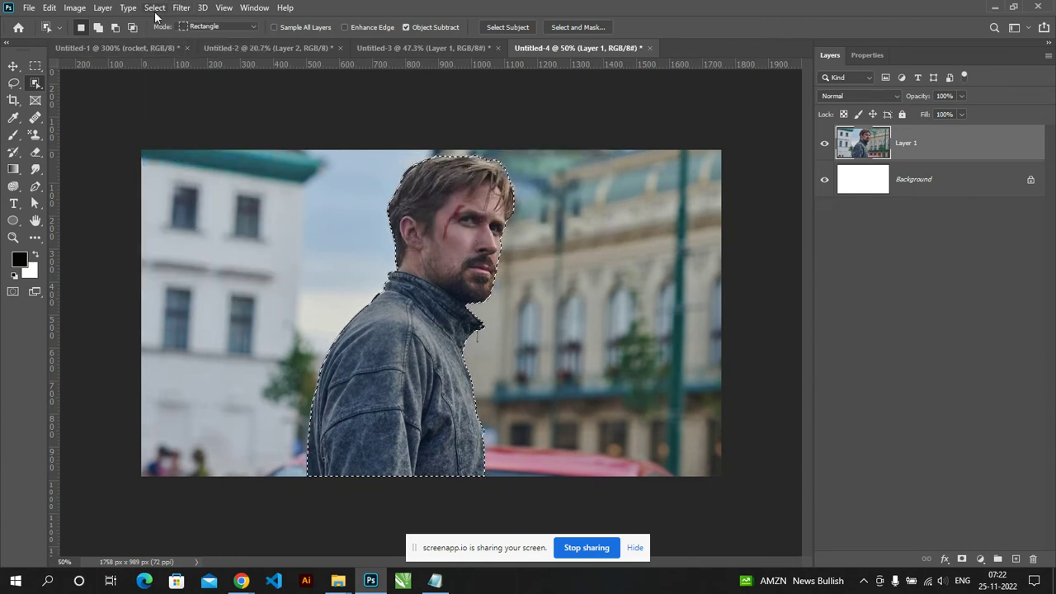
Step: Expand the man's selection by 5 px for filling
left_click(154, 8)
mouse_move(206, 194)
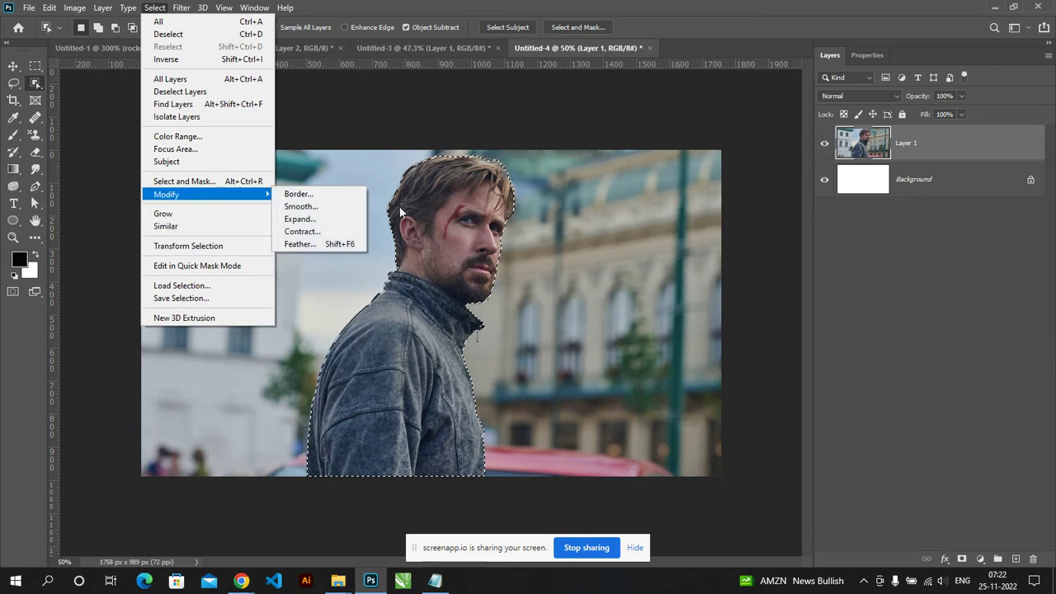
left_click(314, 218)
type("5")
left_click(588, 178)
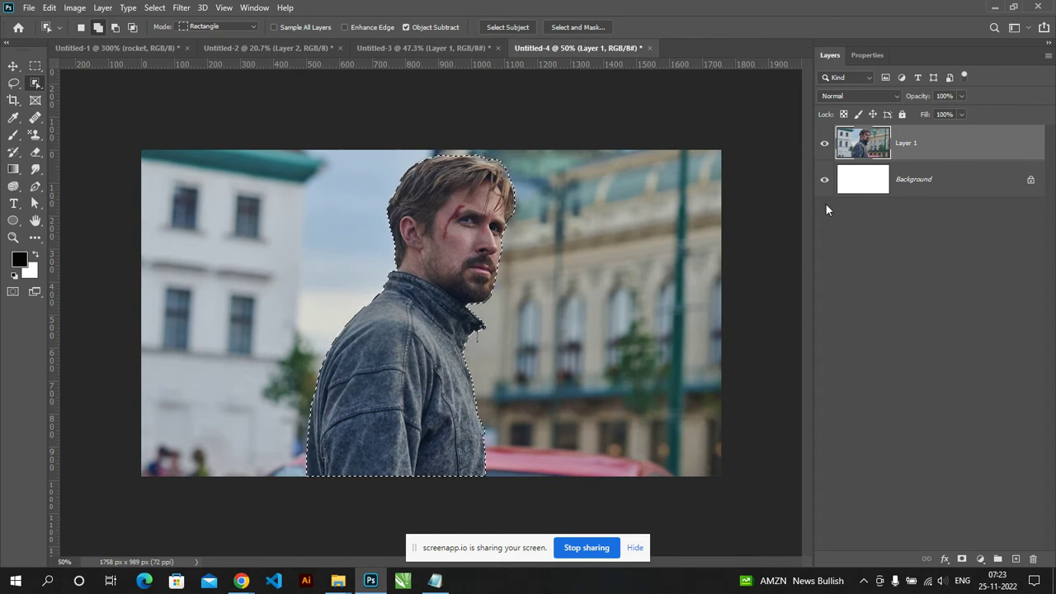
key("shift+F5")
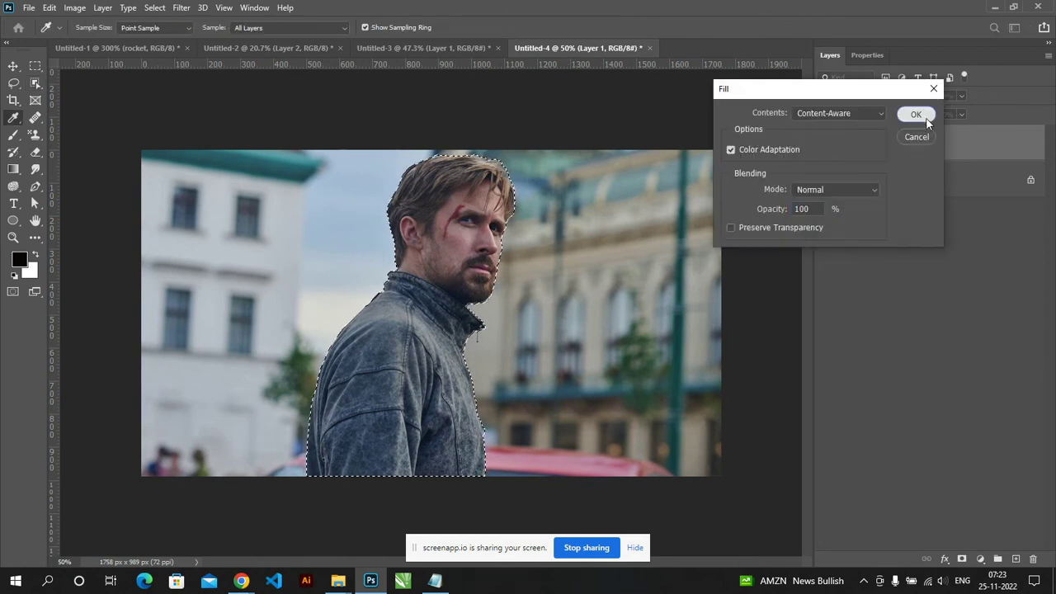
Step: Apply the content-aware fill over the man's area, then deselect
left_click(916, 114)
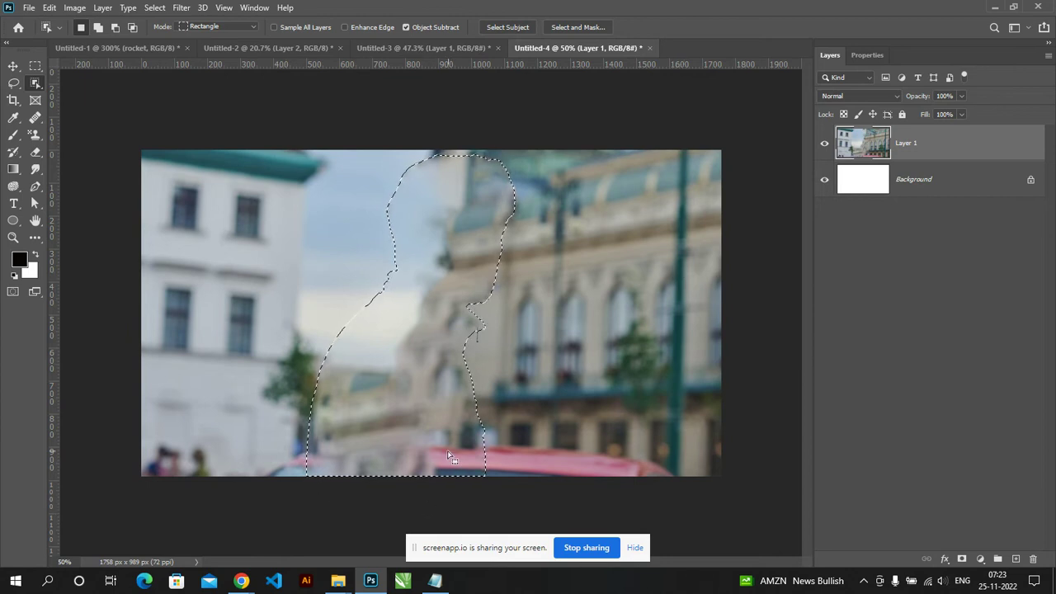
key("ctrl+d")
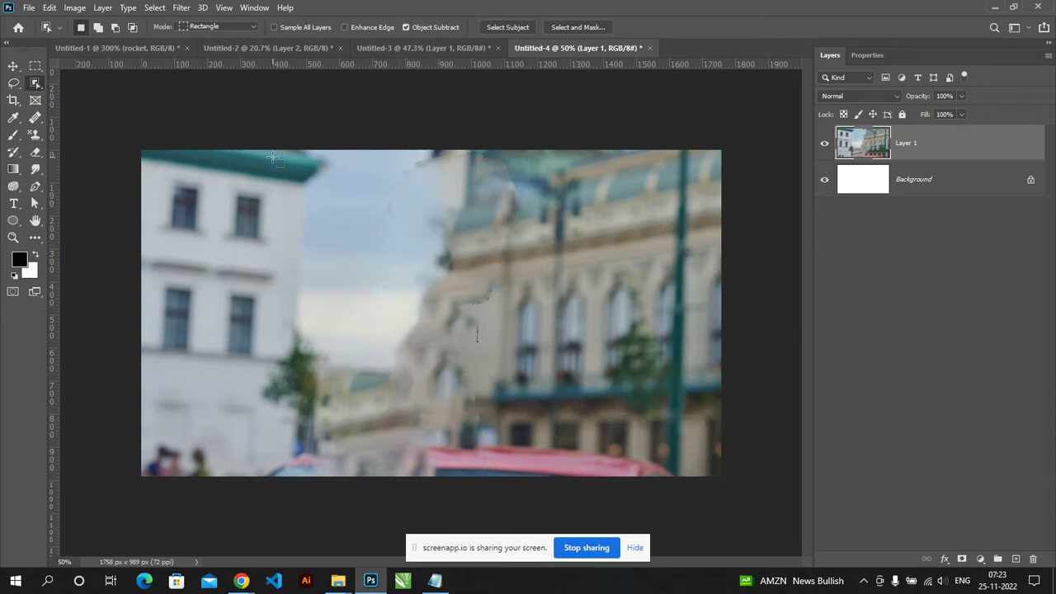
left_click(14, 82)
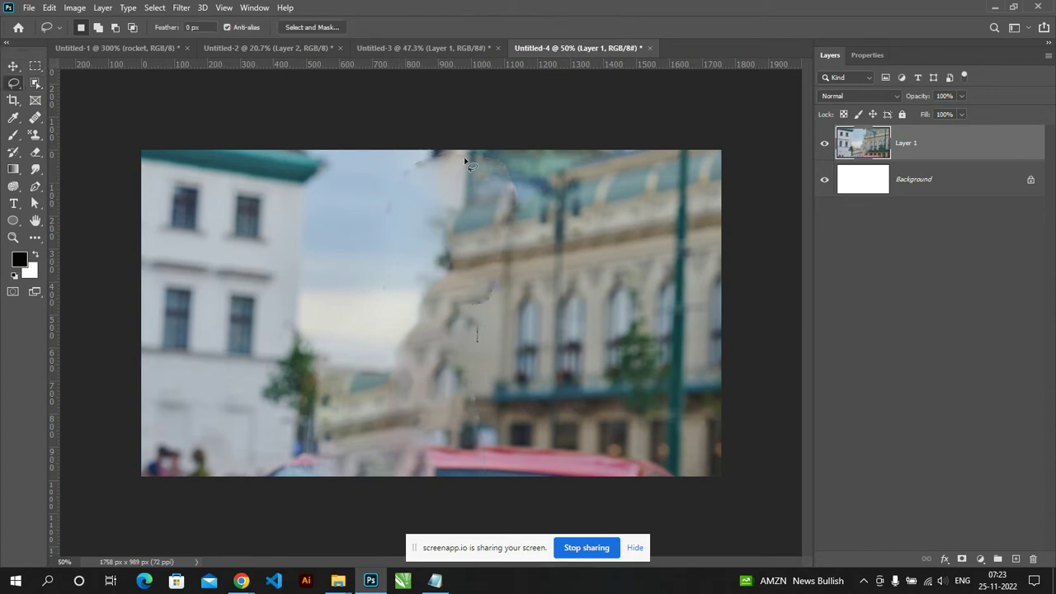
Step: Lasso the sky smudge near the top edge, content-aware fill it, and deselect
left_click_drag(448, 149, 446, 146)
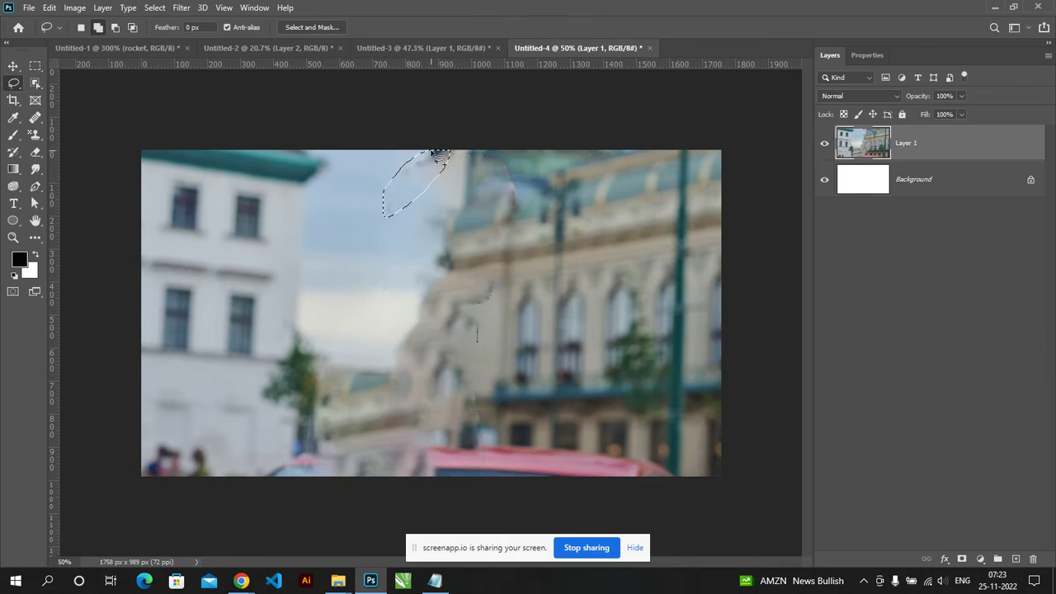
key("shift+BackSpace")
key("Return")
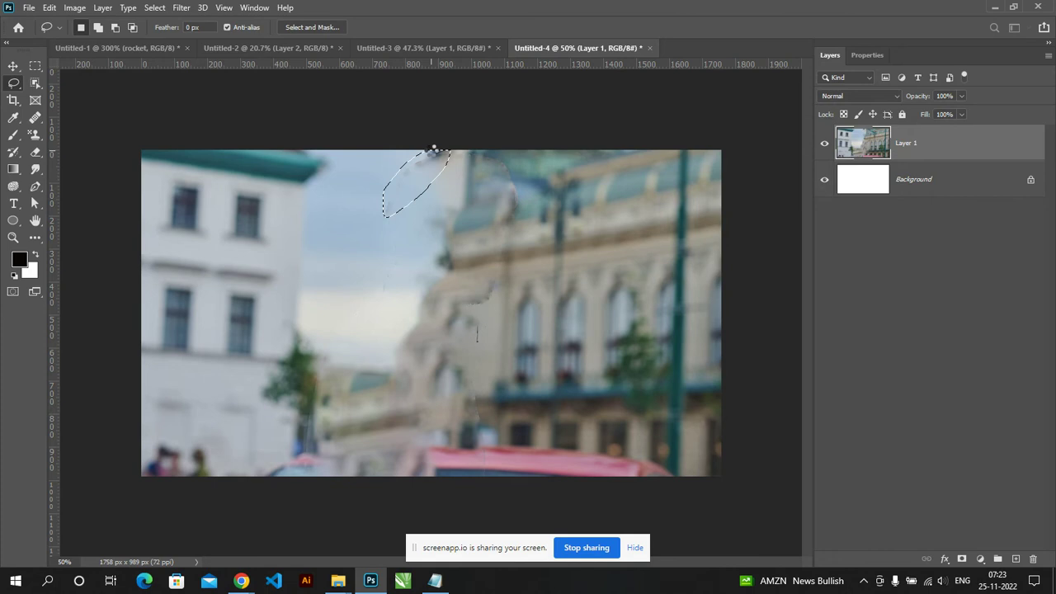
key("ctrl+d")
scroll(493, 246, "down", 3)
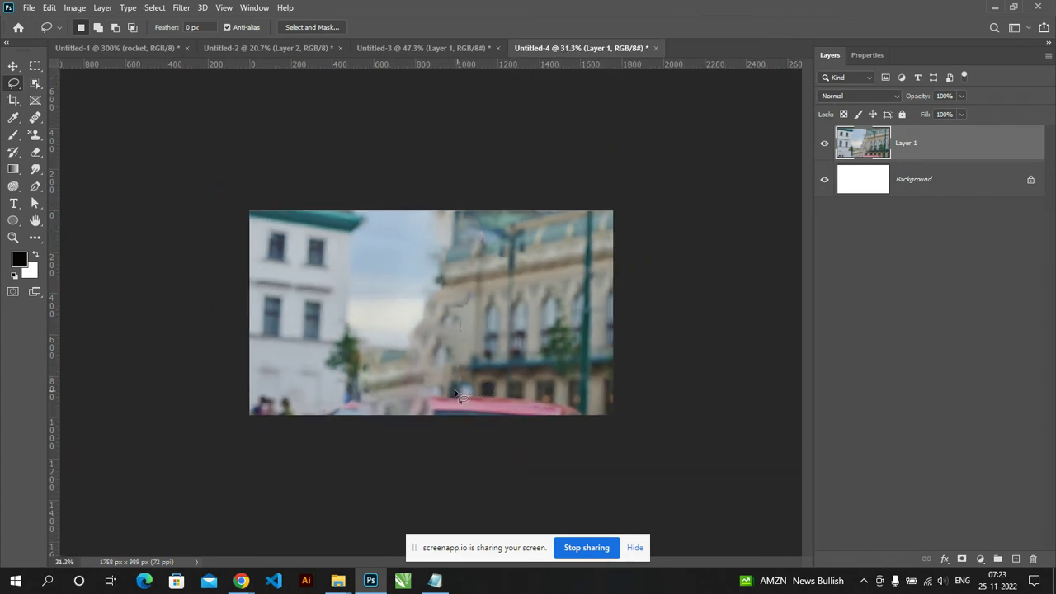
scroll(444, 393, "up", 1)
scroll(444, 394, "up", 1)
scroll(443, 394, "up", 1)
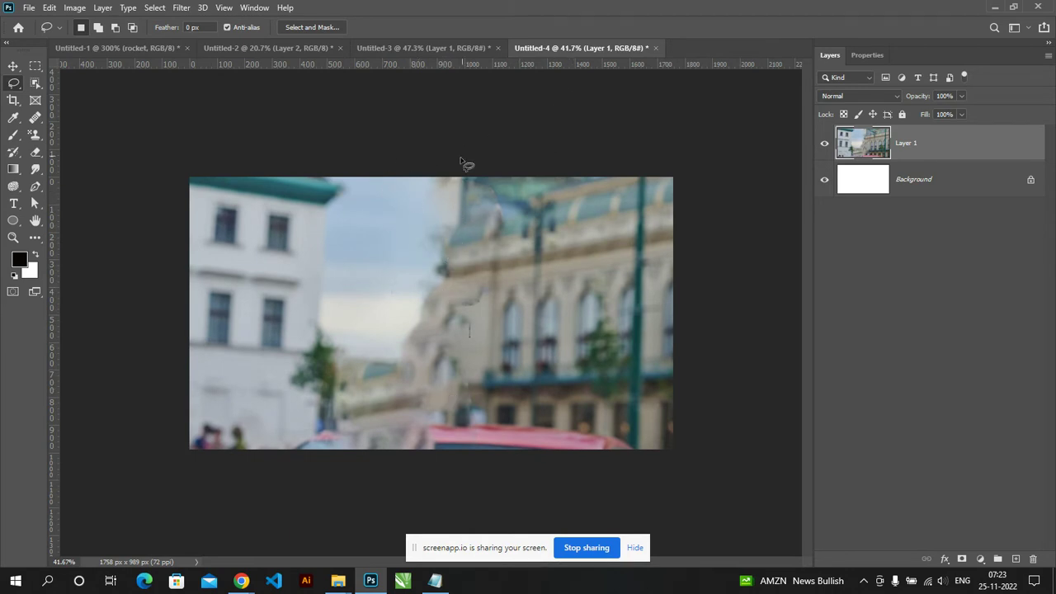
key("super")
key("super")
key("alt+Tab")
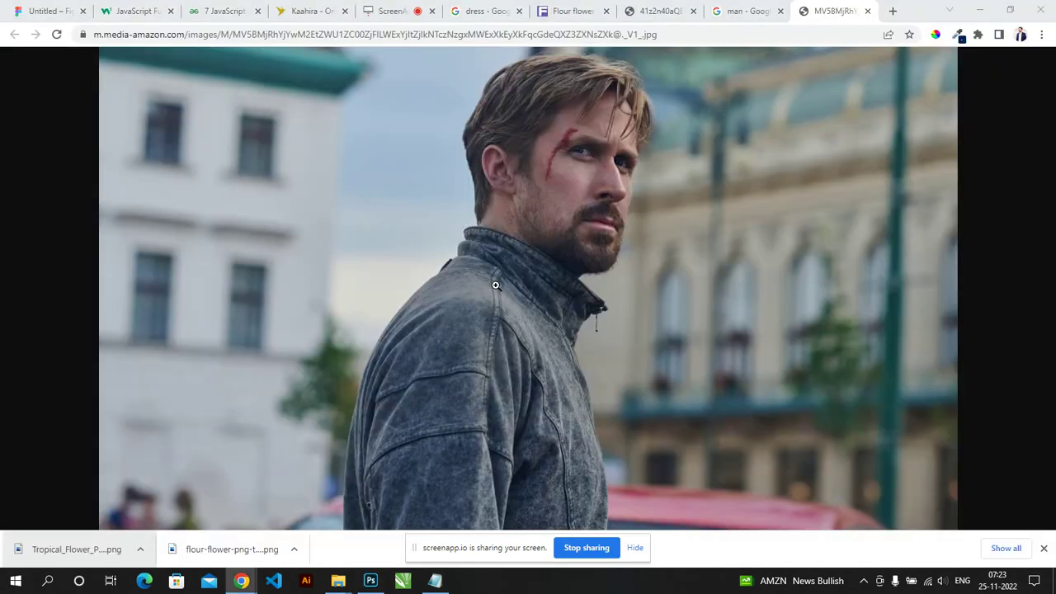
Step: Copy the original Gray Man street photo from its Chrome tab
key("alt+Tab")
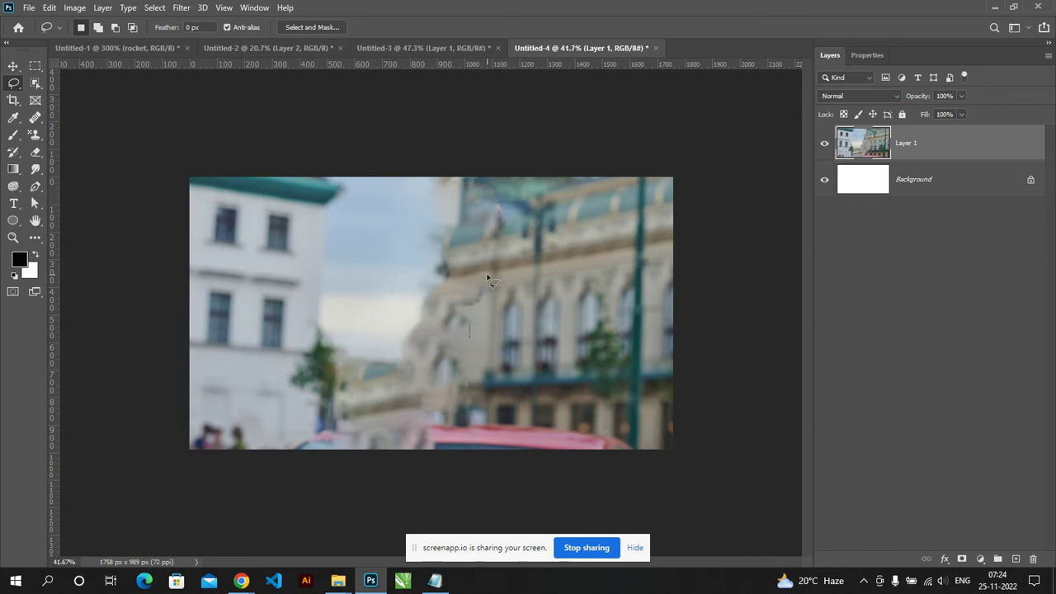
key("alt+Tab")
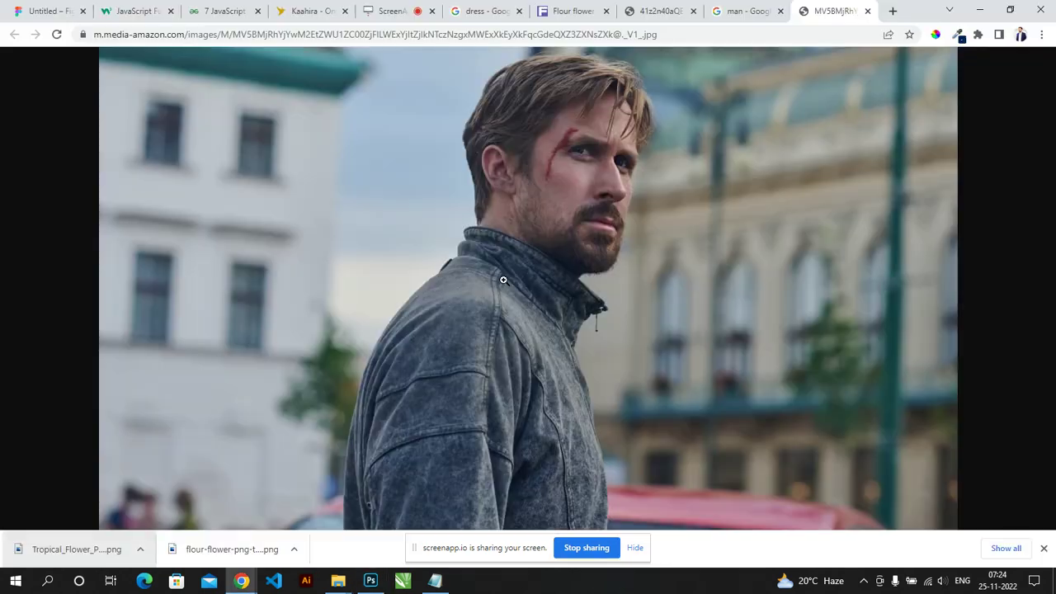
key("alt+Tab")
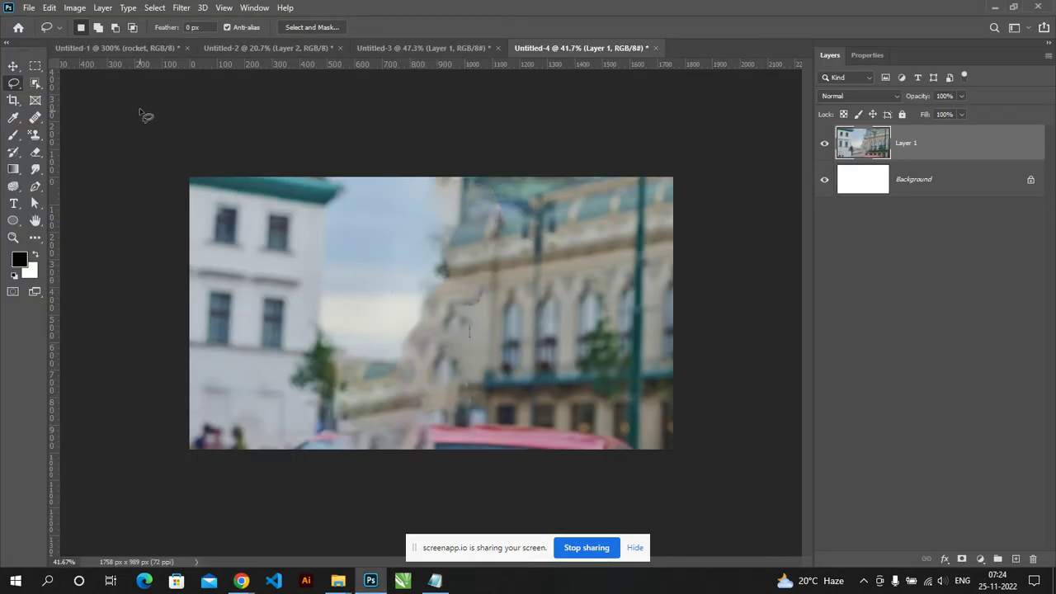
left_click(49, 7)
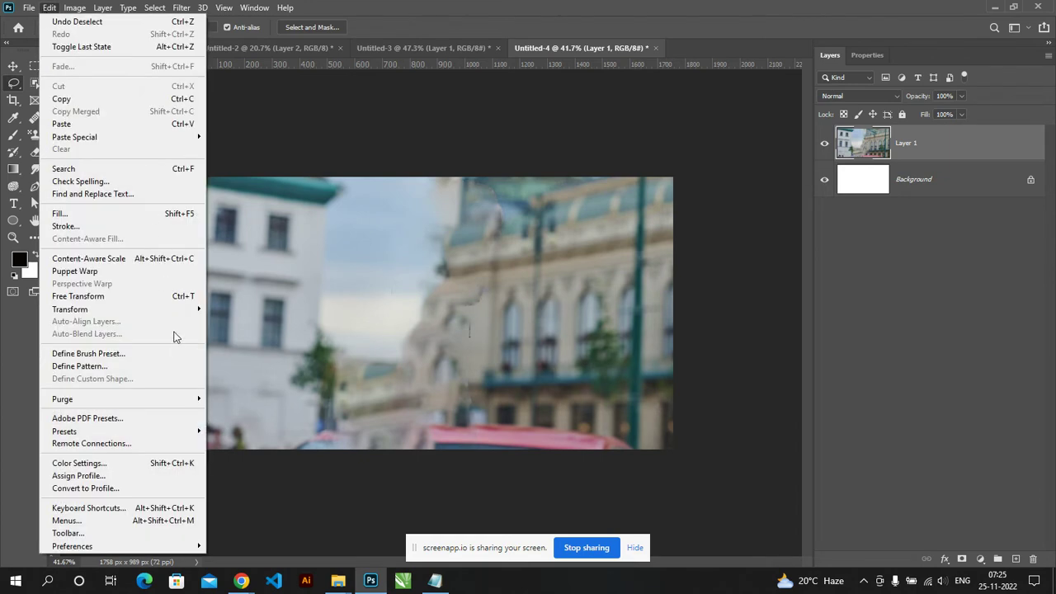
key("alt+Tab")
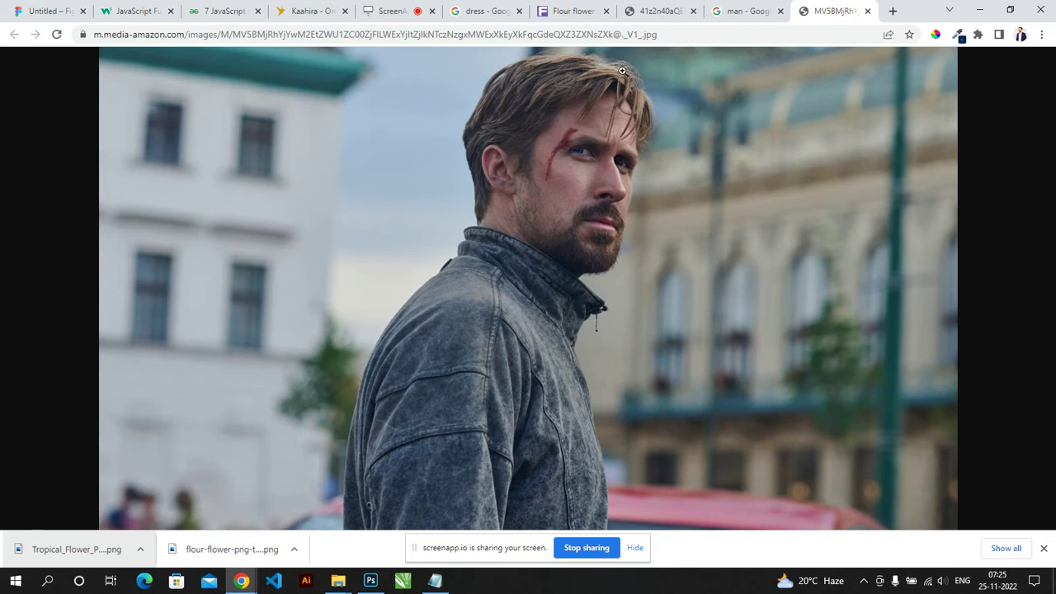
right_click(487, 338)
left_click(540, 382)
key("alt+Tab")
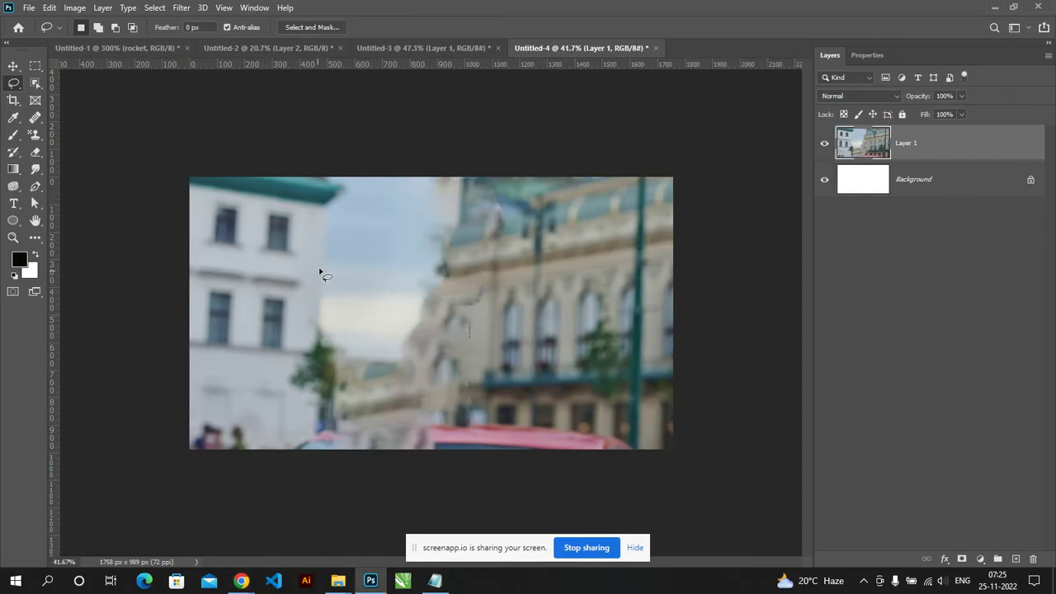
Step: Close Untitled-4 without saving and paste the original photo into a new clipboard-sized document
left_click(656, 49)
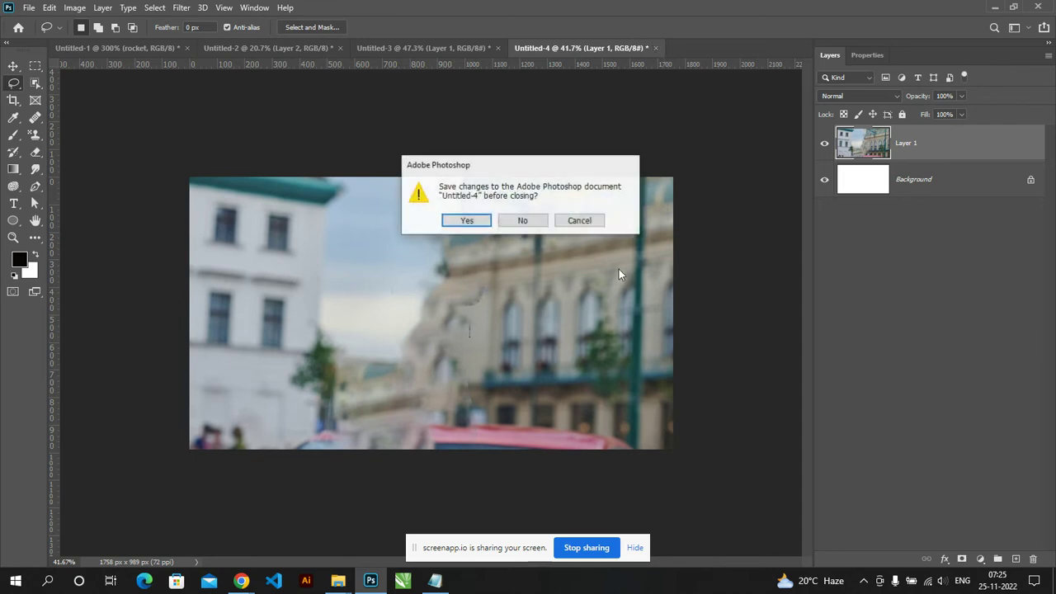
left_click(523, 221)
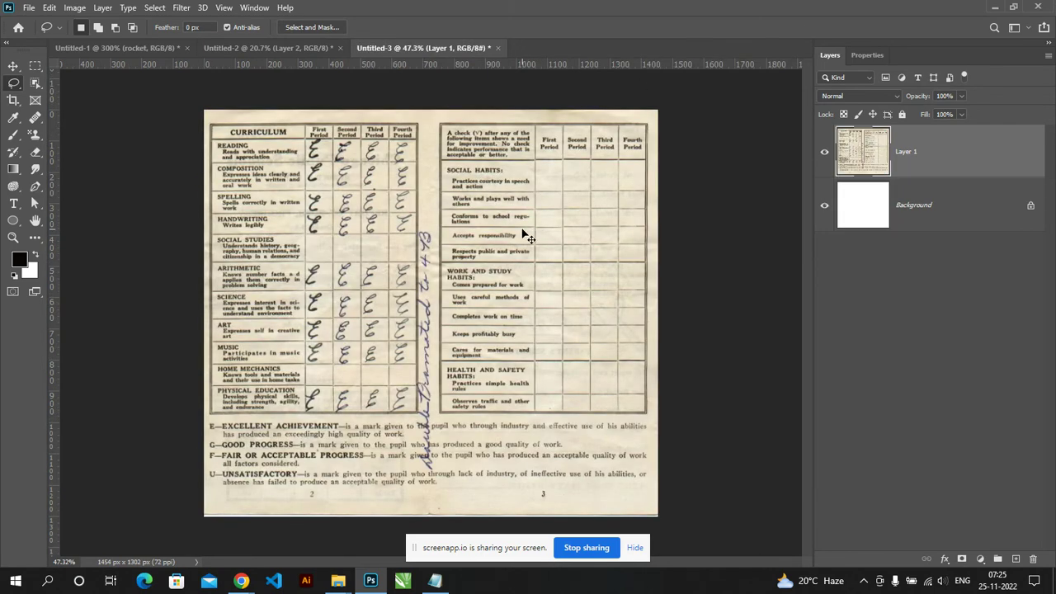
key("ctrl+n")
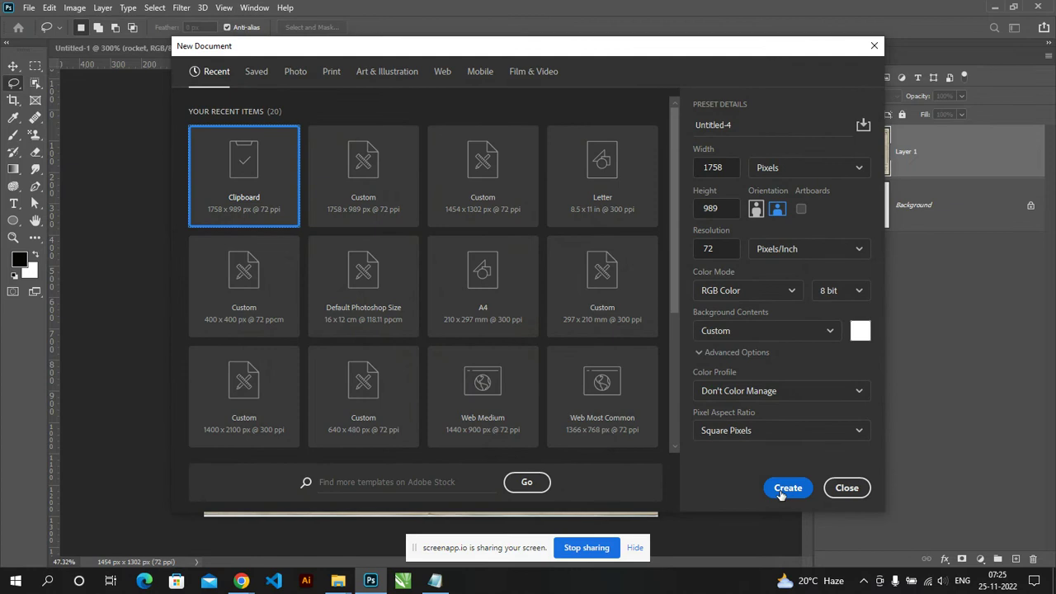
left_click(781, 488)
key("ctrl+v")
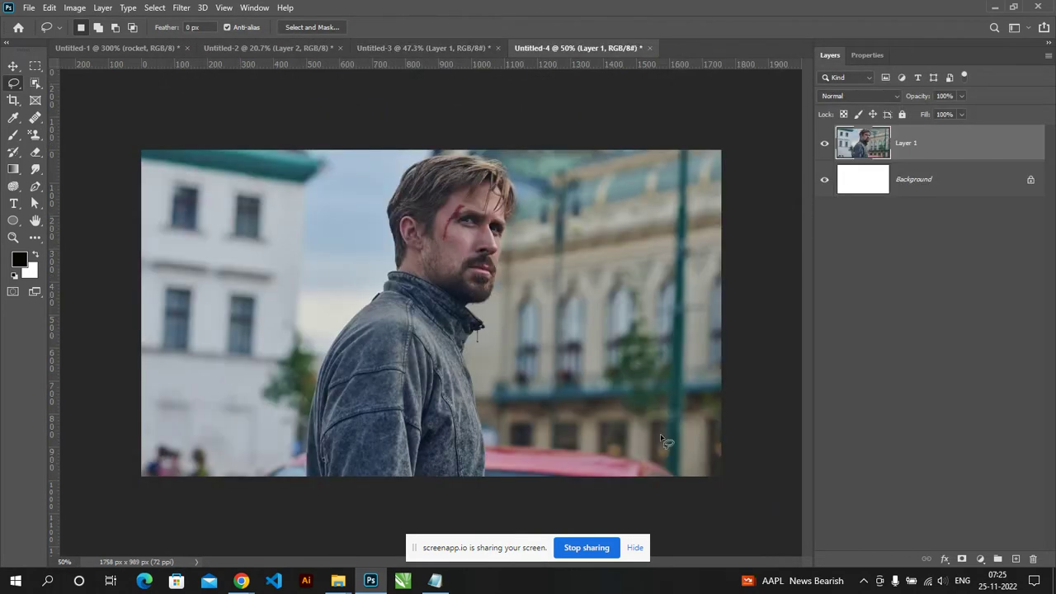
left_click(35, 83)
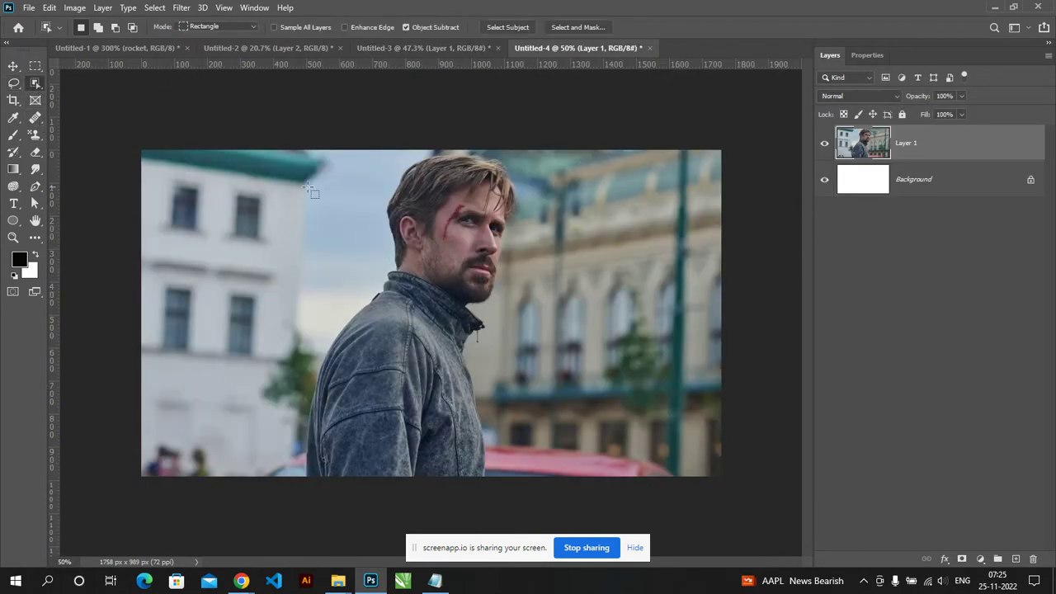
Step: Select the man, show the Paths panel, add Layer 2, and make a work path from the selection
mouse_move(287, 151)
left_mouse_down()
mouse_move(570, 488)
mouse_move(518, 470)
left_mouse_up()
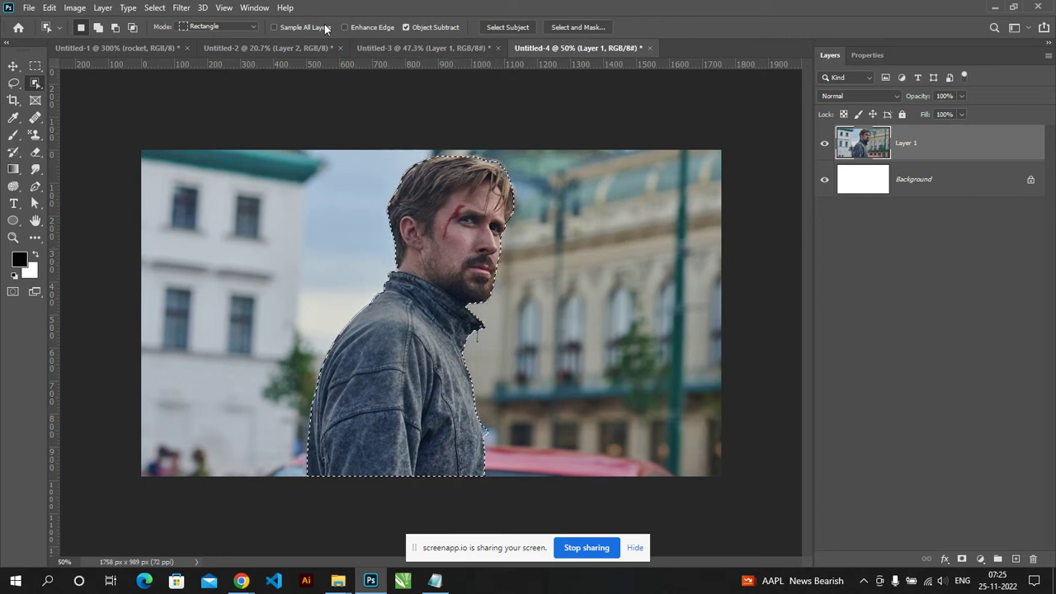
left_click(248, 11)
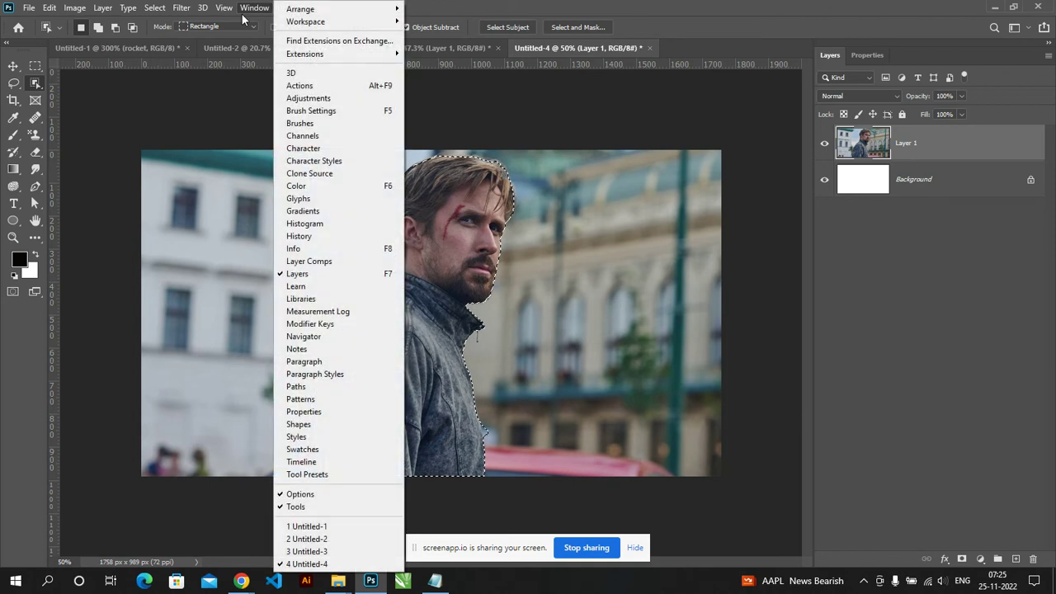
left_click(302, 387)
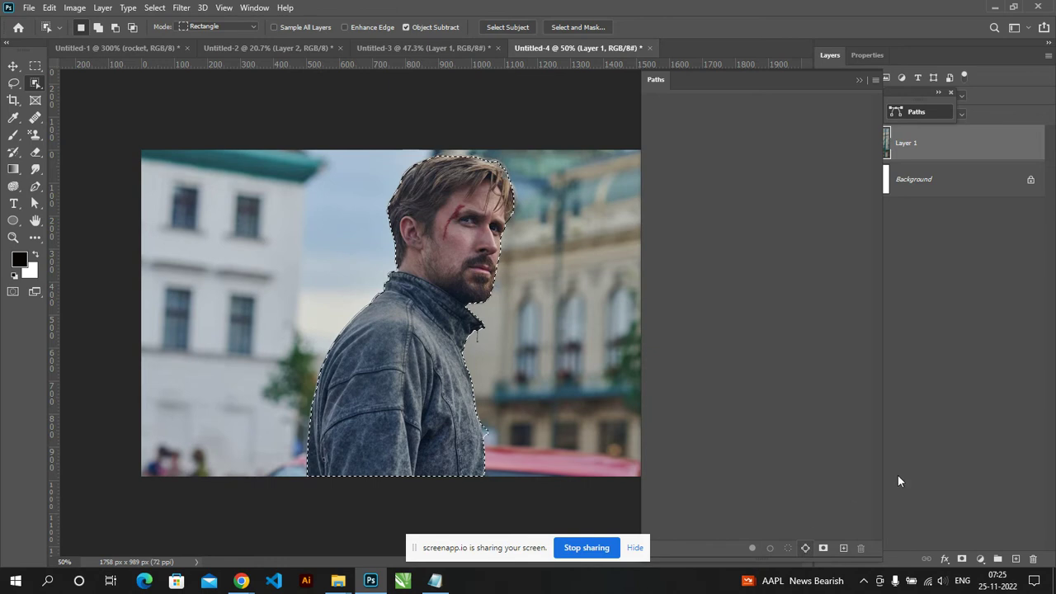
left_click(1015, 560)
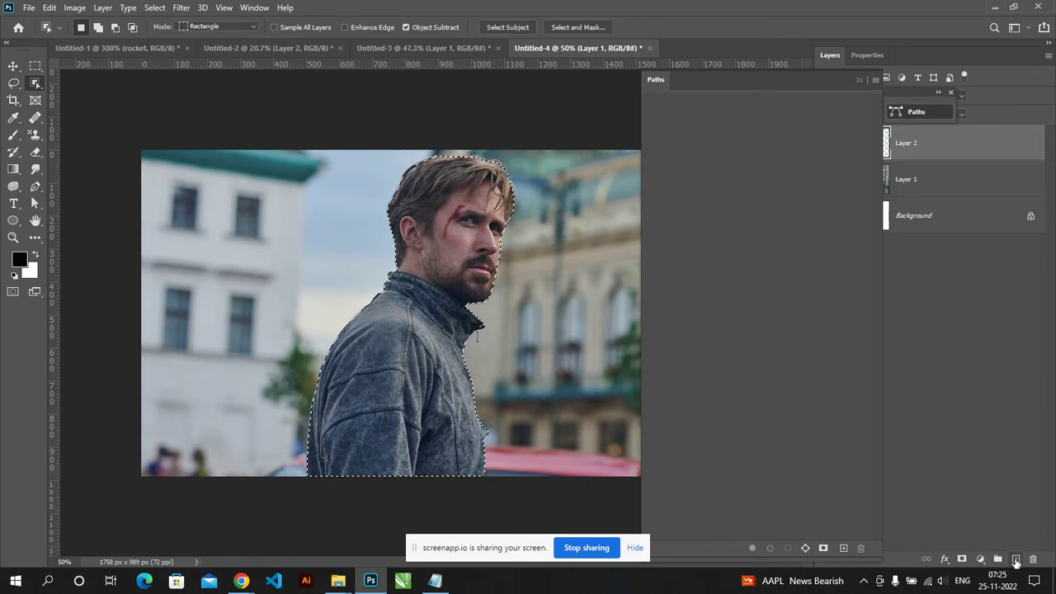
left_click(806, 549)
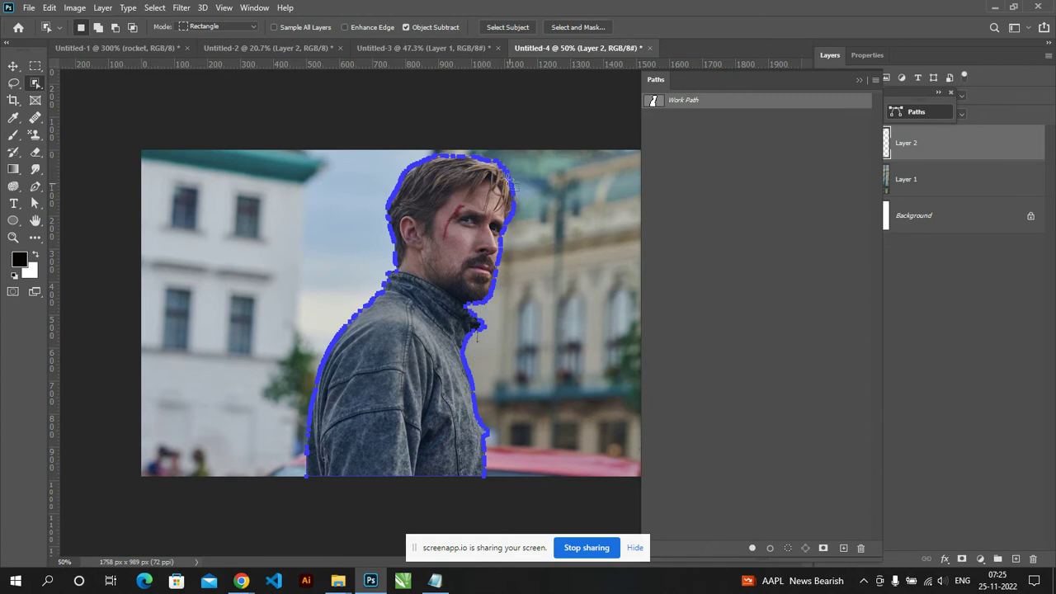
Step: Bring up the Paths list showing the Work Path traced around the man
left_click(856, 80)
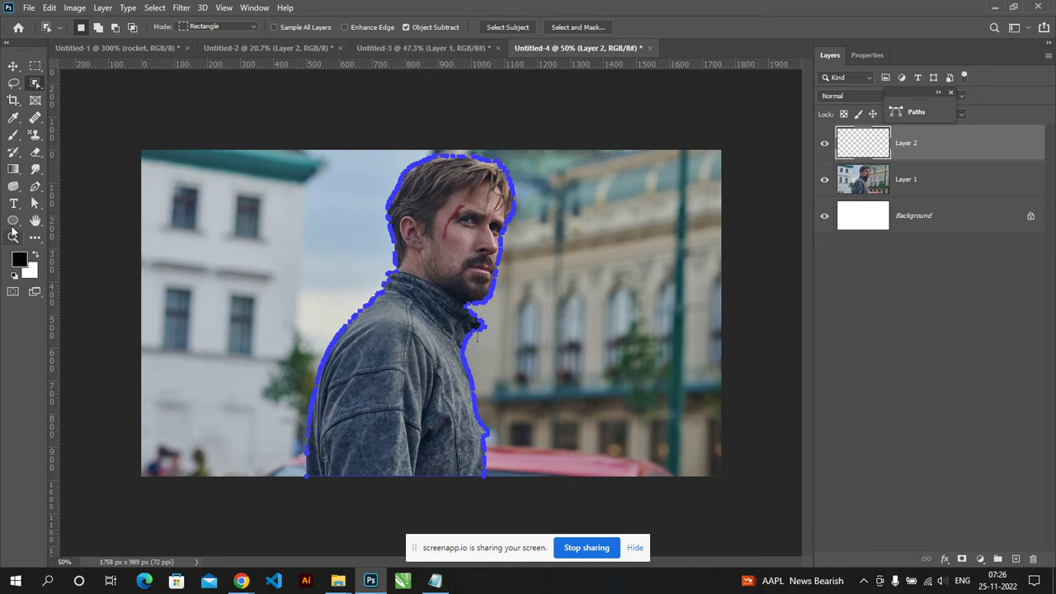
left_click(13, 220)
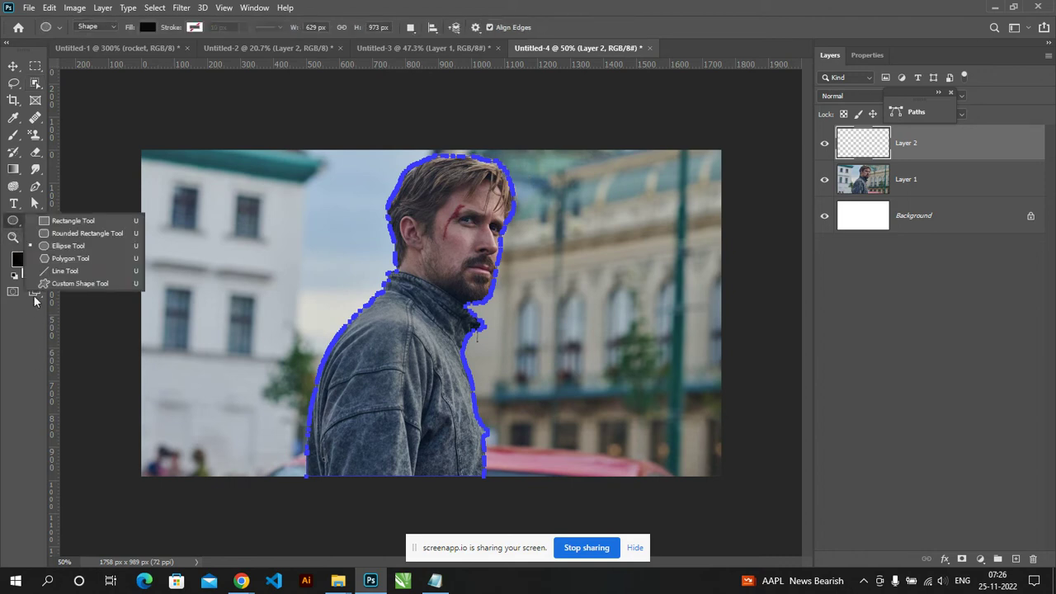
left_click(19, 221)
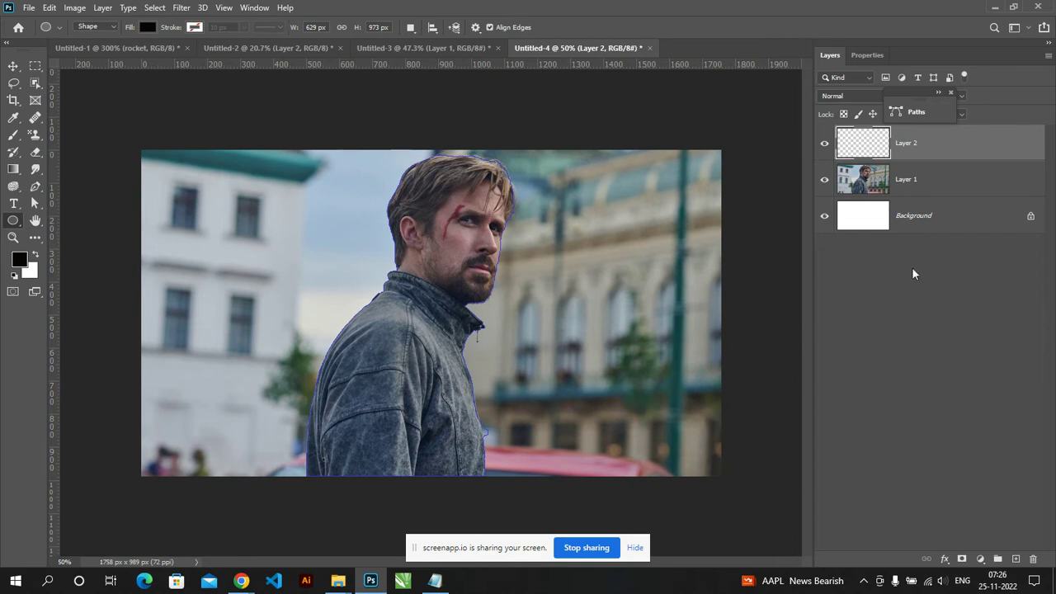
scroll(391, 277, "up", 5)
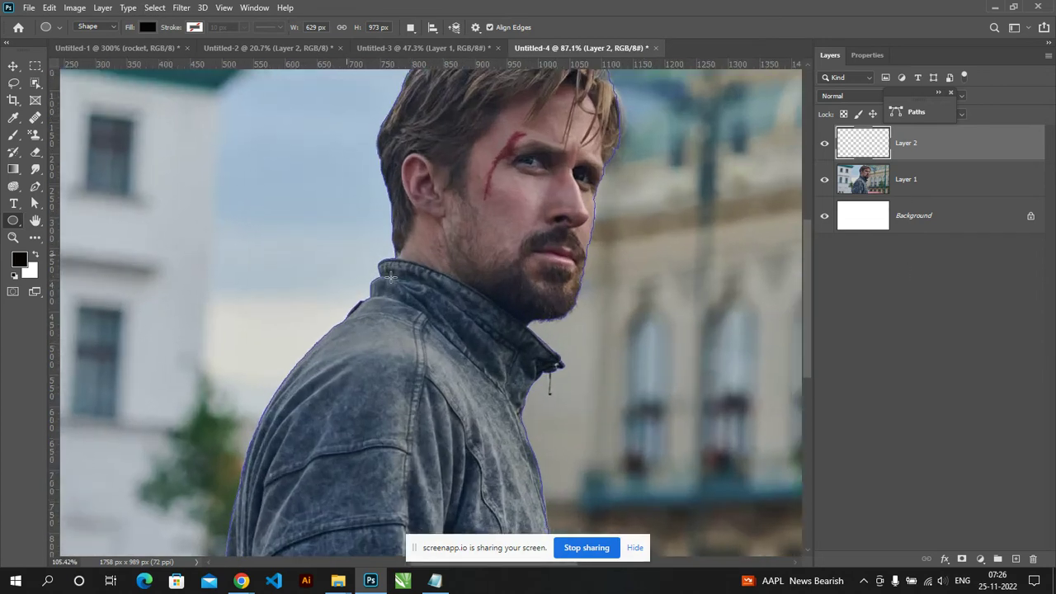
scroll(391, 277, "up", 2)
scroll(392, 277, "up", 2)
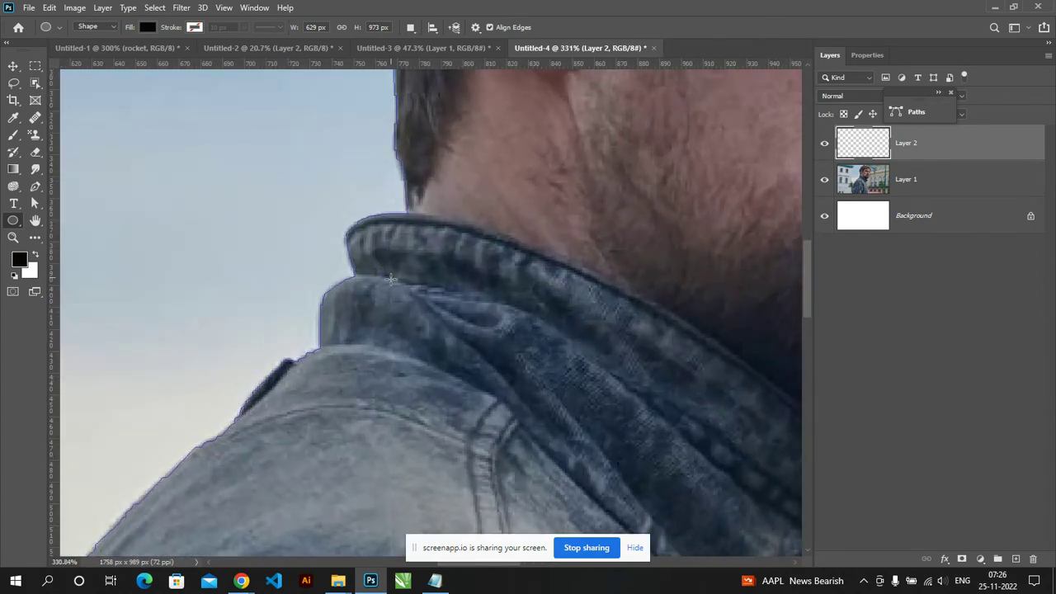
left_click(912, 112)
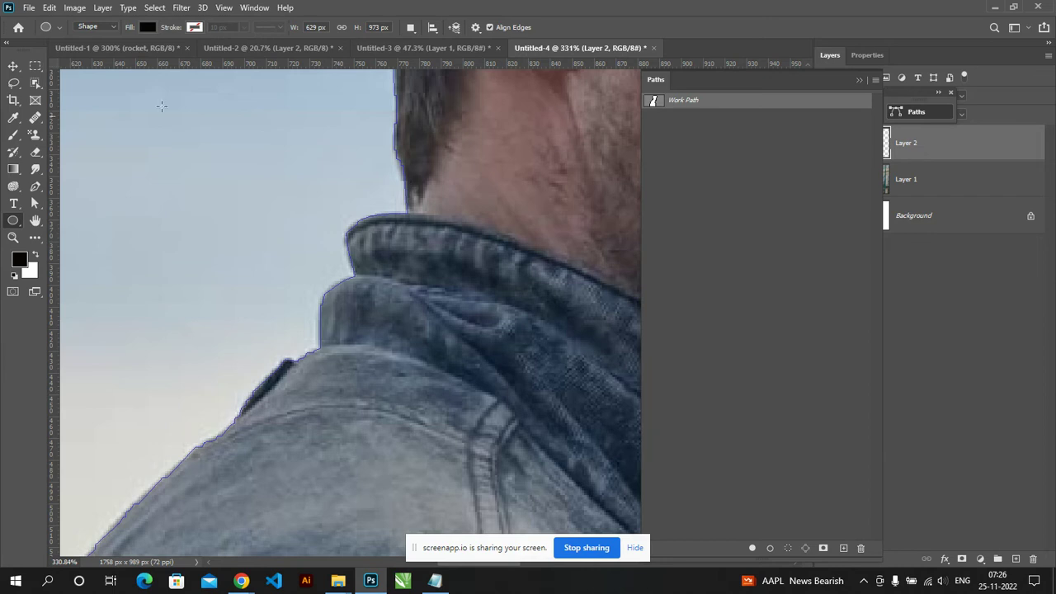
left_click(14, 66)
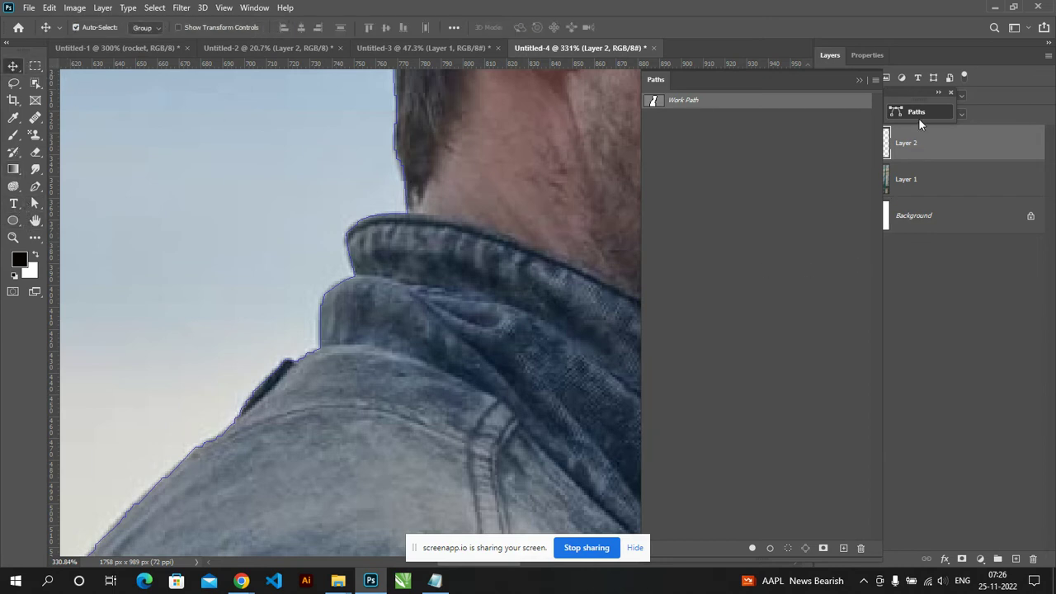
left_click(921, 114)
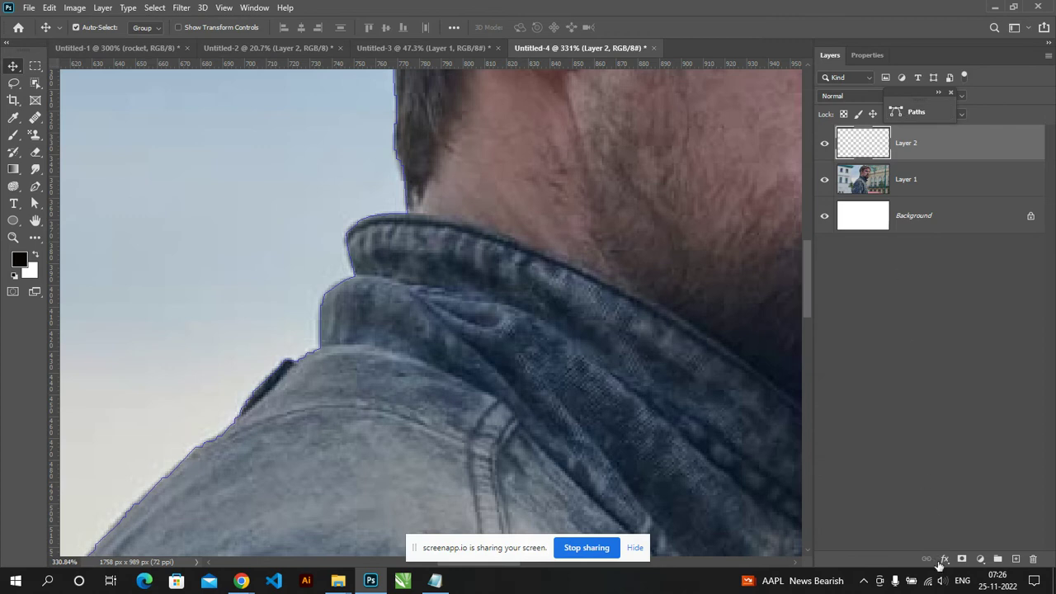
left_click(908, 111)
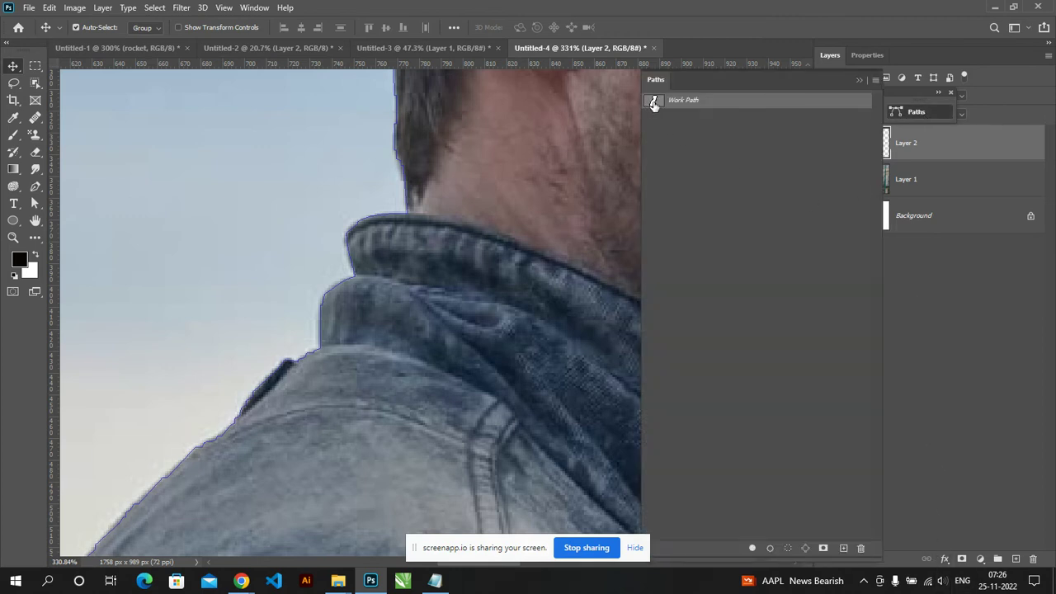
Step: Apply Stroke Path to the Work Path, then clear the selection around the man
left_click(768, 549)
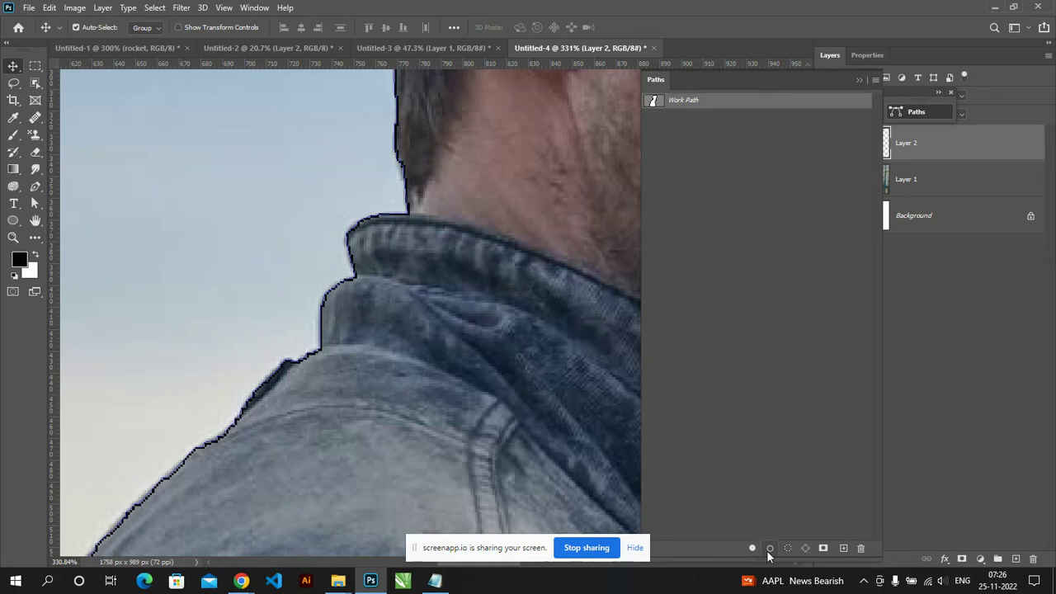
scroll(390, 356, "down", 1)
scroll(389, 355, "down", 1)
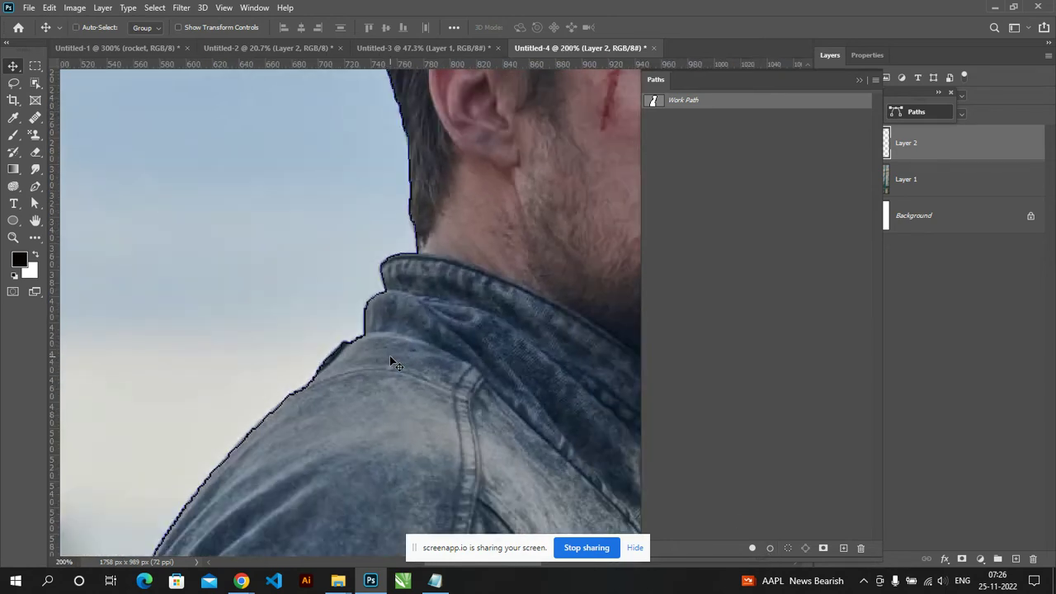
scroll(390, 356, "down", 1)
scroll(390, 356, "down", 1)
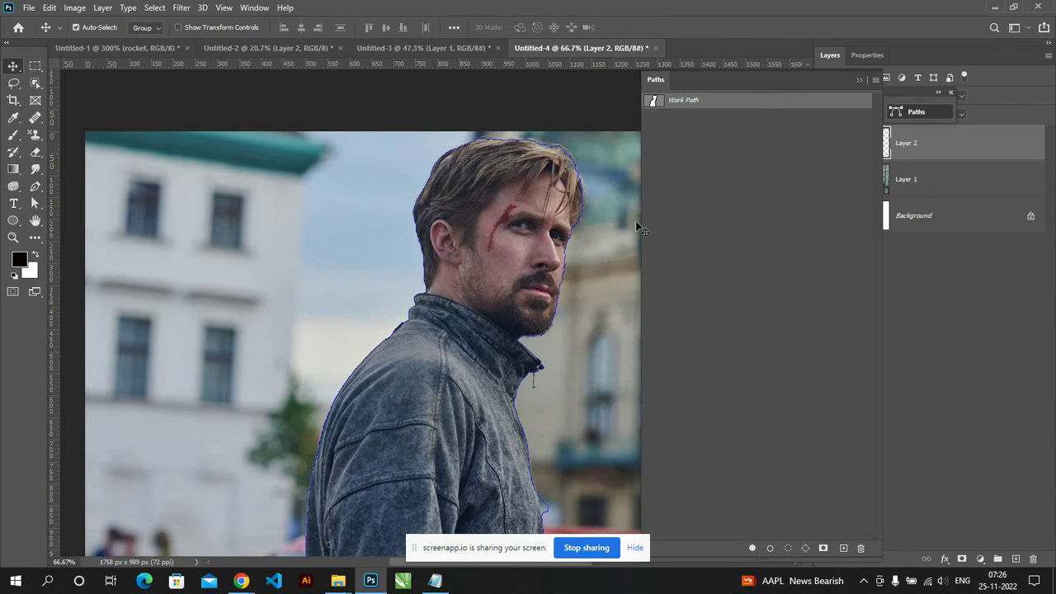
left_click(859, 80)
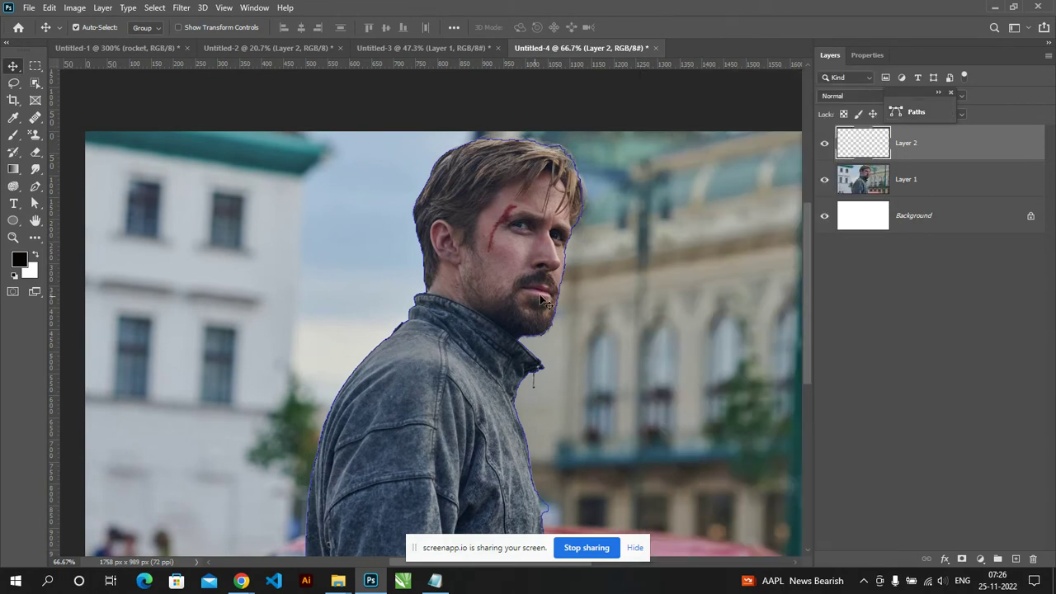
scroll(569, 293, "up", 1)
scroll(570, 293, "up", 1)
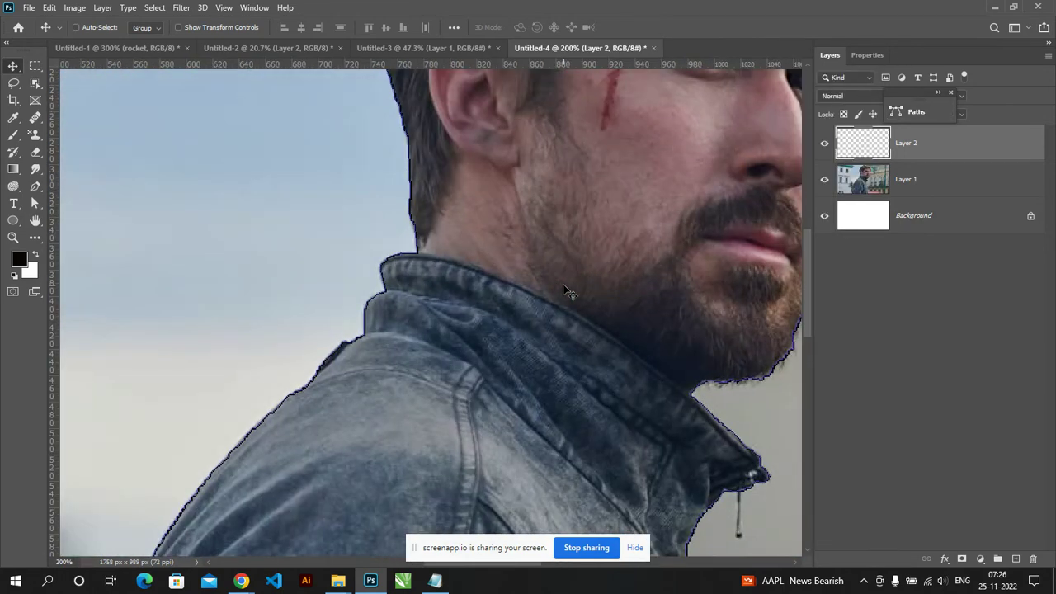
key("ctrl+d")
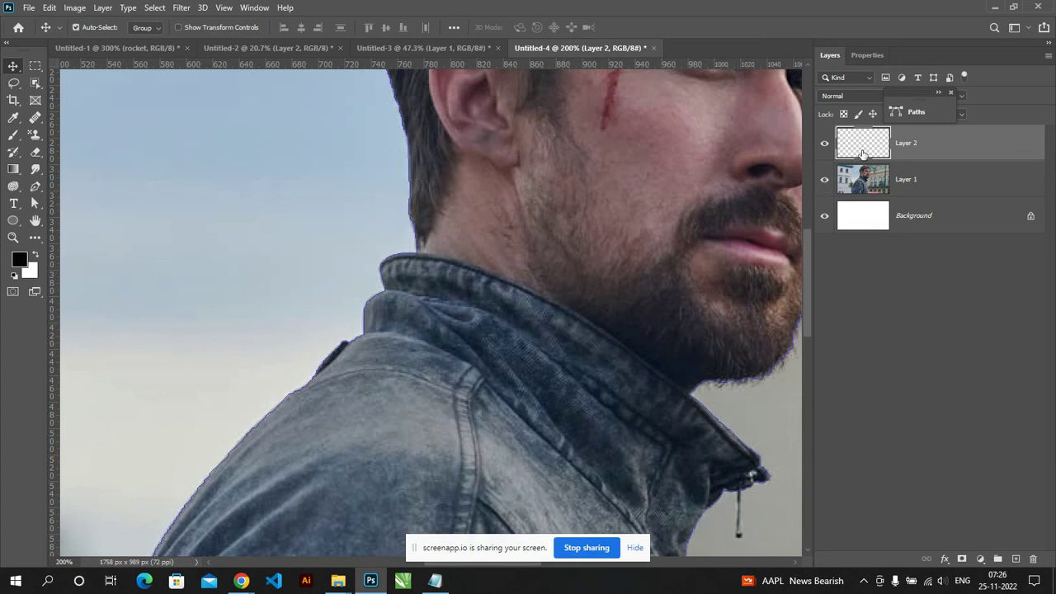
Step: Switch to a smaller Brush with foreground colour #360ffb blue, with the Work Path listed
key("b")
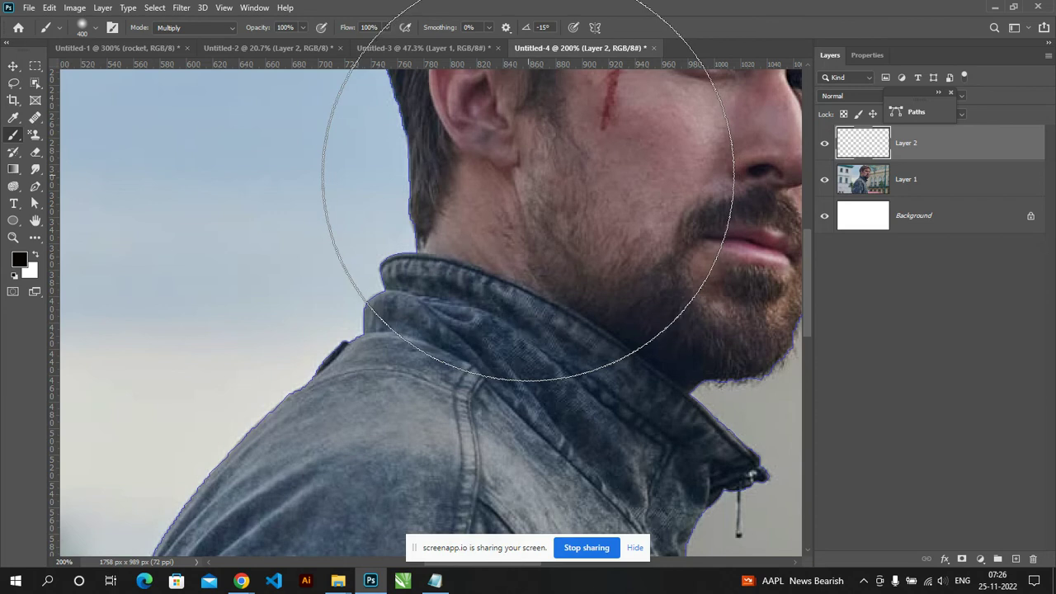
key("bracketleft")
key("bracketleft")
key("bracketleft")
key("bracketleft")
key("bracketleft")
key("bracketleft")
key("bracketleft")
key("bracketleft")
key("bracketleft")
key("bracketleft")
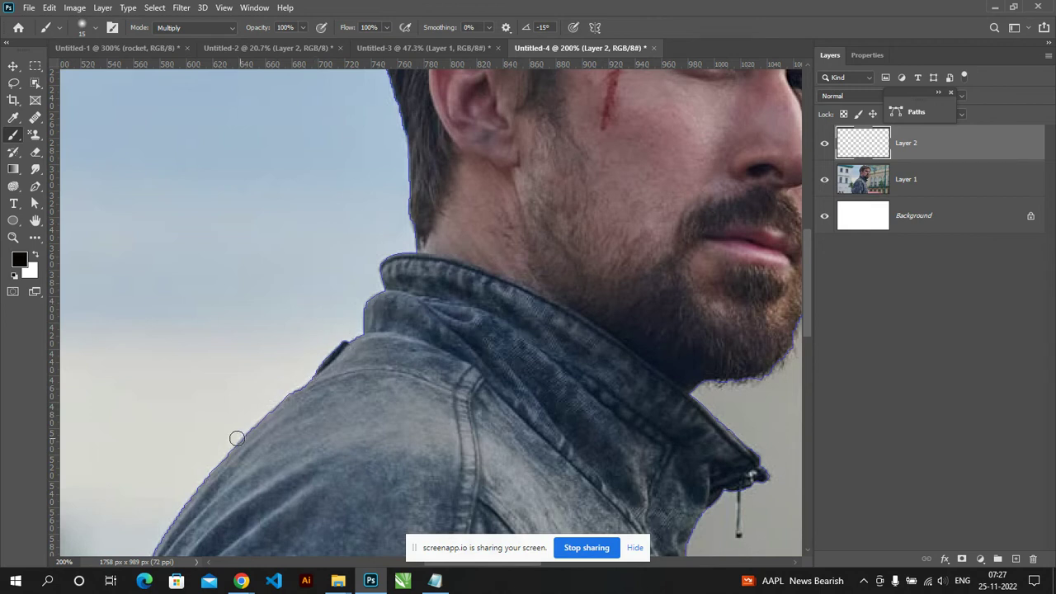
left_click(19, 260)
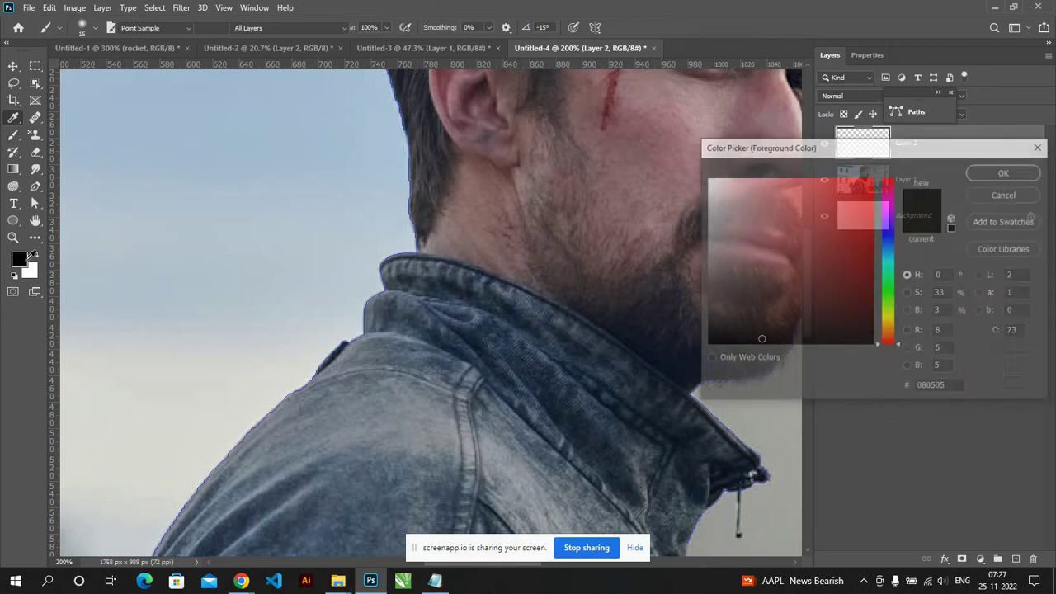
left_click(889, 234)
left_click(864, 179)
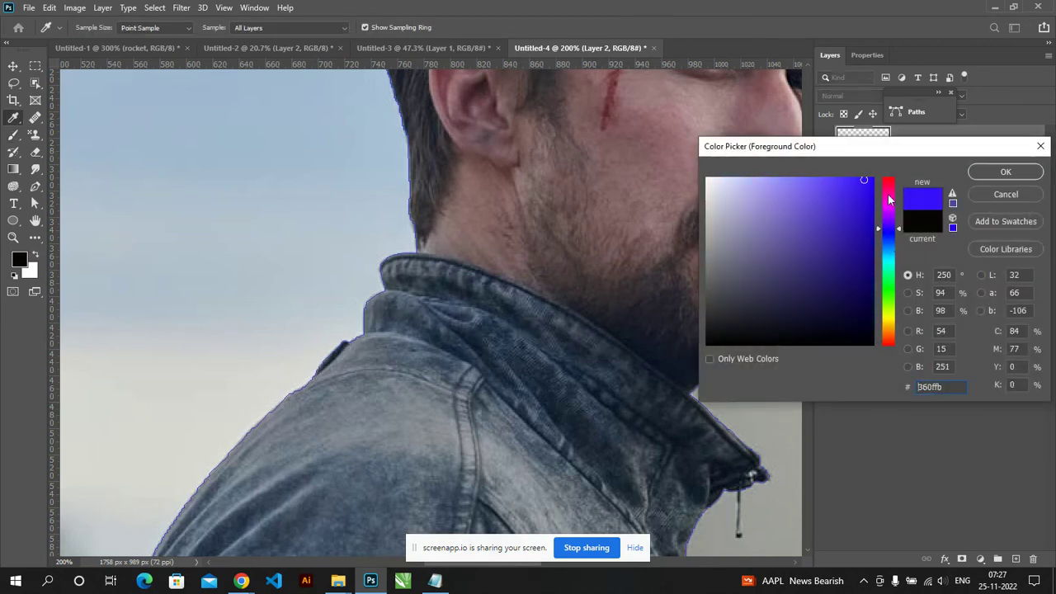
left_click(1008, 173)
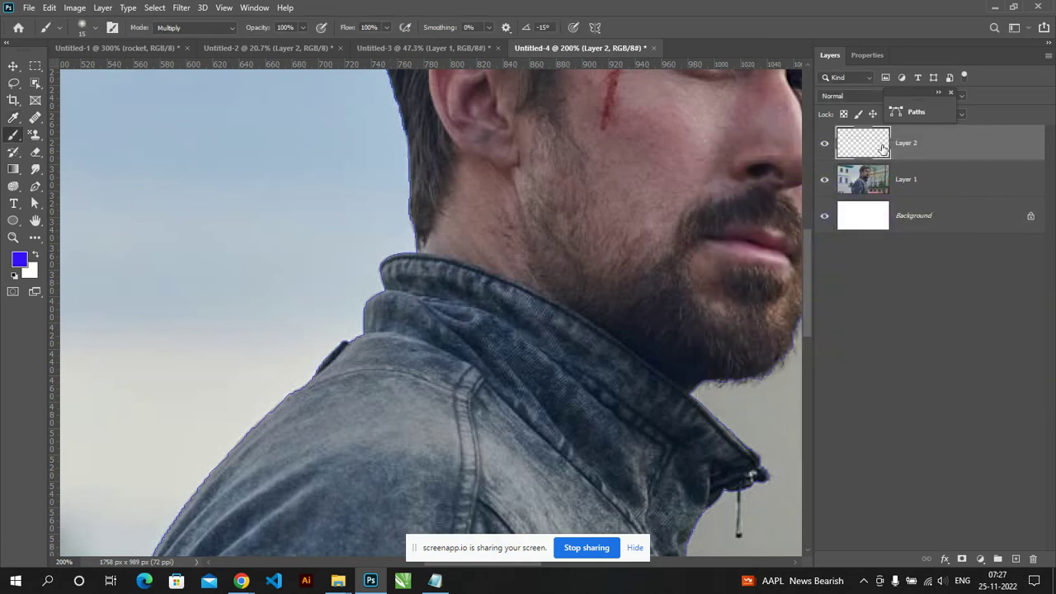
left_click(902, 111)
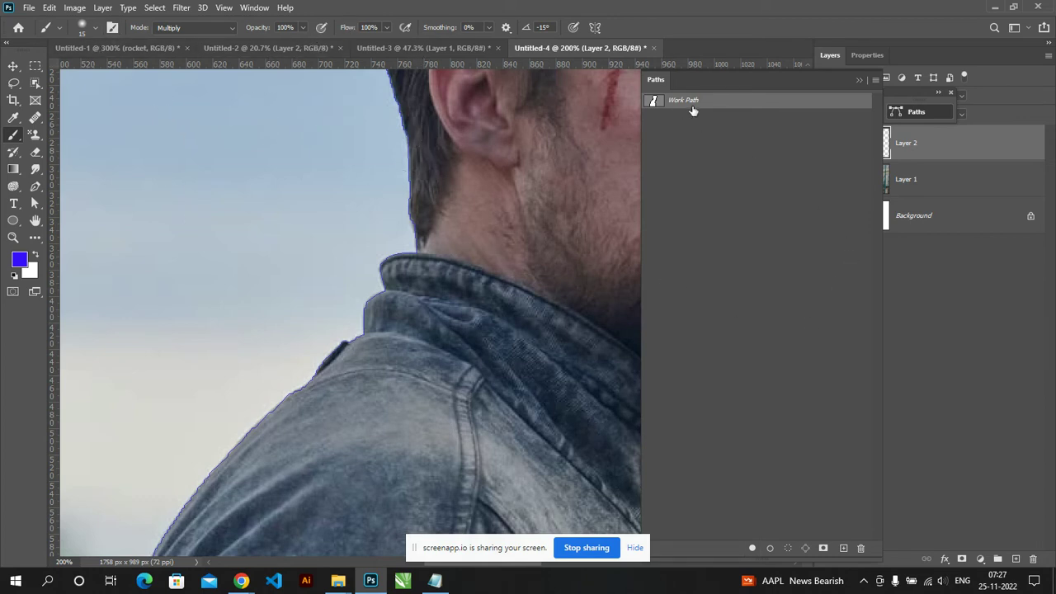
Step: Restroke the Work Path with a size-10 blue brush, then swap foreground and background colours
left_click(769, 549)
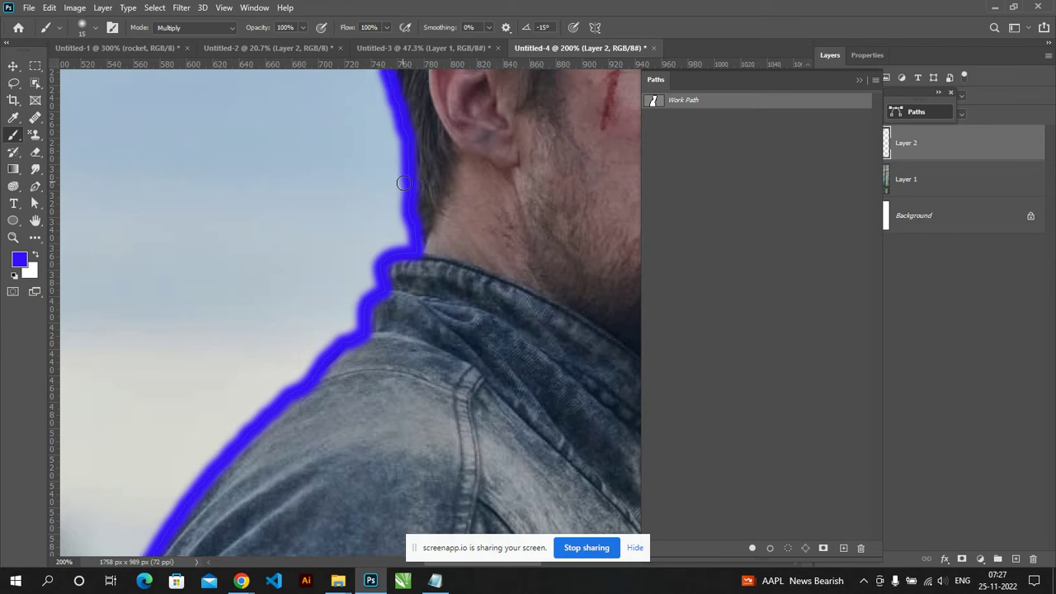
key("ctrl+z")
key("bracketleft")
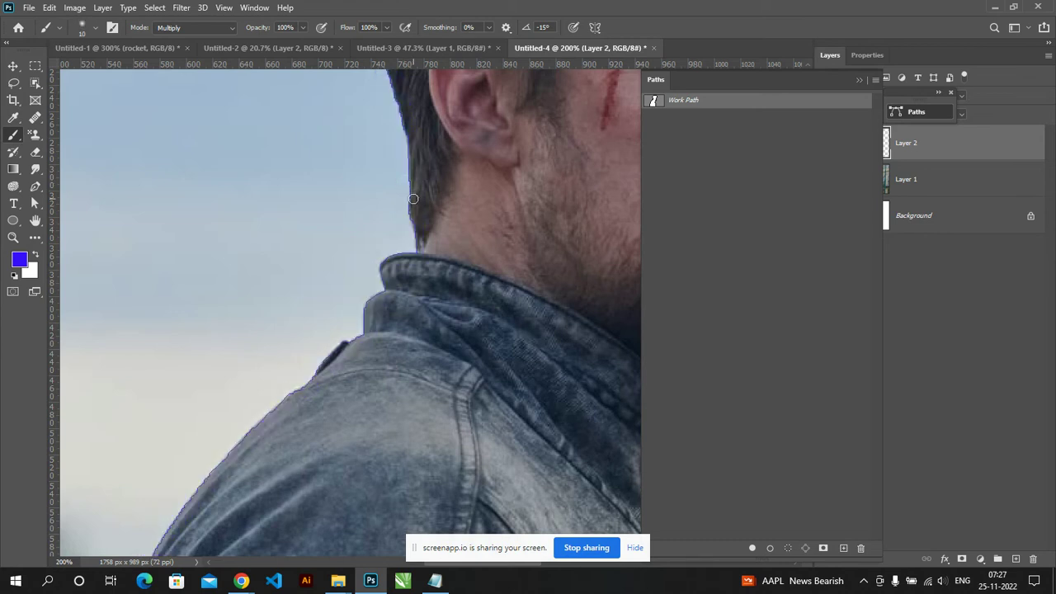
left_click(770, 548)
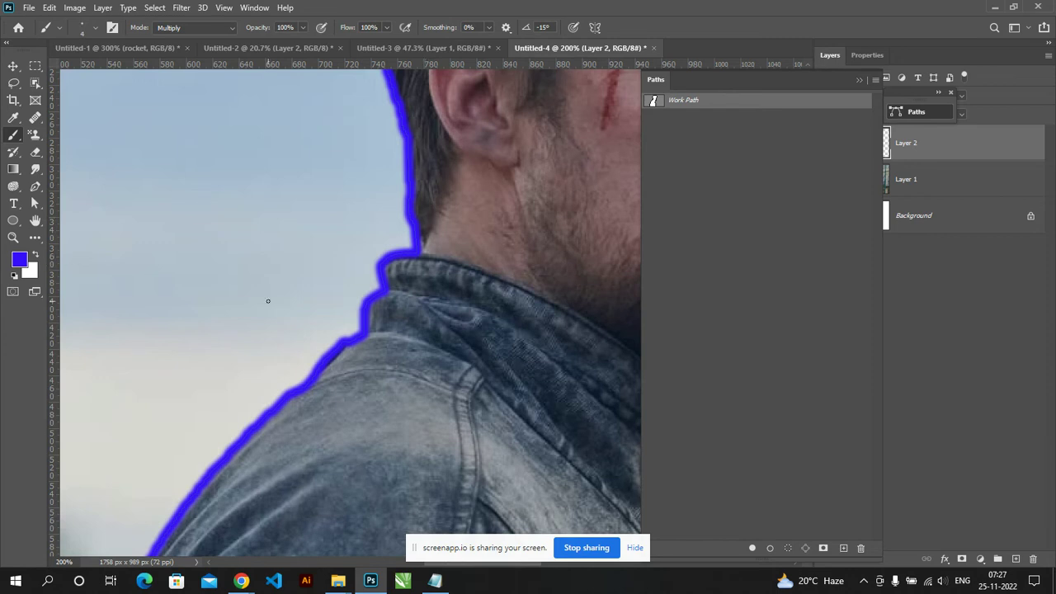
key("x")
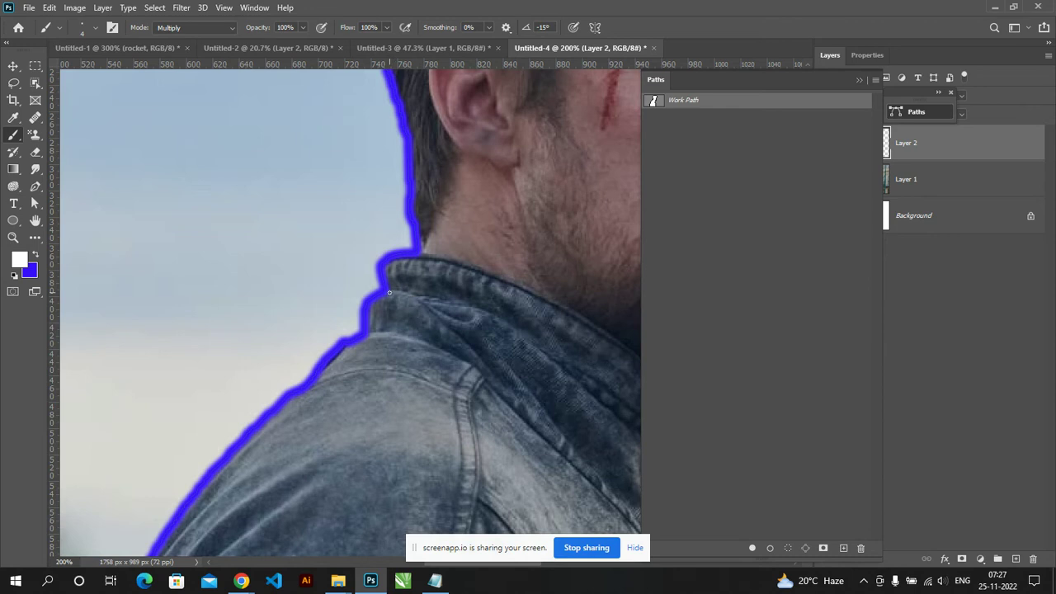
Step: Stroke the work path in blue on Layer 2, then again on a new Layer 3
left_click(771, 548)
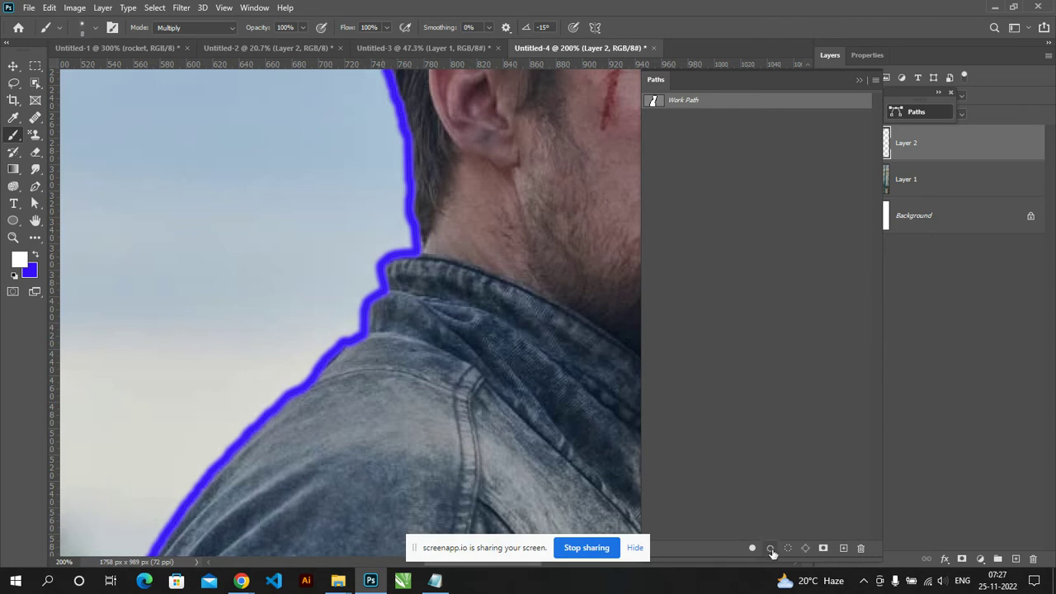
scroll(401, 257, "up", 3)
scroll(405, 252, "up", 3)
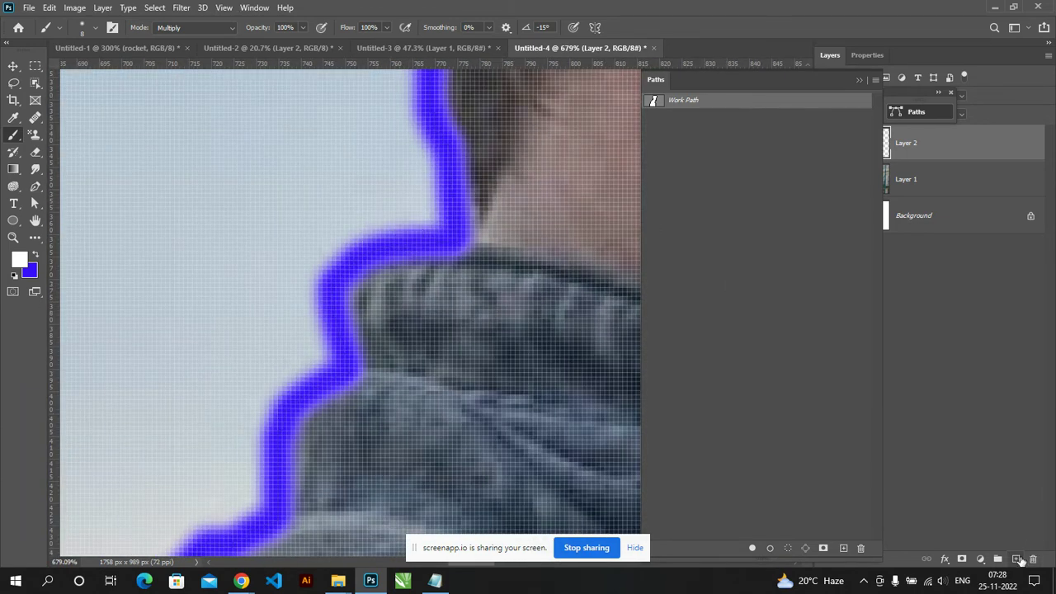
left_click(1016, 559)
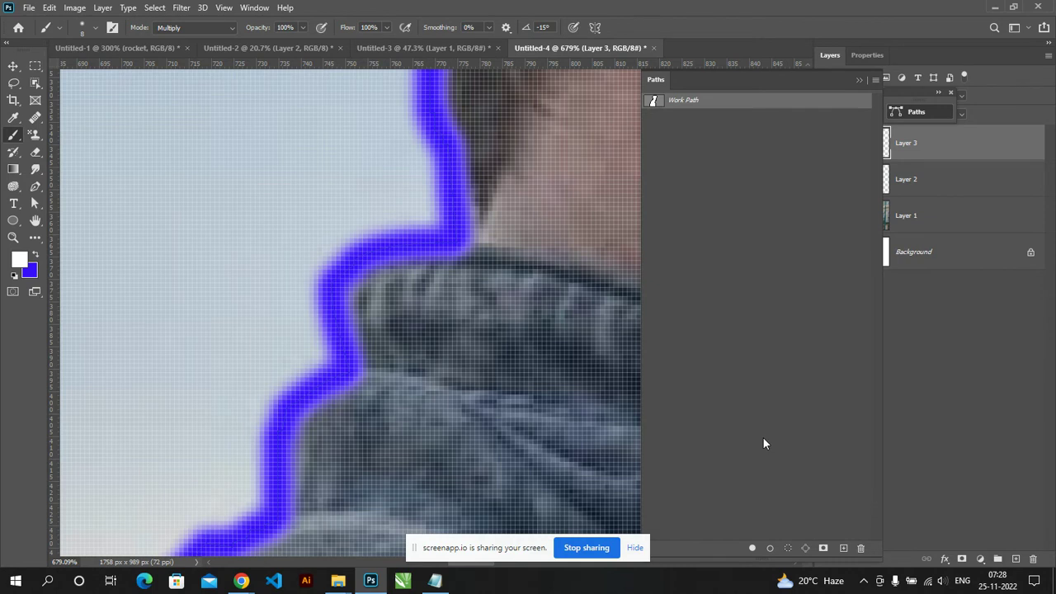
left_click(769, 550)
left_click(771, 549)
Step: Select Layers 2 and 3 together and merge them into one outline layer
key("ctrl+minus")
key("ctrl+minus")
key("ctrl+minus")
key("ctrl+minus")
key("ctrl+minus")
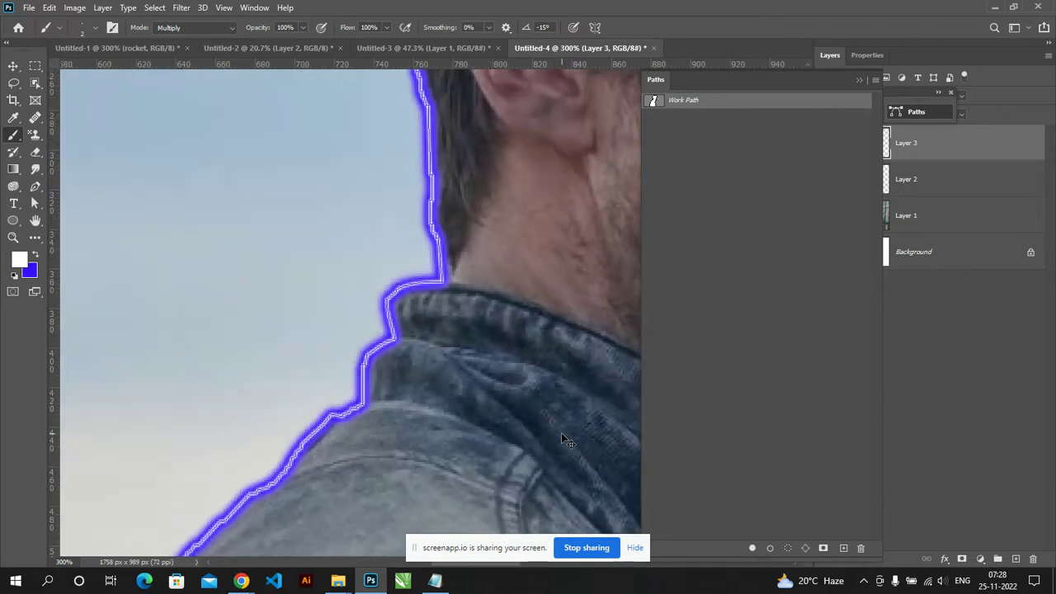
key("ctrl+minus")
key("ctrl+minus")
key("ctrl+minus")
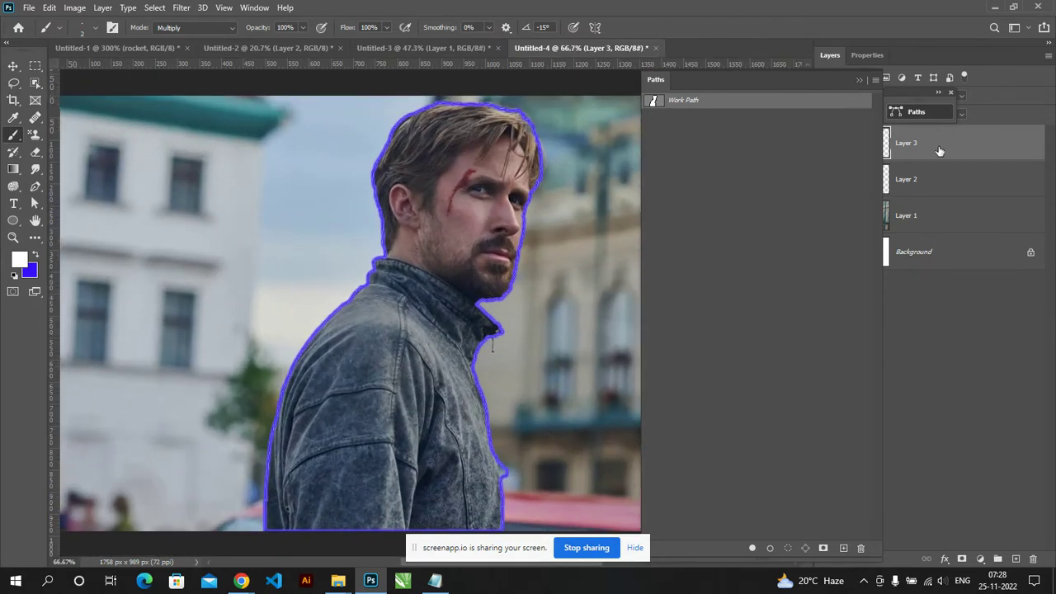
left_click(863, 83)
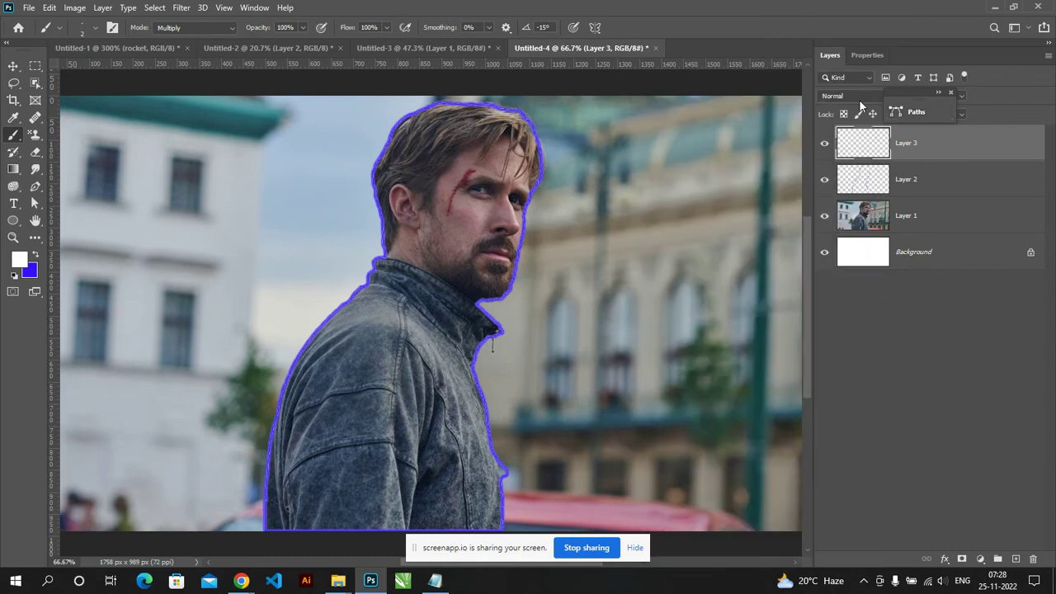
left_click(883, 181, "shift")
key("ctrl+e")
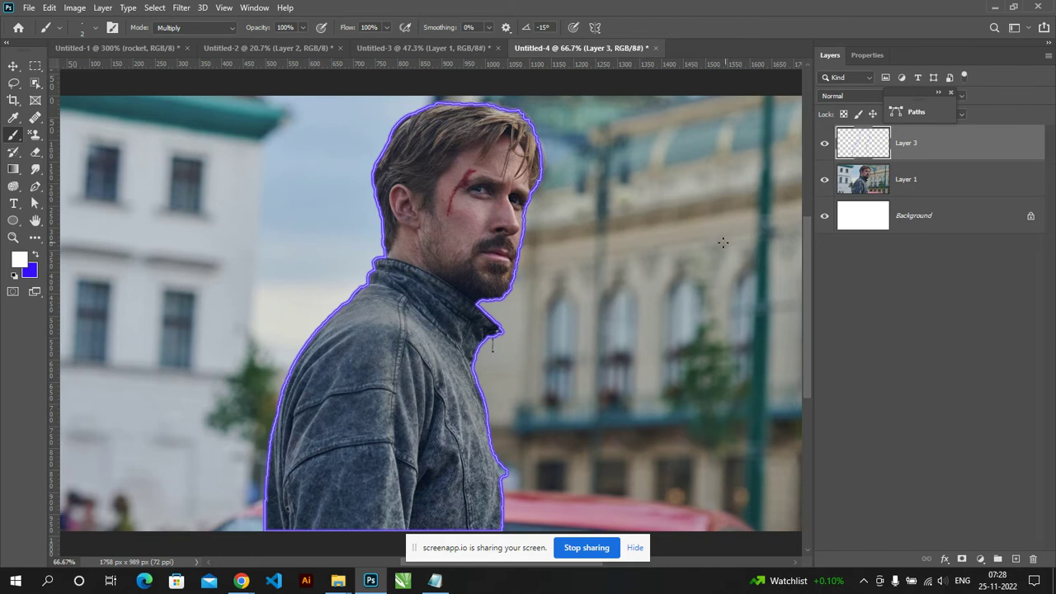
Step: Soften the merged outline into a glow with a 7.6-pixel Gaussian Blur
left_click(181, 7)
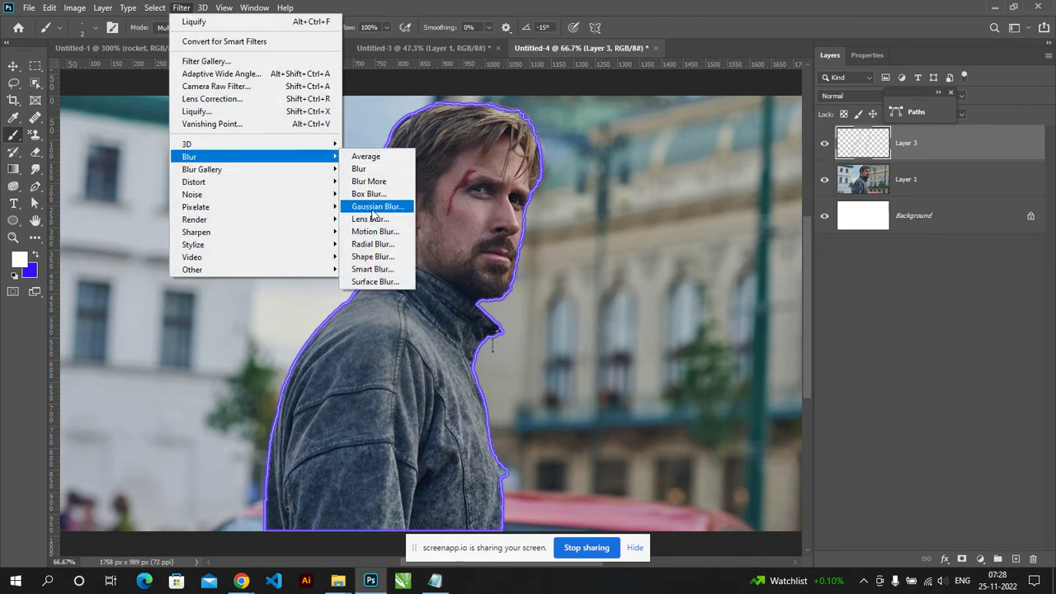
left_click(371, 205)
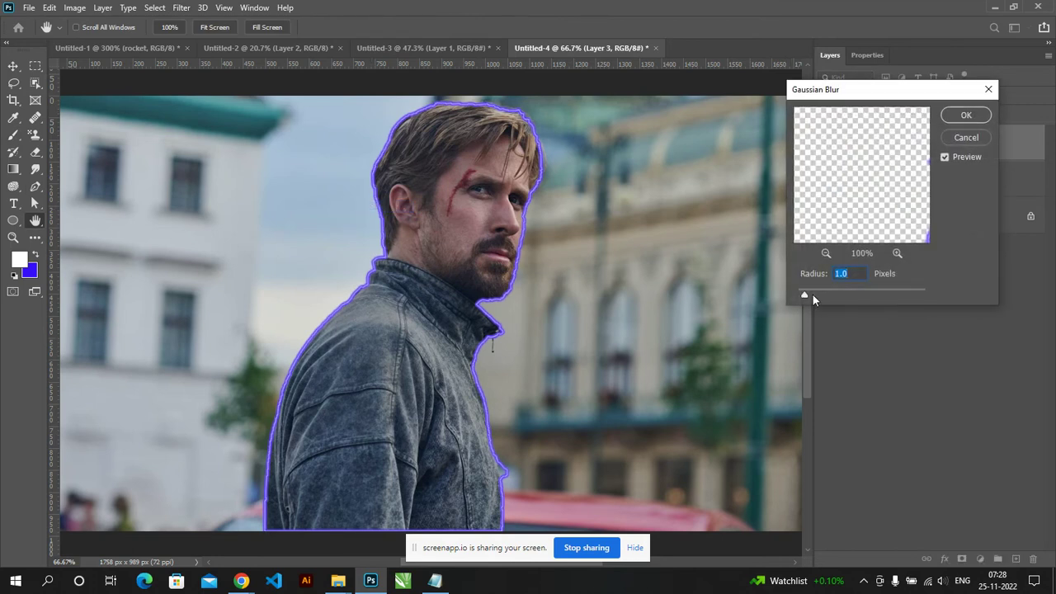
mouse_move(813, 295)
left_mouse_down()
mouse_move(829, 285)
mouse_move(858, 294)
left_mouse_up()
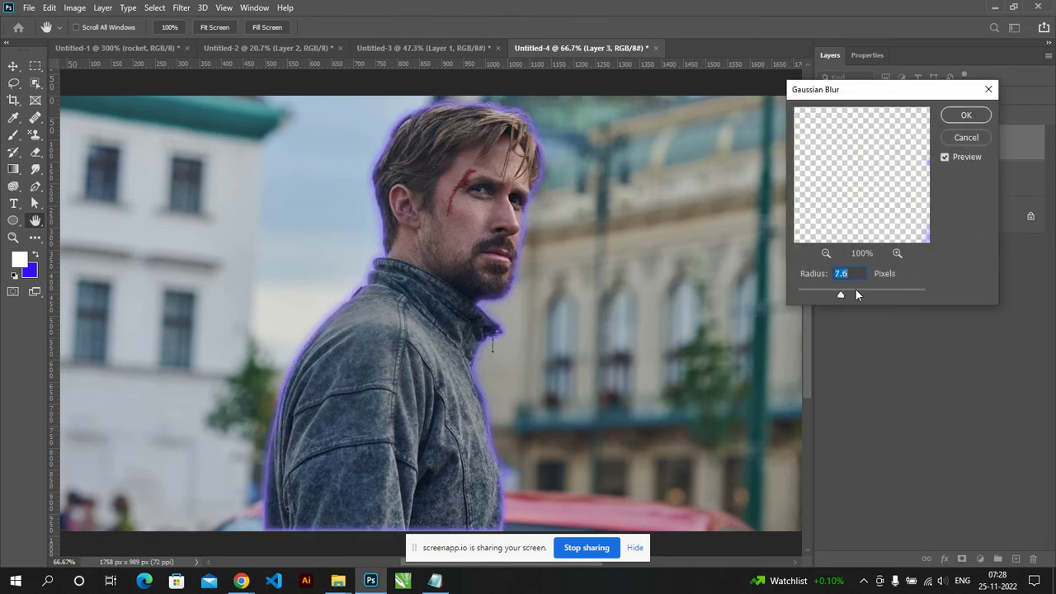
left_click(856, 294)
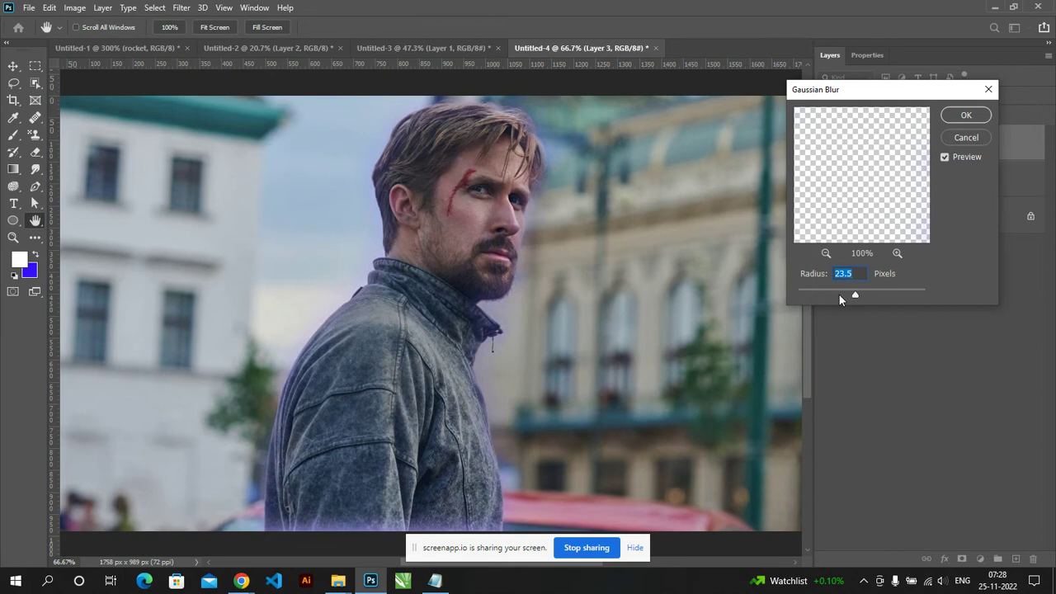
left_click(840, 296)
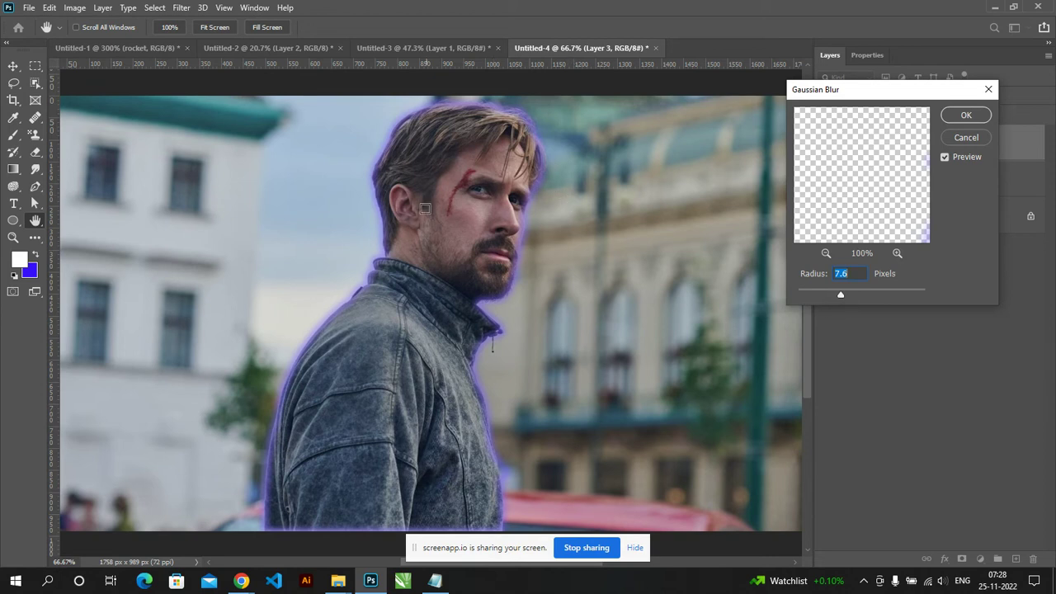
left_click(981, 116)
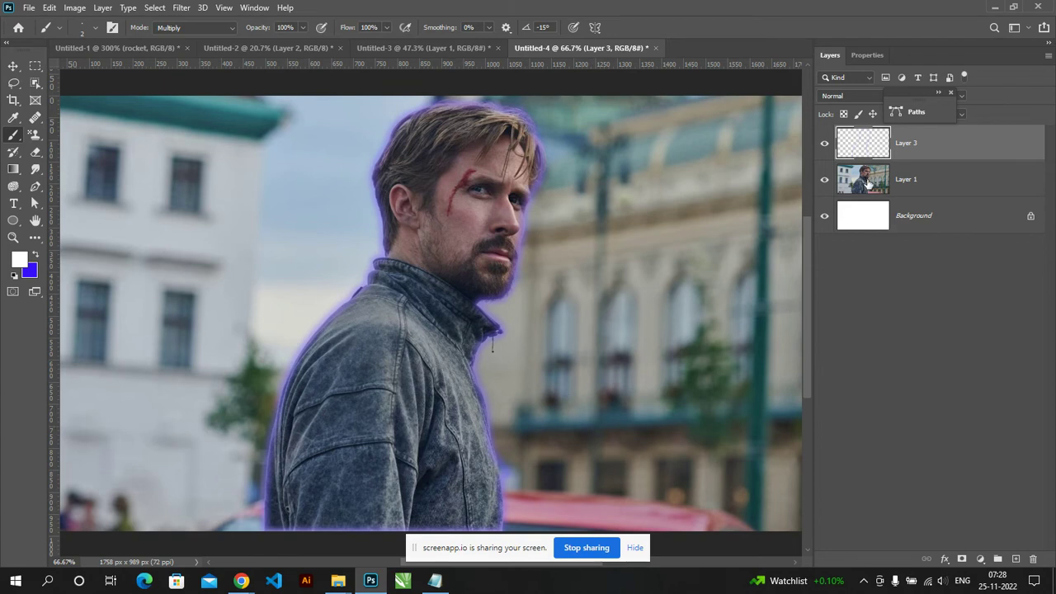
Step: On a new layer above Layer 3, paint a blue wash over the man with a 1000 px brush
left_click(868, 183)
left_click(1016, 558)
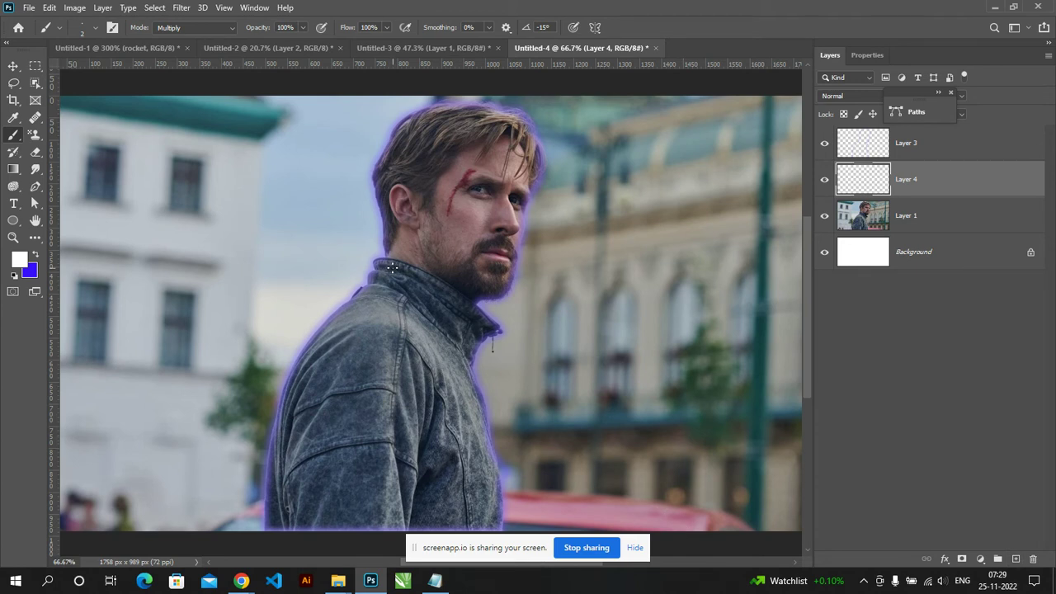
key("bracketright")
key("bracketright")
key("bracketright")
key("bracketright")
key("bracketright")
key("bracketright")
key("bracketright")
key("bracketright")
key("bracketright")
key("bracketright")
key("bracketright")
key("x")
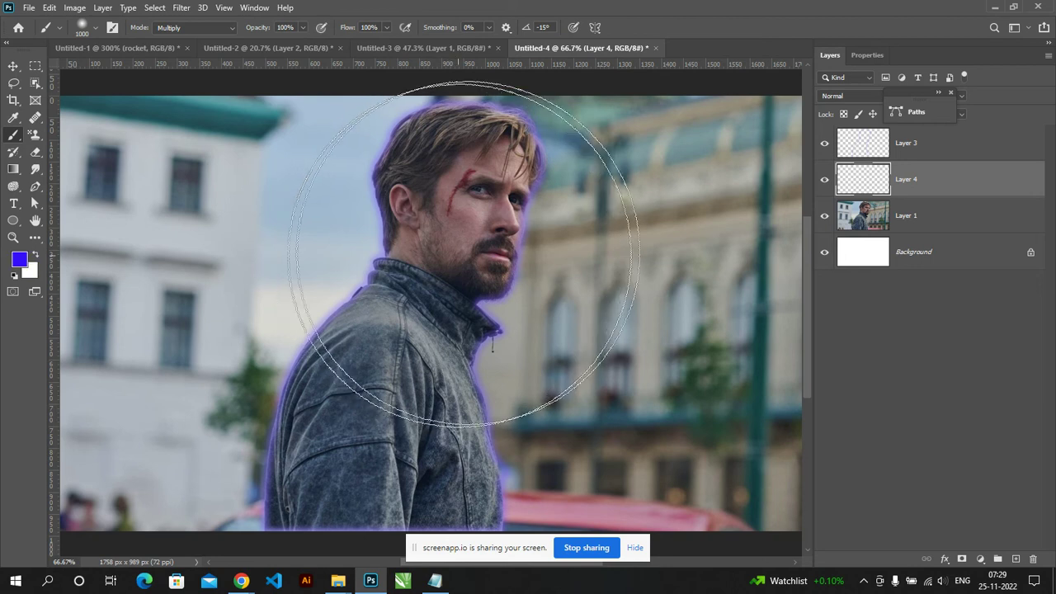
left_click(887, 149)
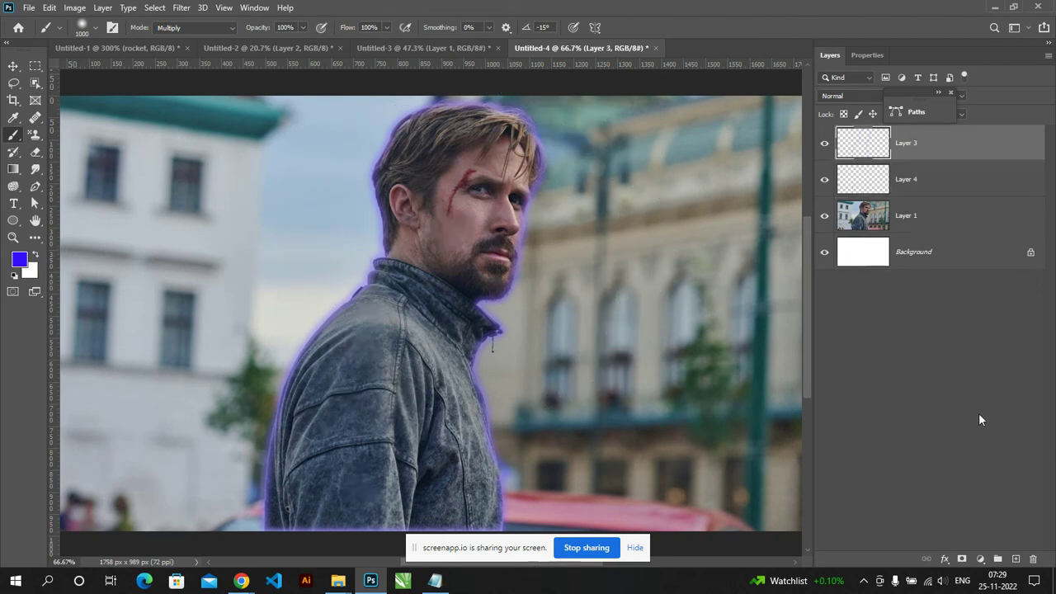
left_click(1018, 560)
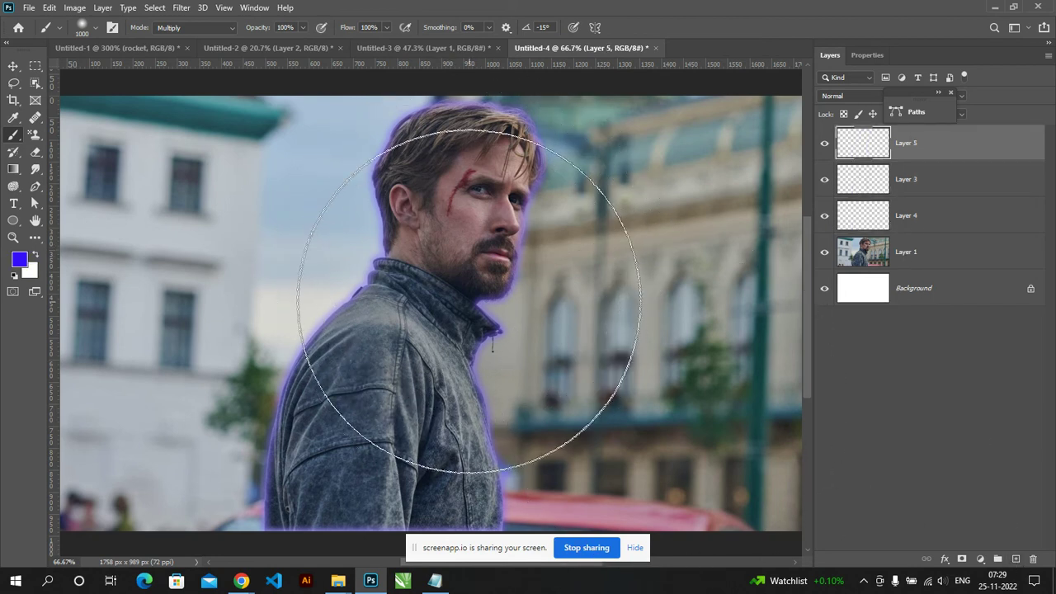
left_click_drag(483, 302, 502, 423)
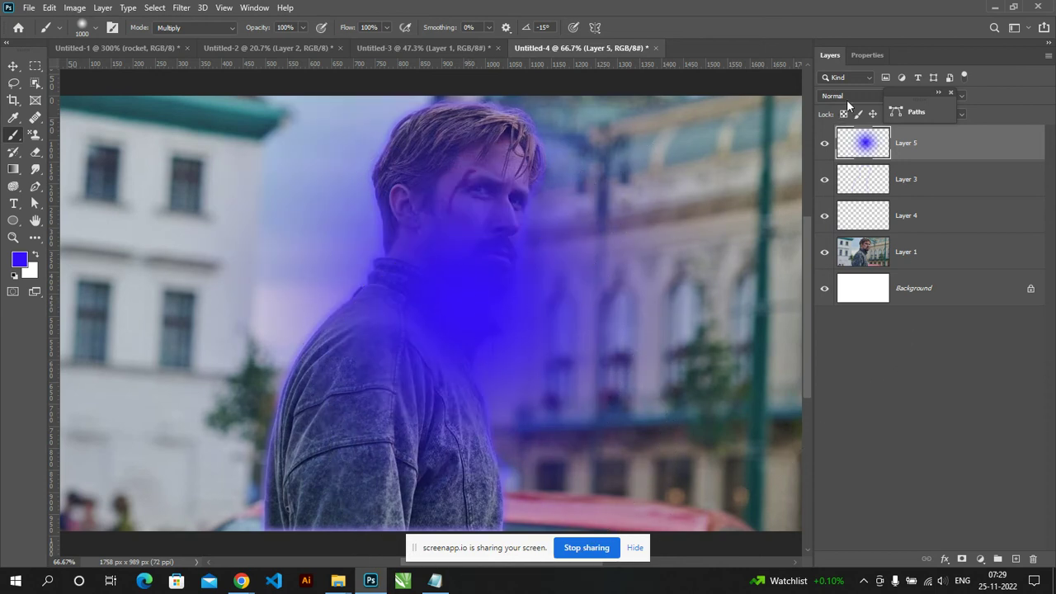
Step: Blend Layer 5 as Soft Light and brush more blue across the lower figure
left_click(846, 99)
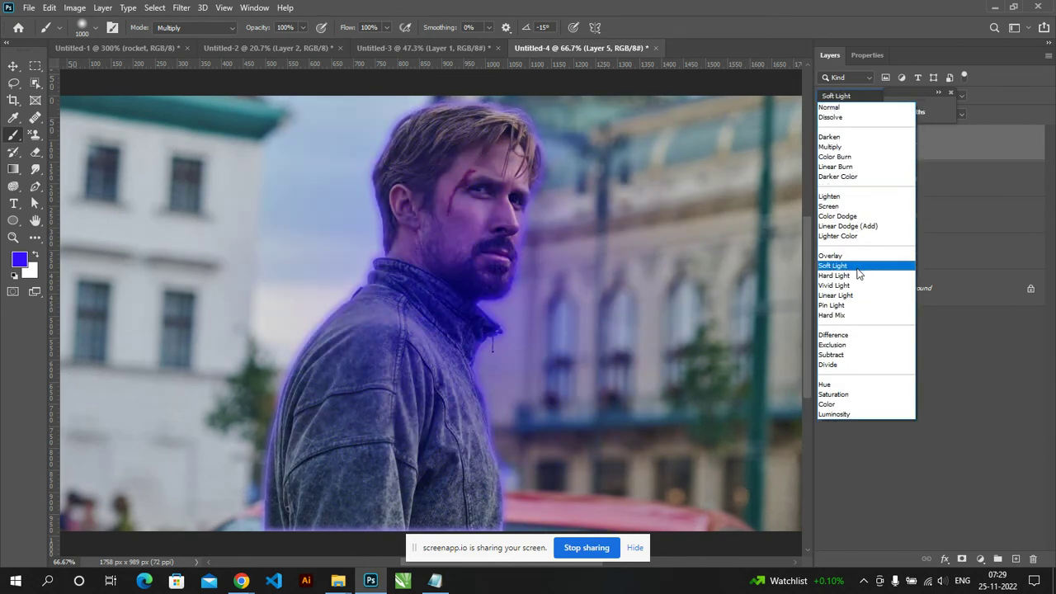
left_click(858, 269)
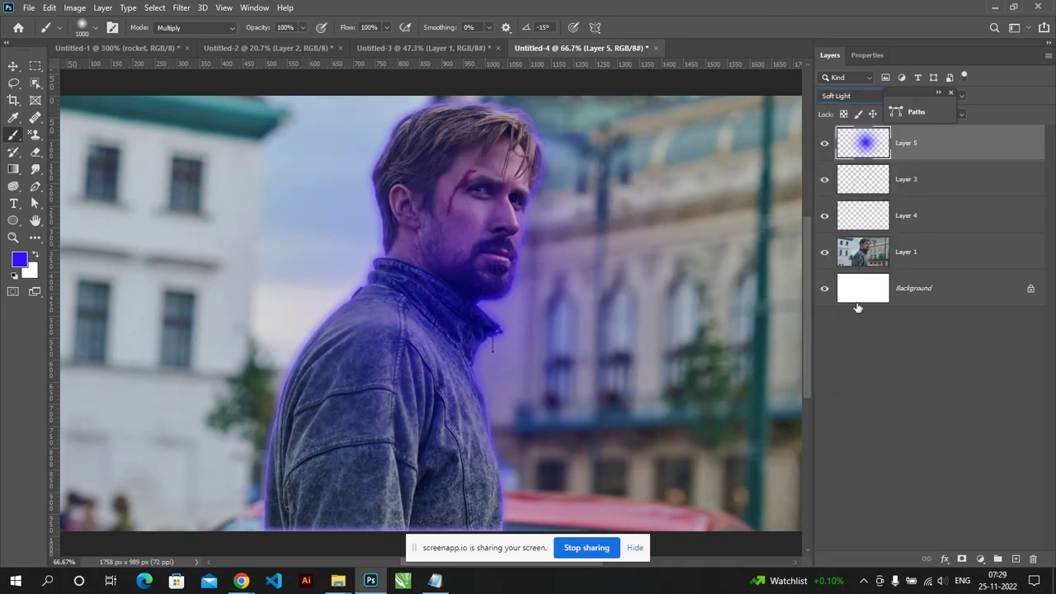
left_click(941, 96)
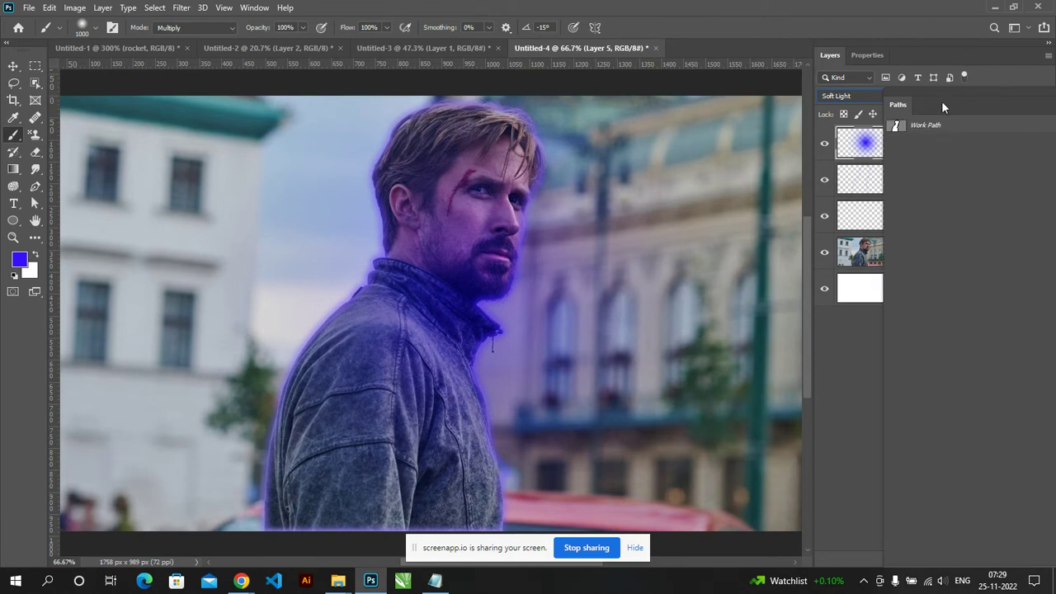
left_click(920, 91)
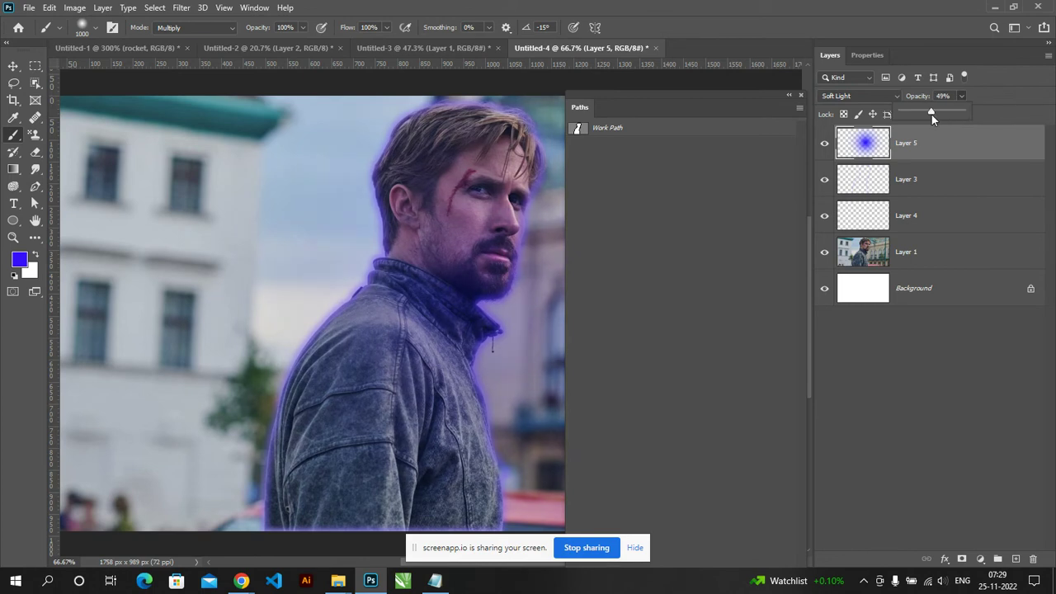
left_click(788, 96)
left_click_drag(330, 528, 594, 511)
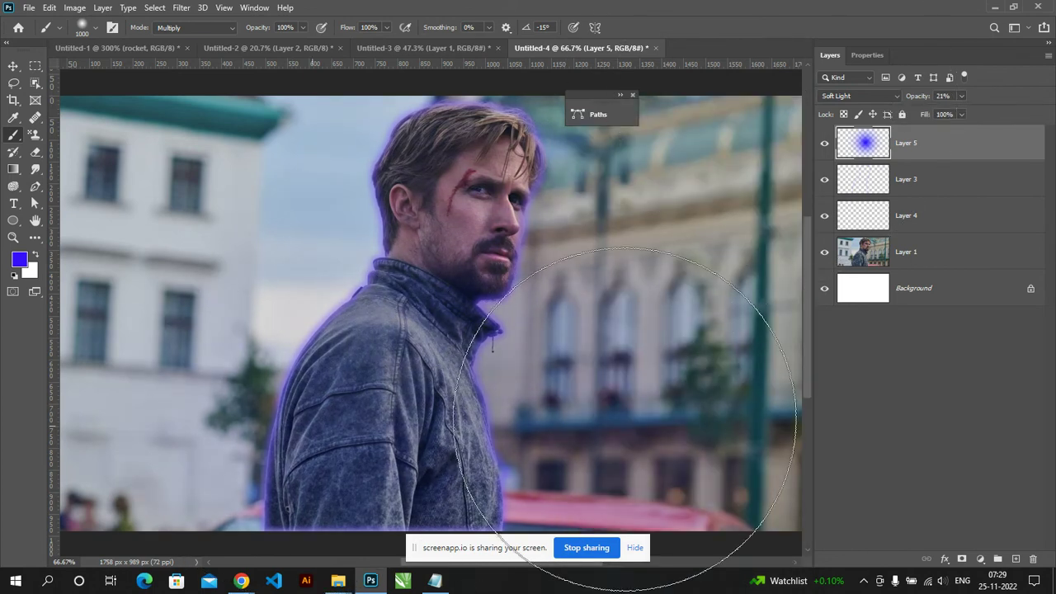
scroll(440, 279, "down", 2)
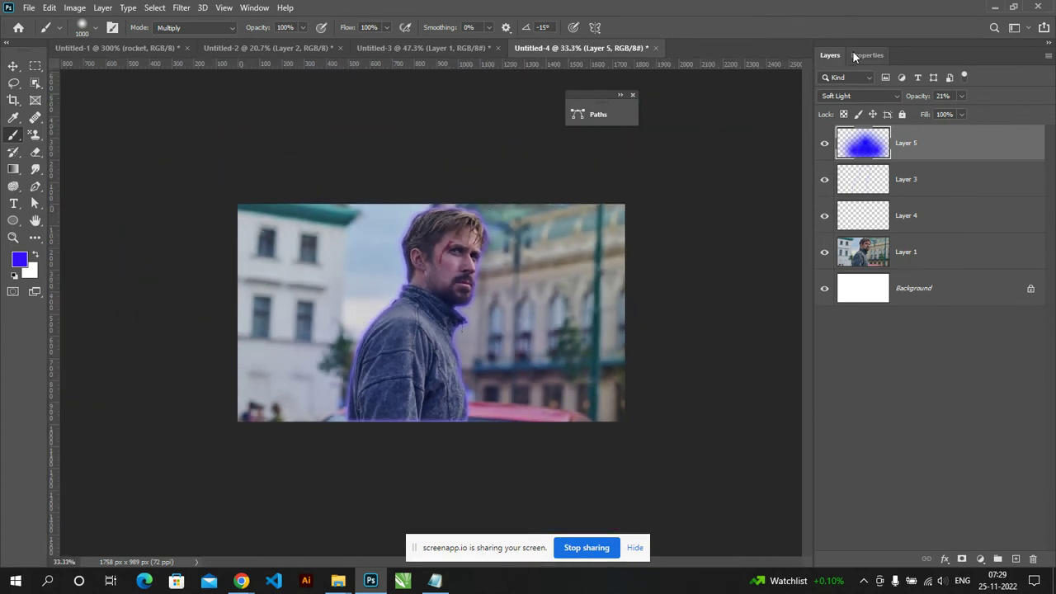
Step: Show the Paths panel and move it off the image
left_click(254, 7)
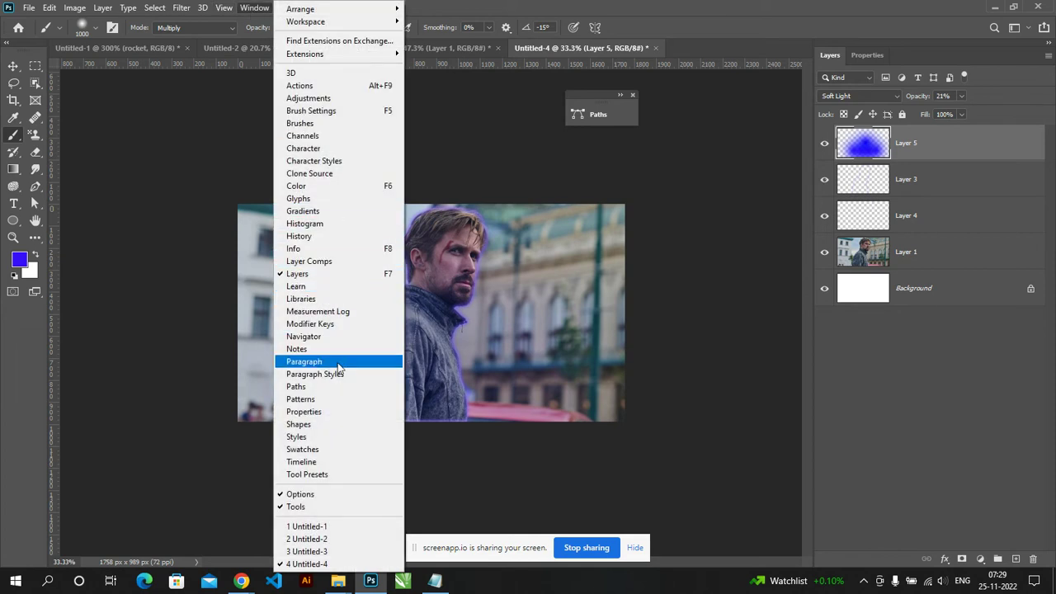
left_click(331, 391)
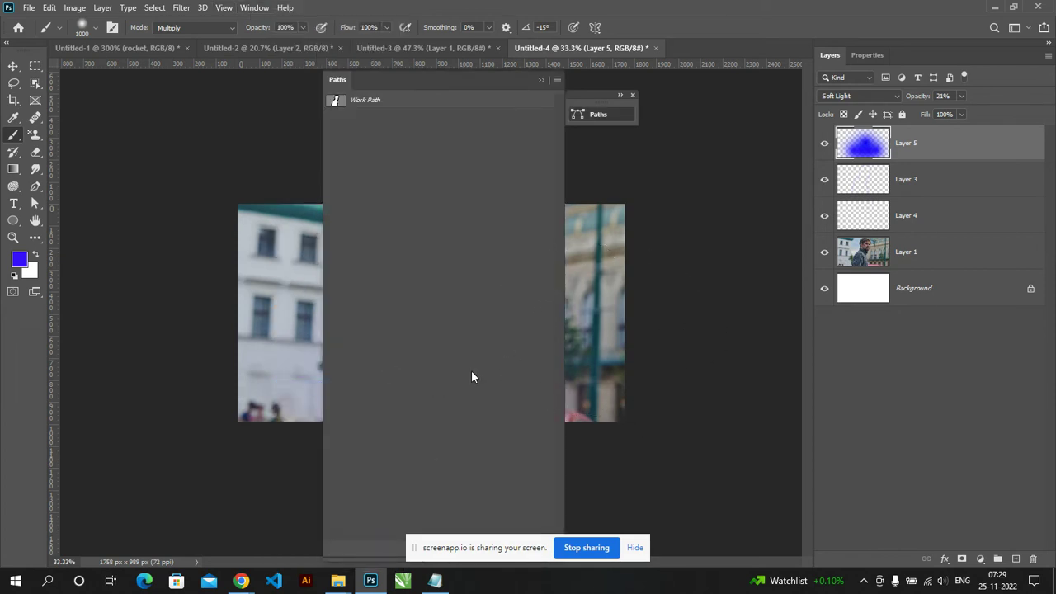
left_click_drag(424, 79, 702, 38)
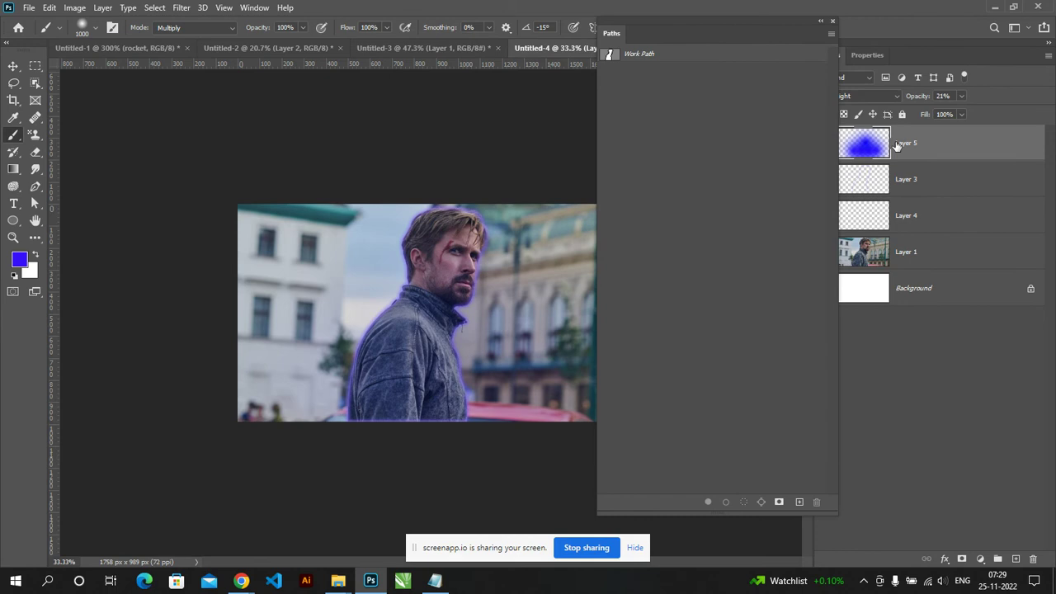
Step: Delete Layer 5, Layer 4 and Layer 3 with their blue wash and purple glow
key("Delete")
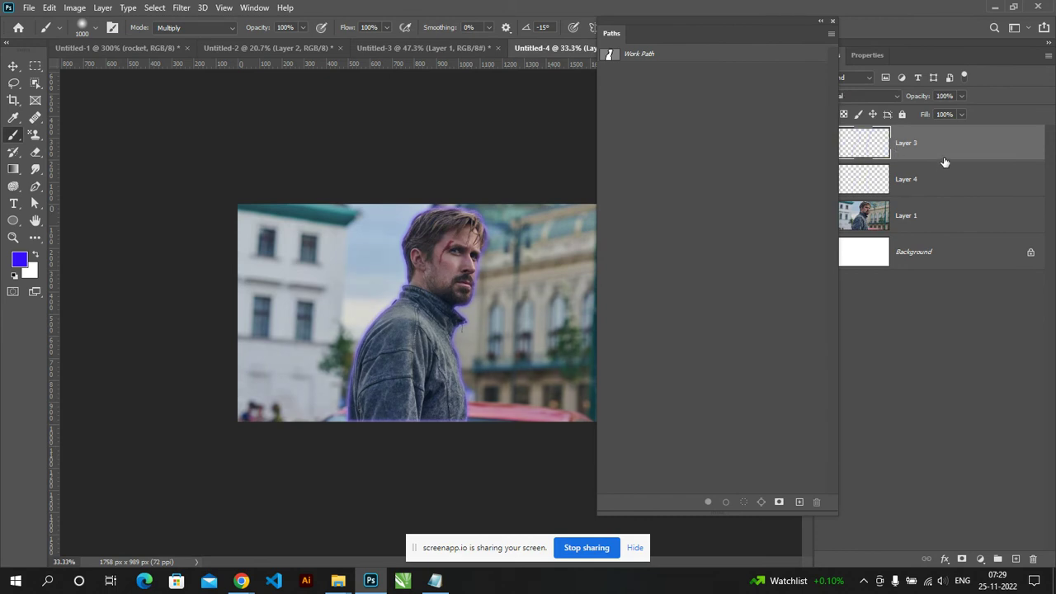
left_click(912, 172)
key("Delete")
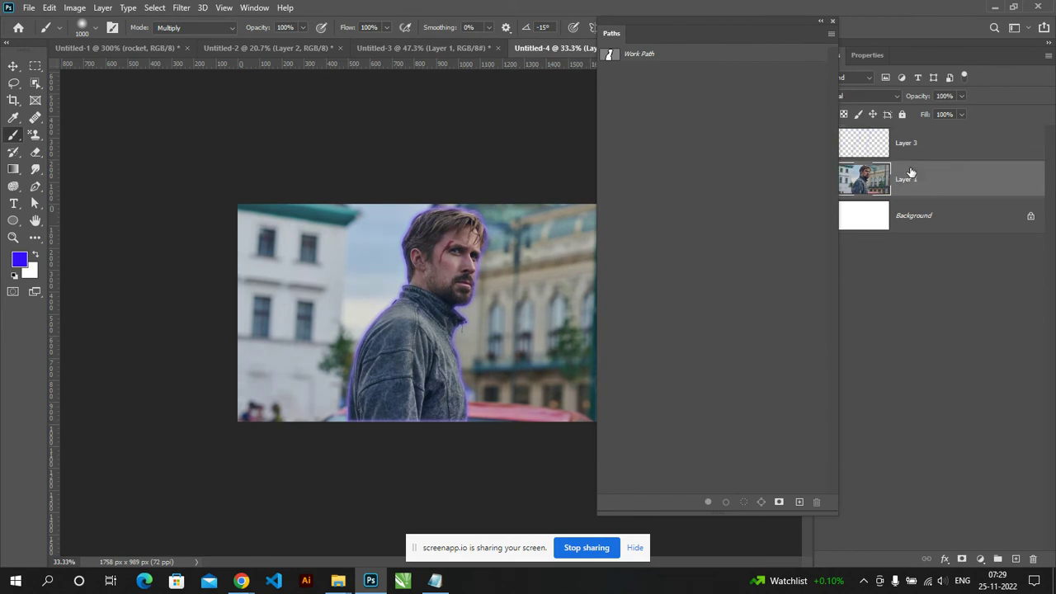
left_click(937, 153)
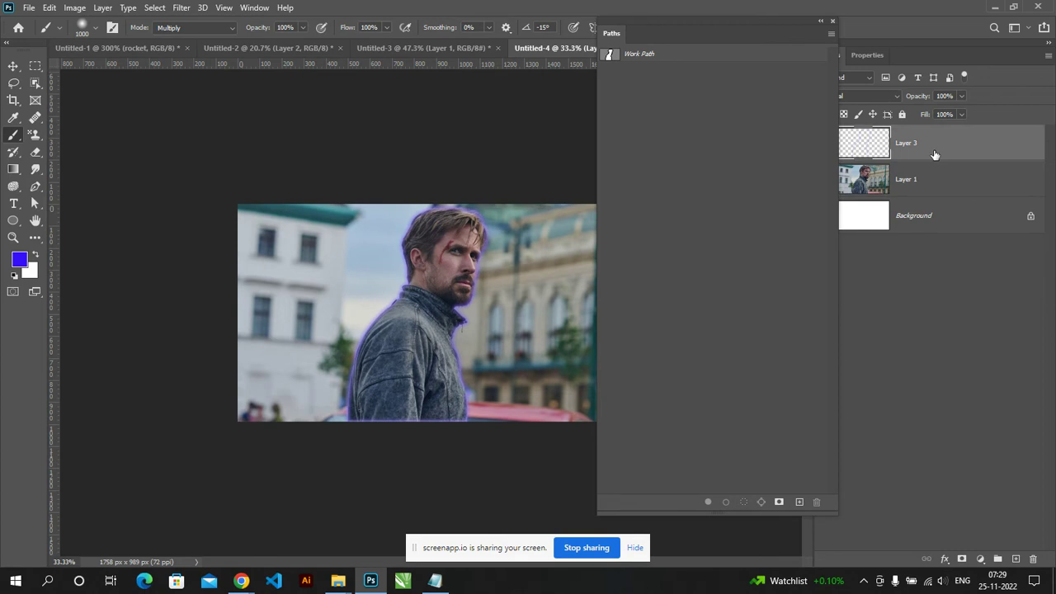
key("Delete")
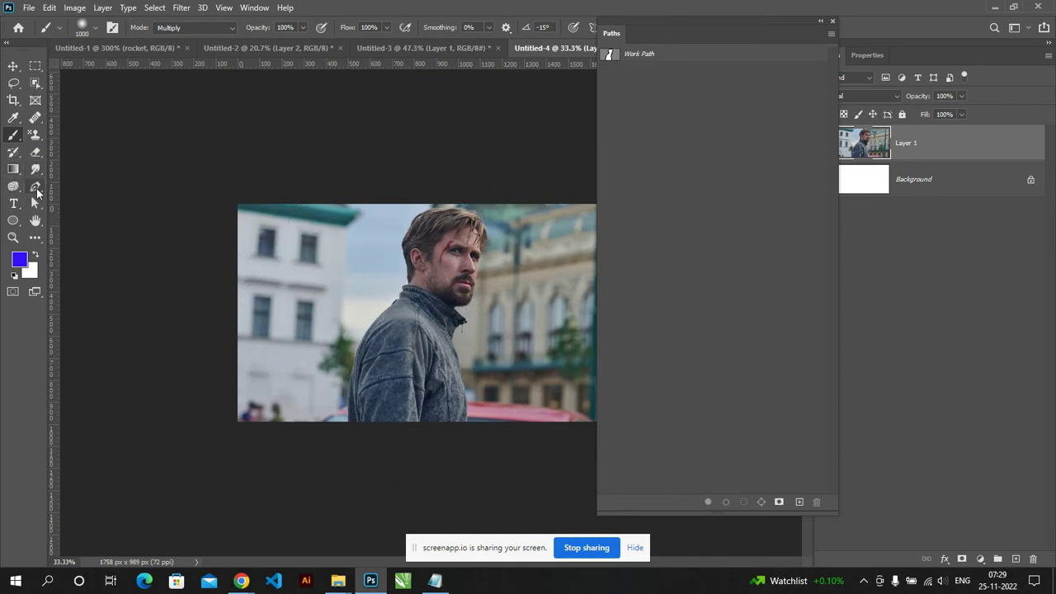
Step: With the Pen tool, trace anchors from the jacket's lower edge up the neck and over the head
left_click(35, 188)
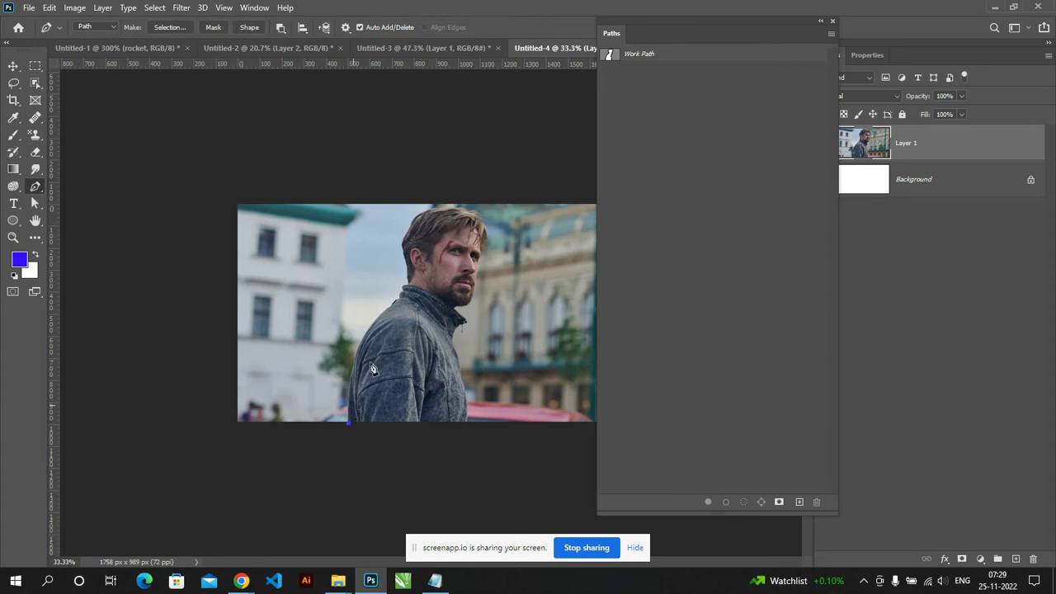
left_click(392, 325)
left_click_drag(365, 334, 386, 292)
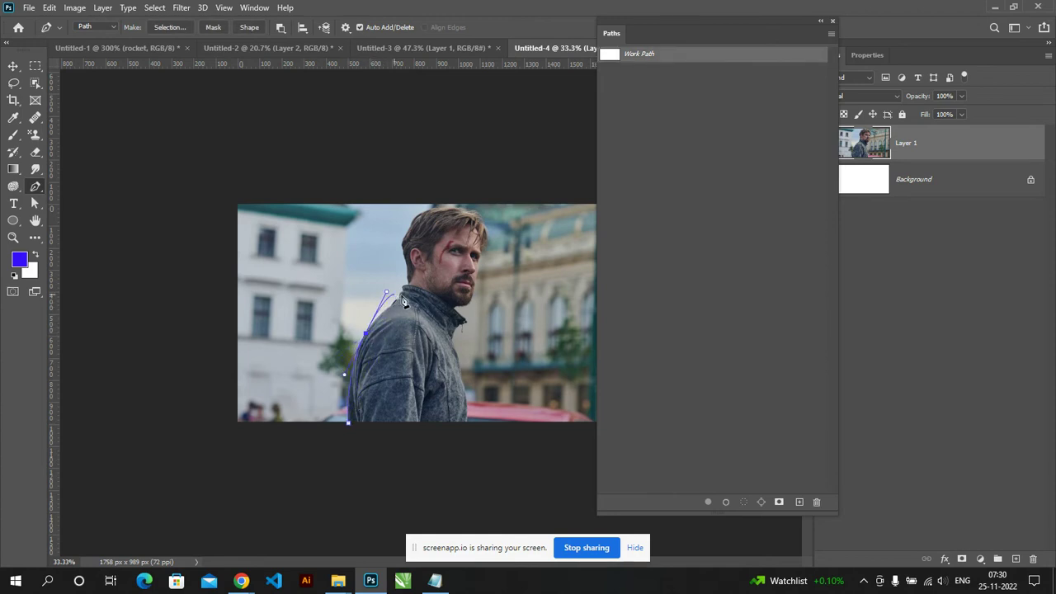
left_click(367, 335)
left_click_drag(396, 304, 408, 279)
left_click(402, 246)
left_click_drag(417, 221, 493, 225)
left_click(495, 231)
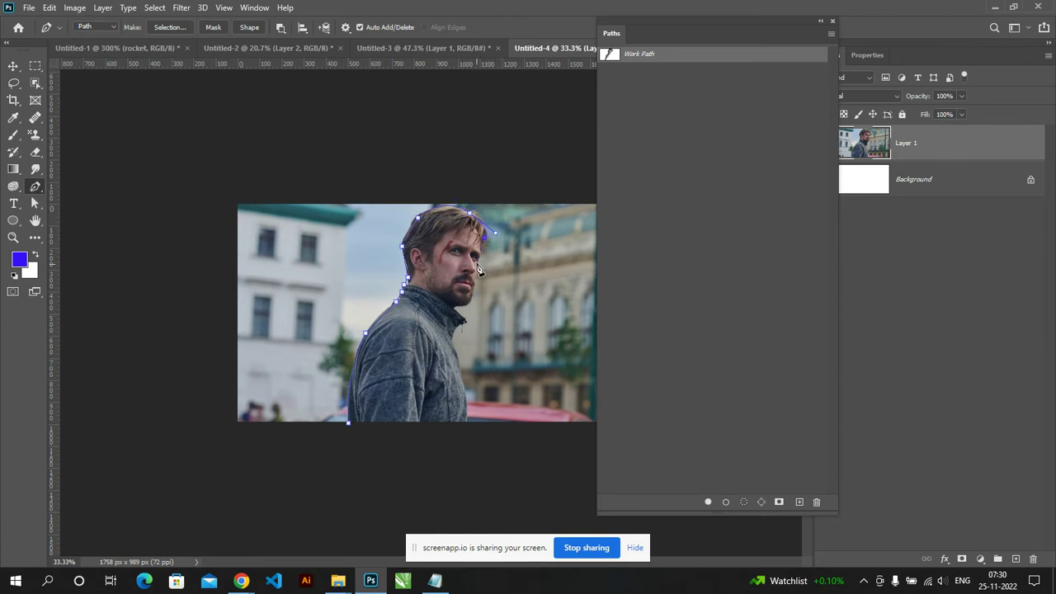
left_click(482, 256)
Step: Continue the path down the face, beard, collar and jacket, closing it at the start
left_click(477, 268)
left_click(475, 285)
left_click_drag(455, 307, 433, 309)
left_click(463, 321)
left_click(449, 339)
left_click(458, 355)
left_click(463, 377)
left_click(466, 422)
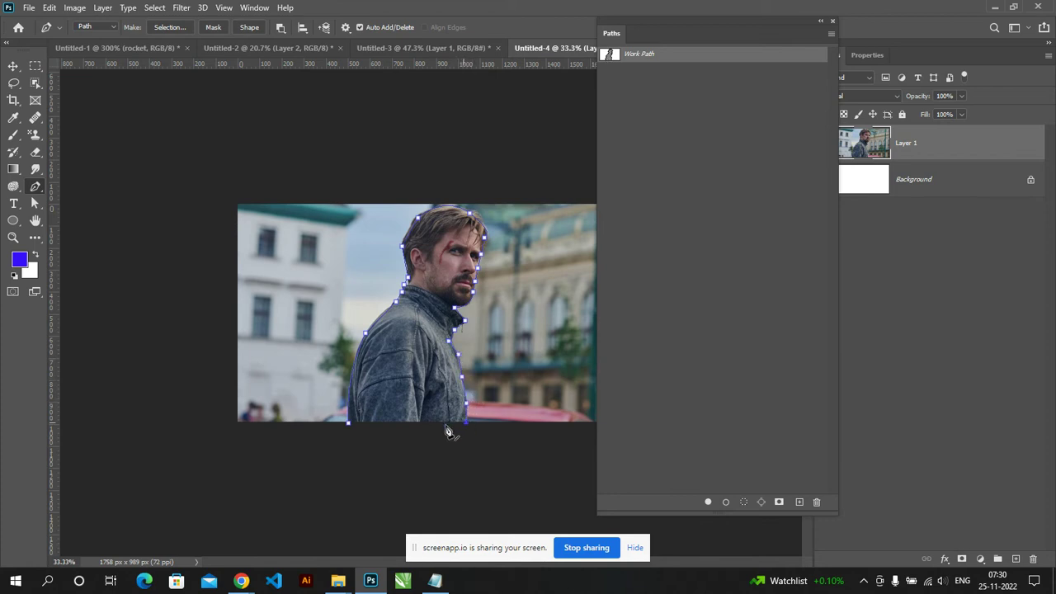
left_click(351, 430)
key("ctrl+plus")
scroll(400, 316, "up", 1)
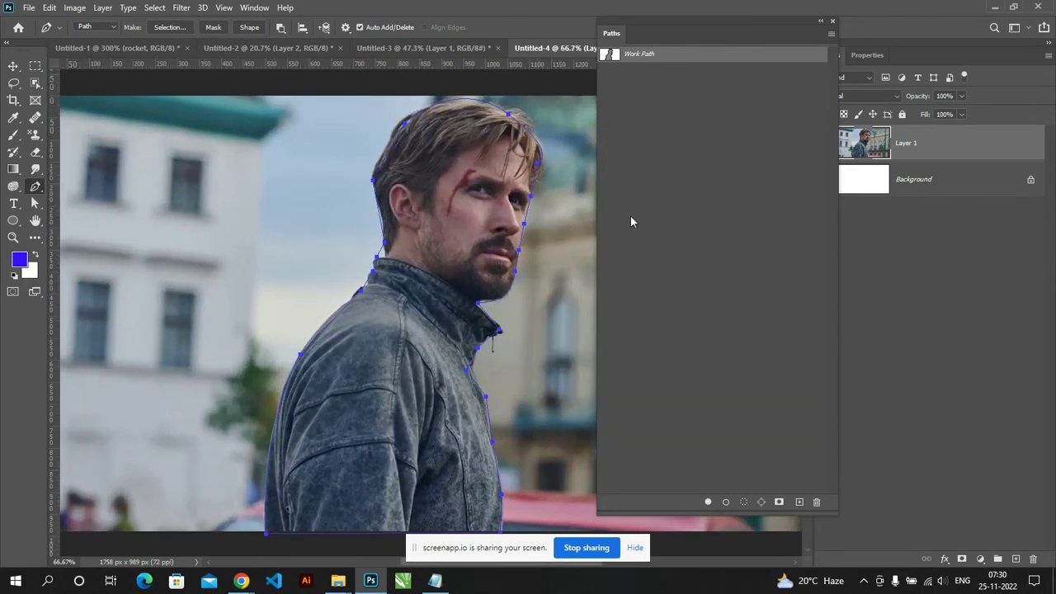
left_click(821, 21)
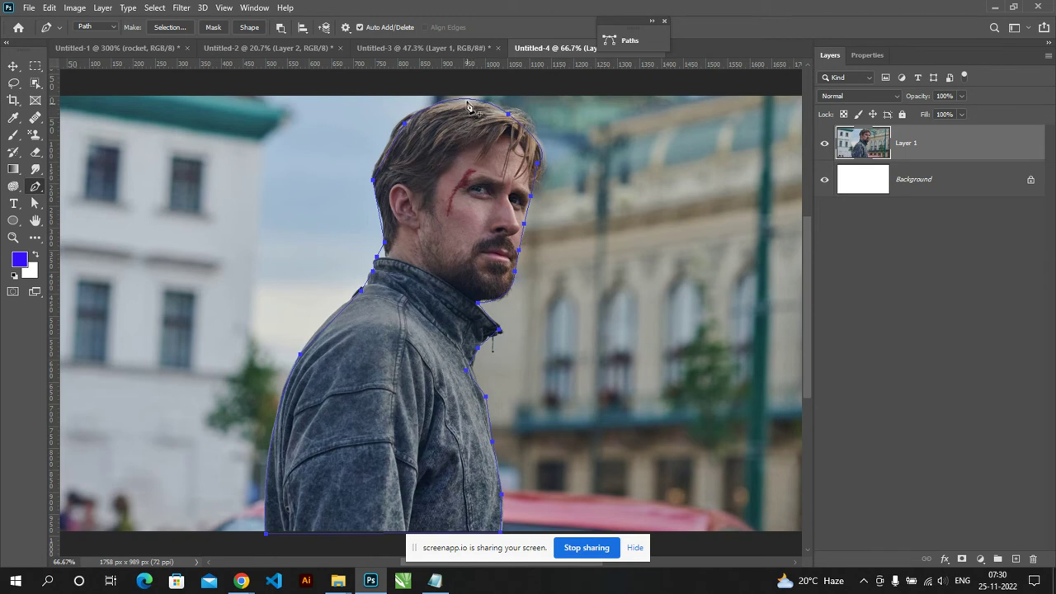
Step: Add and nudge anchors on the hair and shoulder to fit the outline
left_click_drag(468, 104, 463, 103)
left_click(1016, 559)
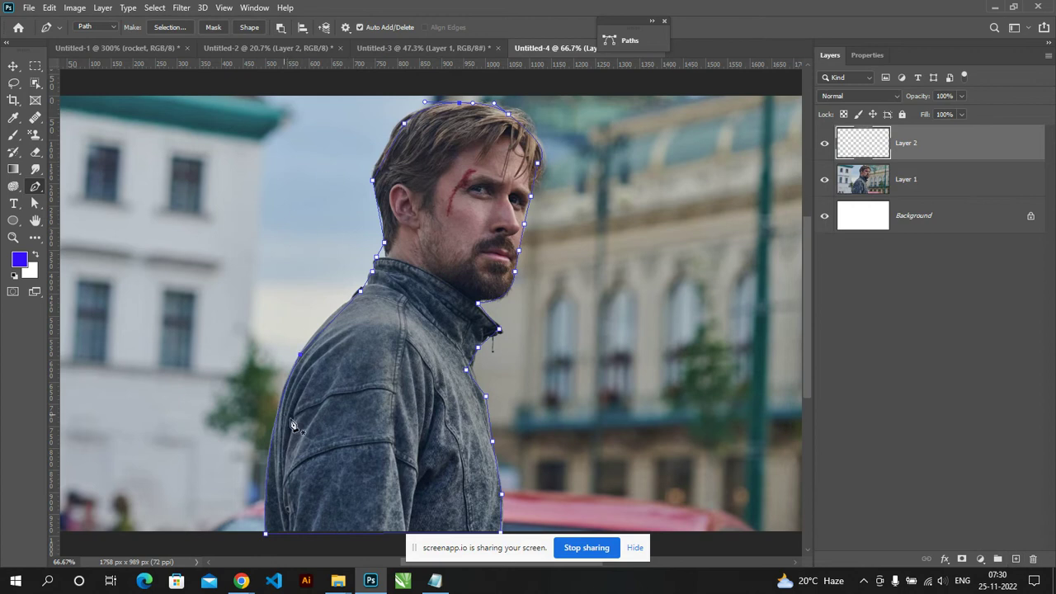
left_click(313, 339)
left_click_drag(329, 330, 323, 327)
Step: Set the path operation to Intersect Shape Areas and convert the path into a blue shape layer
left_click(247, 27)
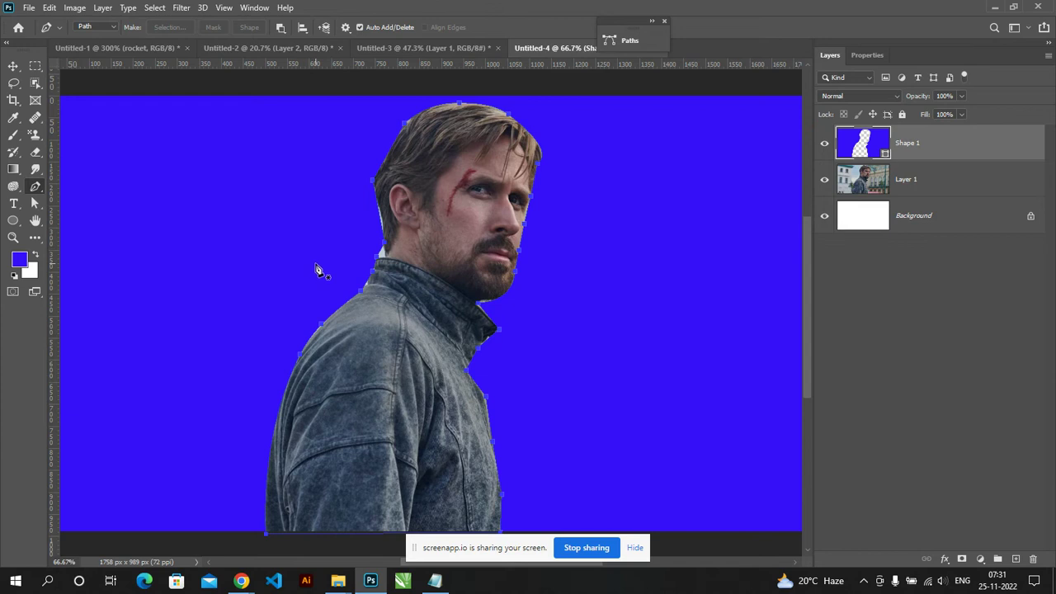
key("ctrl+z")
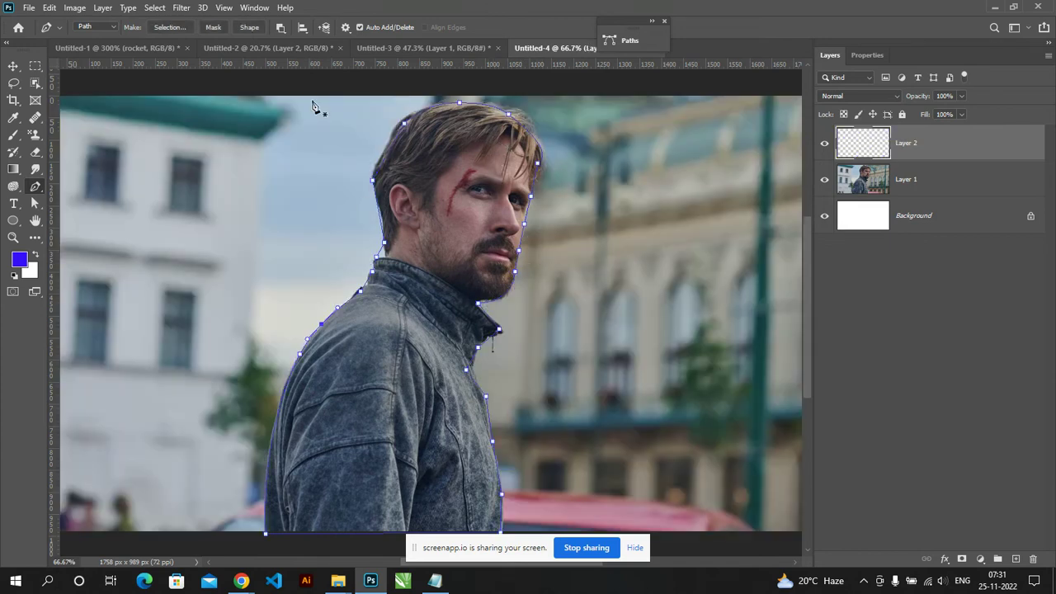
left_click(281, 28)
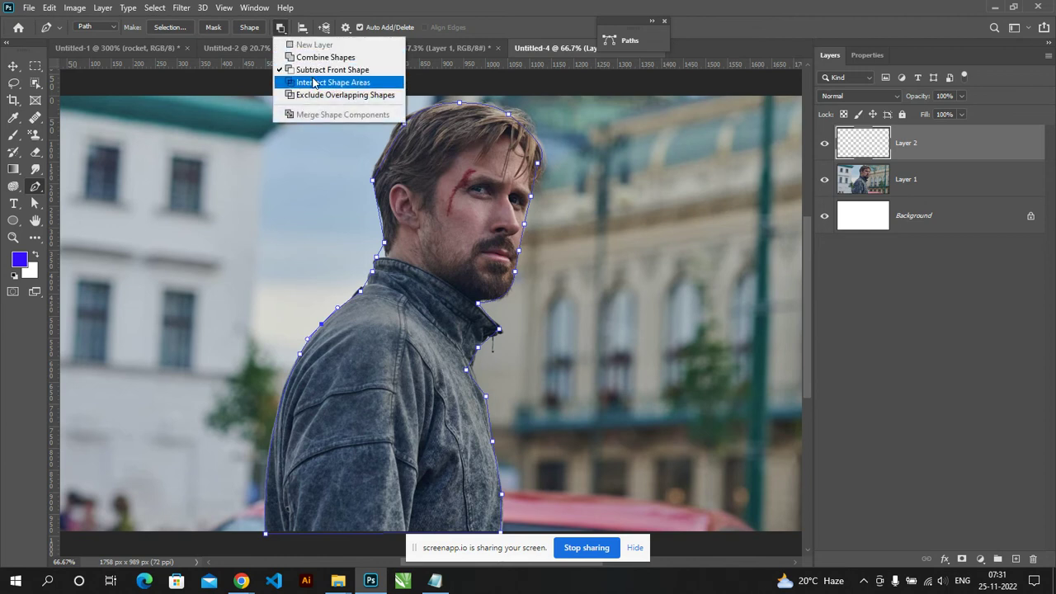
left_click(314, 82)
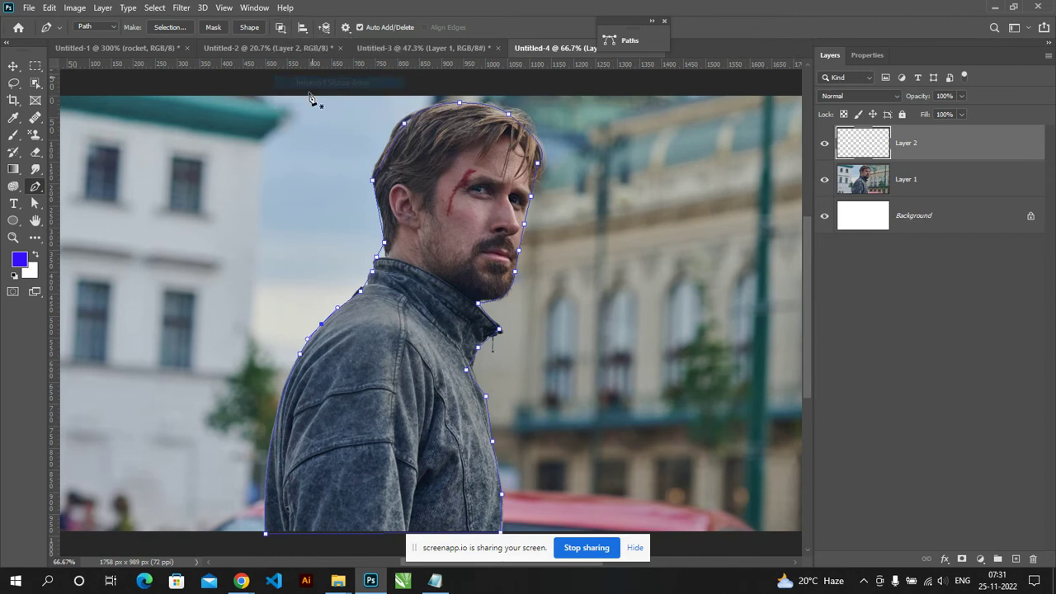
left_click(247, 28)
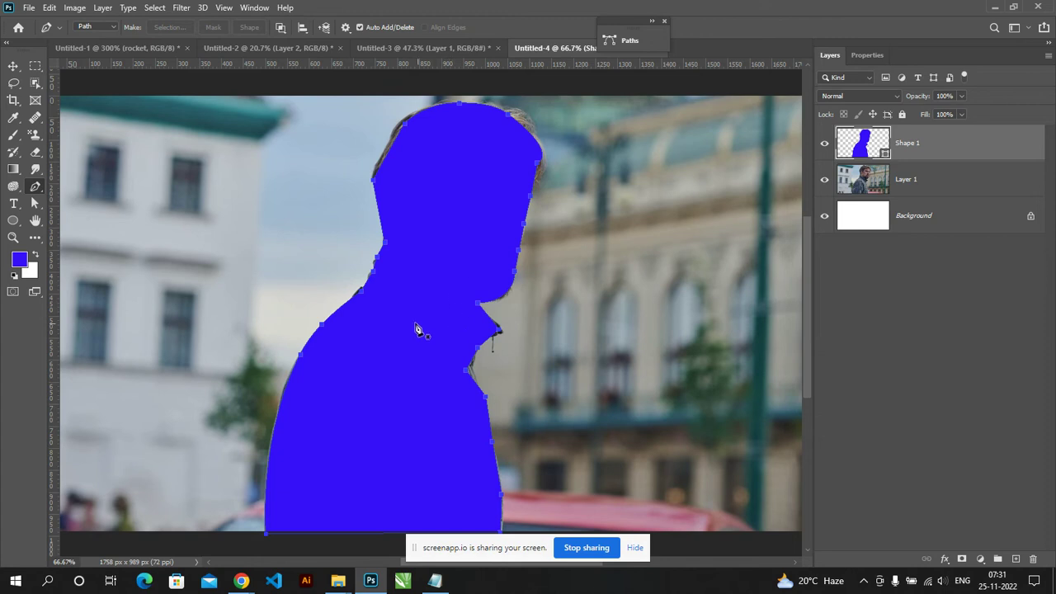
left_click(283, 29)
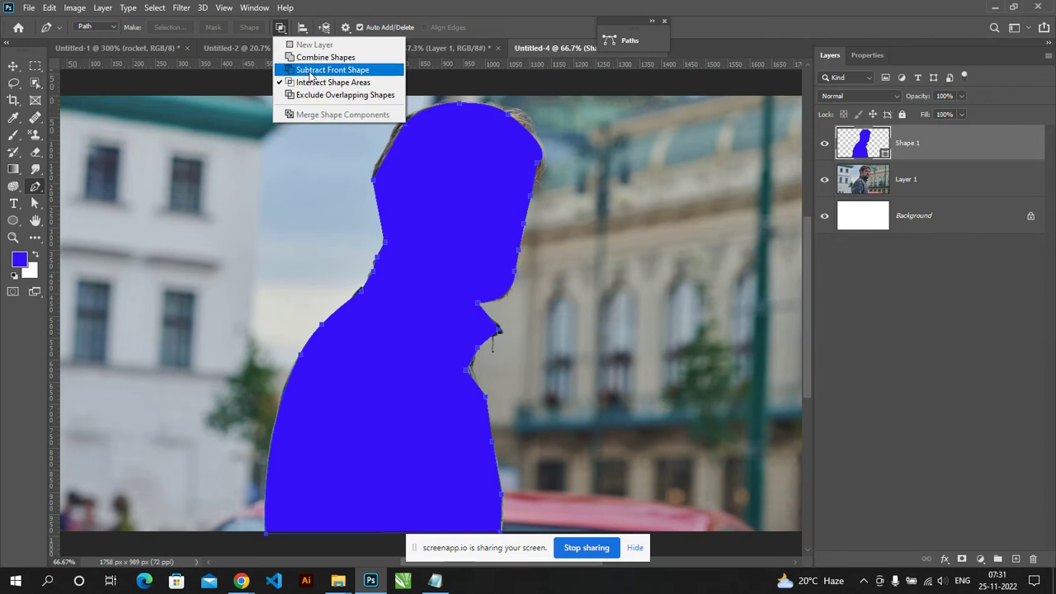
left_click(320, 82)
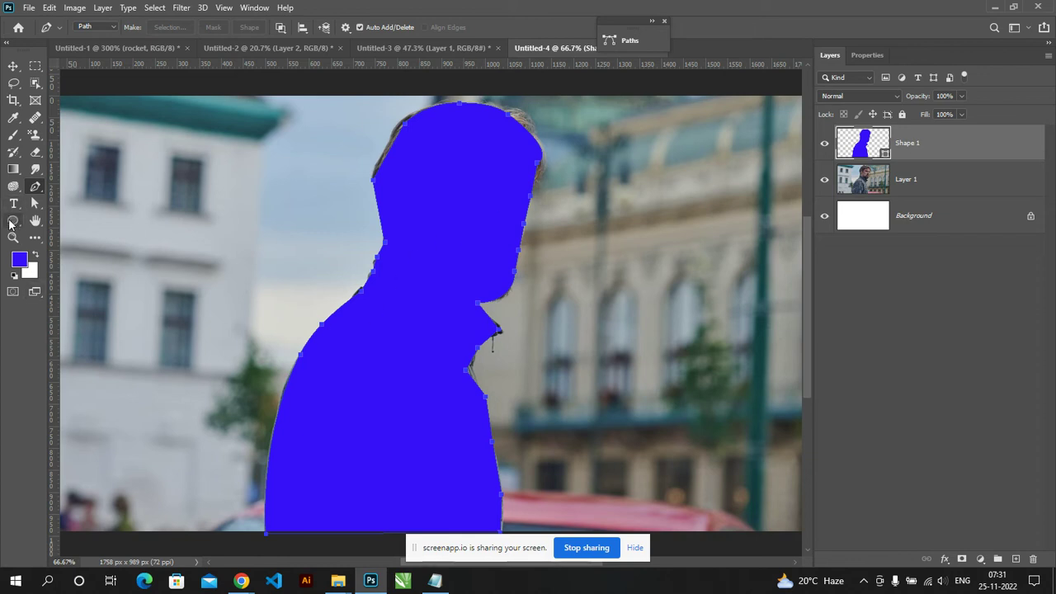
left_click(12, 221)
left_click(148, 28)
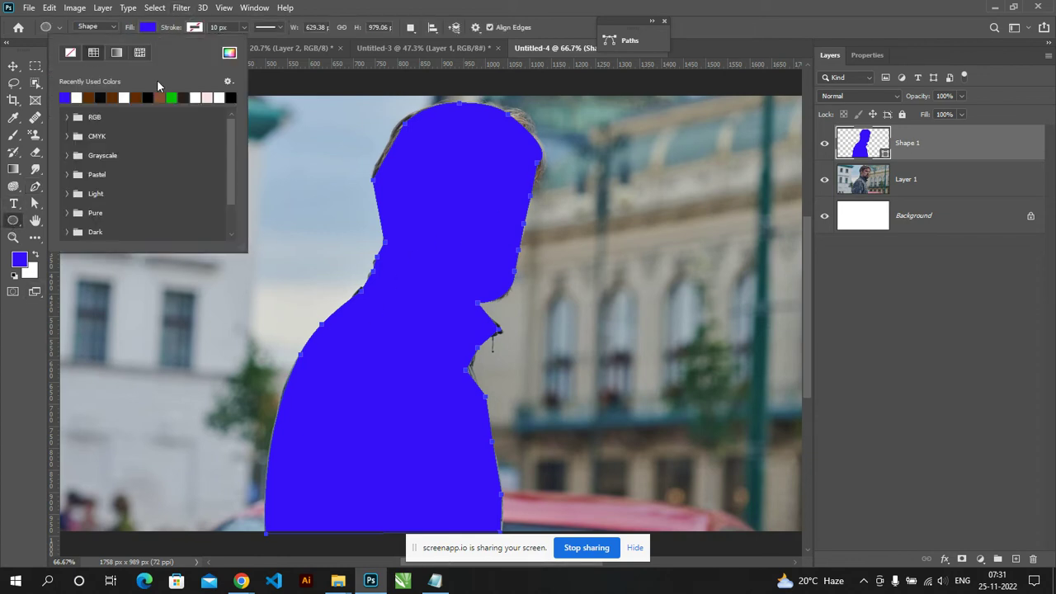
Step: Give Shape 1 no fill and a white dashed stroke
left_click(71, 53)
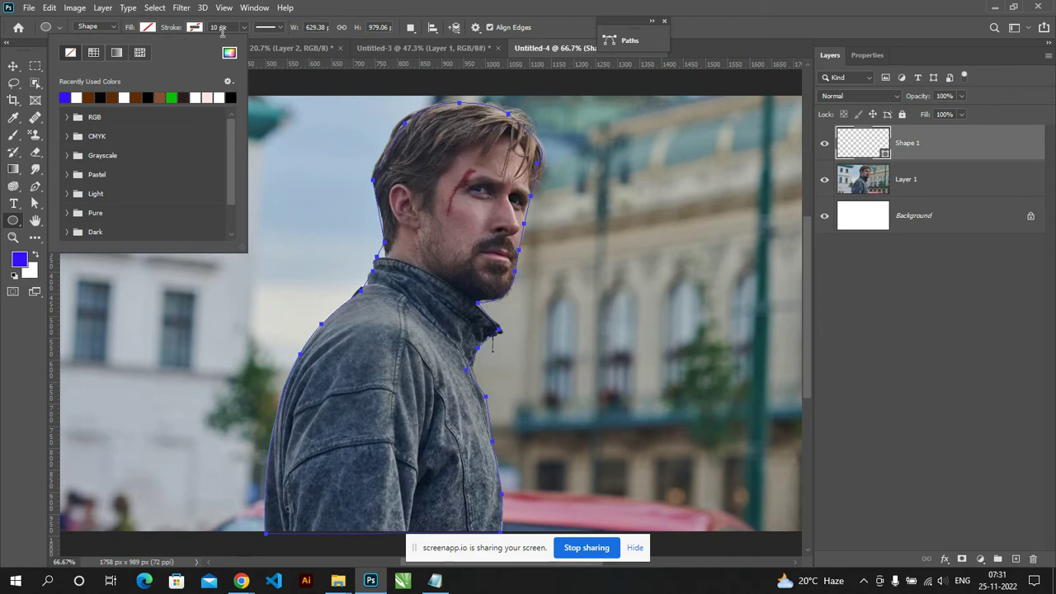
left_click(194, 28)
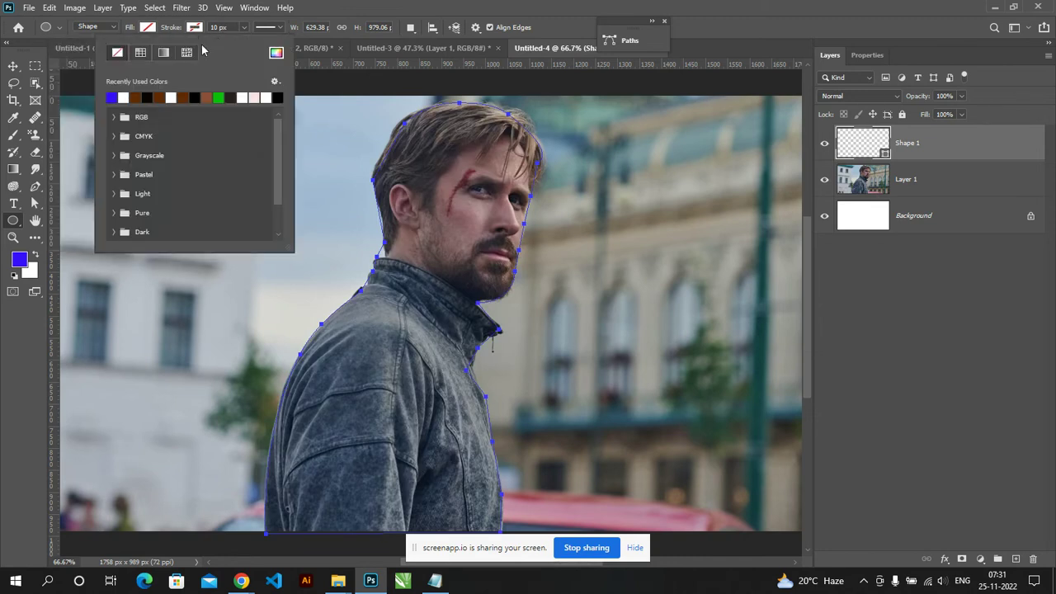
left_click(174, 96)
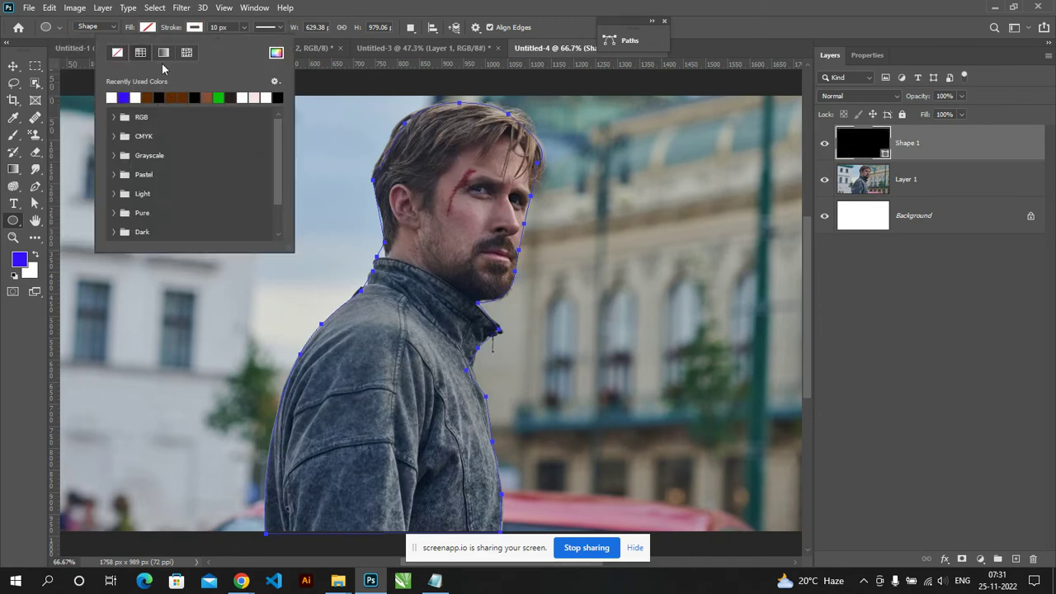
left_click(193, 29)
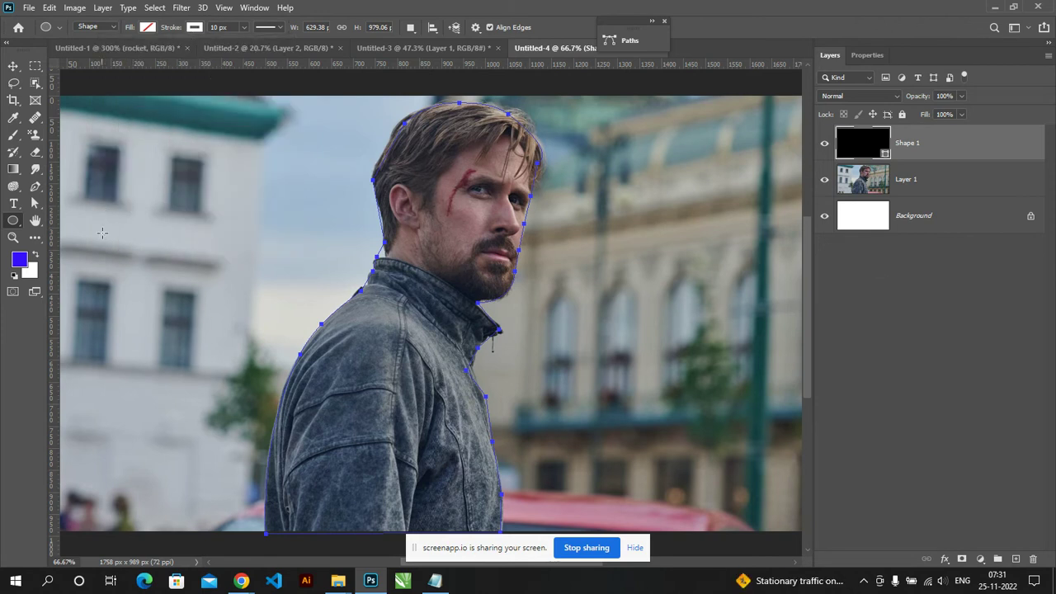
left_click(267, 28)
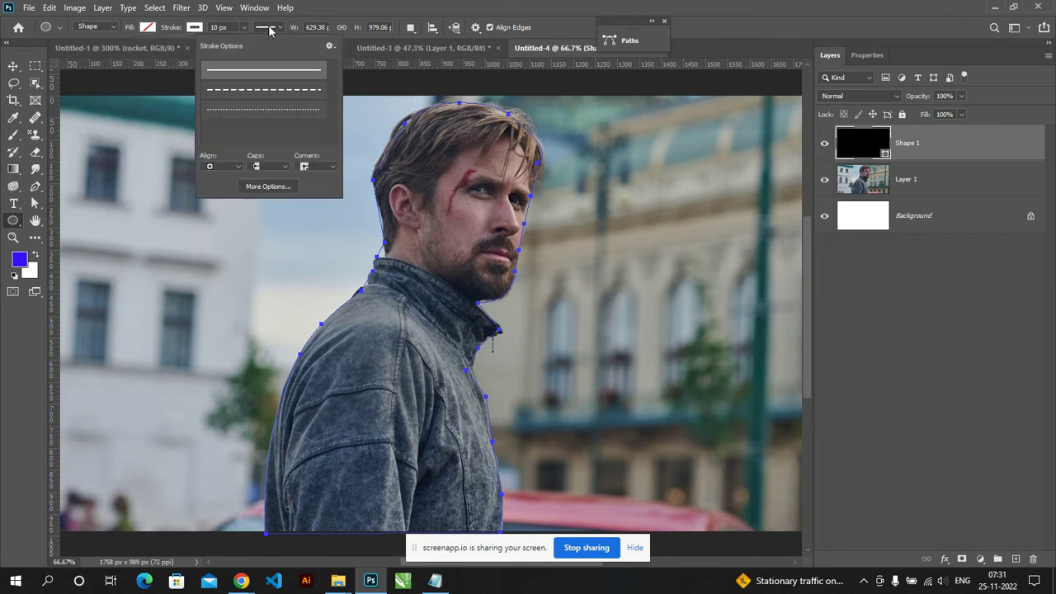
left_click(269, 97)
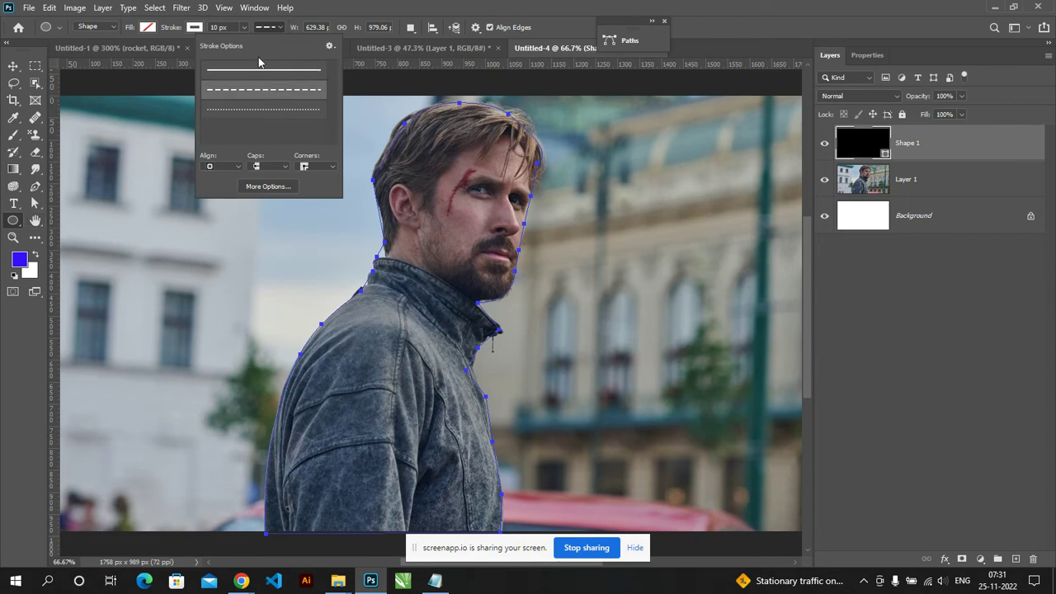
Step: Set the stroke width, accepting the 288 px maximum after the range warning
left_click(214, 27)
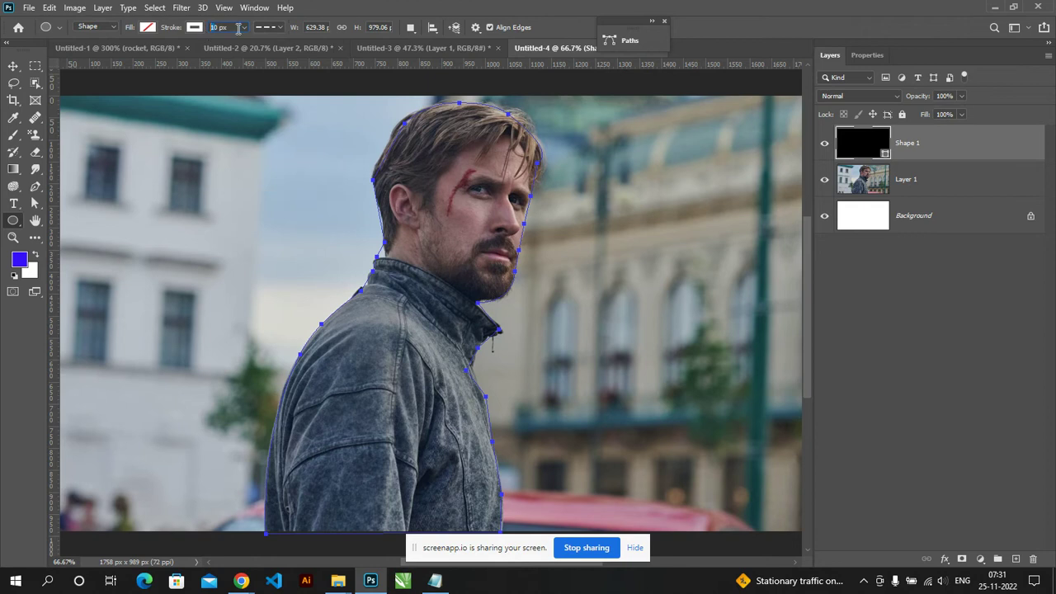
type("300")
key("Return")
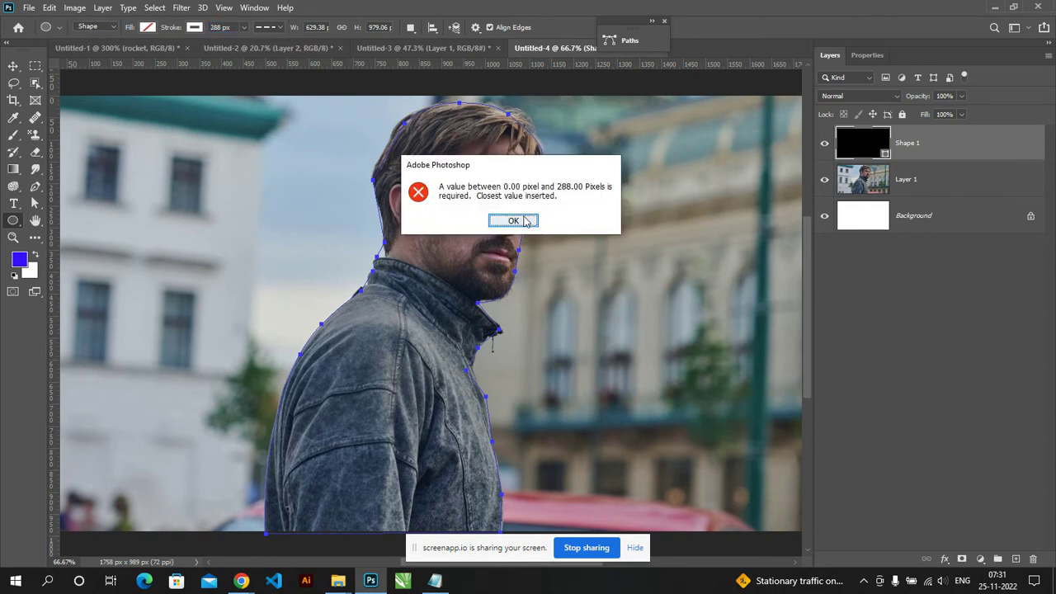
left_click(520, 221)
Step: Select Layer 1, then reselect Shape 1 with the shape tool active
left_click(15, 66)
left_click(223, 252)
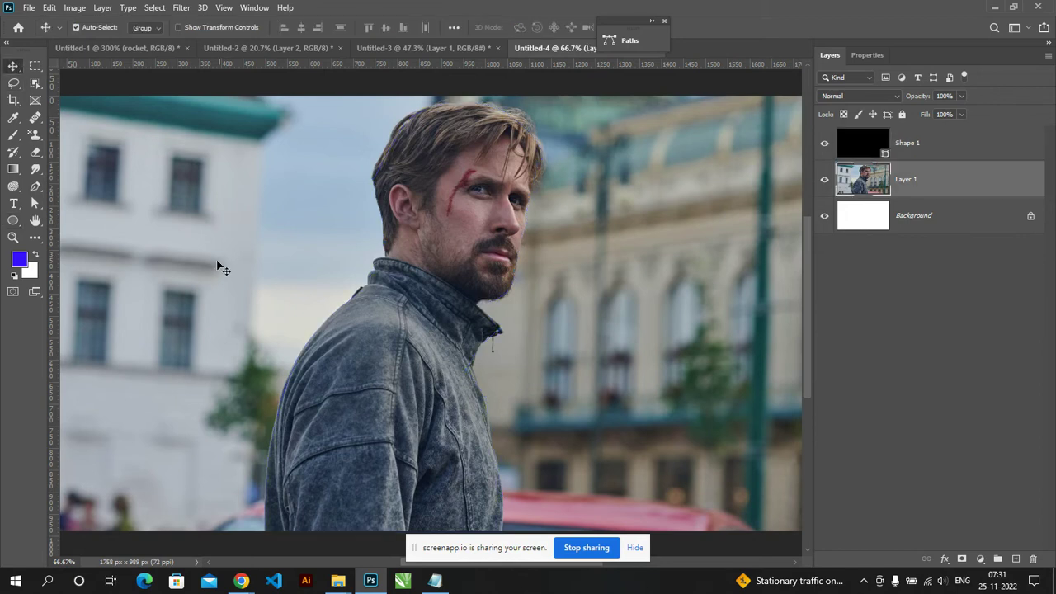
scroll(320, 349, "up", 1)
scroll(321, 349, "up", 1)
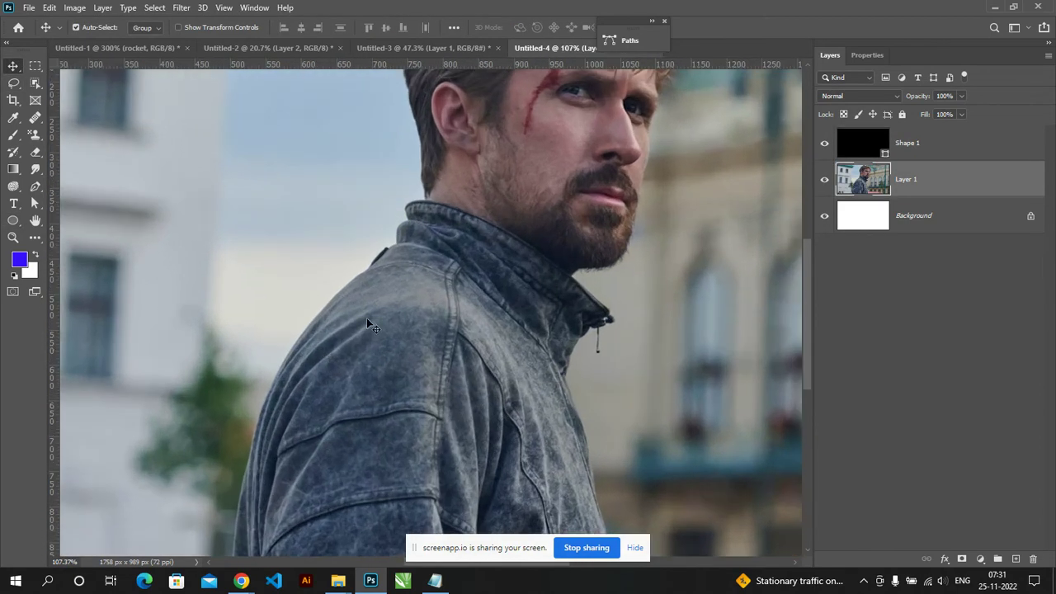
left_click(846, 147)
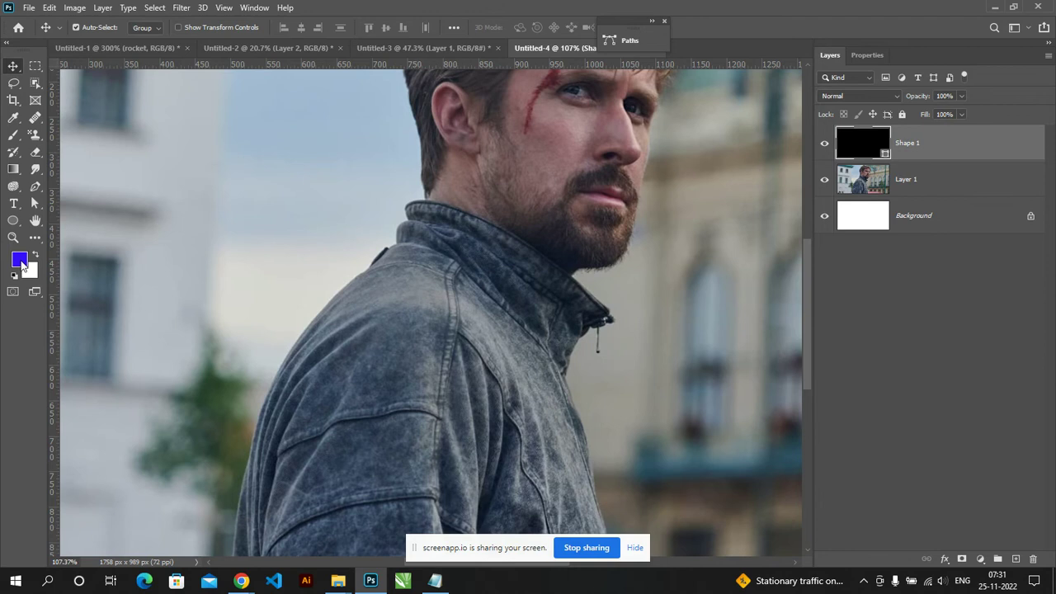
left_click(13, 223)
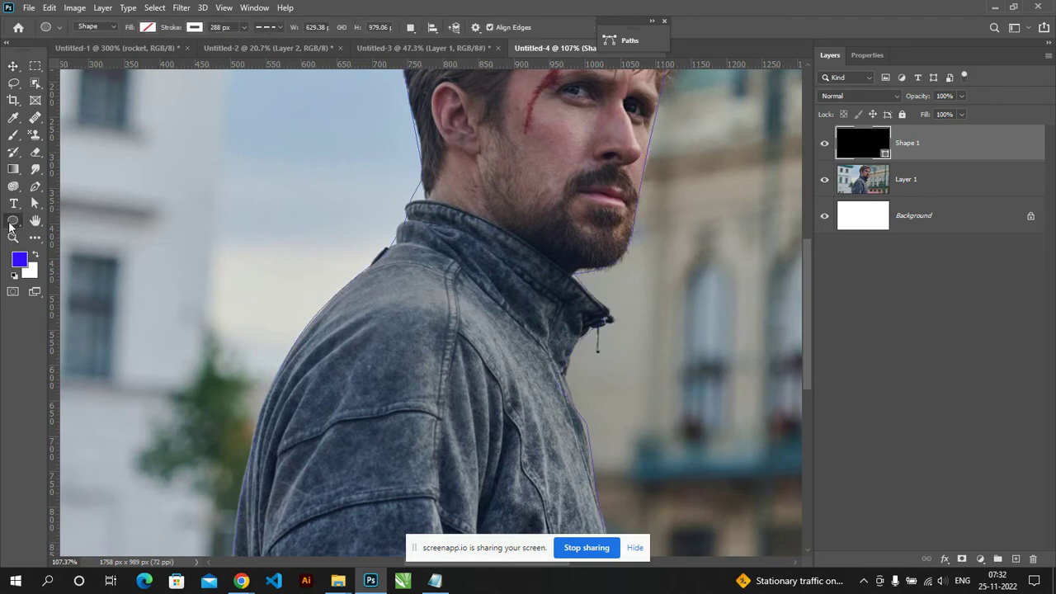
Step: Fill Shape 1 with blue and try a brown stroke colour
left_click(197, 27)
left_click(212, 28)
left_click(147, 28)
left_click(78, 96)
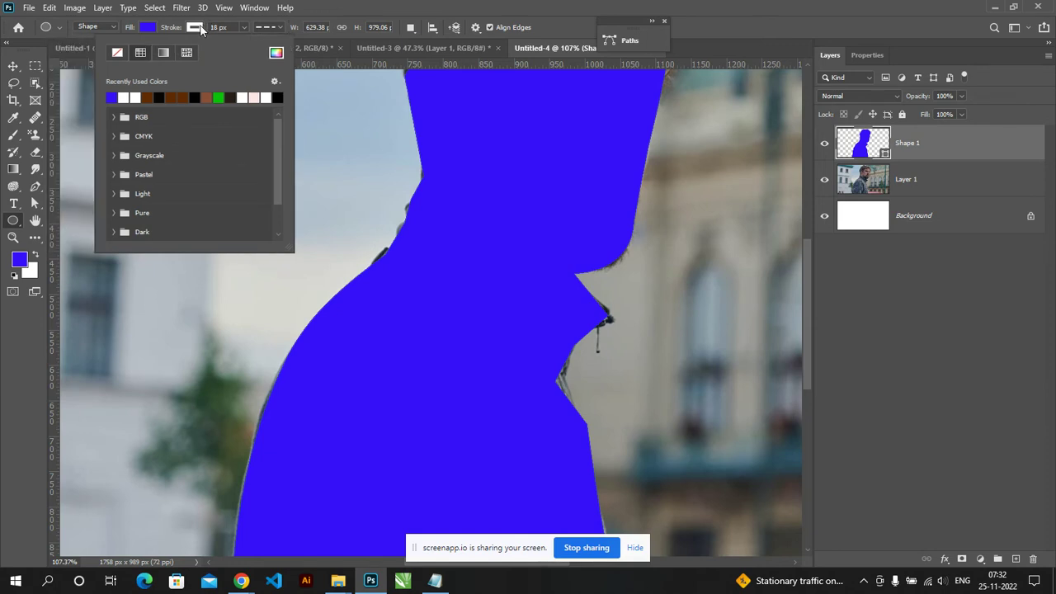
left_click(154, 97)
left_click(186, 97)
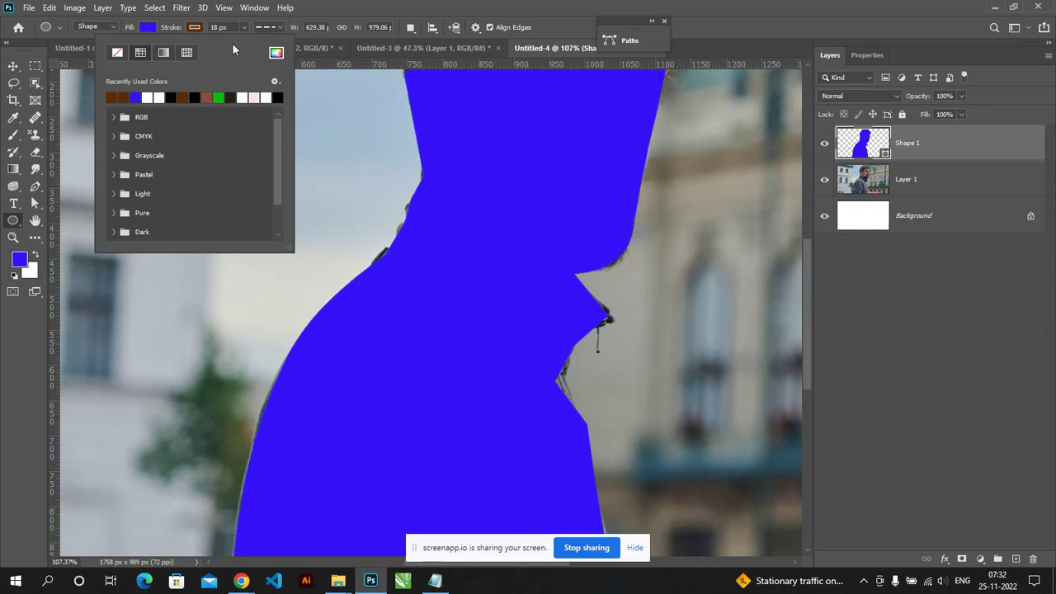
left_click(194, 28)
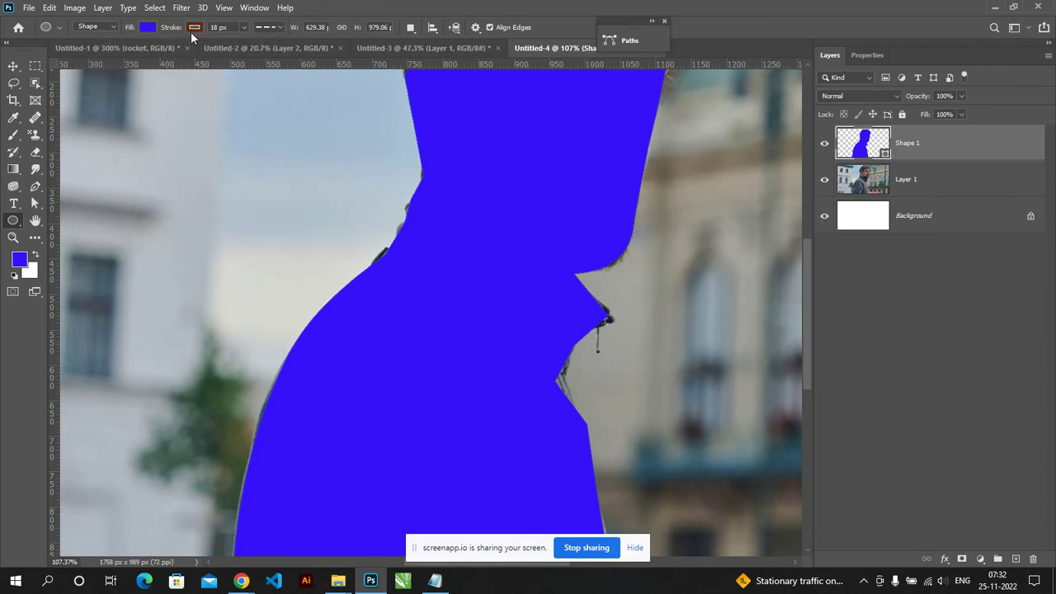
left_click(191, 30)
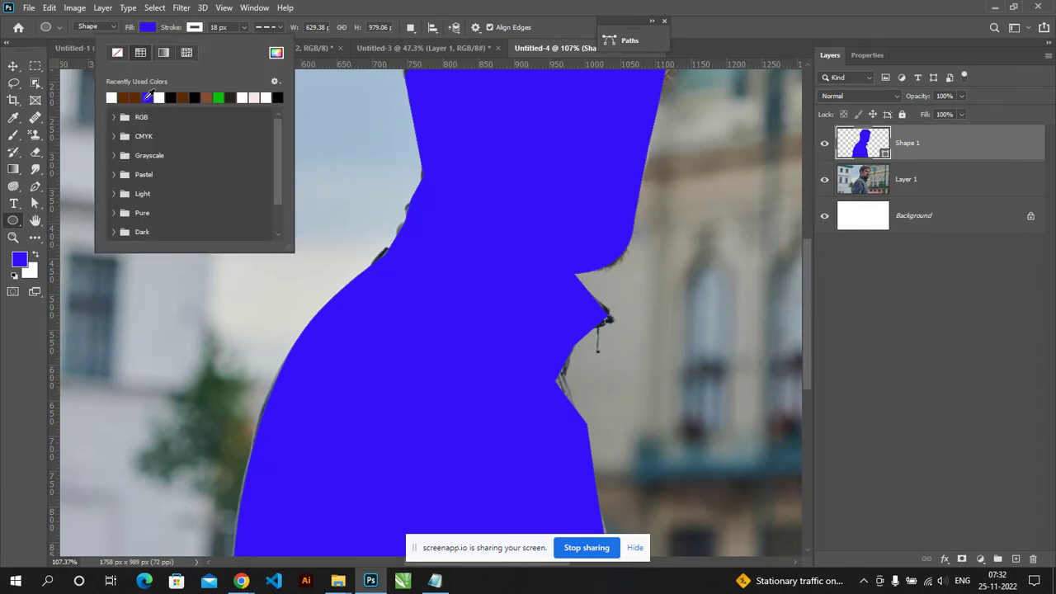
left_click(13, 65)
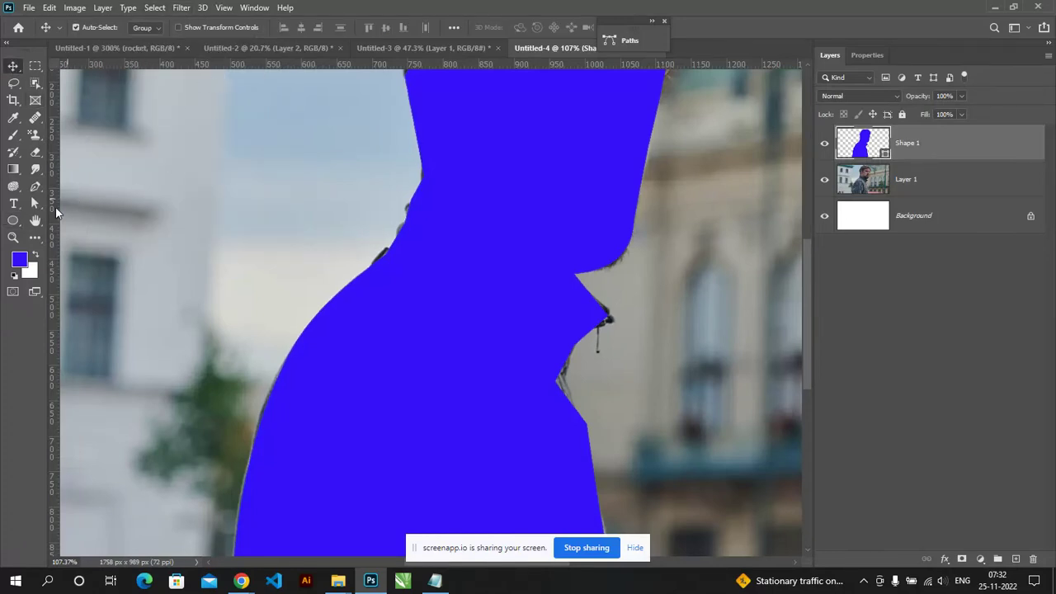
left_click(13, 220)
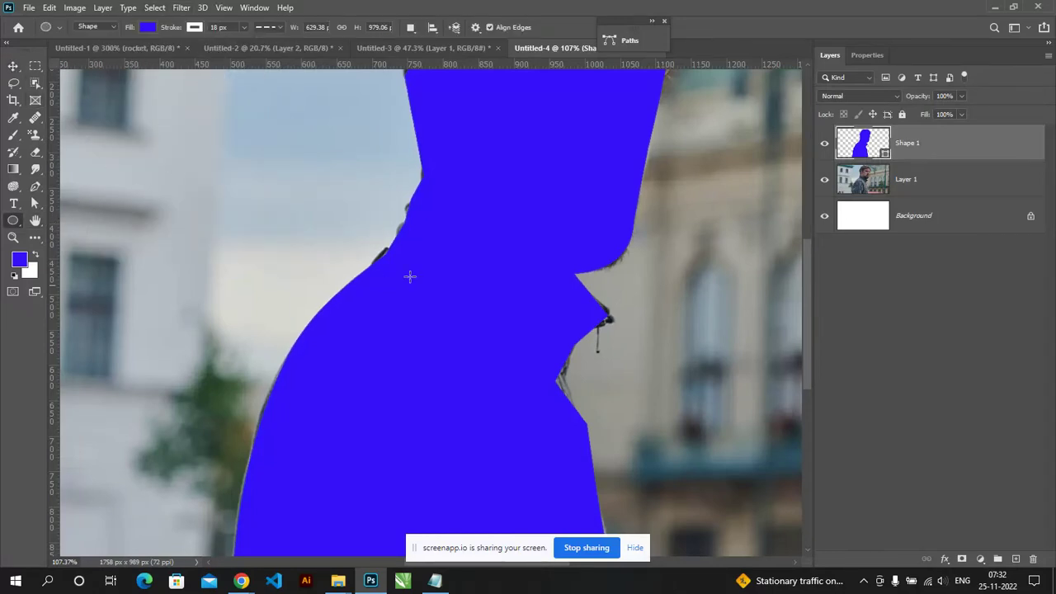
Step: Set Shape 1's fill back to no colour
scroll(497, 250, "down", 1)
scroll(491, 249, "down", 1)
scroll(490, 248, "up", 1)
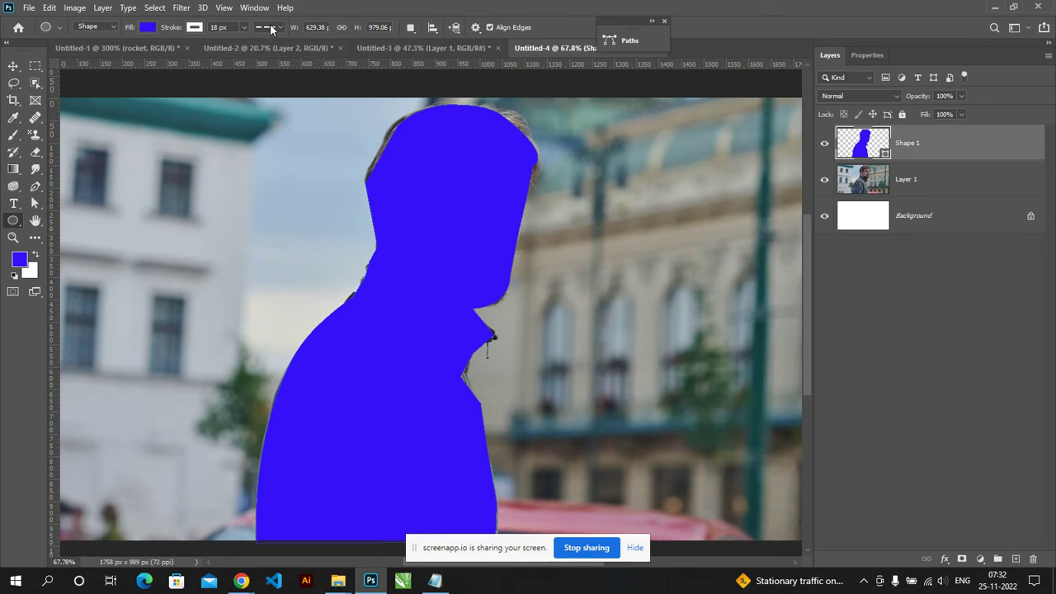
left_click(149, 28)
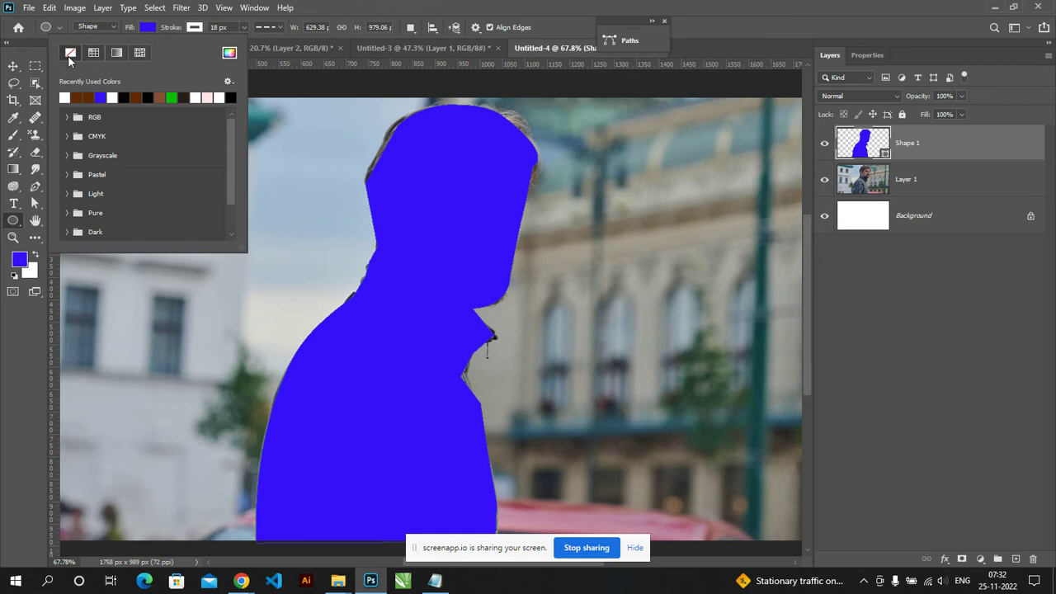
left_click(70, 54)
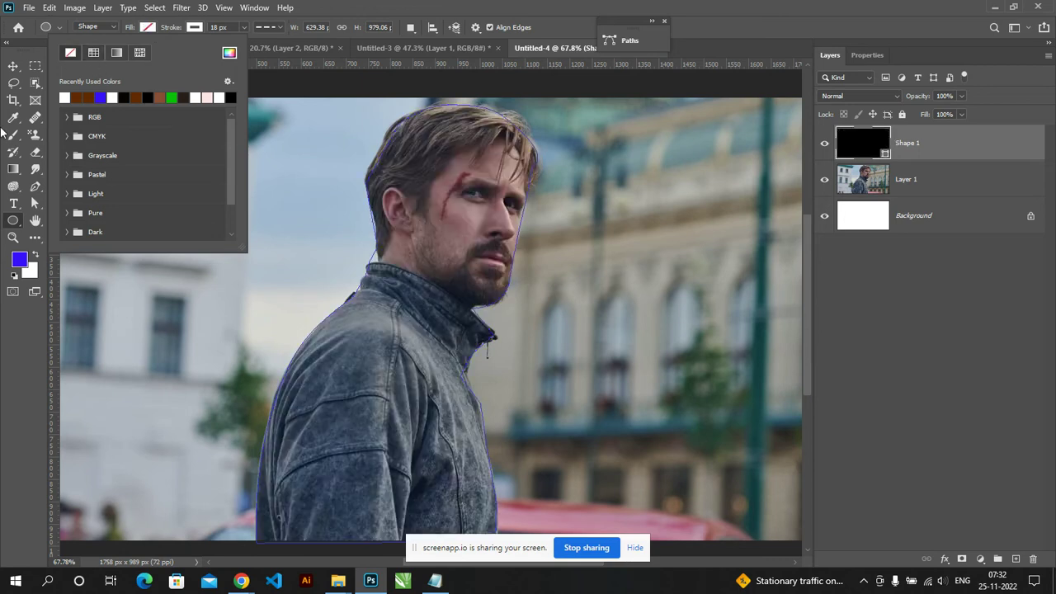
Step: Move and delete the Layer 1 photo, then undo both changes to restore it
left_click(14, 66)
left_click(499, 282)
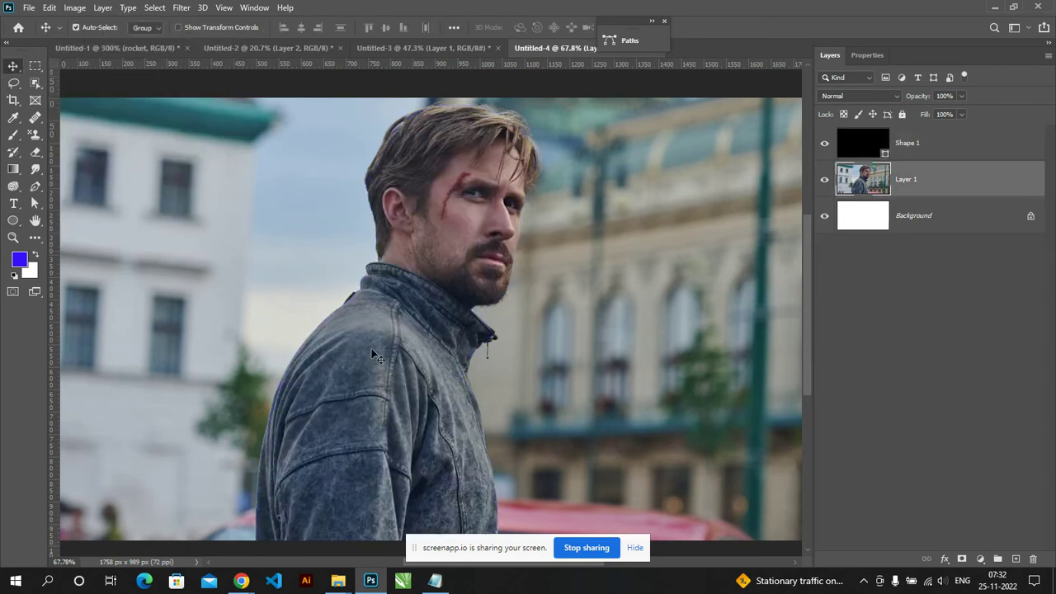
left_click_drag(373, 355, 443, 391)
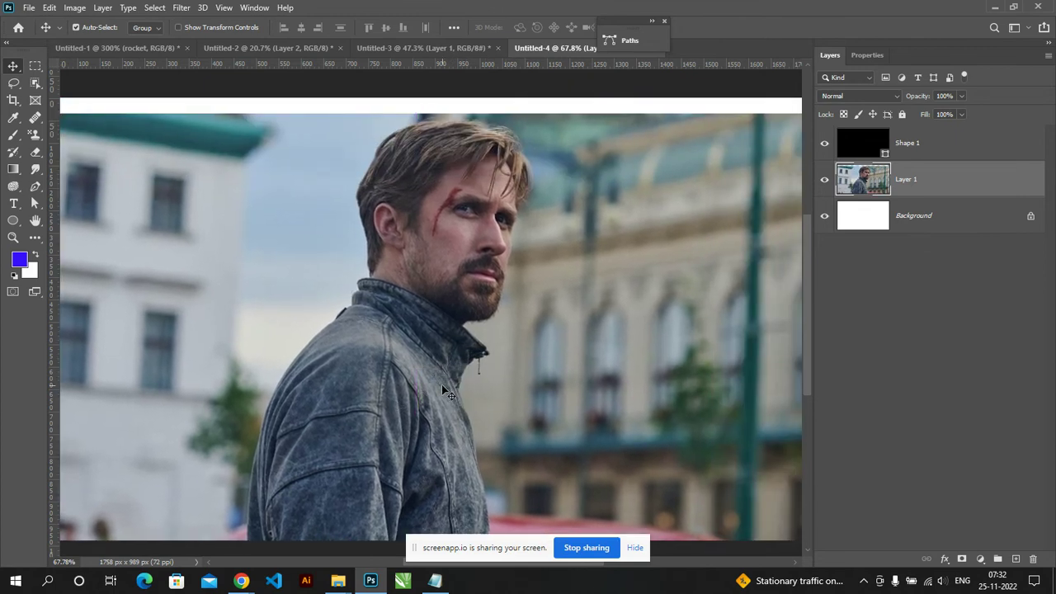
key("Delete")
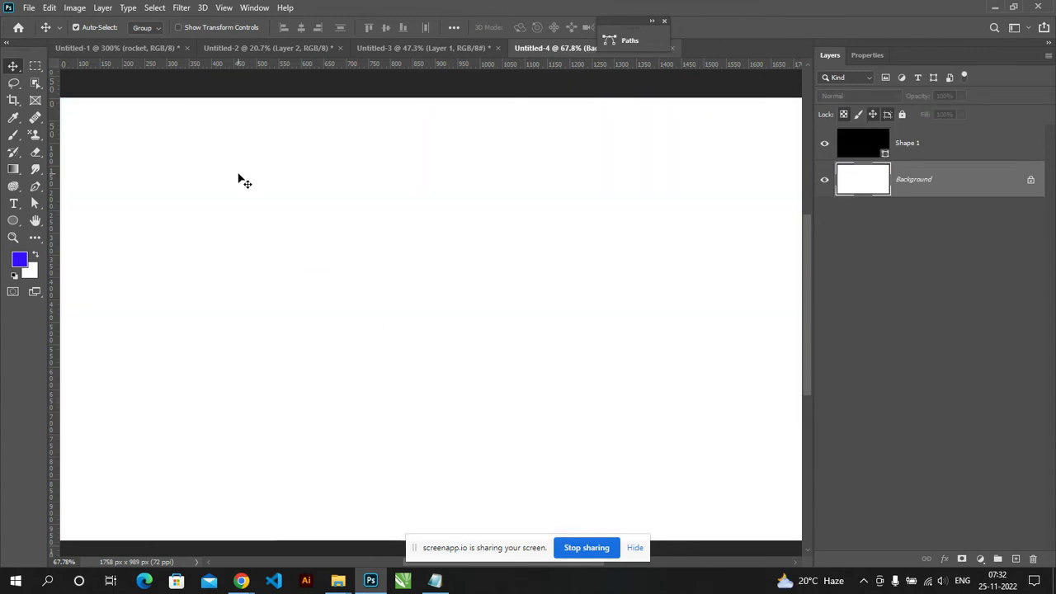
key("ctrl+z")
key("ctrl+z")
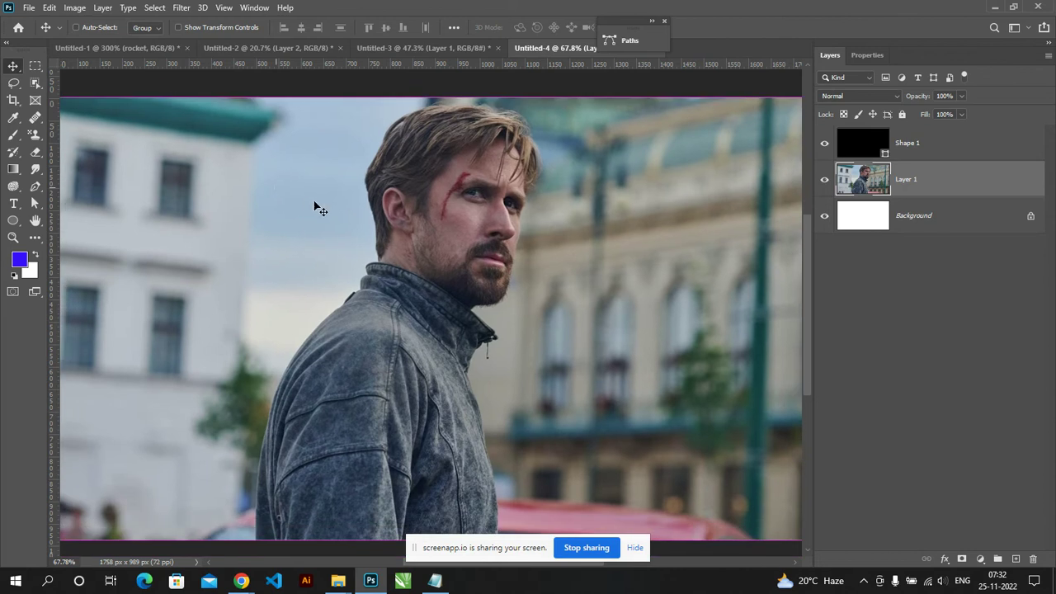
key("ctrl+z")
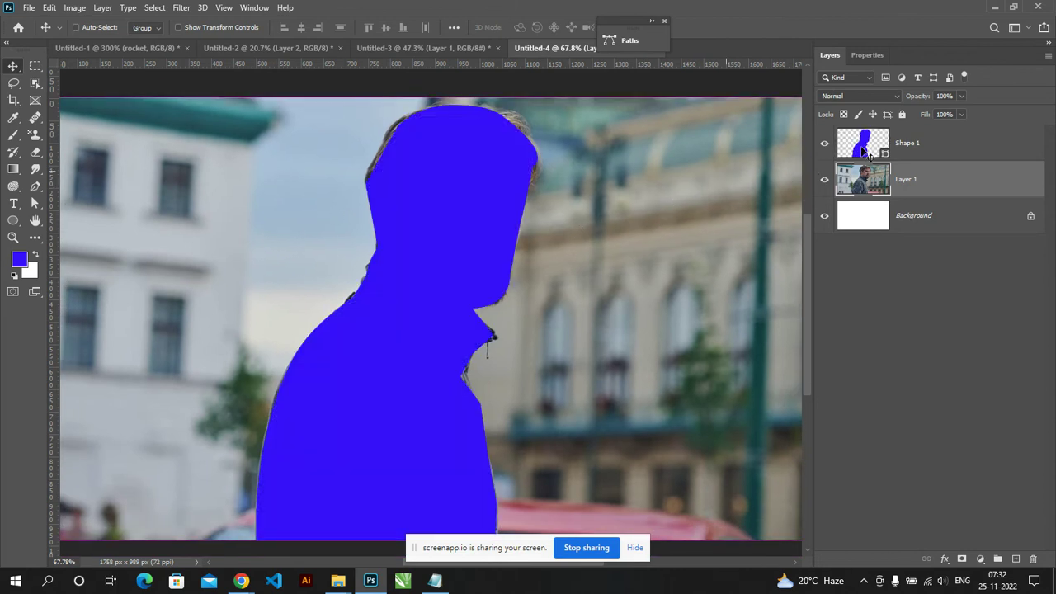
Step: Load Shape 1 as a selection, hide it, and try then undo a mask on Layer 1
left_click(865, 150, "ctrl")
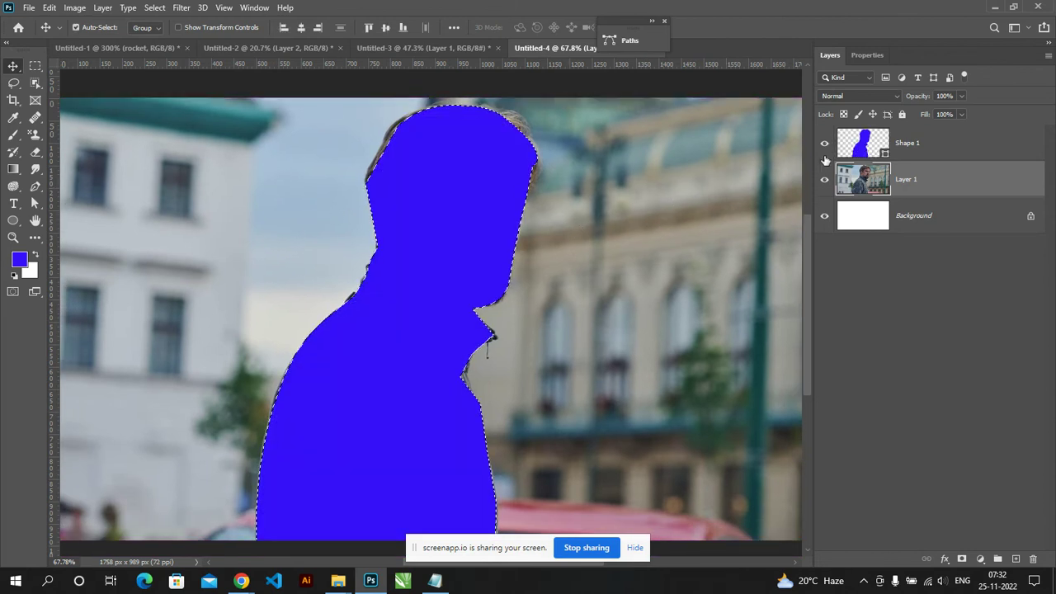
left_click(824, 142)
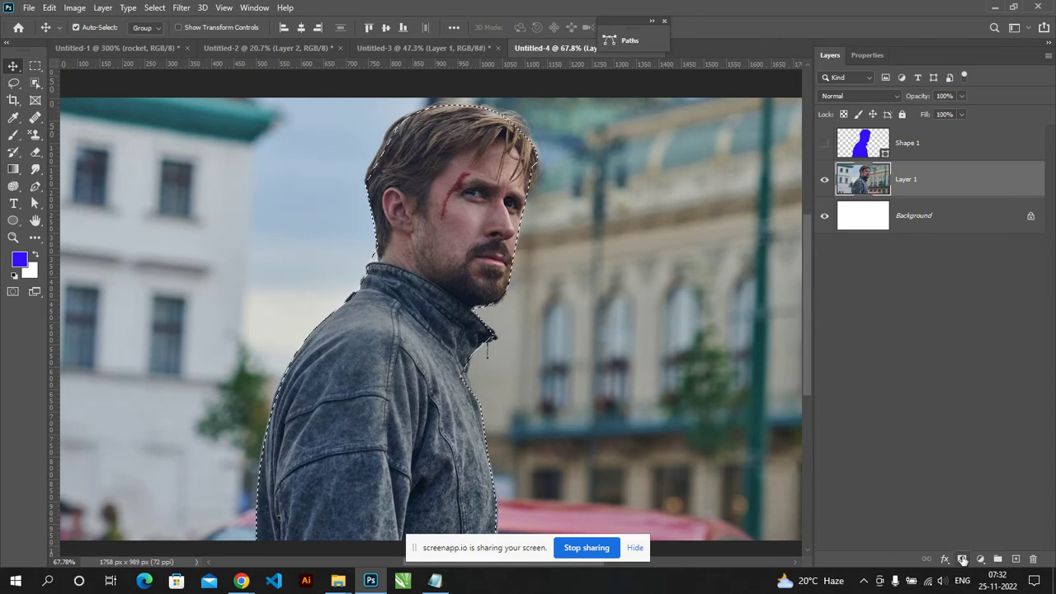
left_click(963, 559)
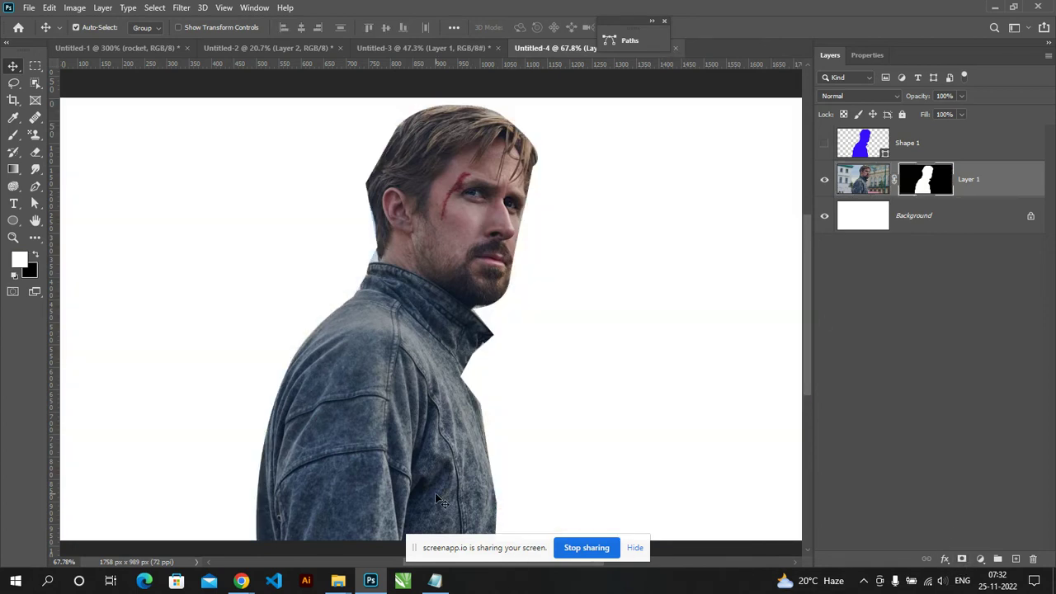
key("ctrl+z")
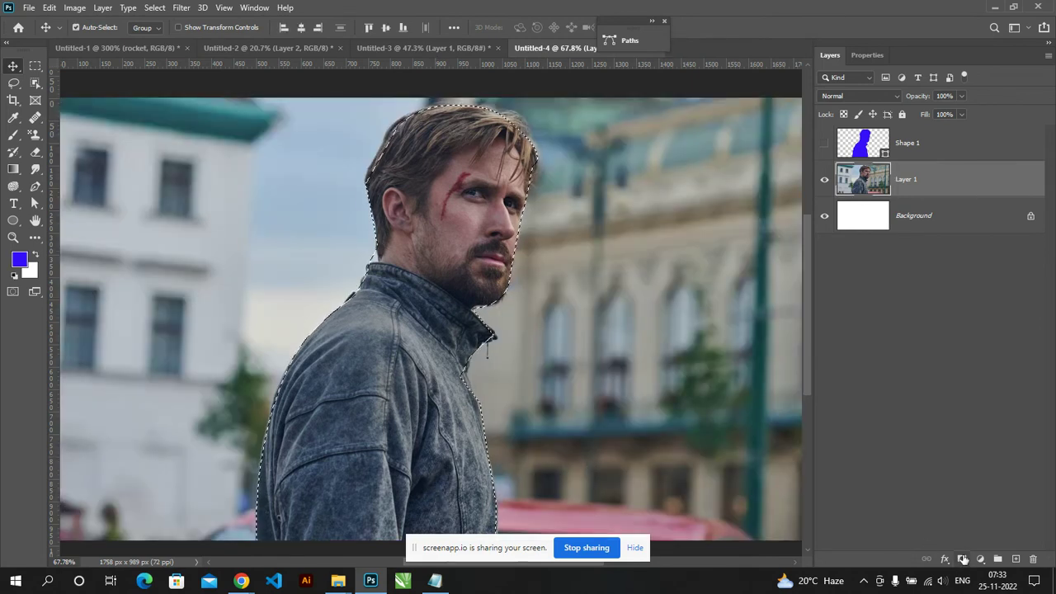
left_click(962, 559)
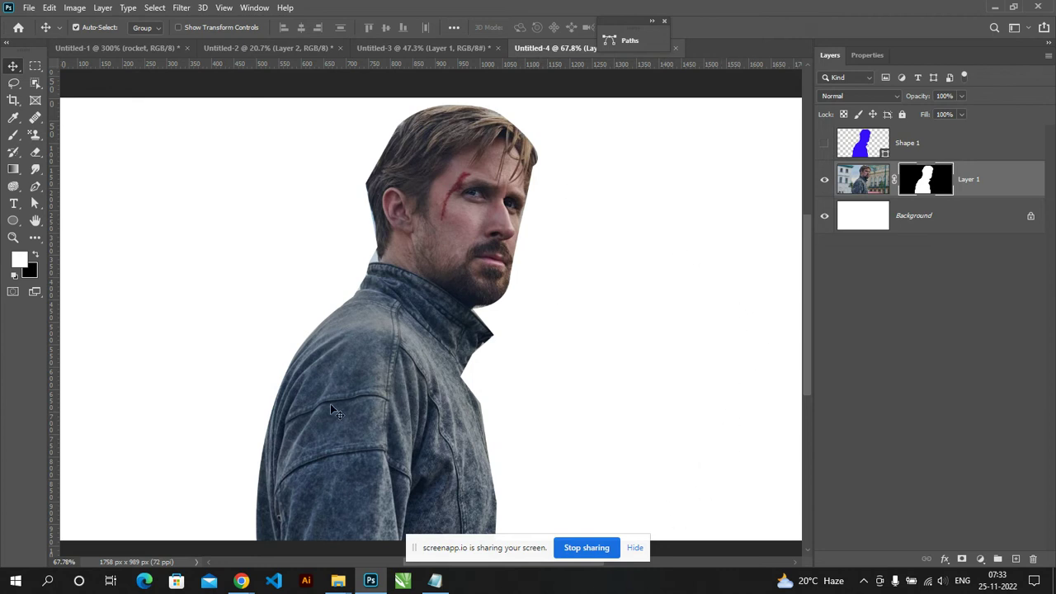
key("ctrl+z")
Step: Deselect and delete the Shape 1 layer
left_click(922, 153)
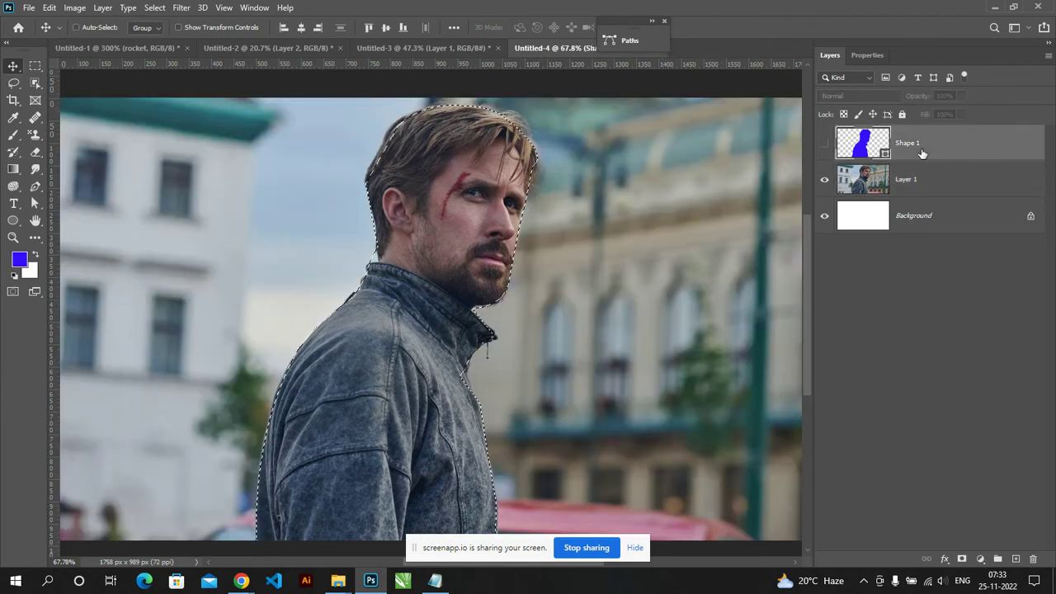
key("ctrl+d")
key("Delete")
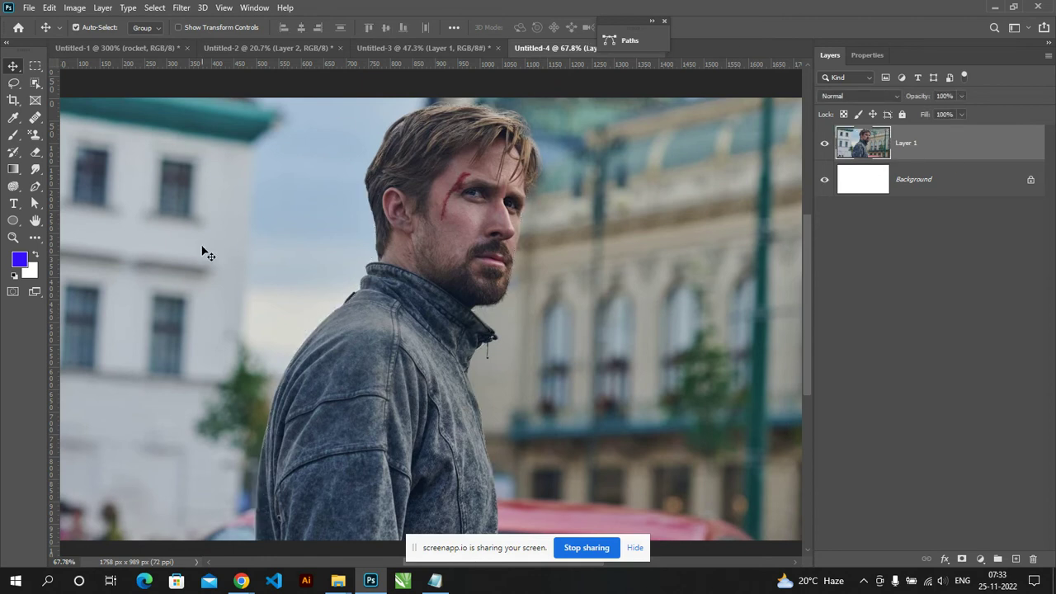
Step: Select the man with Object Selection and mask Layer 1, intersecting the mask with the selection
left_click(35, 83)
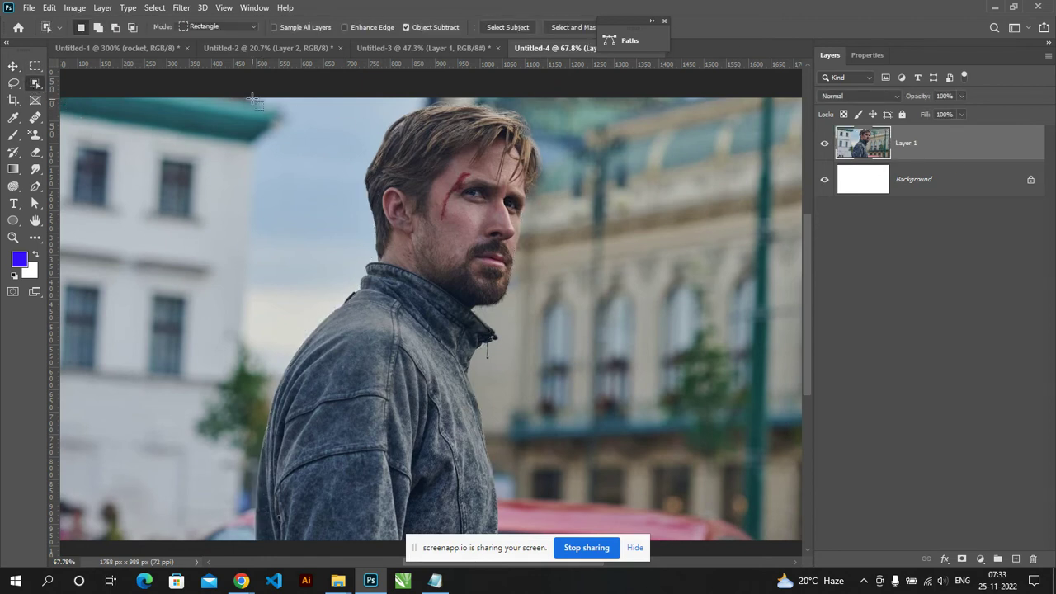
left_click_drag(228, 99, 586, 528)
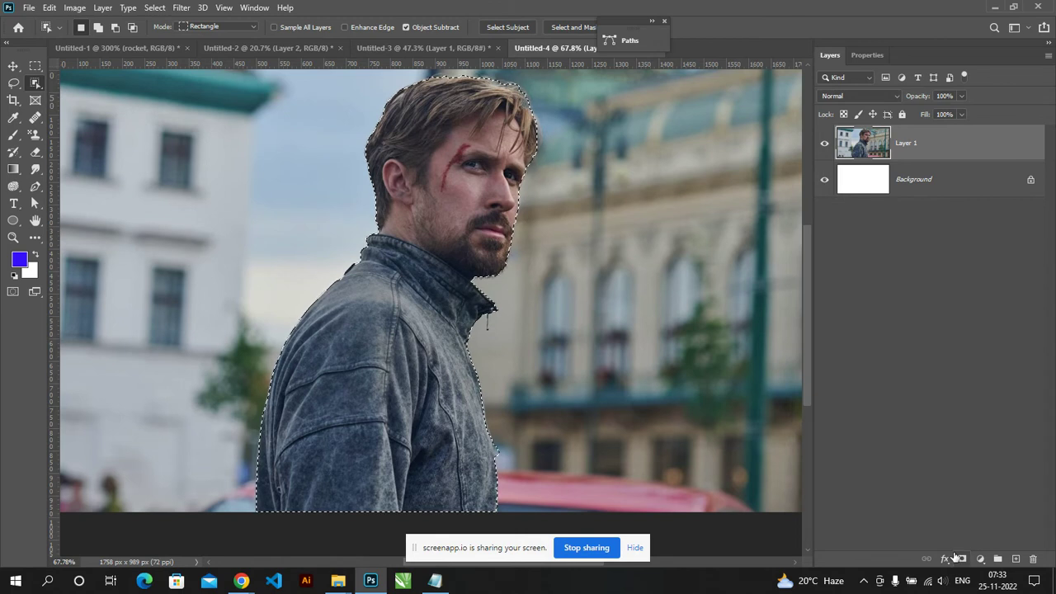
left_click(963, 558)
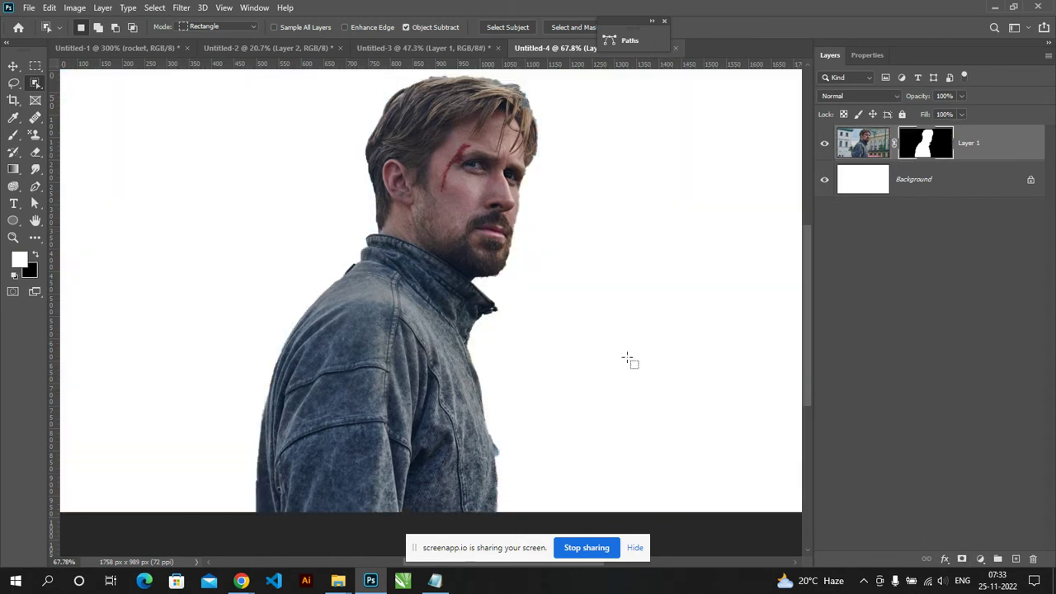
right_click(931, 148)
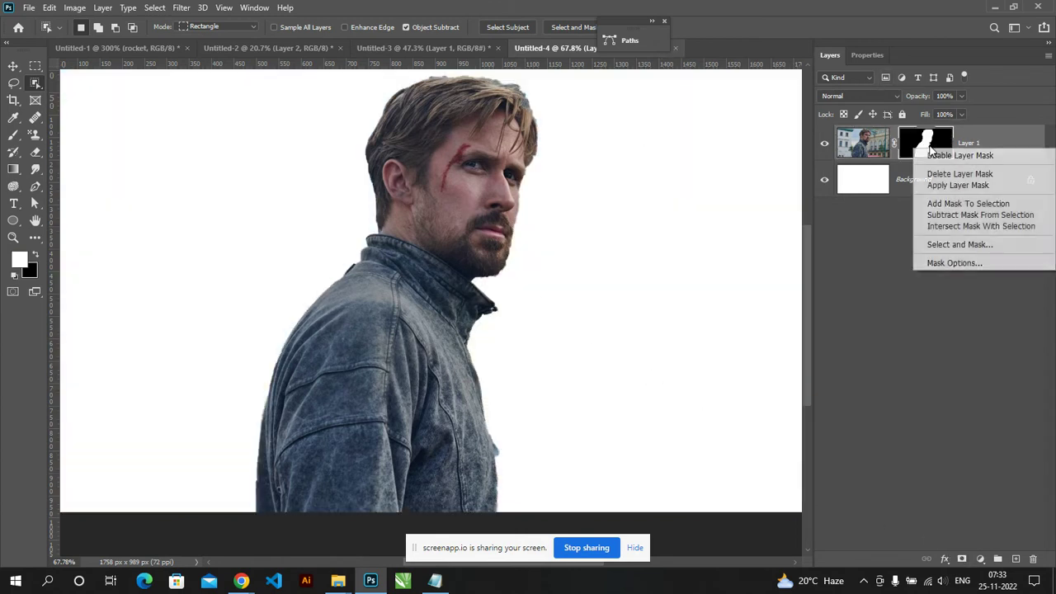
left_click(958, 263)
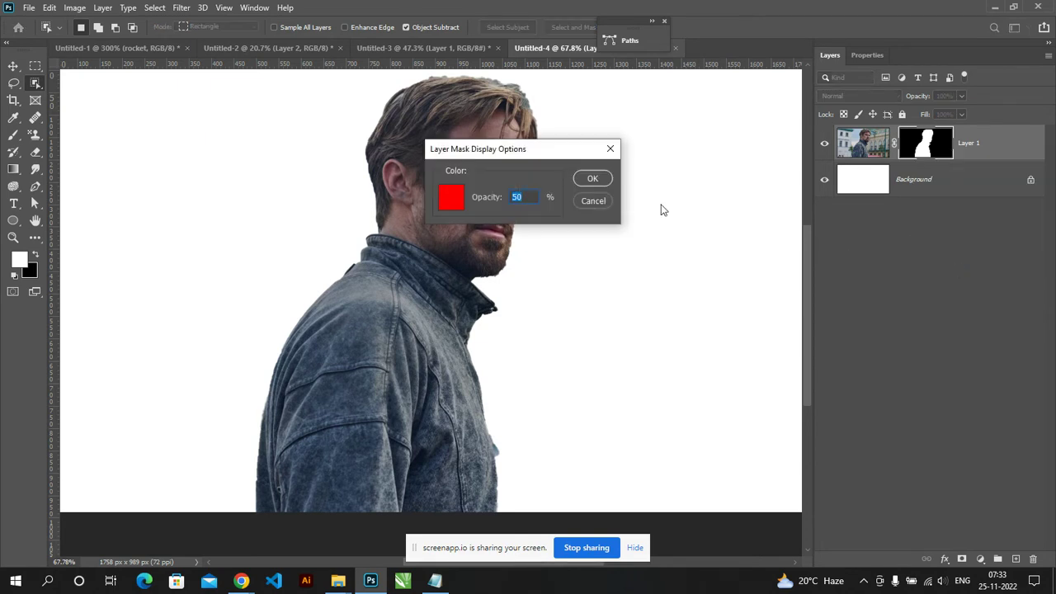
left_click(598, 203)
right_click(921, 147)
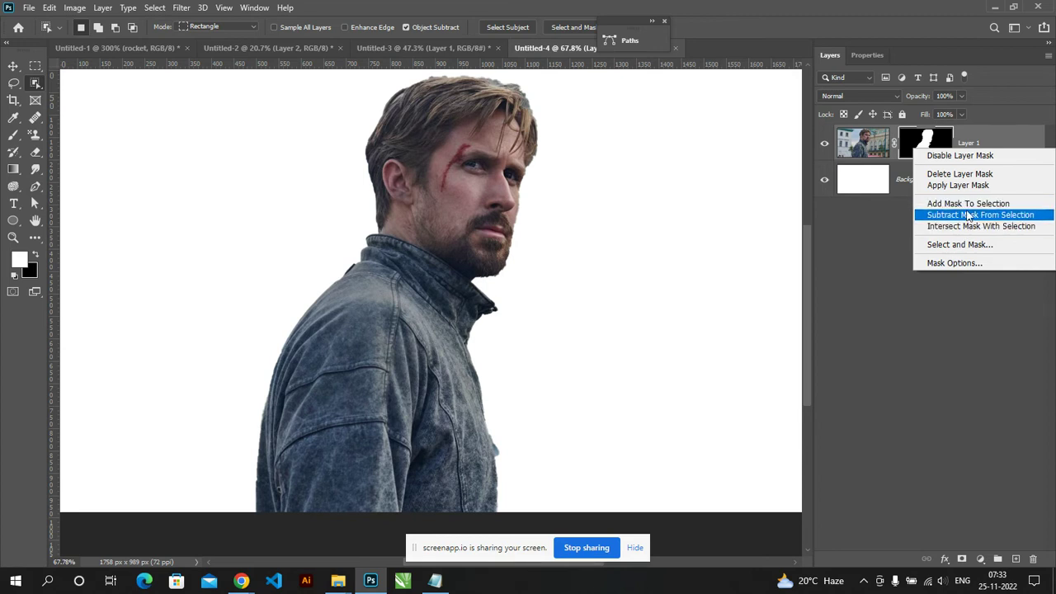
left_click(979, 226)
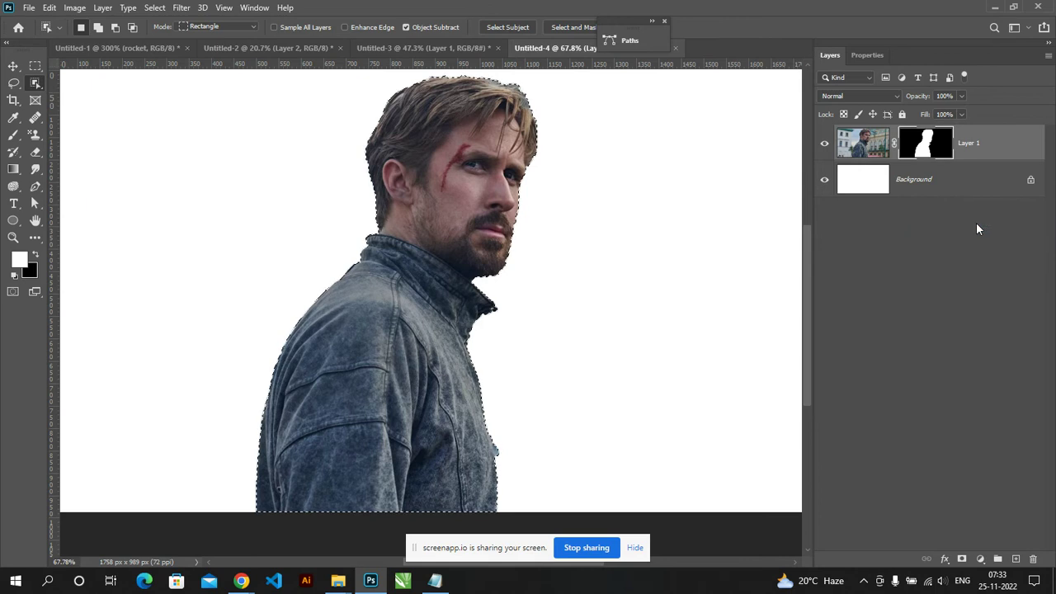
key("ctrl+0")
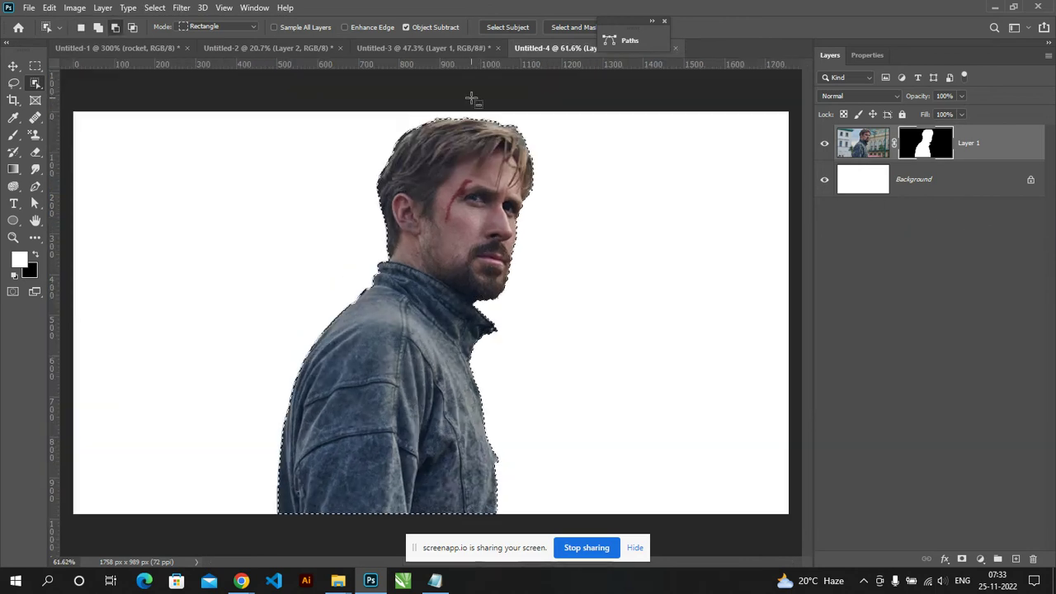
Step: In Select and Mask, set Radius 3 px, Smooth 13, Feather 1.9 px, Contrast 8%, Transparency 28%
left_click(584, 28)
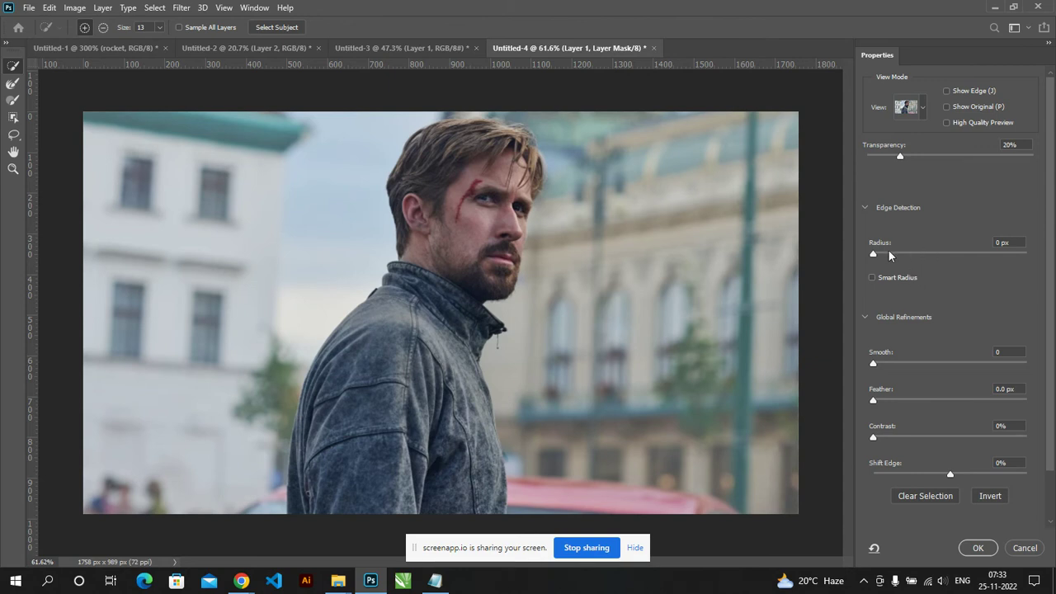
left_click_drag(873, 256, 896, 254)
left_click_drag(875, 364, 893, 363)
left_click_drag(884, 405, 889, 402)
left_click_drag(881, 437, 885, 437)
left_click_drag(902, 159, 913, 158)
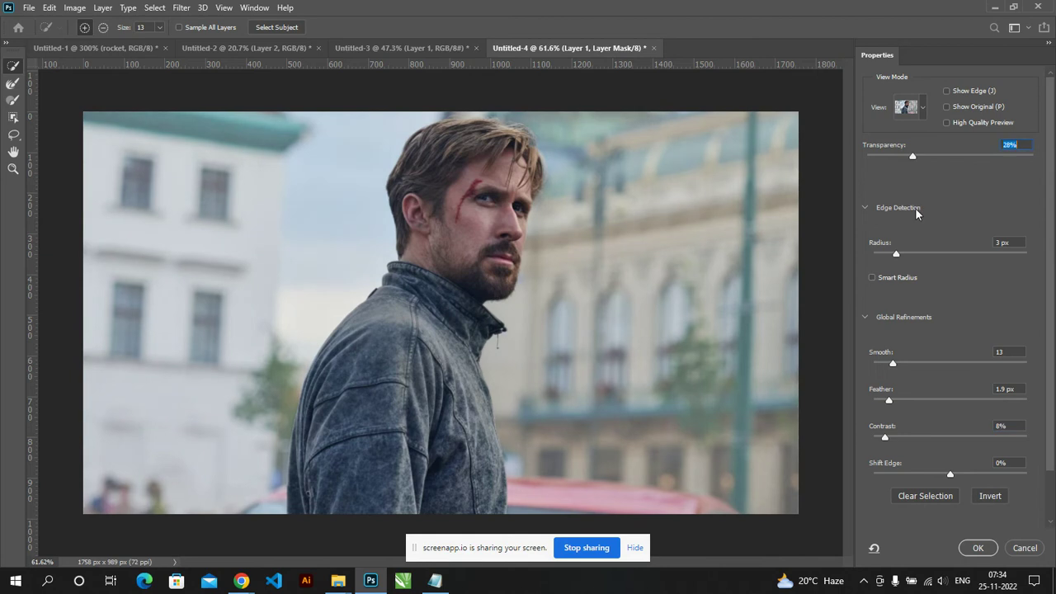
left_click(979, 547)
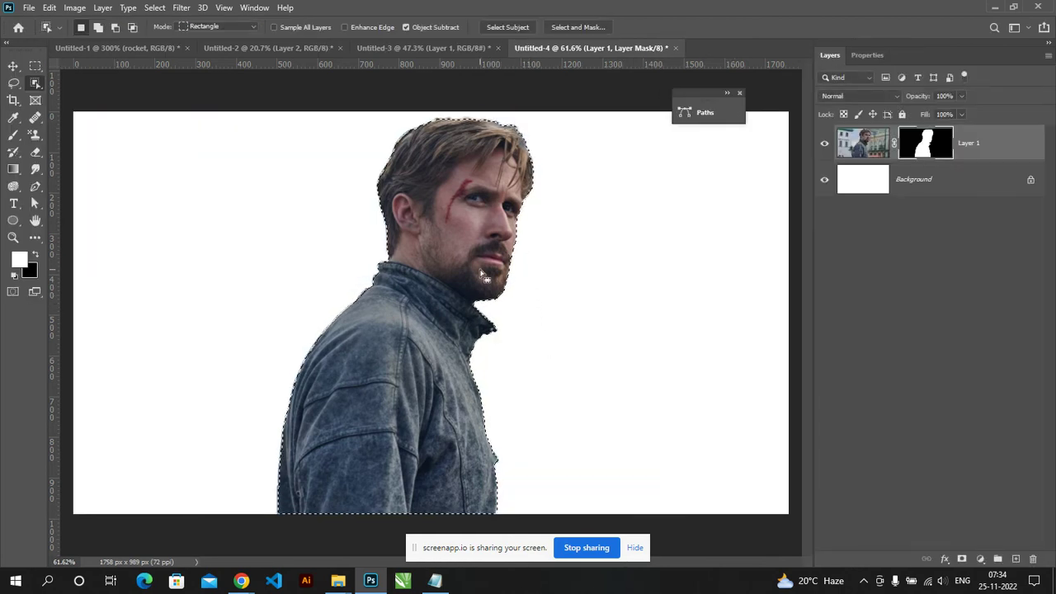
Step: Add and then delete an extra vector mask on Layer 1, clearing the selection
left_click(863, 143)
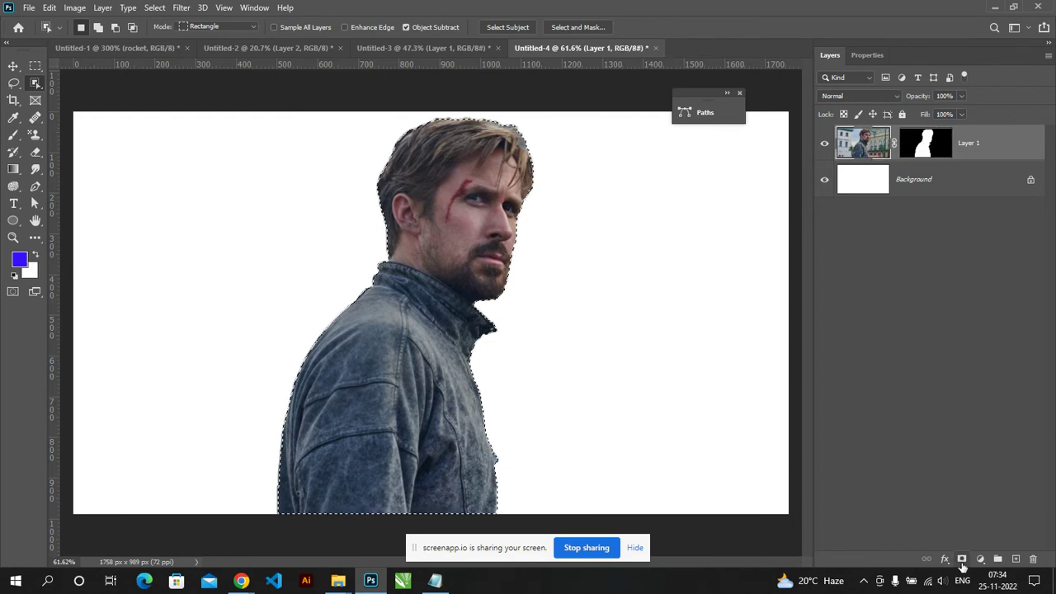
left_click(961, 559)
key("ctrl+d")
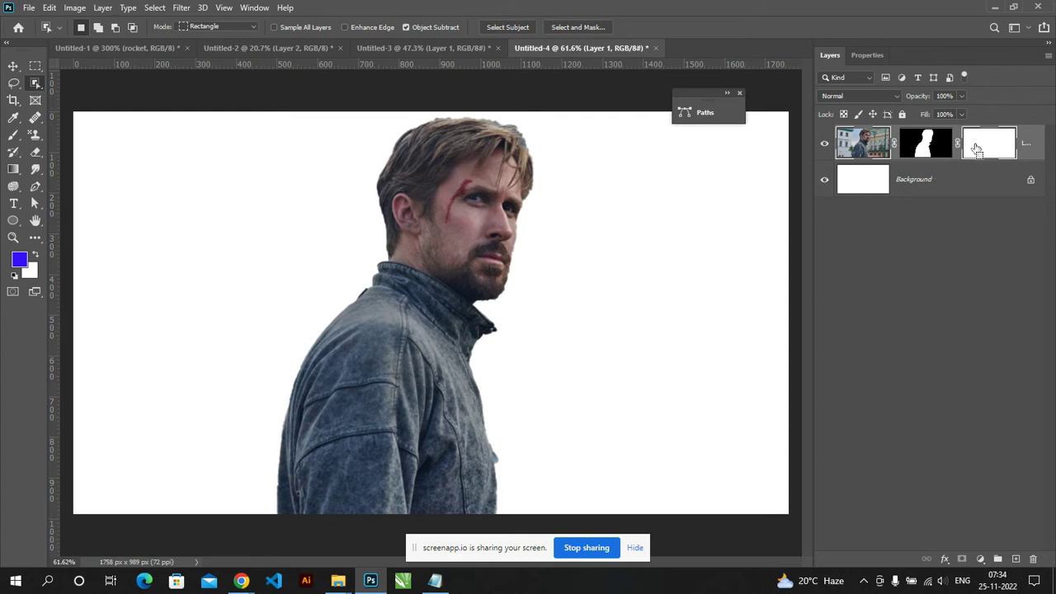
left_click_drag(982, 144, 1033, 559)
left_click(466, 220)
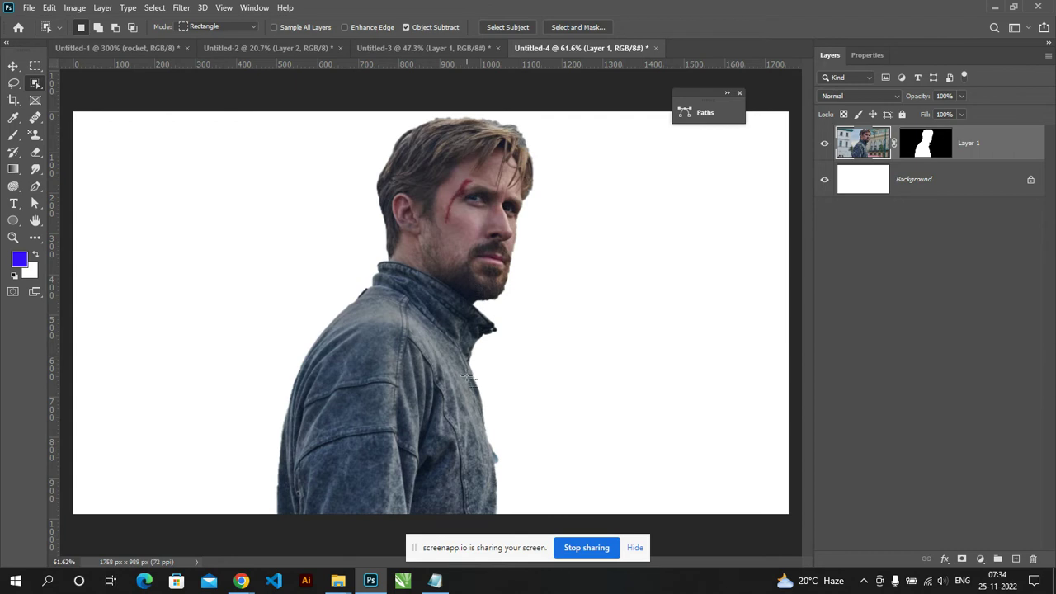
scroll(487, 320, "down", 2)
scroll(487, 320, "up", 1)
scroll(487, 321, "up", 1)
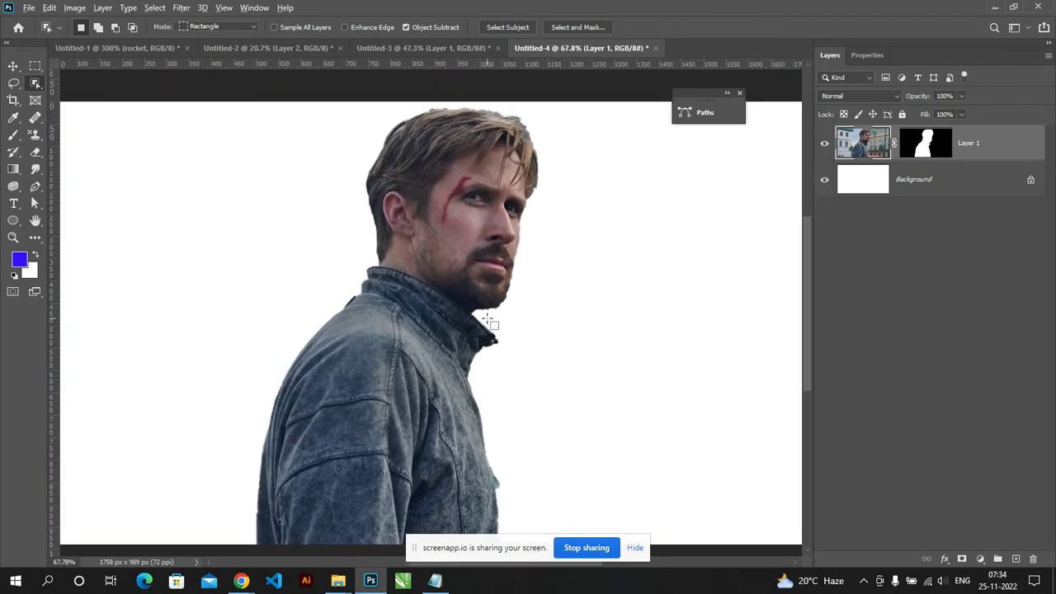
scroll(486, 322, "up", 1)
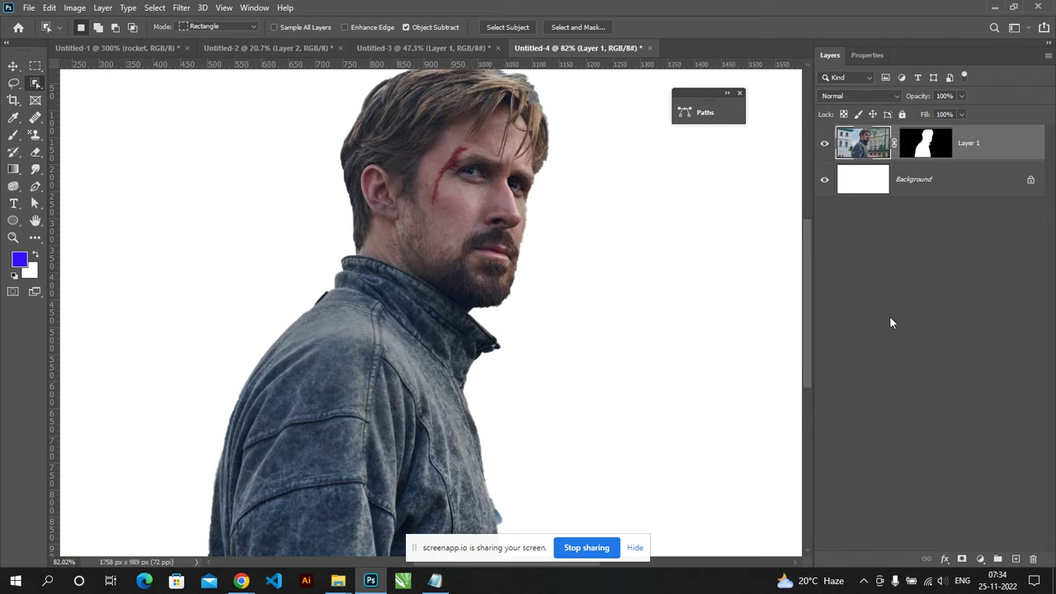
Step: Hide Layer 1 so only the white Background shows, zoomed out to the whole canvas
left_click(823, 145)
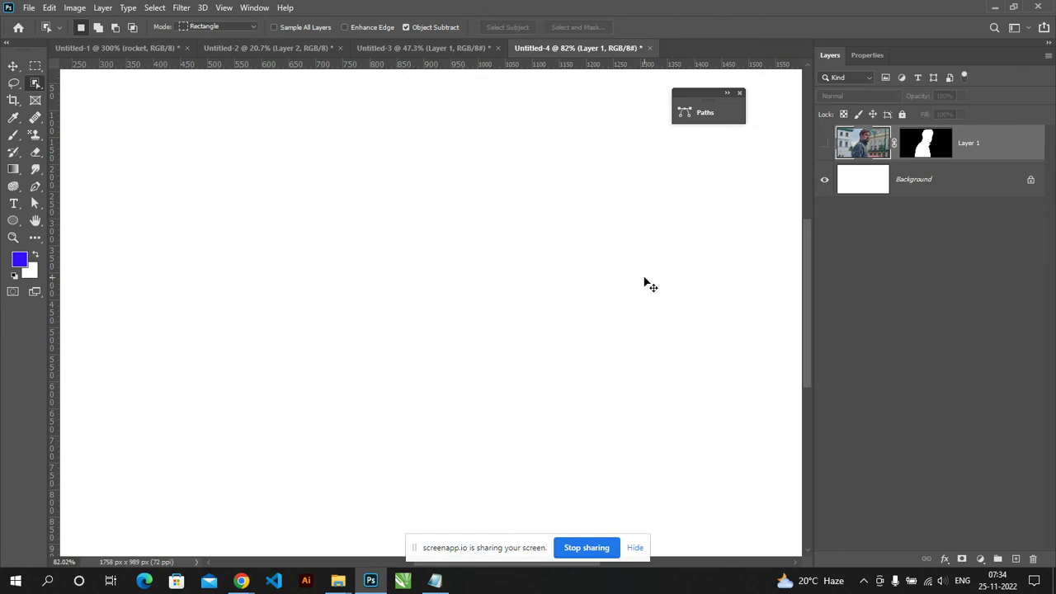
key("ctrl+minus")
key("ctrl+minus")
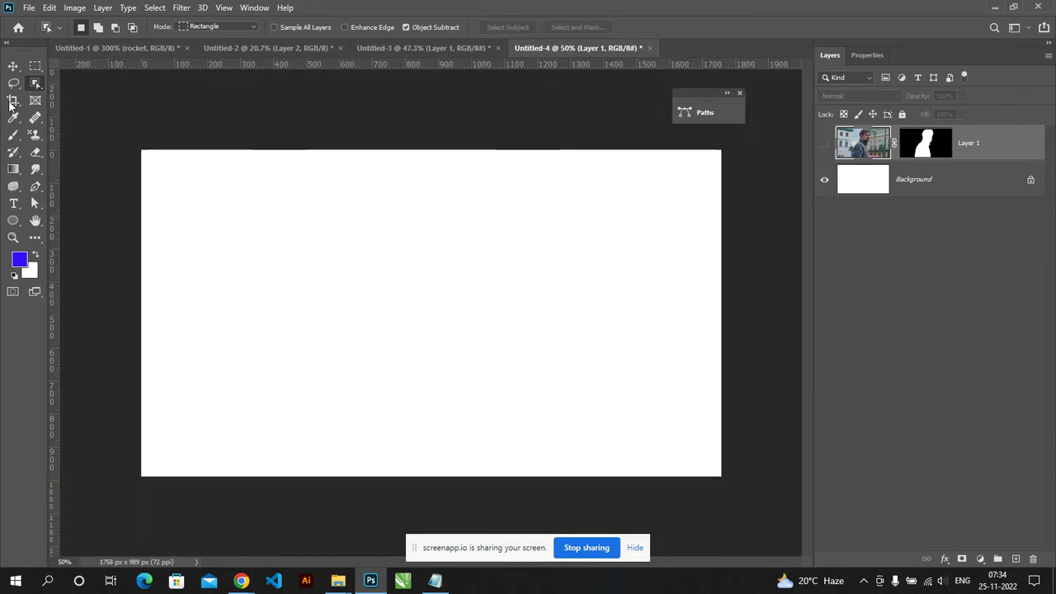
left_click(13, 66)
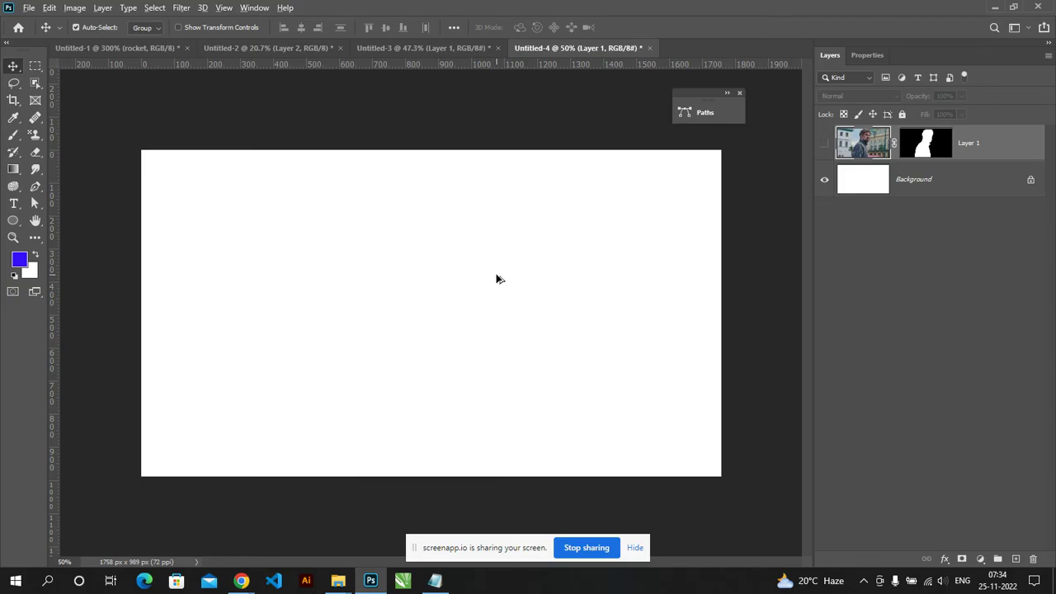
key("alt+Tab")
Step: Search Google for 'signature' and switch to the image results
left_click(435, 34)
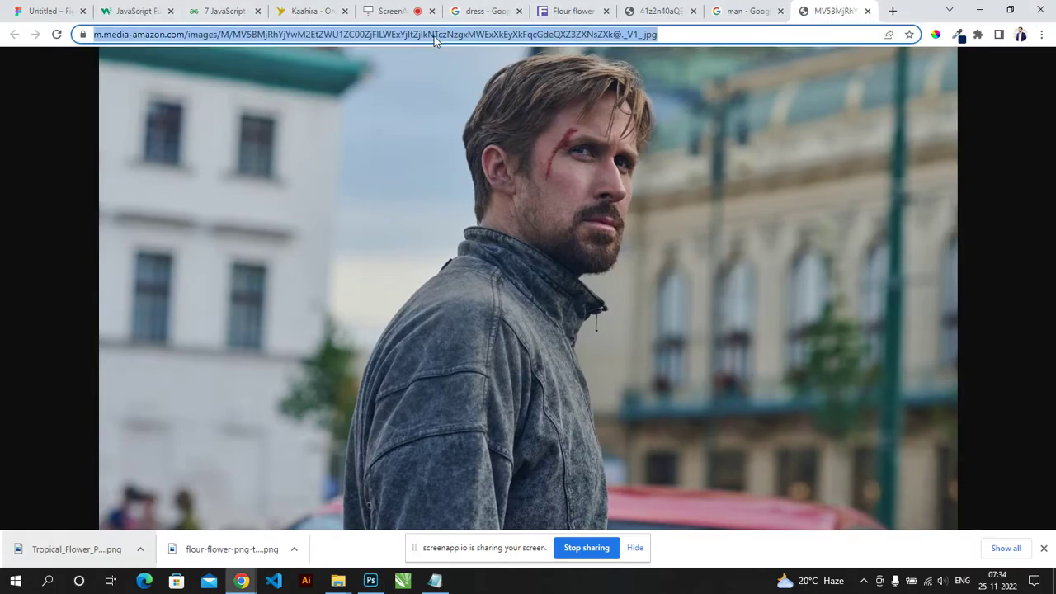
type("signatur")
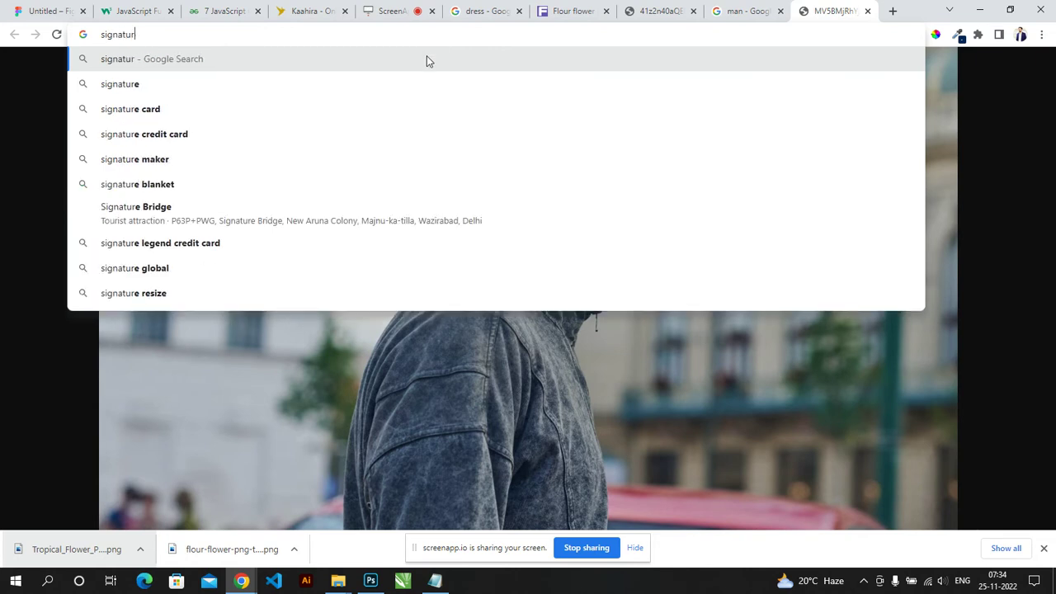
type("e")
key("Return")
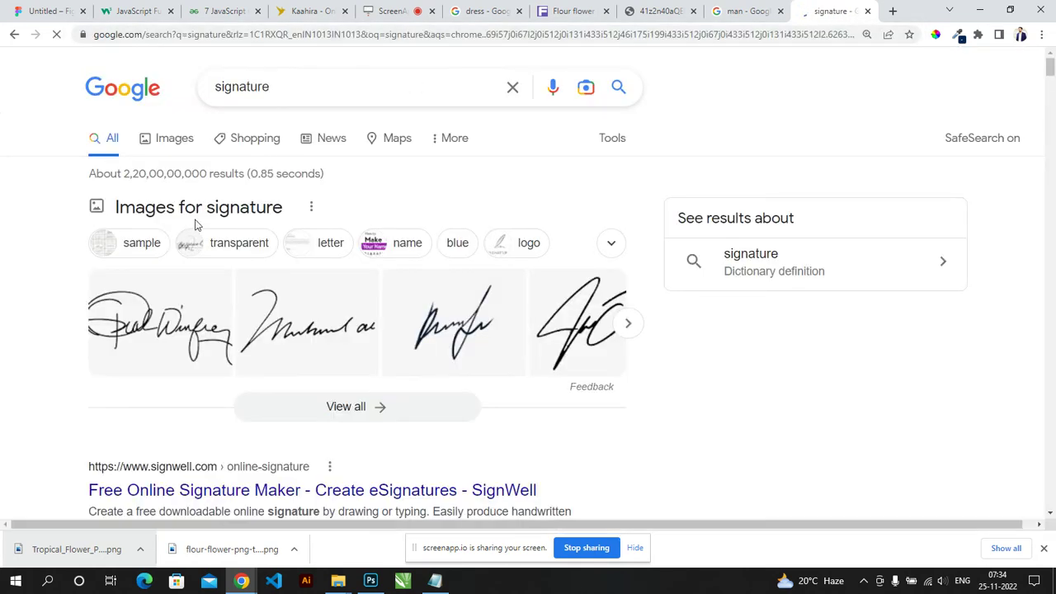
left_click(176, 139)
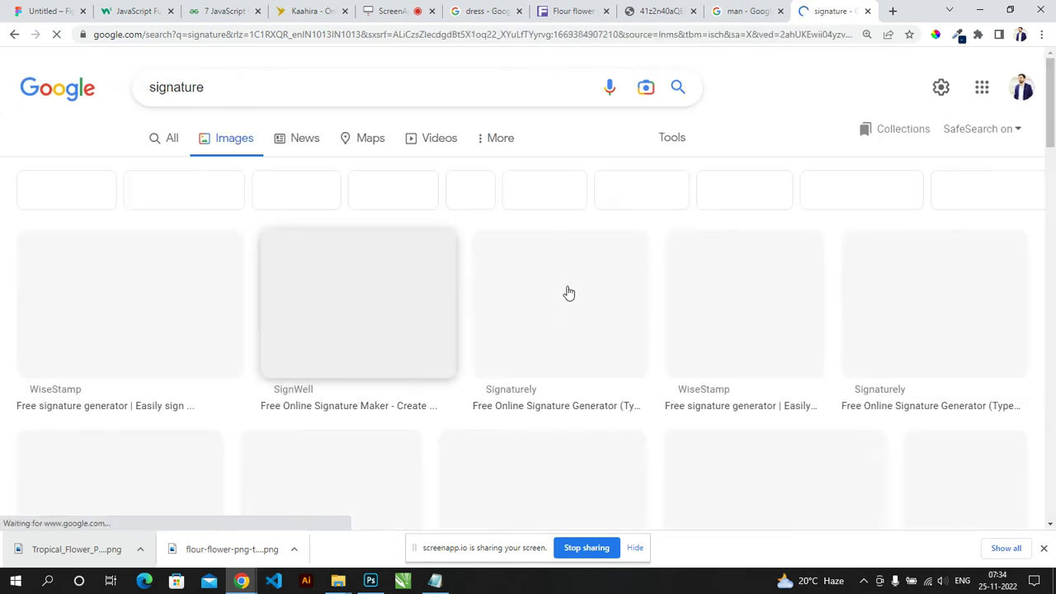
Step: Copy the blue PNGitem signature image from the results to the clipboard
scroll(566, 344, "down", 1)
scroll(566, 353, "down", 2)
scroll(602, 330, "down", 1)
scroll(616, 309, "down", 2)
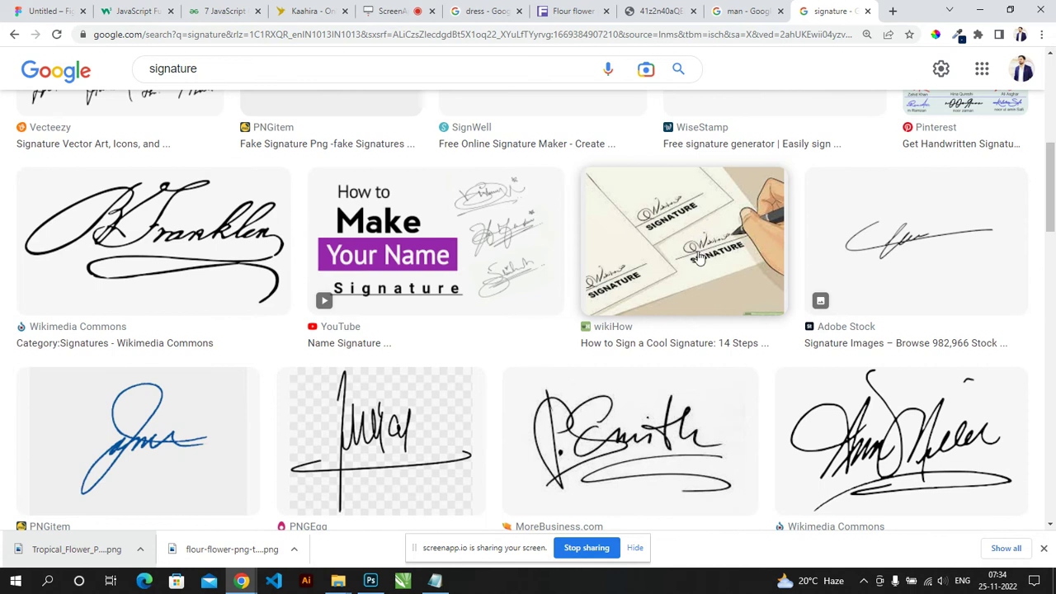
scroll(702, 263, "down", 2)
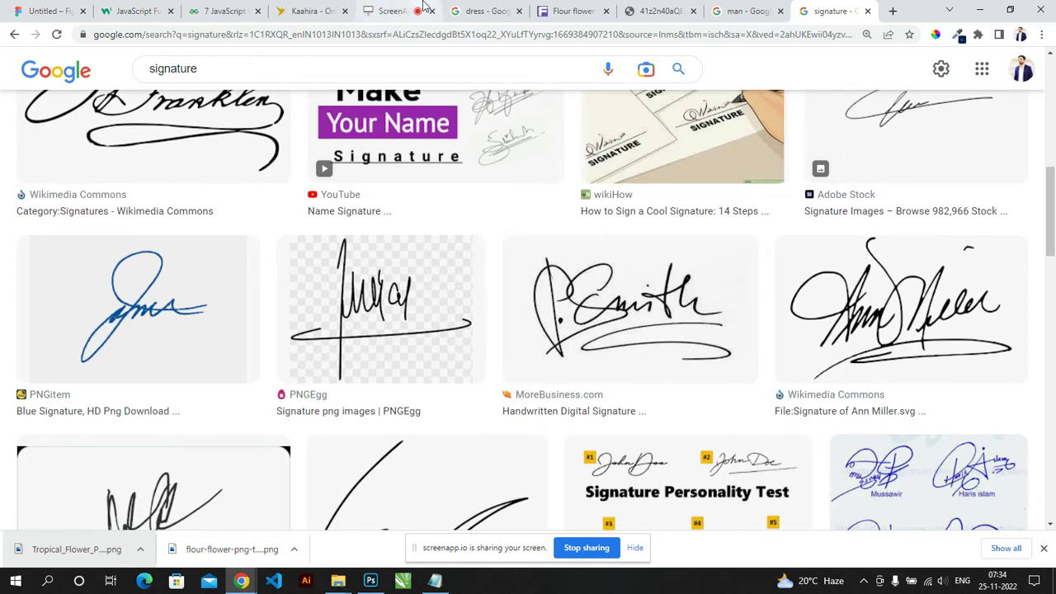
scroll(203, 335, "down", 2)
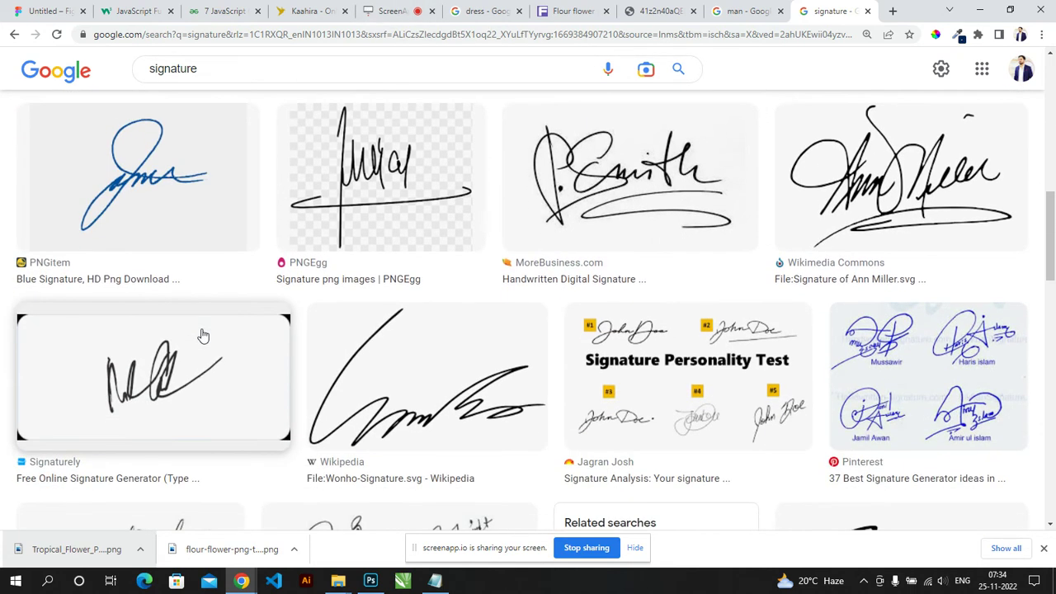
left_click(190, 231)
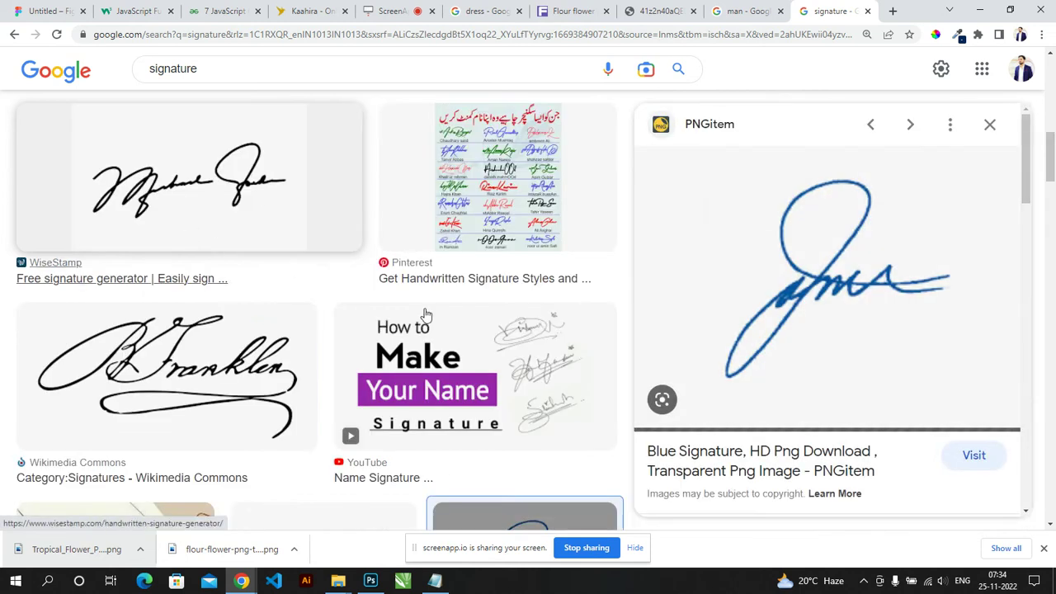
right_click(791, 293)
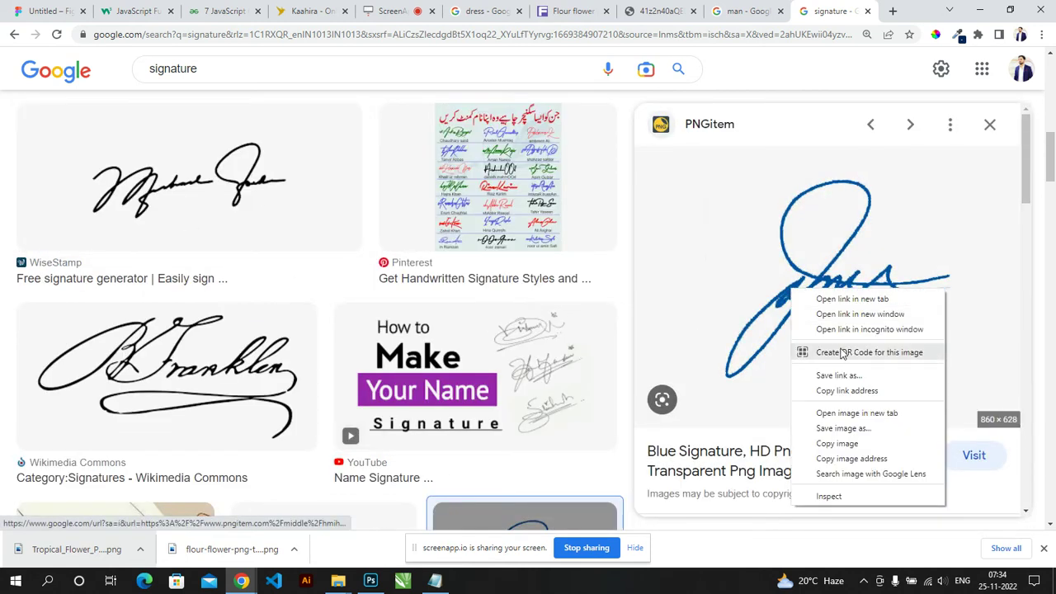
left_click(838, 443)
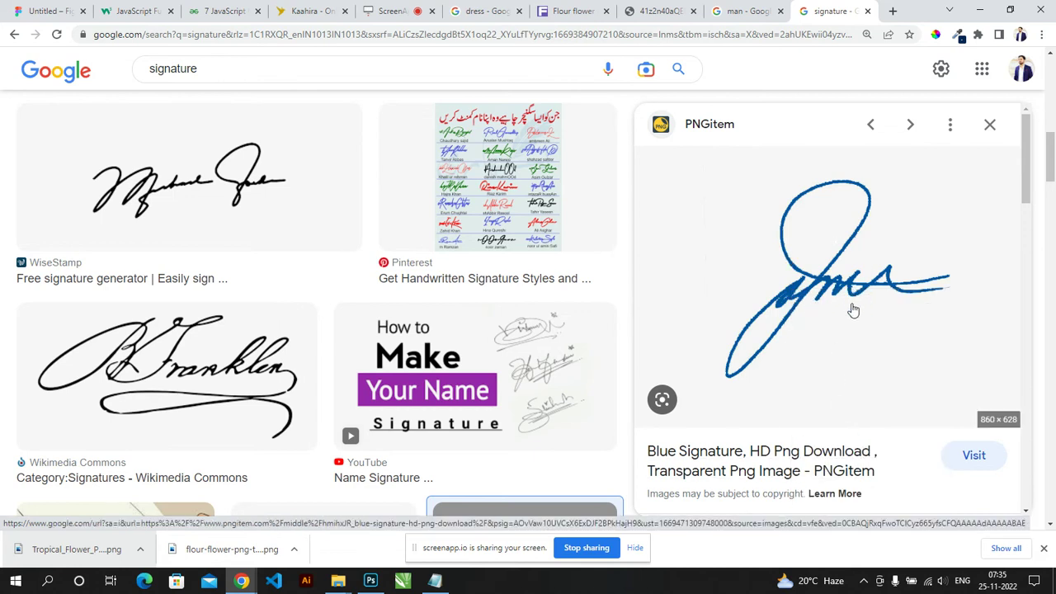
key("alt+Tab")
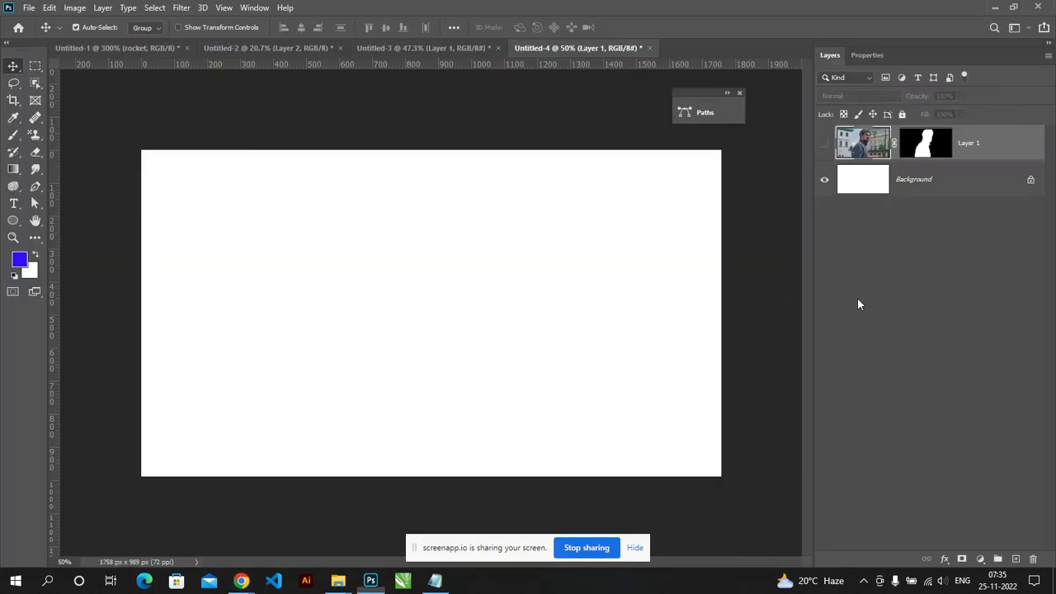
Step: Paste the blue signature as Layer 2 and hide the white Background layer
key("ctrl+v")
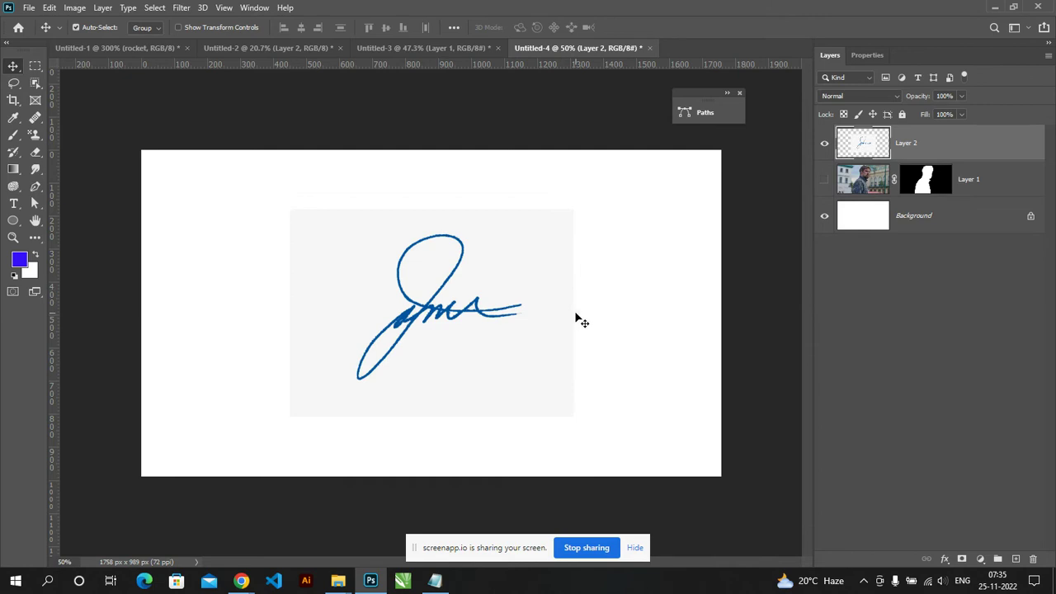
key("ctrl+plus")
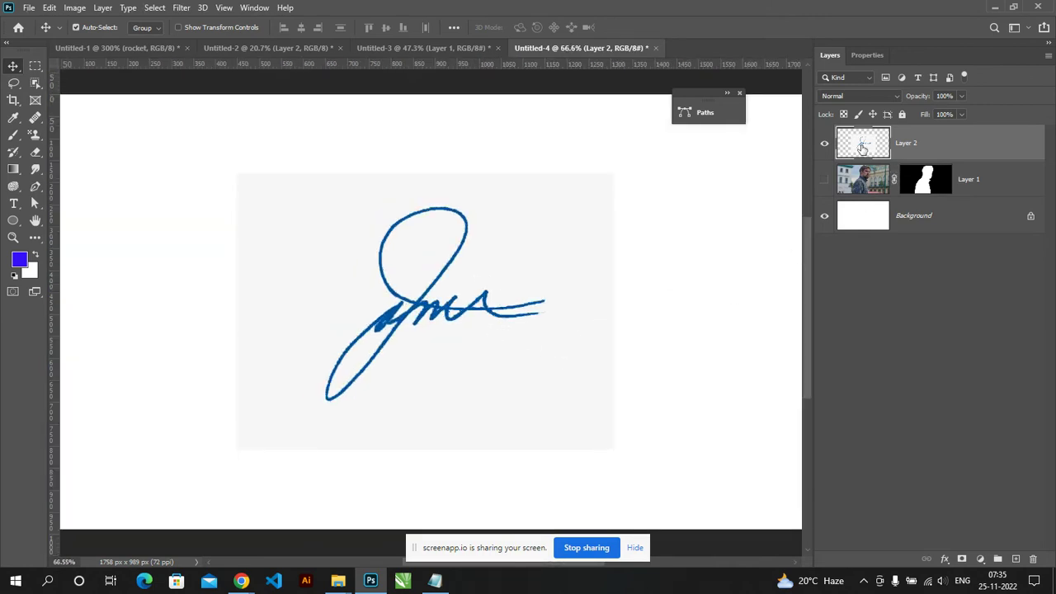
left_click(824, 216)
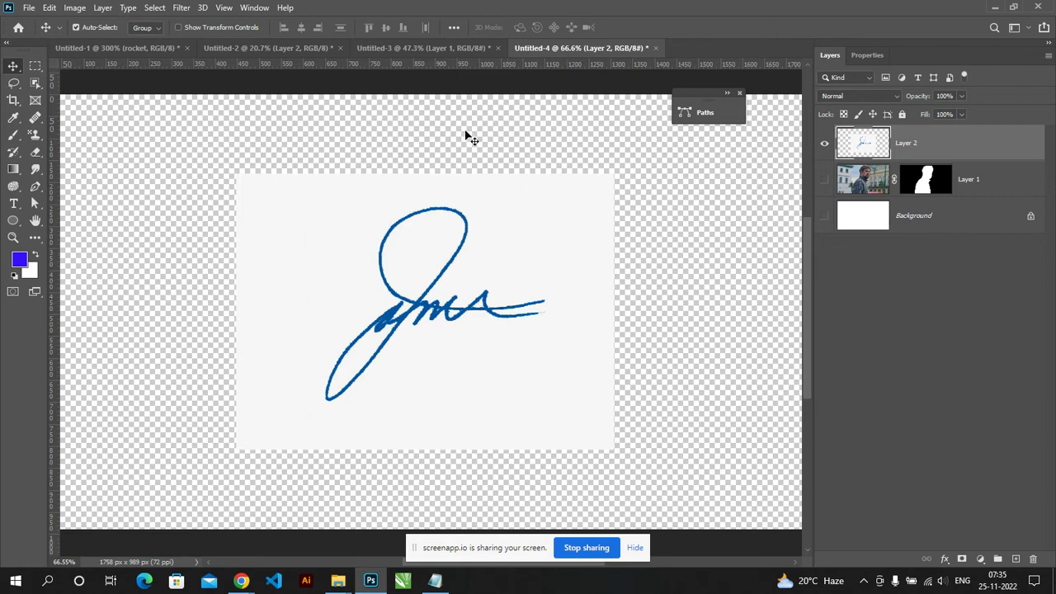
left_click(254, 9)
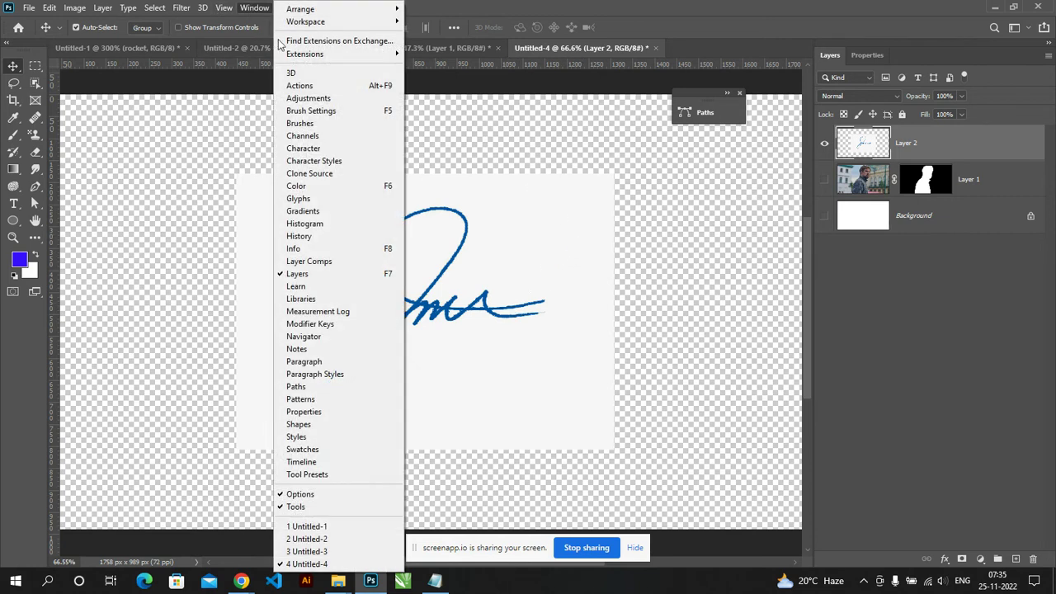
Step: Compare the Red, Green and Blue channels to find where the signature is darkest
left_click(329, 135)
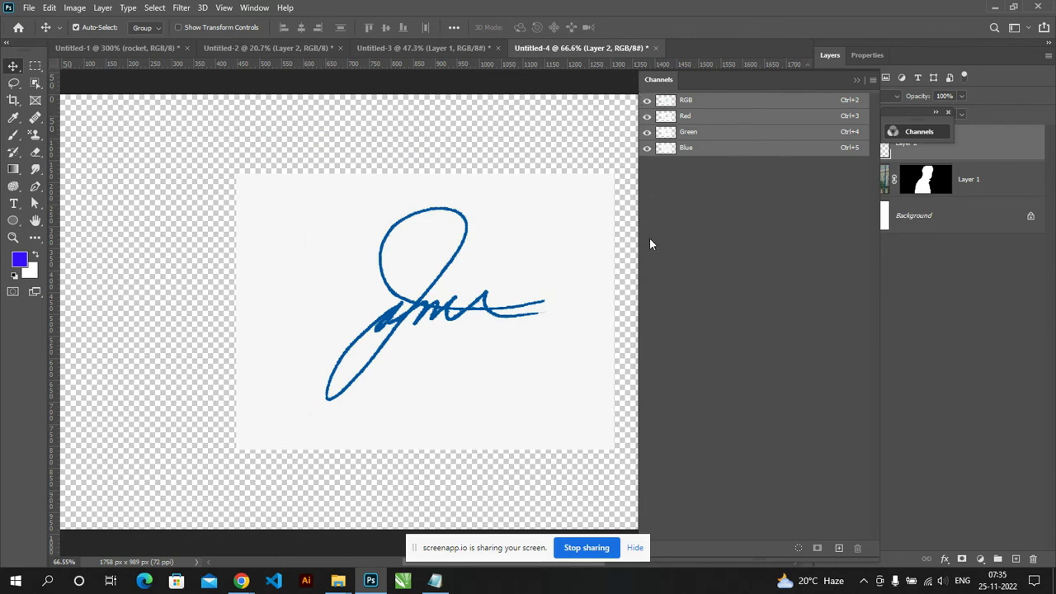
left_click(666, 118)
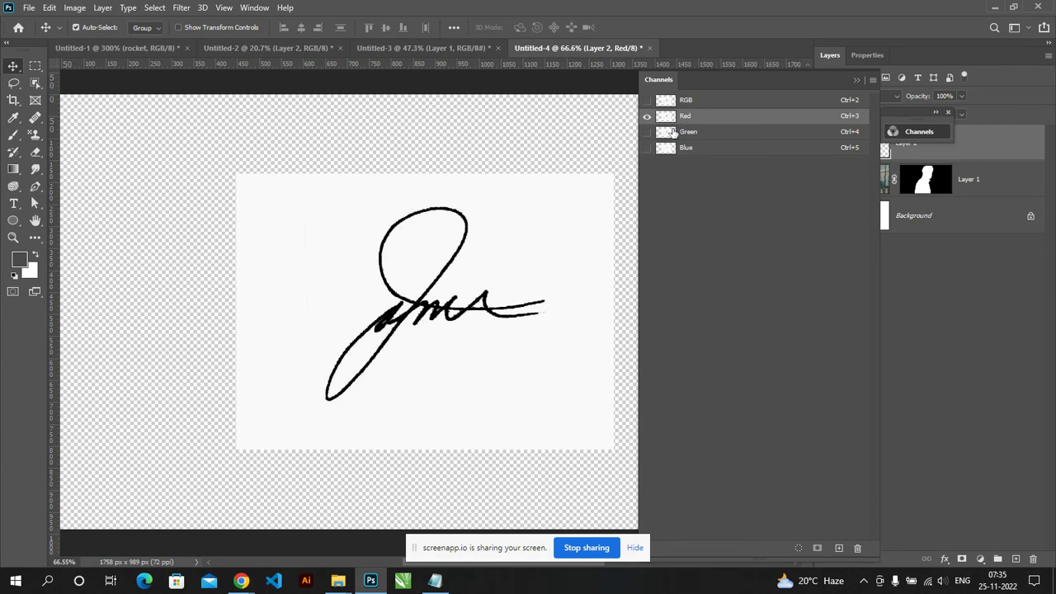
left_click(674, 133)
left_click(671, 149)
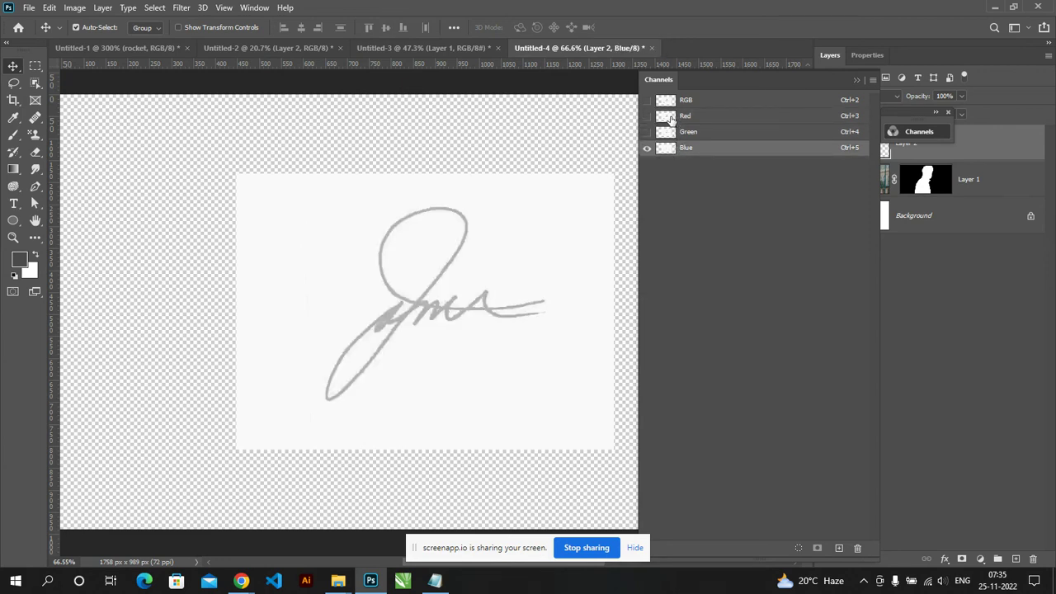
left_click(671, 120)
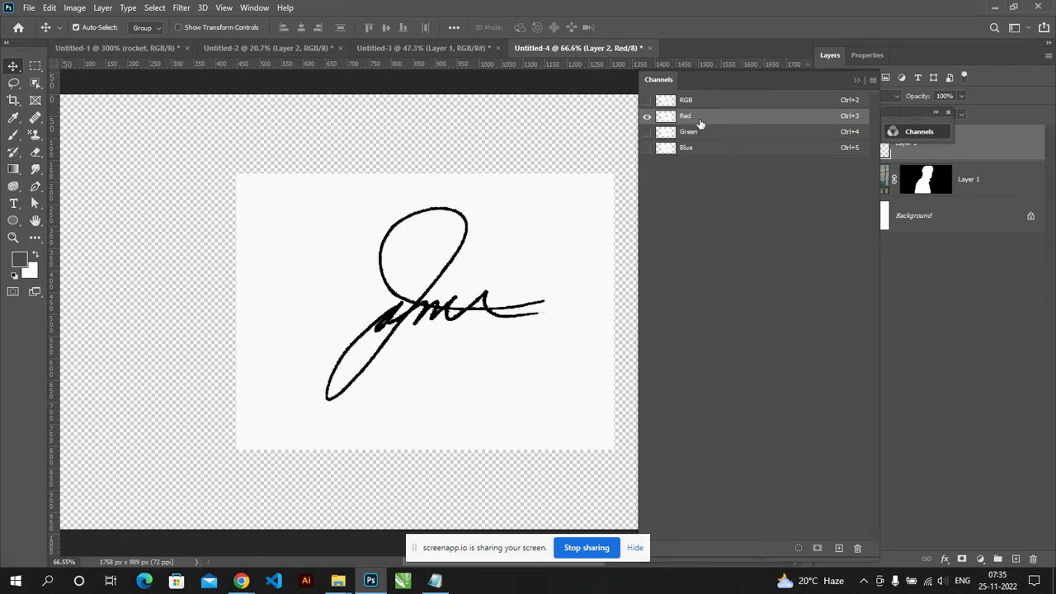
Step: Duplicate the Red channel as a new Red copy channel
left_click(839, 548)
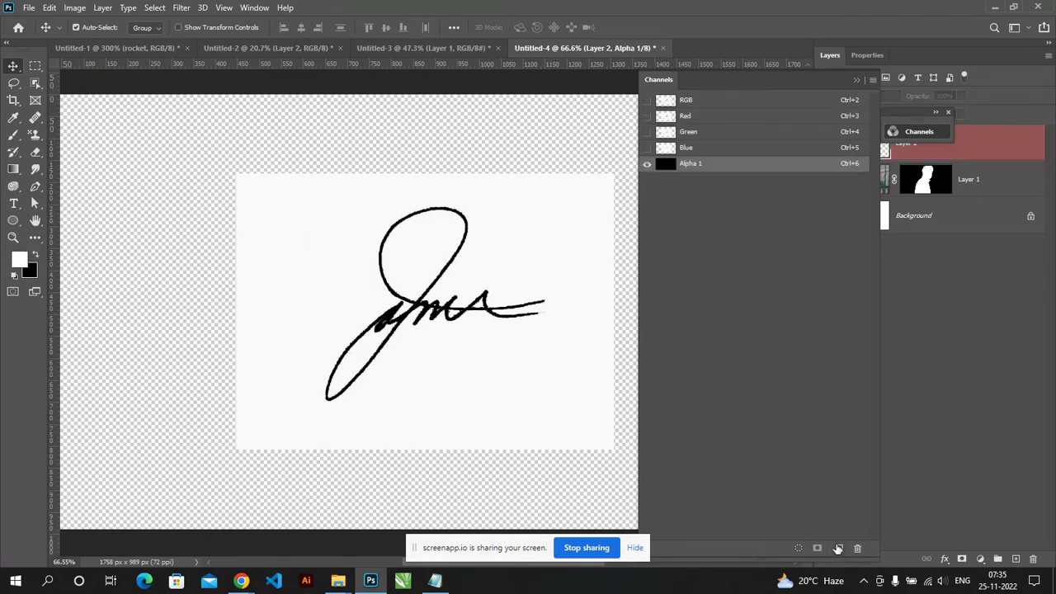
key("ctrl+z")
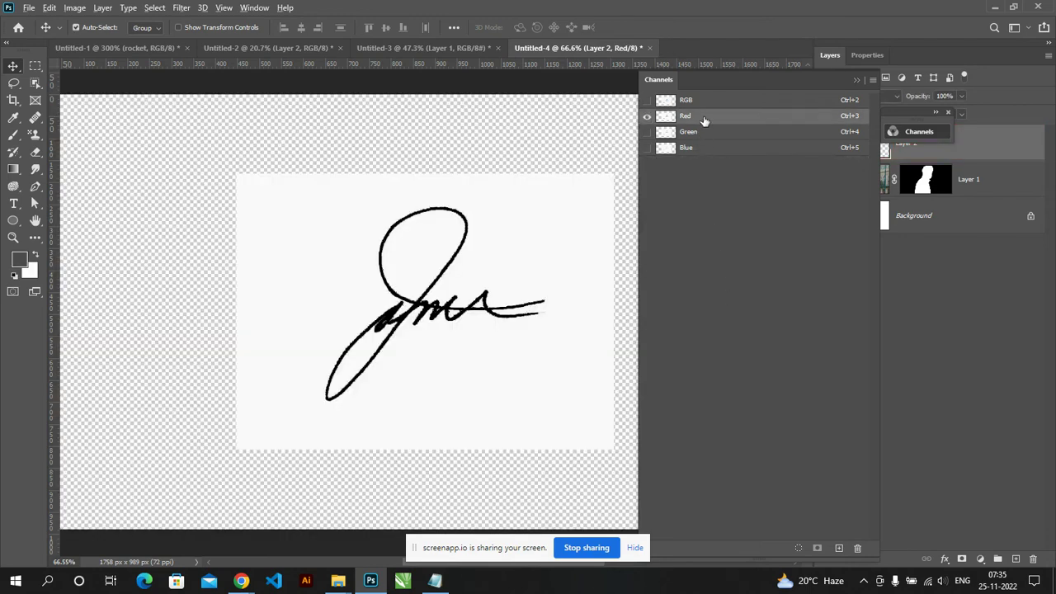
right_click(707, 120)
left_click(742, 123)
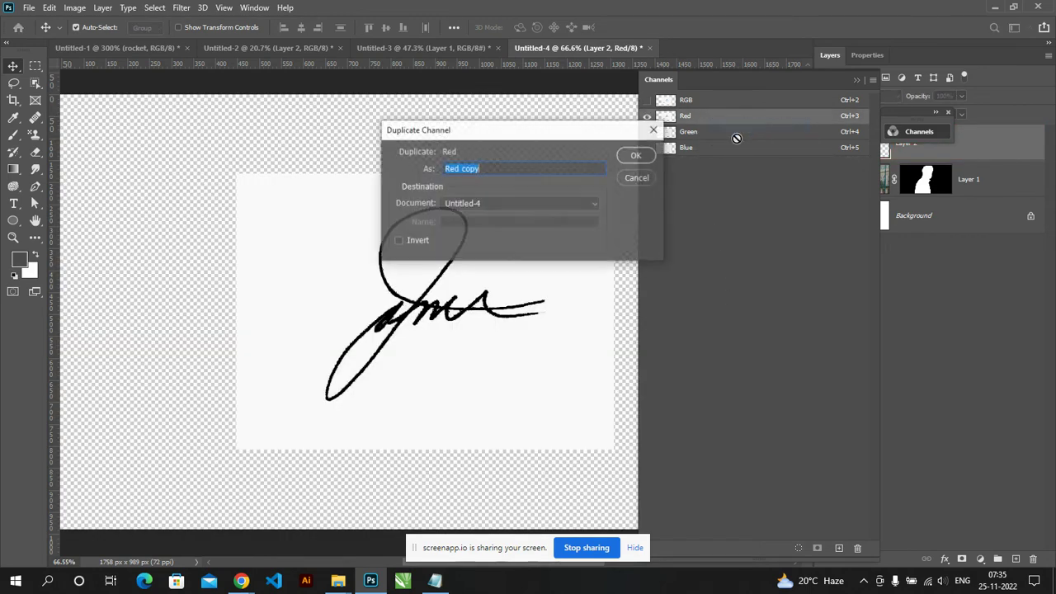
left_click(636, 156)
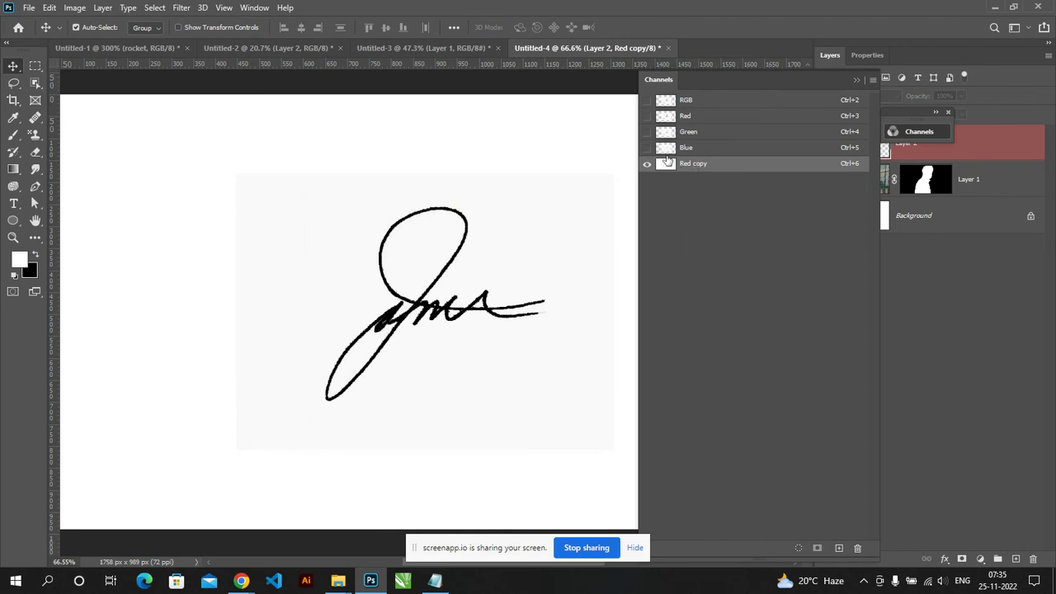
left_click_drag(677, 167, 703, 162)
Step: Apply Levels to Red copy with input 97/1.00/207 and output 22–255
key("ctrl+l")
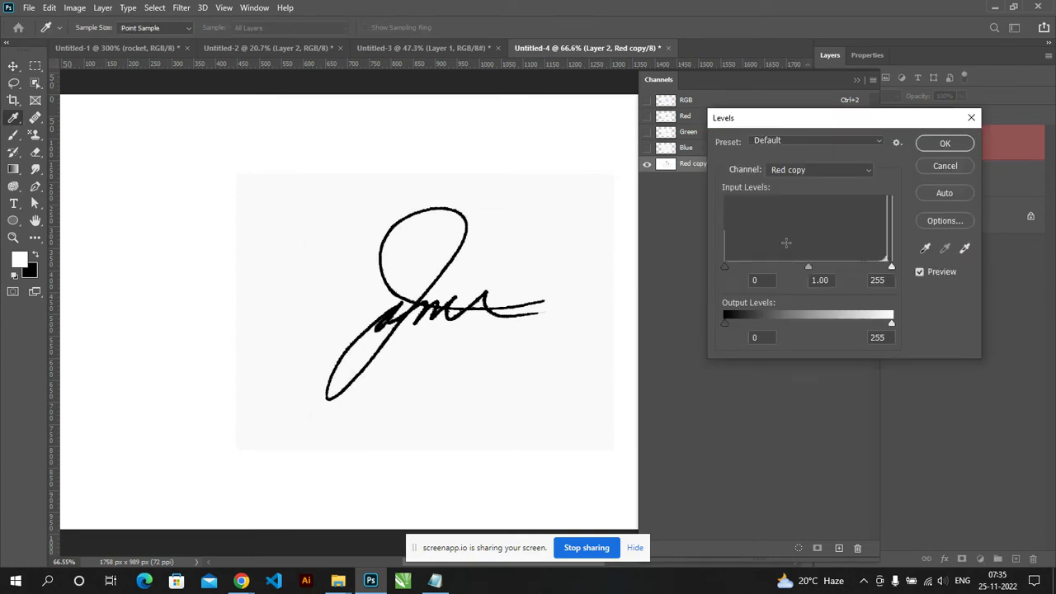
left_click_drag(725, 266, 788, 266)
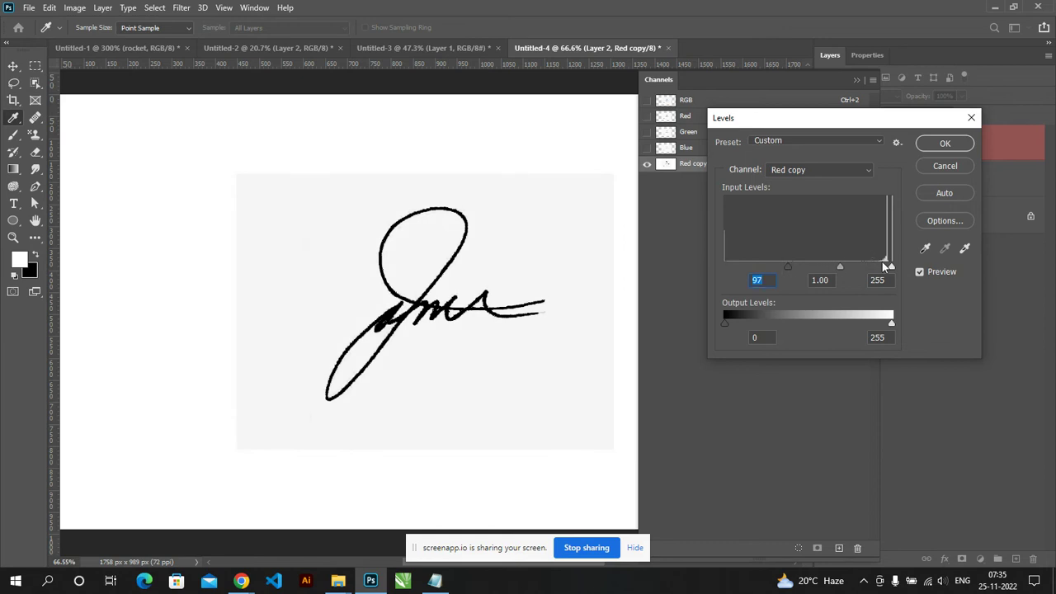
left_click_drag(891, 267, 860, 270)
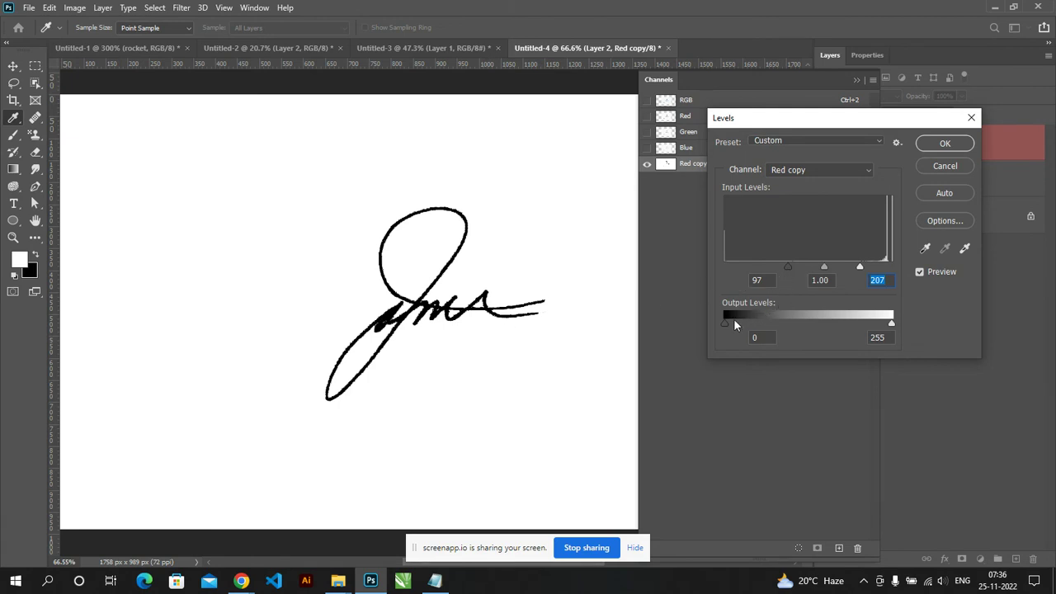
left_click_drag(729, 323, 740, 327)
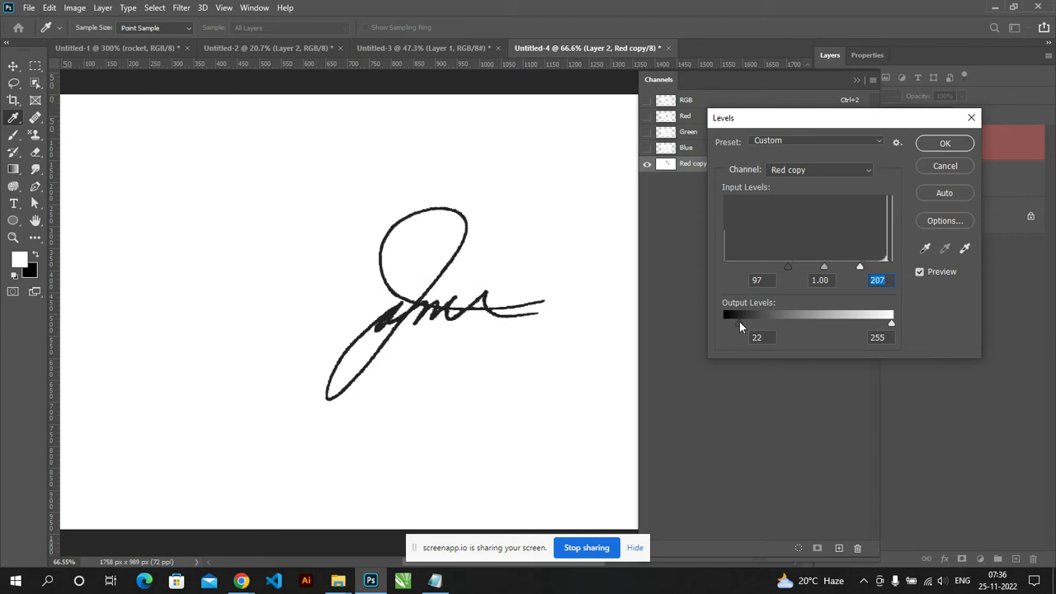
left_click(740, 321)
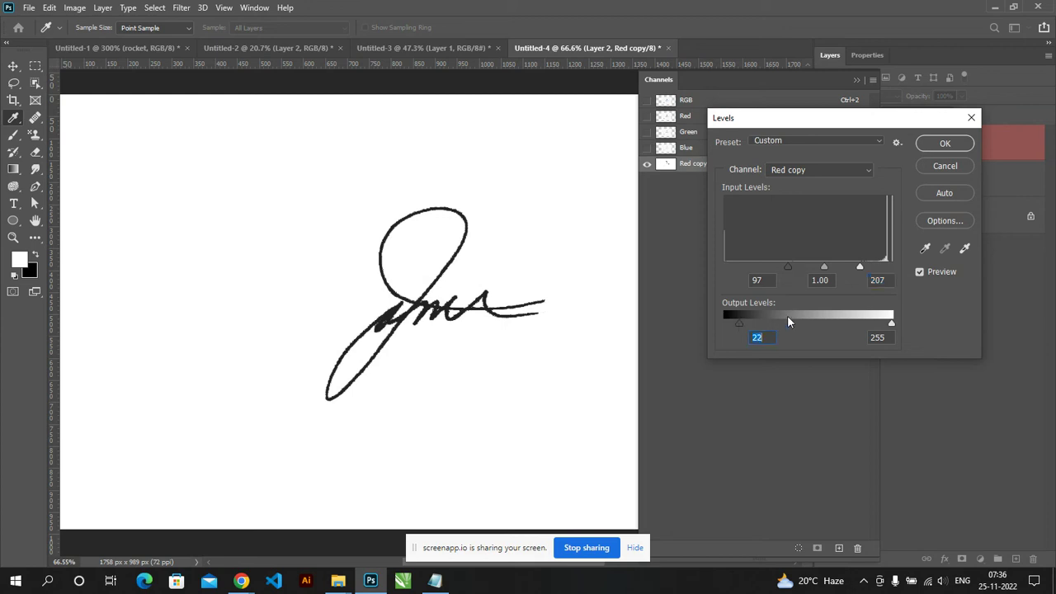
left_click(881, 325)
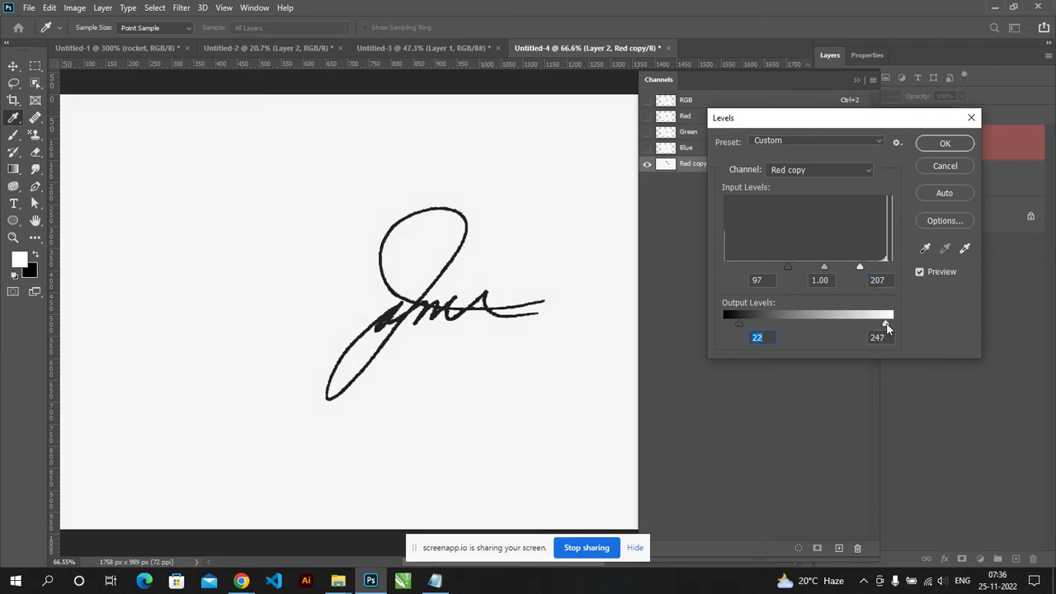
left_click(898, 323)
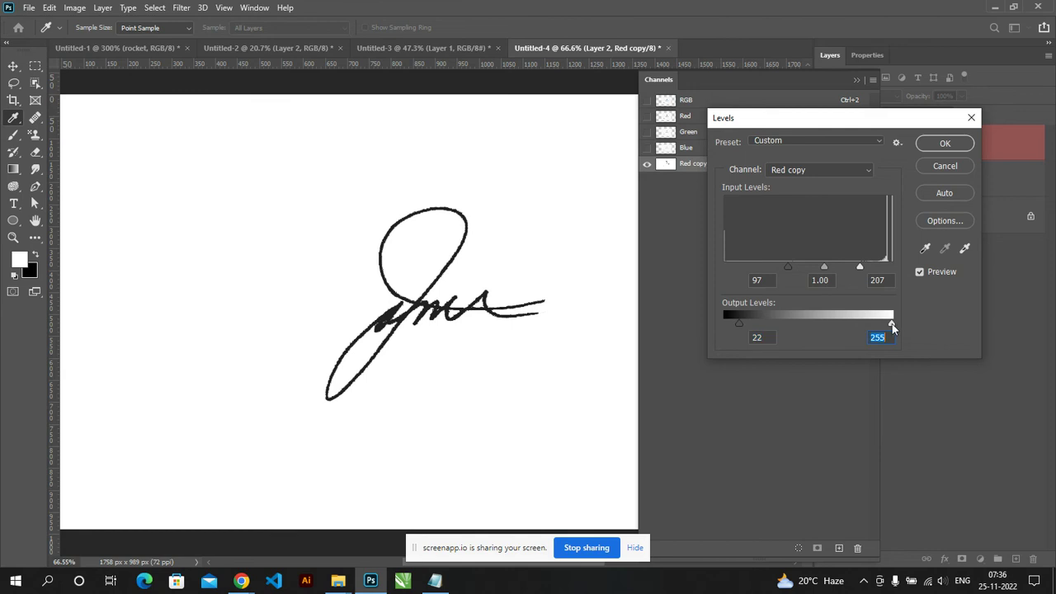
left_click(941, 145)
key("v")
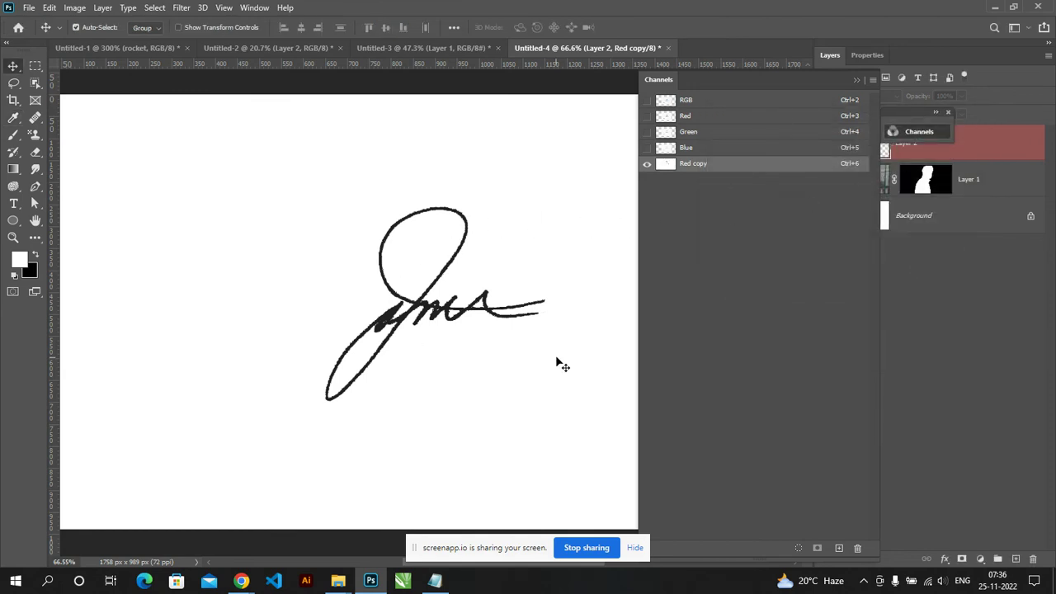
Step: Load Red copy as a selection and turn it into Layer 2's layer mask
left_click(798, 548)
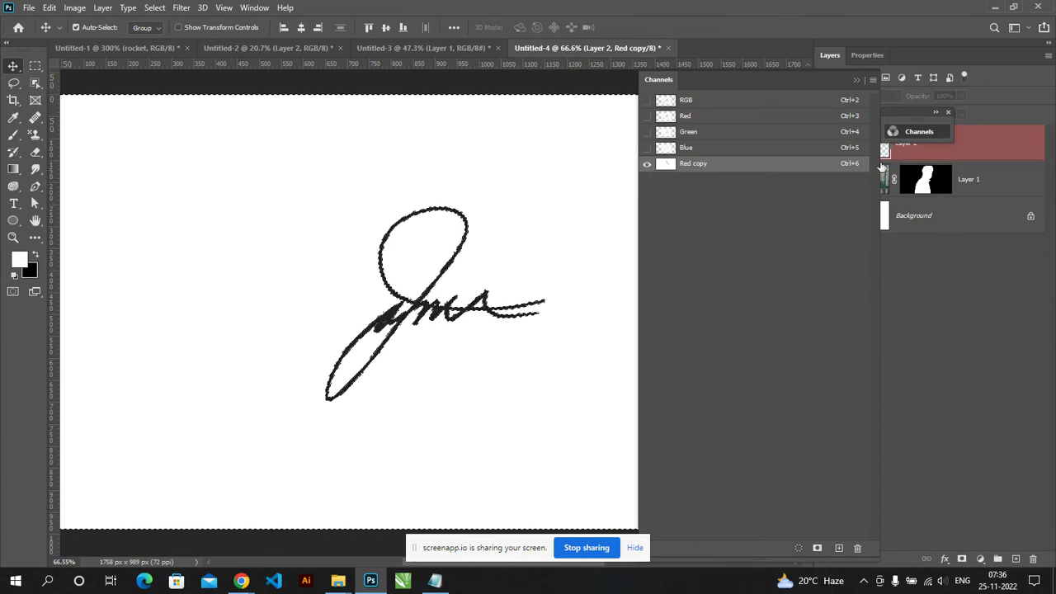
left_click(854, 79)
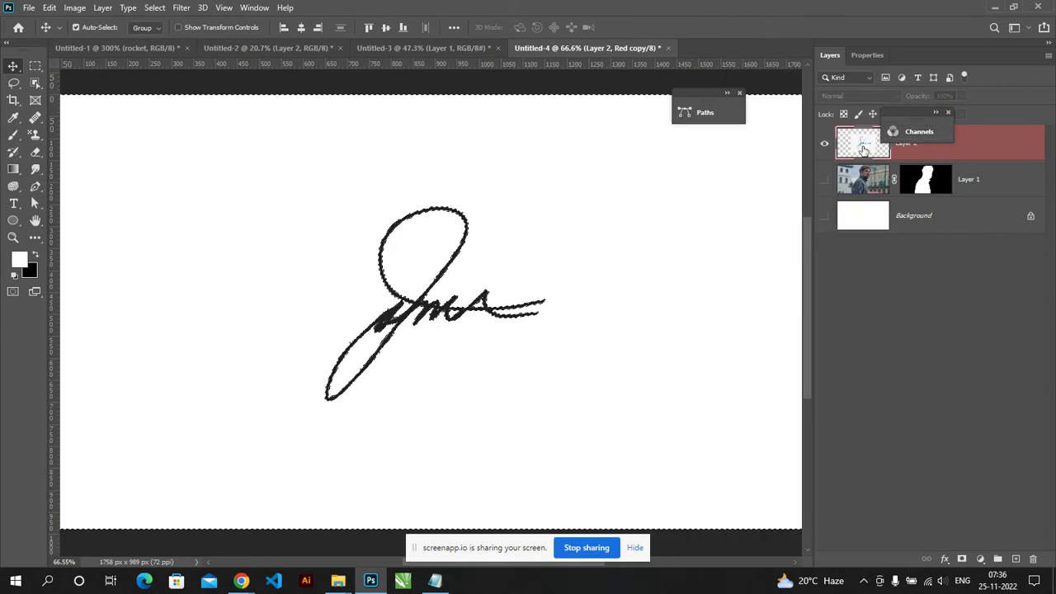
left_click(962, 560)
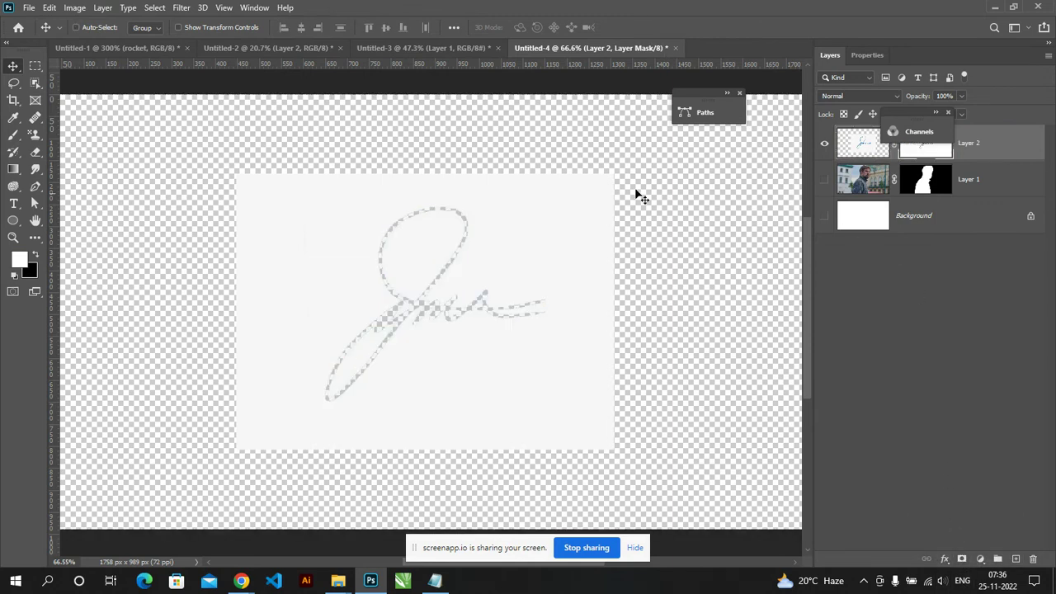
key("ctrl+z")
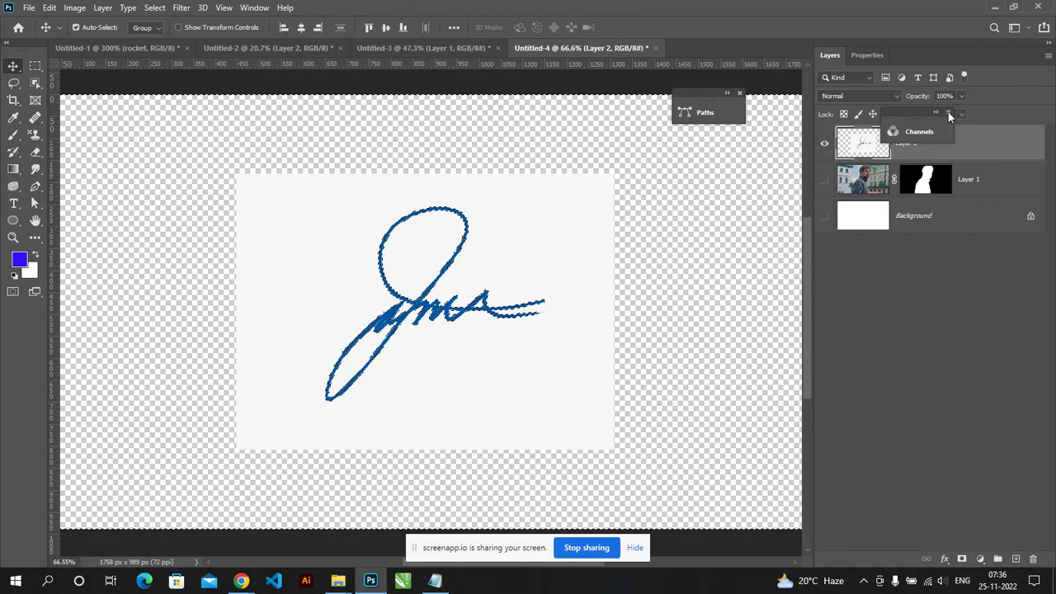
left_click(962, 560)
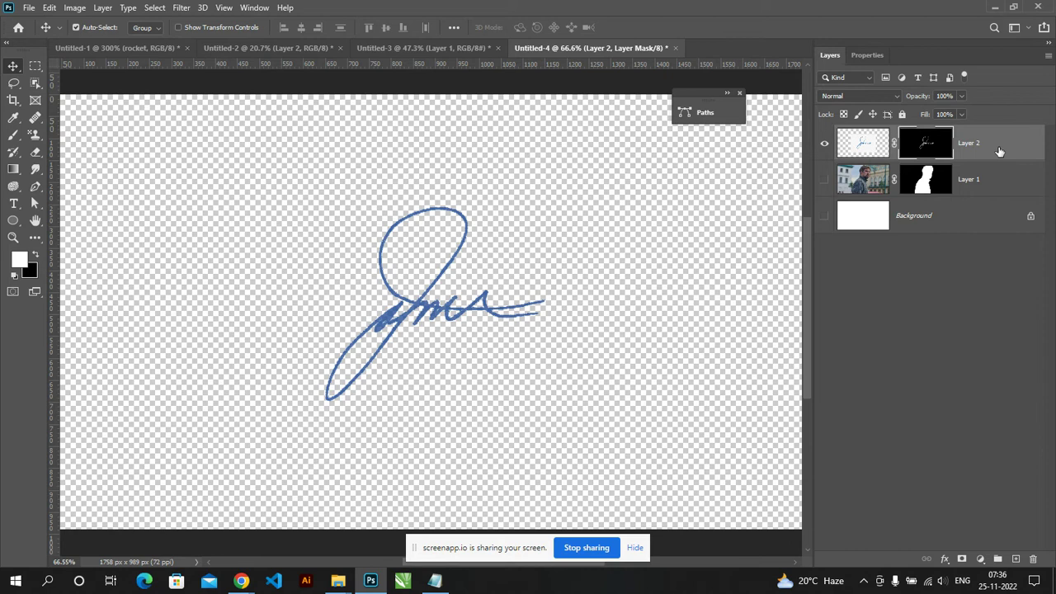
left_click(922, 147, "ctrl")
left_click(981, 560)
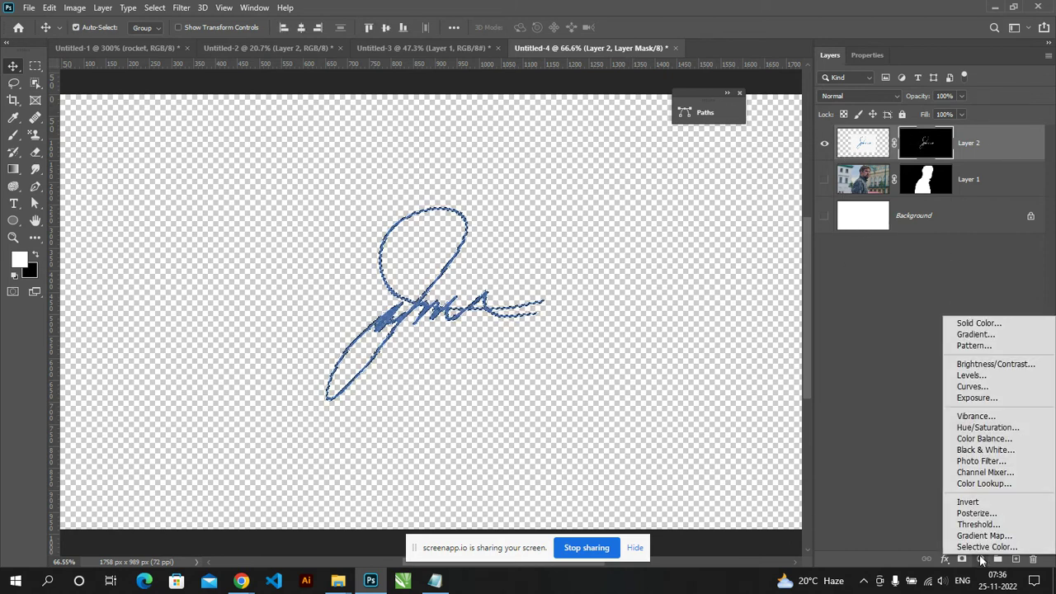
Step: Add a Solid Color fill layer in bright red over the masked signature
left_click(979, 324)
left_click(854, 274)
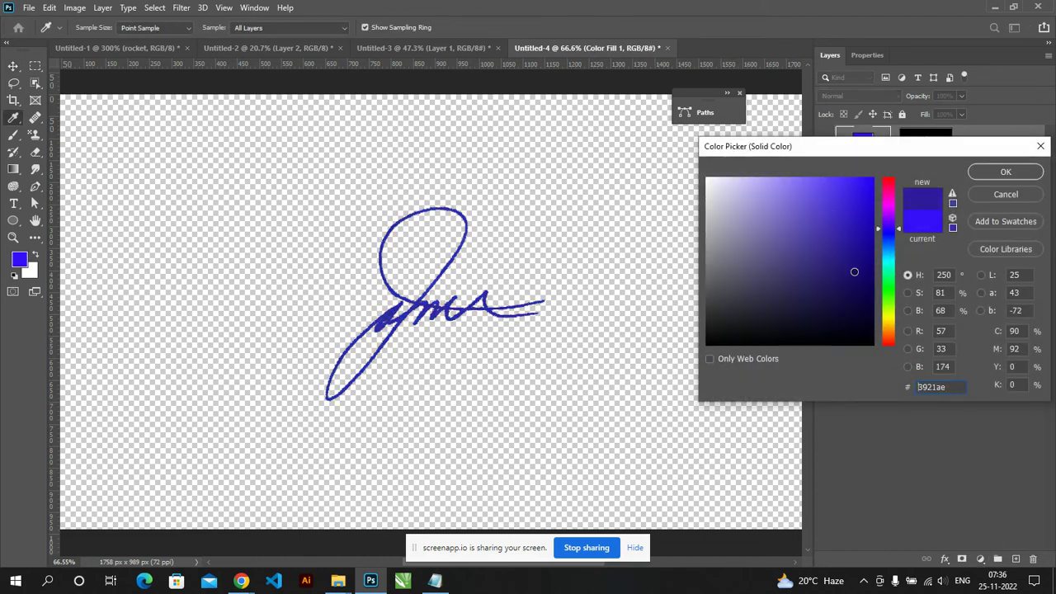
left_click_drag(899, 276, 890, 245)
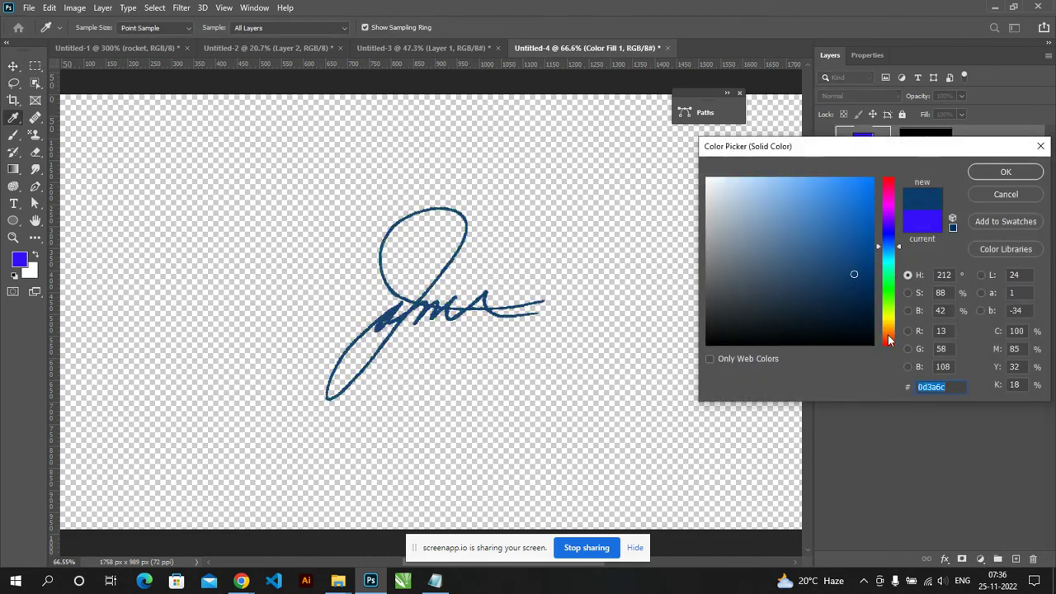
left_click_drag(890, 330, 889, 280)
mouse_move(854, 234)
left_mouse_down()
mouse_move(858, 180)
mouse_move(855, 336)
mouse_move(836, 333)
mouse_move(853, 247)
mouse_move(841, 280)
left_mouse_up()
left_click(889, 188)
left_click_drag(888, 183, 889, 178)
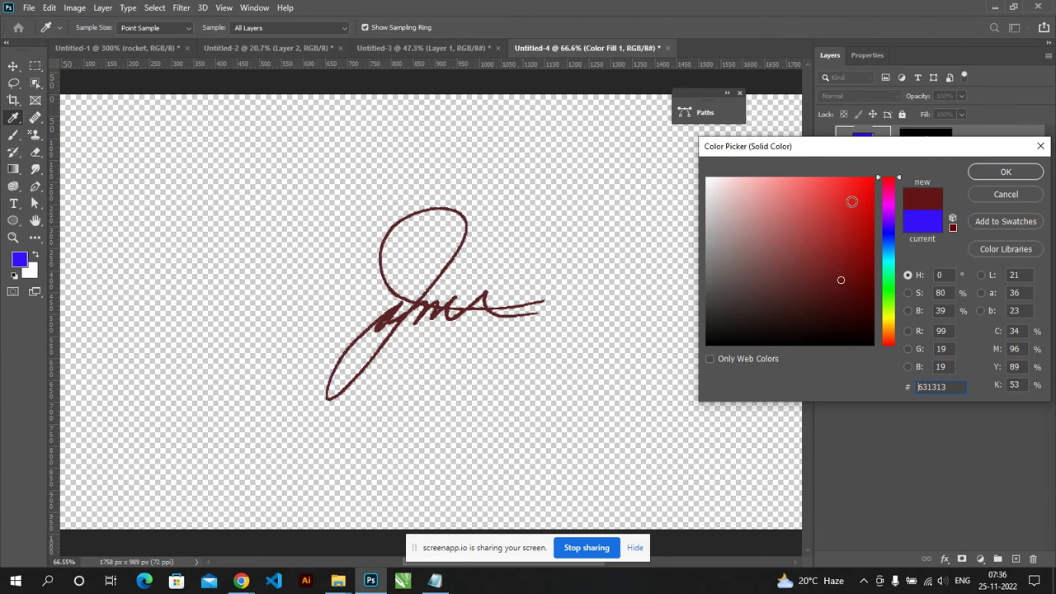
left_click(853, 178)
left_click(1005, 172)
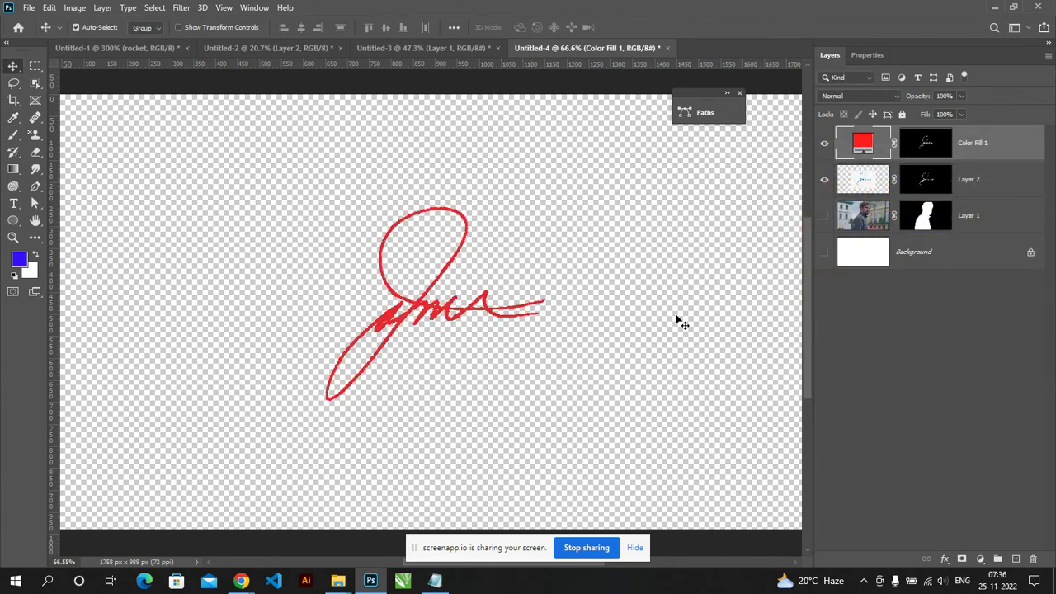
left_click(13, 66)
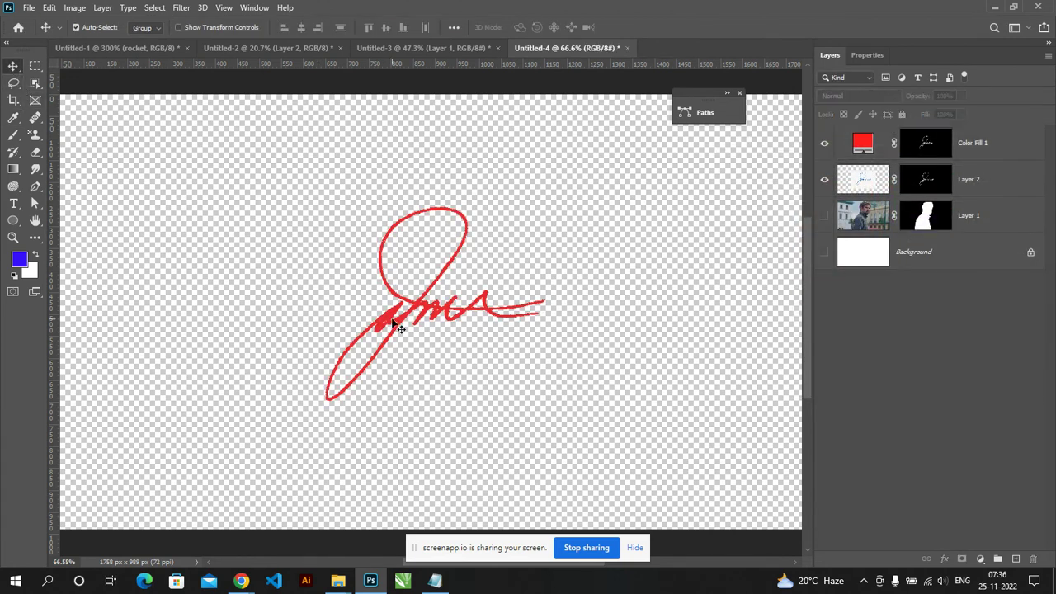
Step: Merge Color Fill 1 and Layer 2 into a single red signature layer
left_click_drag(324, 302, 474, 273)
left_click(848, 146)
left_click(873, 192, "shift")
key("ctrl+e")
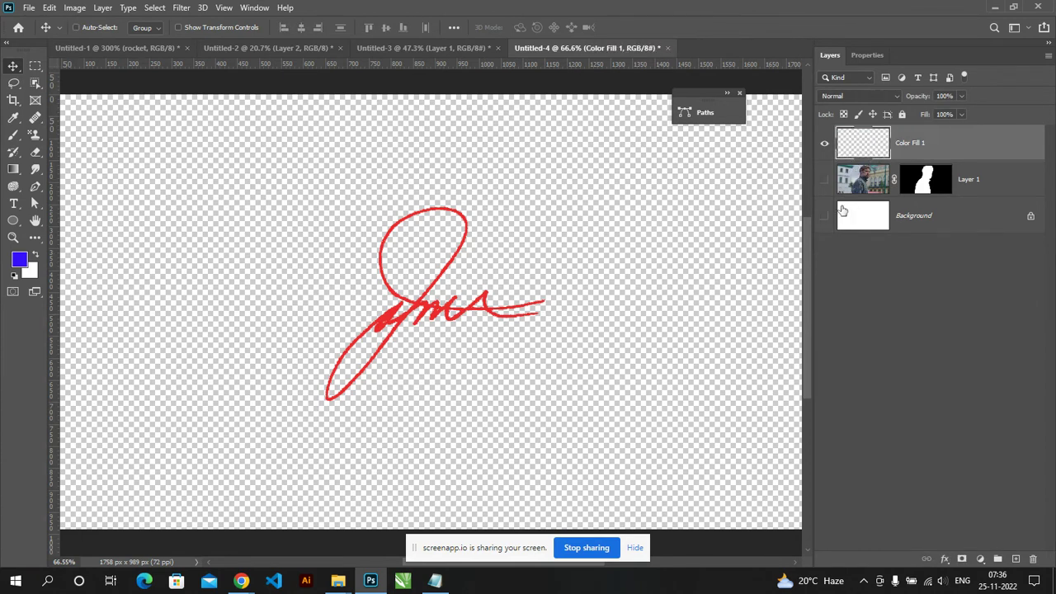
Step: Reposition the red signature on the canvas with drags and Shift-arrow nudges
left_click_drag(495, 302, 565, 241)
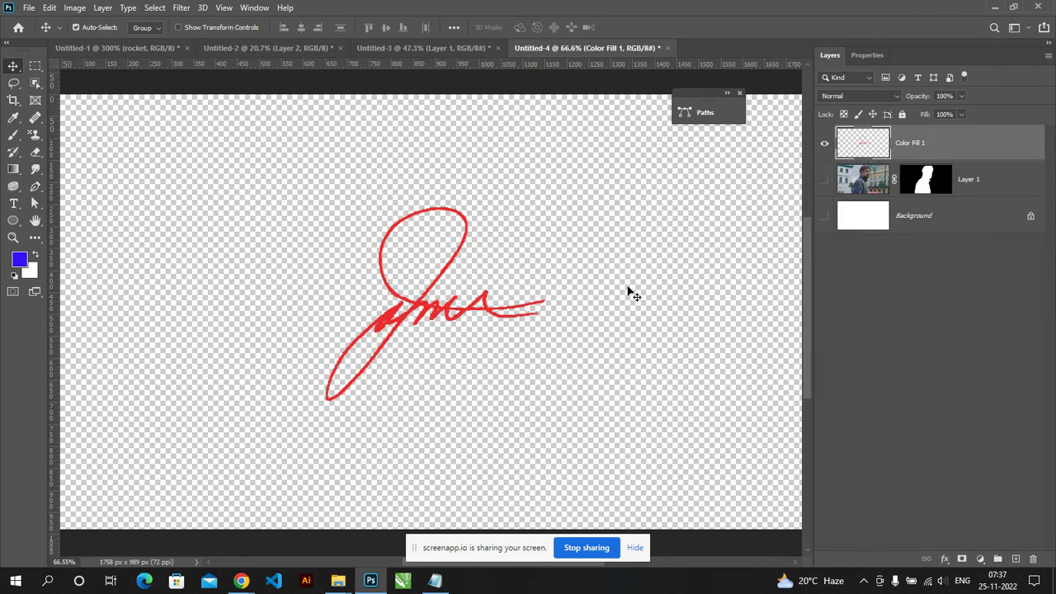
key("shift+Right")
key("shift+Right")
key("shift+Right")
key("shift+Right")
key("shift+Right")
key("shift+Right")
key("shift+Right")
key("shift+Right")
key("shift+Down")
key("shift+Down")
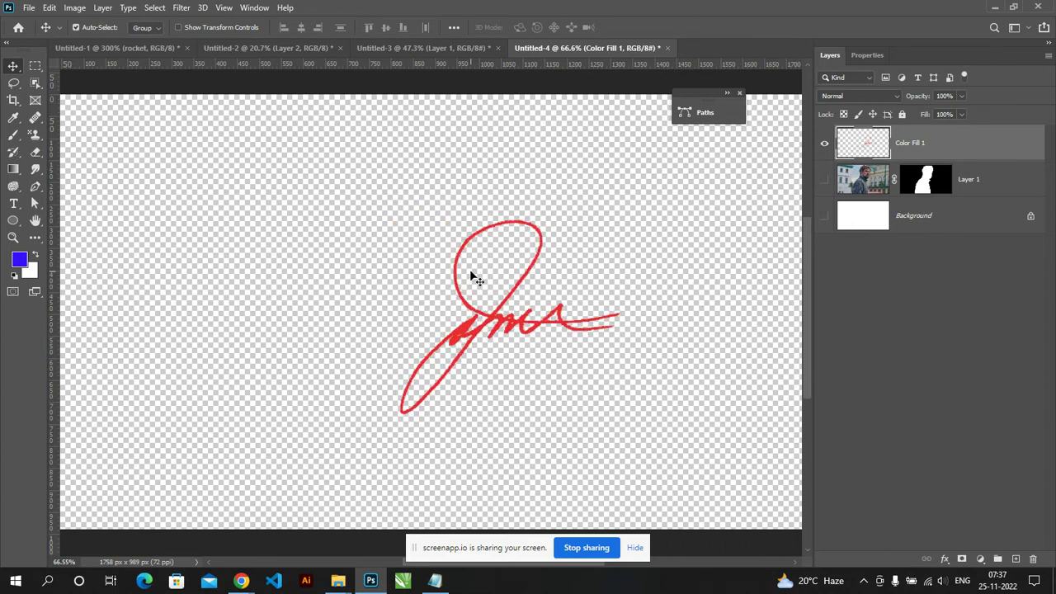
key("shift+Down")
key("shift+Down")
key("shift+Down")
key("shift+Down")
key("shift+Down")
key("shift+Down")
key("ctrl+minus")
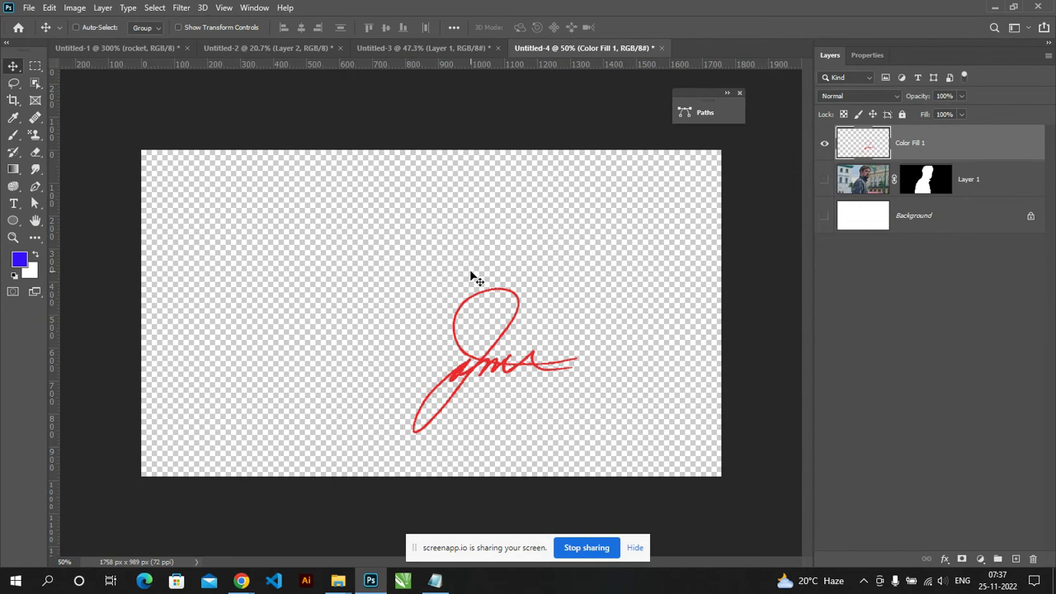
key("ctrl+plus")
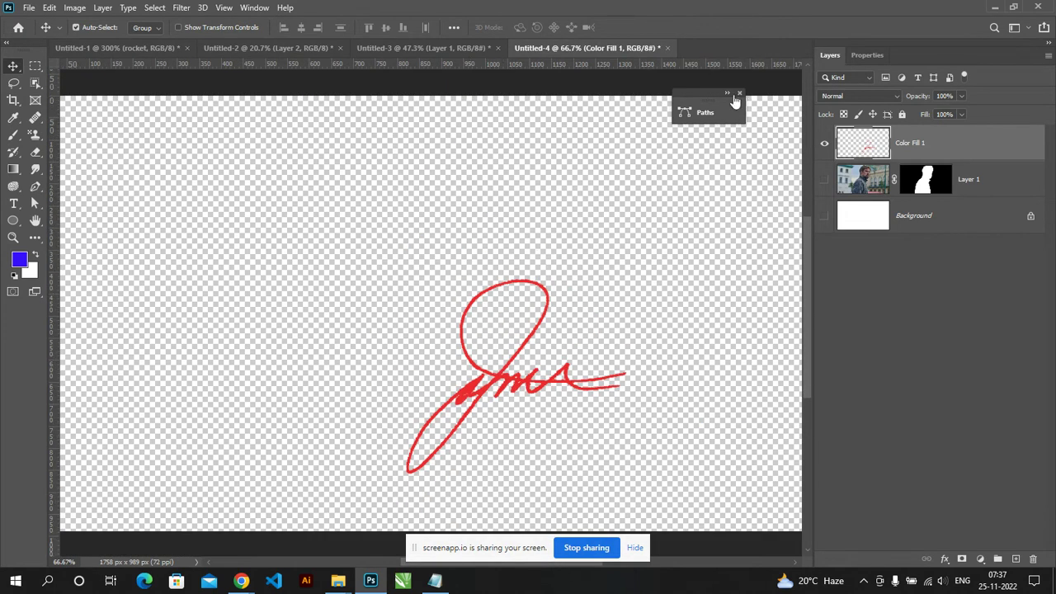
mouse_move(521, 397)
left_mouse_down()
mouse_move(549, 275)
mouse_move(445, 333)
left_mouse_up()
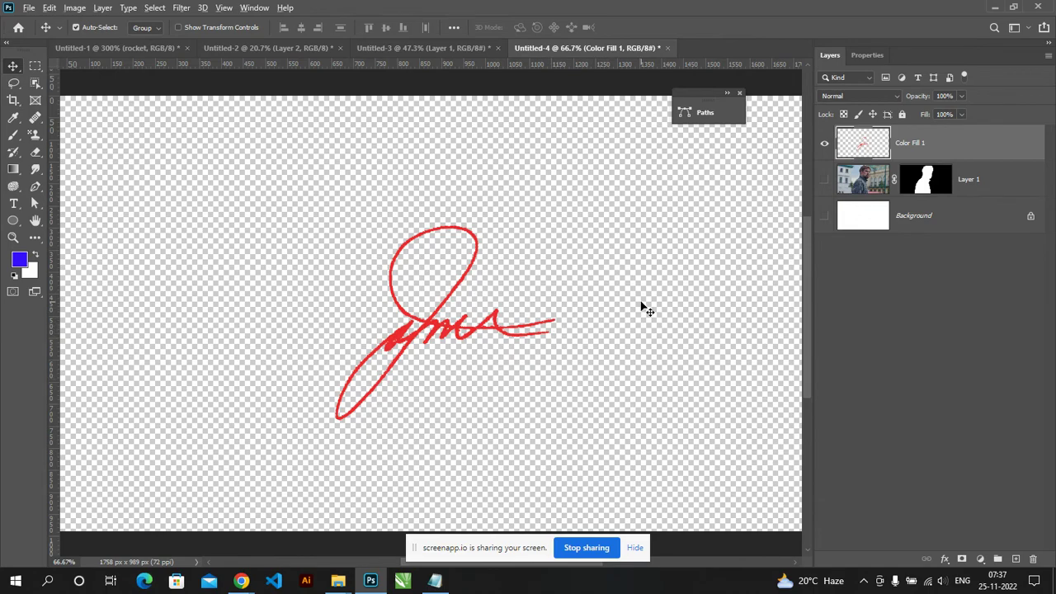
key("alt+Tab")
Step: Search images for 'tree', open the hardwood tree photo full size and copy it
left_click(476, 73)
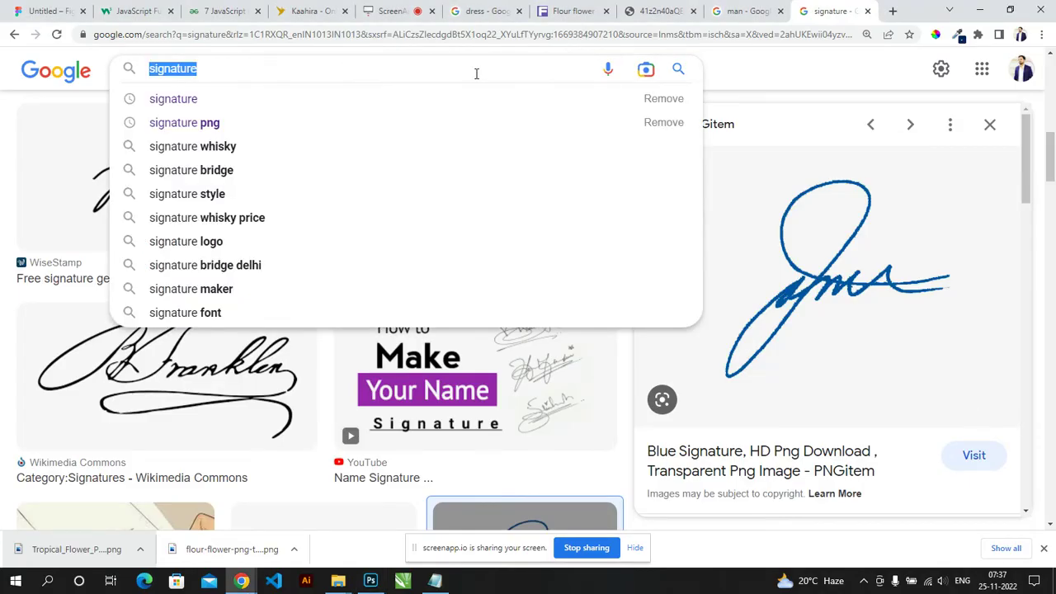
type("tree")
key("Return")
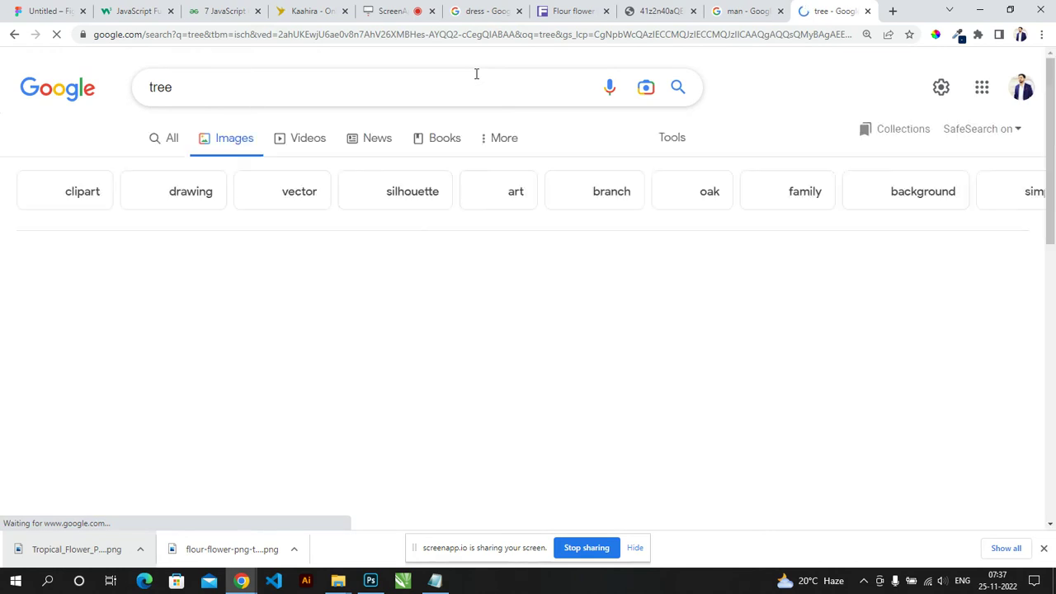
left_click(696, 337)
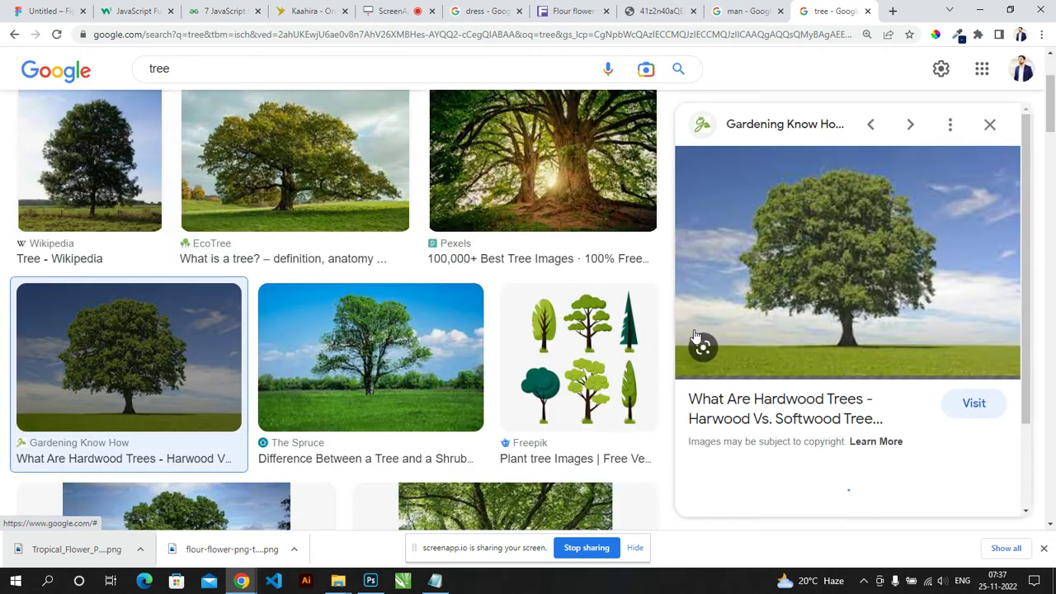
right_click(830, 269)
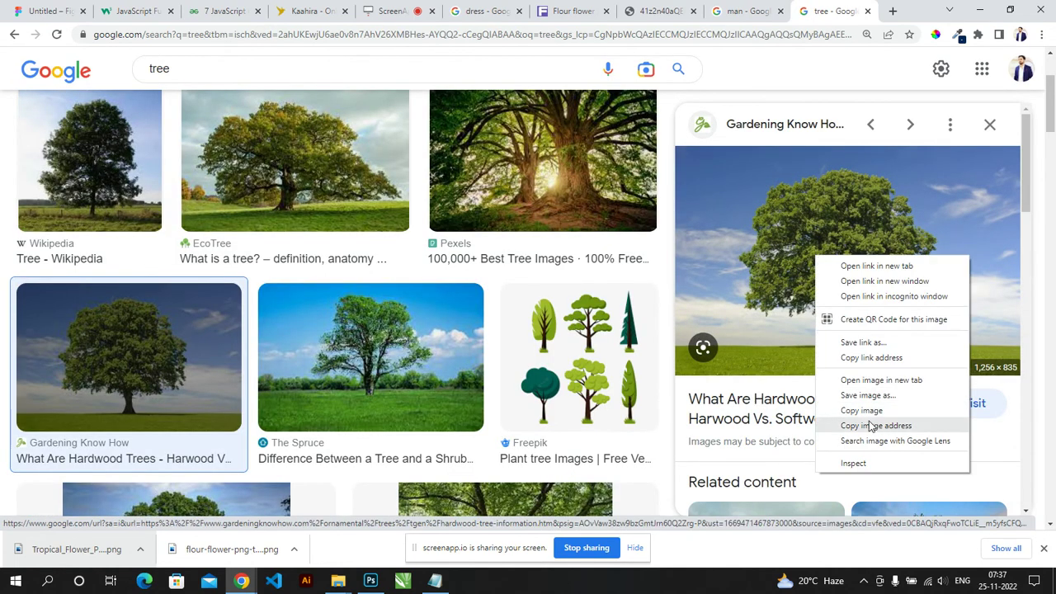
left_click(880, 381)
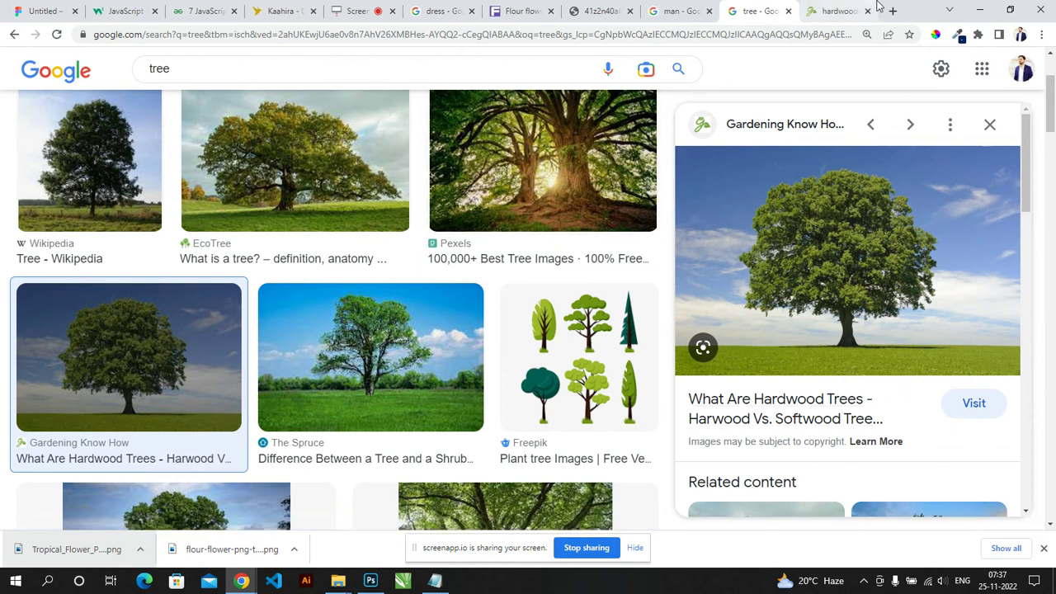
left_click(838, 13)
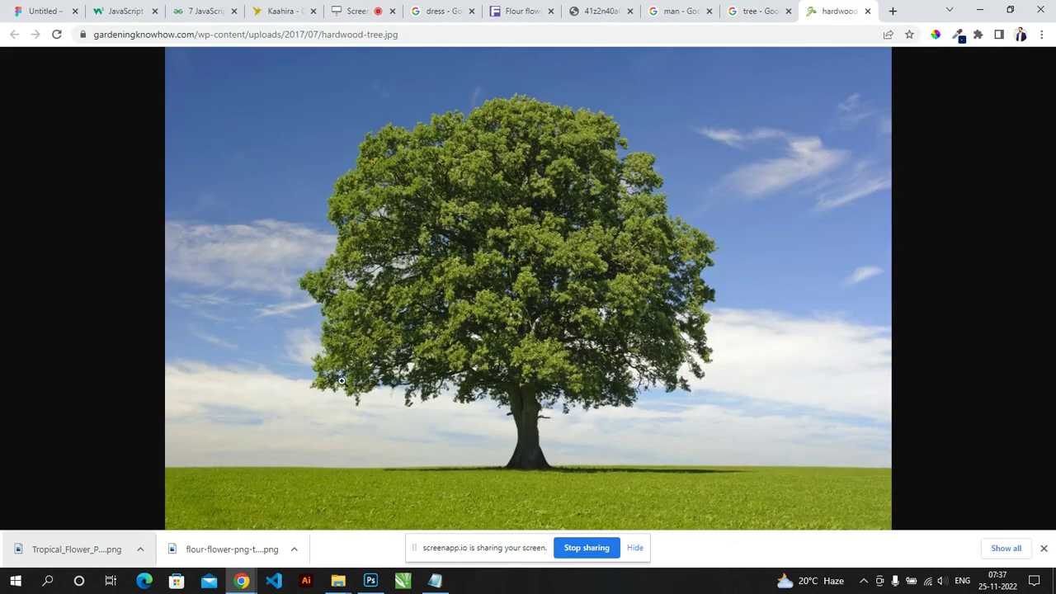
right_click(434, 352)
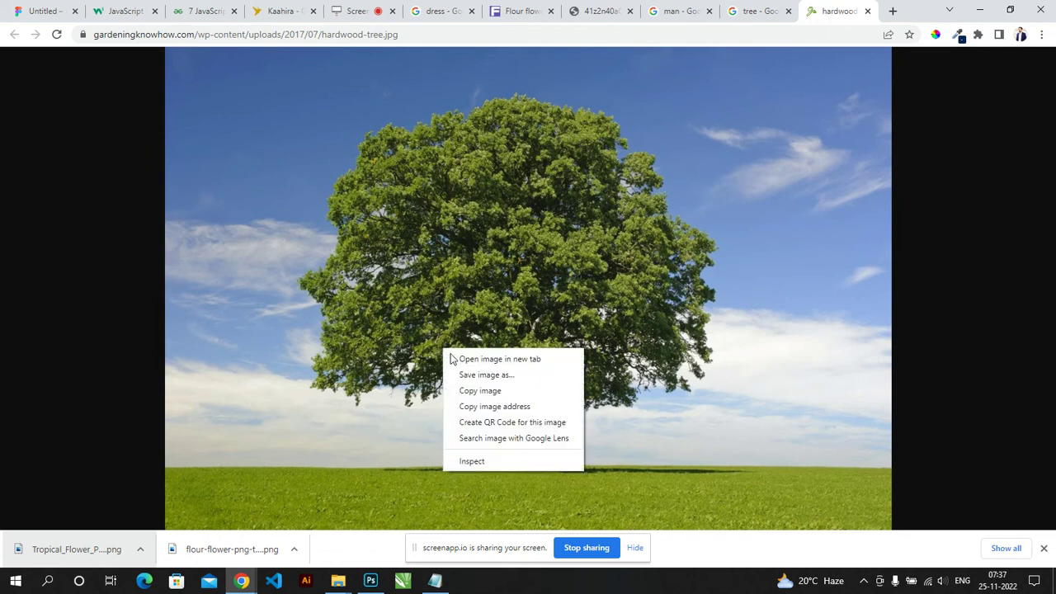
left_click(474, 391)
key("alt+Tab")
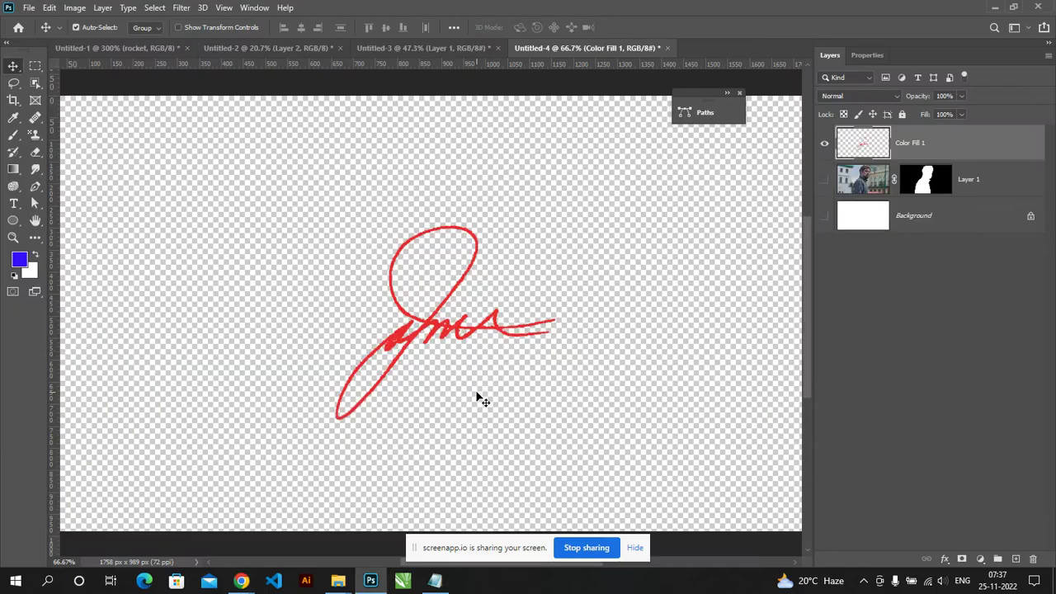
Step: Paste the tree photo into a new 1256 x 835 document
key("ctrl+n")
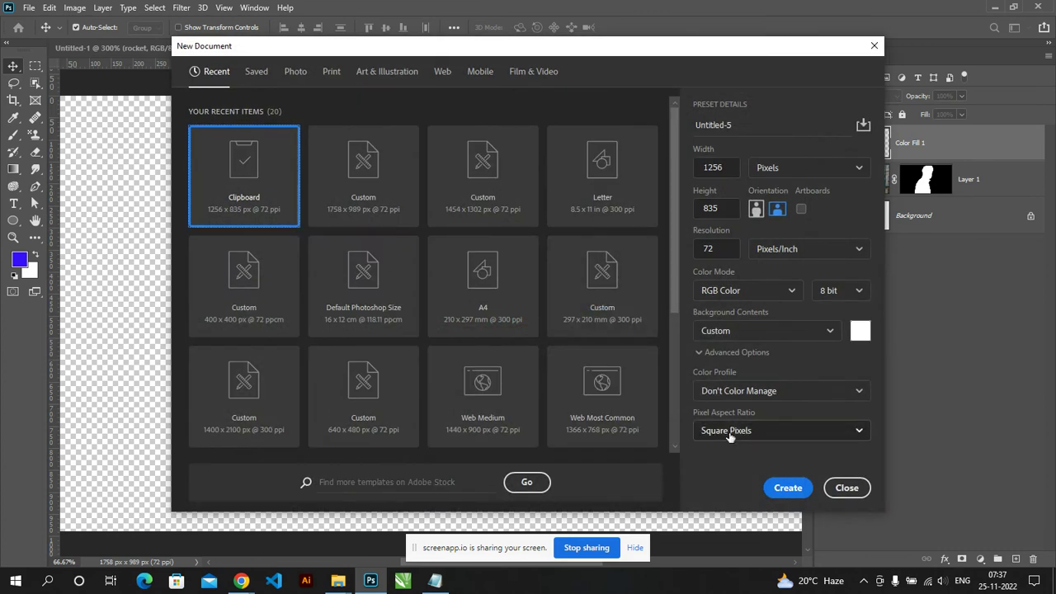
left_click(788, 489)
key("ctrl+v")
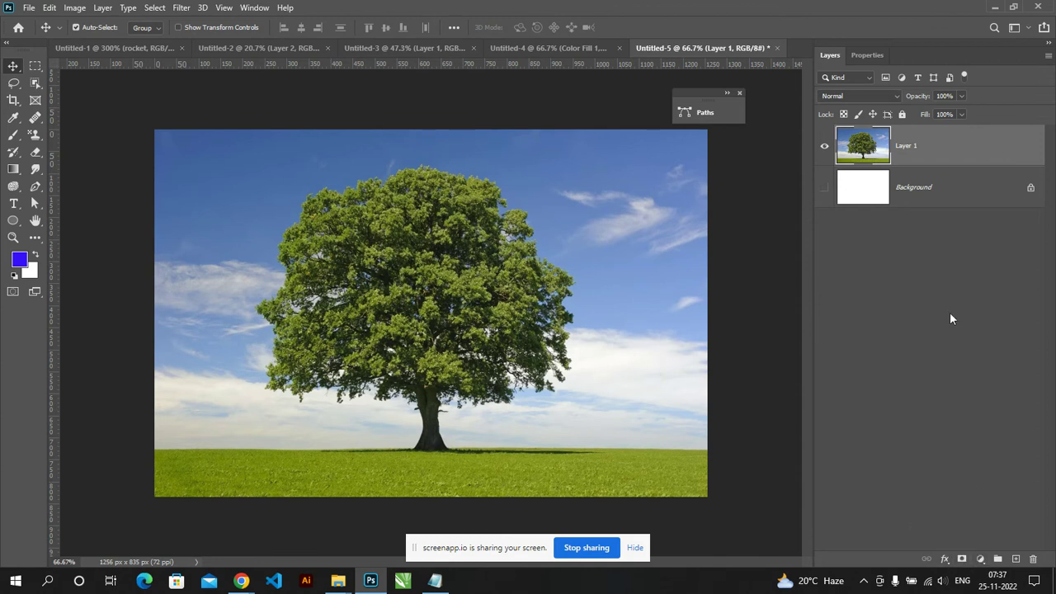
Step: Compare the colour channels, then duplicate Blue as a Blue copy channel shown alone
left_click(252, 8)
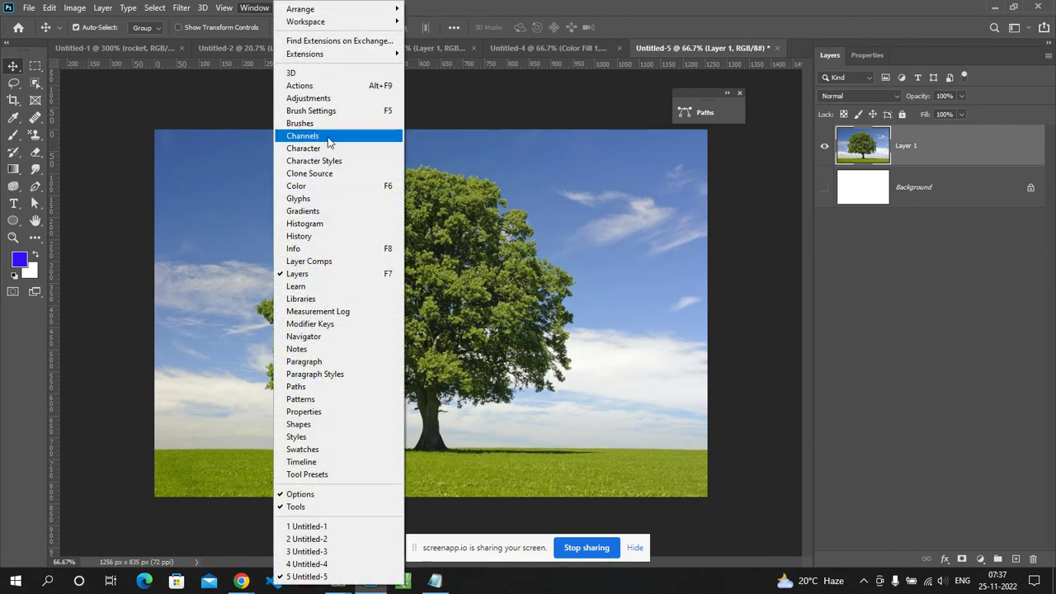
left_click(326, 136)
left_click(694, 163)
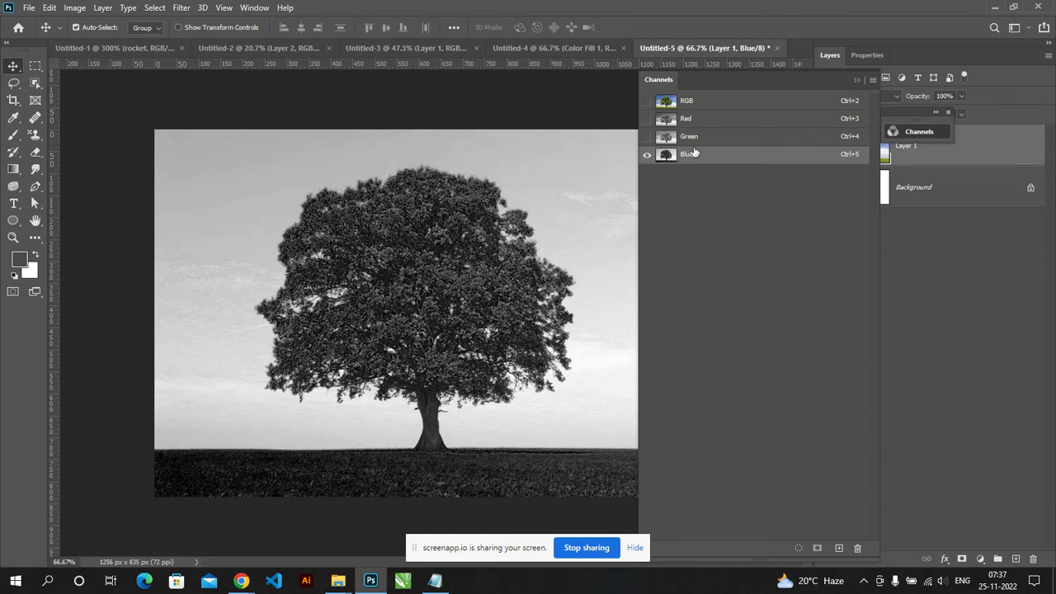
left_click(694, 137)
left_click(695, 120)
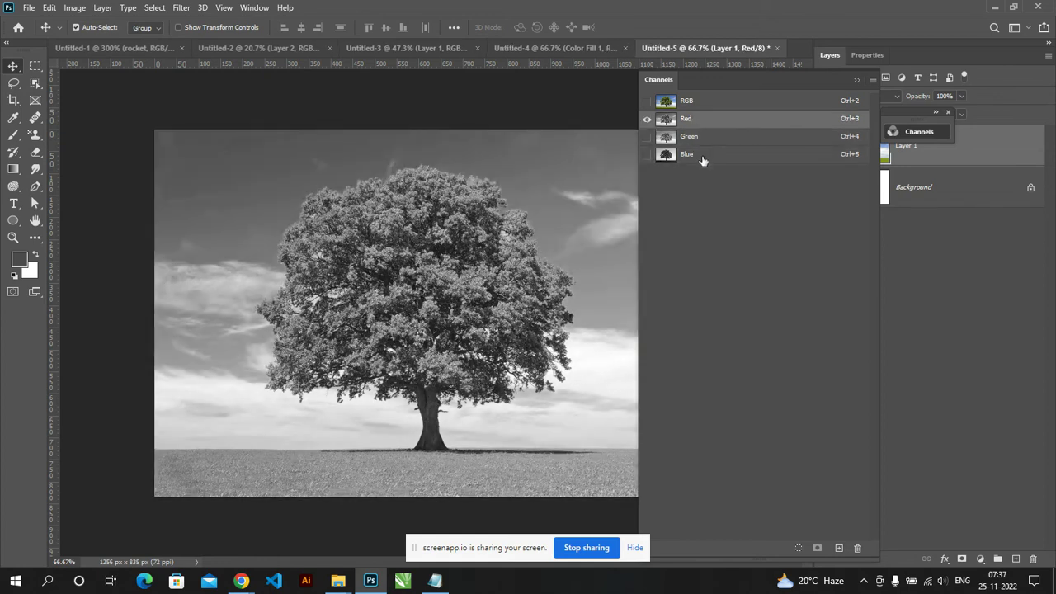
left_click(702, 160)
right_click(711, 159)
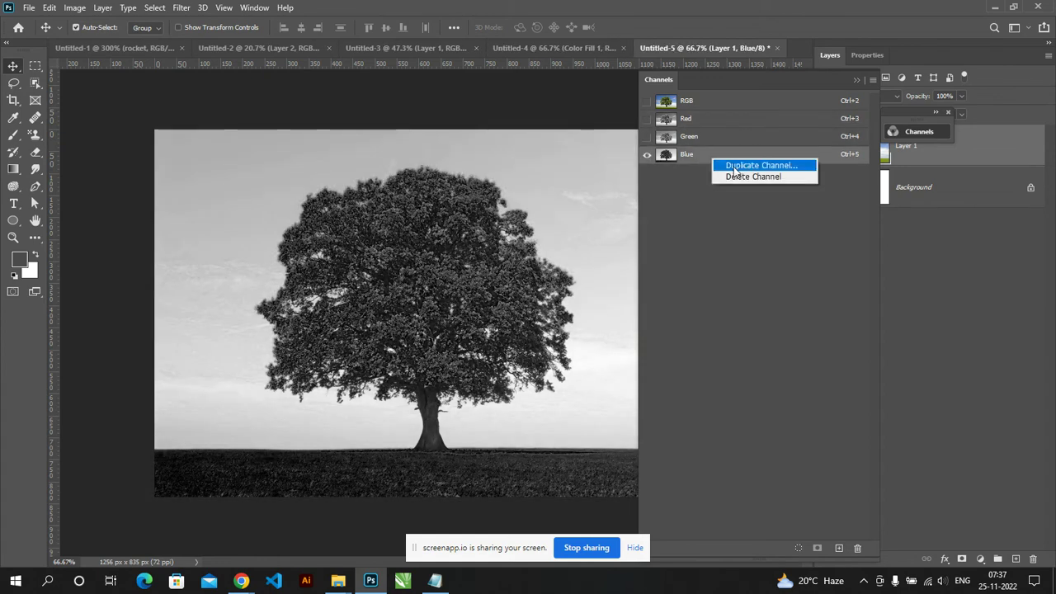
left_click(736, 167)
left_click(637, 156)
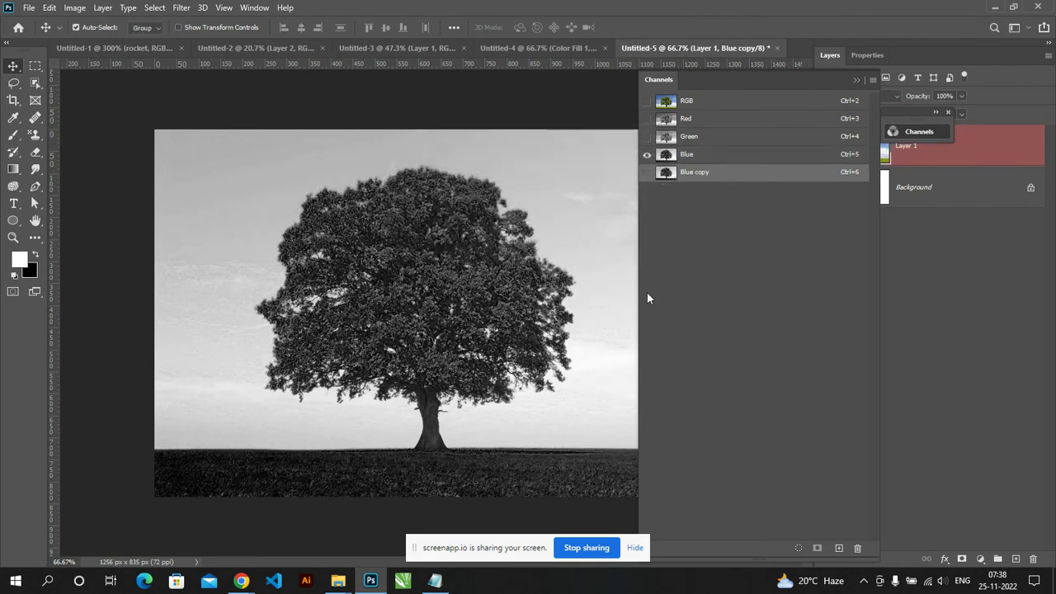
left_click(648, 172)
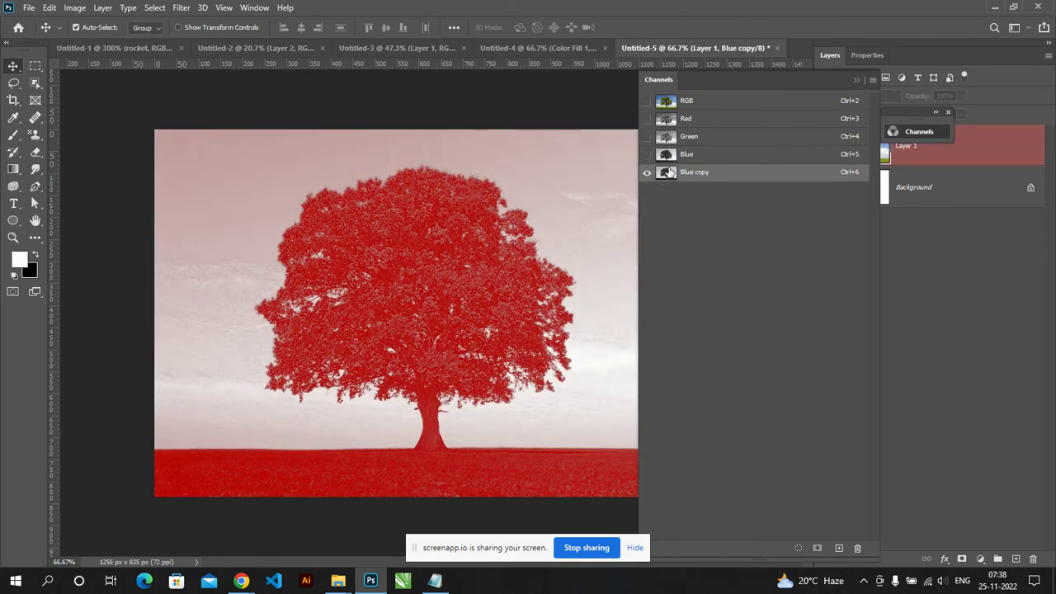
left_click(646, 155)
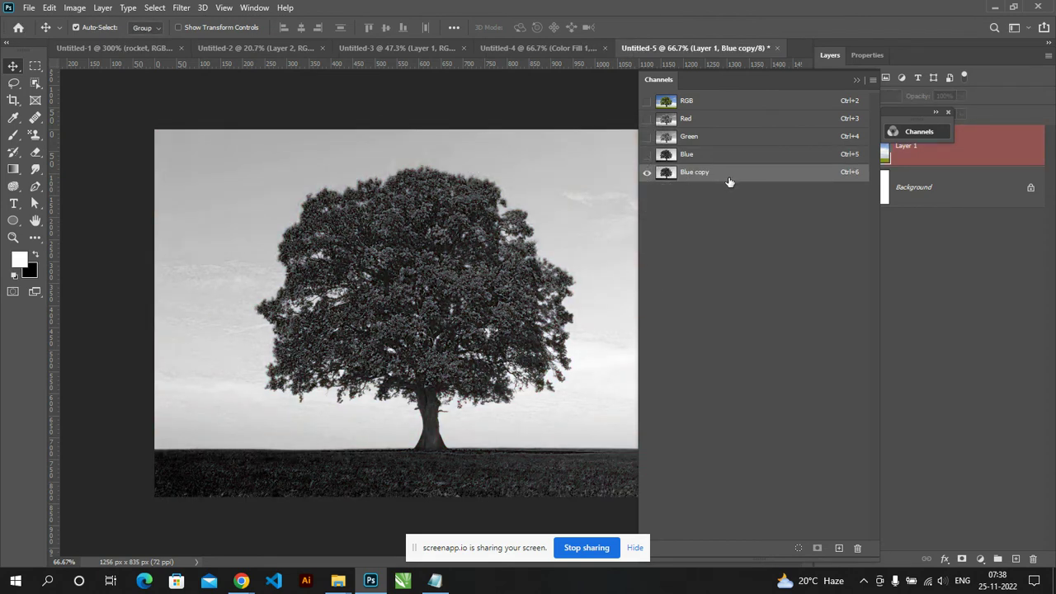
key("ctrl+l")
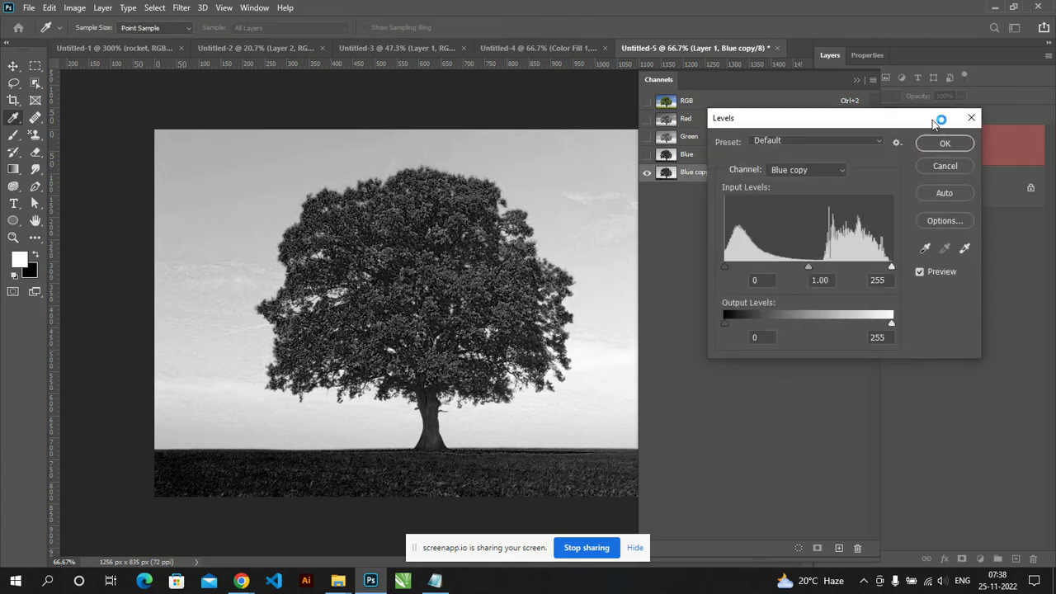
Step: Apply Levels to Blue copy with input levels 94 and 141 for stark black and white
left_click_drag(726, 267, 783, 272)
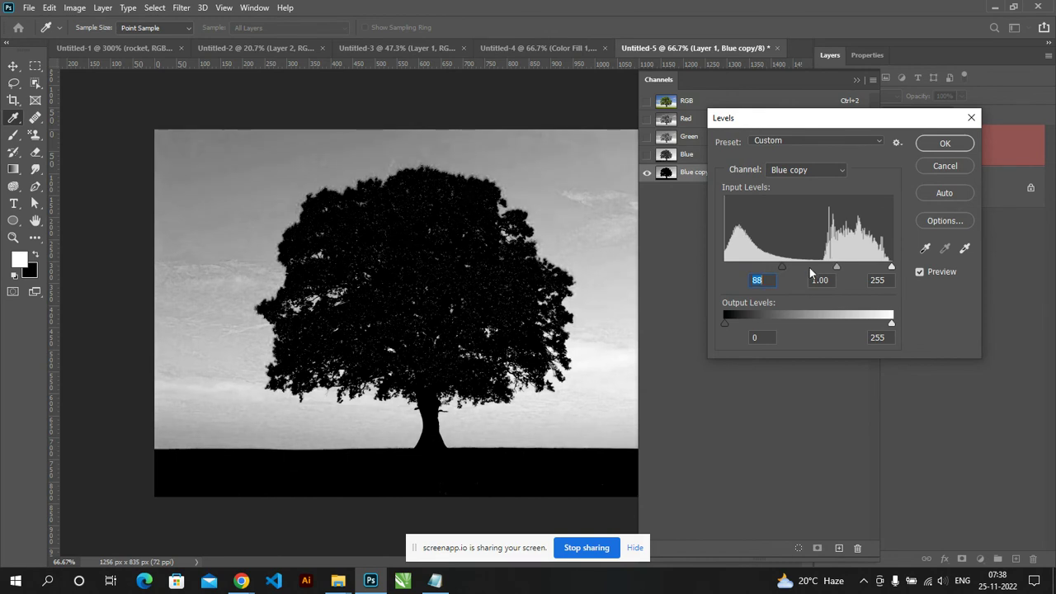
left_click_drag(894, 272, 834, 278)
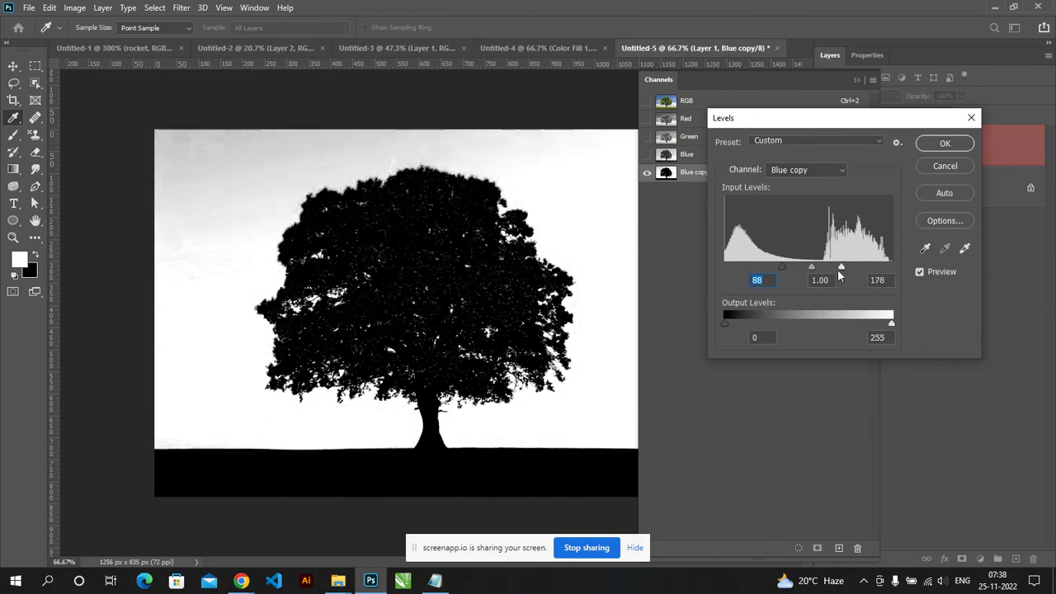
left_click(833, 278)
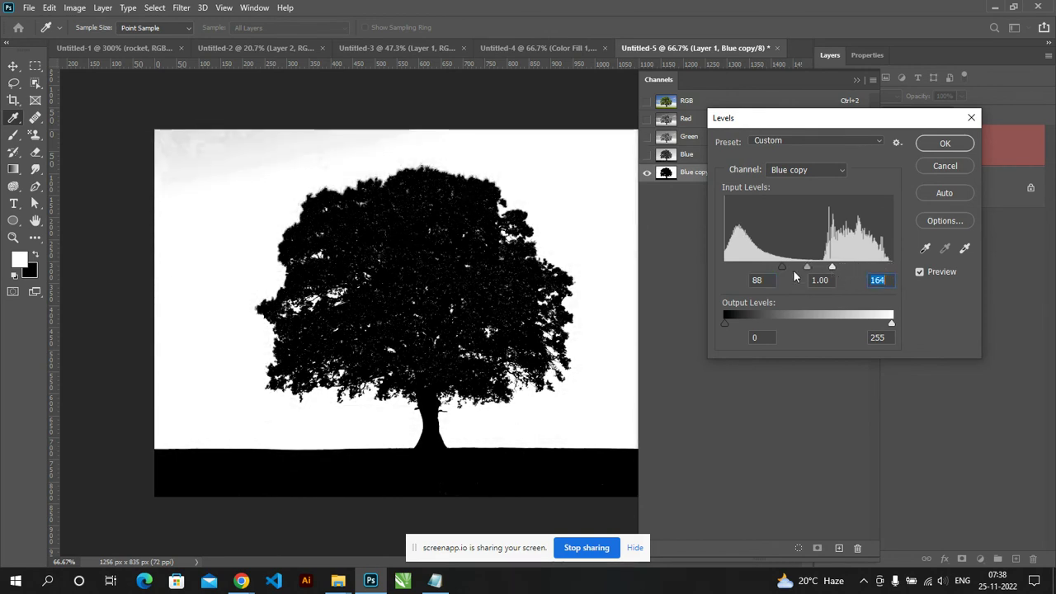
left_click_drag(784, 271, 816, 273)
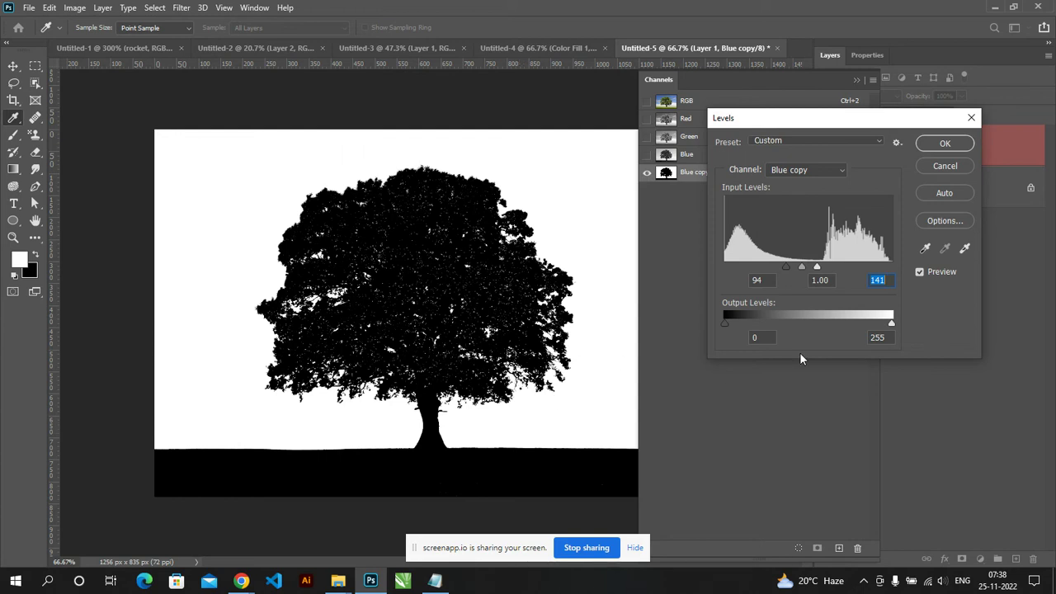
left_click(946, 145)
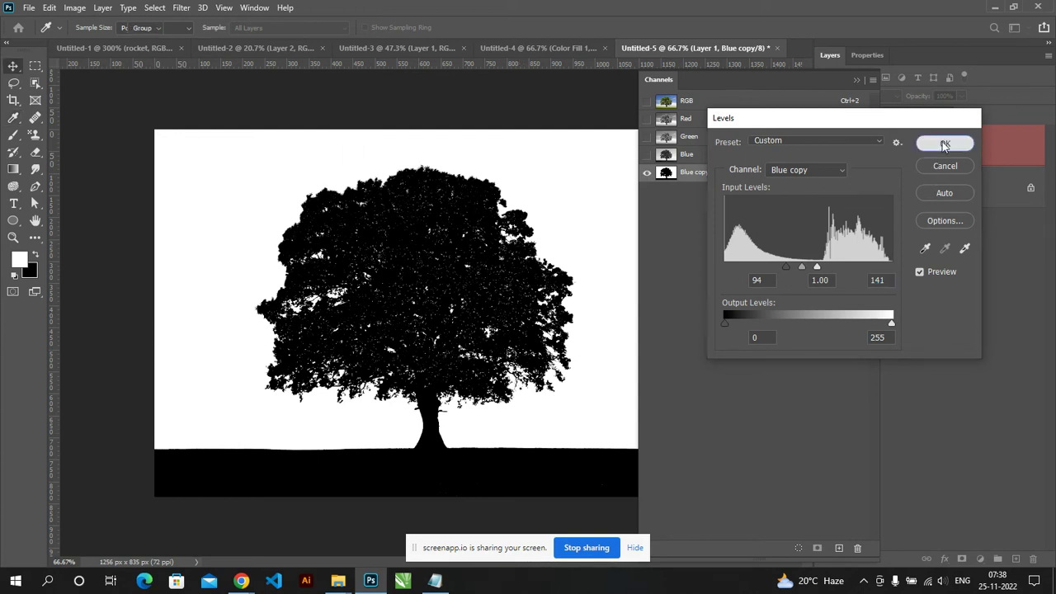
Step: Load Blue copy as a selection and mask Layer 1 to hide the sky
left_click(799, 549)
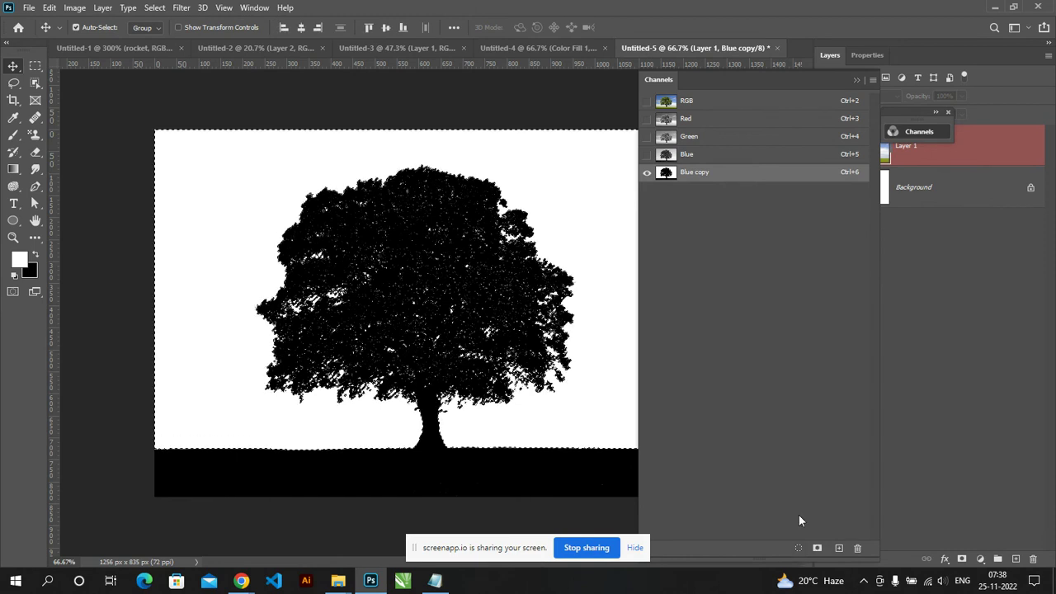
left_click(922, 161)
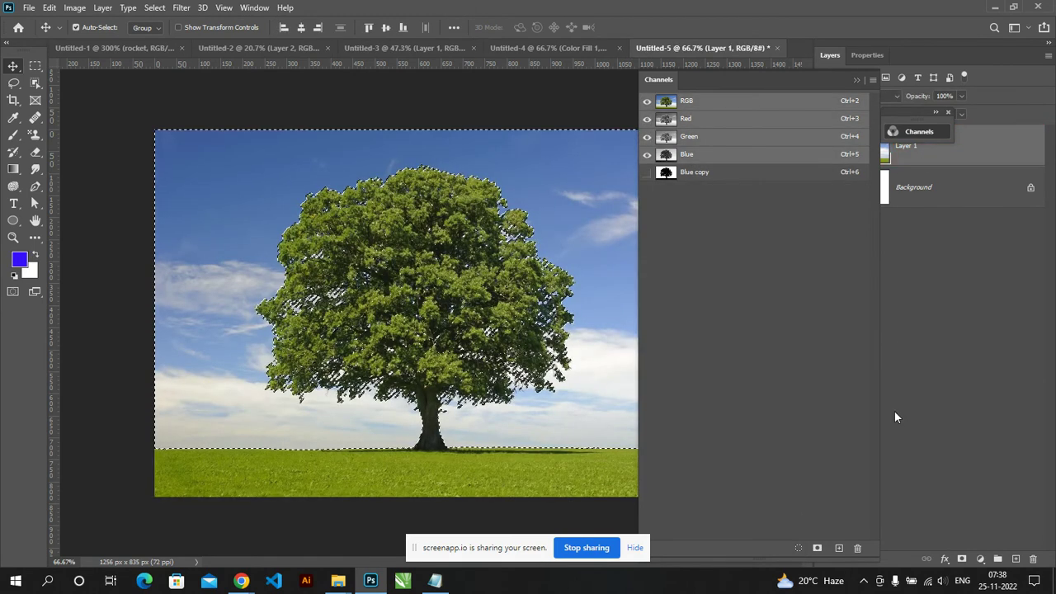
left_click(960, 559)
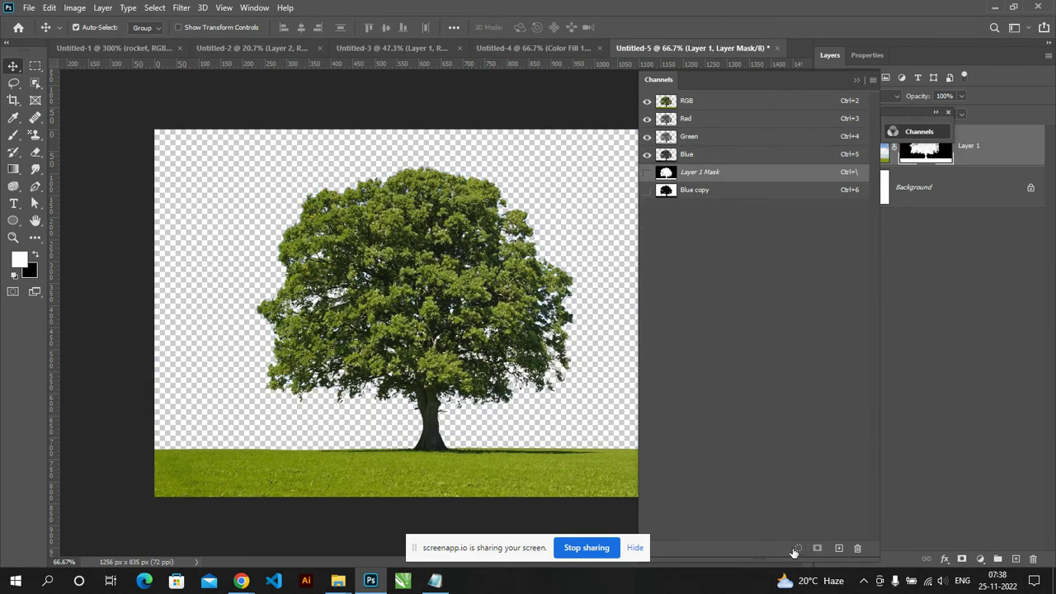
left_click(856, 80)
key("alt+Tab")
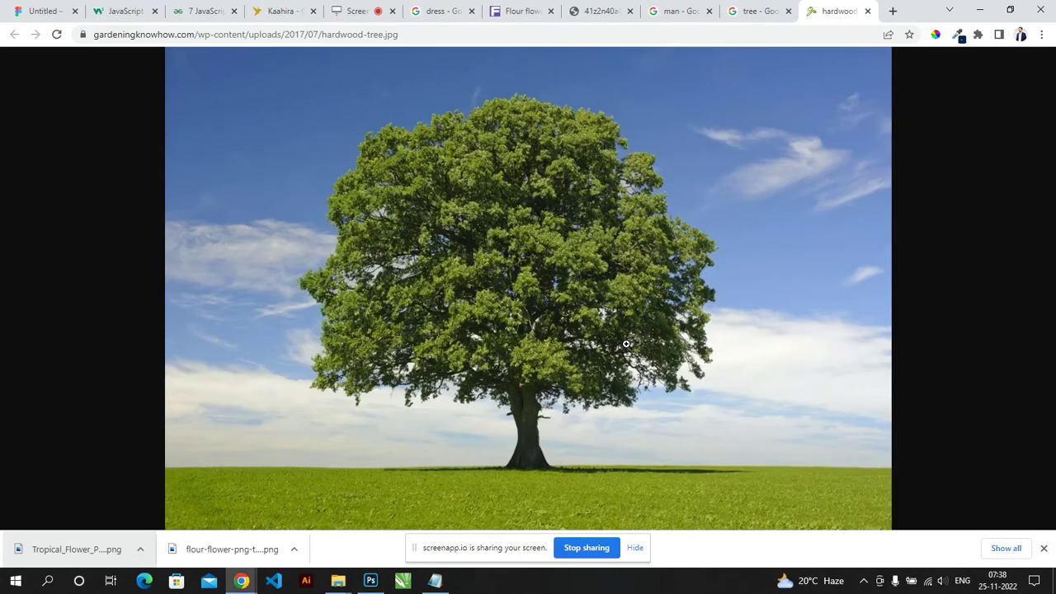
Step: Search Google Images for 'sky'
left_click(741, 50)
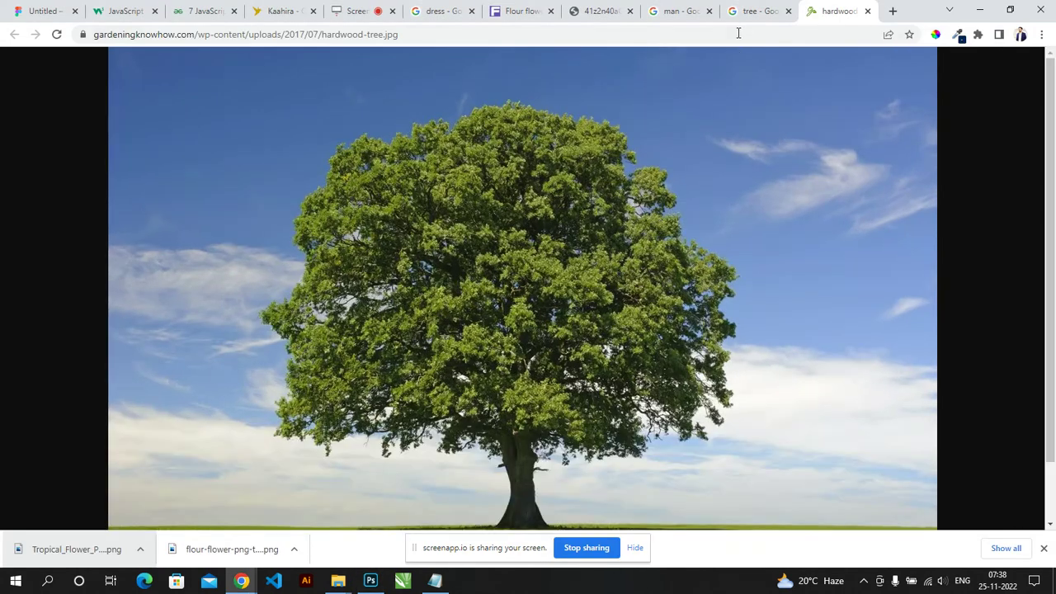
left_click(739, 34)
type("sky")
key("Return")
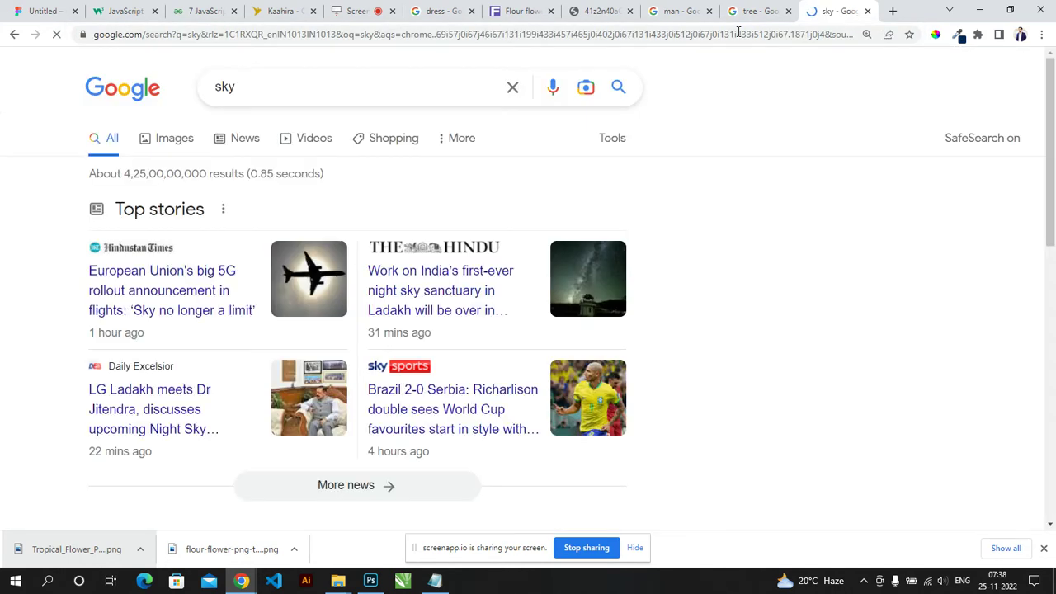
left_click(185, 148)
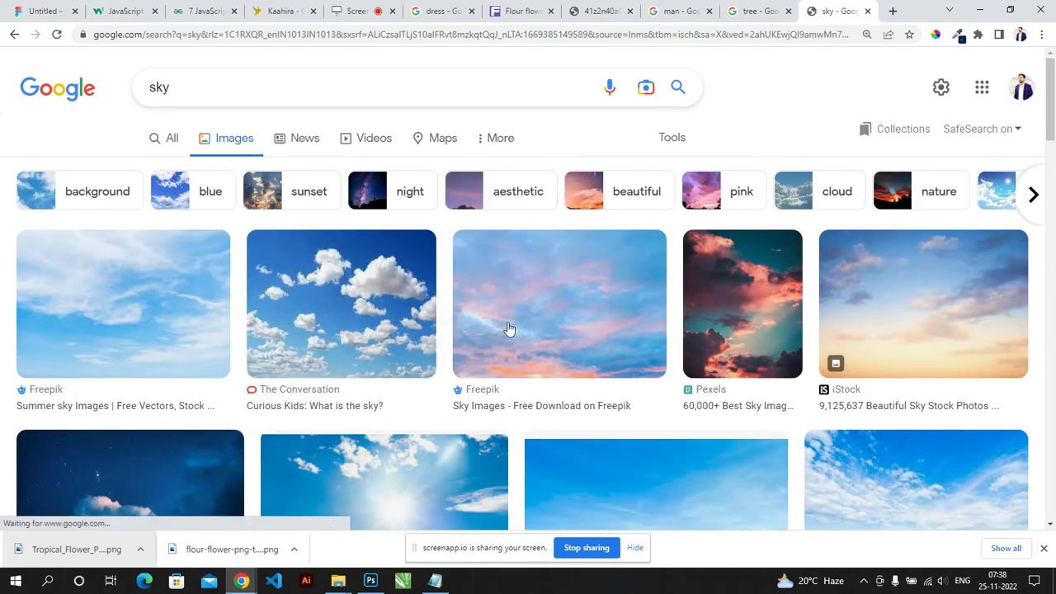
Step: Open the iStock sunset sky image full size in a new tab and copy it
left_click(853, 328)
right_click(783, 271)
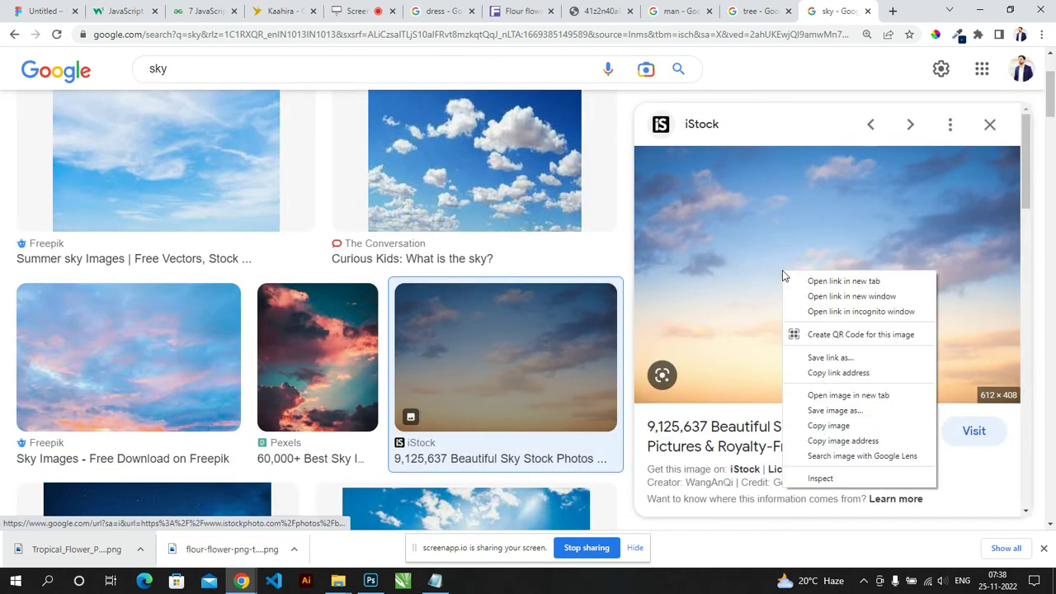
left_click(848, 395)
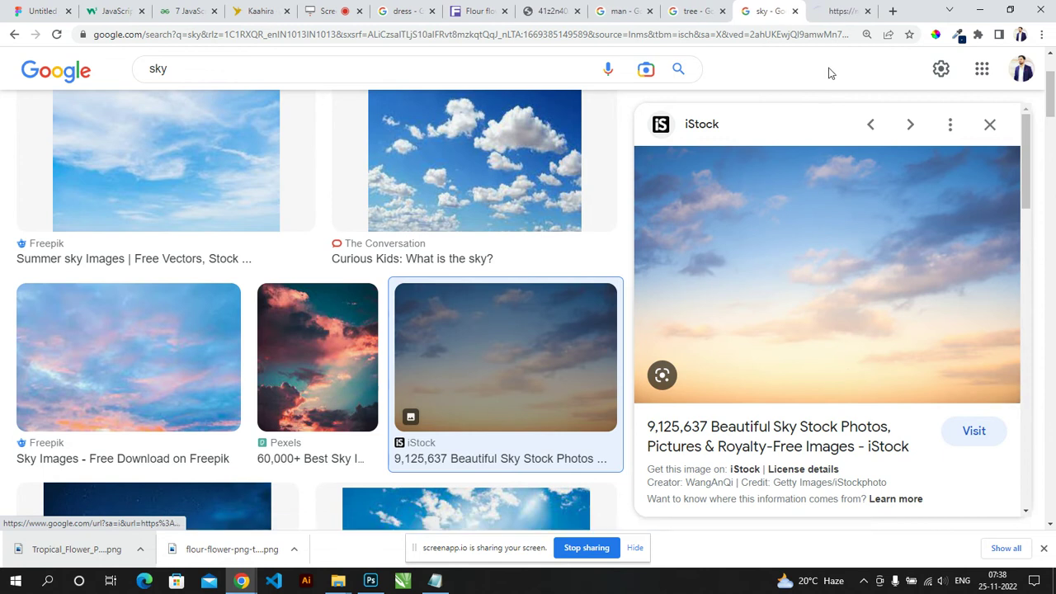
left_click(834, 14)
right_click(630, 260)
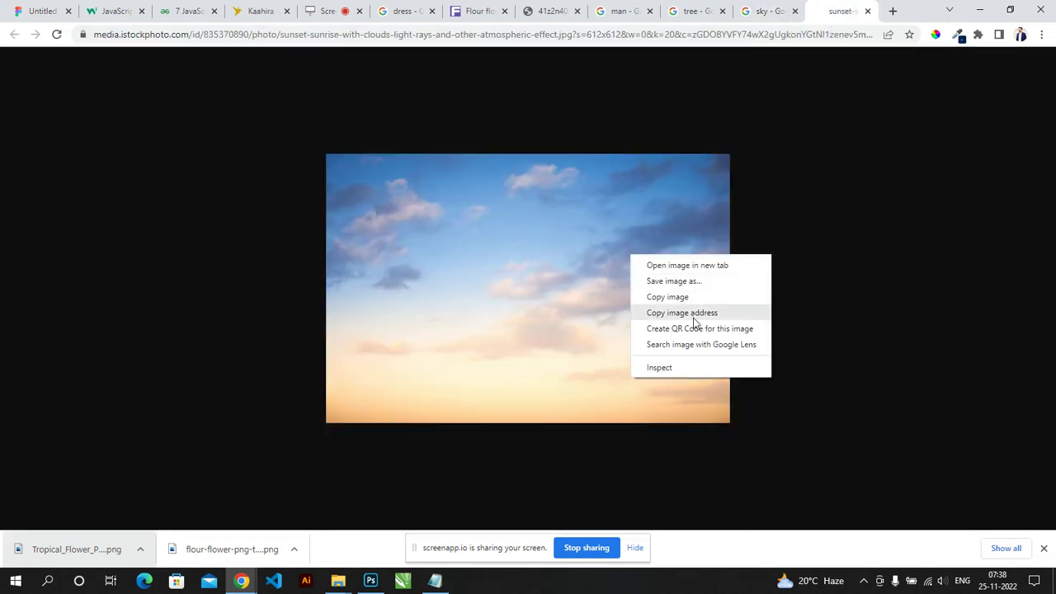
left_click(685, 297)
key("alt+Tab")
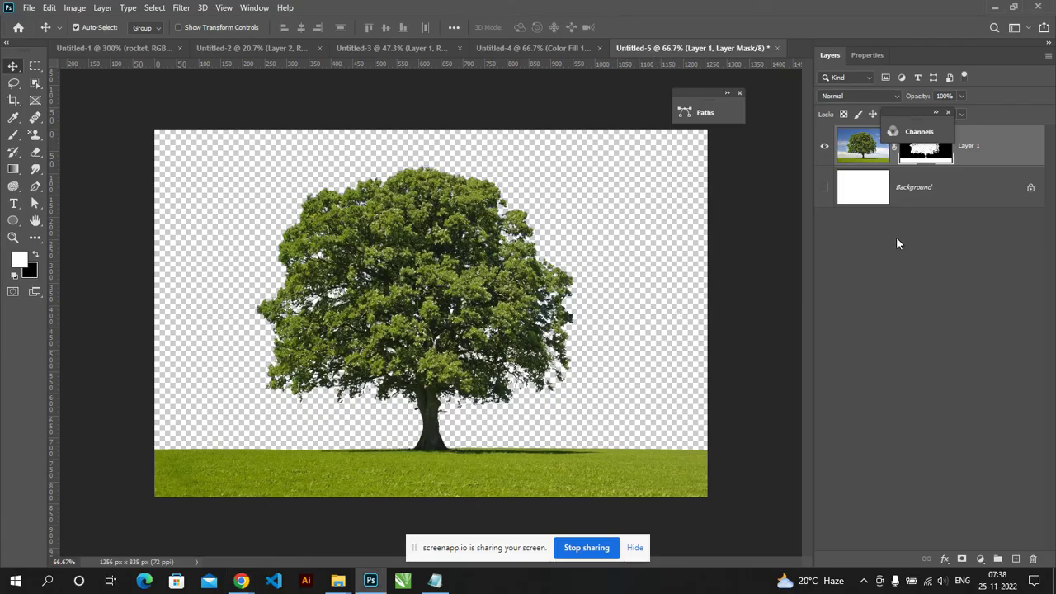
left_click(887, 189)
Step: Paste the sunset sky as a new layer and scale it to fill the canvas
key("ctrl+v")
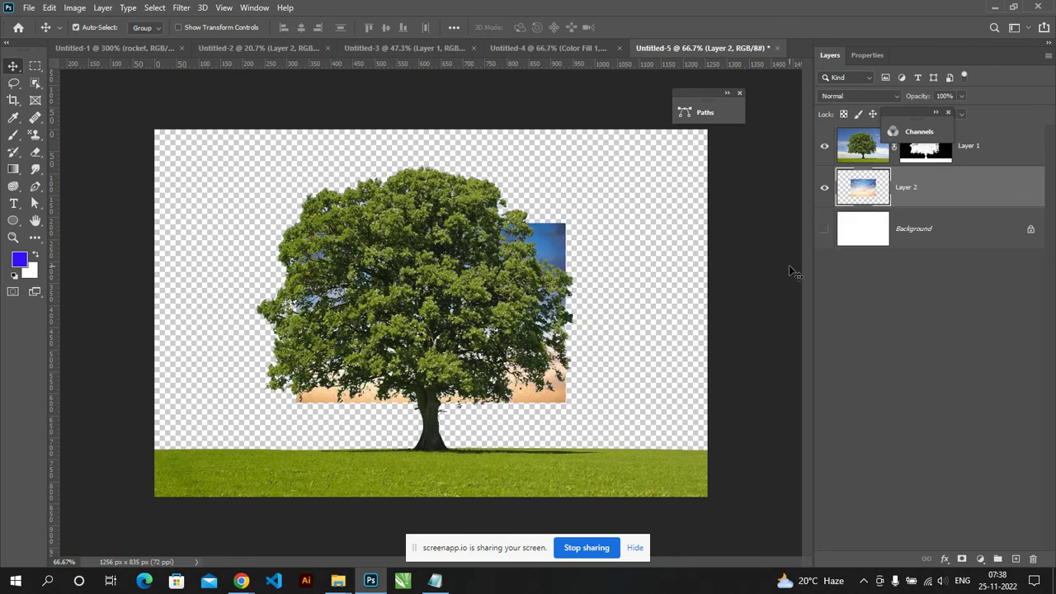
key("ctrl+t")
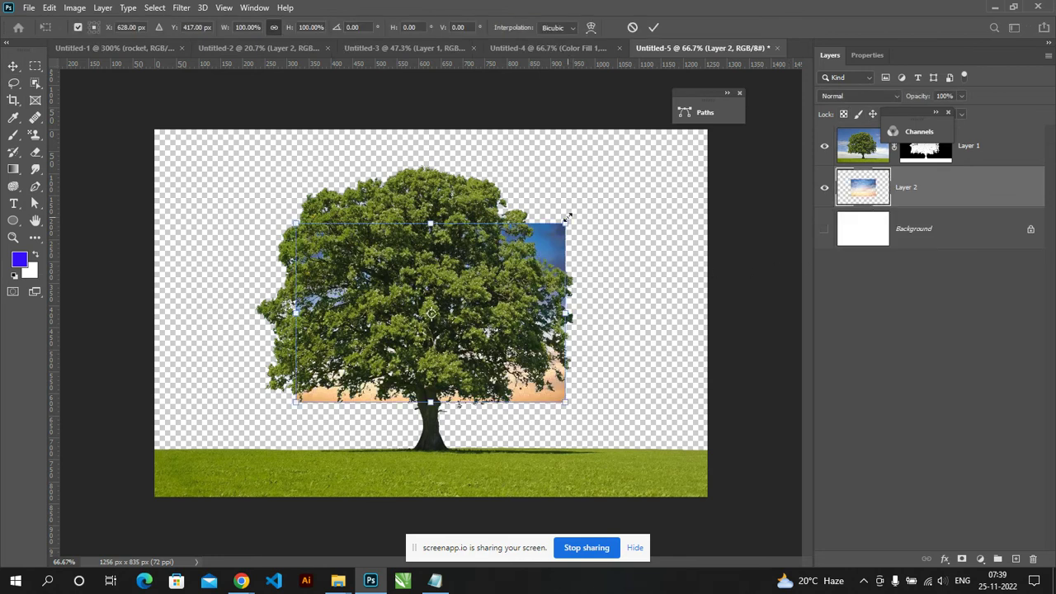
left_click_drag(571, 223, 853, 45)
mouse_move(712, 167)
left_mouse_down()
mouse_move(709, 227)
mouse_move(680, 120)
left_mouse_up()
key("Return")
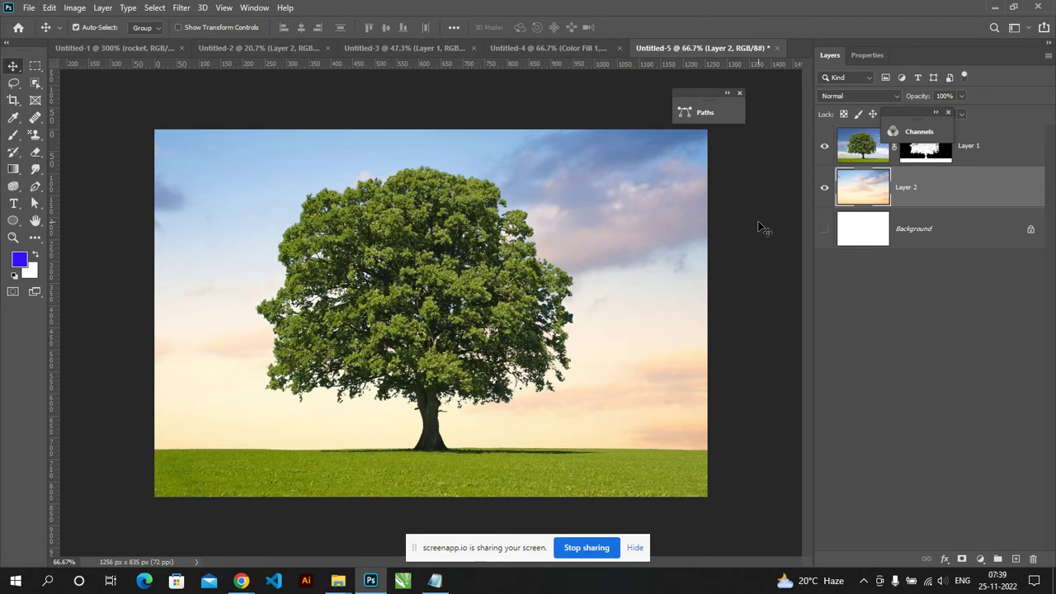
Step: Check the composite zoomed in and out, then nudge the tree layer slightly
key("ctrl+1")
key("ctrl+minus")
left_click(410, 302)
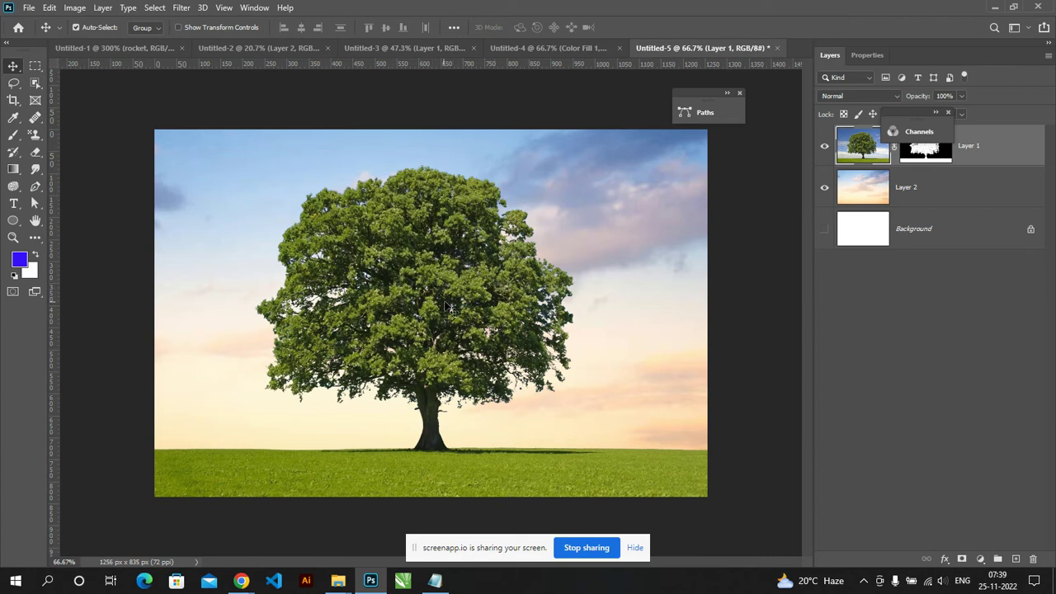
mouse_move(445, 288)
left_mouse_down()
mouse_move(433, 295)
mouse_move(444, 291)
left_mouse_up()
left_click(36, 66)
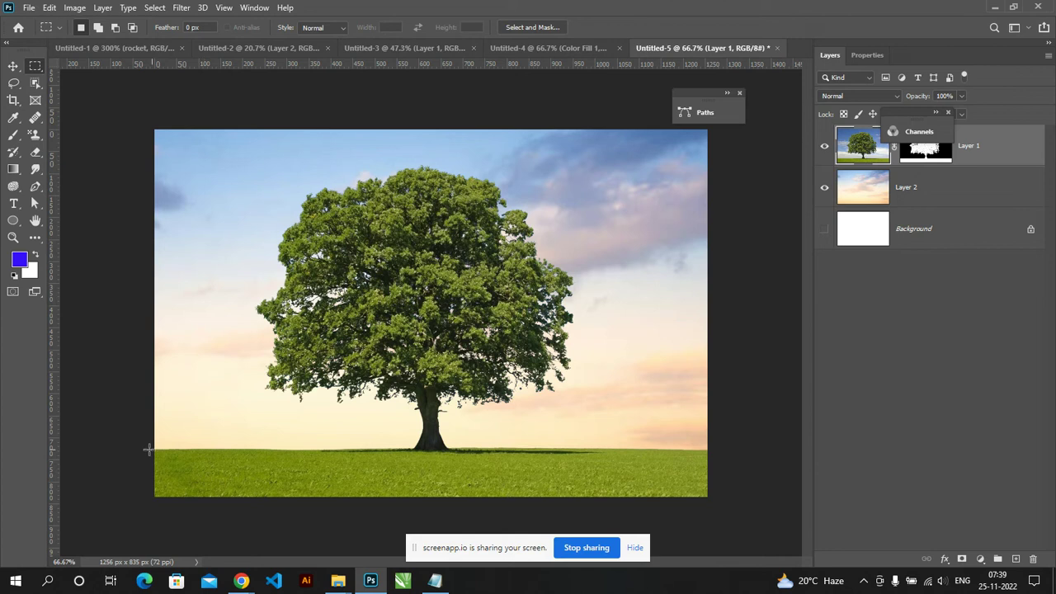
Step: Select the bottom grass strip, delete it from Layer 1's mask, then hide the sky layer
left_click_drag(154, 451, 708, 498)
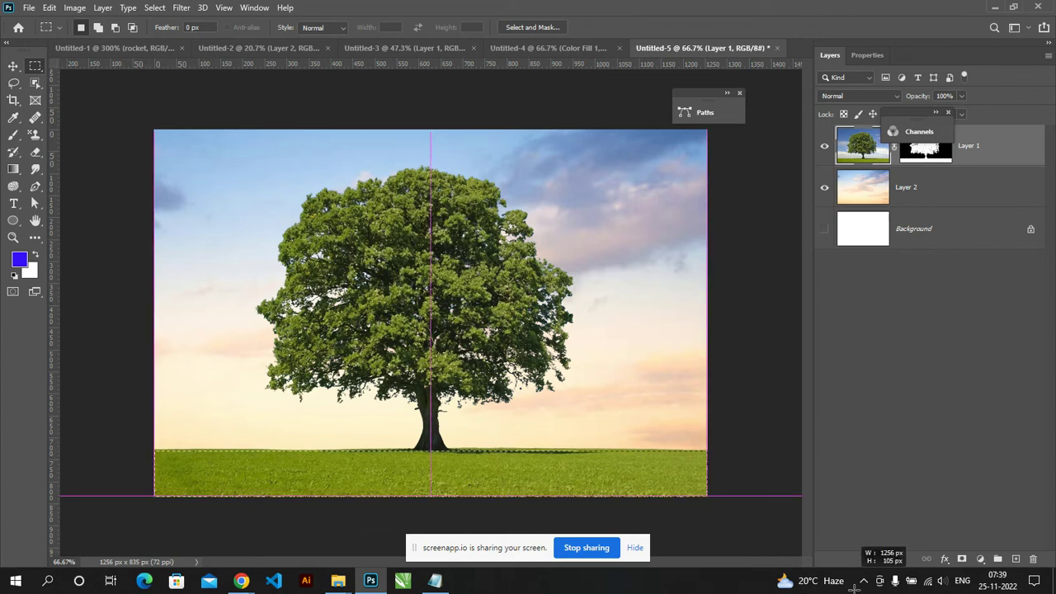
left_click(948, 112)
left_click(928, 160)
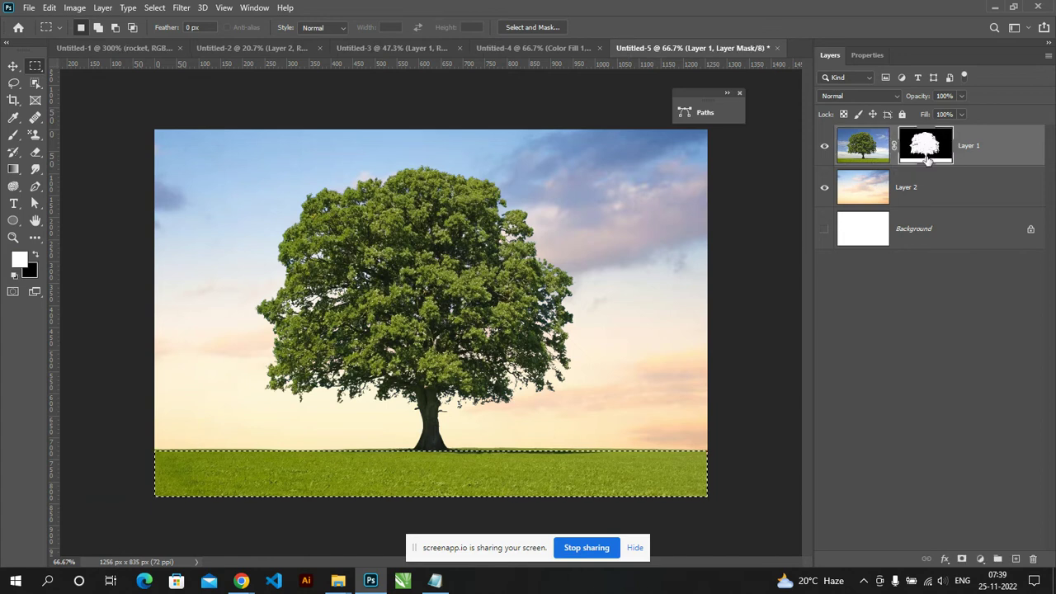
key("Delete")
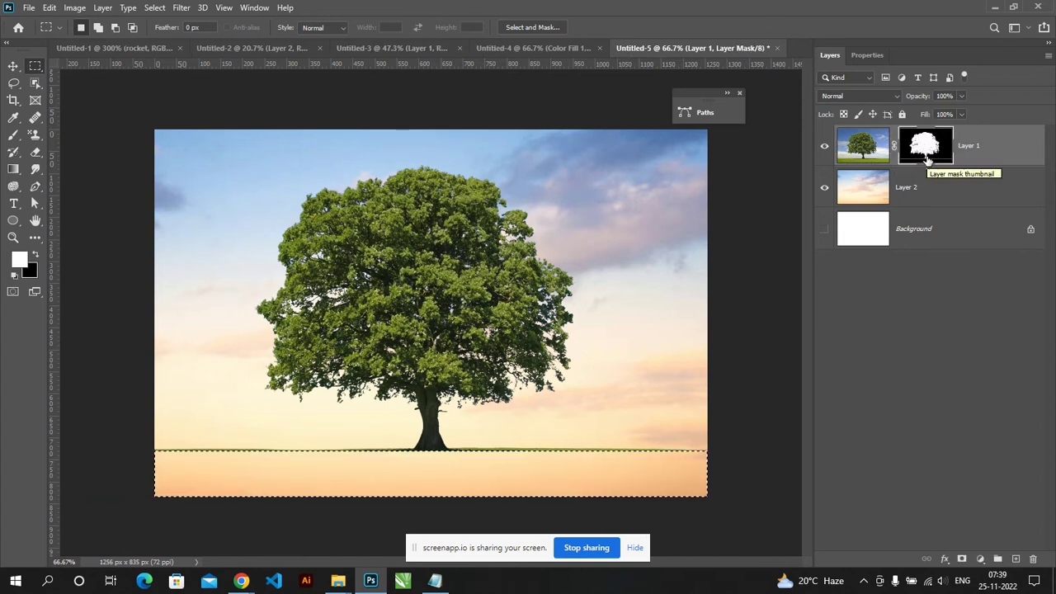
left_click_drag(470, 477, 467, 470)
key("Delete")
key("ctrl+d")
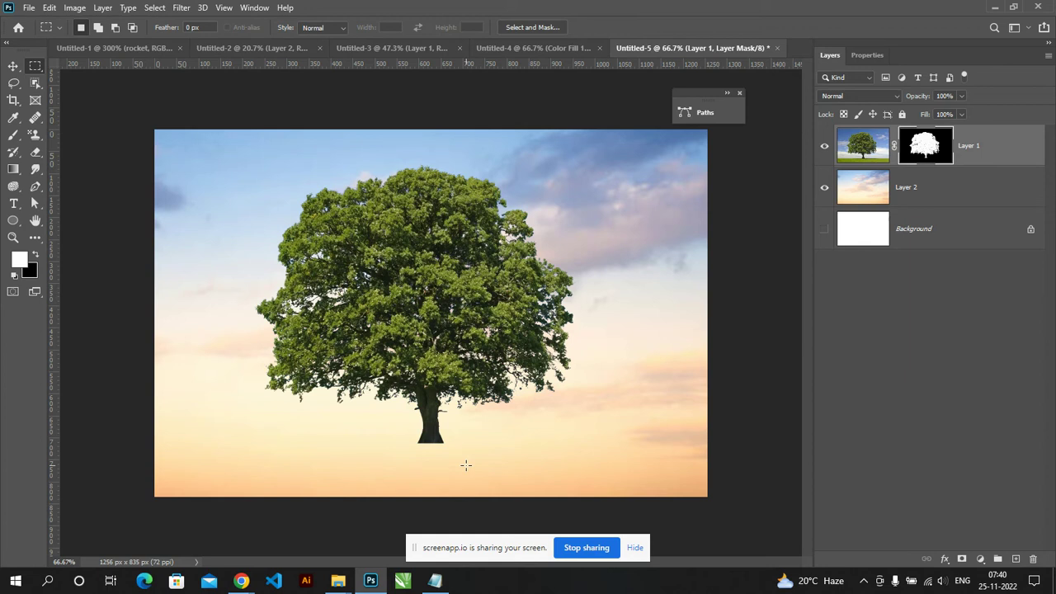
left_click(824, 188)
Step: Hide the tree layer and search Google Images for 'hair masking'
left_click(825, 147)
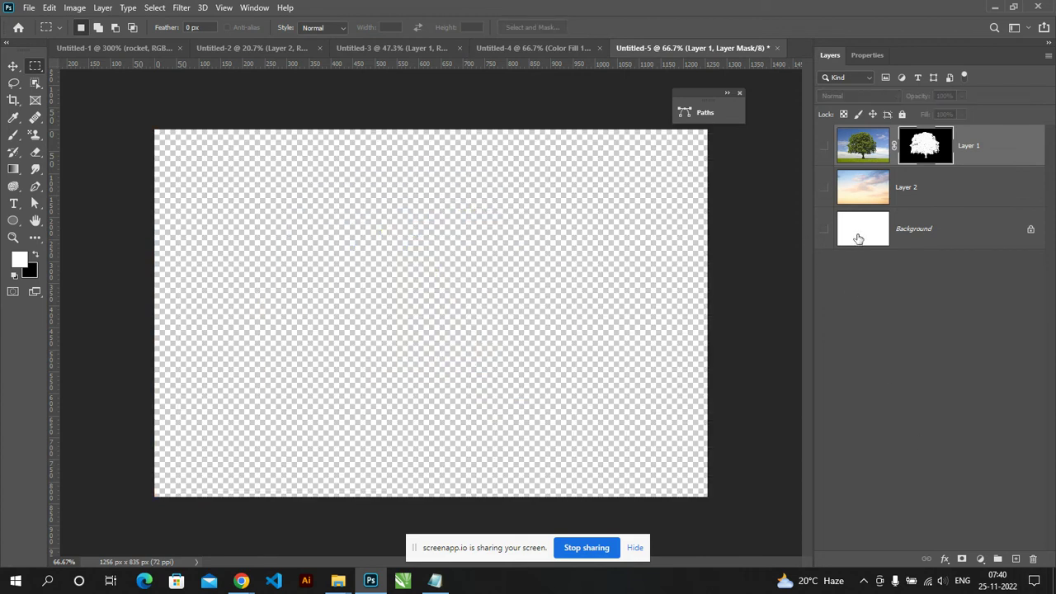
key("alt+Tab")
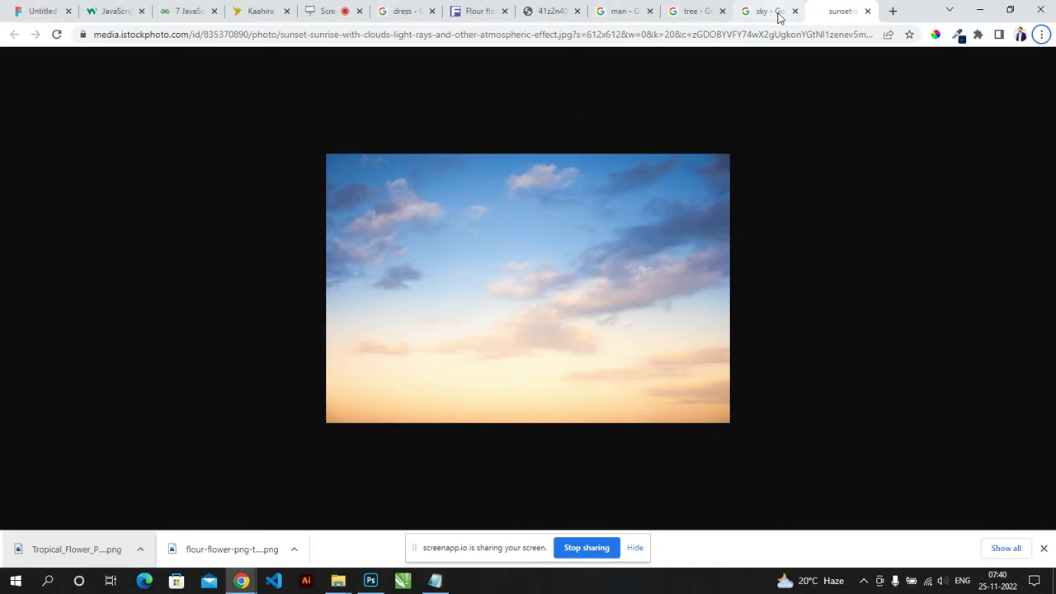
left_click(763, 6)
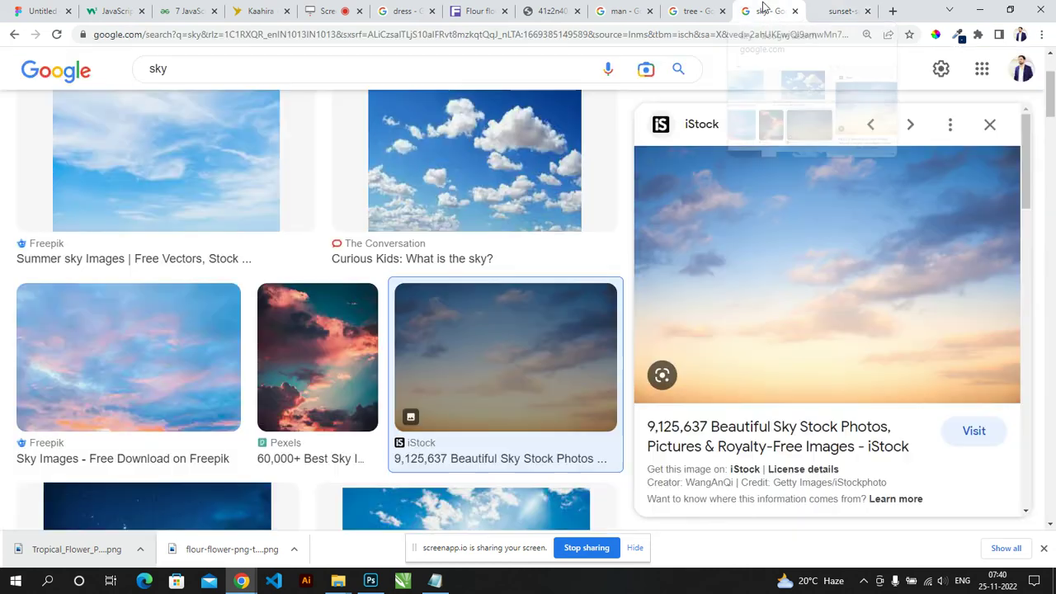
left_click(462, 74)
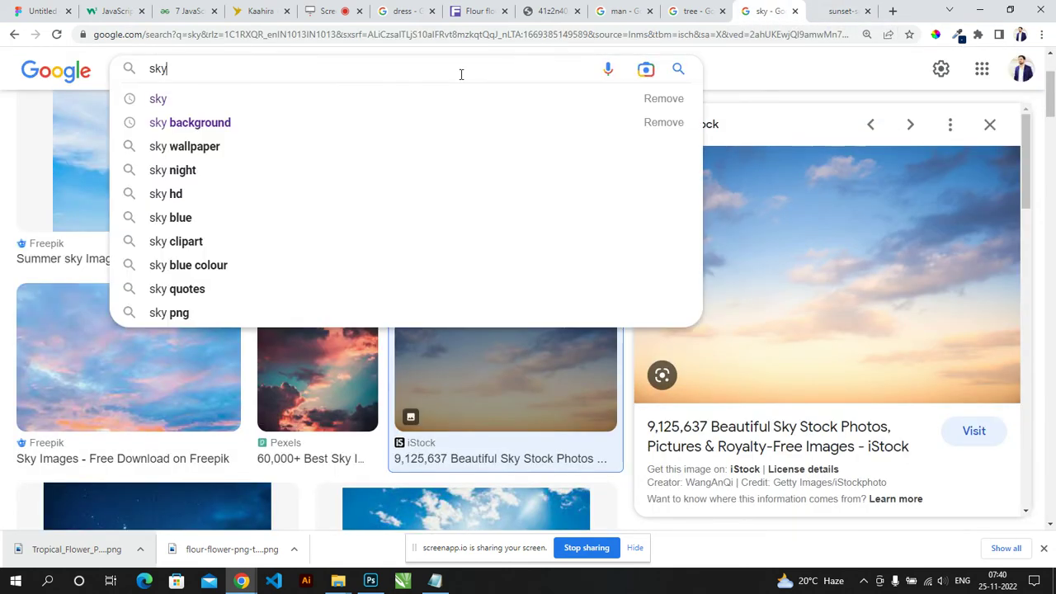
left_click(366, 33)
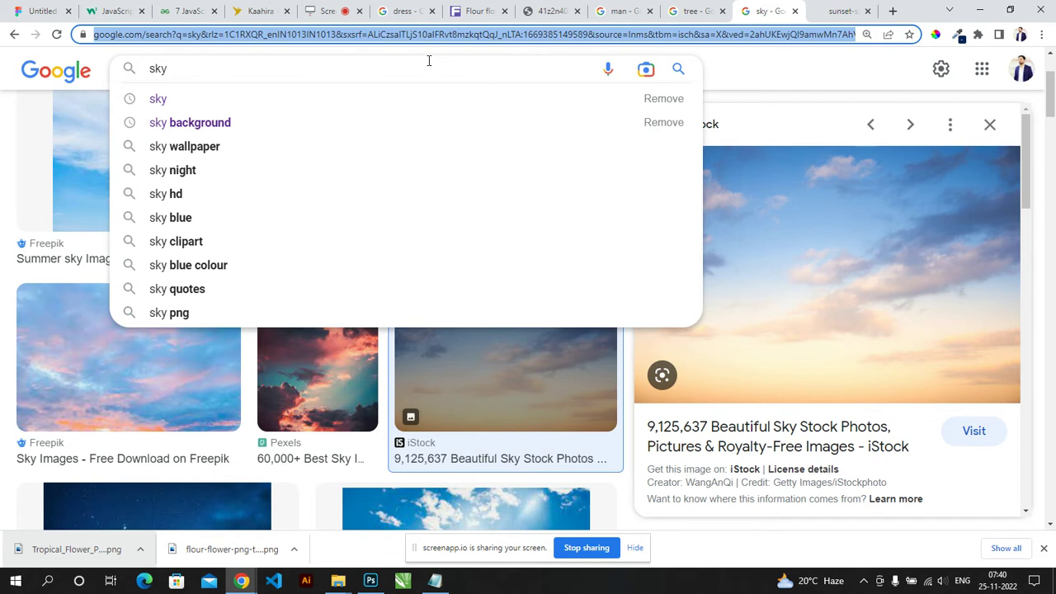
type("hair masking")
key("Return")
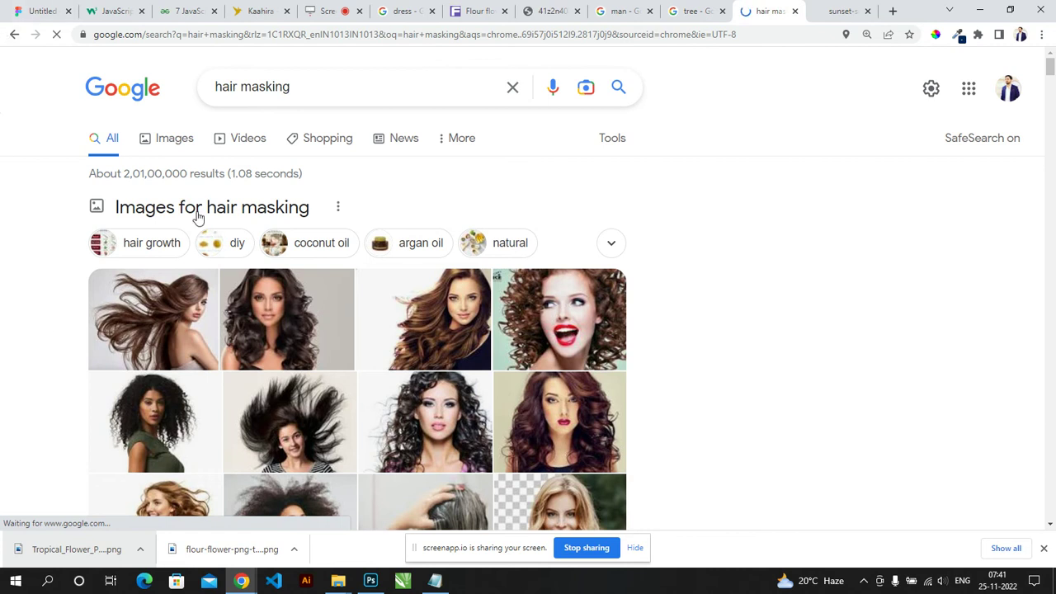
left_click(170, 142)
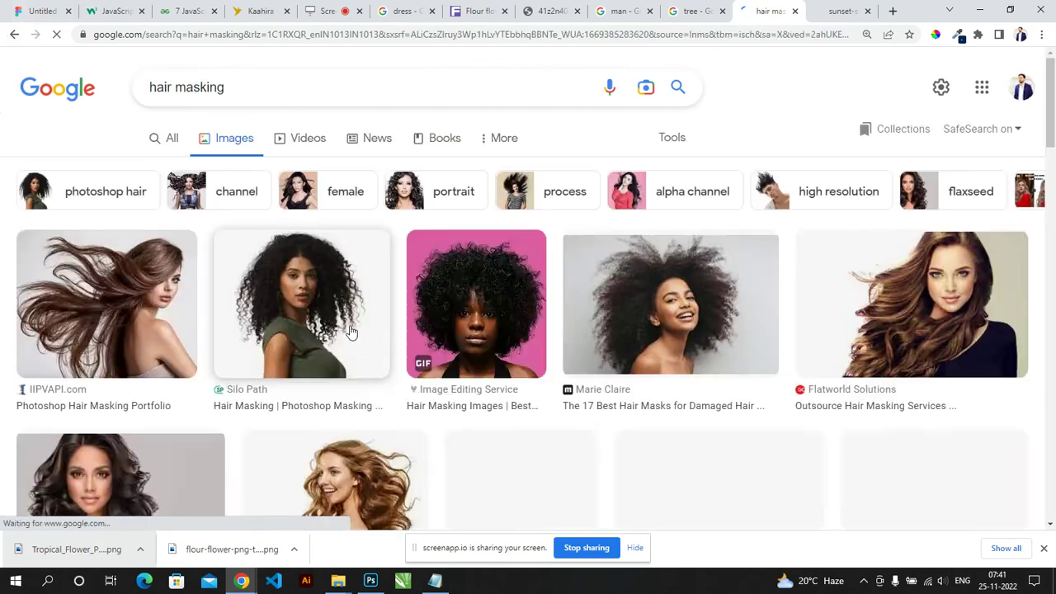
Step: Browse the hair masking results and preview the Clipping Choice curly-haired portrait
scroll(726, 396, "down", 2)
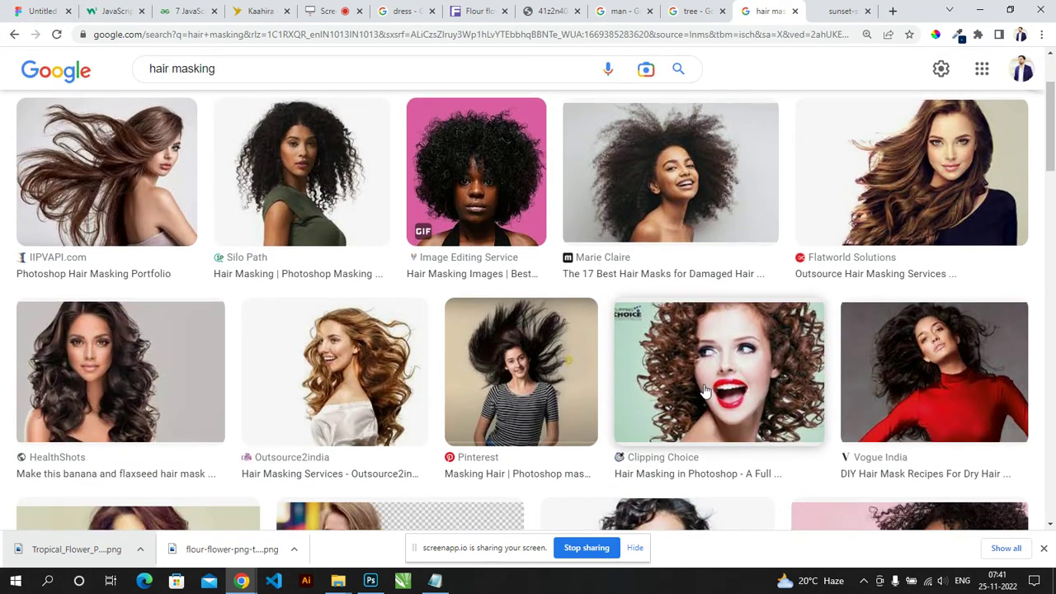
scroll(487, 359, "down", 2)
scroll(643, 342, "down", 3)
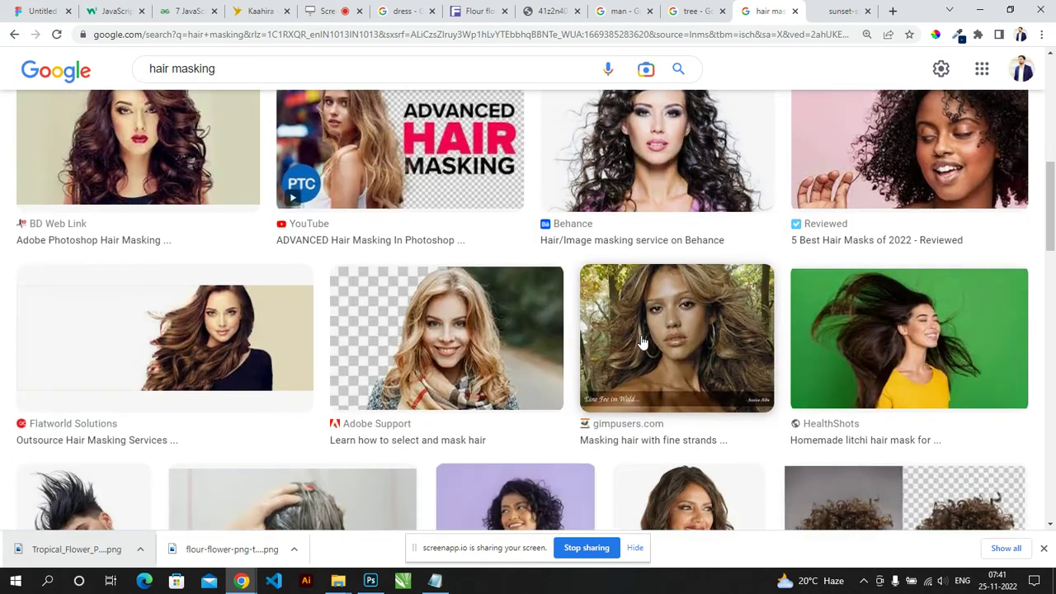
scroll(640, 342, "down", 1)
scroll(632, 344, "down", 3)
scroll(629, 346, "down", 2)
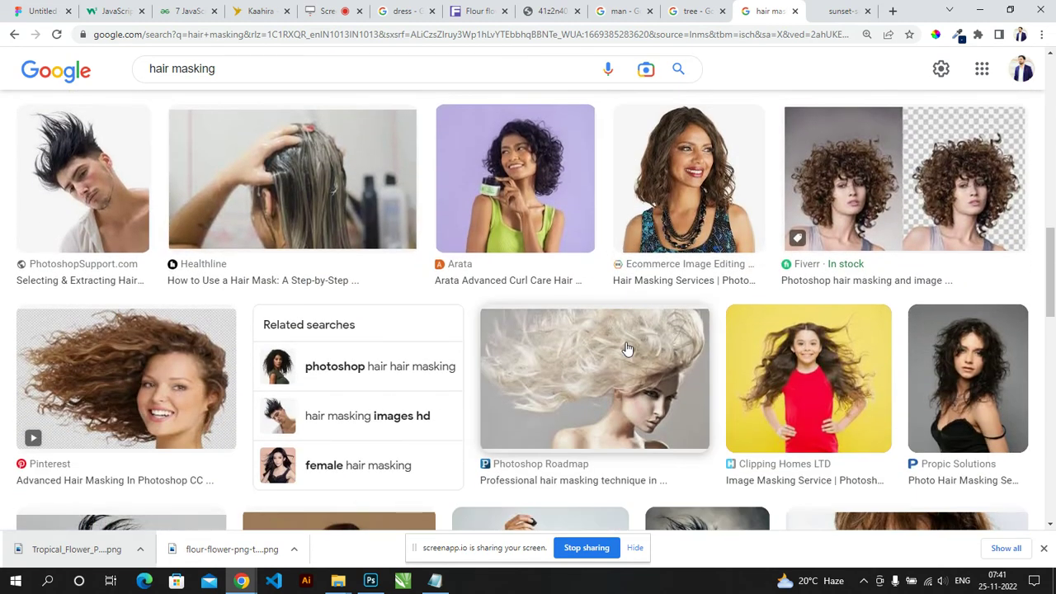
scroll(628, 348, "up", 1)
scroll(625, 349, "up", 3)
scroll(624, 349, "down", 3)
scroll(628, 351, "down", 1)
left_click(826, 421)
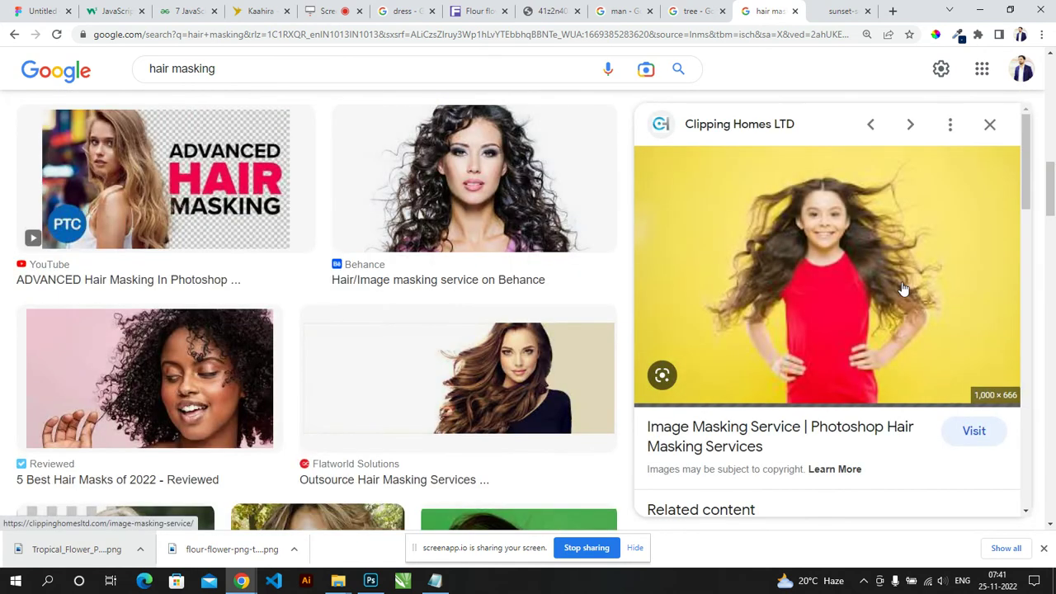
scroll(509, 296, "up", 1)
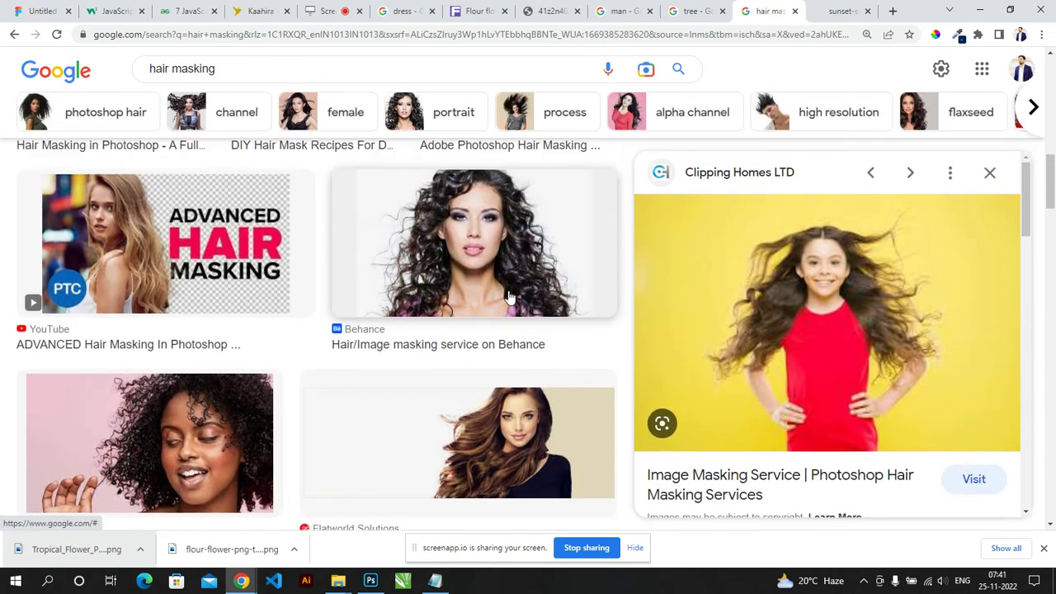
scroll(768, 229, "up", 4)
left_click(990, 172)
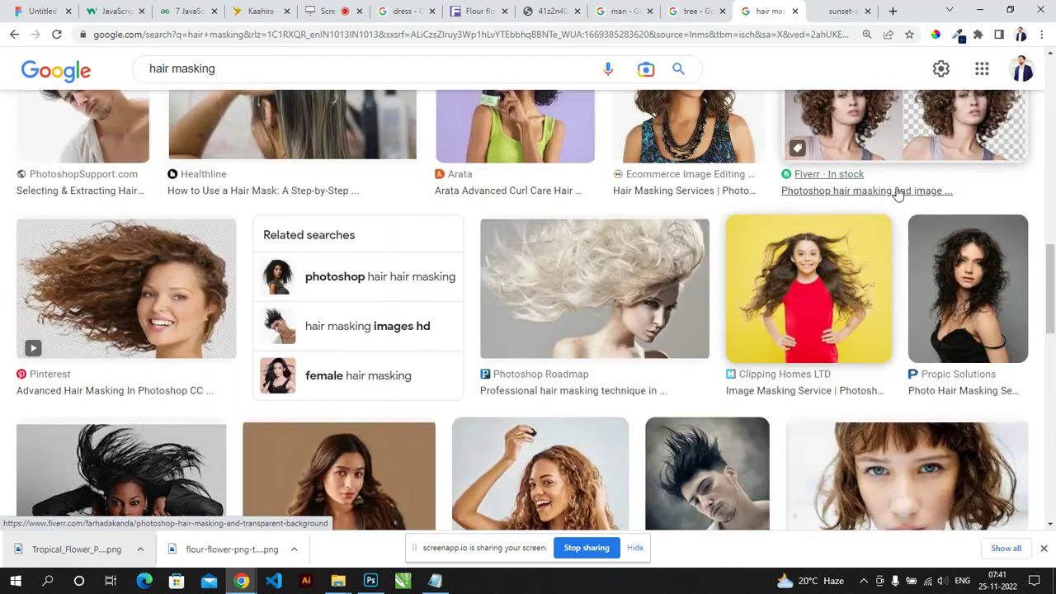
scroll(778, 228, "up", 2)
scroll(781, 238, "up", 3)
scroll(792, 261, "up", 2)
scroll(807, 269, "up", 3)
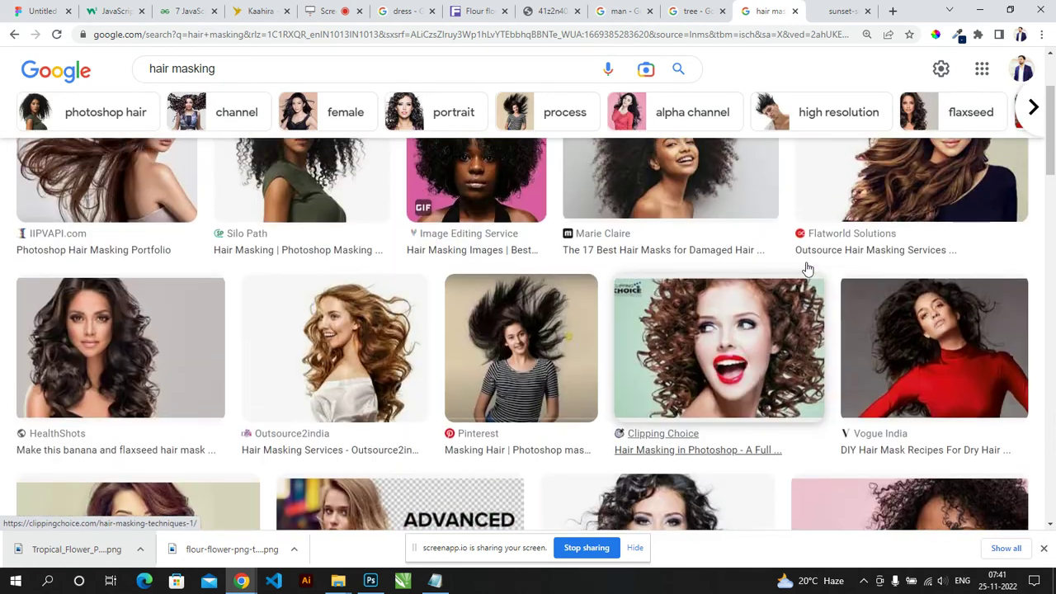
left_click(767, 382)
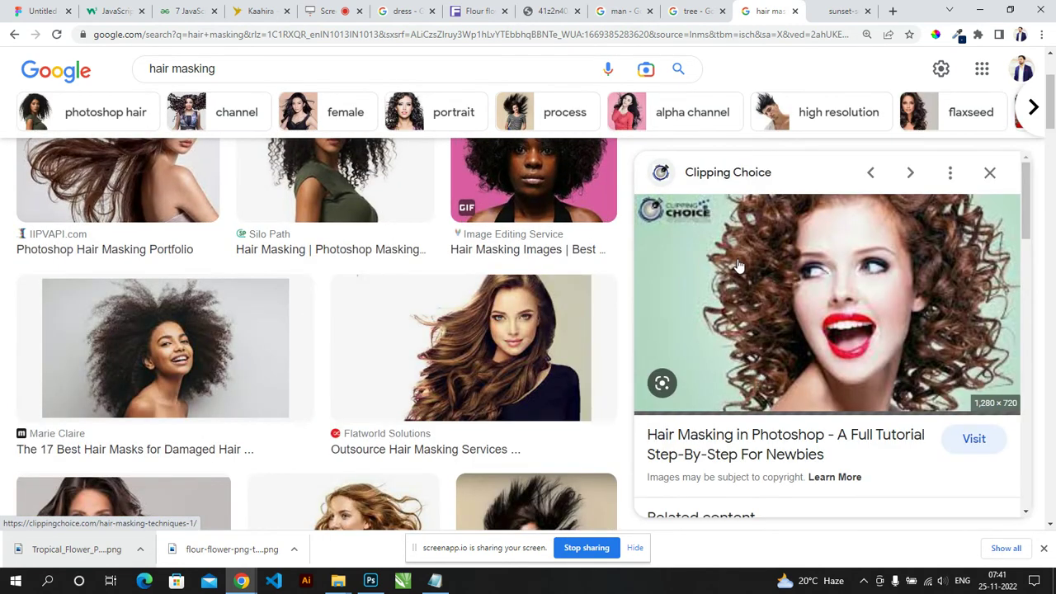
scroll(882, 351, "down", 3)
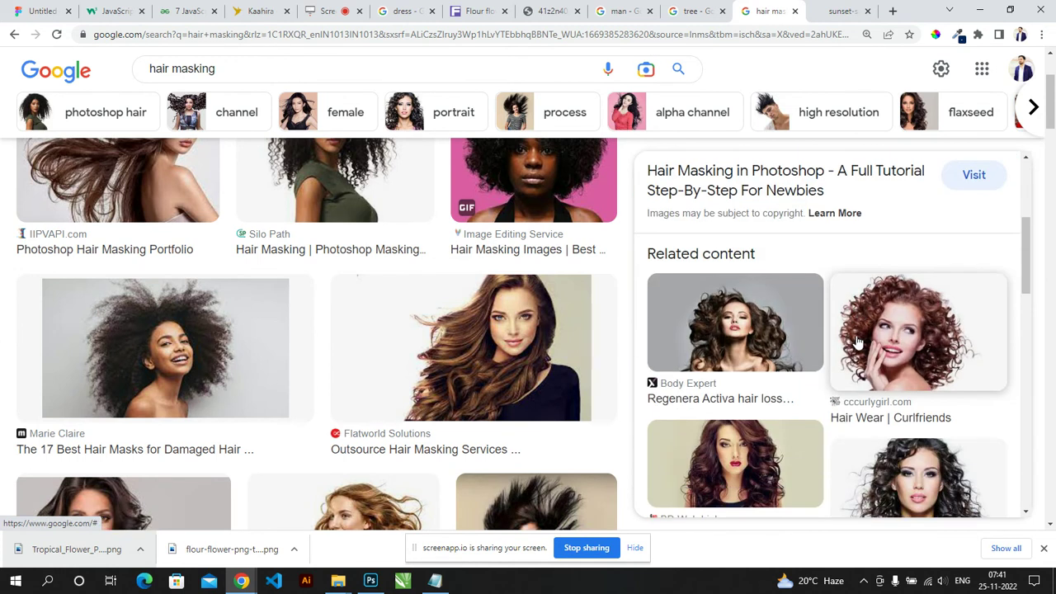
scroll(858, 342, "down", 2)
scroll(852, 335, "up", 1)
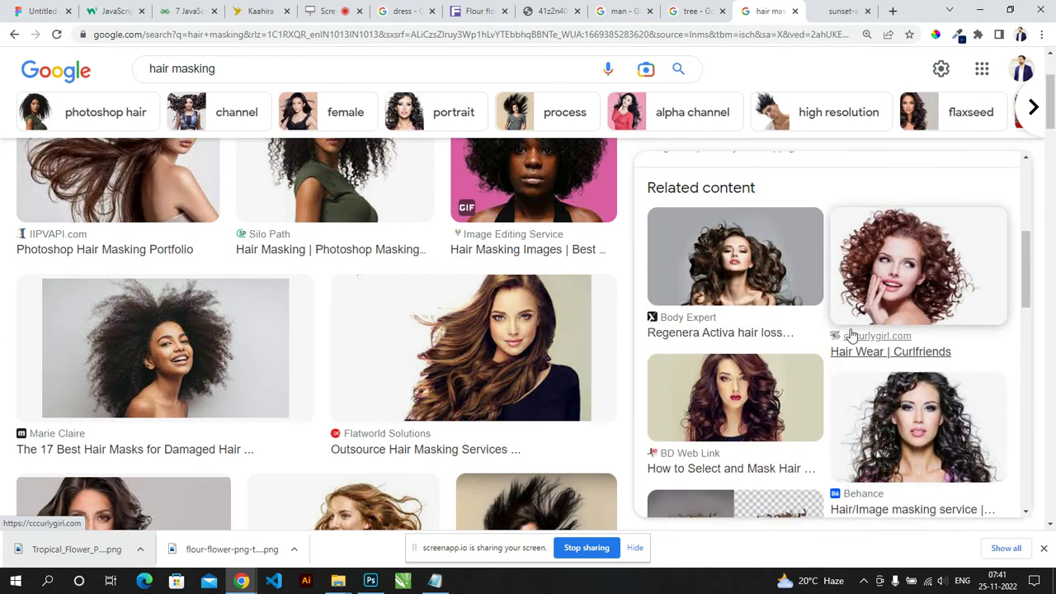
left_click(851, 334)
Step: Open the curly-haired portrait full size in a new tab and copy it
right_click(831, 266)
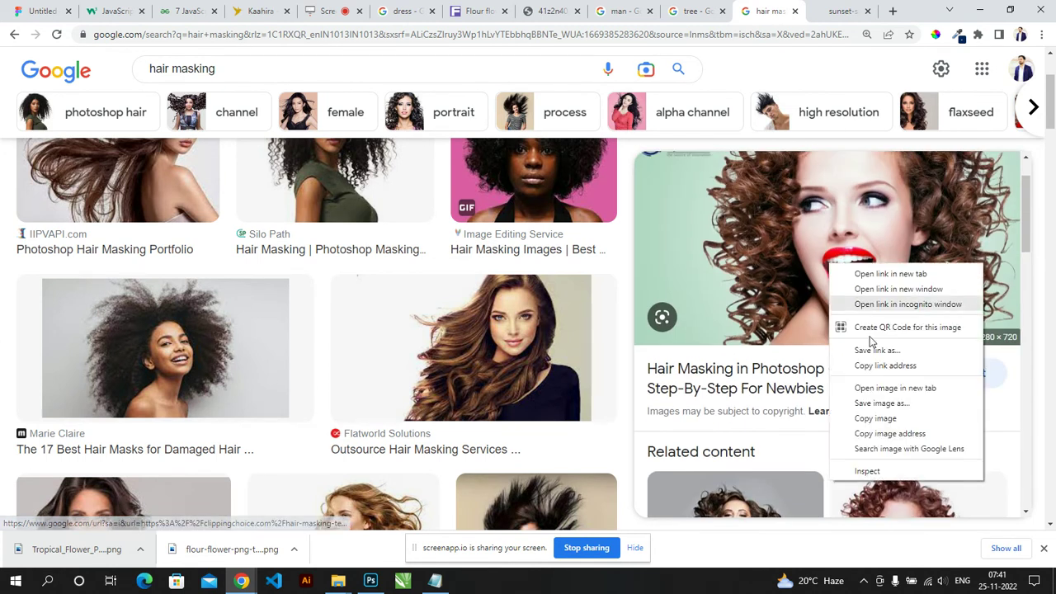
left_click(888, 388)
left_click(772, 15)
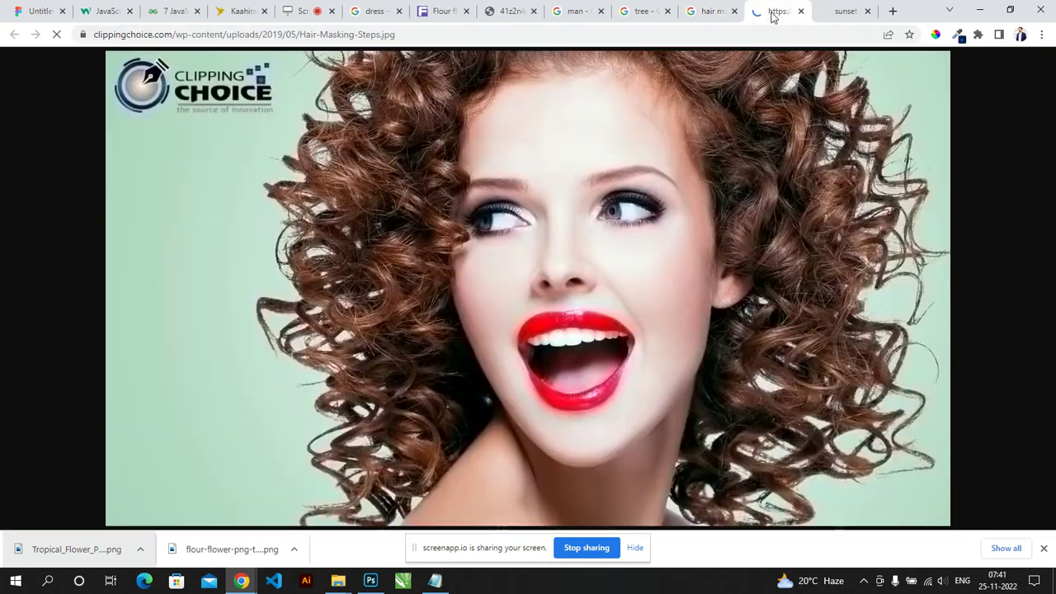
right_click(582, 217)
left_click(623, 259)
Step: Create a new 1280×720 document and paste the curly-hair photo into it
key("alt+Tab")
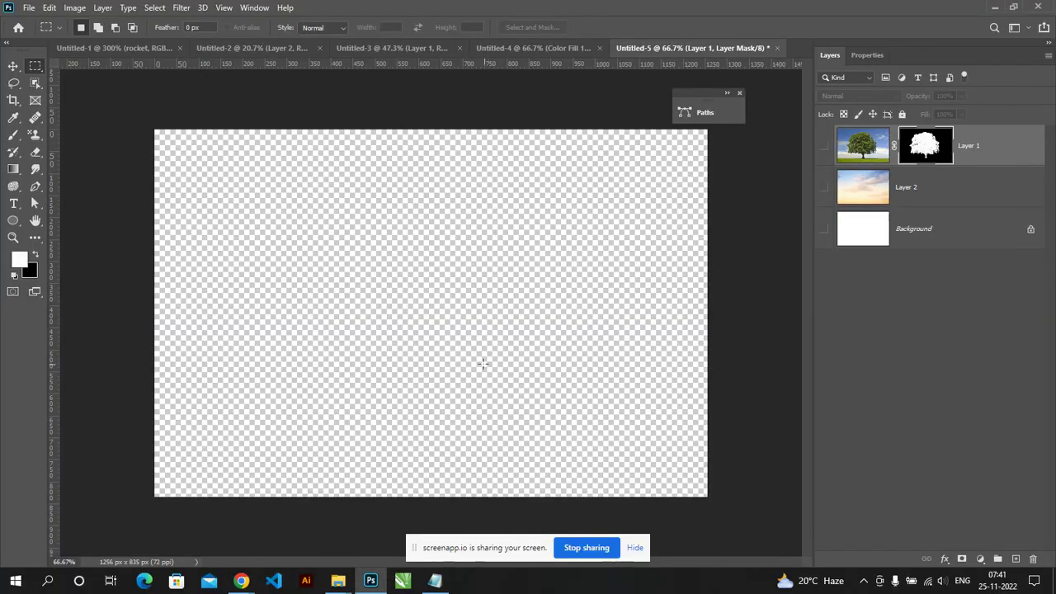
key("ctrl+n")
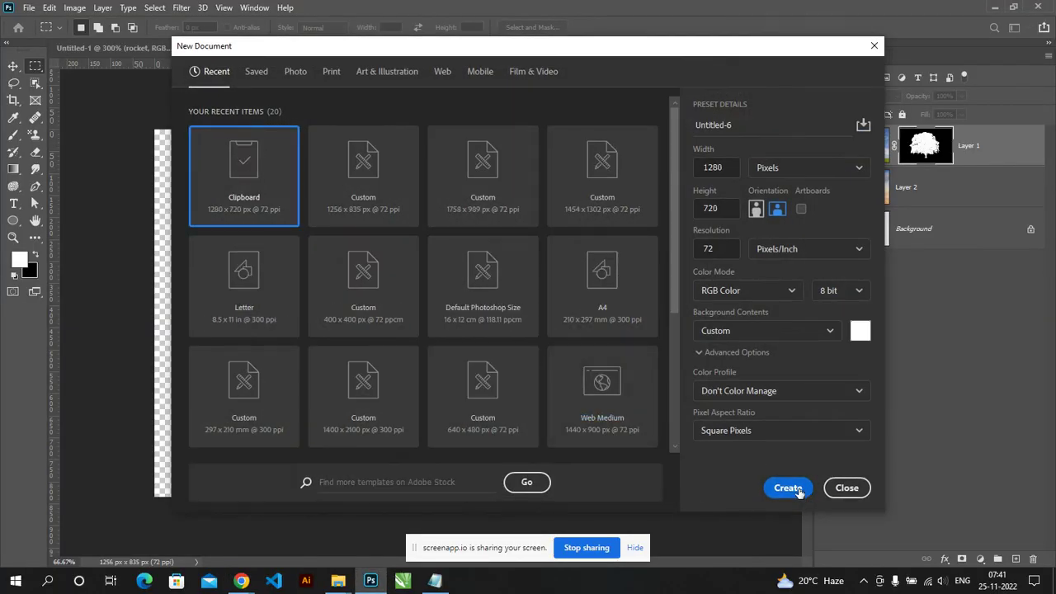
left_click(787, 488)
key("ctrl+v")
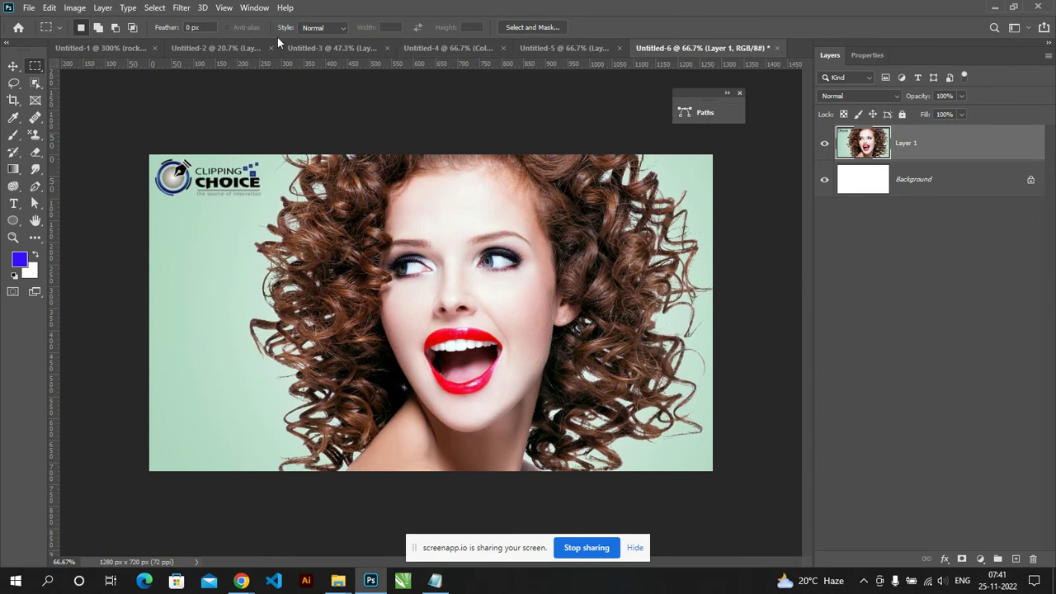
Step: Show the Channels panel, duplicate the Blue channel, and view only Blue copy
left_click(255, 9)
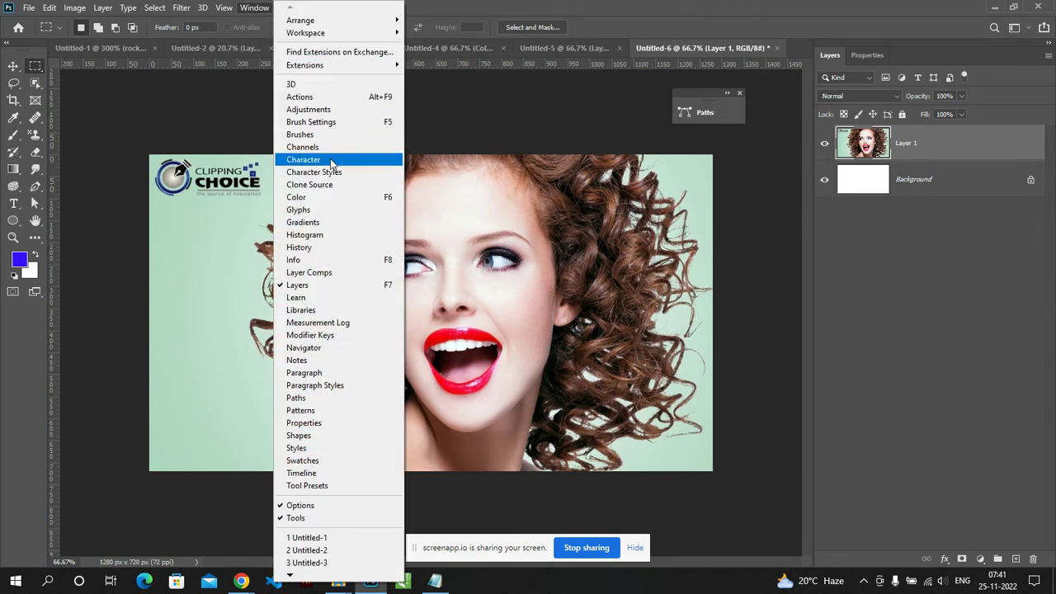
left_click(322, 148)
left_click(693, 148)
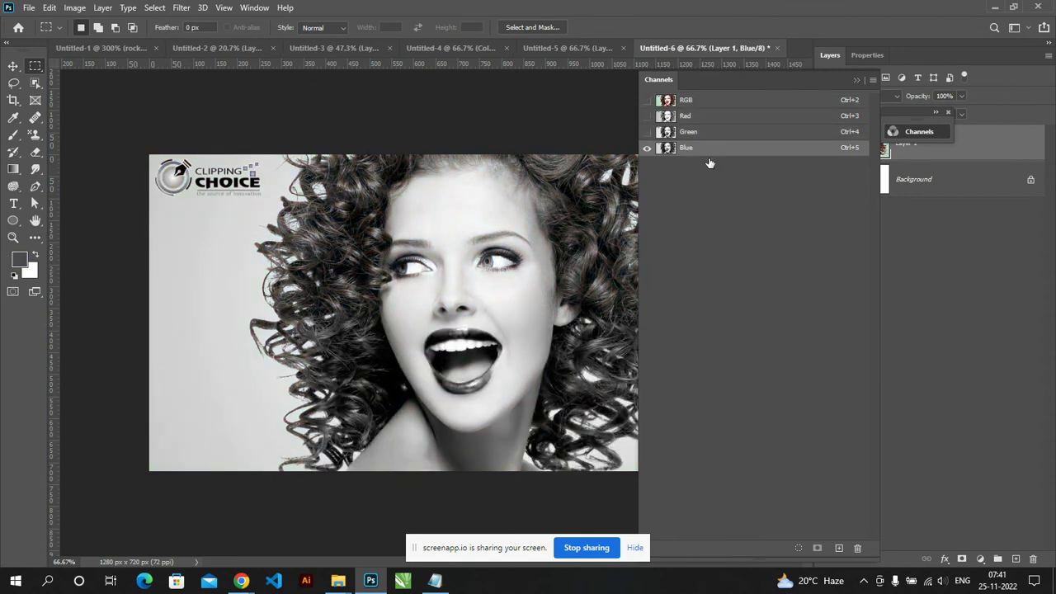
right_click(936, 155)
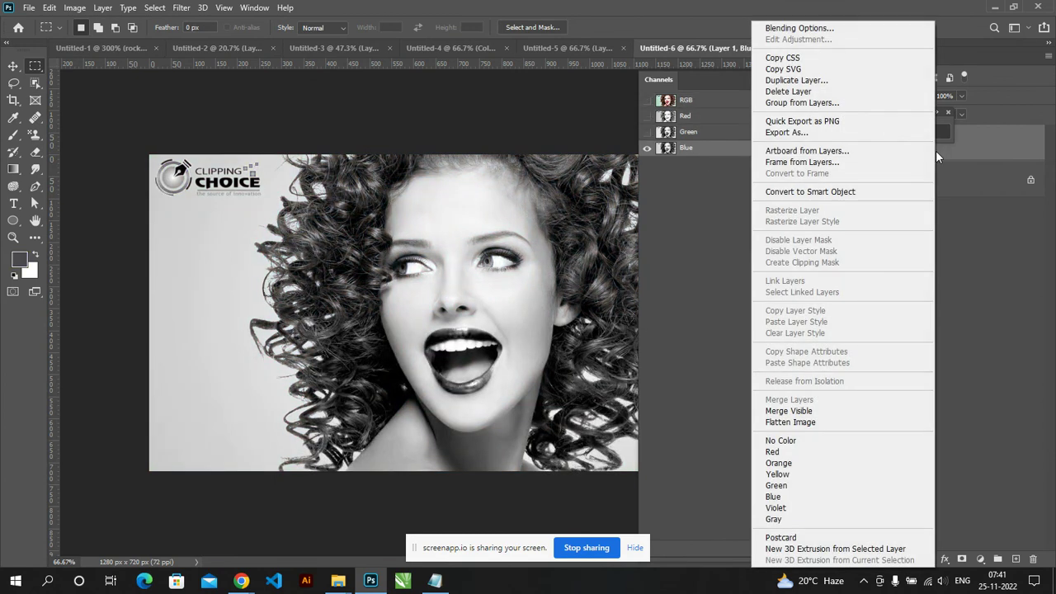
left_click(704, 150)
right_click(715, 150)
left_click(749, 160)
left_click(634, 158)
left_click(647, 163)
left_click(647, 147)
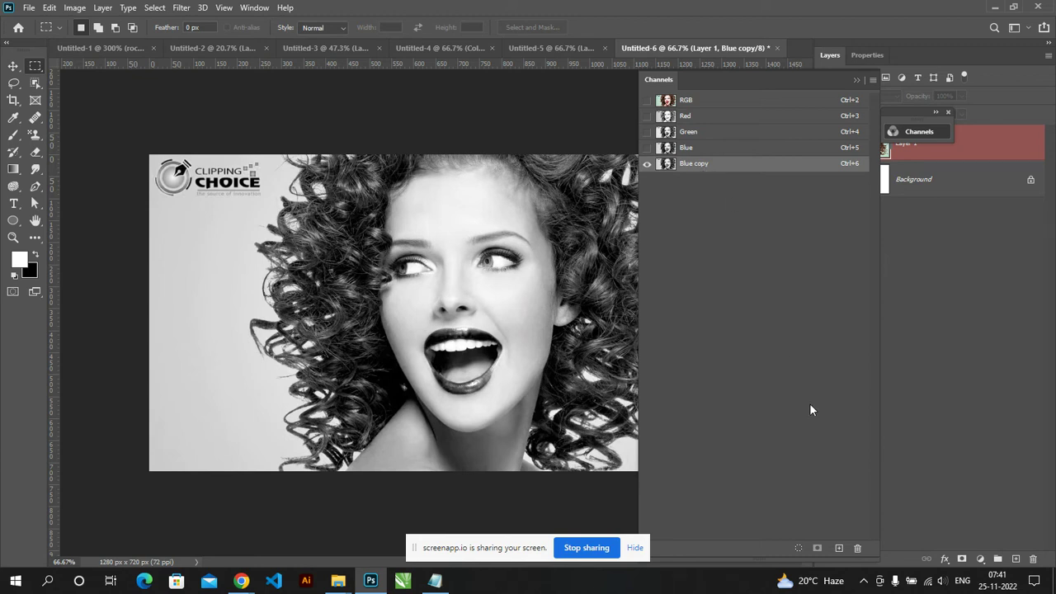
key("ctrl+l")
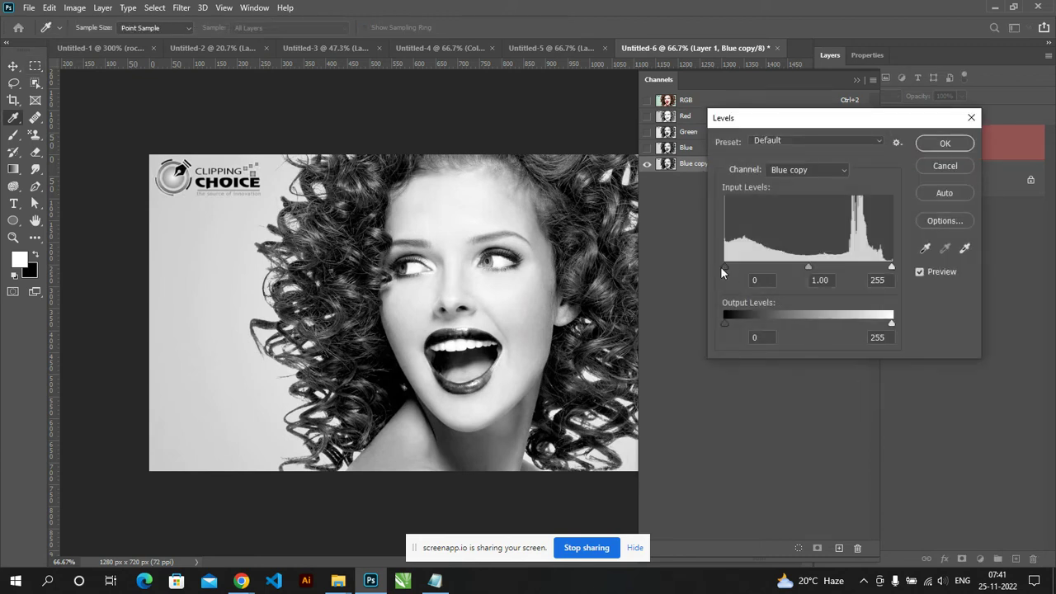
Step: Apply Levels 99/174 to Blue copy, then begin lassoing down the face's left edge
left_click_drag(726, 265, 789, 262)
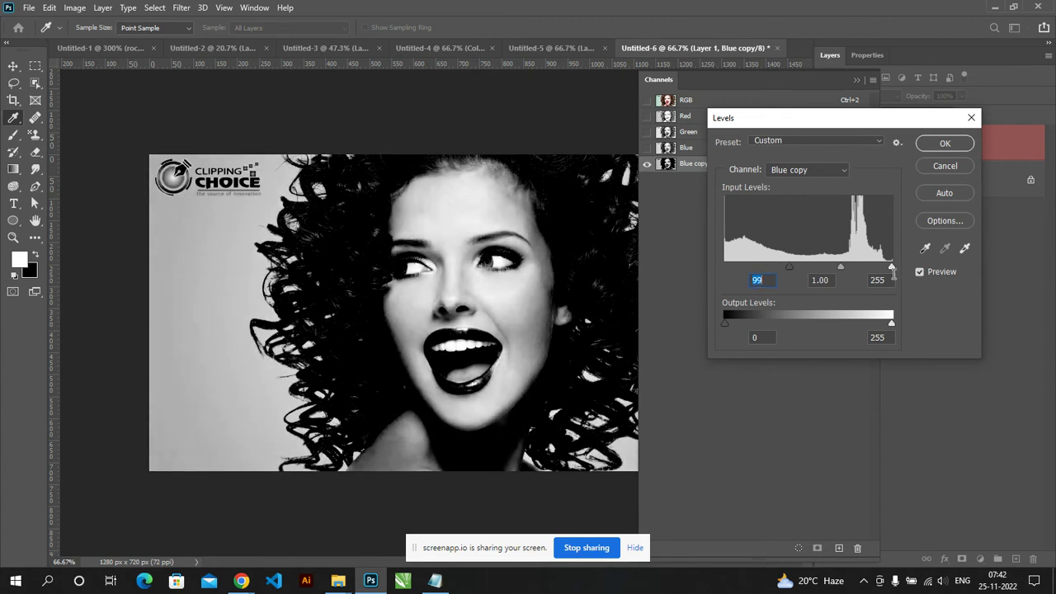
left_click_drag(892, 268, 838, 283)
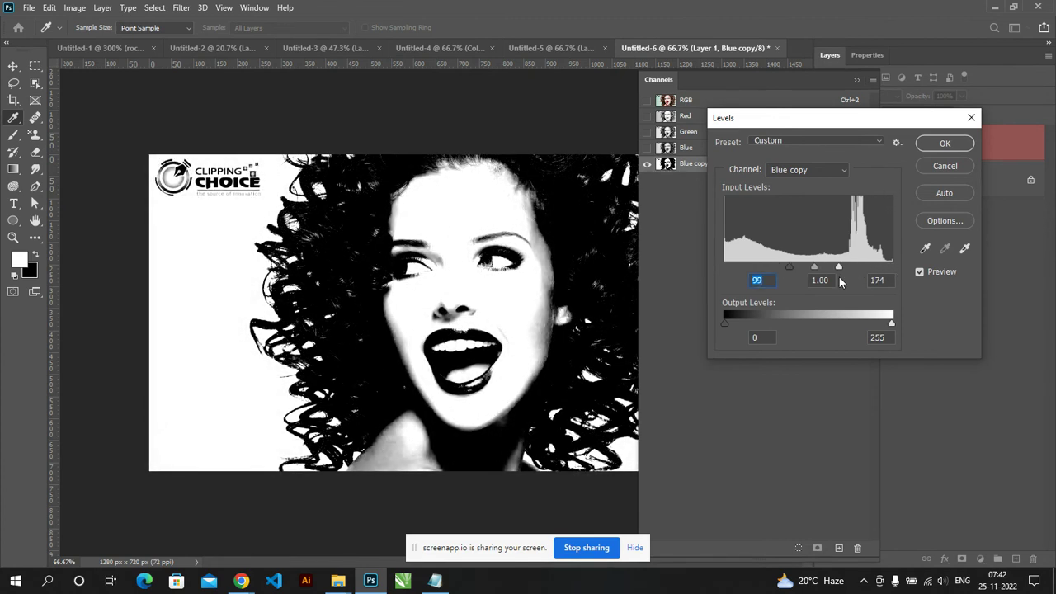
left_click(945, 143)
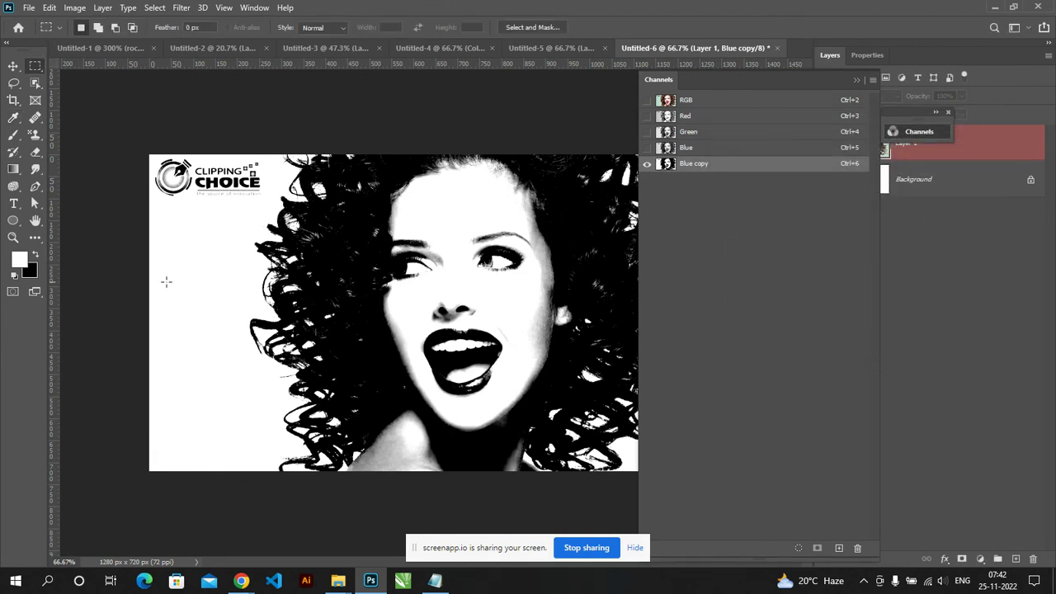
left_click(13, 83)
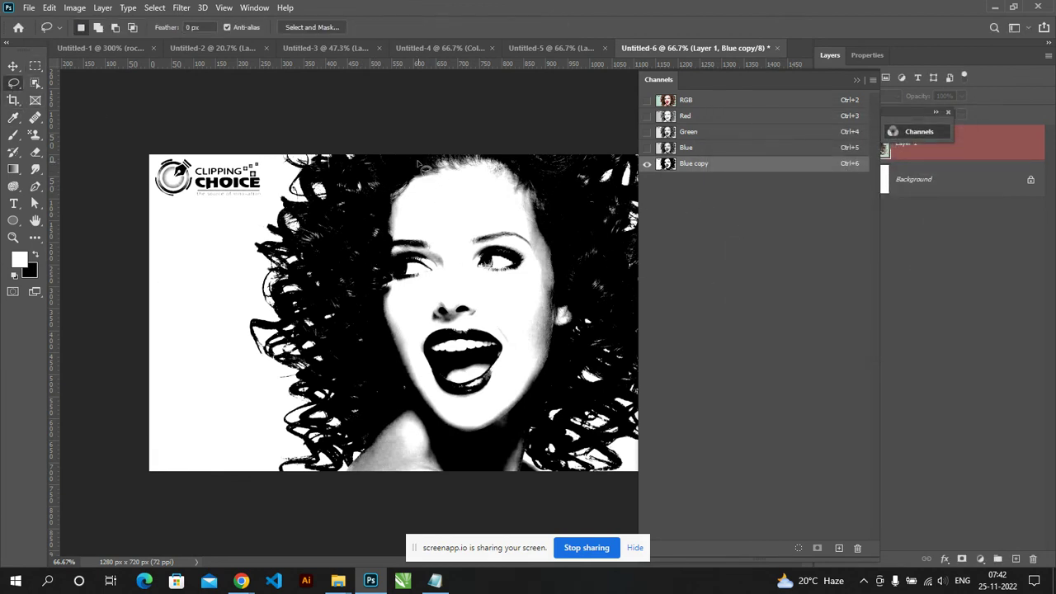
mouse_move(413, 154)
left_mouse_down()
mouse_move(347, 480)
mouse_move(456, 507)
mouse_move(537, 502)
mouse_move(518, 477)
left_mouse_up()
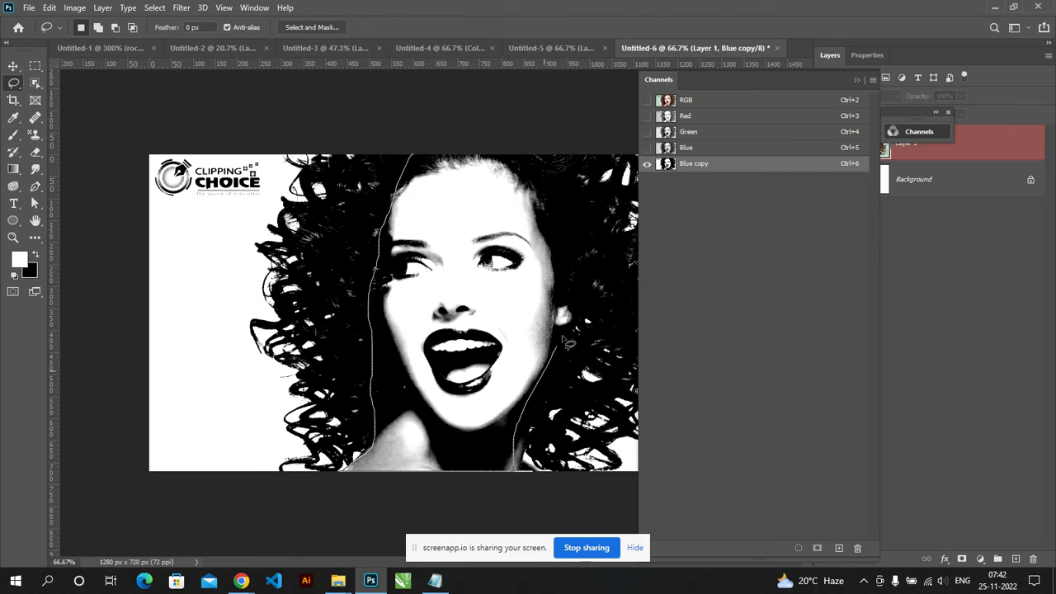
Step: Close the face lasso and paint the face, neck and grey lower-hair patch solid black
left_click_drag(466, 132, 468, 134)
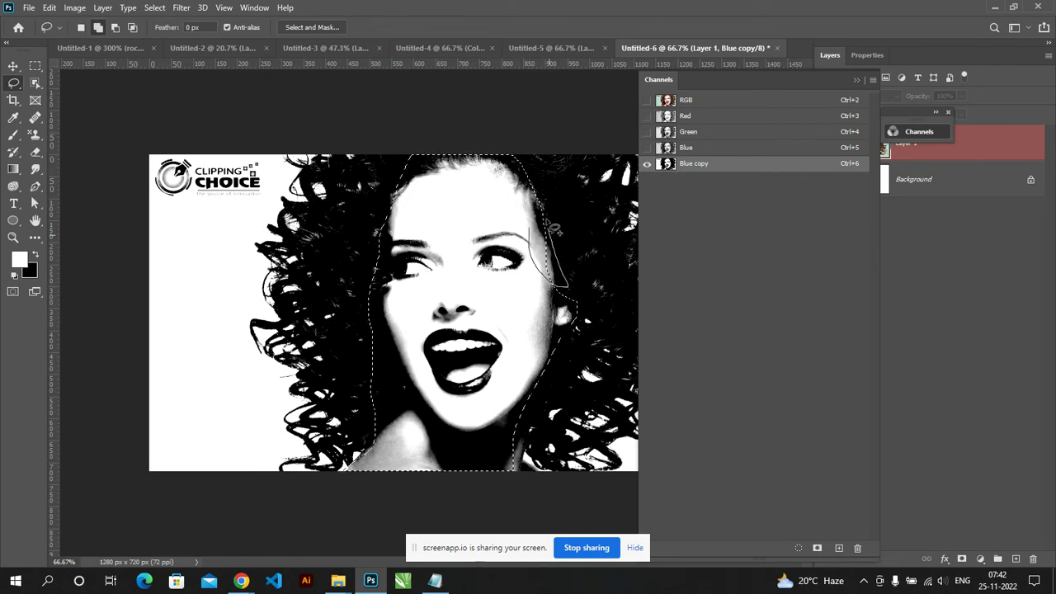
key("b")
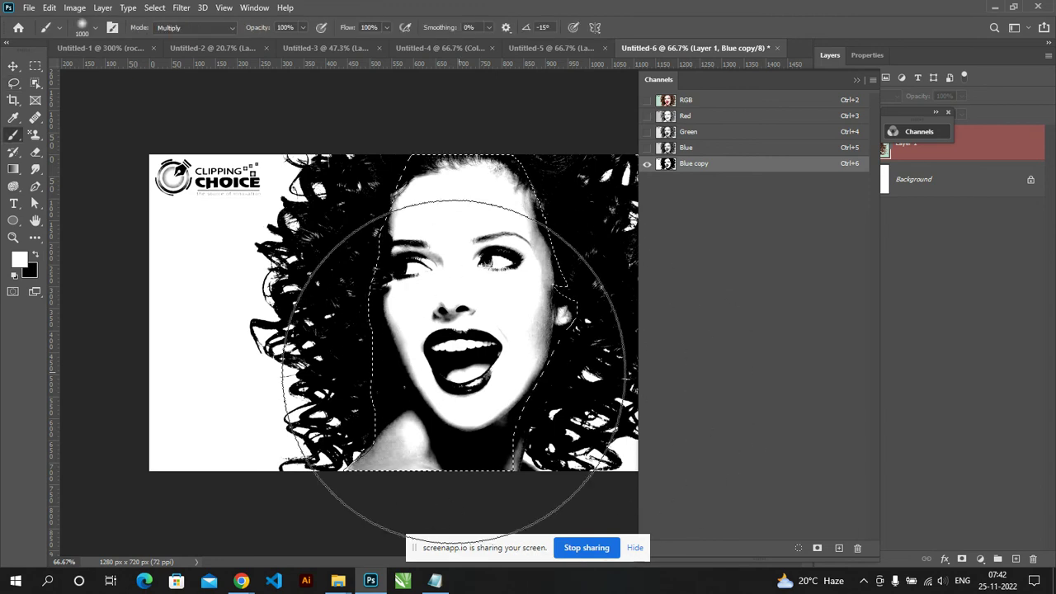
key("x")
mouse_move(488, 323)
left_mouse_down()
mouse_move(503, 356)
mouse_move(432, 185)
mouse_move(401, 577)
mouse_move(507, 495)
mouse_move(450, 190)
left_mouse_up()
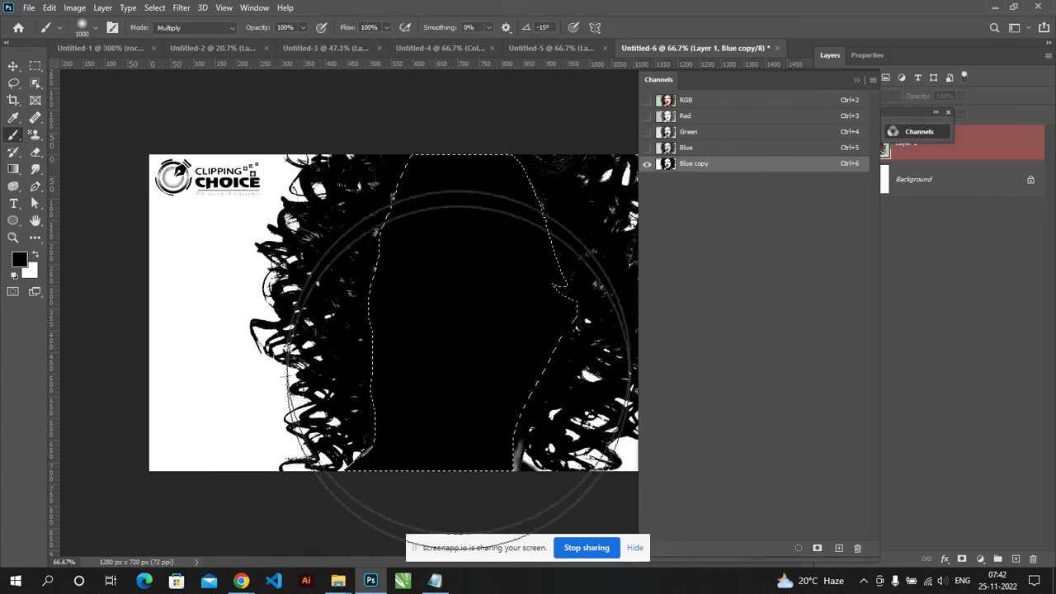
key("ctrl+d")
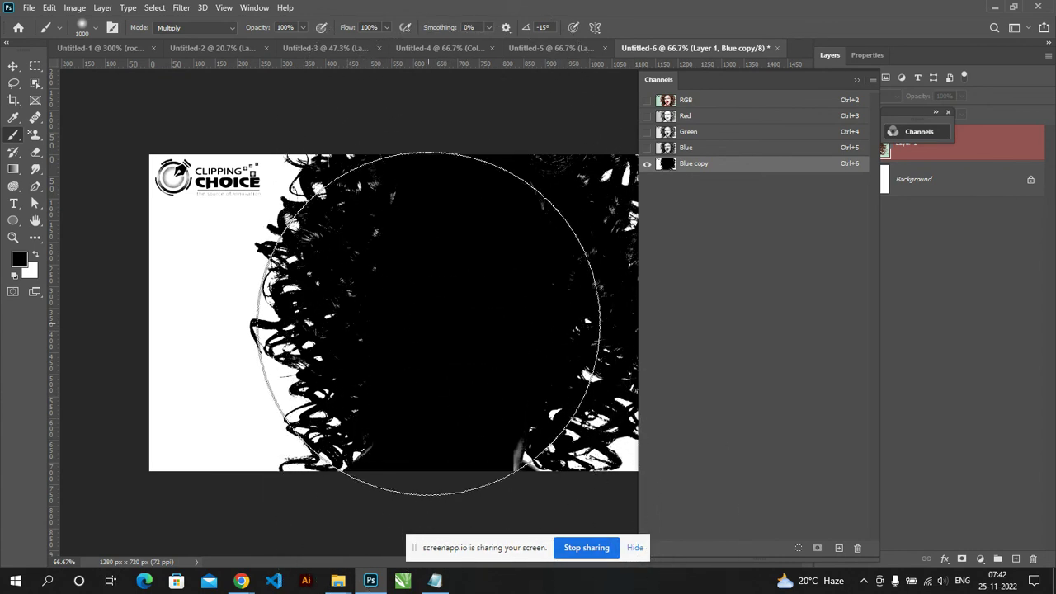
key("bracketleft")
key("bracketleft")
key("bracketleft")
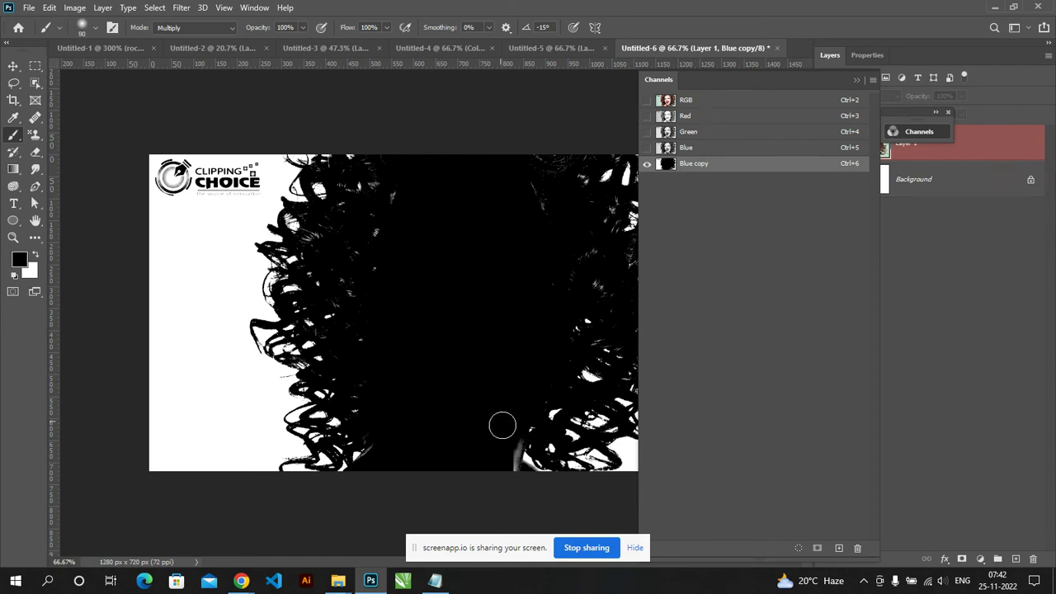
left_click_drag(517, 457, 514, 483)
Step: Load Blue copy as a selection and turn it into Layer 1's mask
left_click(799, 549)
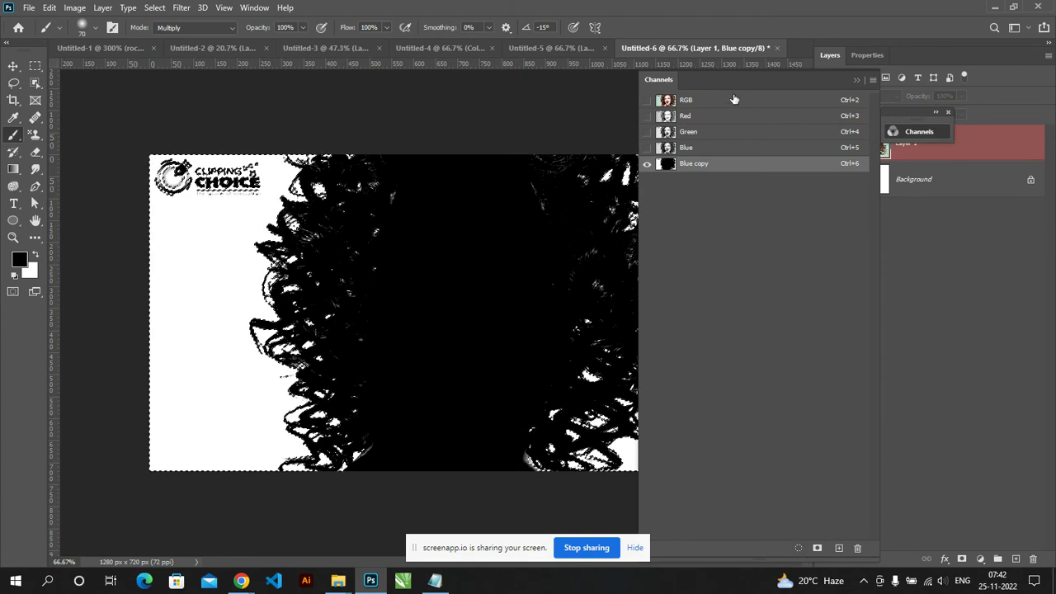
left_click(962, 147)
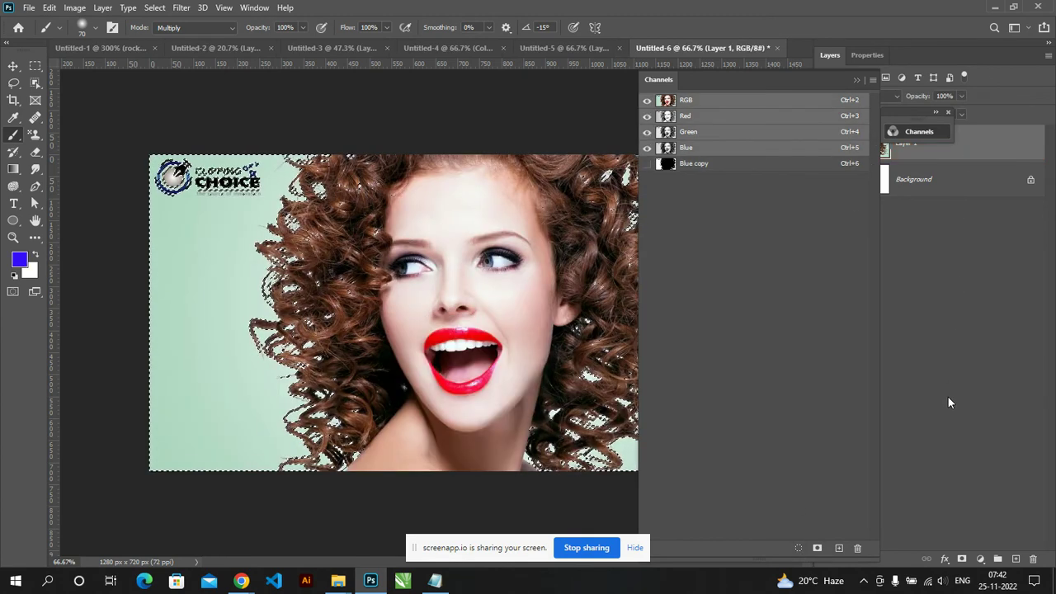
left_click(960, 561)
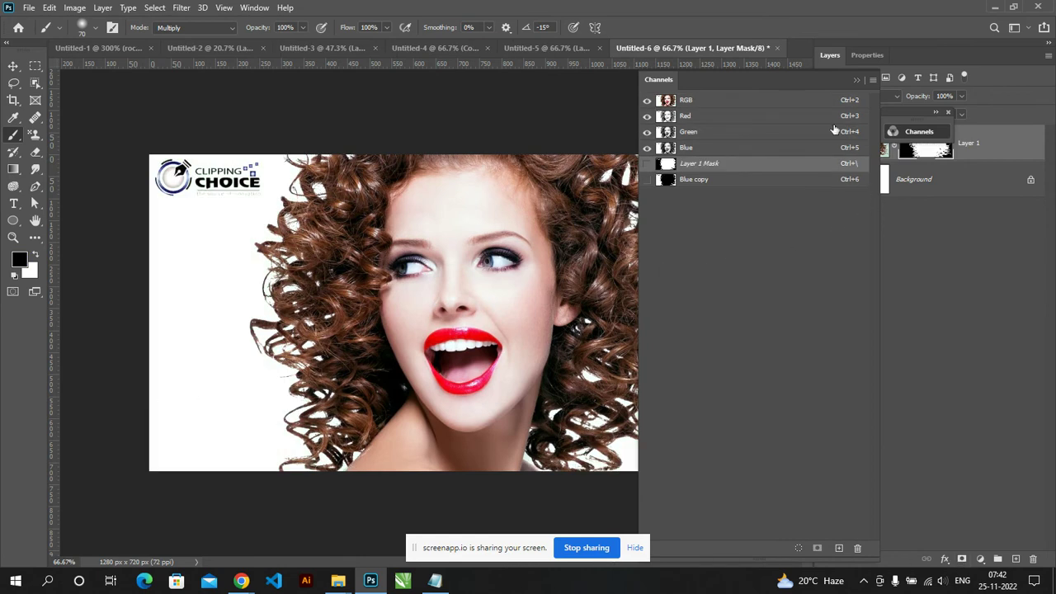
left_click(854, 79)
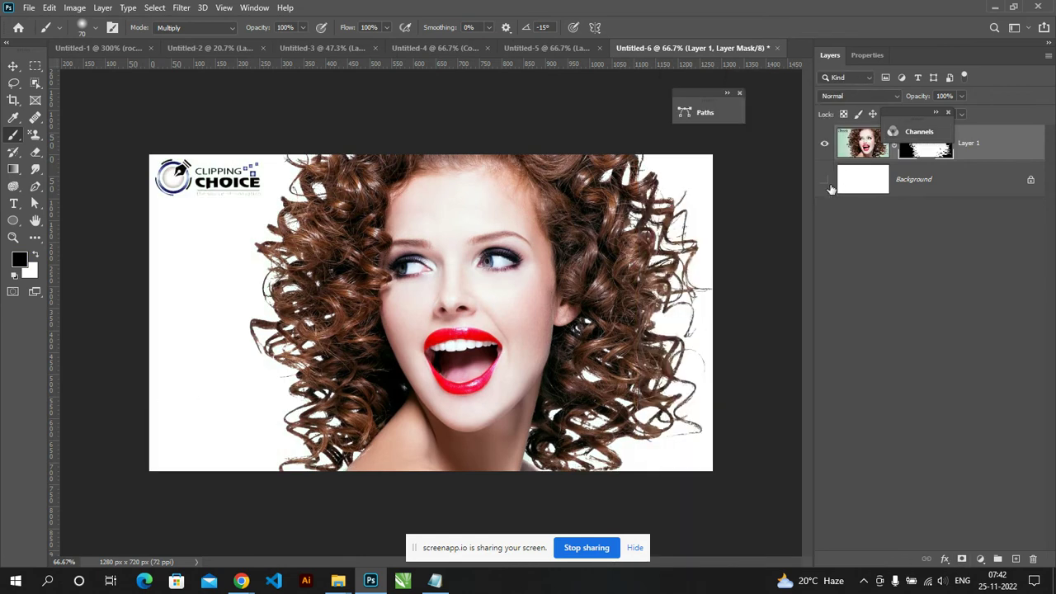
scroll(388, 273, "up", 3)
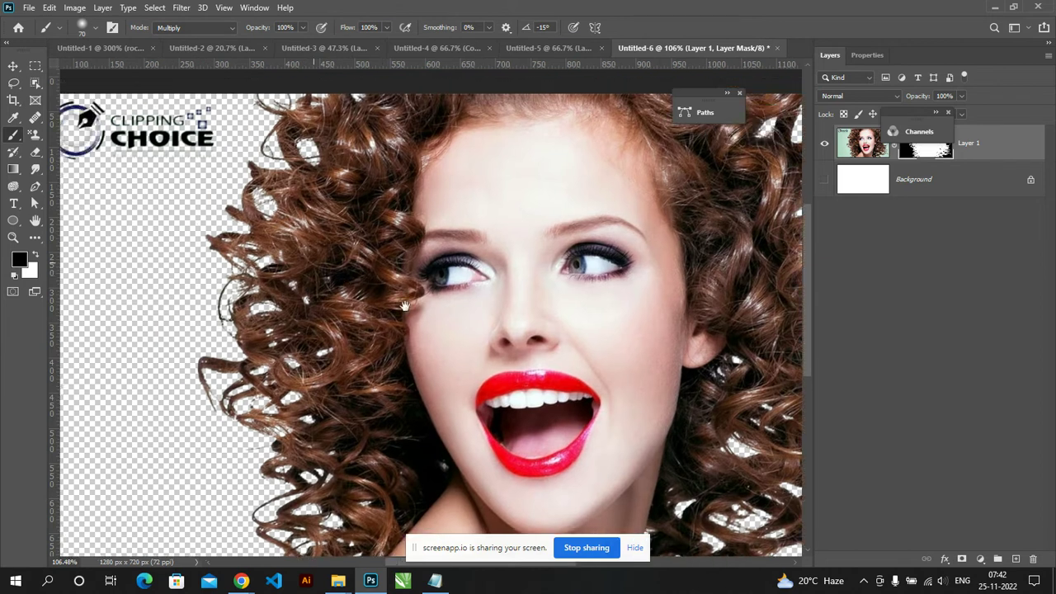
Step: Paint the mask in Normal mode to hide the top-left logo and green traces
left_click_drag(373, 276, 559, 338)
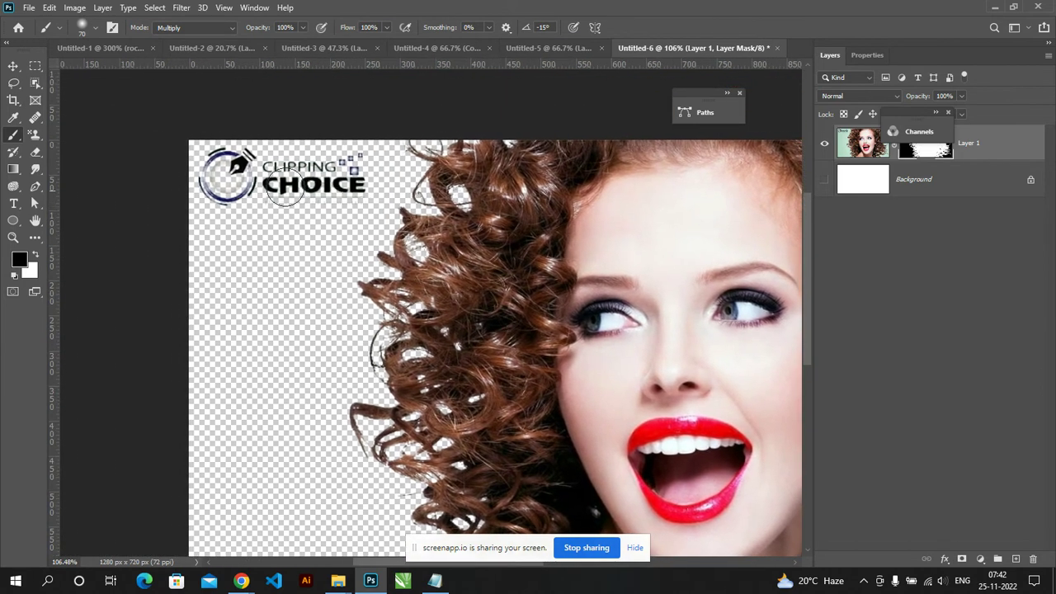
mouse_move(297, 195)
left_mouse_down()
mouse_move(227, 199)
mouse_move(358, 185)
left_mouse_up()
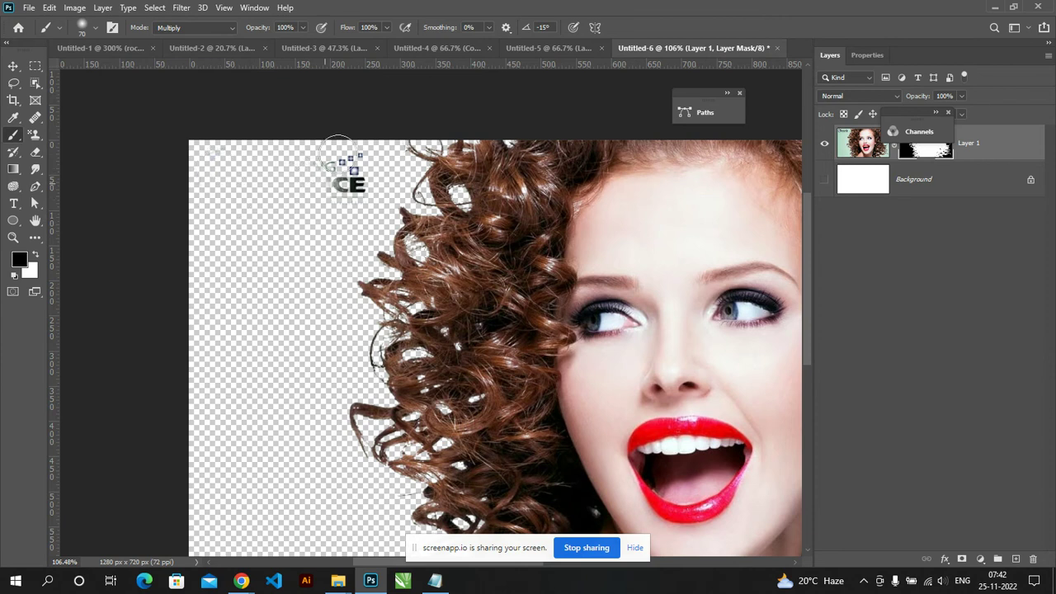
key("x")
key("x")
key("x")
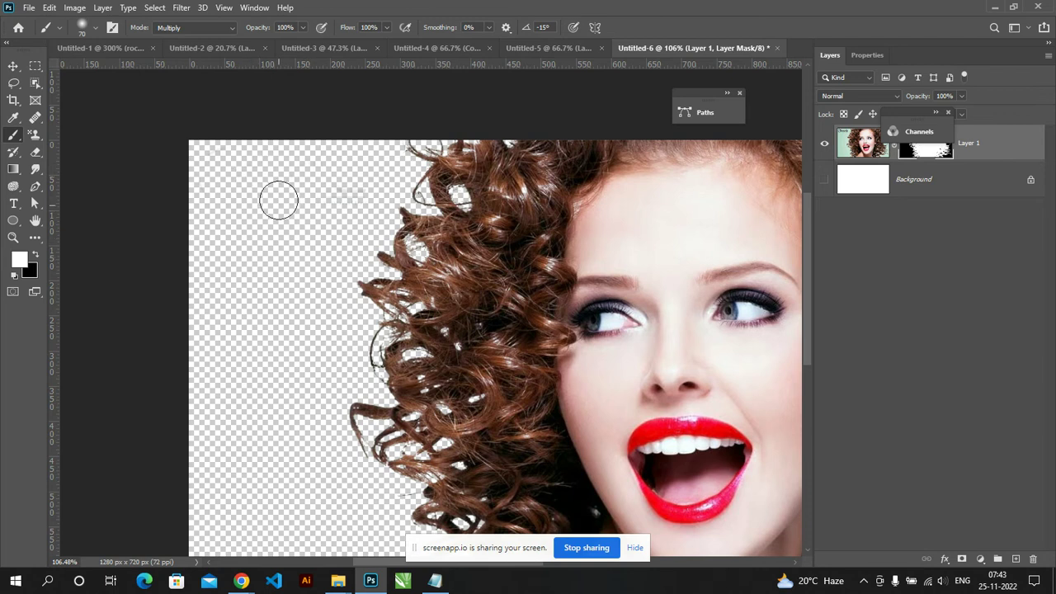
left_click(198, 28)
left_click(192, 38)
mouse_move(254, 166)
left_mouse_down()
mouse_move(240, 198)
mouse_move(218, 161)
mouse_move(291, 177)
left_mouse_up()
key("x")
mouse_move(247, 223)
left_mouse_down()
mouse_move(278, 160)
mouse_move(213, 178)
mouse_move(219, 207)
mouse_move(269, 212)
mouse_move(305, 160)
left_mouse_up()
mouse_move(352, 190)
left_mouse_down()
mouse_move(212, 141)
mouse_move(306, 146)
mouse_move(206, 194)
mouse_move(290, 222)
left_mouse_up()
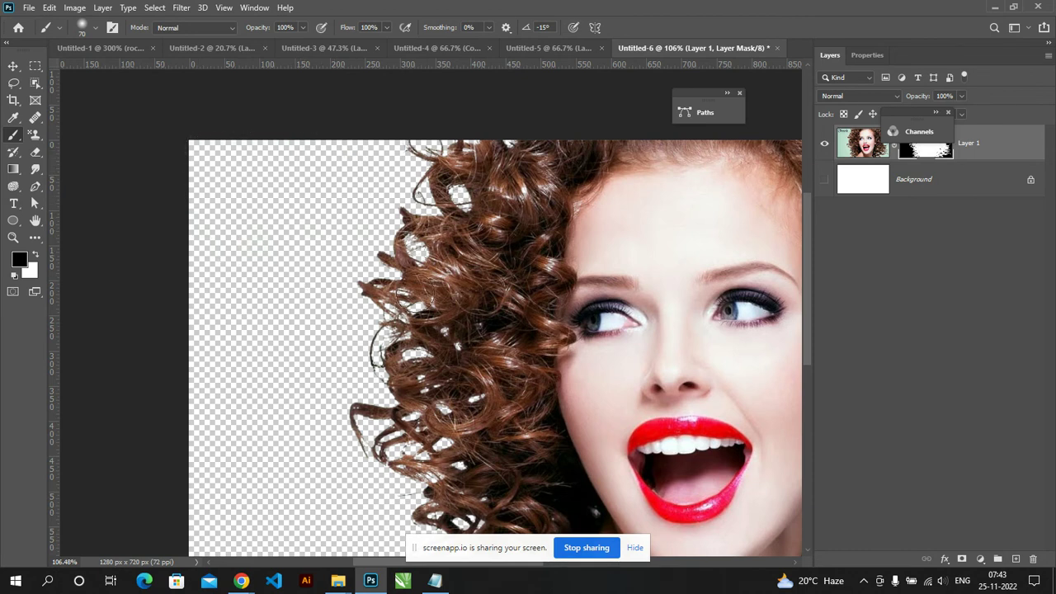
key("x")
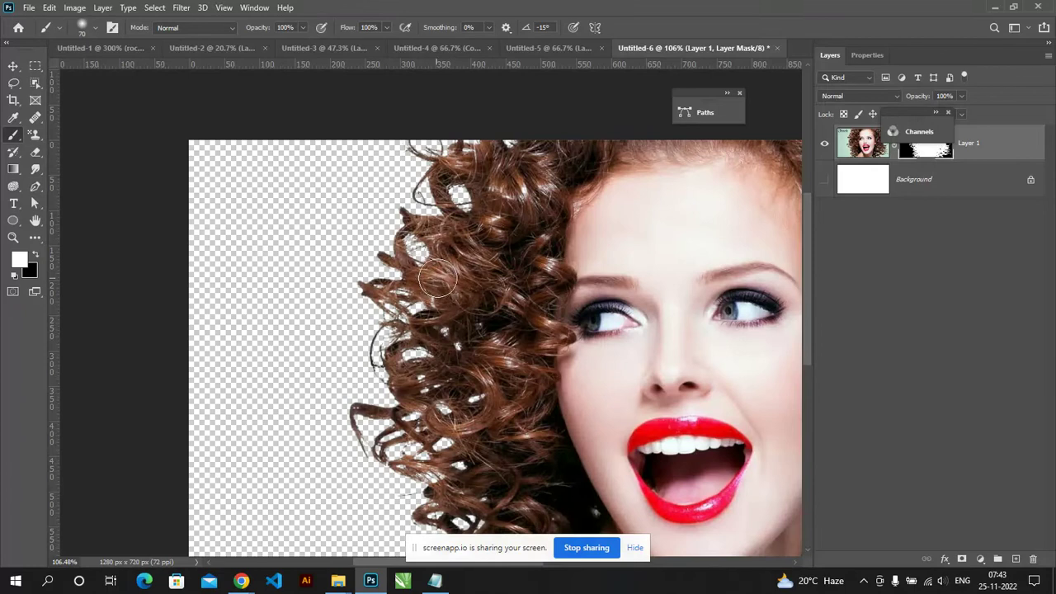
Step: Pan and zoom around the cut-out to inspect the hair edges and face
left_click_drag(536, 270, 425, 288)
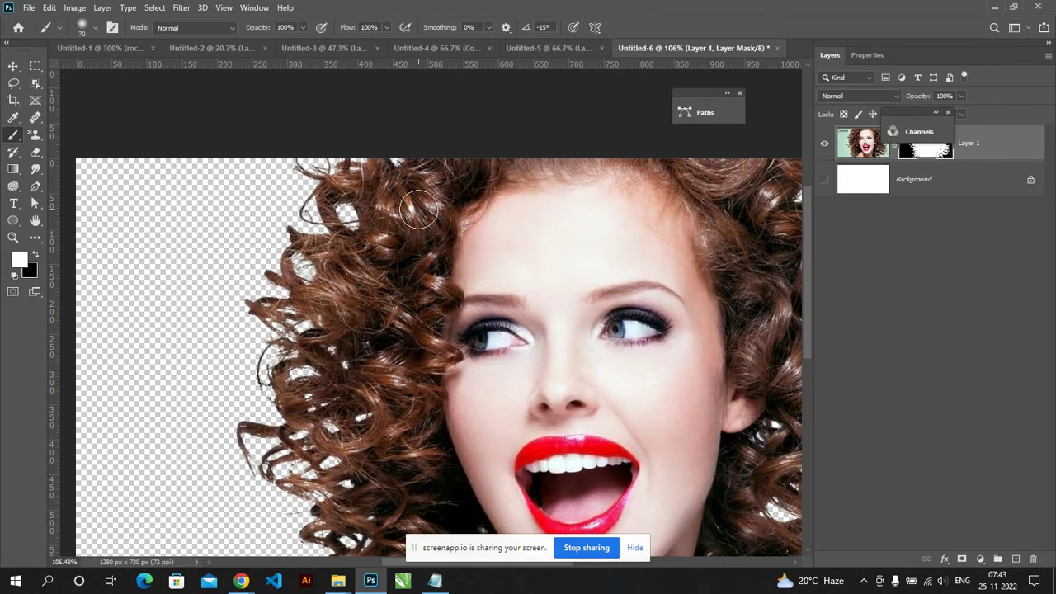
left_click_drag(580, 492, 431, 306)
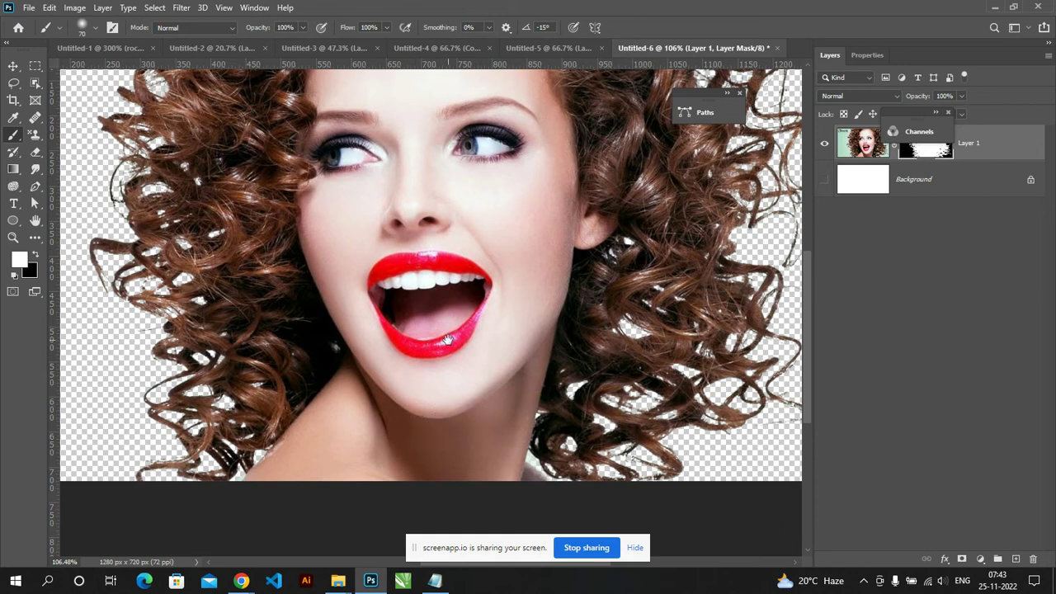
scroll(446, 347, "up", 3)
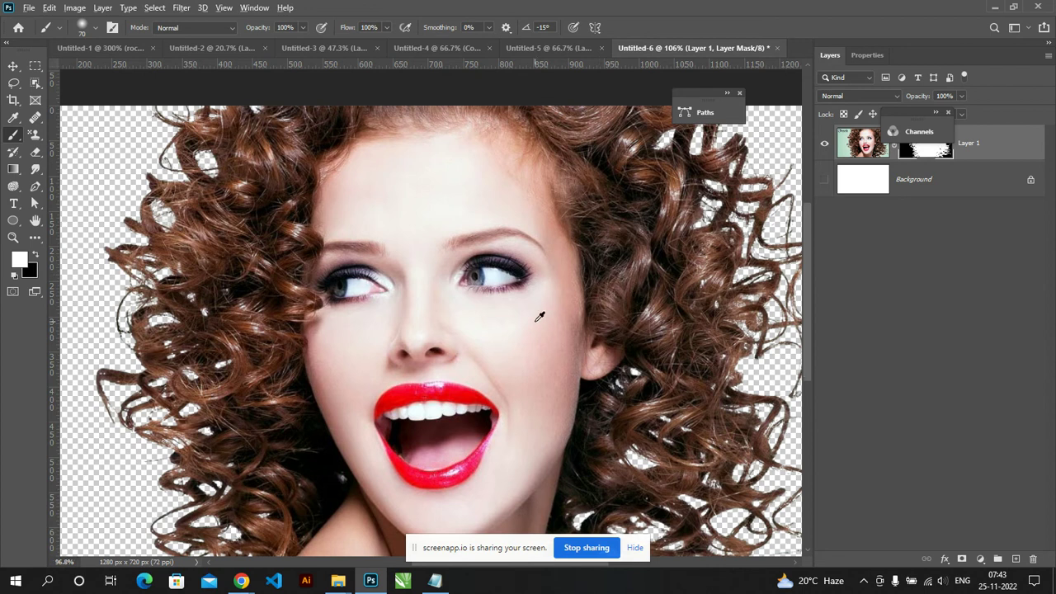
scroll(547, 313, "down", 2)
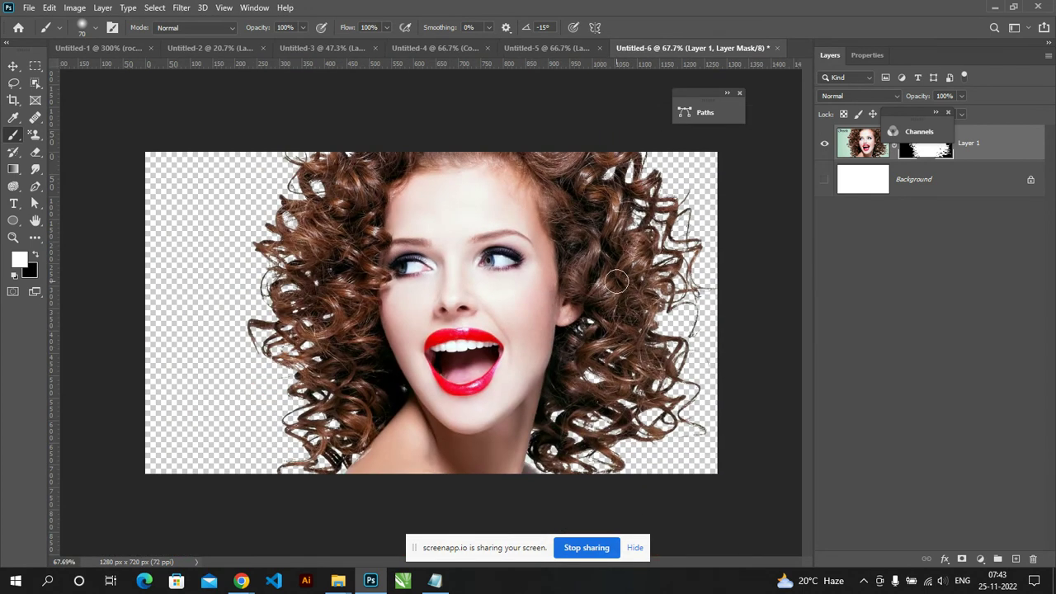
Step: Fill the Background layer with salmon pink #e39f92
left_click(13, 66)
left_click(895, 188)
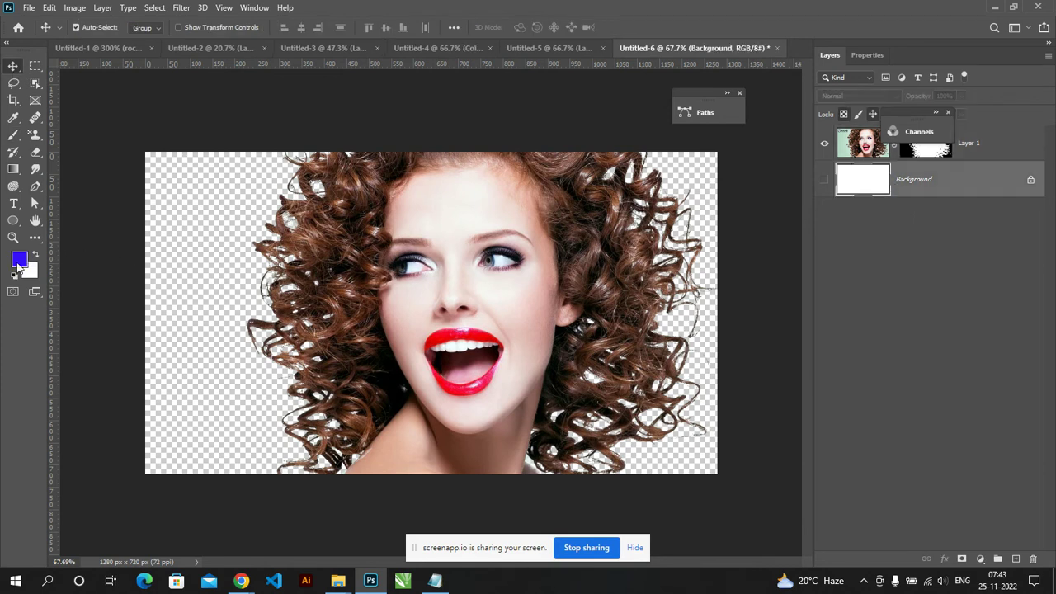
left_click(19, 261)
left_click(747, 248)
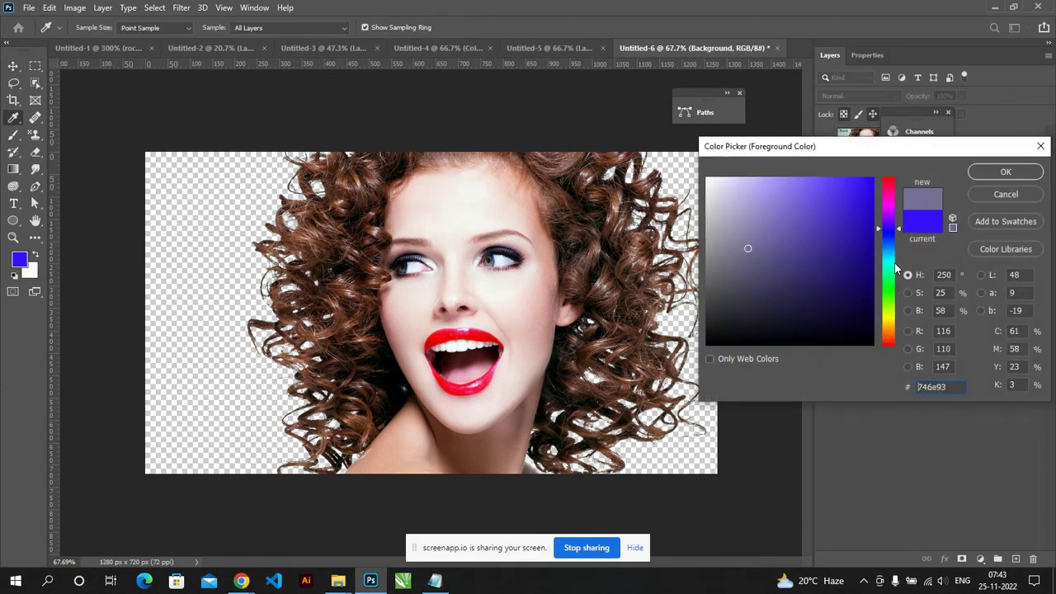
left_click_drag(895, 268, 888, 342)
left_click_drag(796, 249, 766, 196)
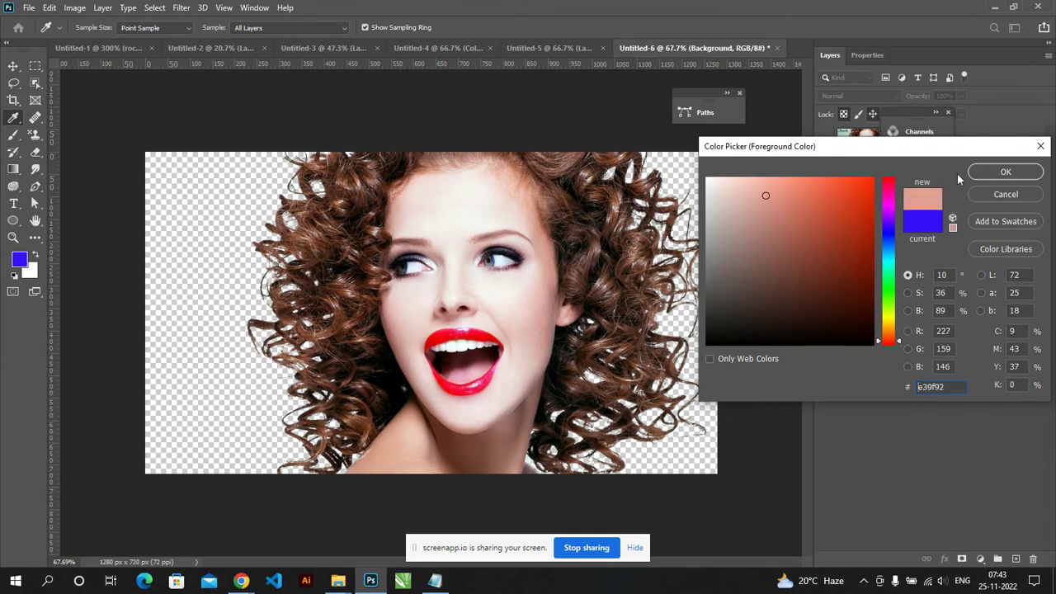
left_click(982, 171)
key("alt+BackSpace")
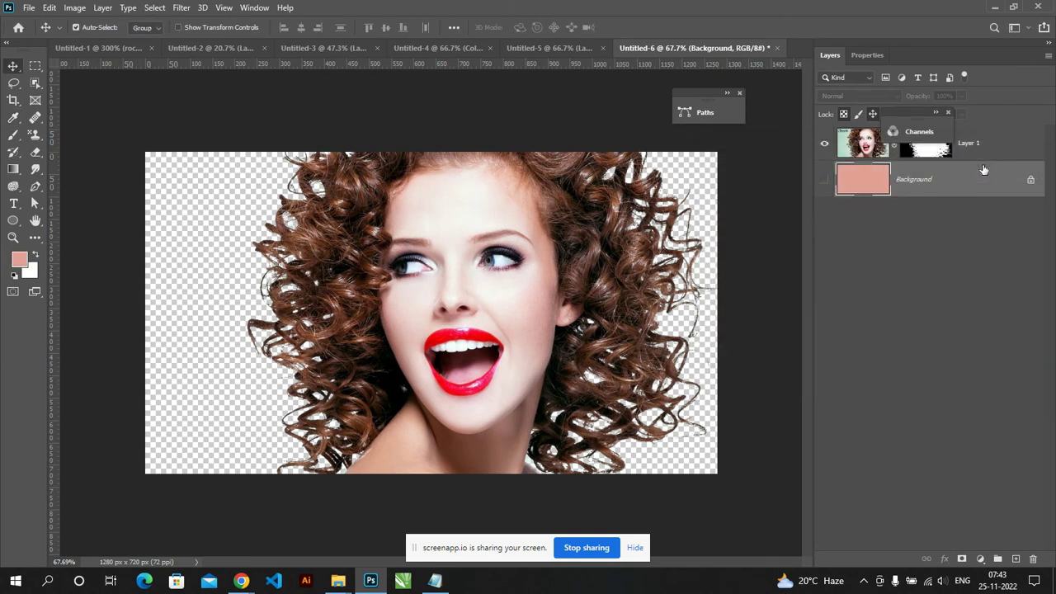
Step: Preview the cutout over the pink background, hide it again, and shift the portrait left
left_click(825, 181)
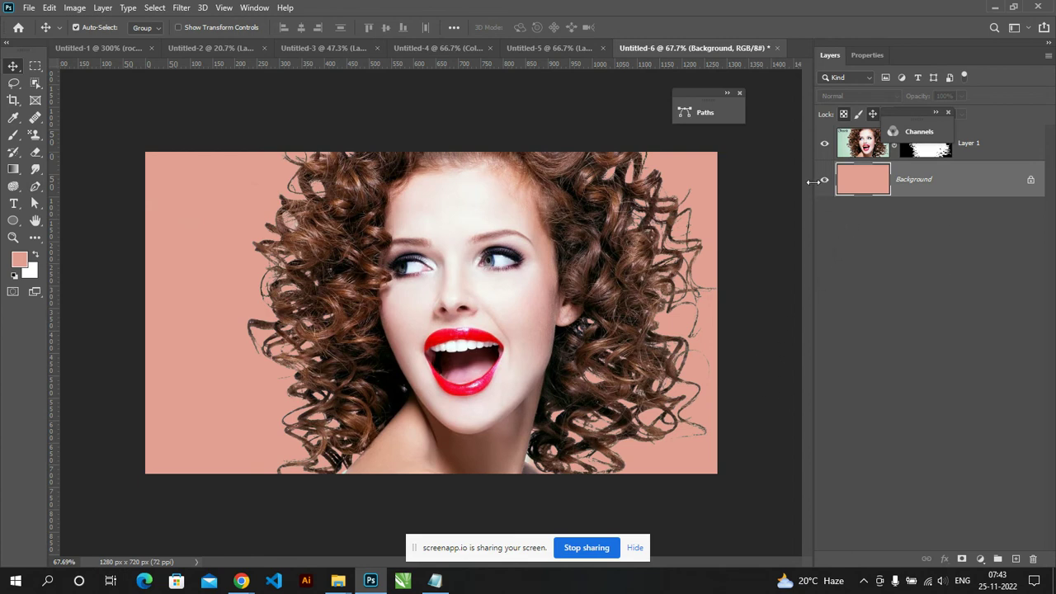
left_click(822, 183)
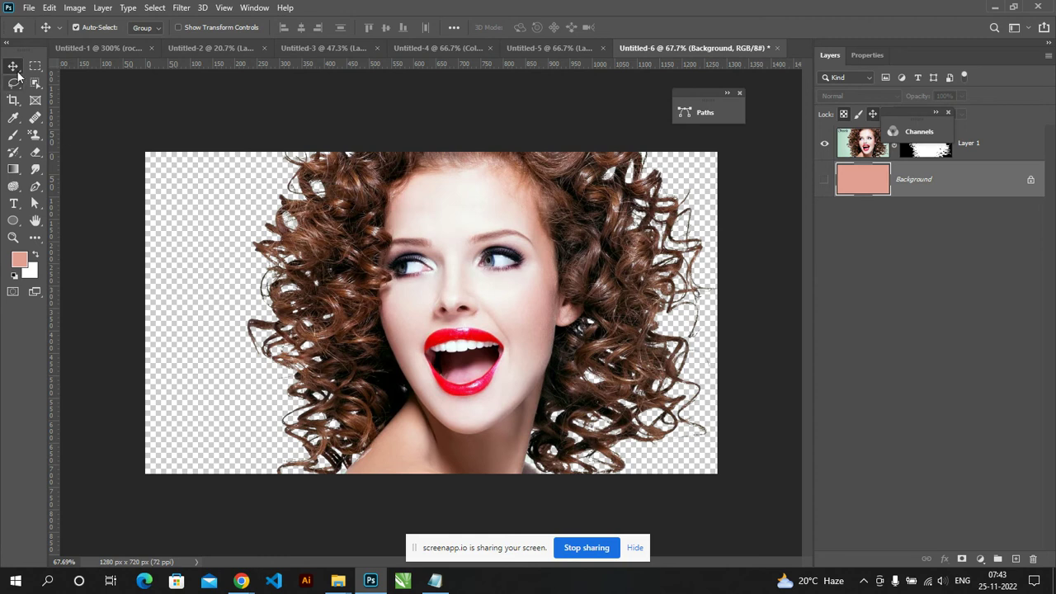
left_click_drag(368, 187, 307, 192)
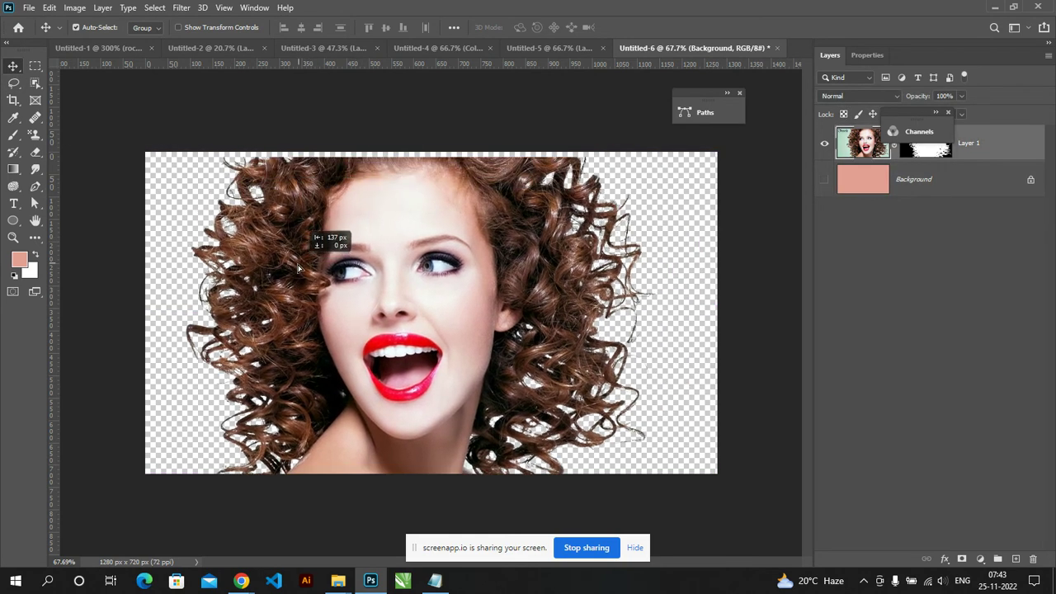
left_click(776, 48)
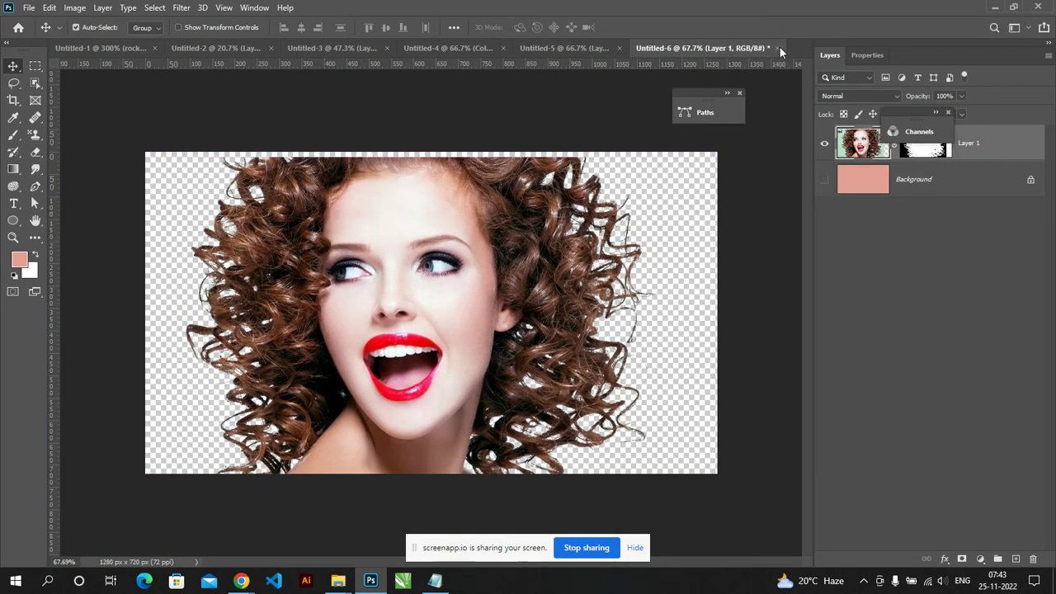
Step: Close Untitled-6, -5, -4 and -3 without saving changes
left_click(524, 221)
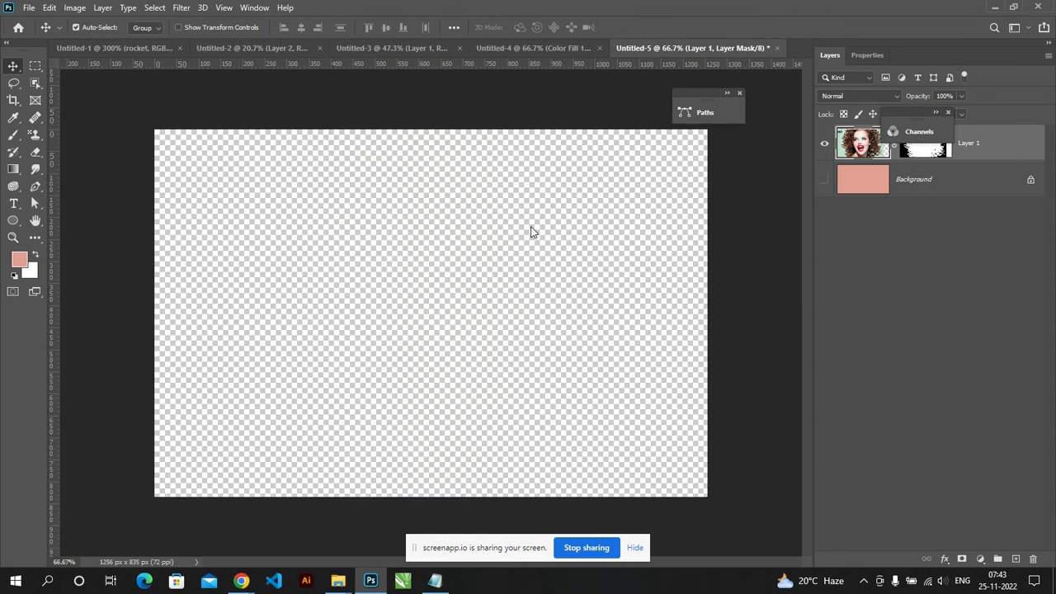
left_click(777, 48)
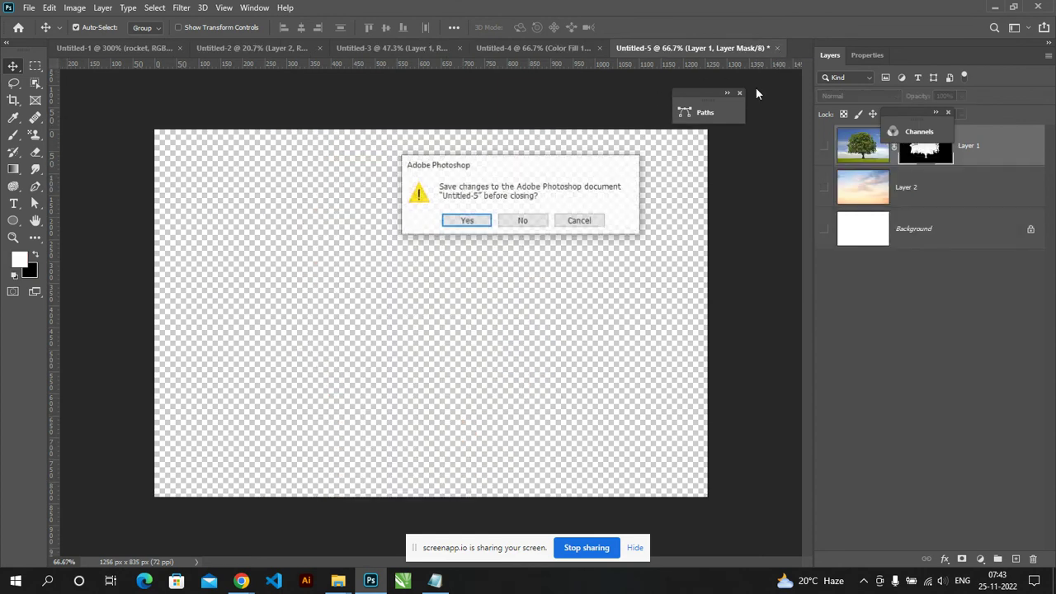
left_click(523, 227)
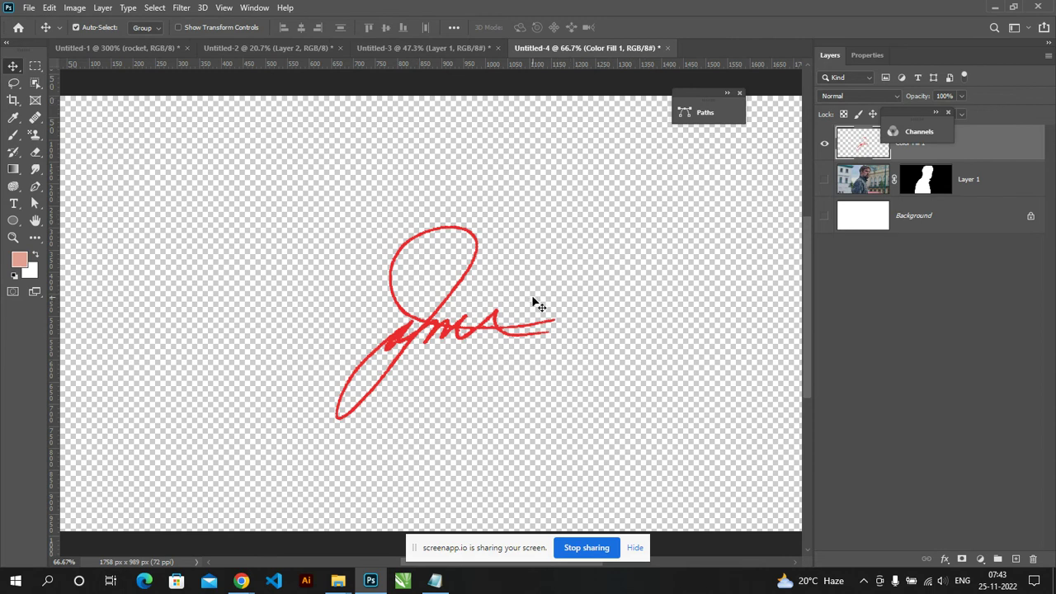
left_click(668, 48)
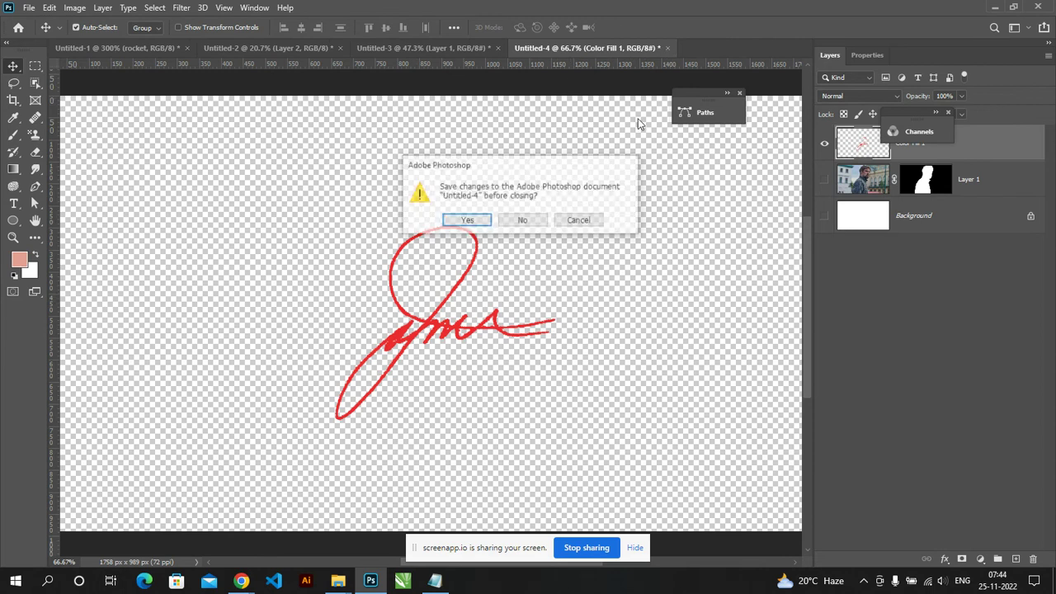
left_click(523, 220)
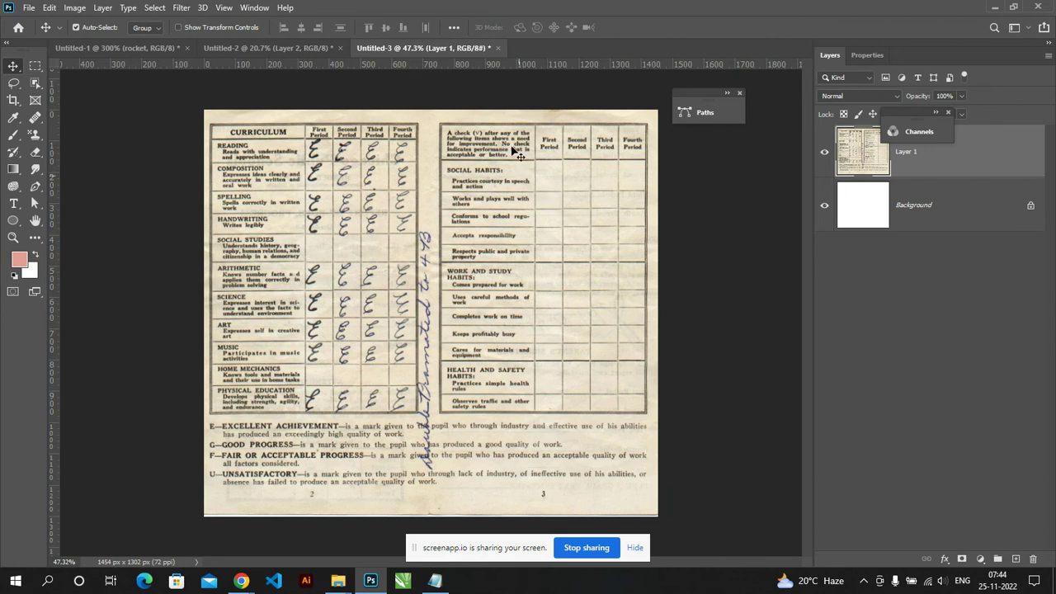
left_click(498, 48)
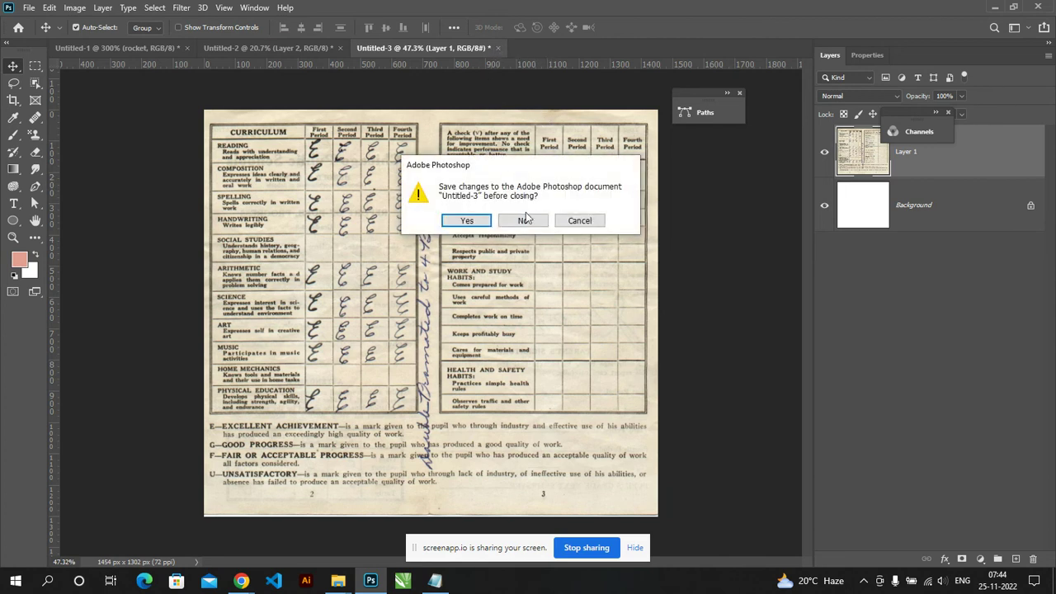
left_click(524, 220)
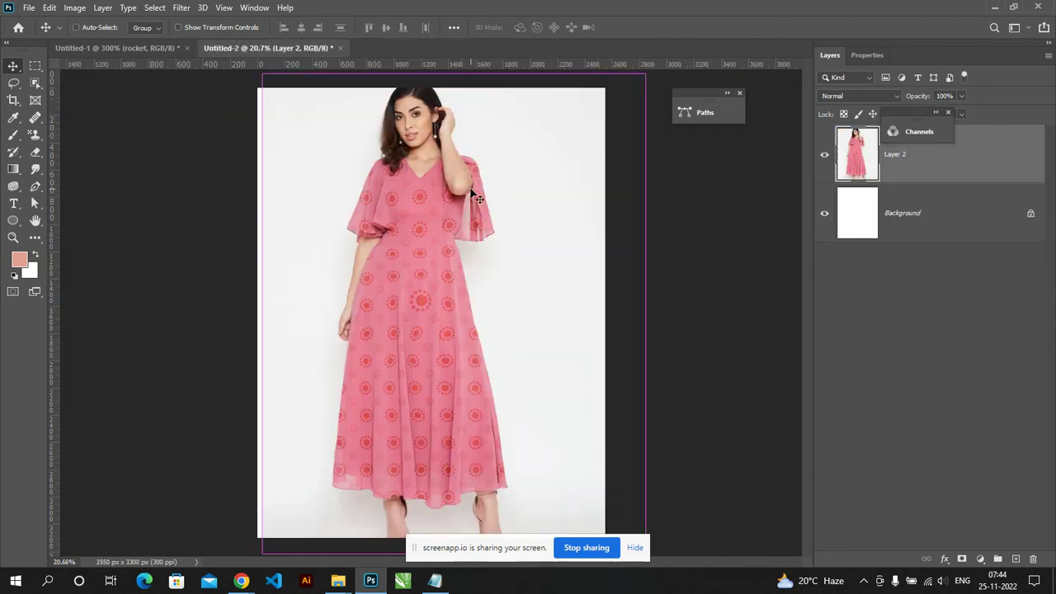
Step: Create a new blank 1280 × 720 px document
key("ctrl+n")
left_click(778, 489)
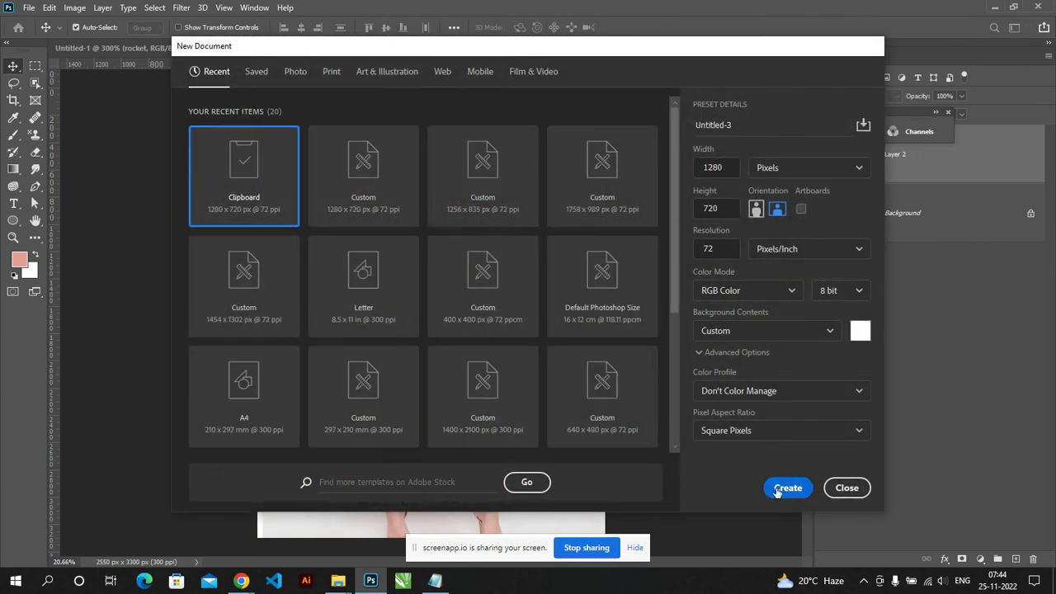
scroll(483, 286, "up", 2)
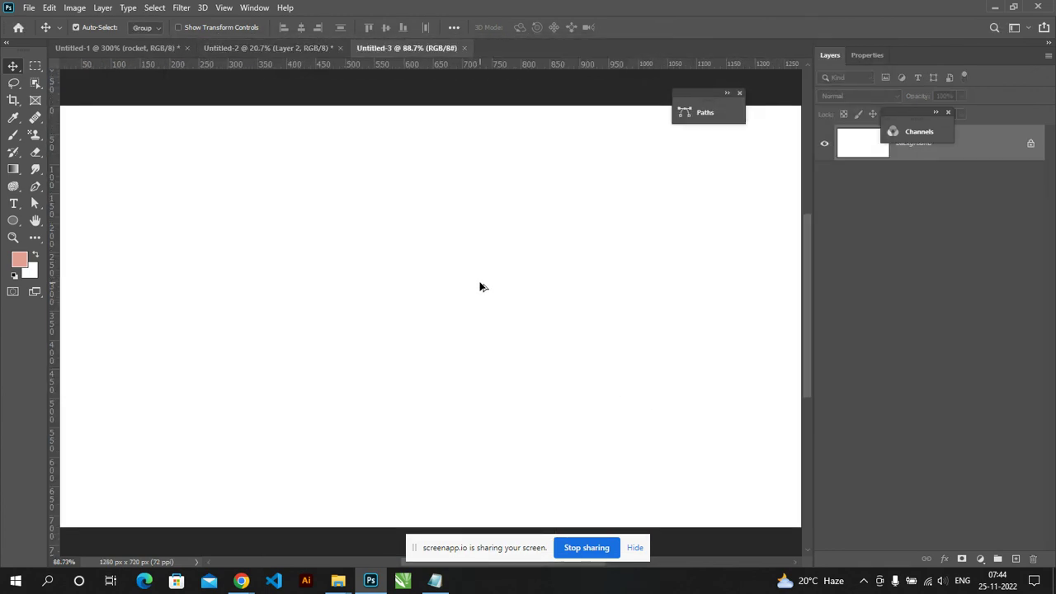
Step: Launch Notepad from the Run prompt and begin typing 'ch' in the new note
key("super+r")
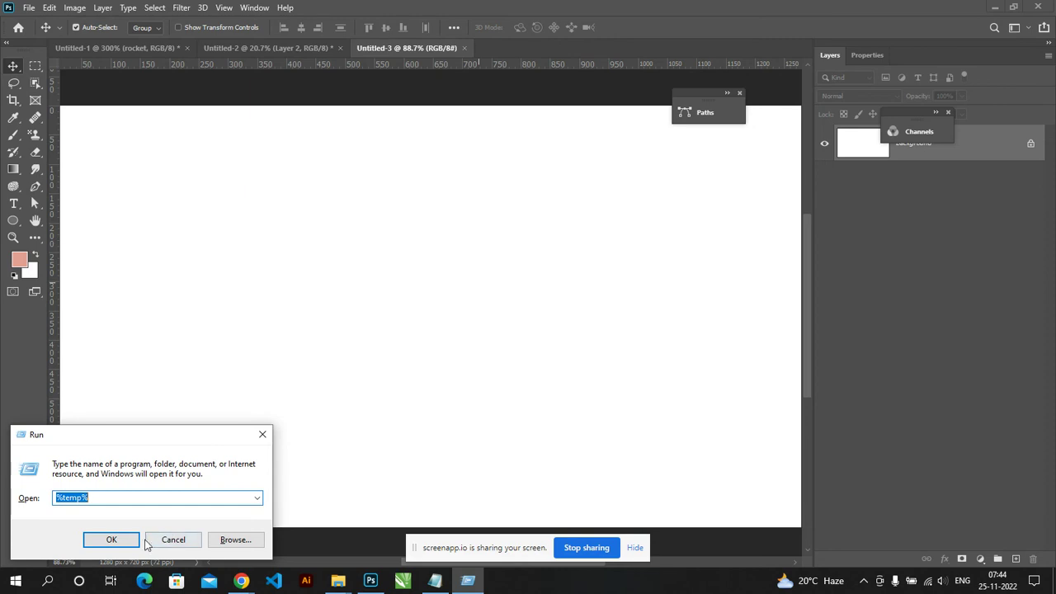
type("no")
type("pad")
key("Return")
type("channel masking")
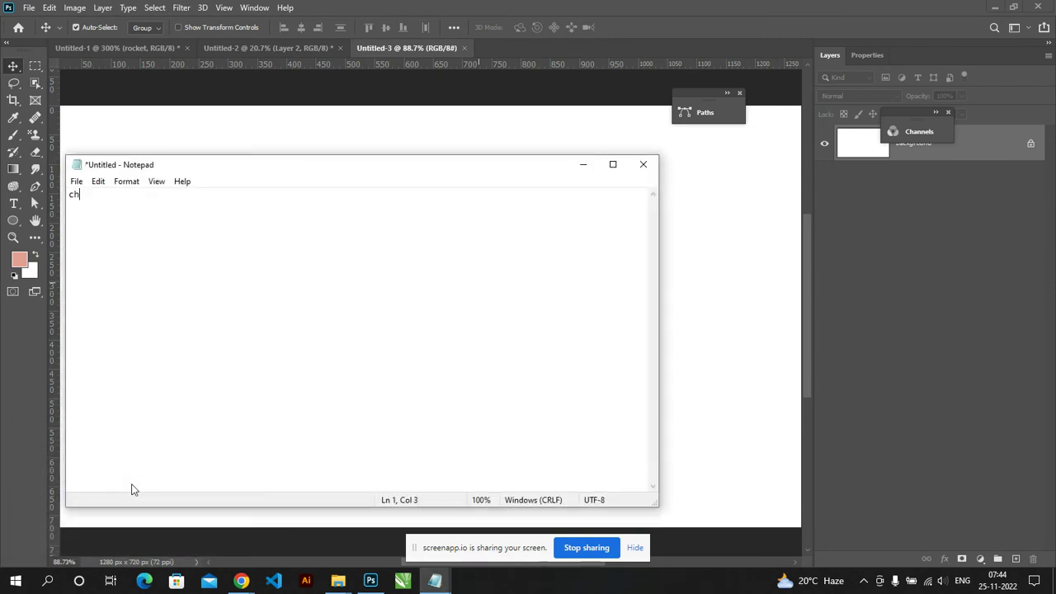
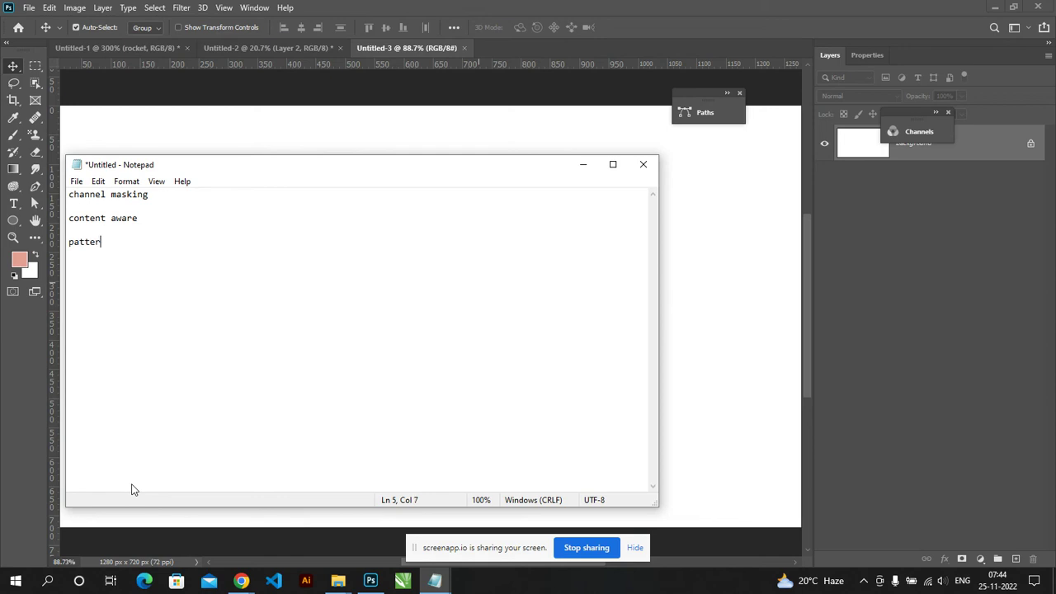
Step: Minimize Notepad and fit the blank 1280 × 720 Untitled-3 canvas in the window
key("alt+Tab")
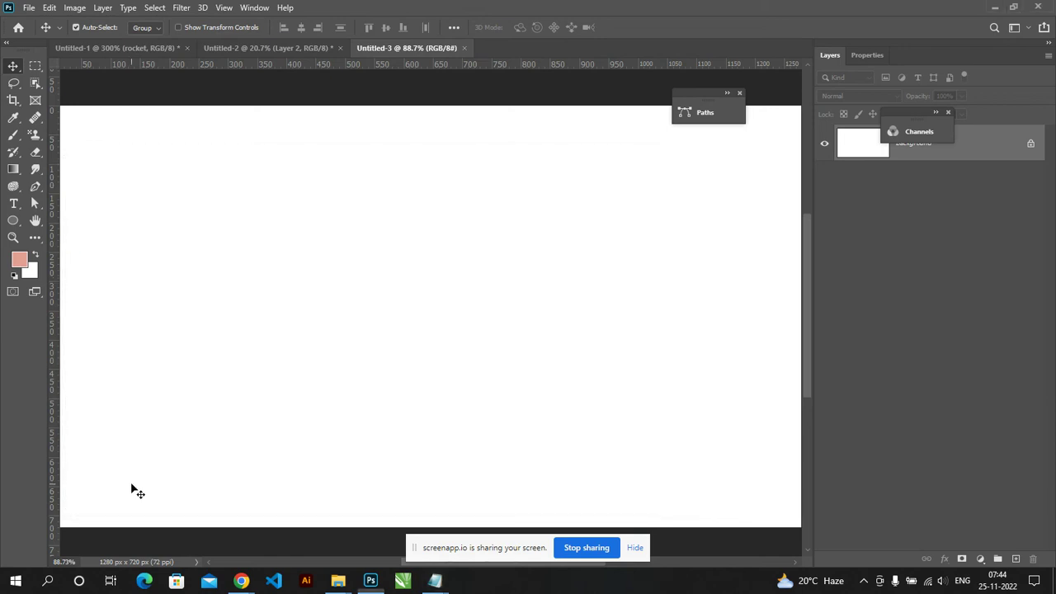
key("ctrl+minus")
key("ctrl+0")
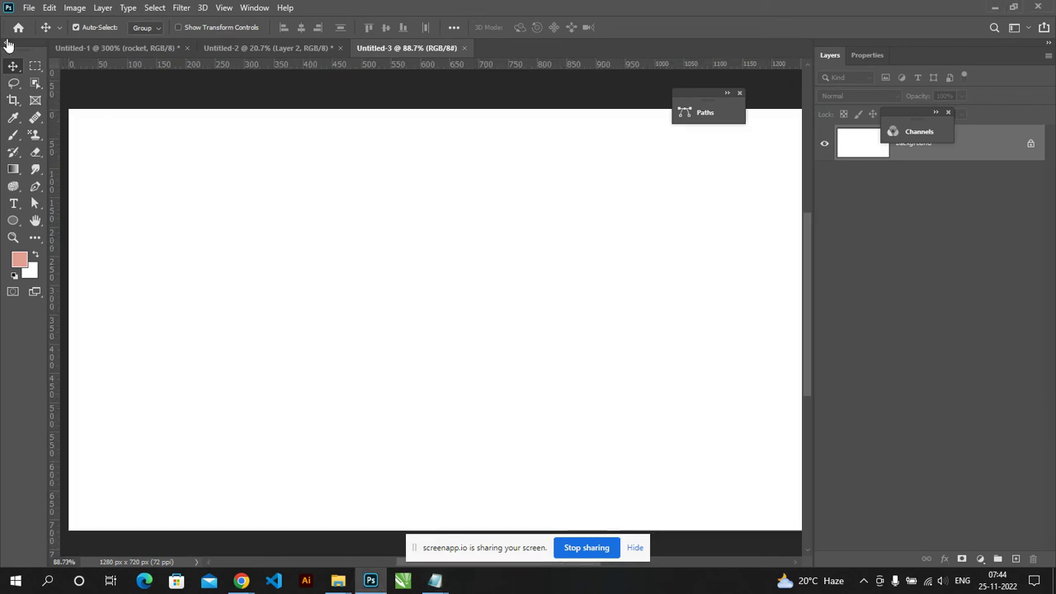
mouse_move(266, 231)
left_mouse_down()
mouse_move(408, 293)
mouse_move(396, 198)
mouse_move(293, 250)
mouse_move(245, 238)
mouse_move(243, 222)
left_mouse_up()
key("ctrl+minus")
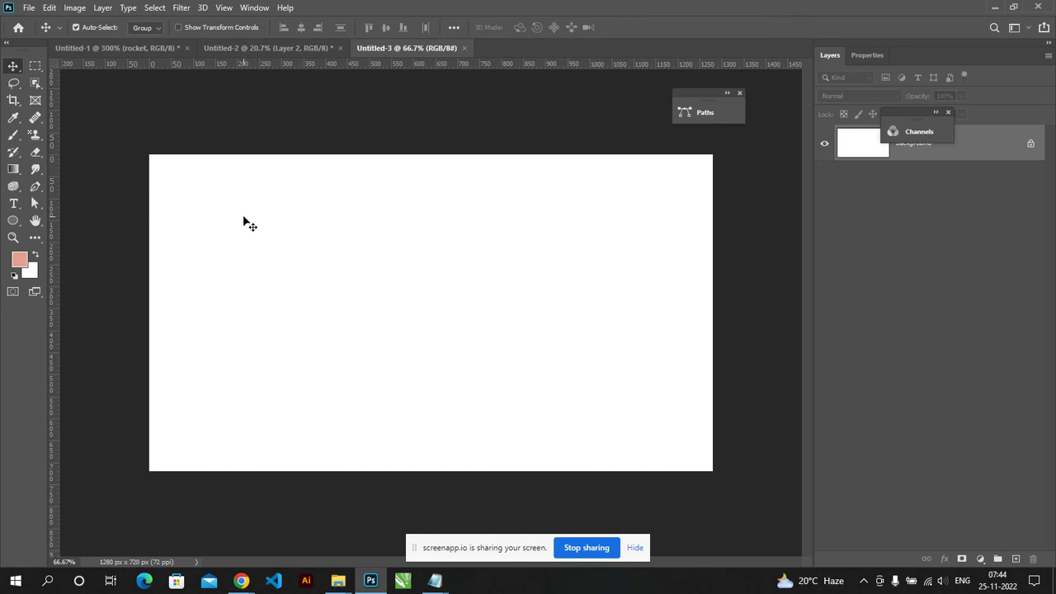
key("alt+Tab")
key("alt+Tab")
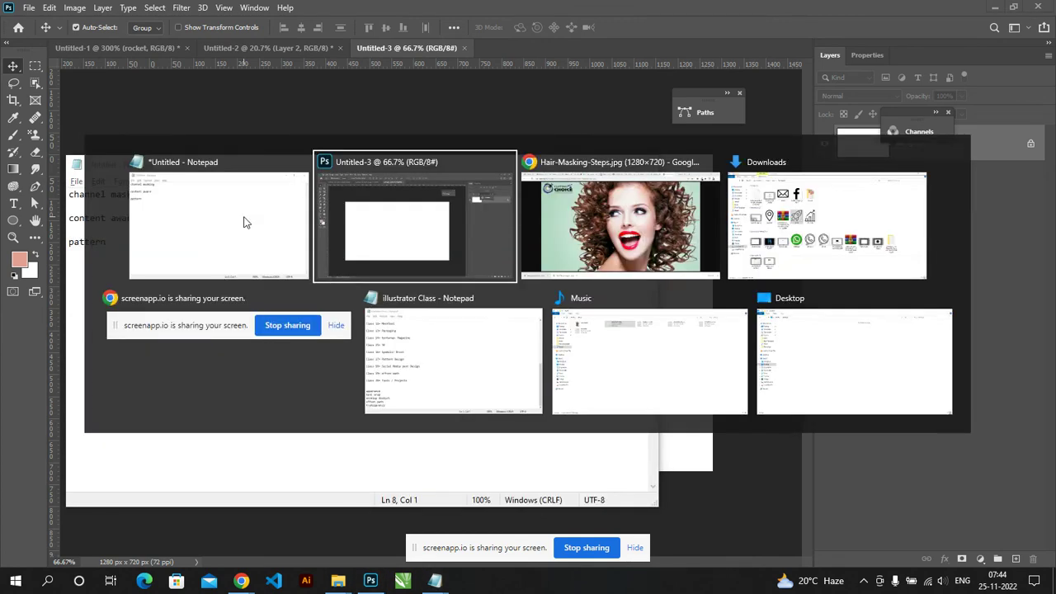
key("alt+Tab")
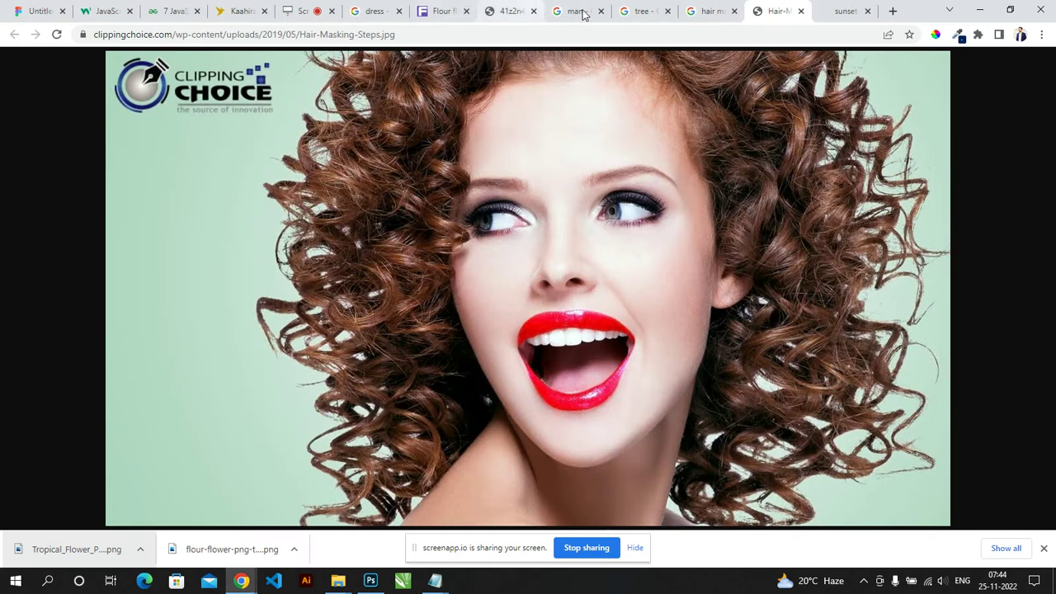
Step: Search Google for 'narendra' and show the Images results
left_click(683, 11)
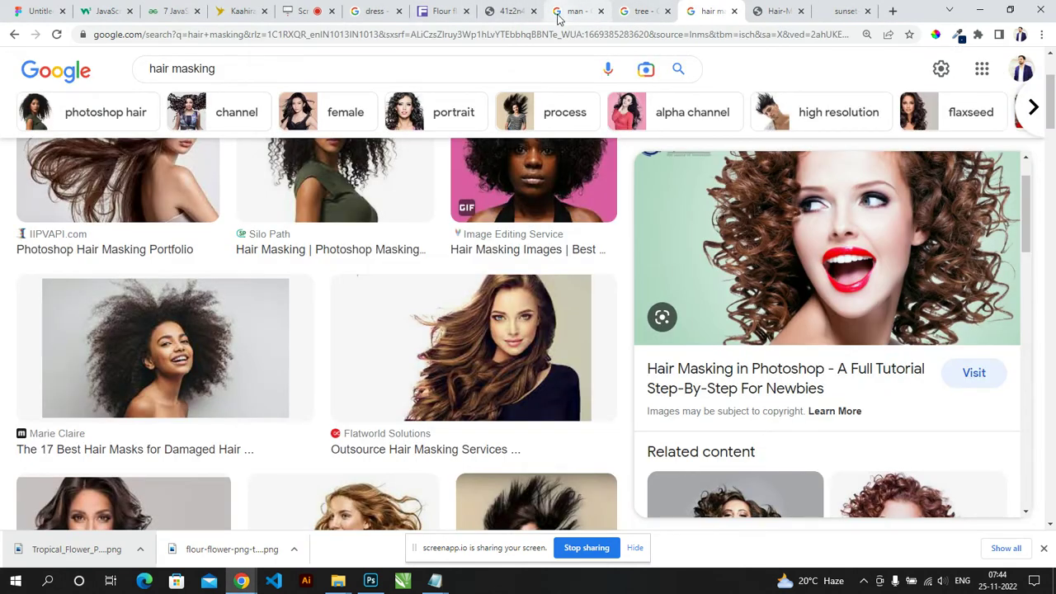
left_click(560, 14)
left_click(546, 35)
type("narendra")
key("Return")
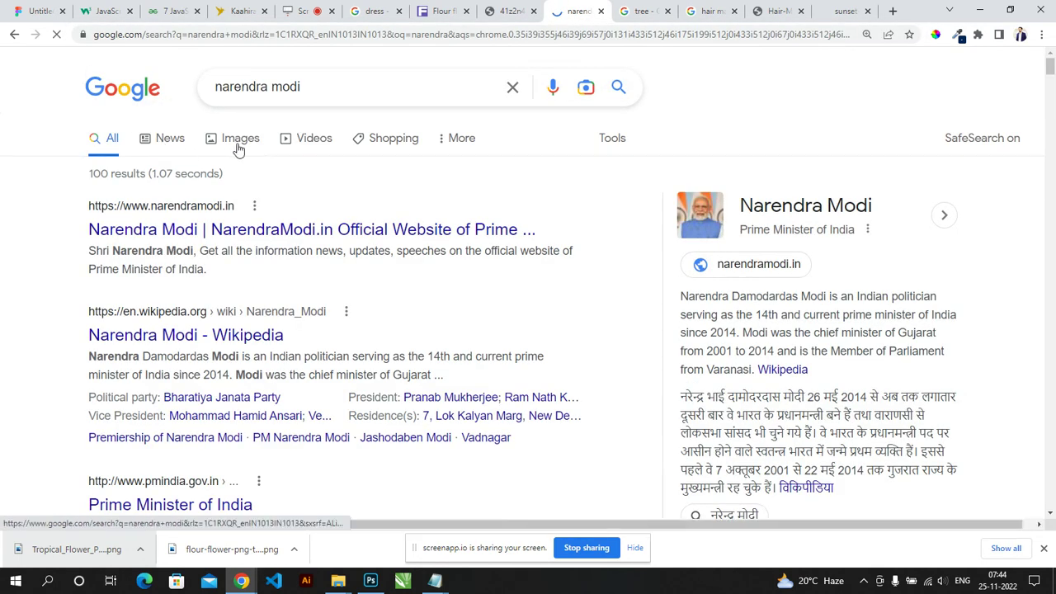
left_click(240, 147)
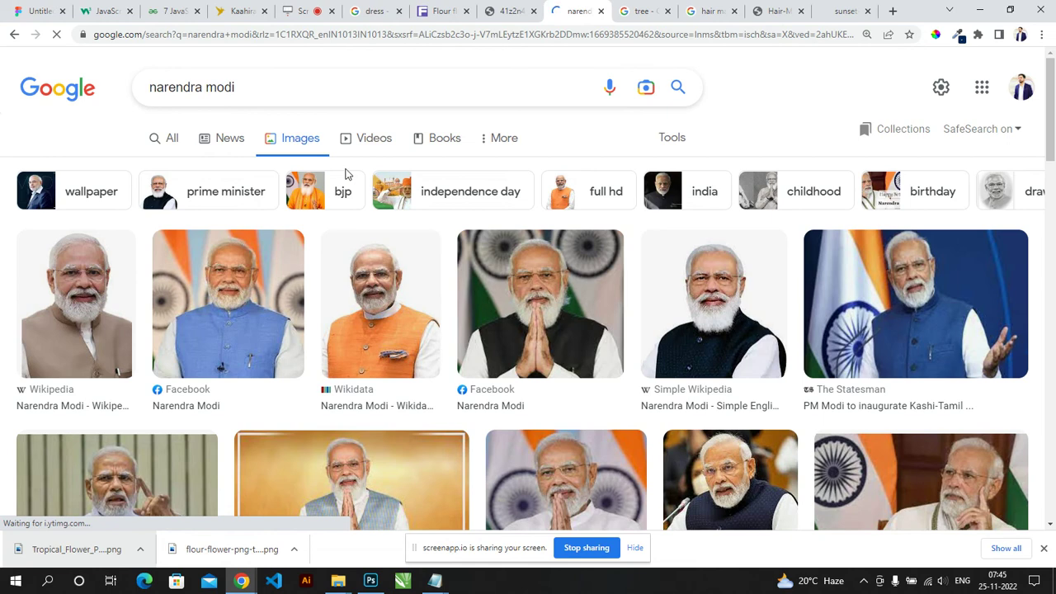
Step: Scroll through the image results, then return to Photoshop
scroll(486, 273, "down", 4)
scroll(486, 272, "down", 4)
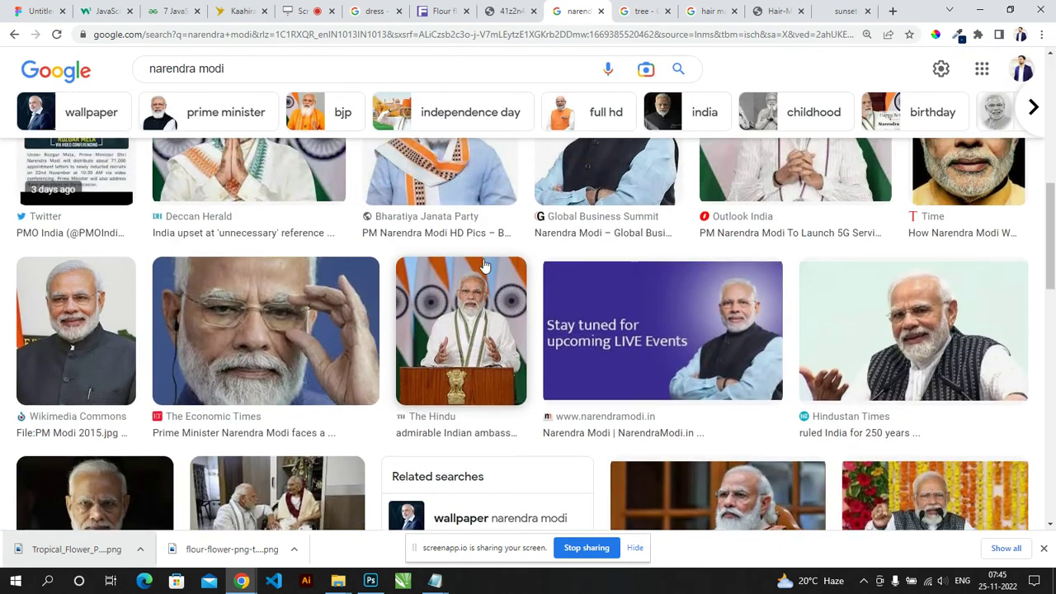
scroll(474, 247, "up", 2)
scroll(474, 248, "down", 3)
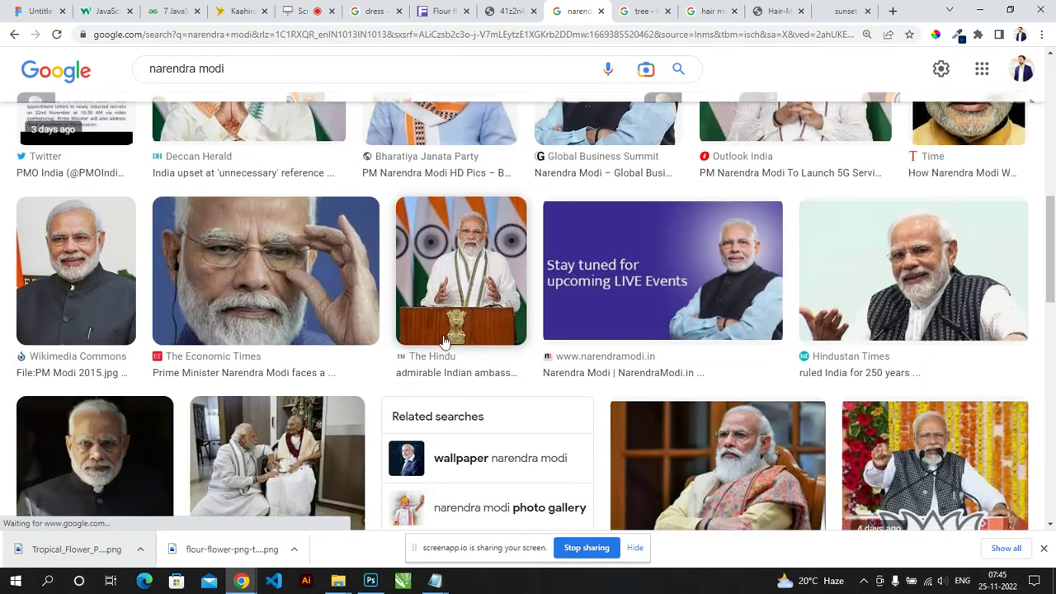
scroll(444, 341, "up", 1)
scroll(444, 355, "down", 3)
scroll(444, 367, "down", 3)
scroll(448, 384, "down", 1)
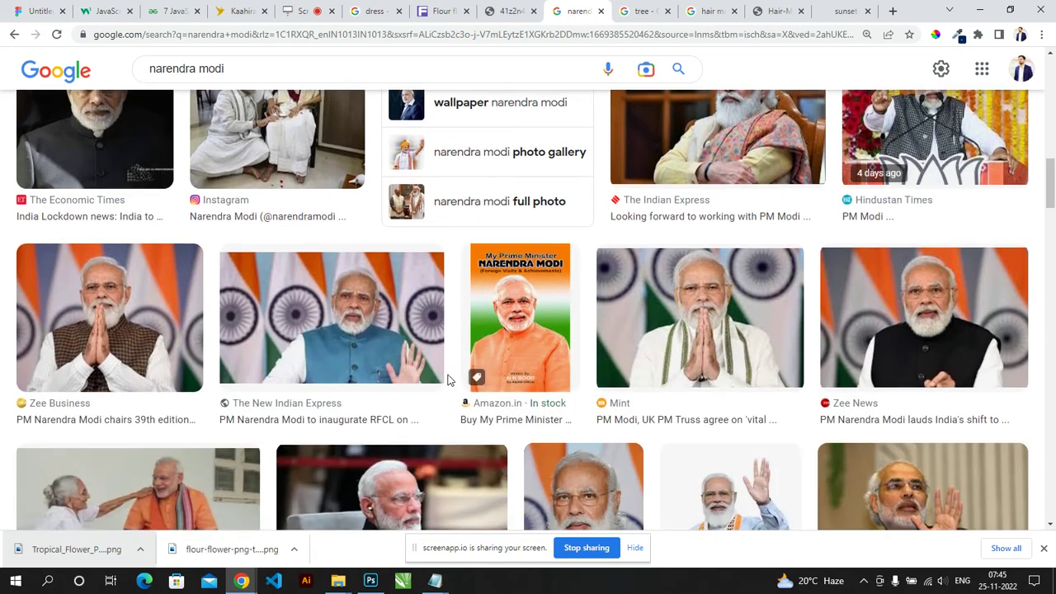
scroll(445, 363, "up", 2)
scroll(441, 334, "up", 2)
scroll(346, 194, "up", 3)
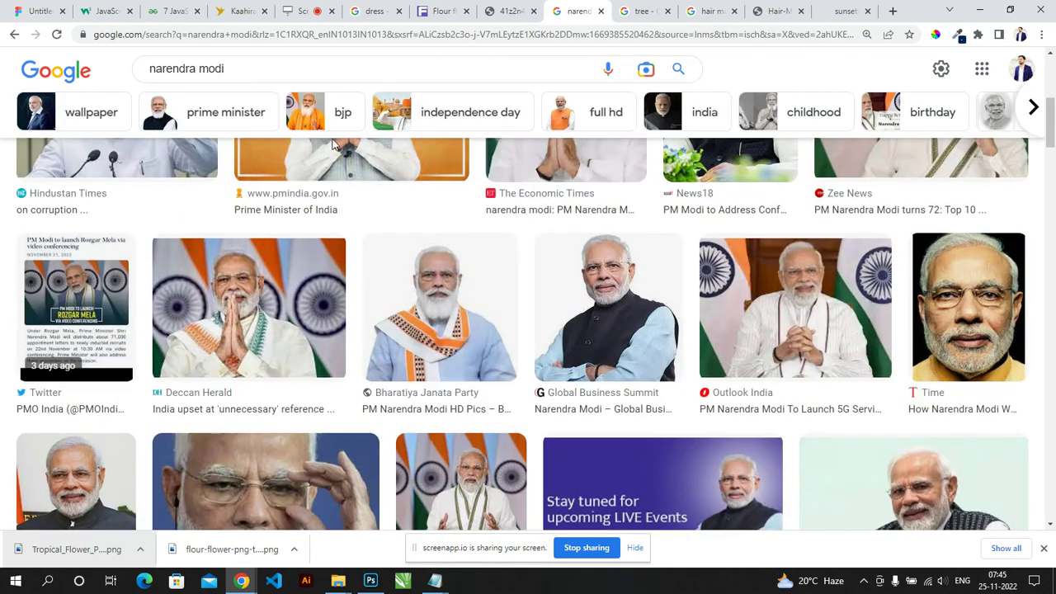
key("alt+Tab")
key("alt+Tab")
key("Tab")
Step: Crop the canvas down to 773 px wide
key("c")
left_click_drag(715, 305, 608, 316)
key("Return")
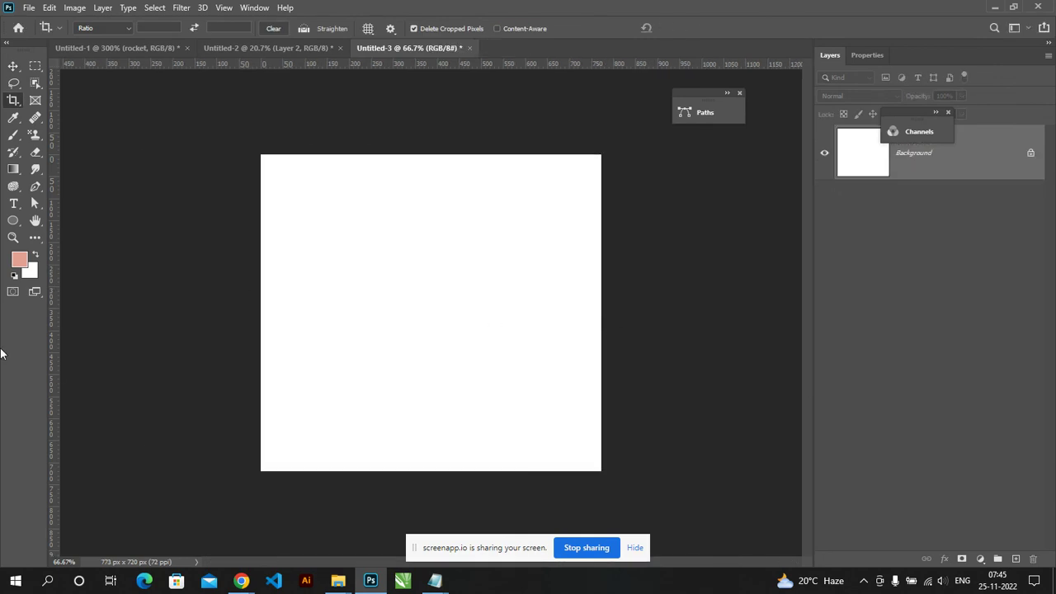
Step: Set the foreground colour to bright orange ffb505 and fill the background with it
left_click(18, 260)
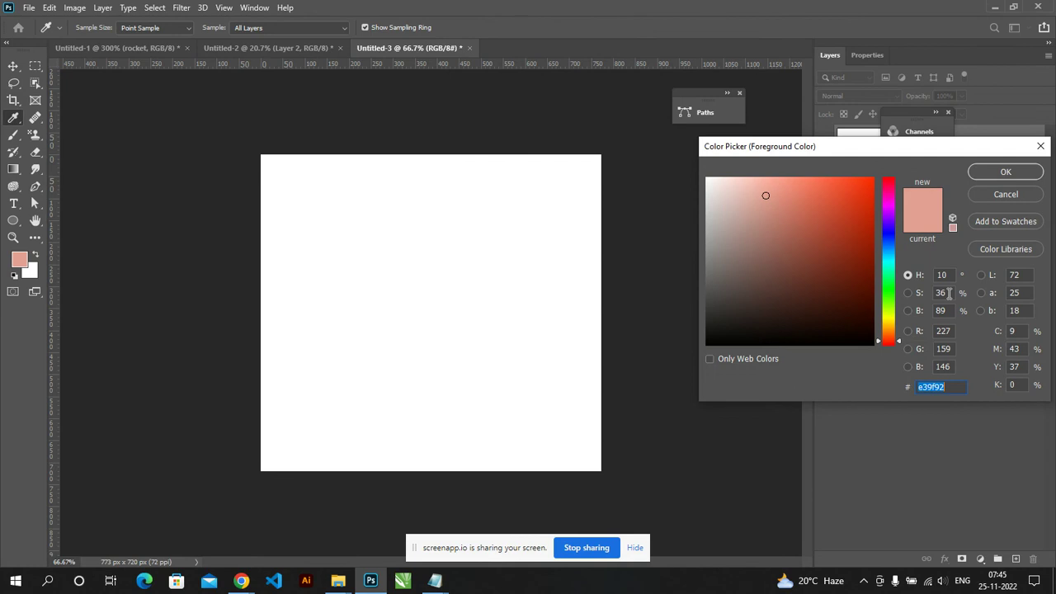
left_click_drag(888, 323, 892, 330)
left_click(871, 179)
left_click(1006, 172)
key("c")
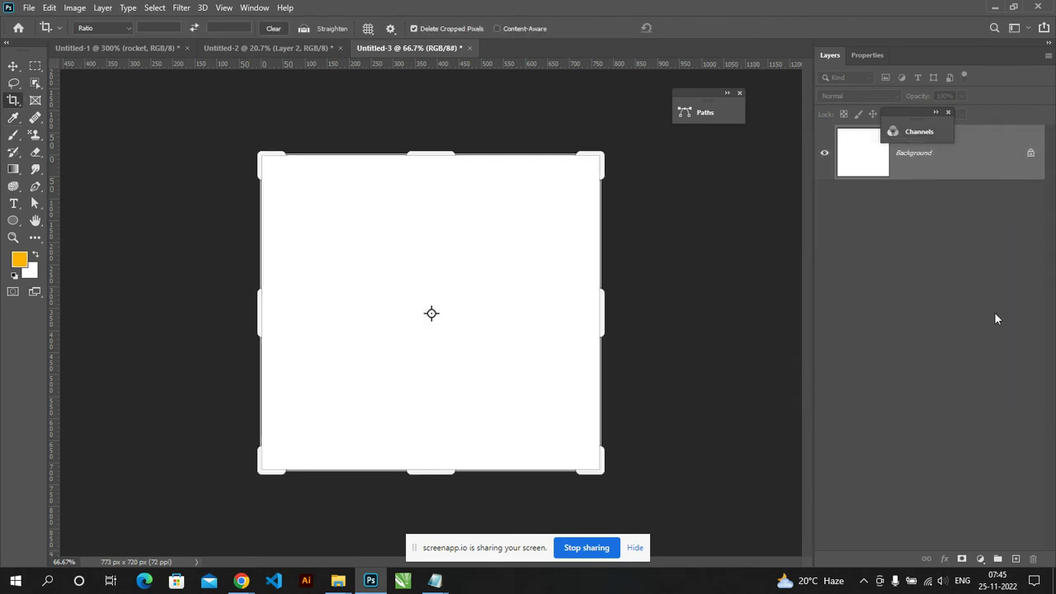
key("alt+BackSpace")
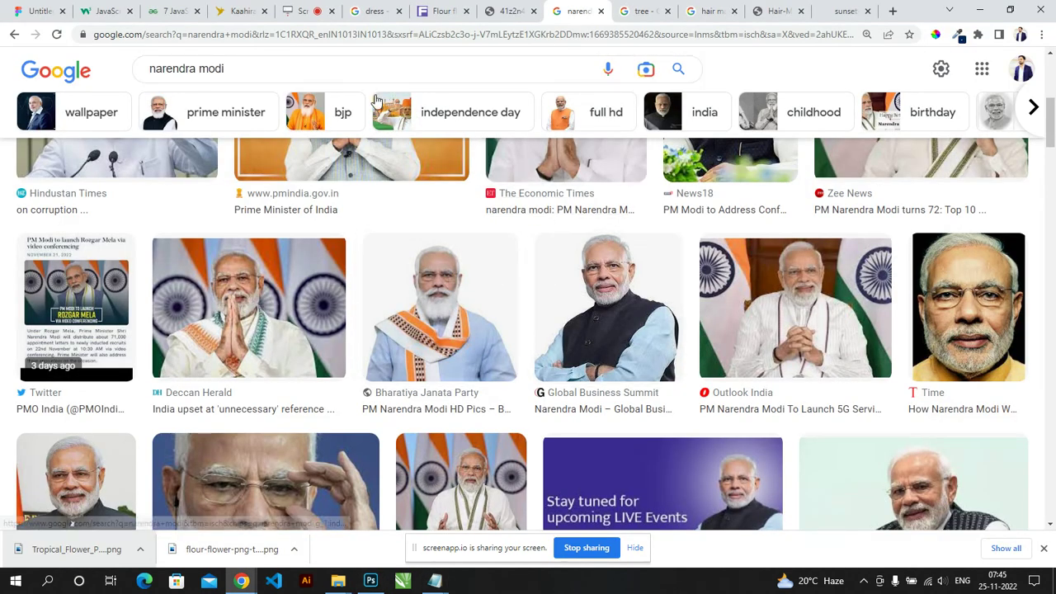
Step: Add 'stand' to the image search and preview a standing photo
left_click(295, 66)
type("s")
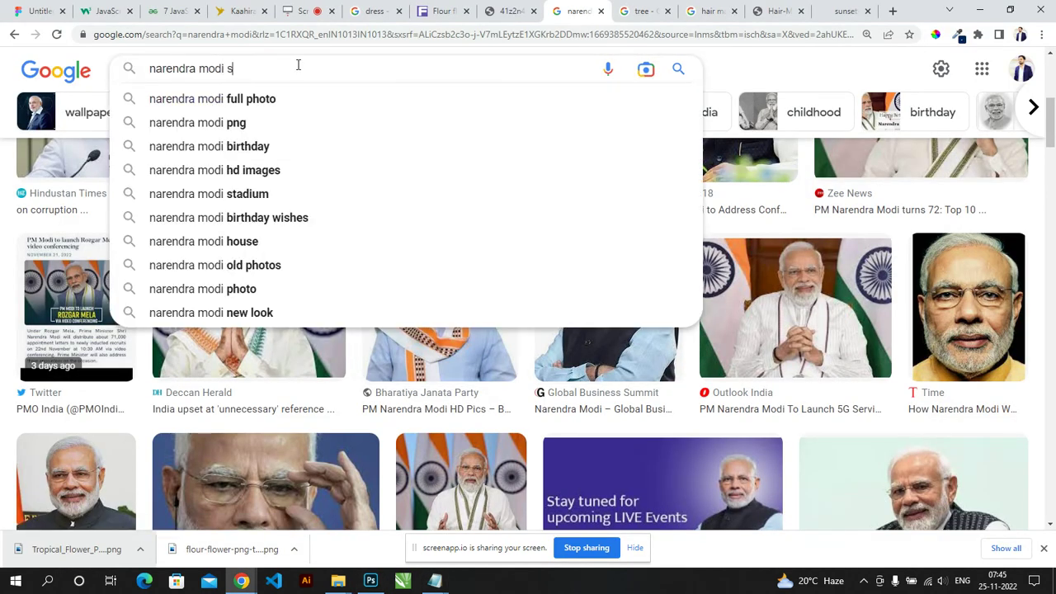
type("tand")
key("Return")
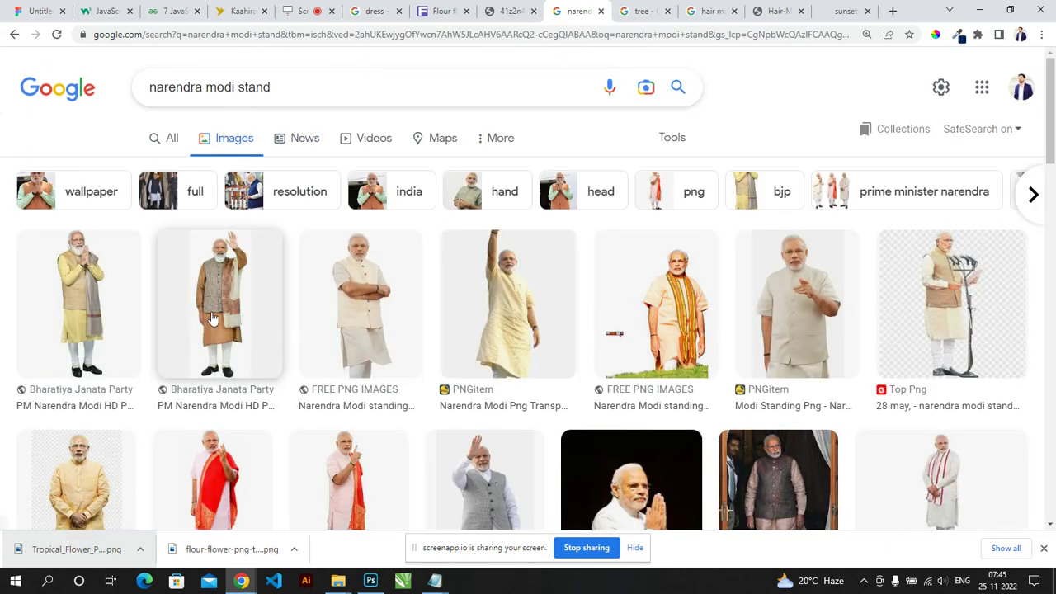
left_click(213, 319)
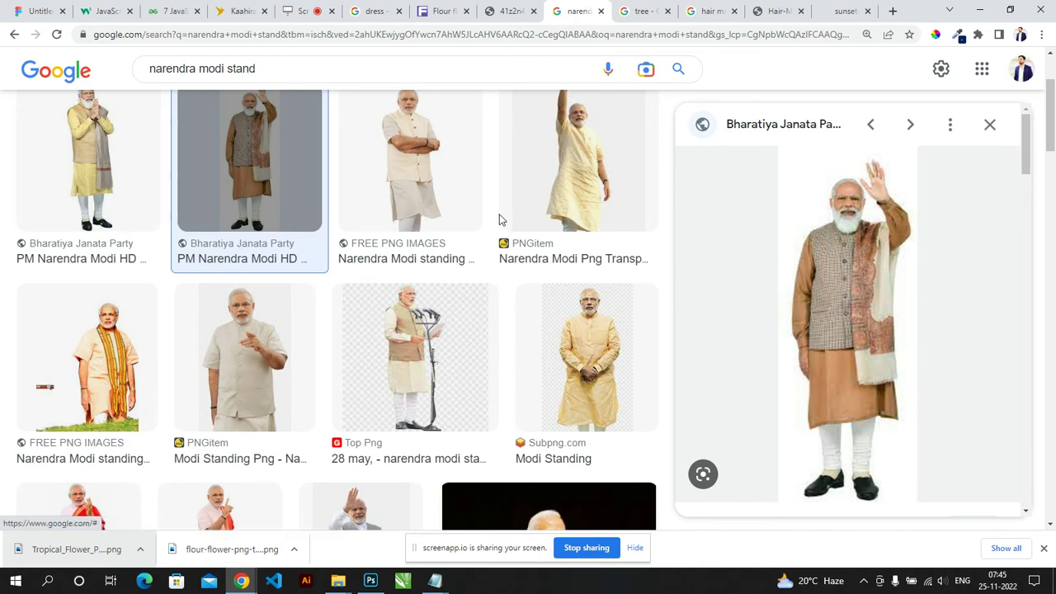
Step: Filter results to large images and open the first standing photo in a new tab
scroll(498, 217, "up", 3)
left_click(675, 125)
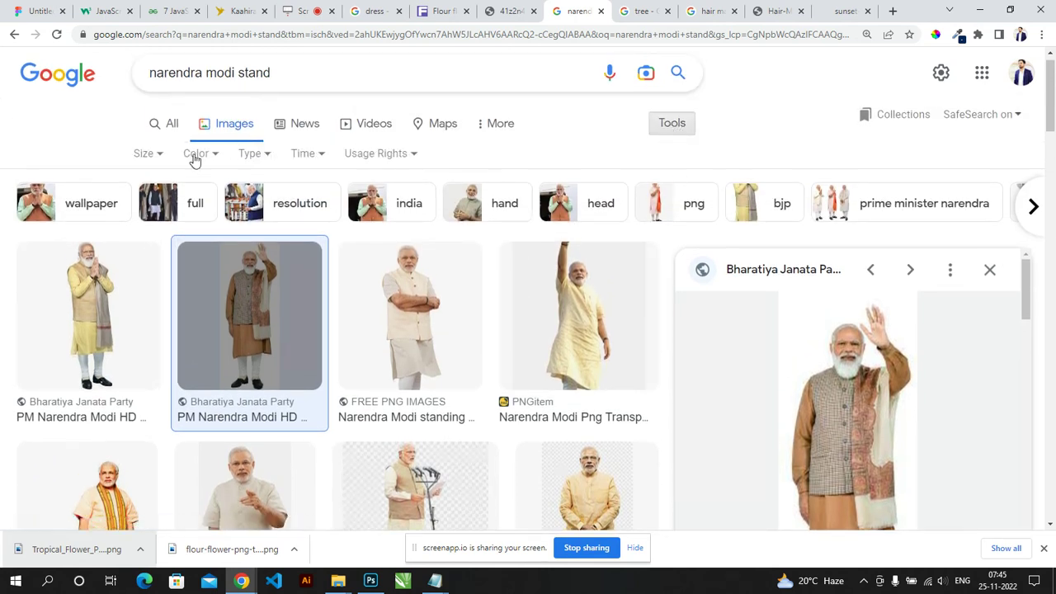
left_click(143, 155)
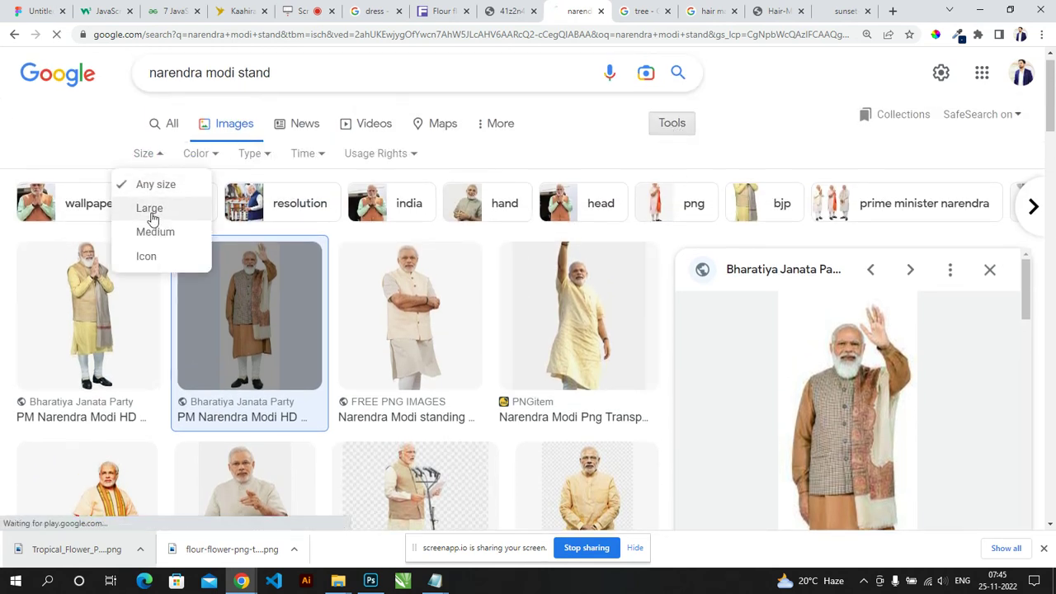
left_click(150, 211)
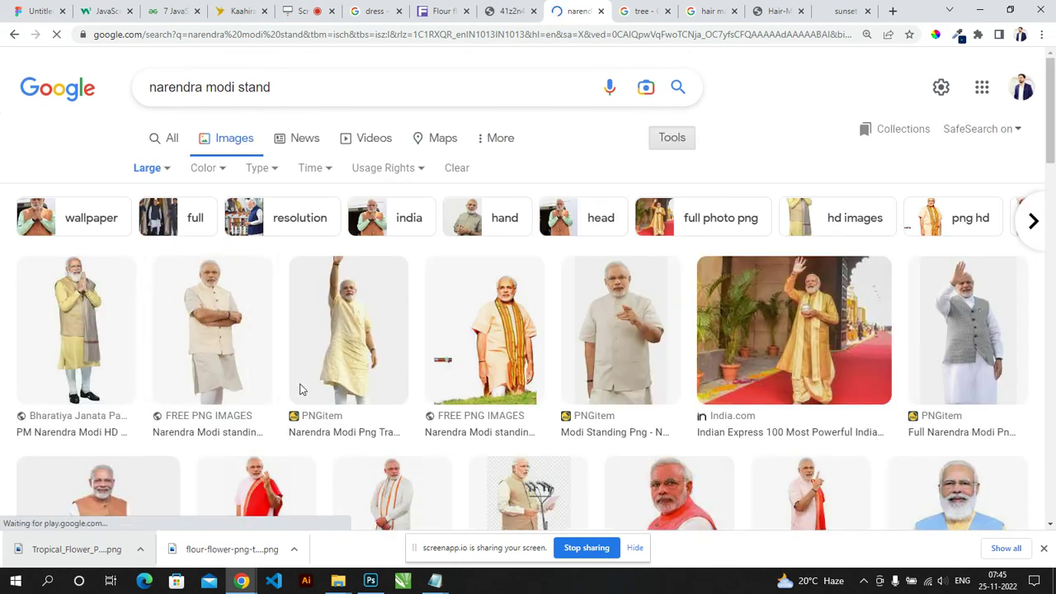
scroll(272, 354, "down", 2)
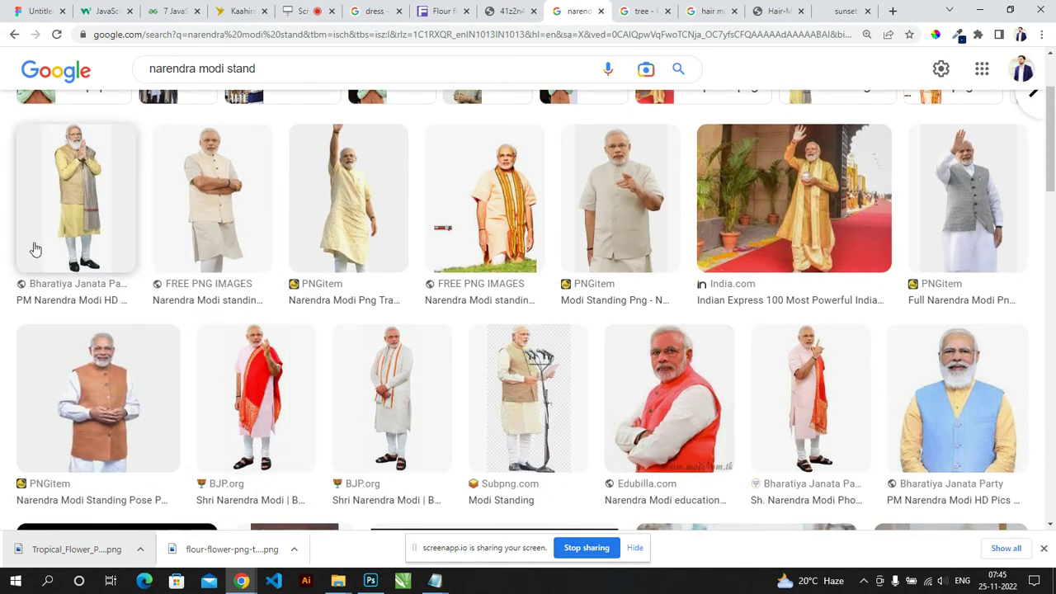
left_click(89, 232)
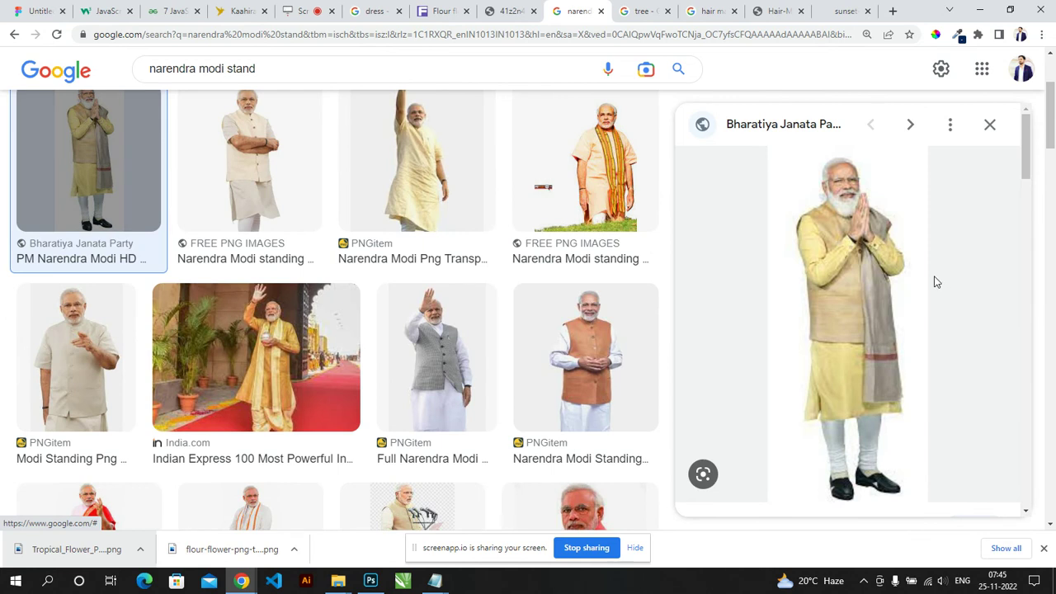
right_click(832, 277)
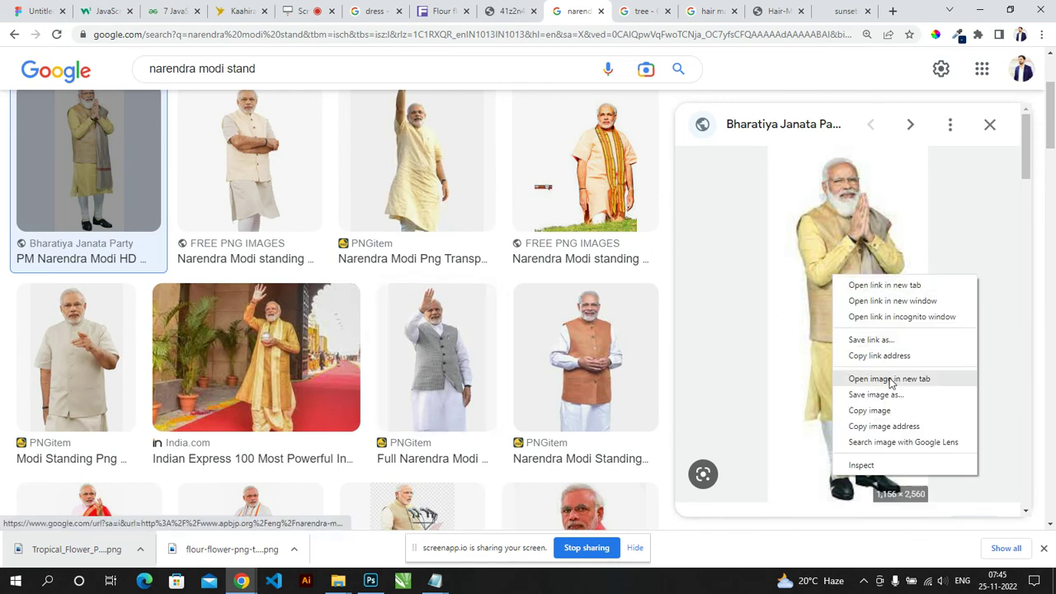
left_click(890, 378)
Step: Preview other standing photos, check the opened tab, and browse the results again
left_click(585, 329)
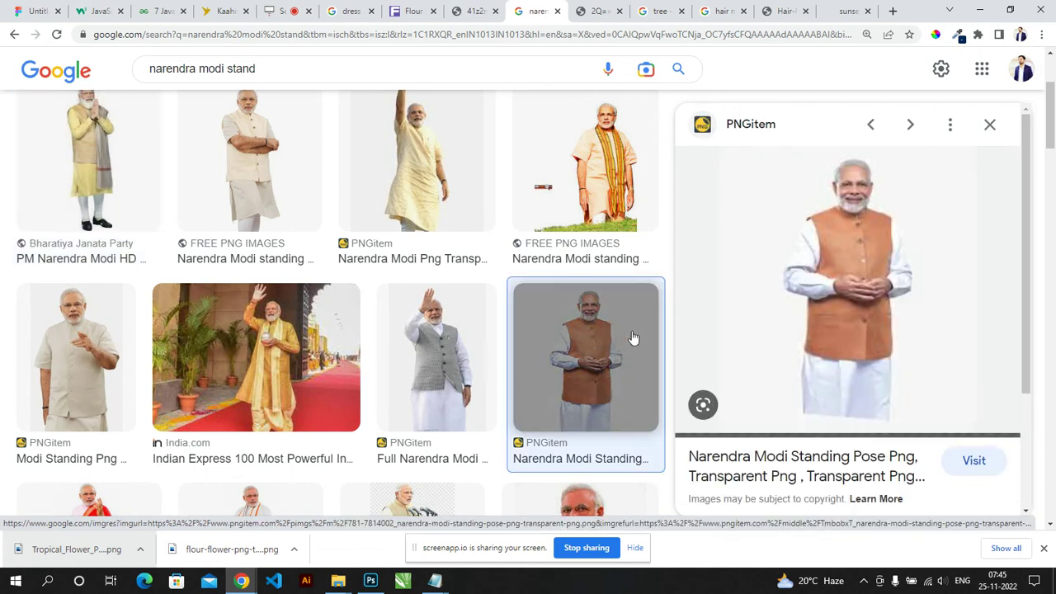
scroll(453, 309, "down", 4)
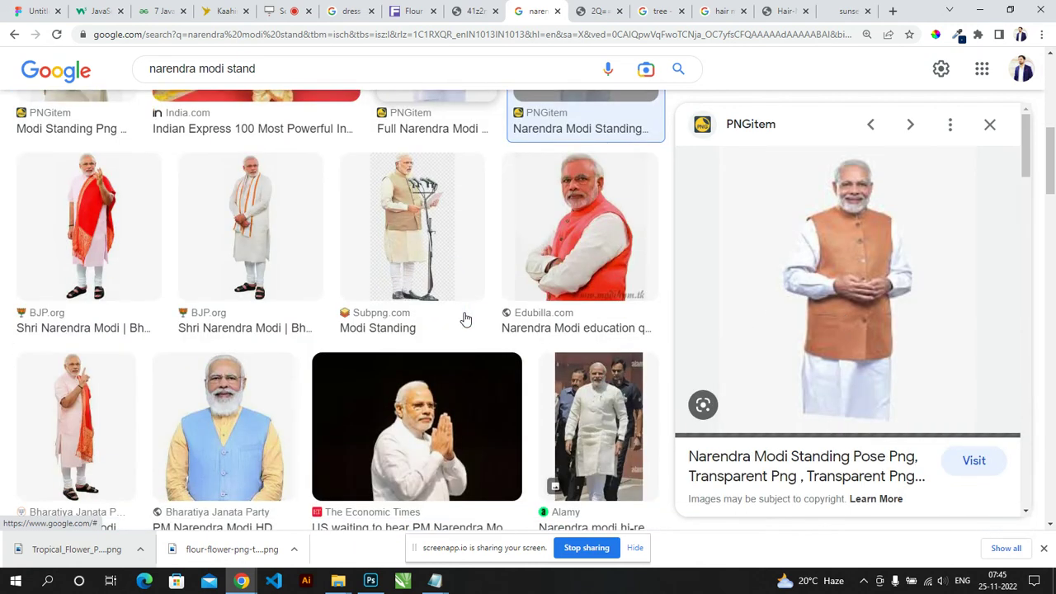
left_click(549, 270)
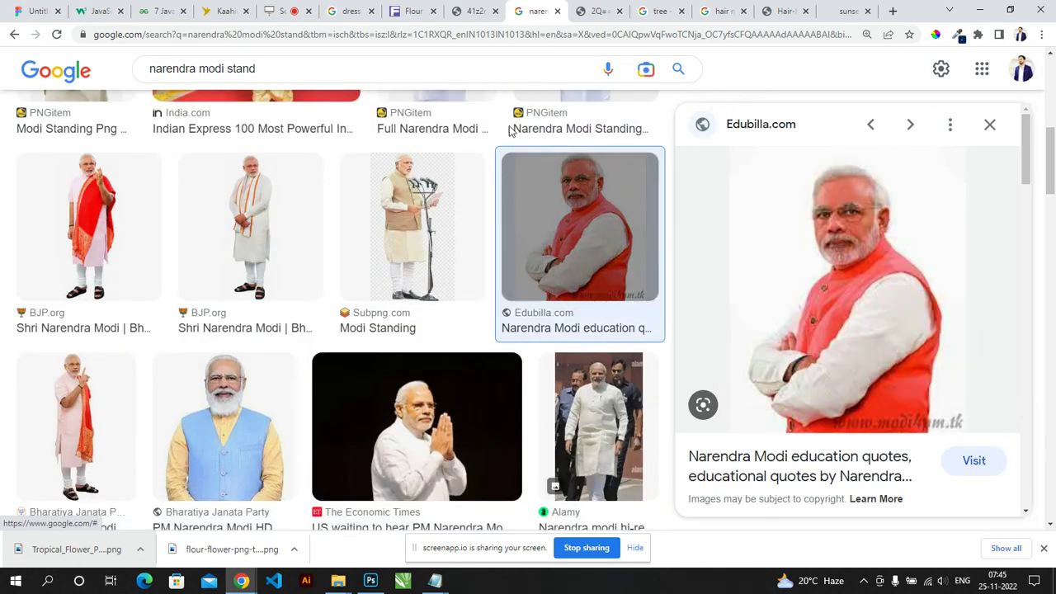
left_click(583, 12)
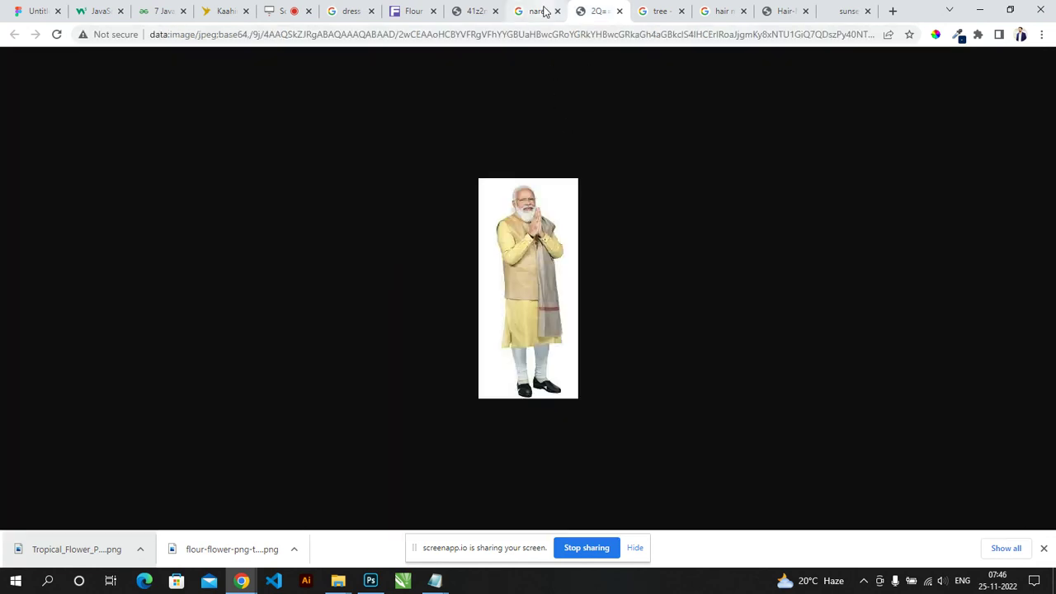
left_click(537, 11)
scroll(220, 346, "down", 4)
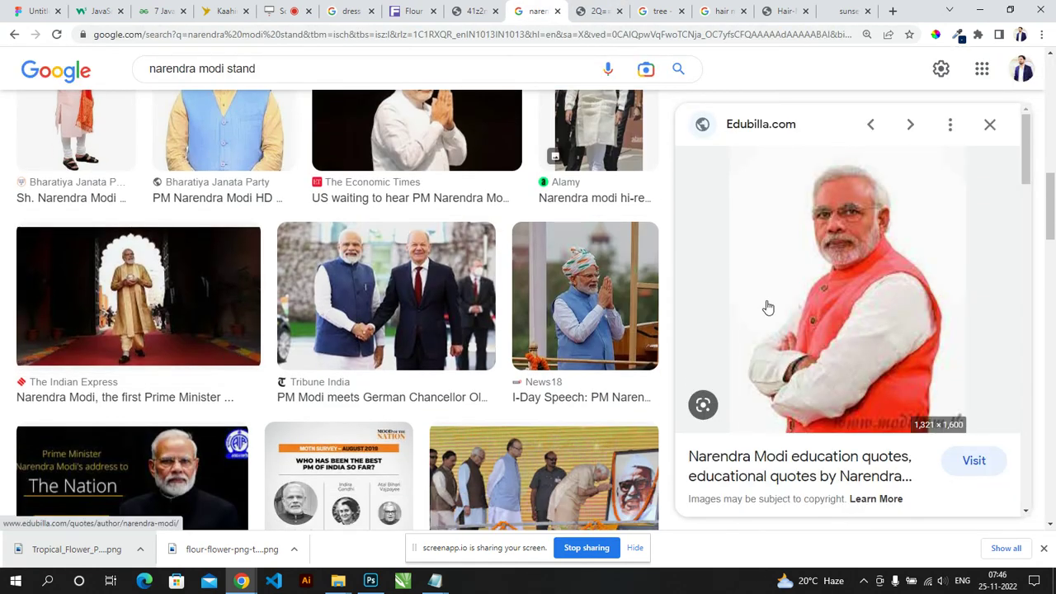
scroll(297, 337, "down", 4)
scroll(305, 334, "down", 3)
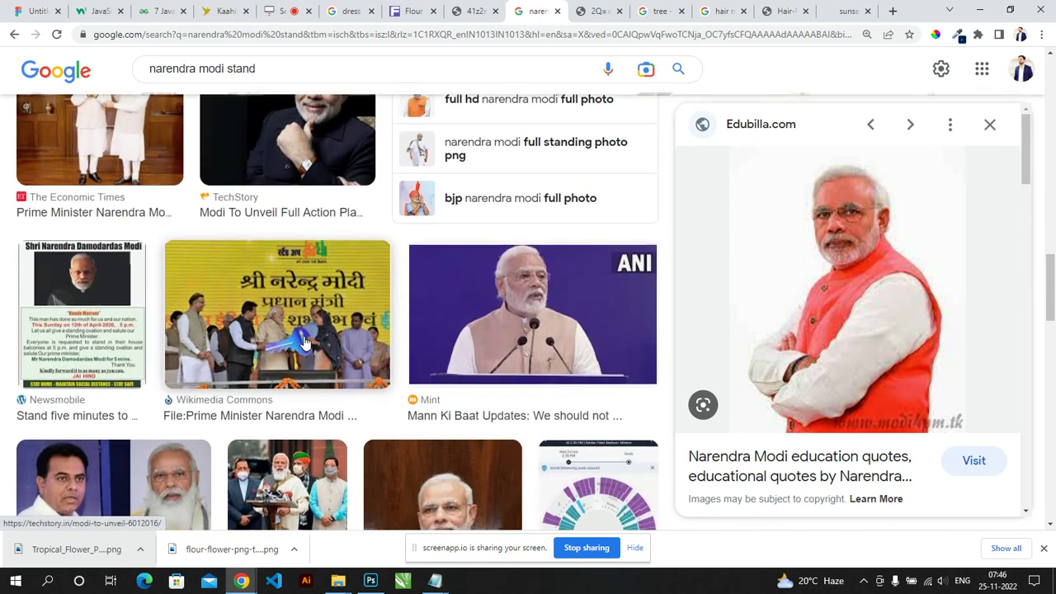
scroll(297, 330, "up", 5)
scroll(284, 324, "up", 3)
scroll(279, 319, "up", 1)
scroll(278, 317, "up", 2)
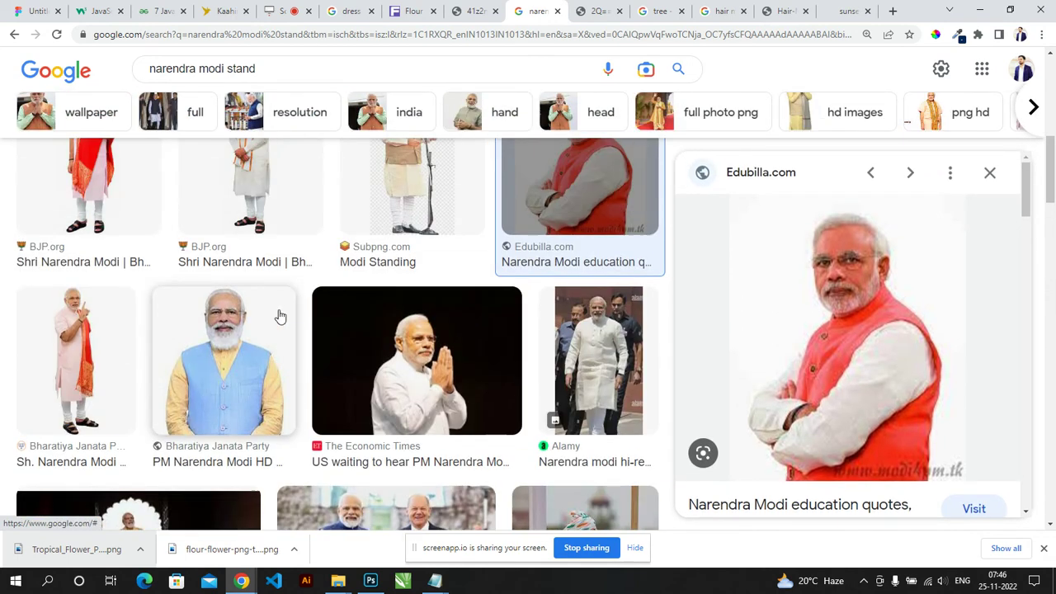
scroll(264, 331, "up", 1)
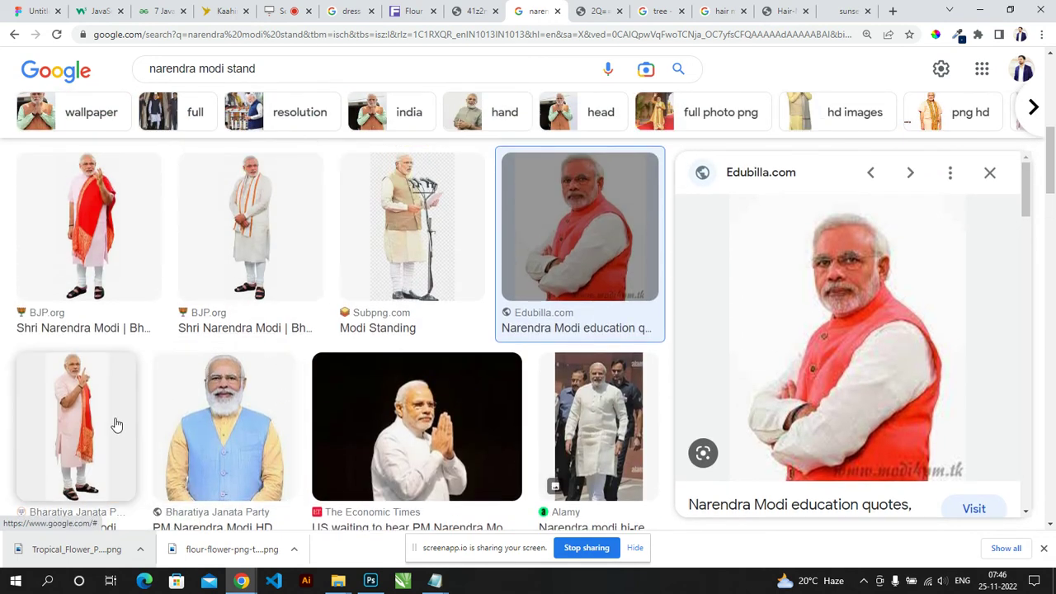
Step: Open the full-length pink-kurta photo in its own tab
left_click(116, 425)
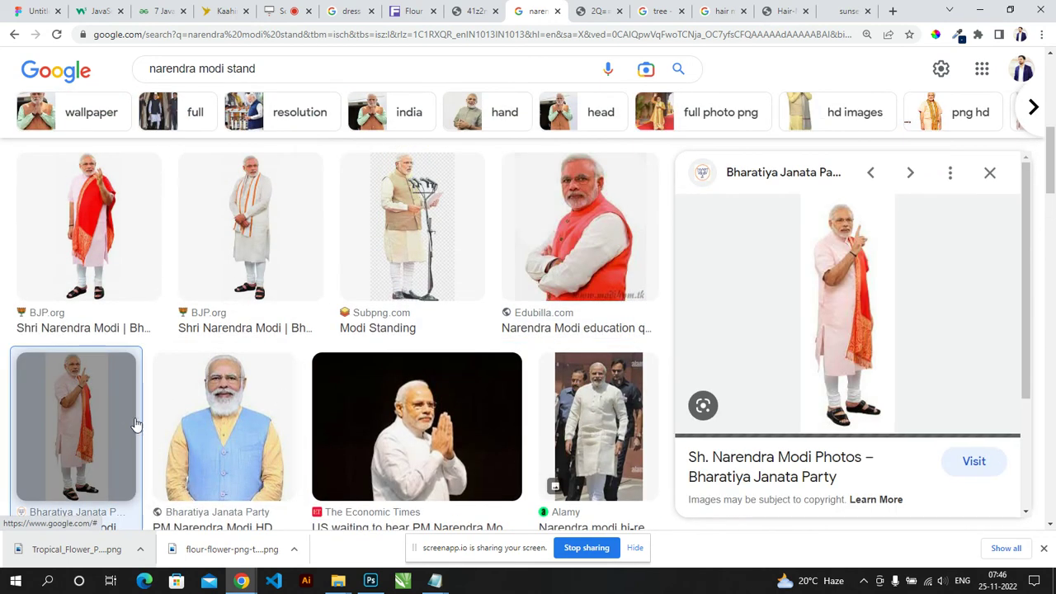
right_click(850, 322)
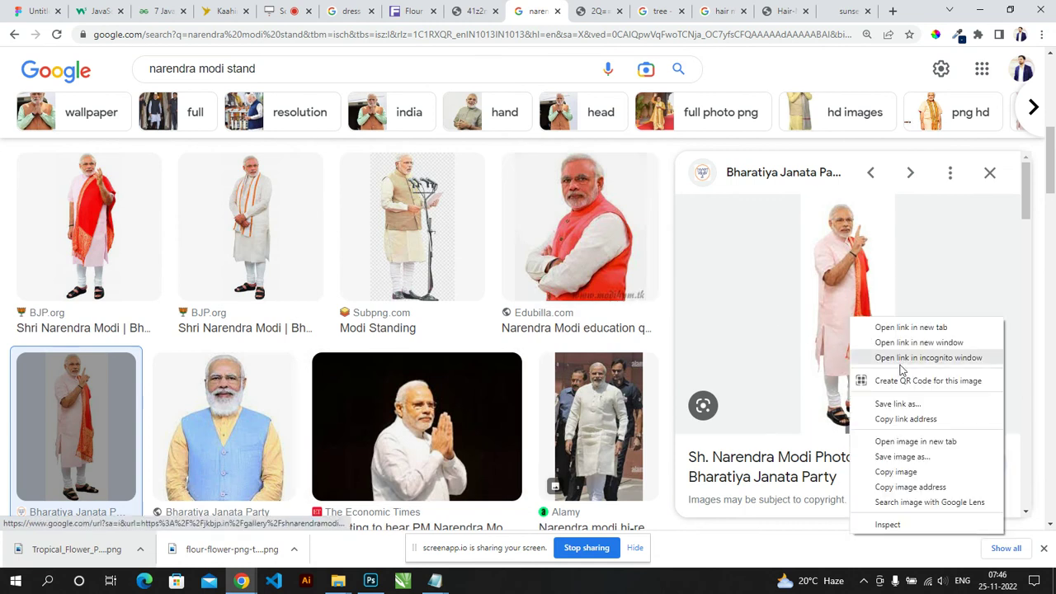
left_click(911, 442)
left_click(608, 14)
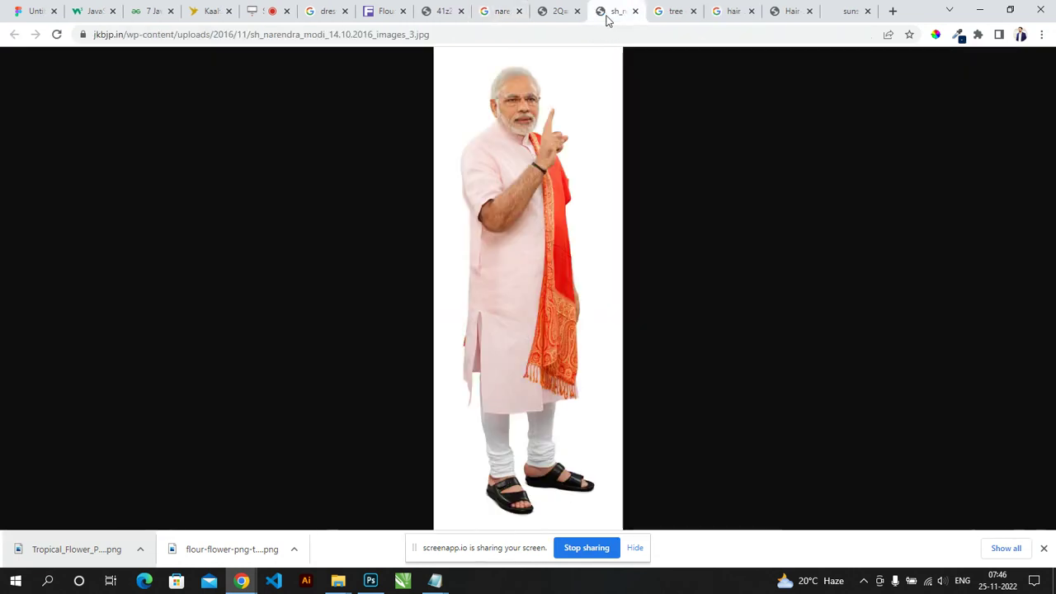
Step: Copy the full-size pink-kurta image and switch back to Photoshop
right_click(552, 150)
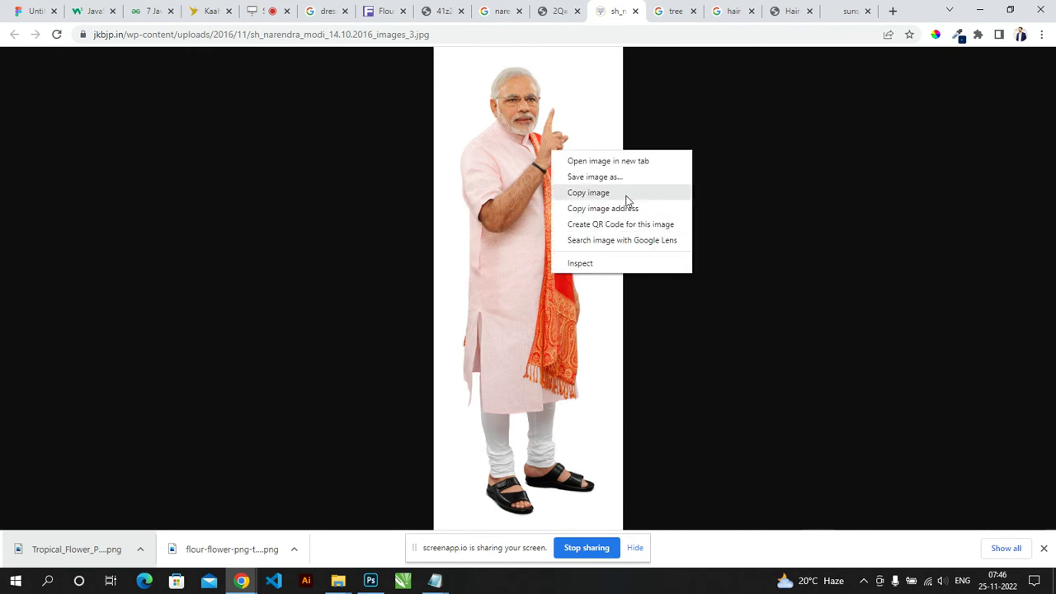
left_click(627, 200)
right_click(538, 165)
left_click(613, 209)
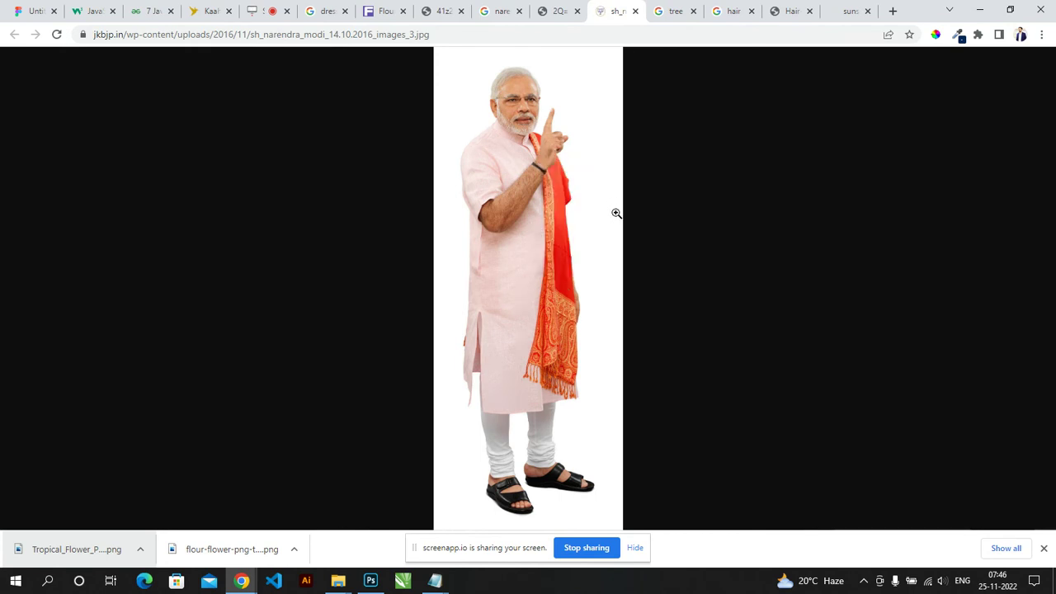
key("alt+Tab")
key("Tab")
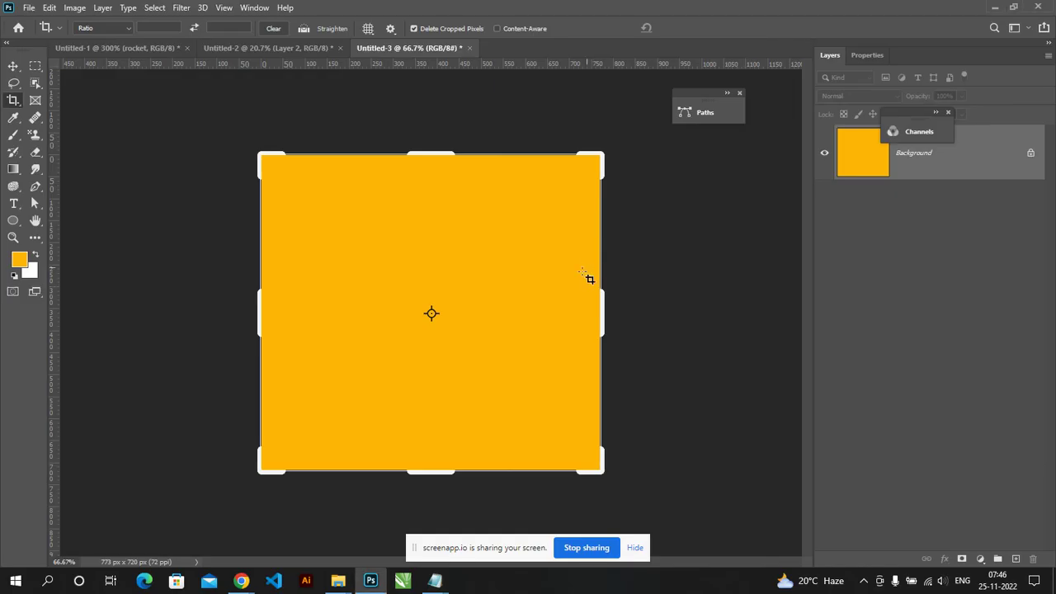
Step: Paste the standing photo as Layer 1 and move it onto the canvas
key("ctrl+v")
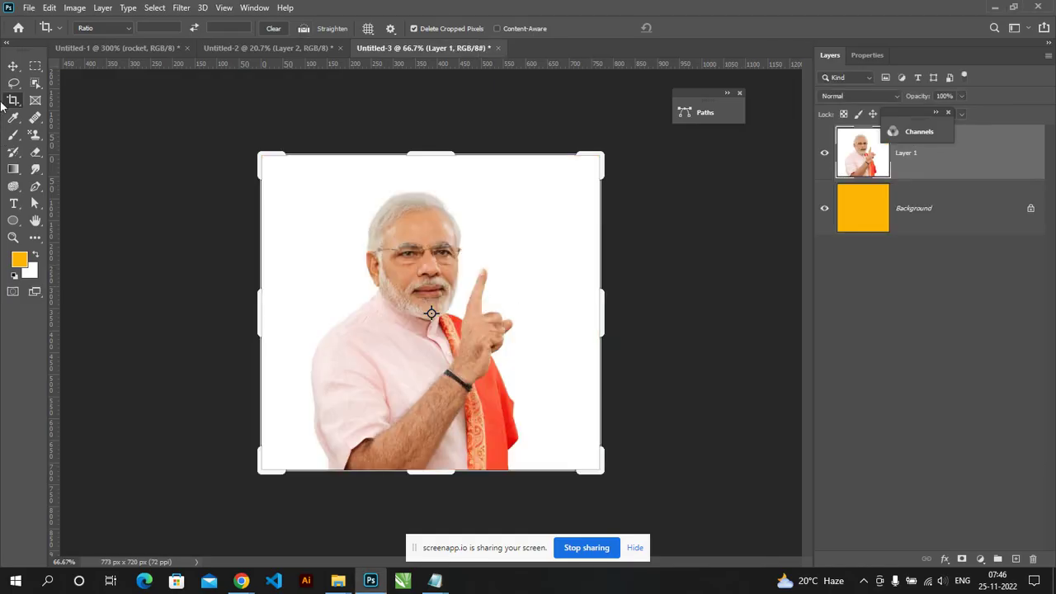
left_click(12, 66)
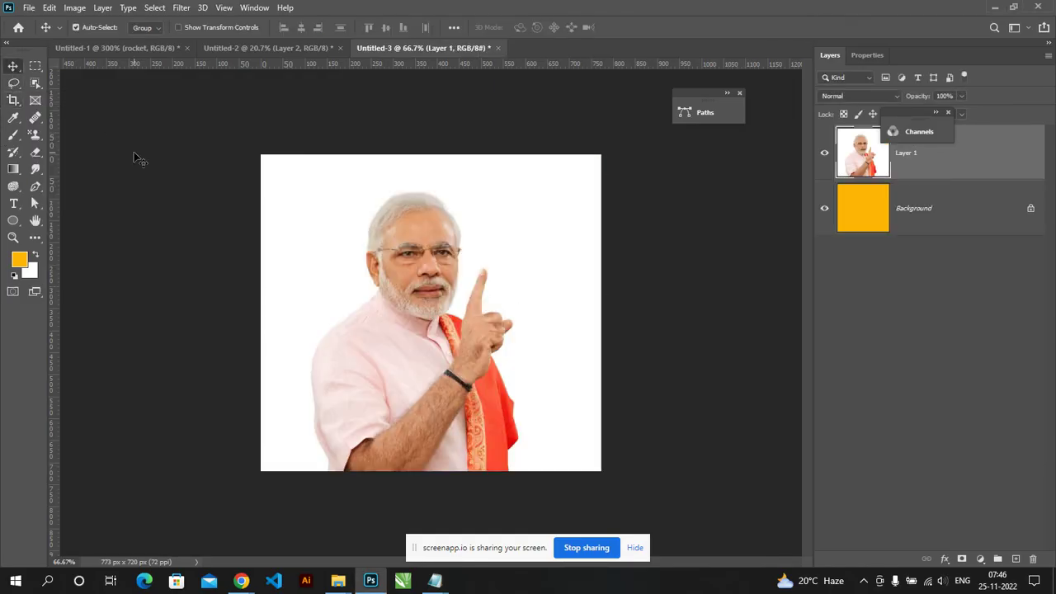
left_click_drag(429, 365, 517, 209)
Step: Scale the photo to about 35% and place it against the canvas's left edge
key("ctrl+t")
left_click_drag(476, 240, 467, 347)
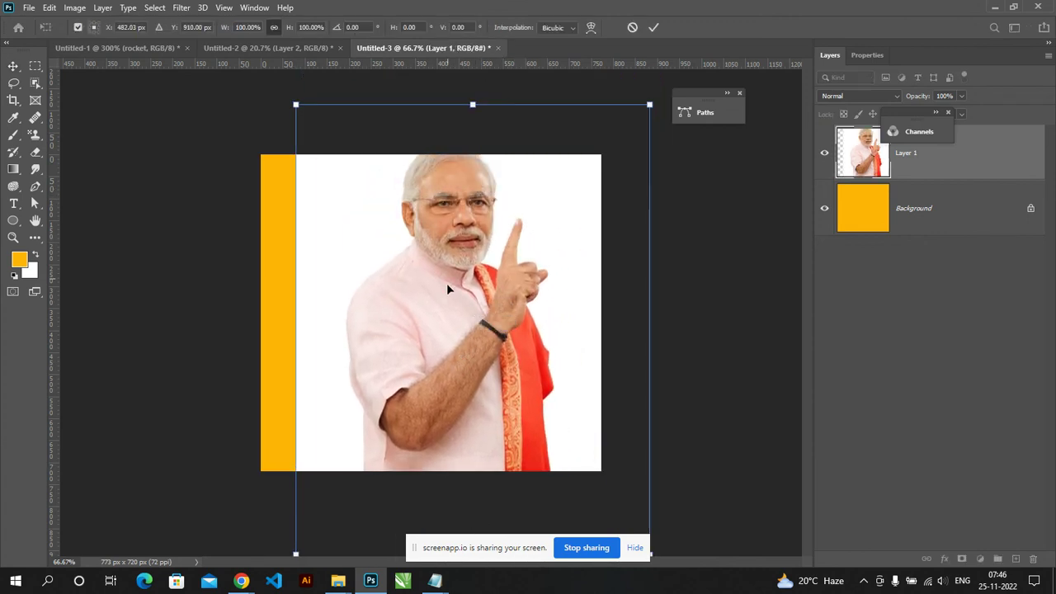
mouse_move(297, 118)
left_mouse_down()
mouse_move(485, 389)
mouse_move(395, 221)
left_mouse_up()
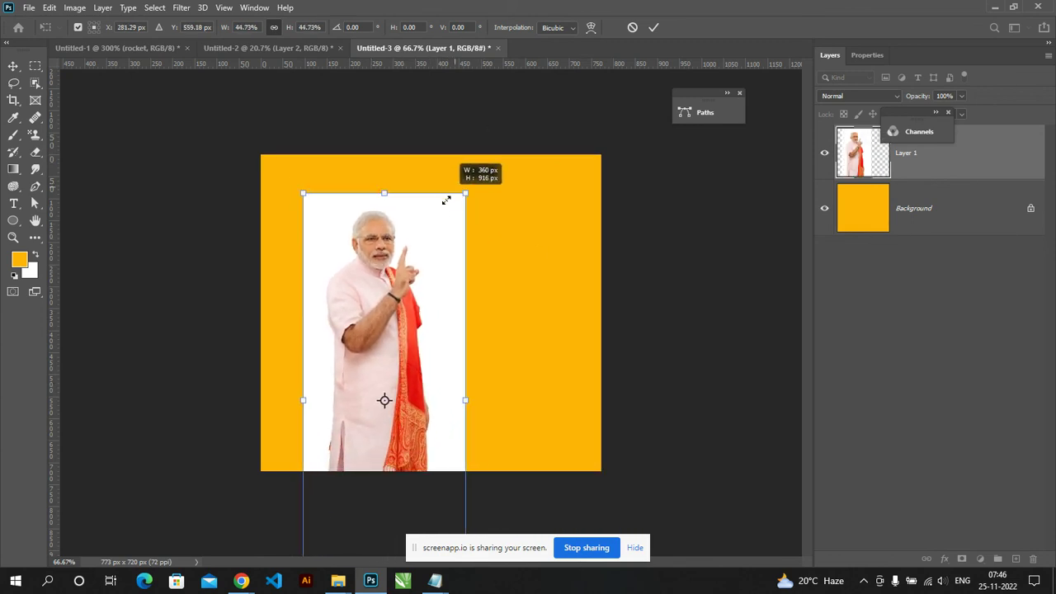
left_click_drag(483, 153, 462, 206)
left_click_drag(408, 307, 398, 229)
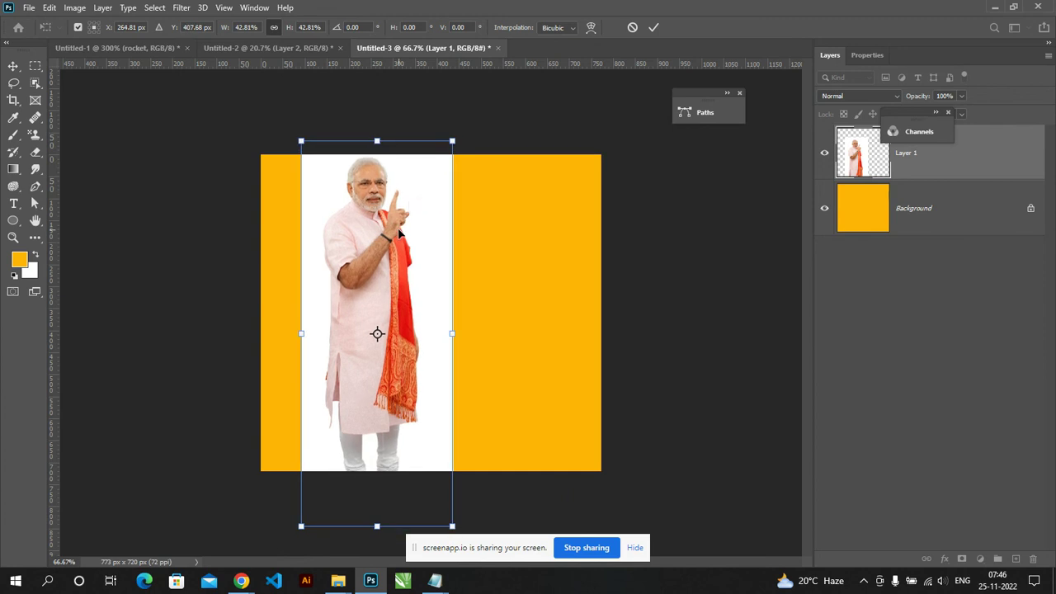
left_click_drag(455, 143, 443, 171)
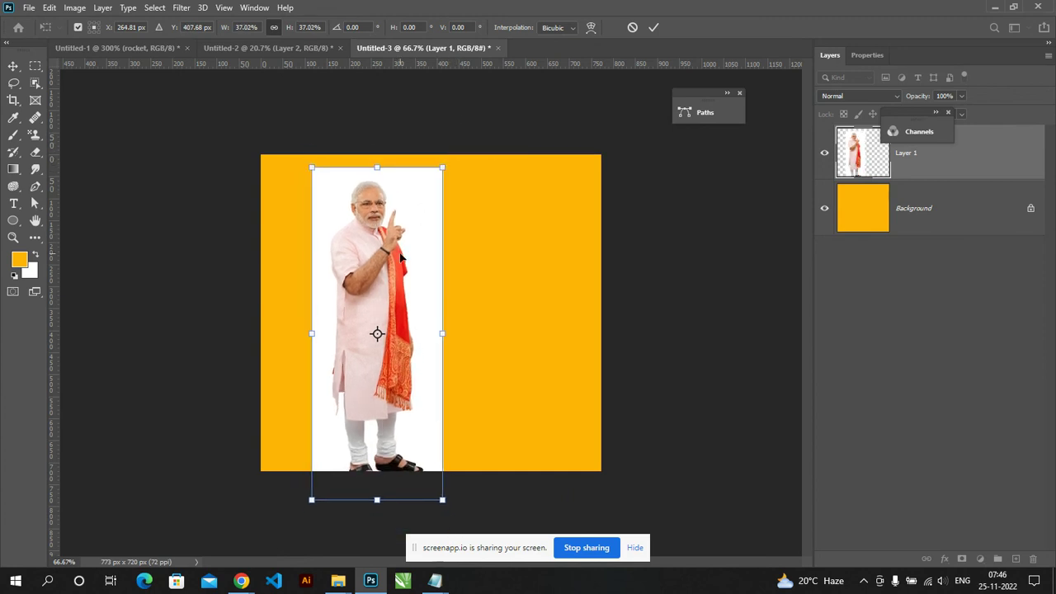
mouse_move(402, 275)
left_mouse_down()
mouse_move(372, 248)
mouse_move(364, 258)
left_mouse_up()
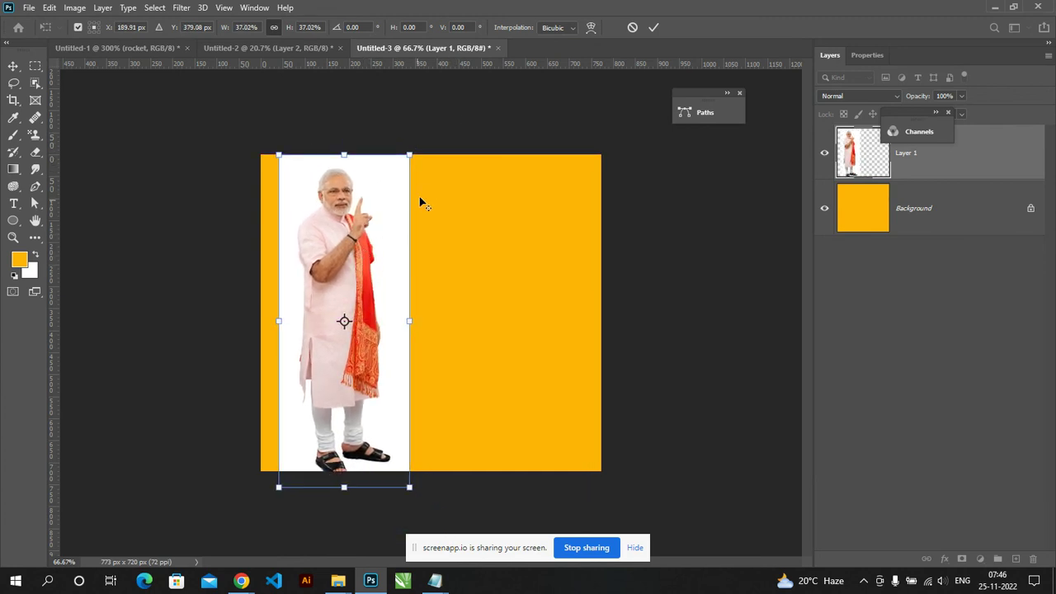
left_click_drag(410, 153, 401, 159)
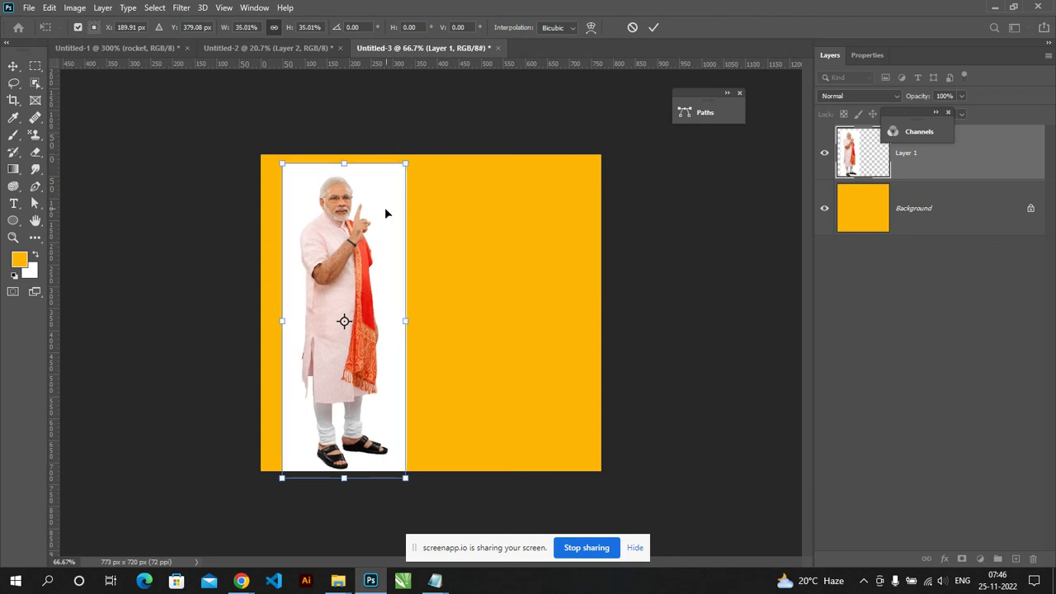
left_click_drag(384, 207, 377, 202)
key("Return")
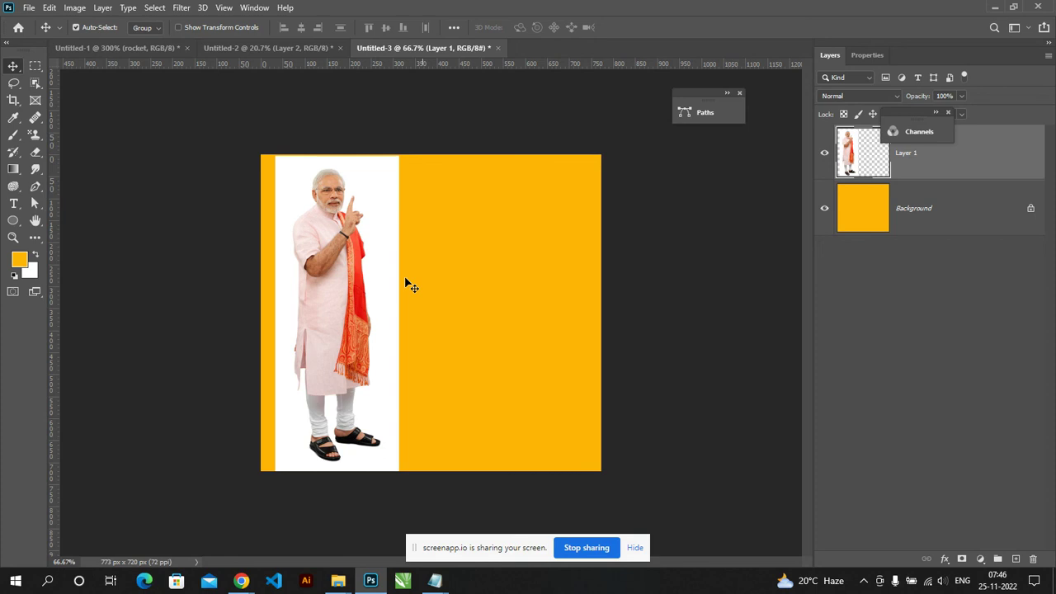
left_click(35, 89)
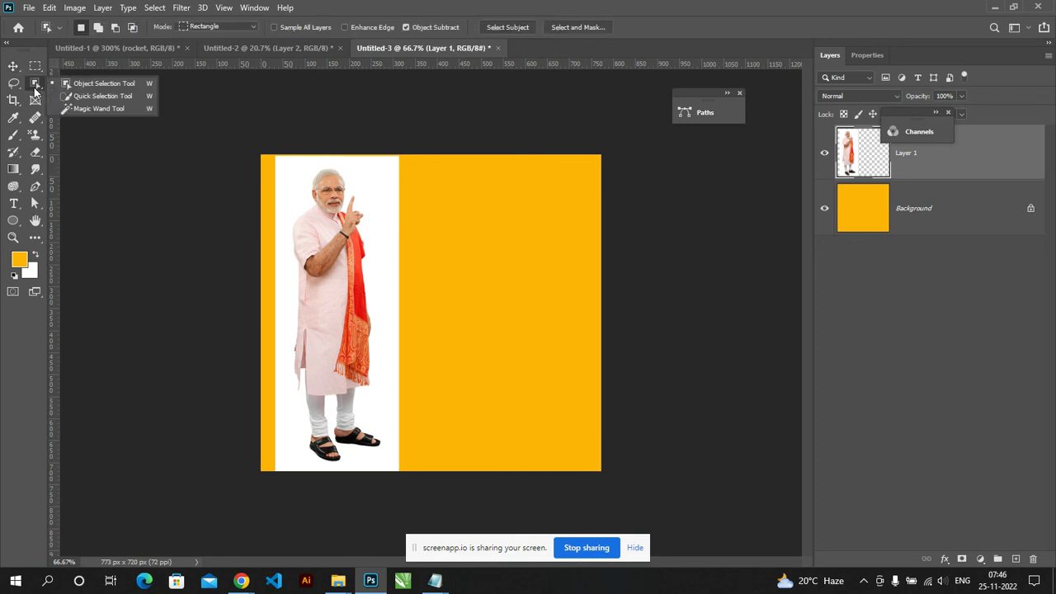
Step: Try selecting the white background with the Magic Wand, then deselect
left_click(95, 108)
left_click(390, 307)
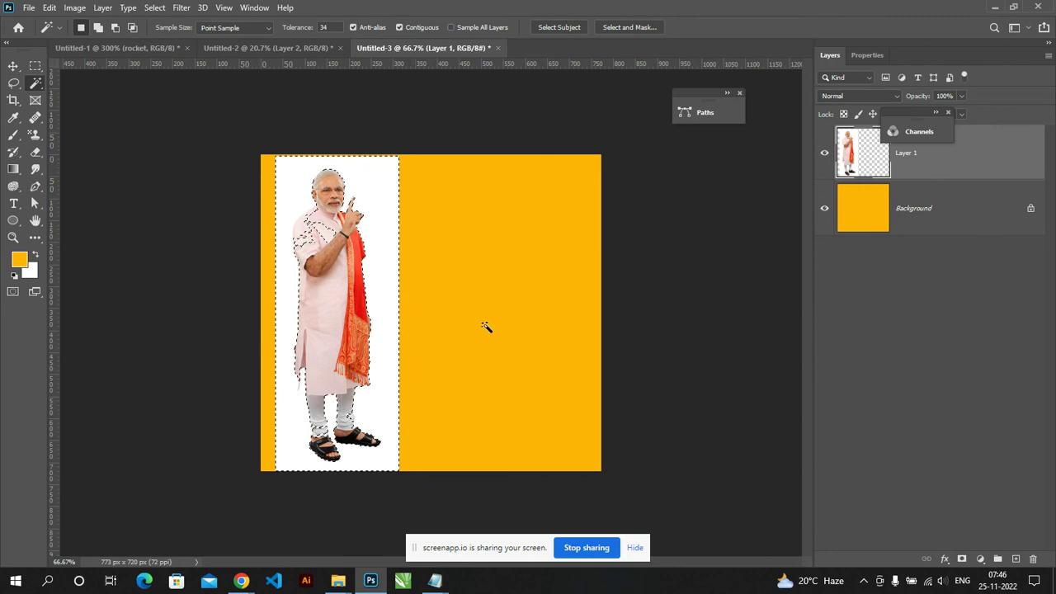
scroll(438, 309, "up", 1)
scroll(412, 396, "up", 1)
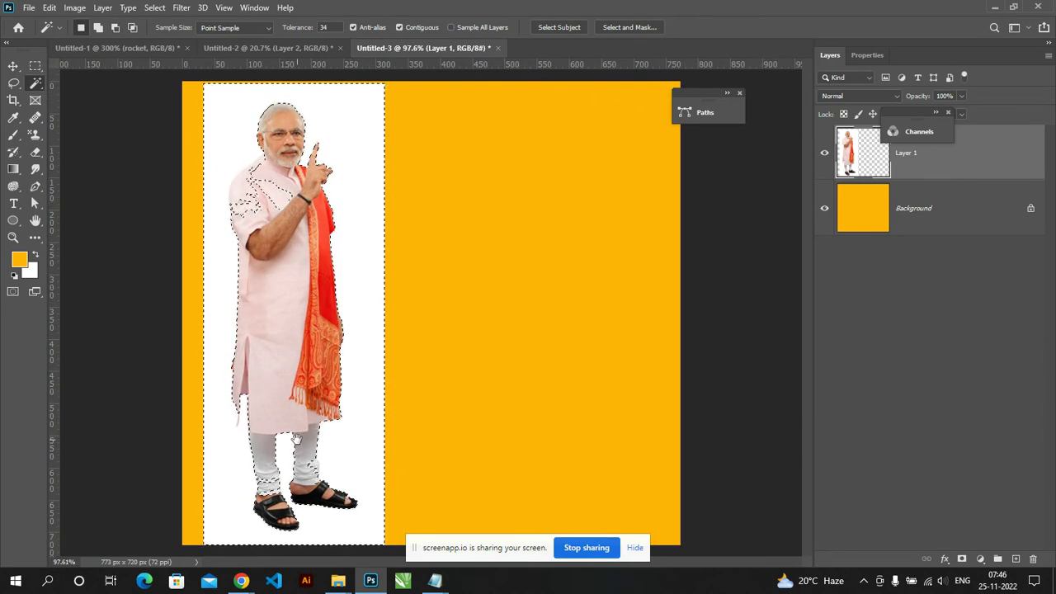
key("ctrl+d")
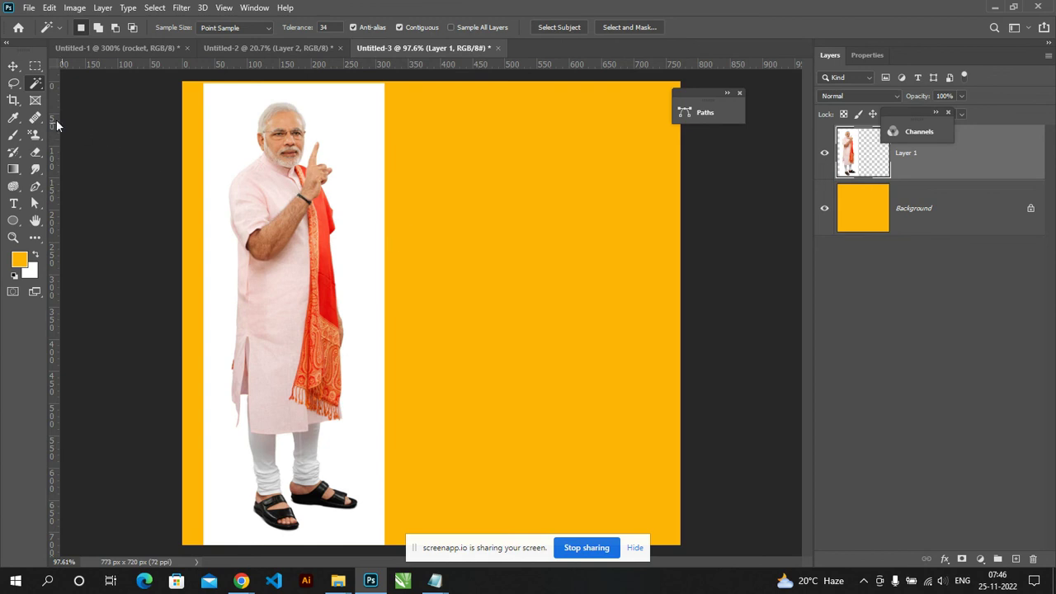
Step: Select the standing figure with the Object Selection Tool and add a layer mask
right_click(36, 86)
left_click(93, 83)
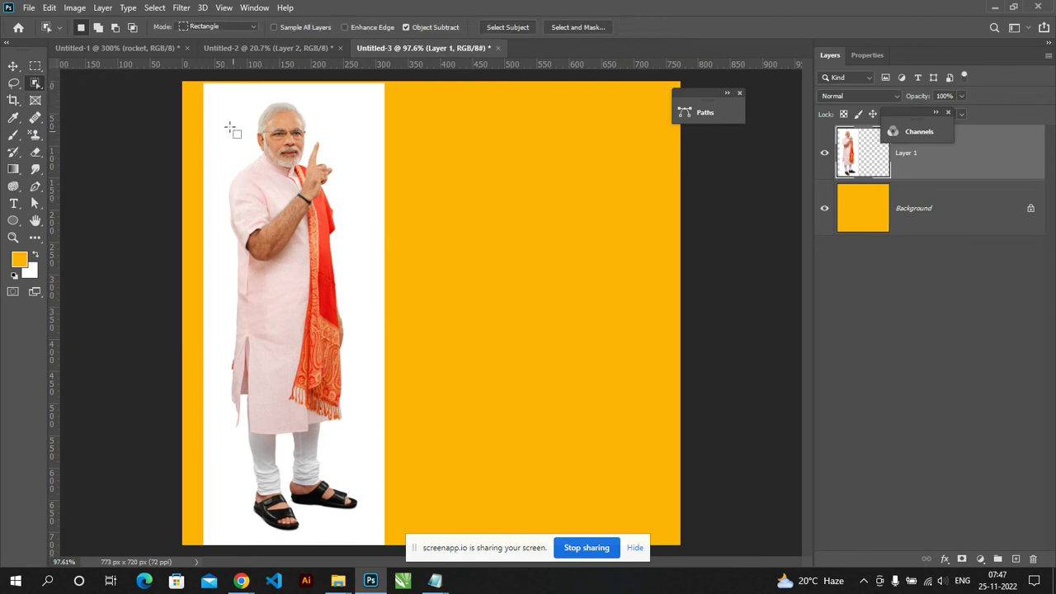
left_click_drag(220, 99, 378, 537)
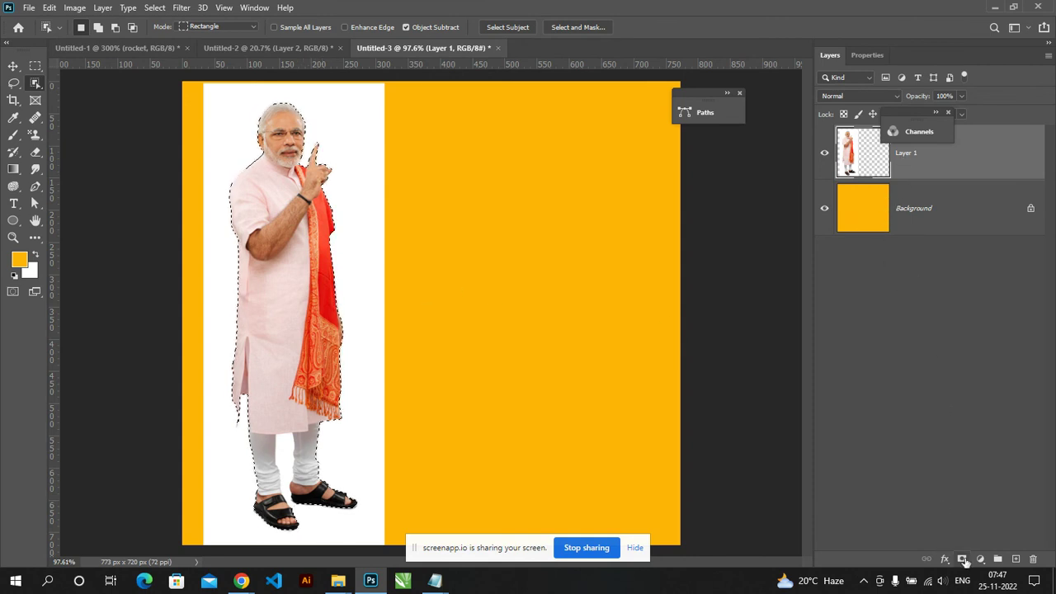
left_click(963, 558)
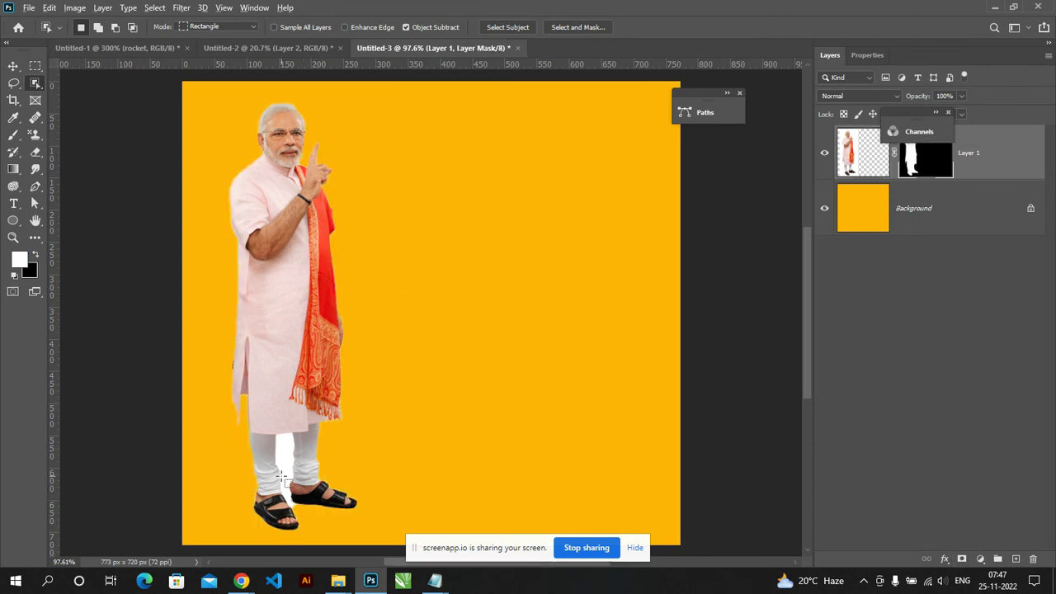
Step: Bring the sandals into view and trial a Magic Wand selection of the white trousers
scroll(283, 477, "up", 6)
left_click_drag(253, 360, 295, 210)
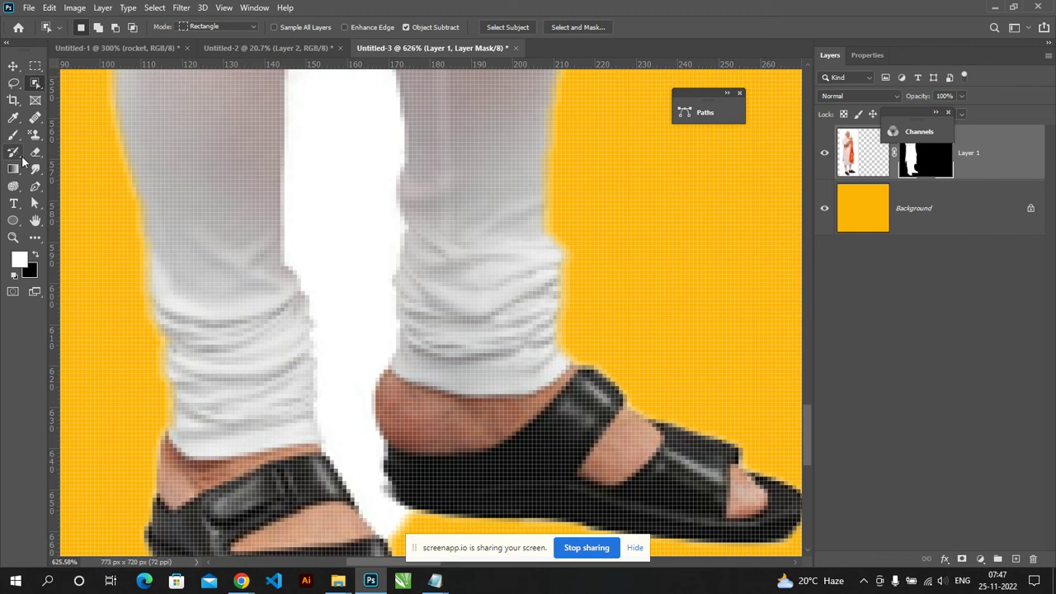
right_click(34, 85)
left_click(99, 109)
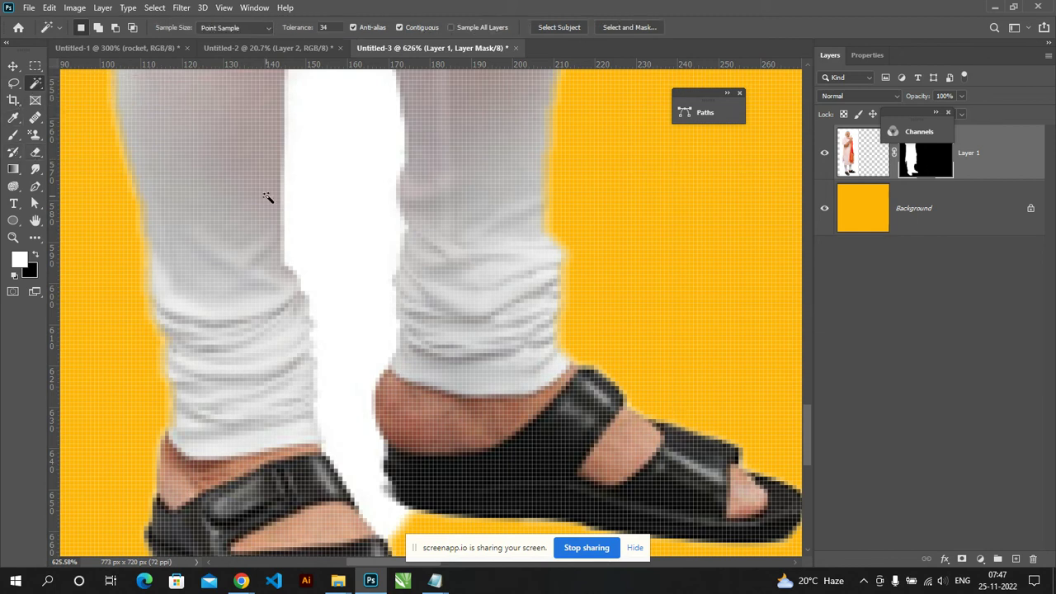
left_click(323, 196)
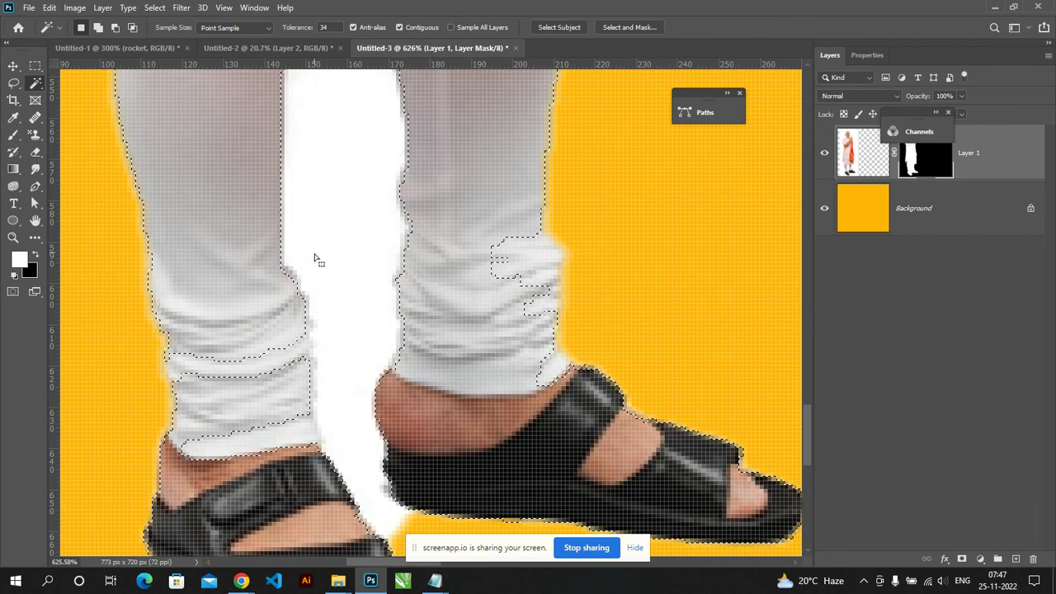
key("ctrl+d")
type("10")
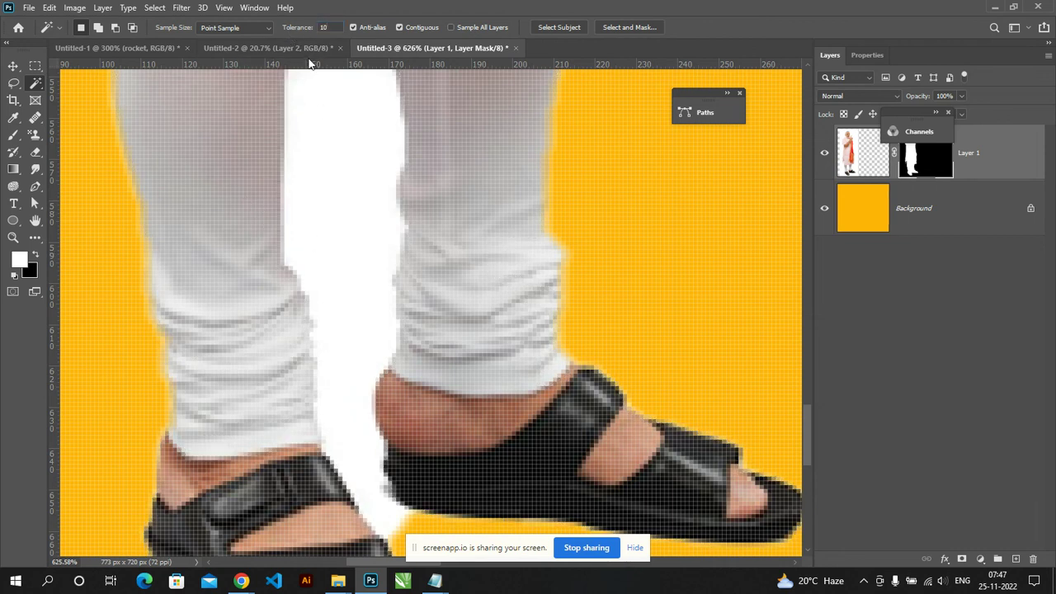
Step: Select the white strip between the legs and hide it in the mask
left_click(333, 155)
scroll(335, 161, "down", 2)
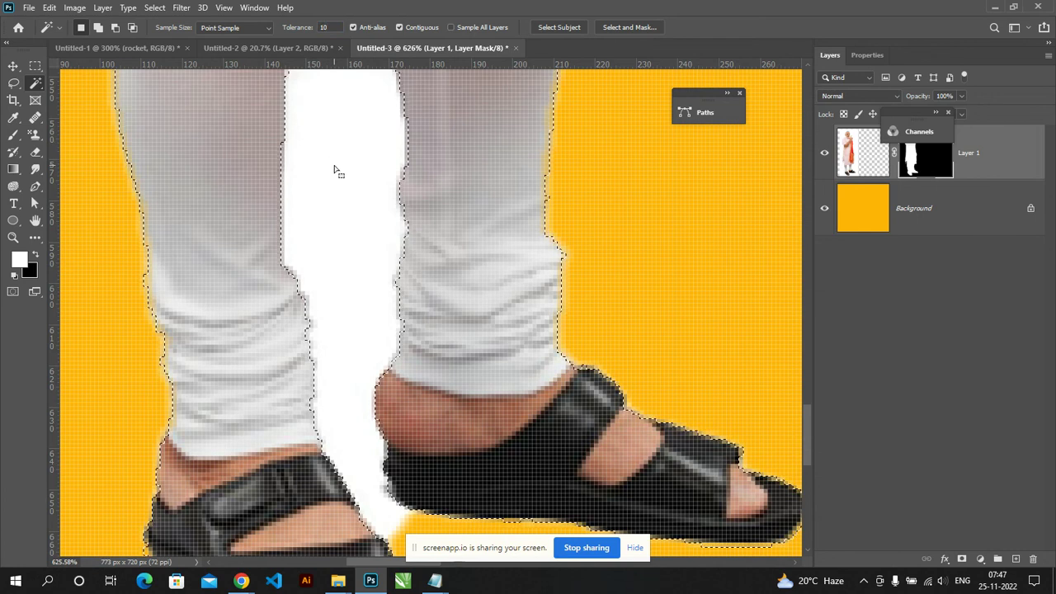
scroll(335, 170, "down", 2)
scroll(335, 170, "down", 1)
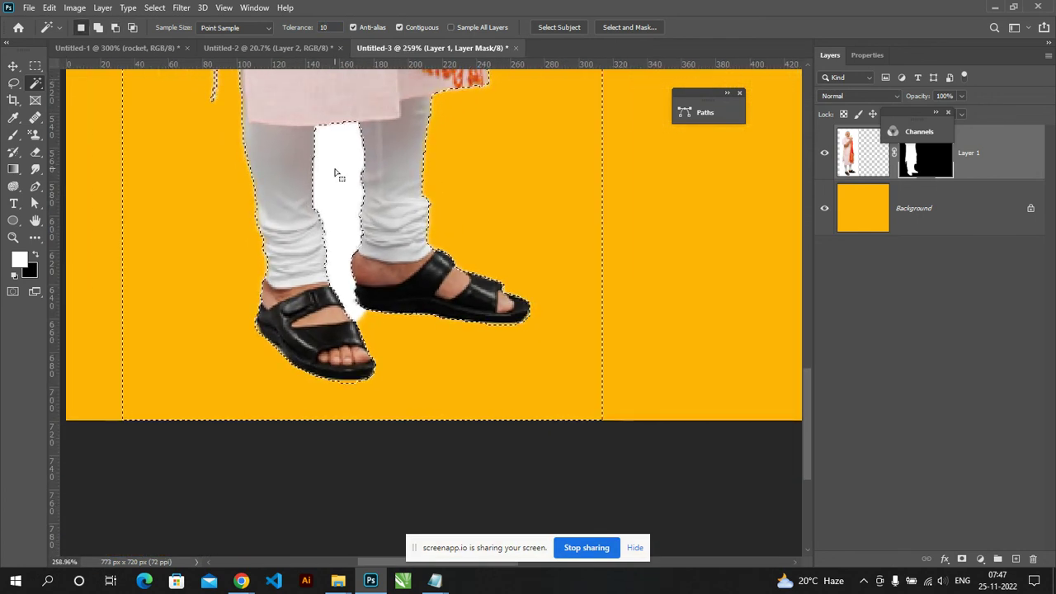
key("Delete")
key("ctrl+d")
scroll(412, 180, "down", 2)
scroll(436, 215, "down", 1)
scroll(401, 268, "down", 1)
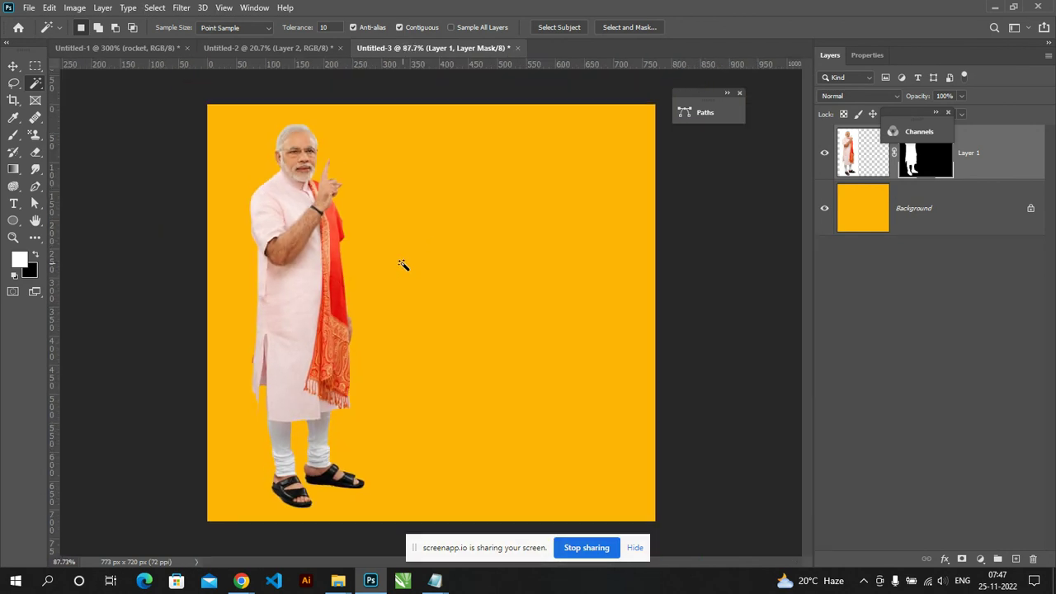
right_click(995, 152)
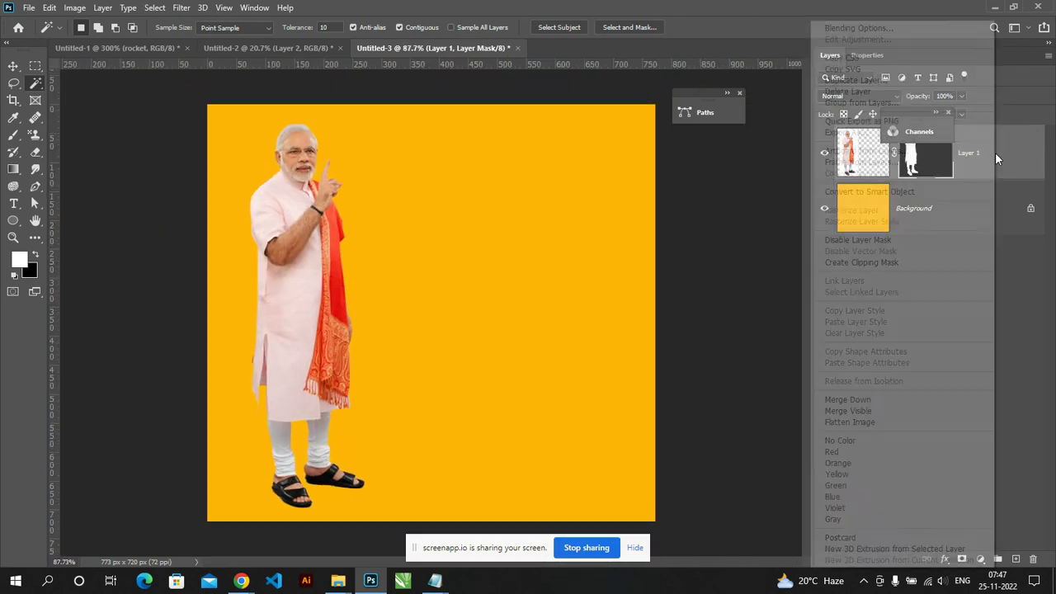
Step: Convert Layer 1 to a smart object, then add and discard an extra mask
left_click(911, 192)
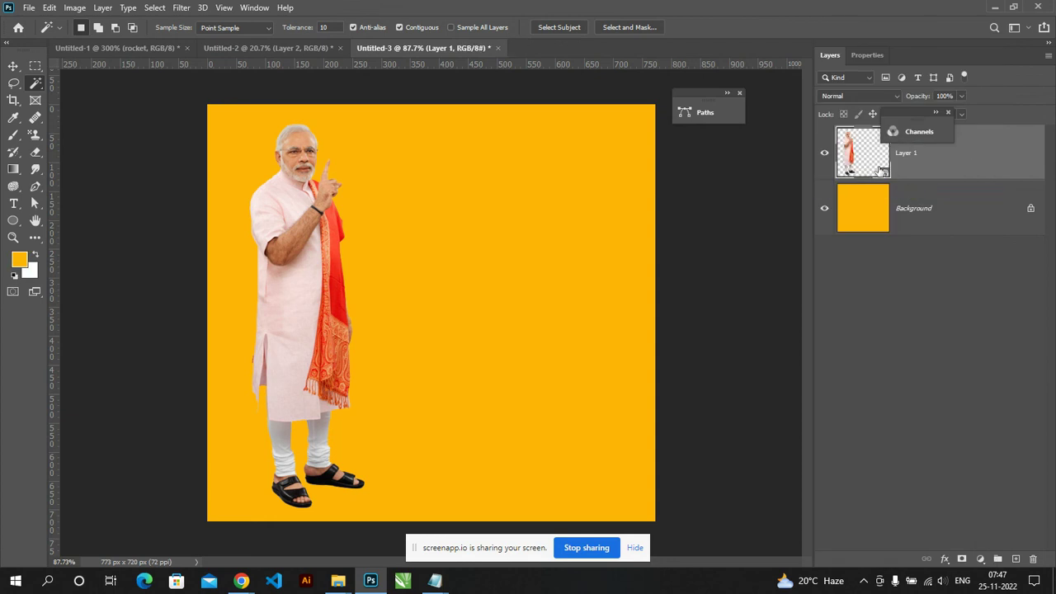
left_click(961, 560)
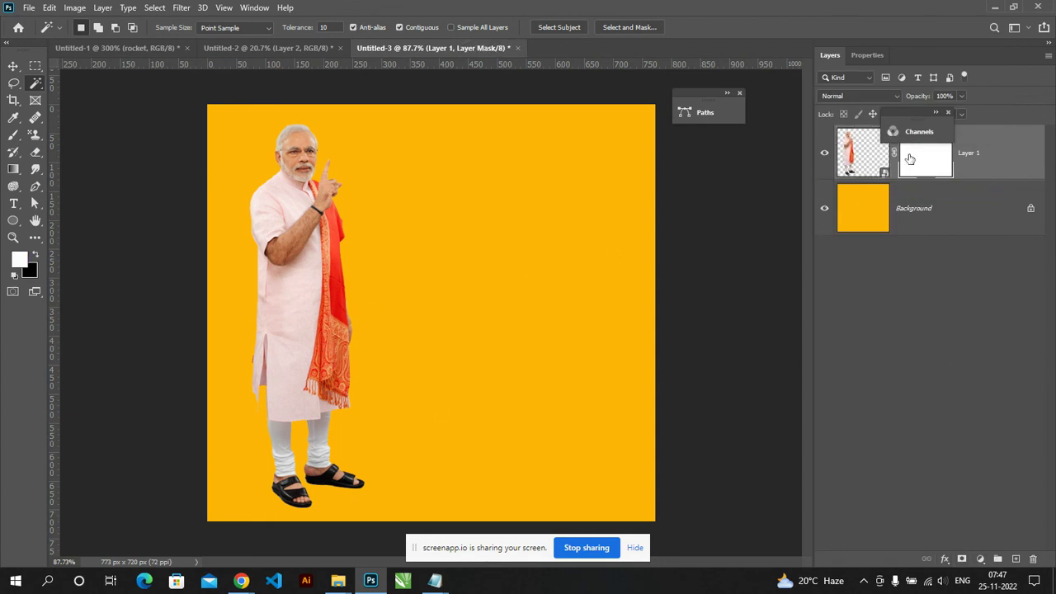
left_click_drag(865, 229, 864, 224)
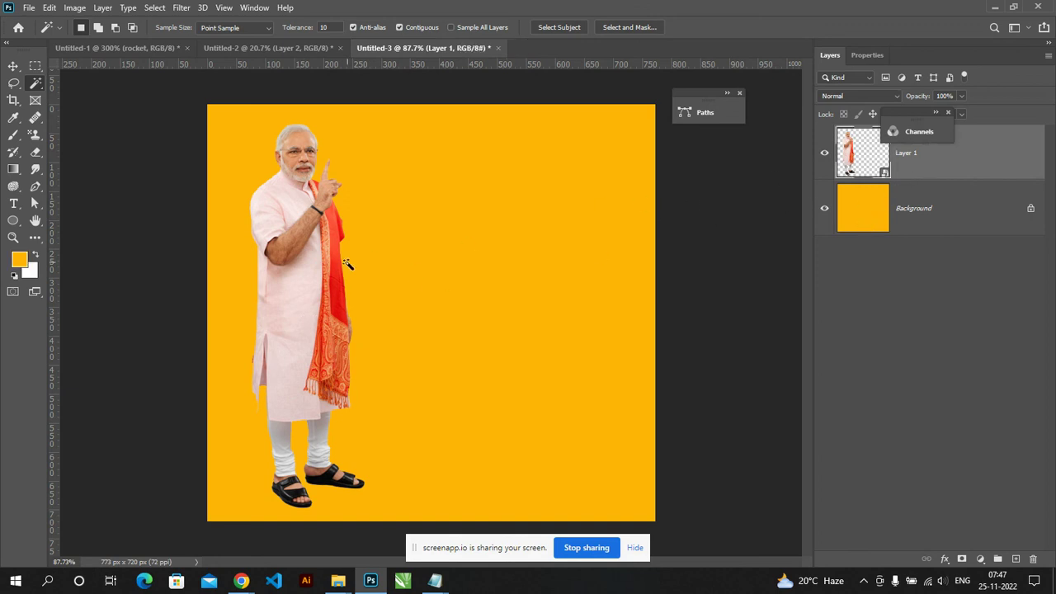
Step: Trial a slight enlargement and 10 px nudge, undo it, and reconvert to a smart object
key("ctrl+t")
mouse_move(361, 123)
left_mouse_down()
mouse_move(403, 130)
mouse_move(412, 118)
left_mouse_up()
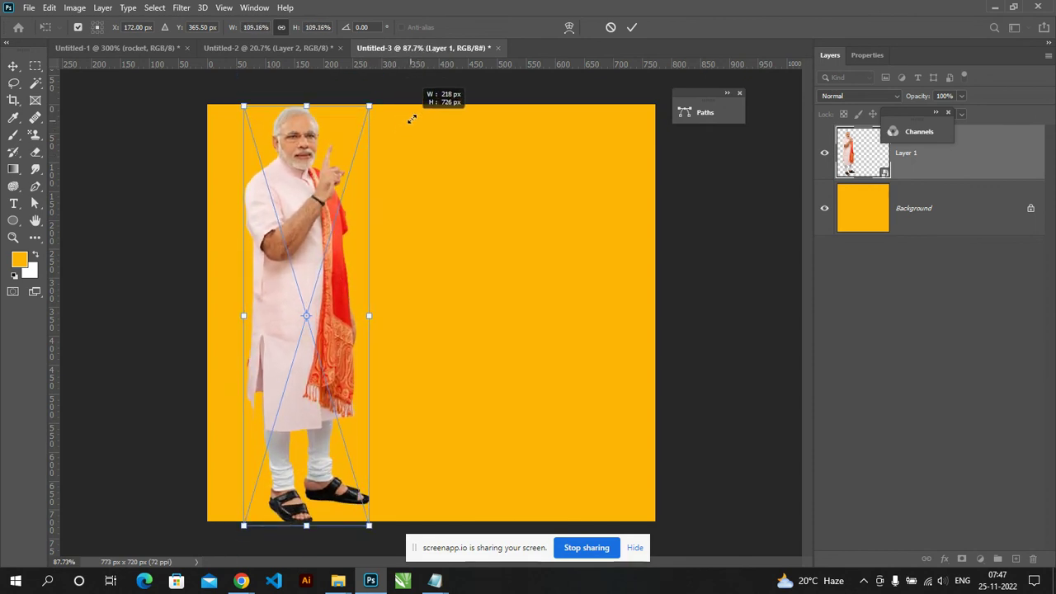
left_click_drag(341, 277, 341, 286)
key("Return")
key("w")
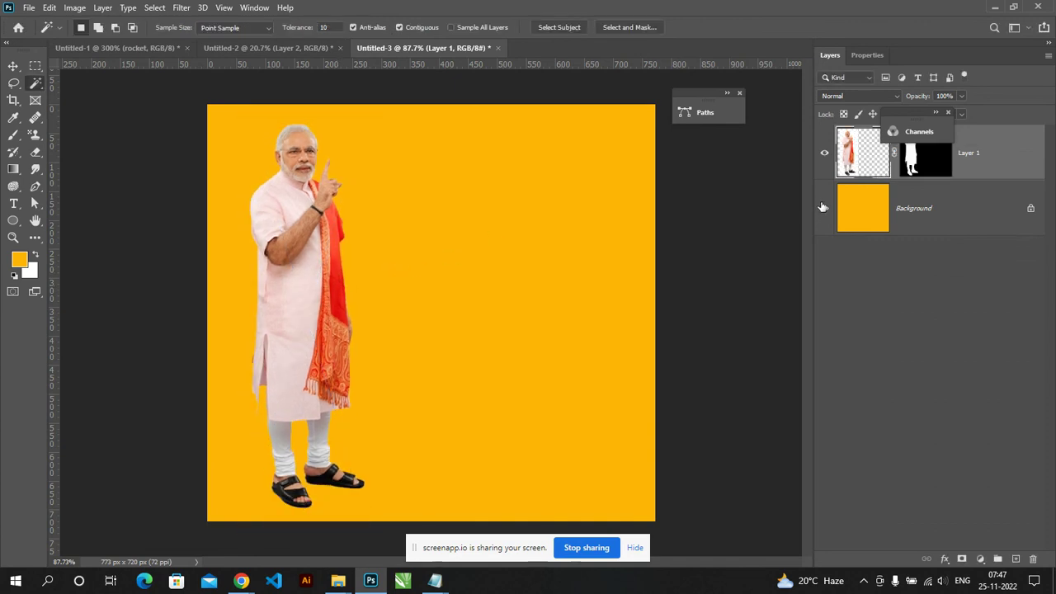
right_click(1029, 164)
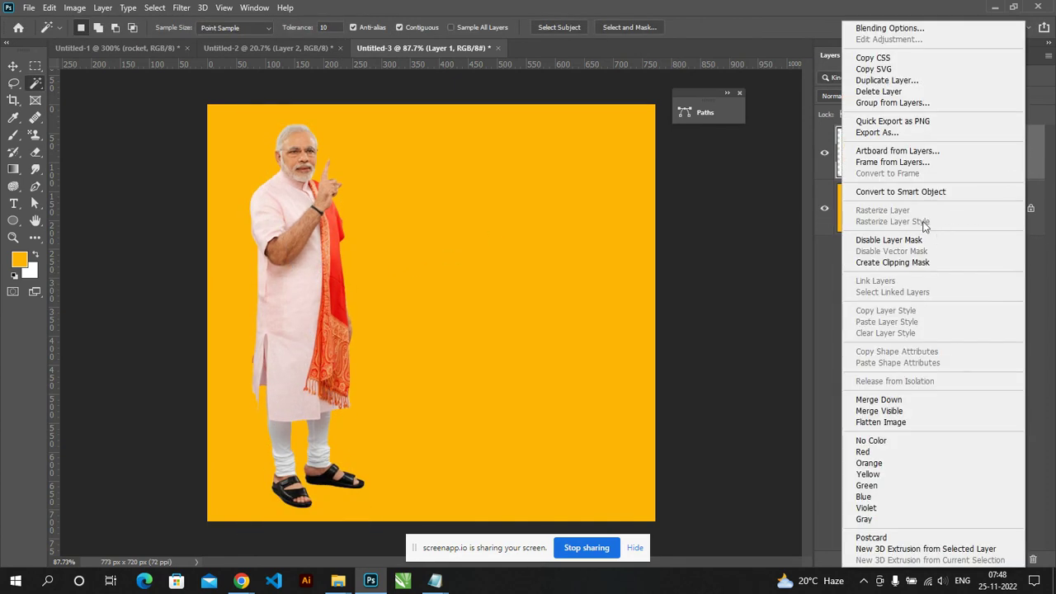
left_click(922, 193)
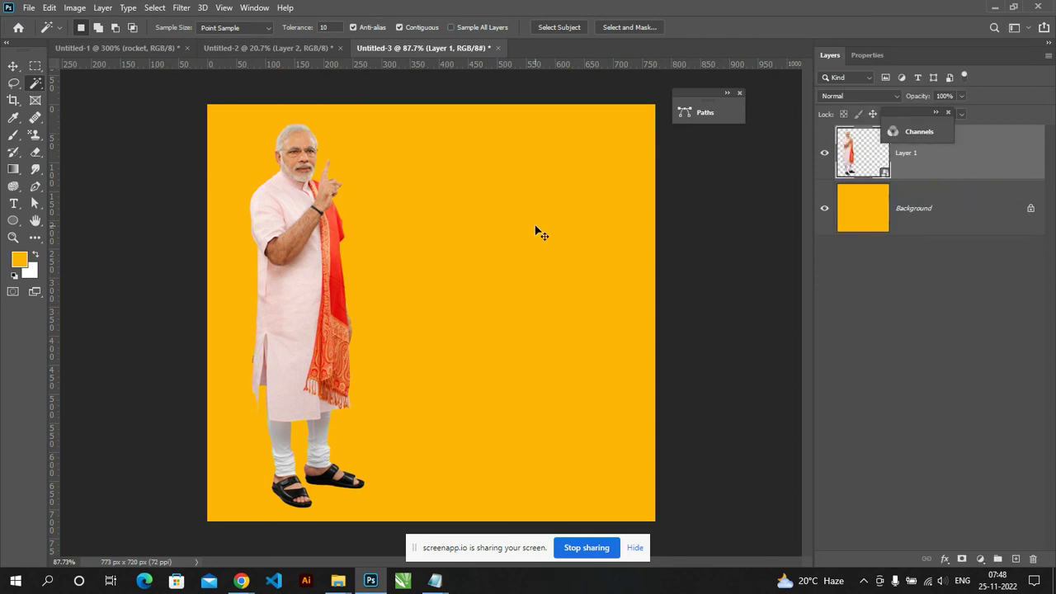
Step: Shrink the standing figure to about a quarter size
key("ctrl+t")
left_click_drag(366, 124, 319, 264)
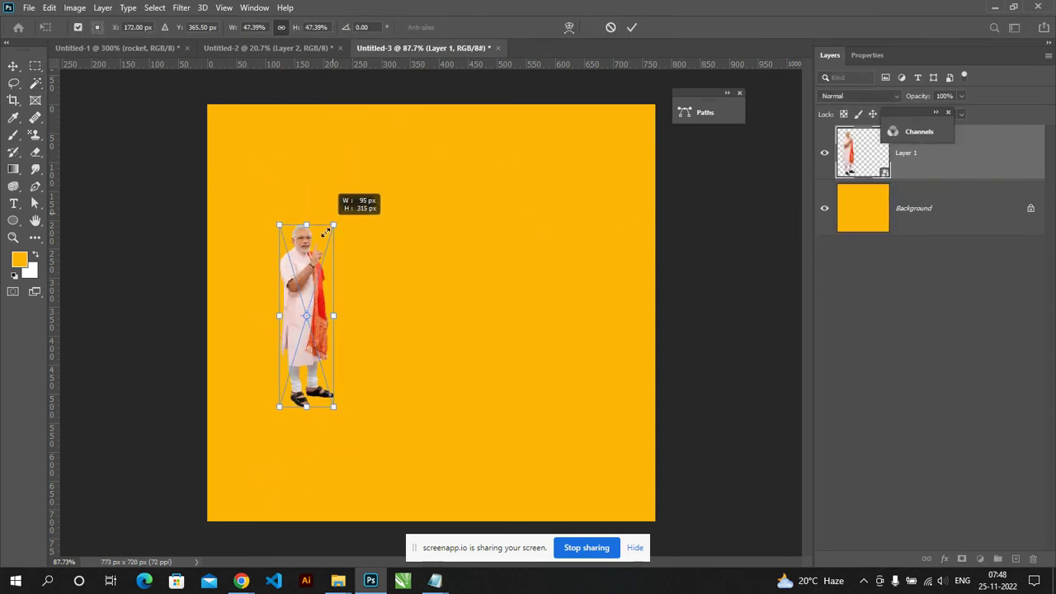
key("Return")
key("w")
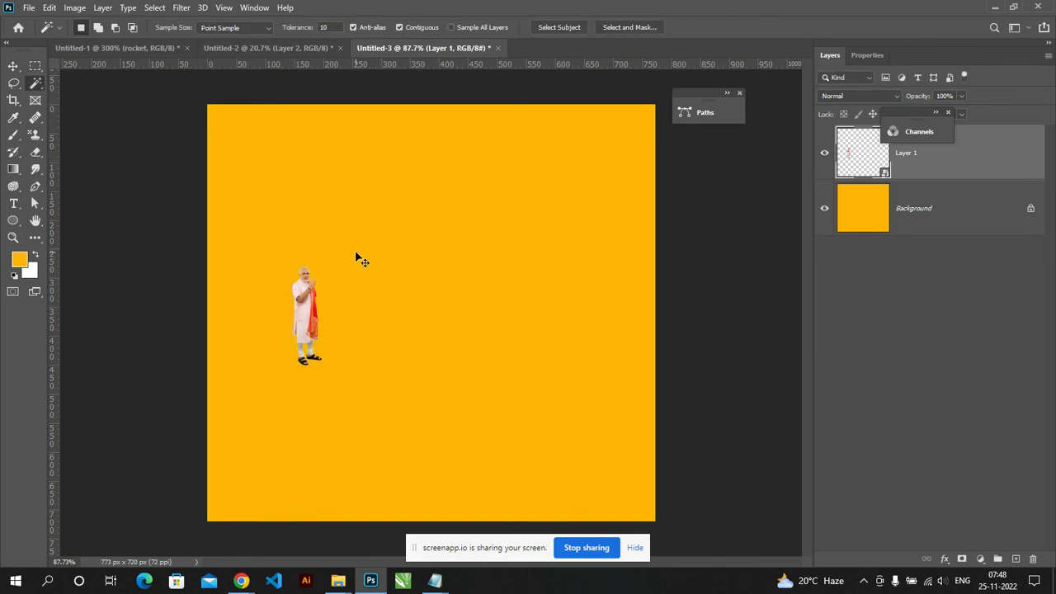
Step: Enlarge the figure to 107% spanning the canvas height and drag a duplicate 346 px right
key("ctrl+t")
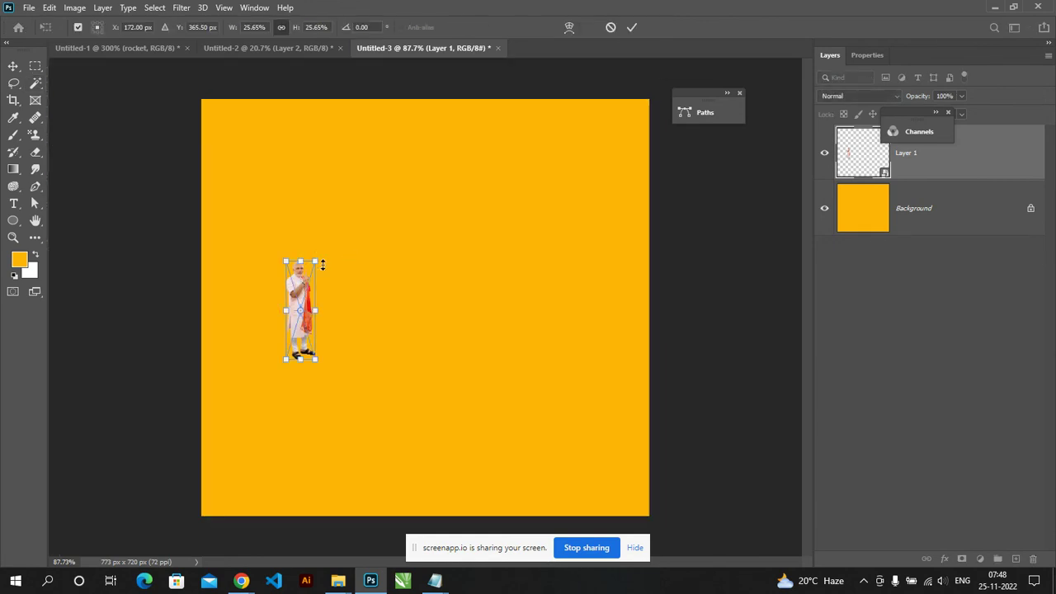
left_click_drag(317, 262, 445, 129)
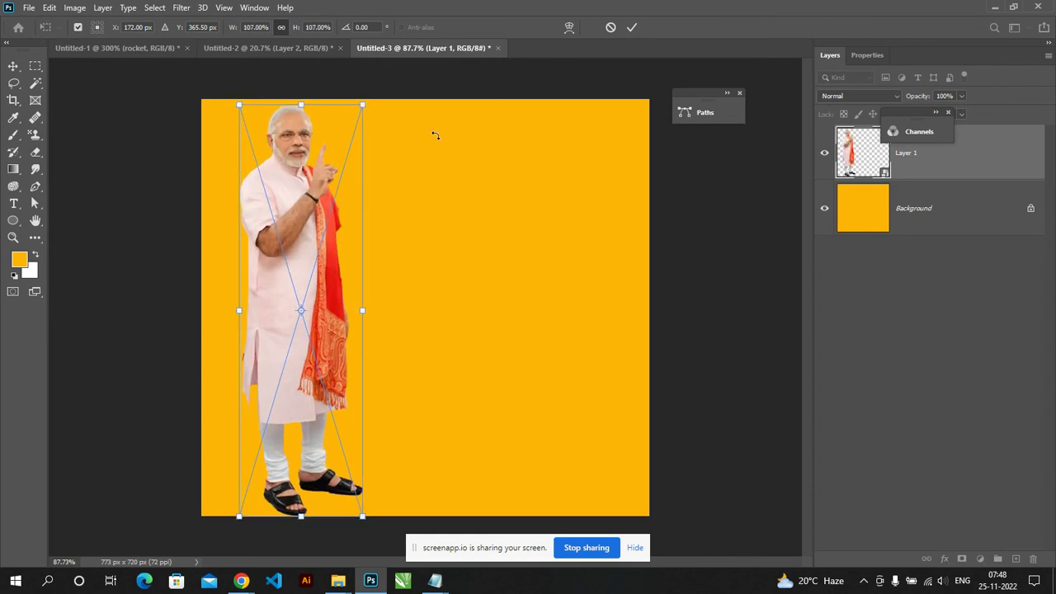
key("Return")
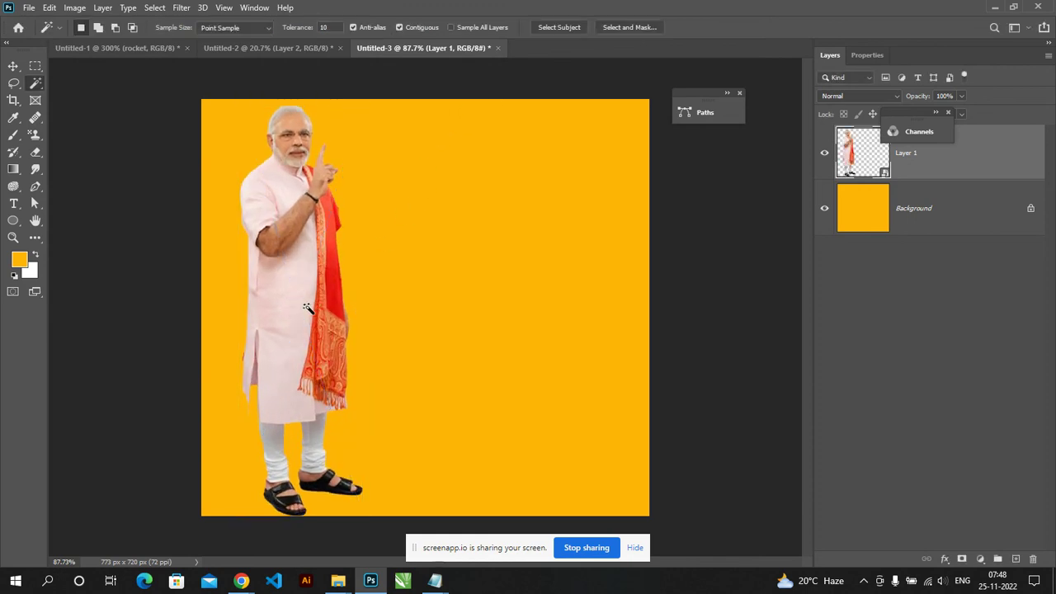
left_click(13, 66)
left_click_drag(291, 262, 530, 263)
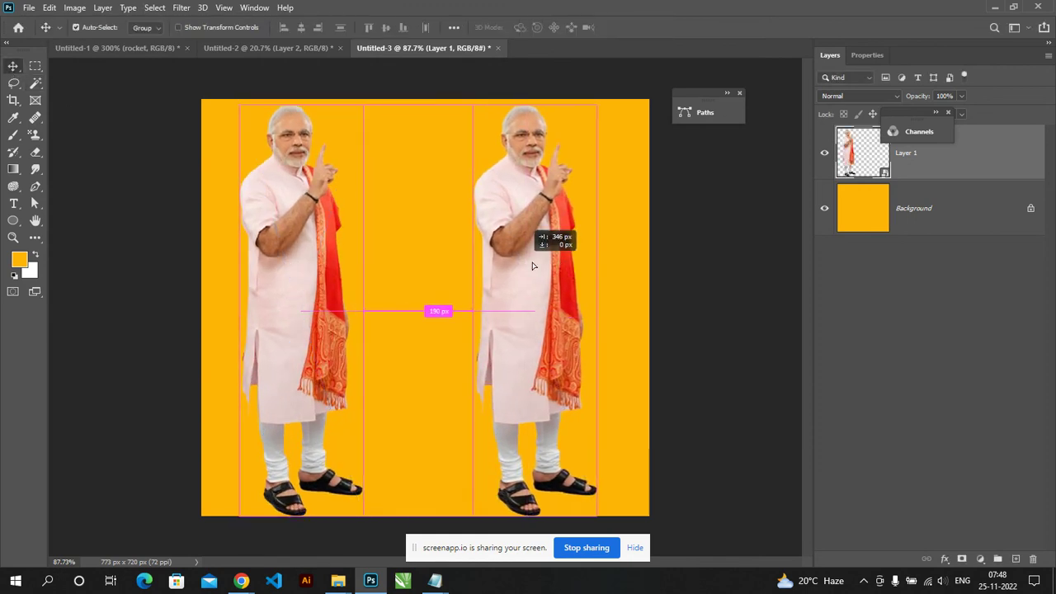
Step: Rasterize the Layer 1 copy and shrink it to a tiny size
right_click(1025, 161)
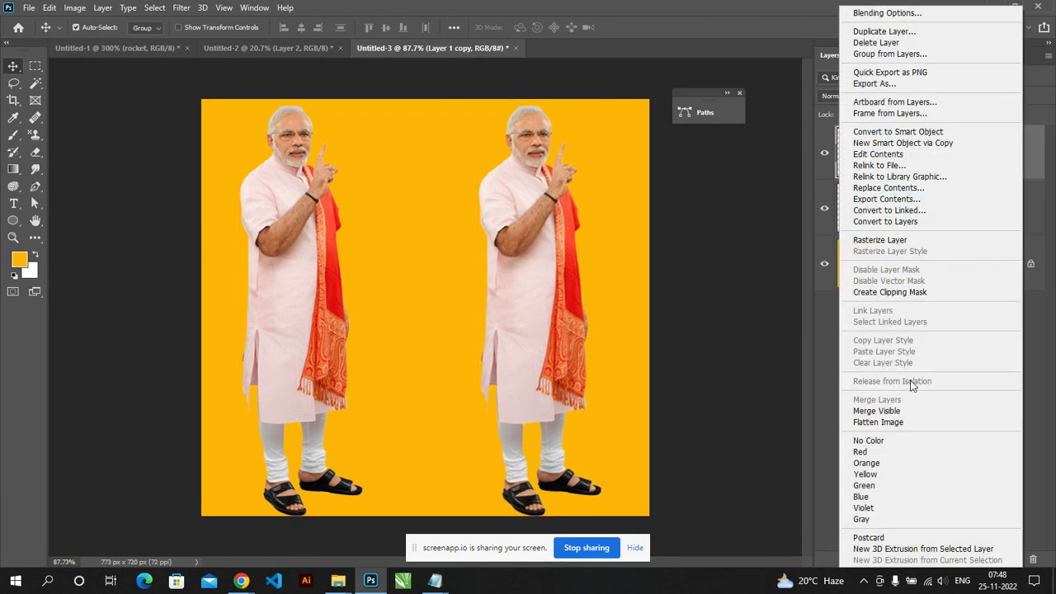
left_click(891, 240)
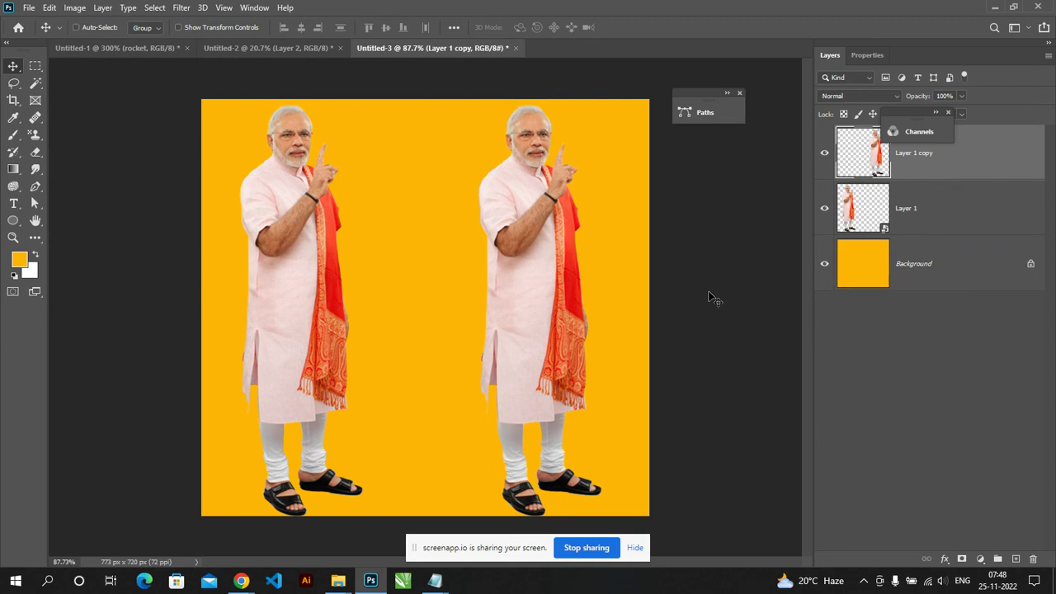
key("ctrl+t")
left_click_drag(598, 105, 552, 292)
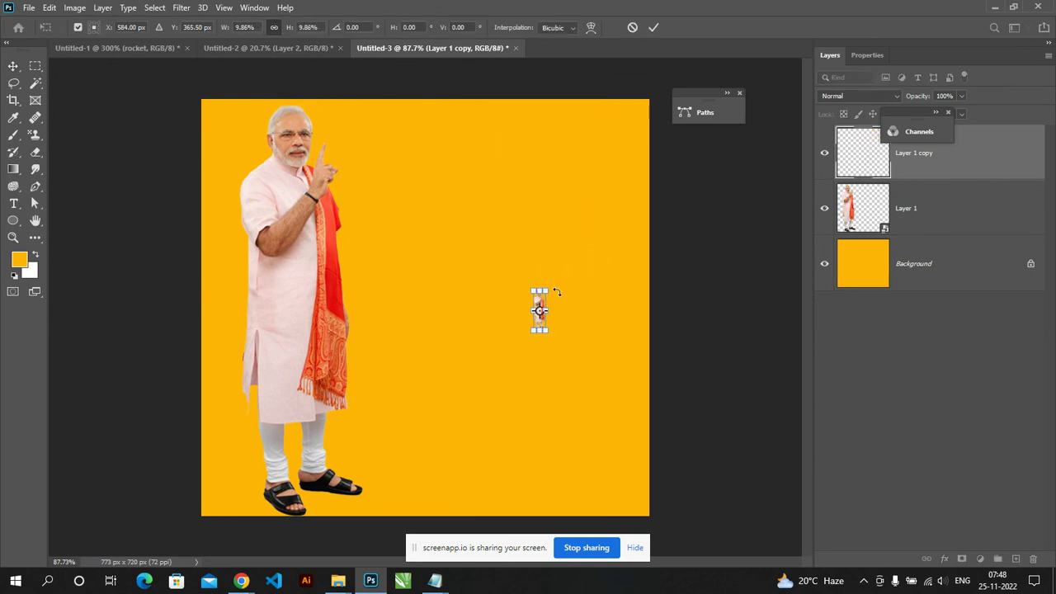
key("Return")
left_click(559, 297)
Step: Scale the tiny copy back up so it turns blurry and pixelated
key("ctrl+t")
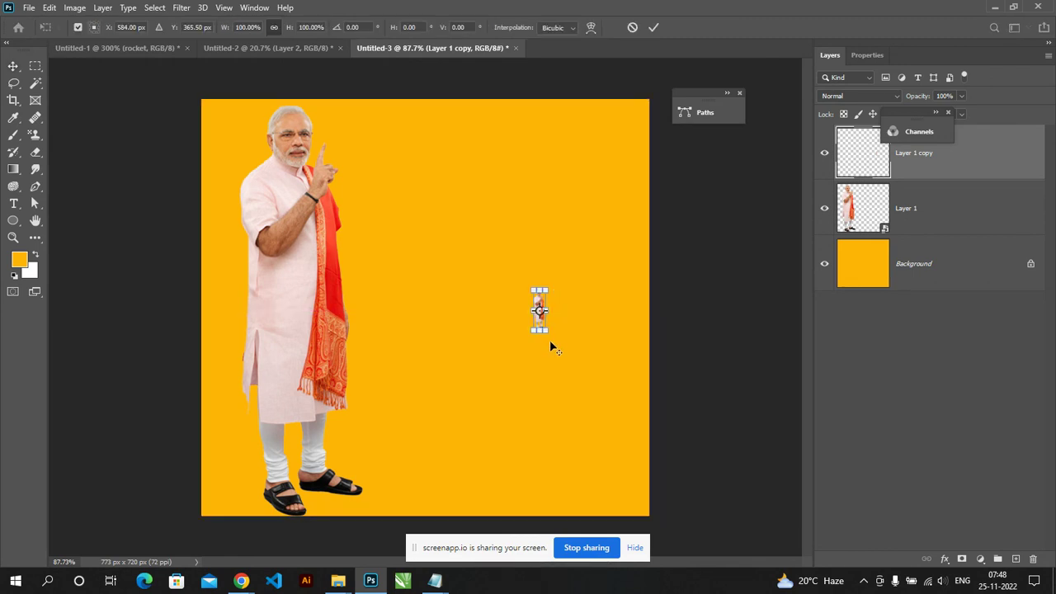
left_click_drag(549, 335, 712, 481)
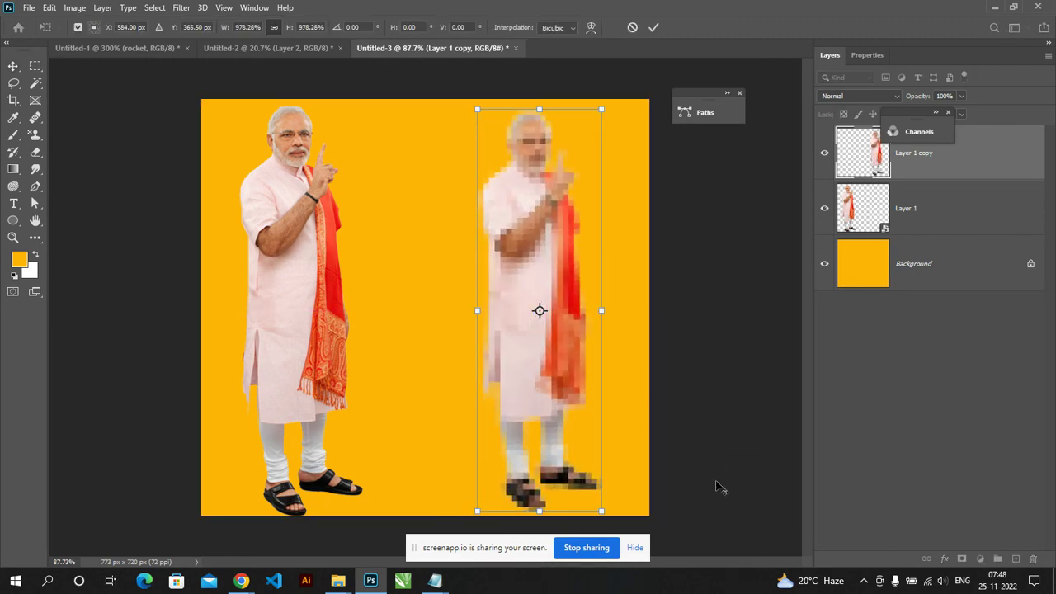
key("Return")
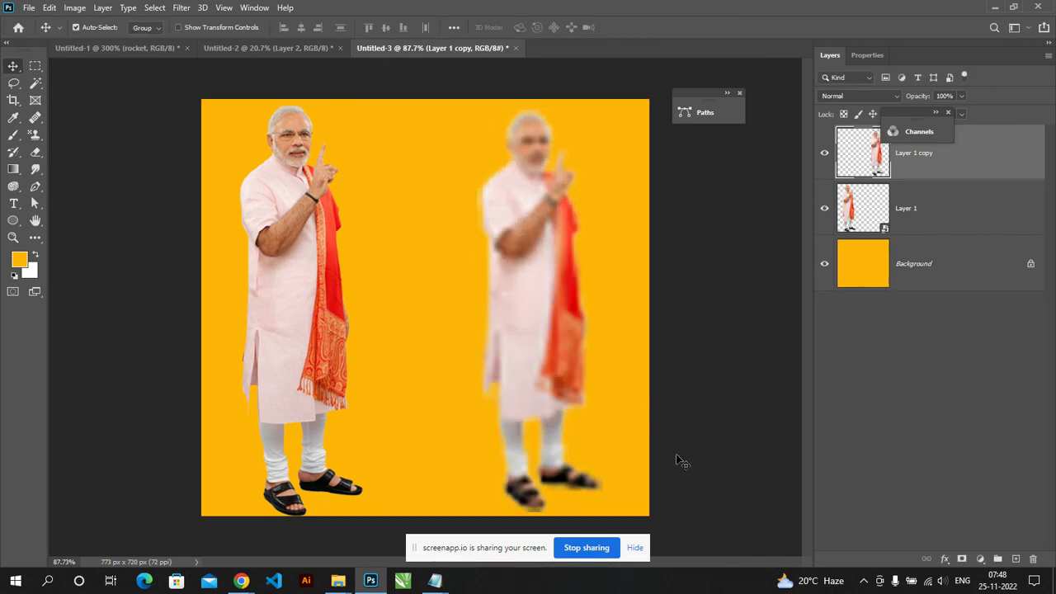
left_click(307, 330)
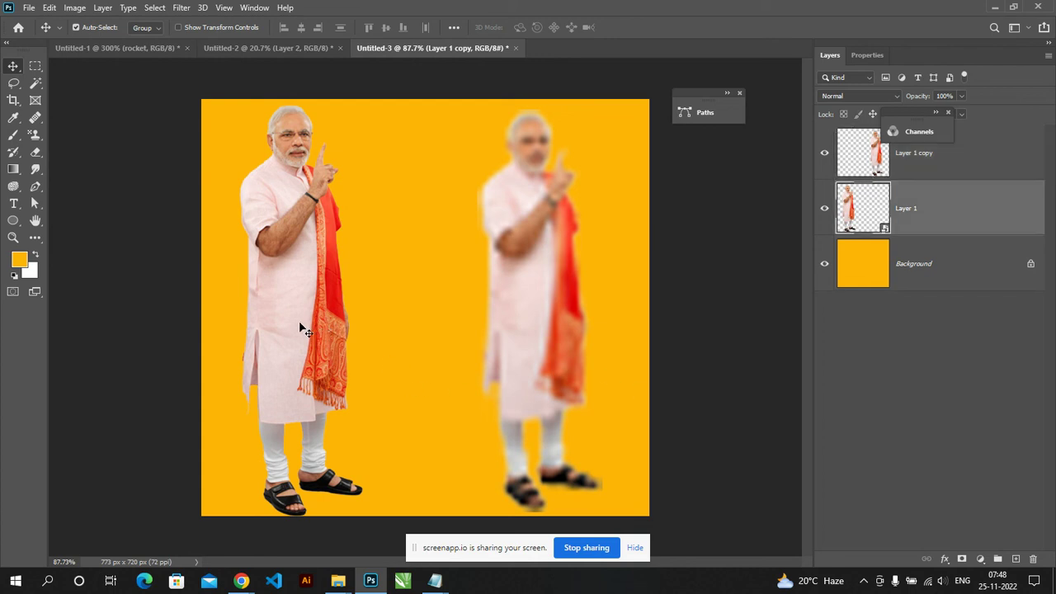
Step: Shrink the standing figure on Layer 1 to about 15%, then enlarge it back to full height
key("ctrl+t")
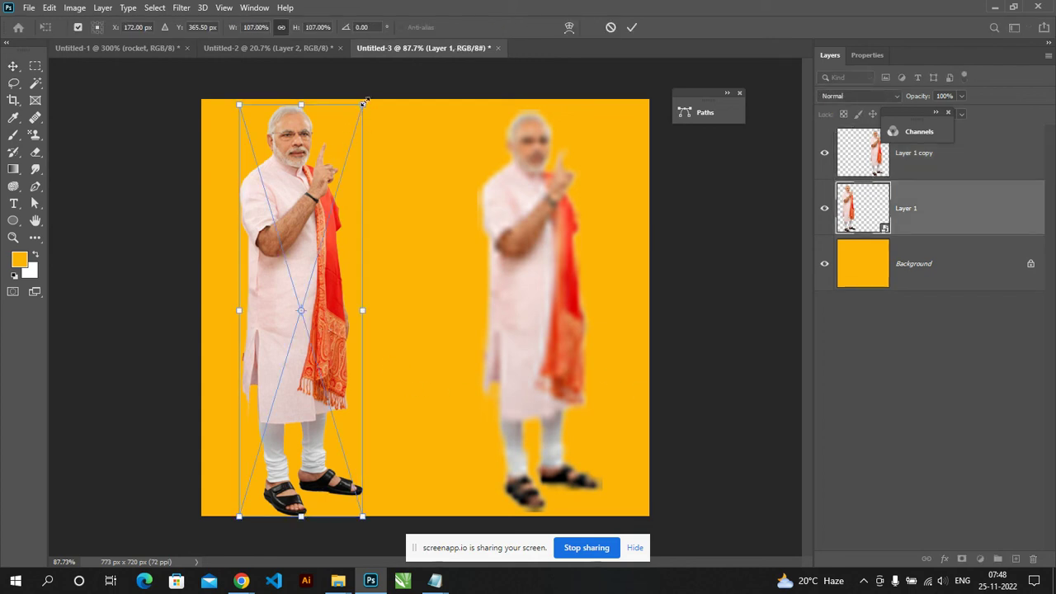
left_click_drag(364, 102, 312, 280)
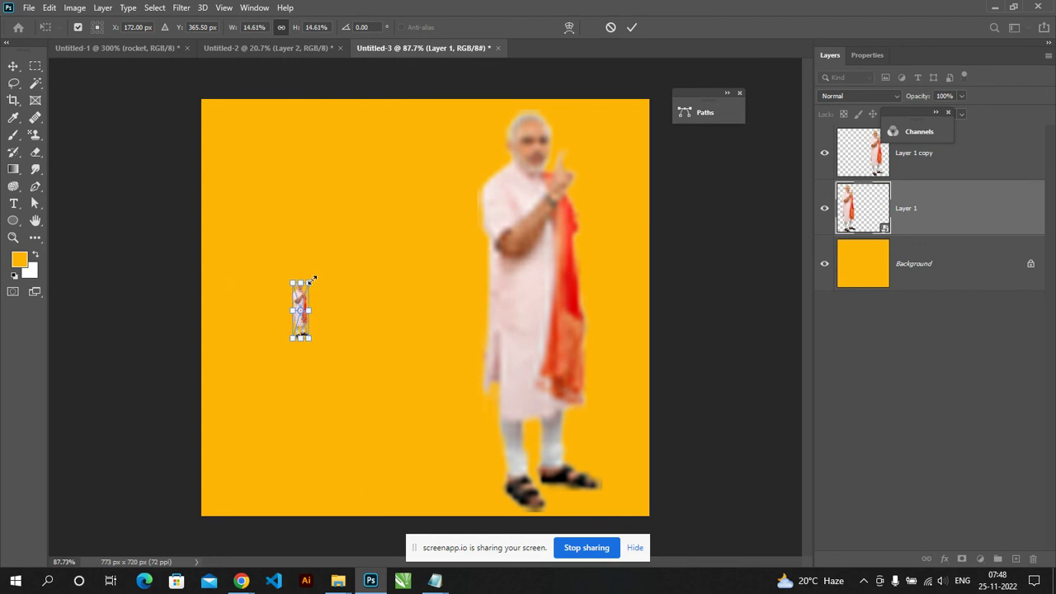
key("Return")
key("ctrl")
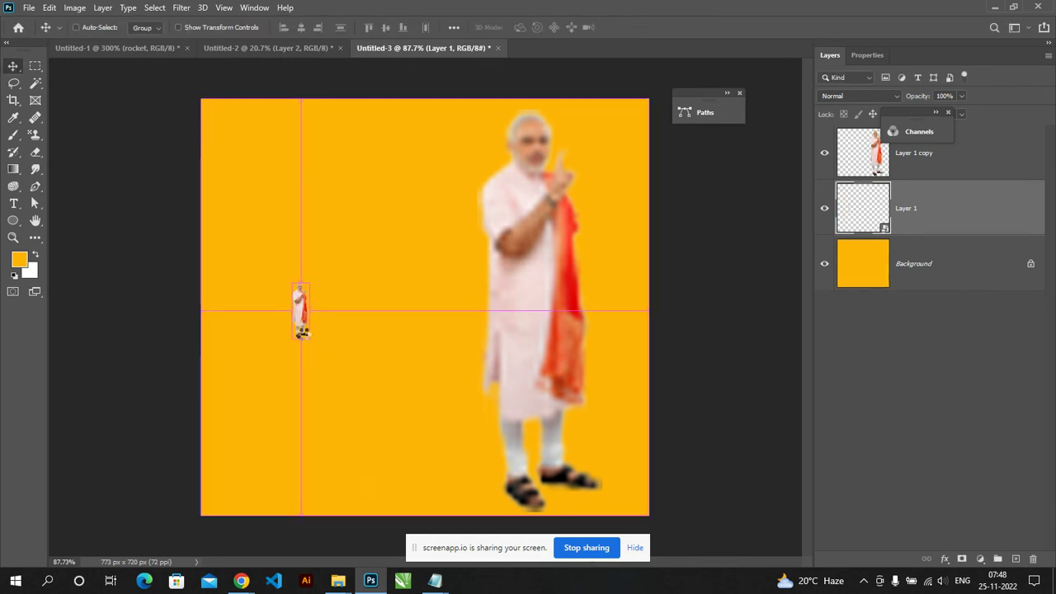
key("ctrl+t")
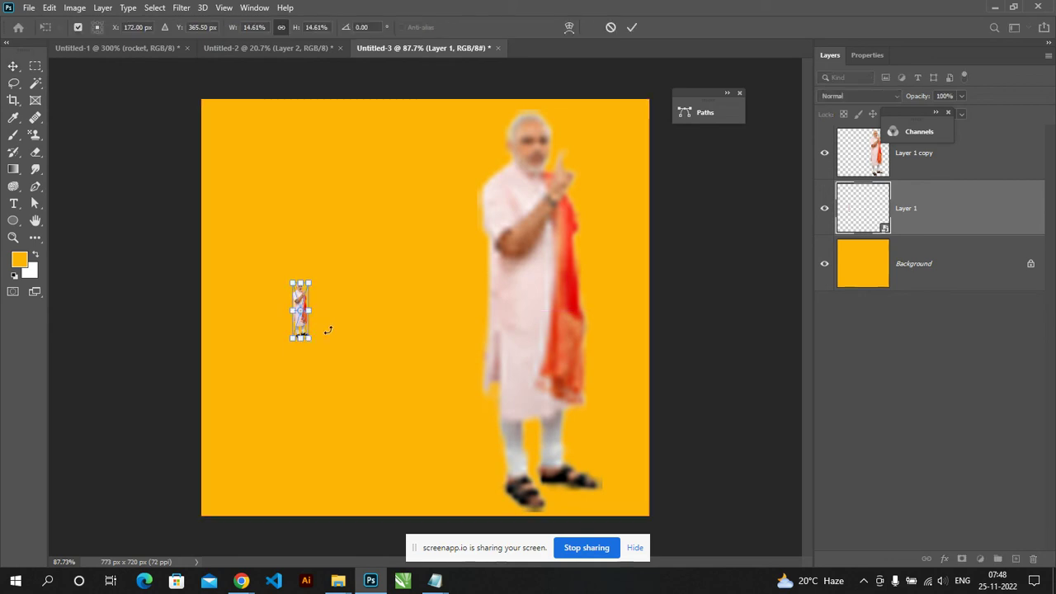
left_click_drag(313, 337, 456, 484)
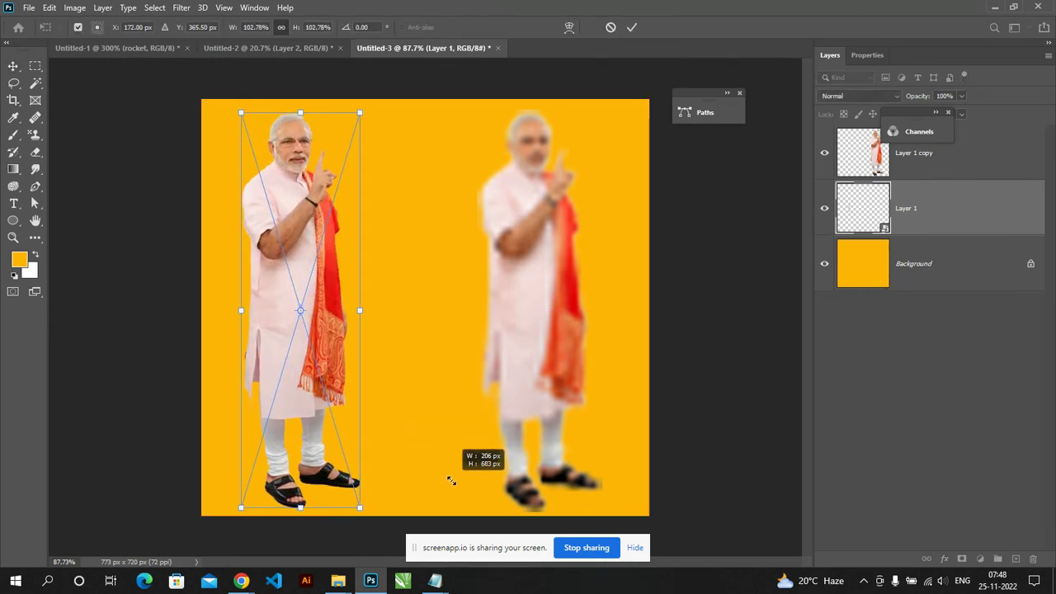
key("Return")
key("t")
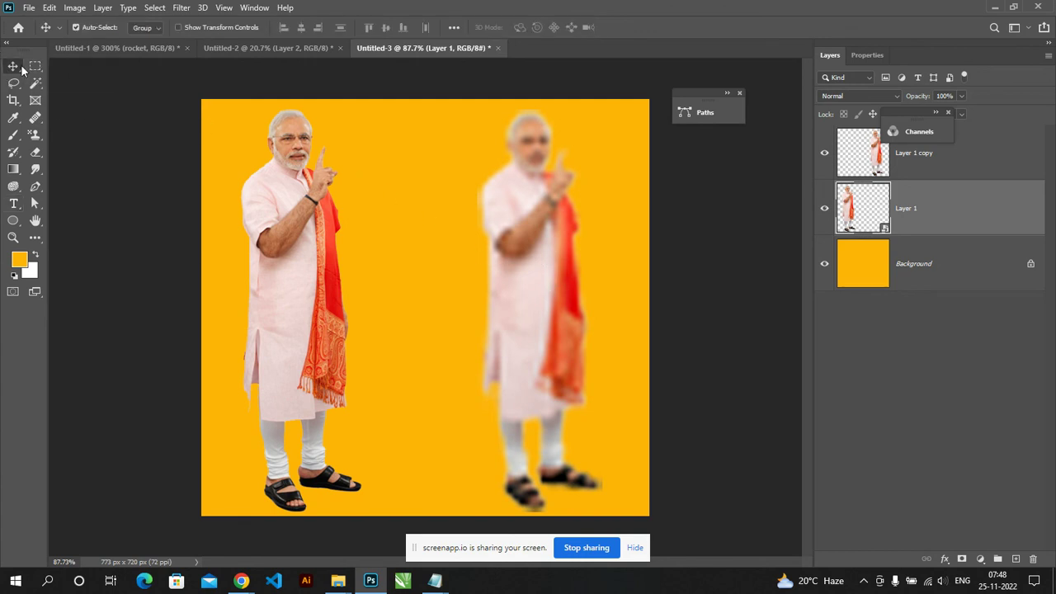
Step: Delete the blurred Layer 1 copy and give Layer 1 a black hide-all mask
left_click(519, 245)
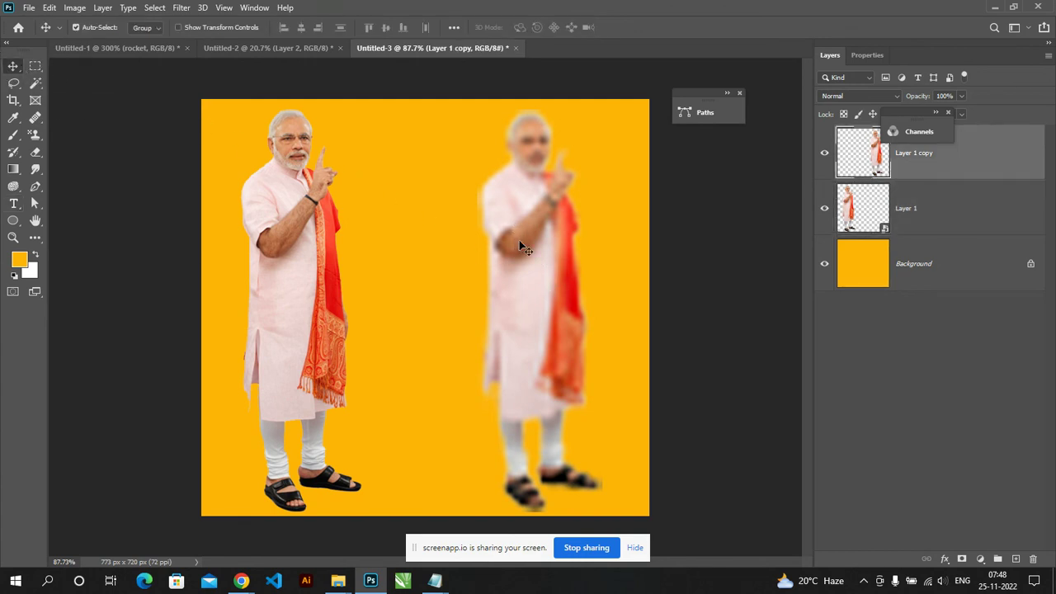
key("Delete")
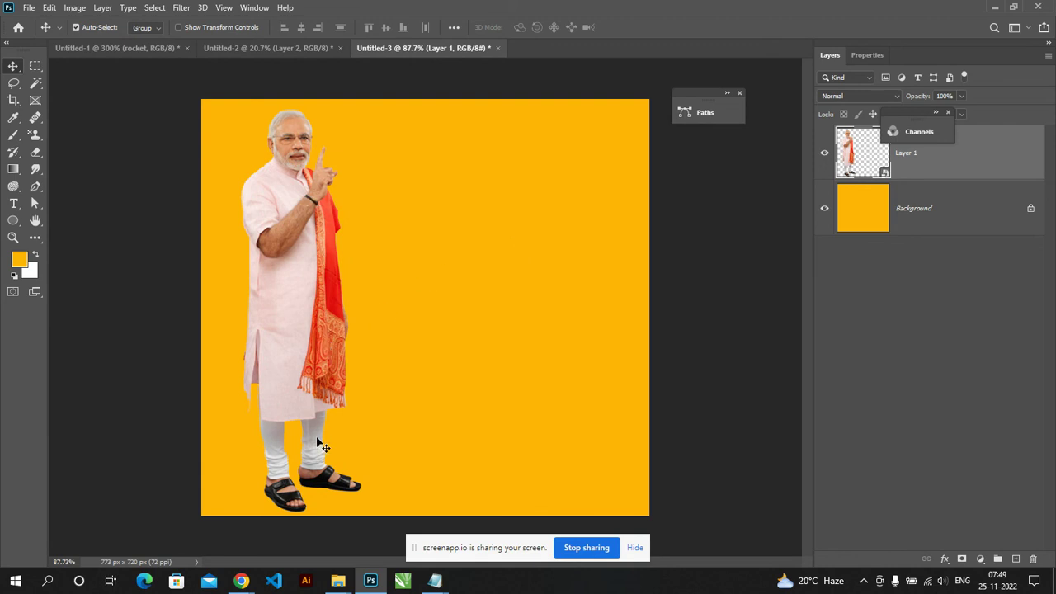
key("alt+Tab")
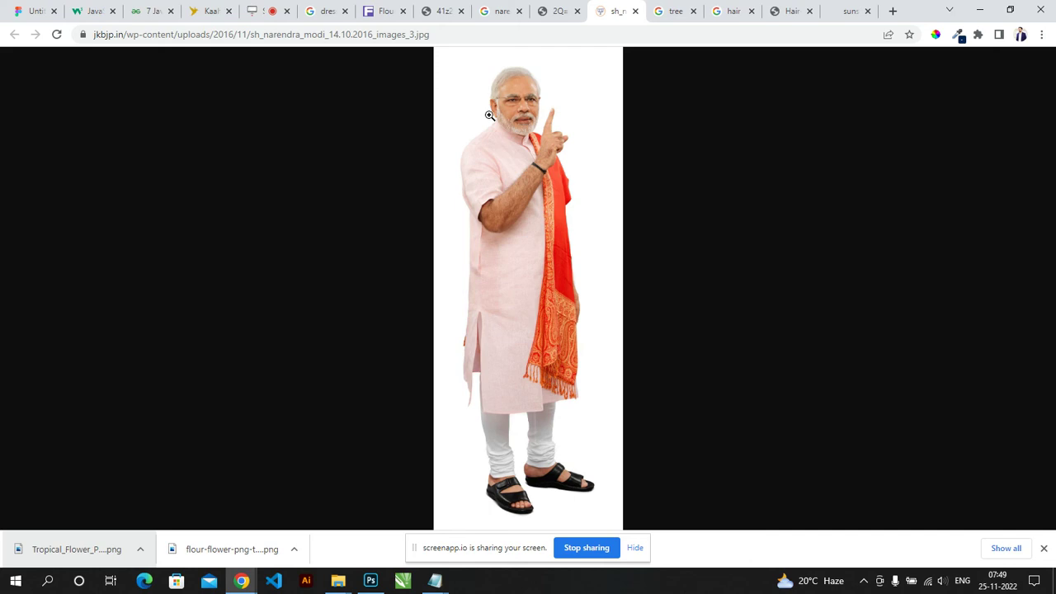
key("alt+Tab")
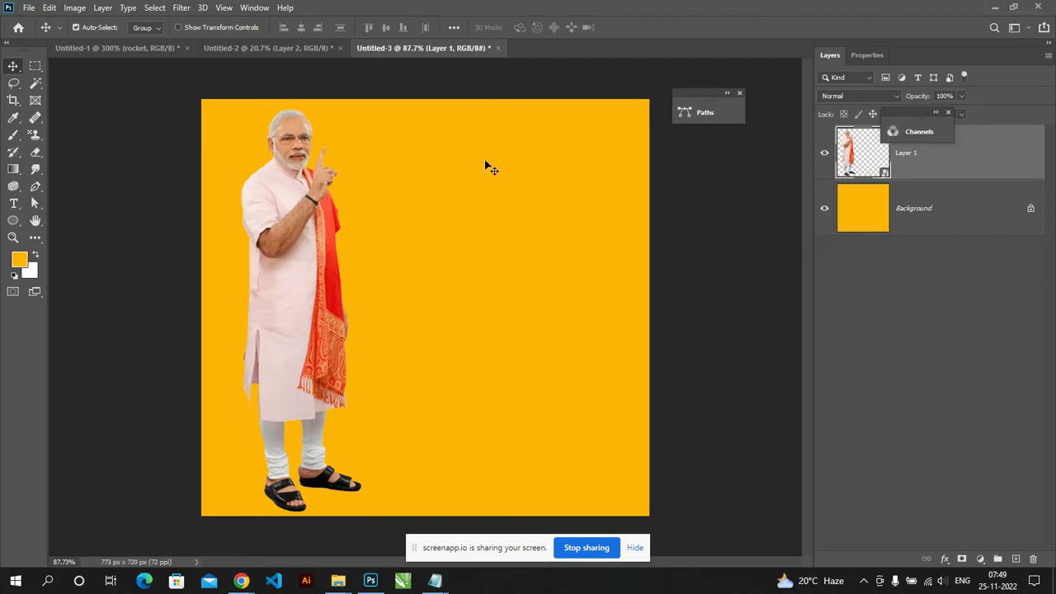
left_click(963, 561, "alt")
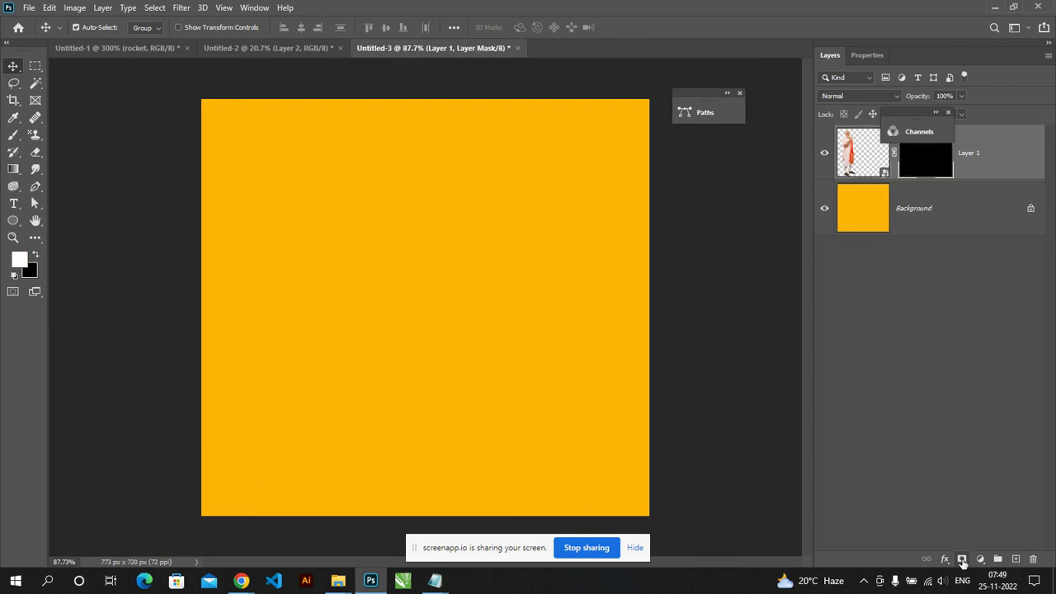
Step: Draw white-to-black gradients on Layer 1's mask so the figure fades out just below the chest
key("g")
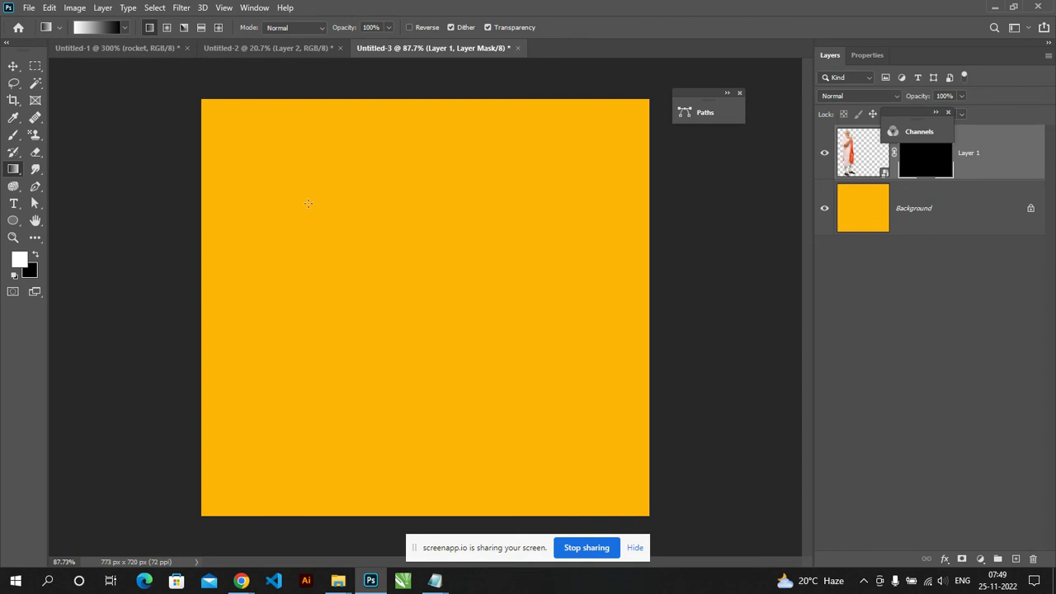
left_click_drag(287, 291, 262, 462)
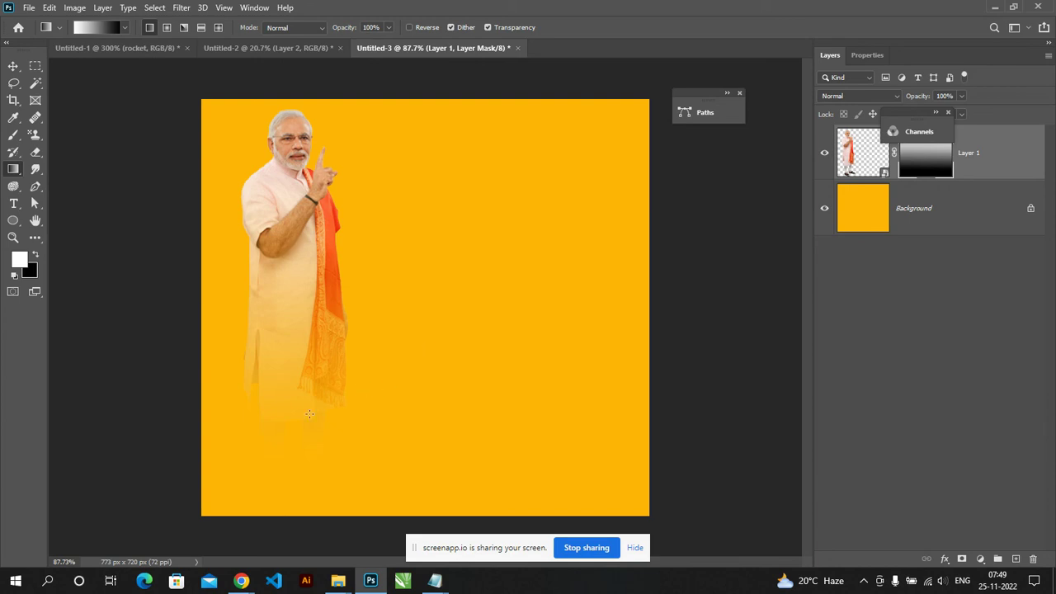
left_click_drag(272, 288, 272, 396)
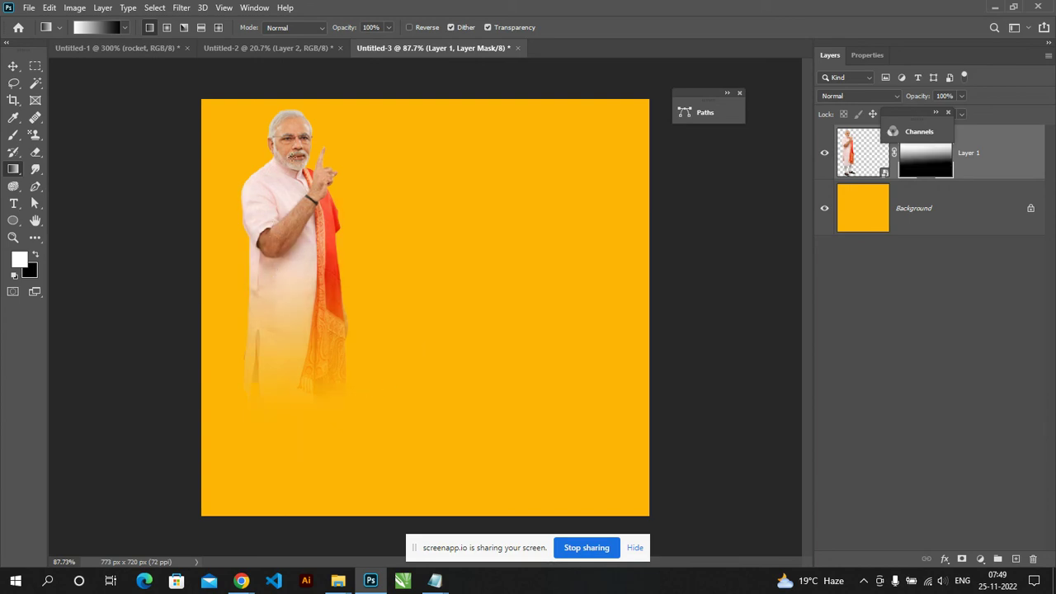
left_click_drag(292, 137, 299, 456)
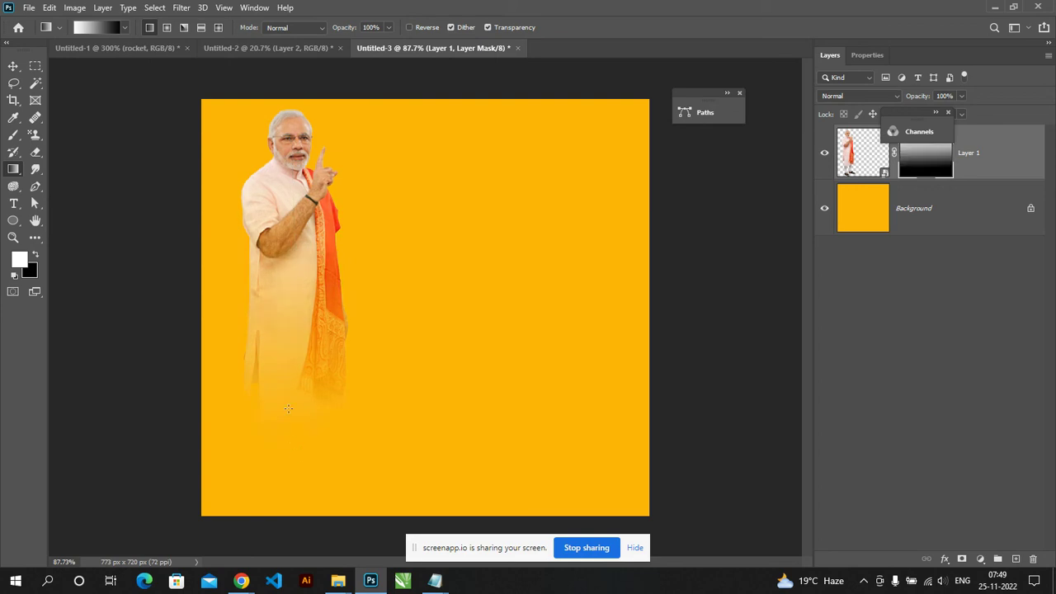
mouse_move(295, 401)
left_mouse_down()
mouse_move(298, 253)
mouse_move(302, 401)
left_mouse_up()
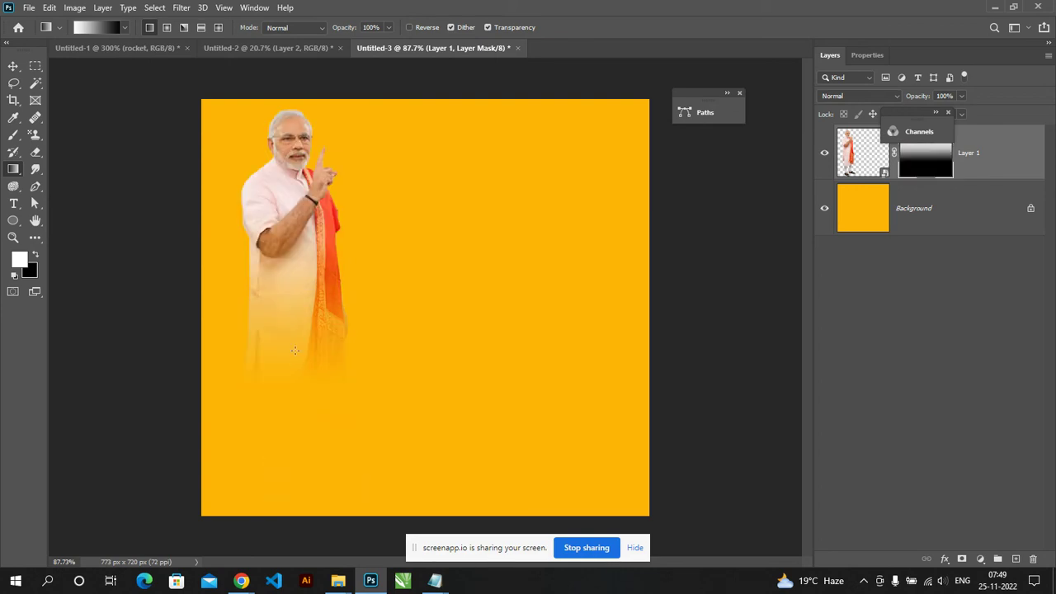
left_click_drag(292, 349, 294, 368)
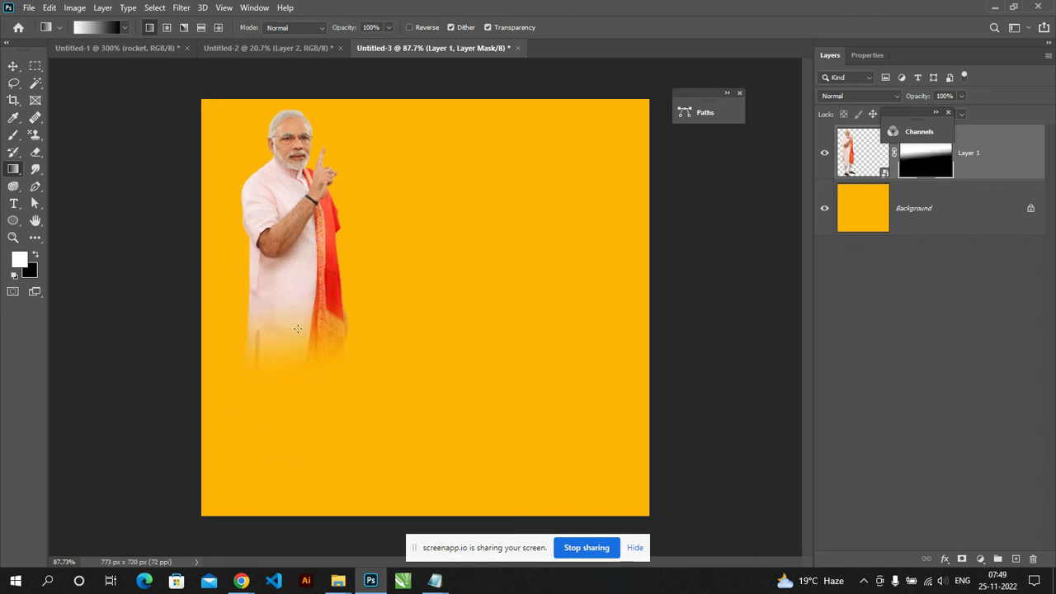
left_click_drag(292, 136, 293, 250)
left_click_drag(287, 329, 286, 331)
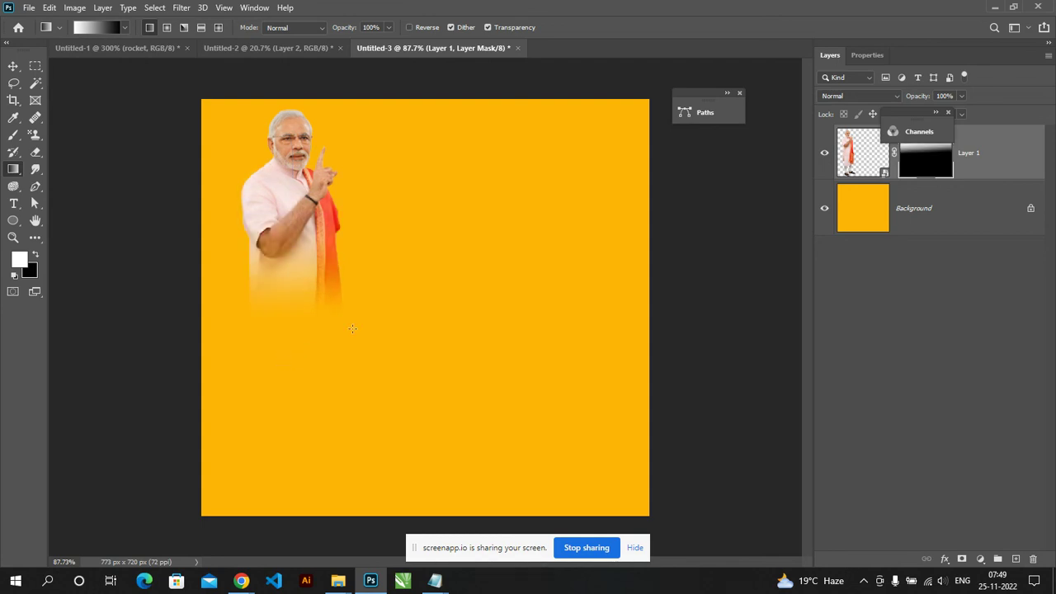
left_click(14, 66)
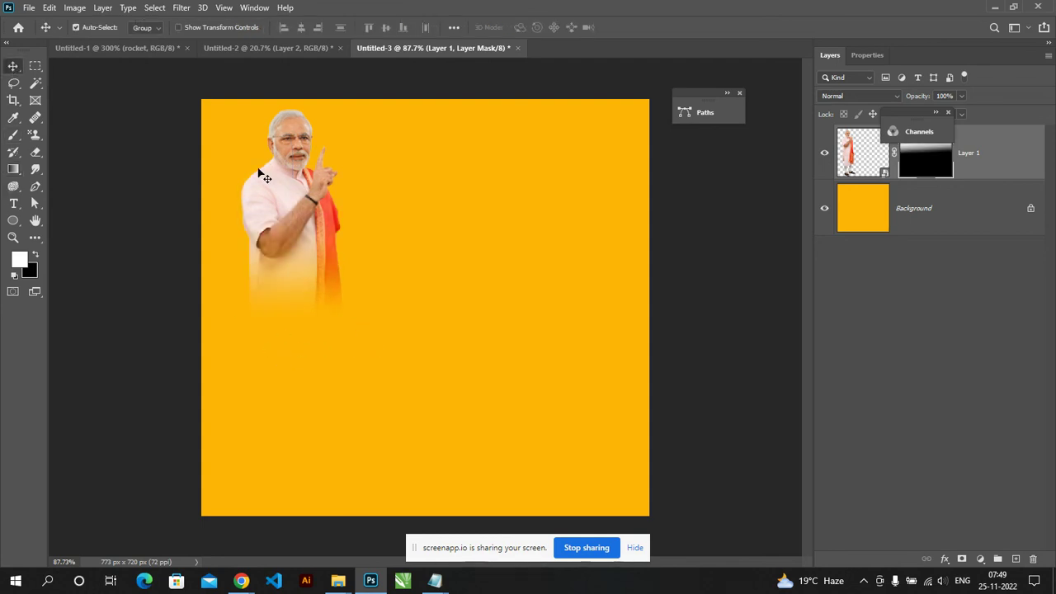
Step: Scale the faded figure to about 132% and set it lower at the banner's left
mouse_move(285, 208)
left_mouse_down()
mouse_move(438, 302)
mouse_move(278, 302)
left_mouse_up()
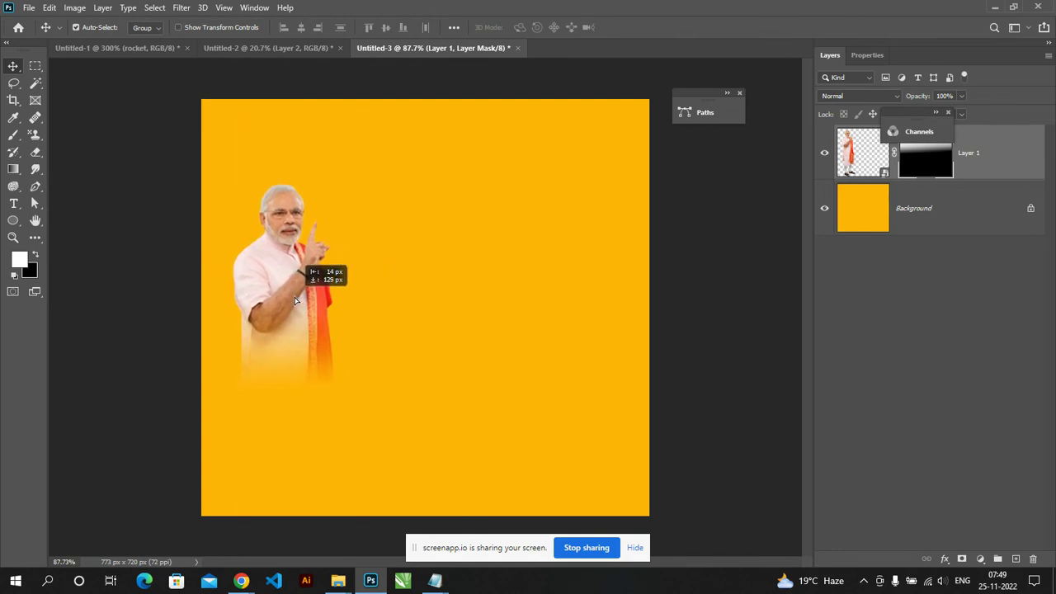
left_click_drag(277, 302, 295, 303)
key("ctrl+t")
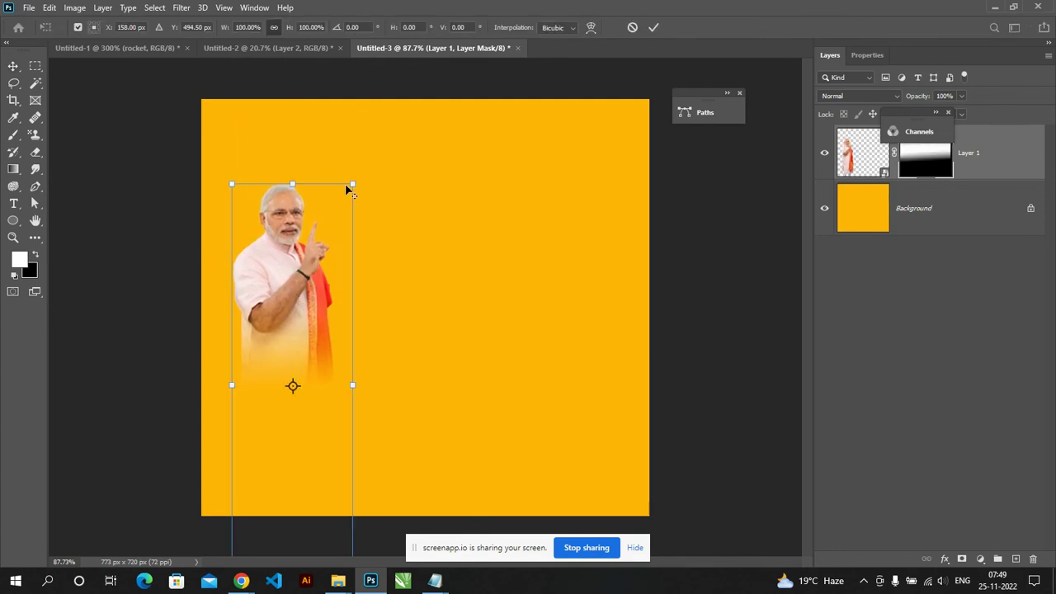
left_click_drag(353, 183, 364, 113)
mouse_move(296, 239)
left_mouse_down()
mouse_move(325, 268)
mouse_move(312, 272)
left_mouse_up()
key("Return")
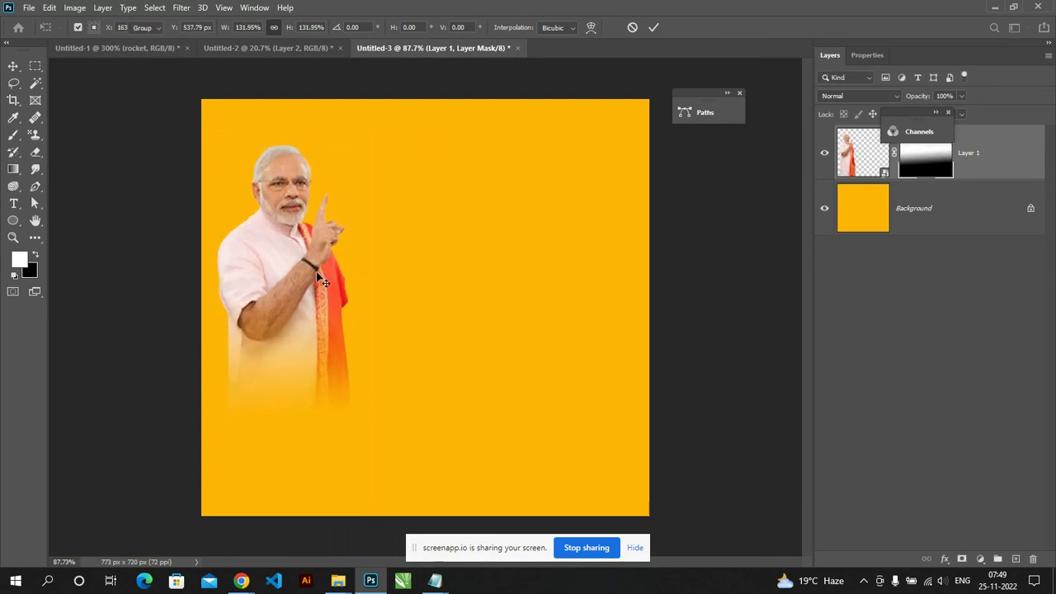
key("alt+Tab")
key("alt+Tab")
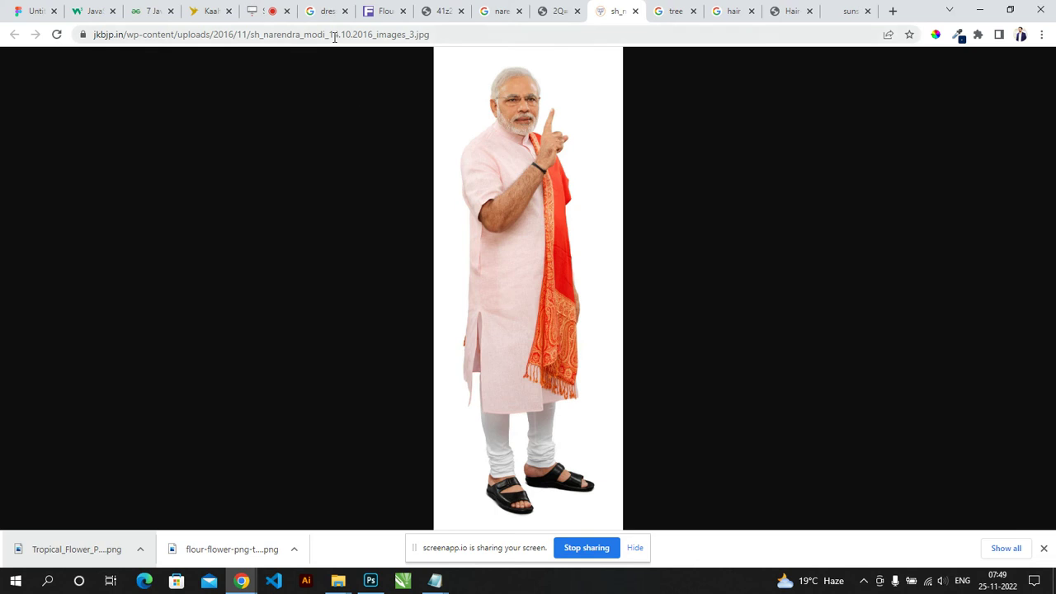
Step: Search Google Images for 'ram mandir'
left_click(335, 37)
type("ram mandir")
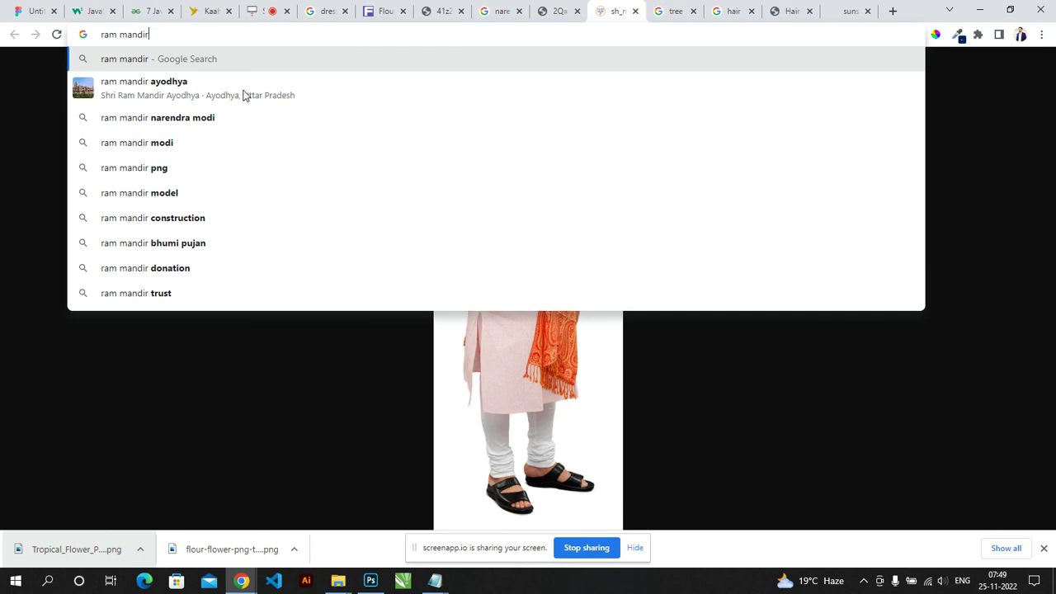
left_click(185, 59)
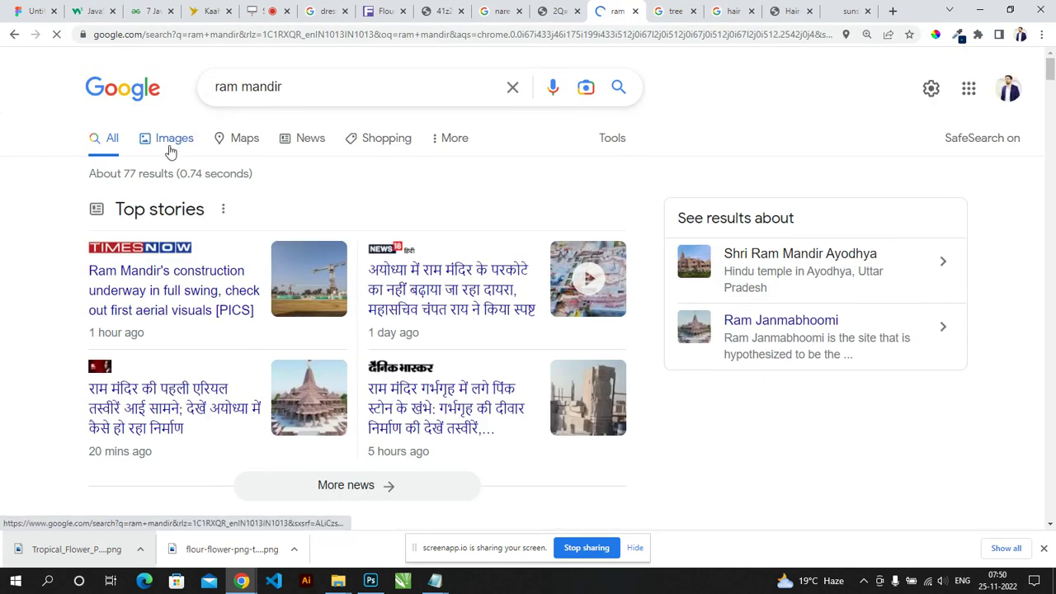
left_click(169, 149)
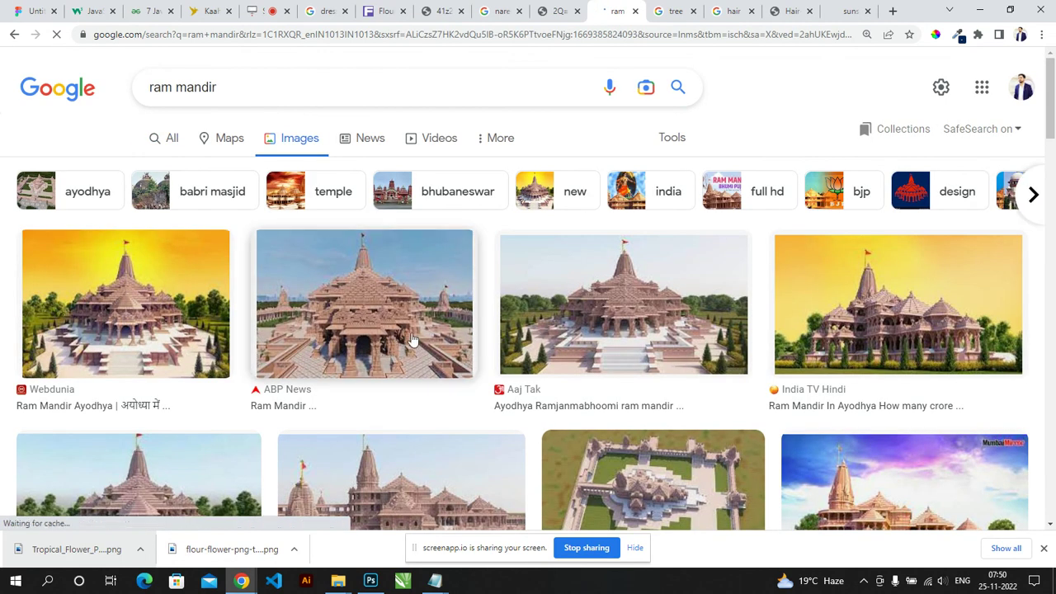
Step: Copy the India TV Hindi temple image and return to the Photoshop banner
left_click(228, 329)
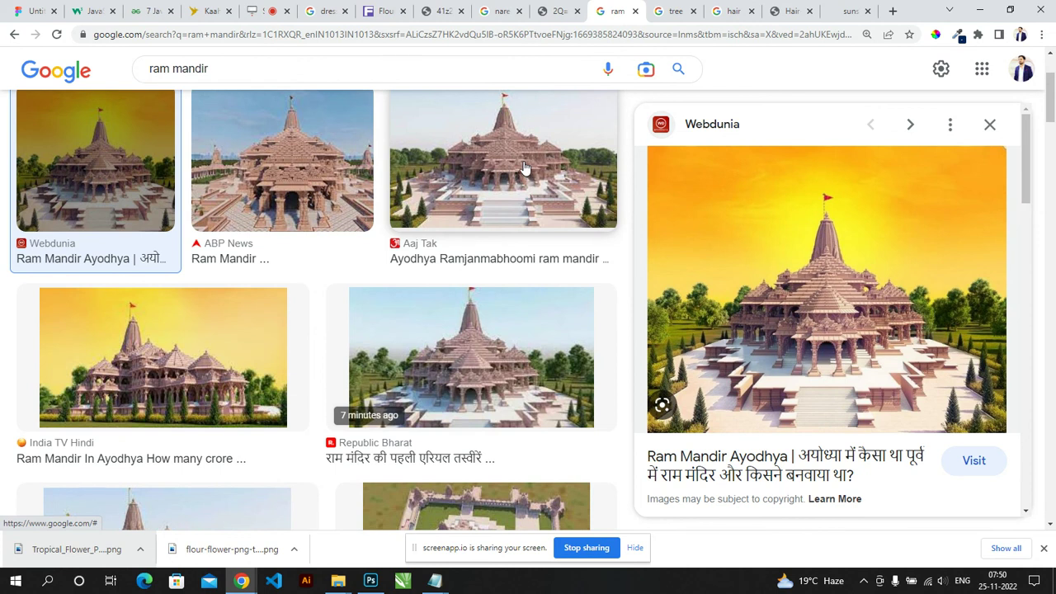
left_click(239, 345)
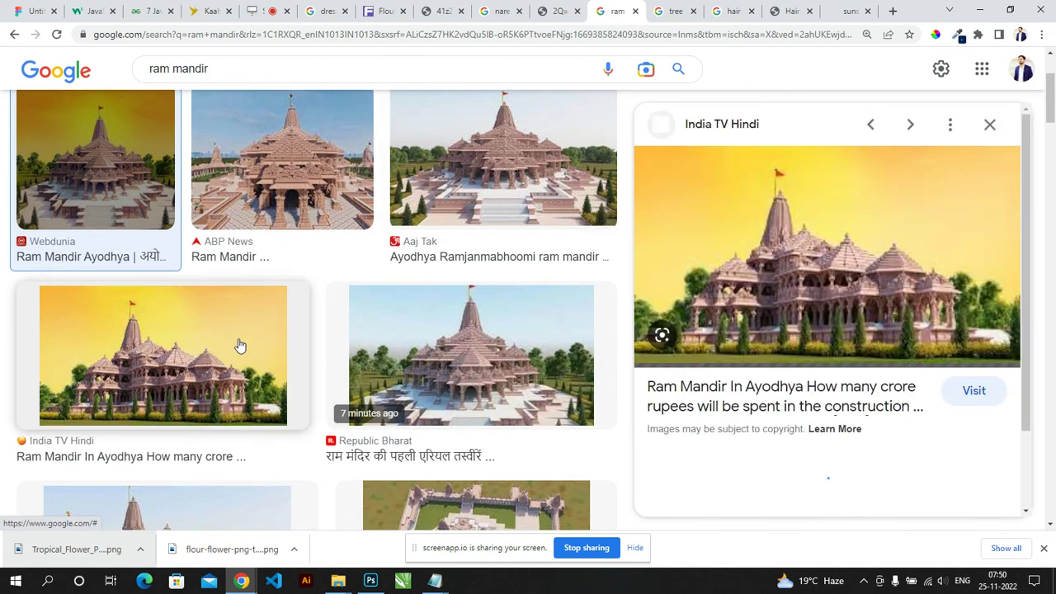
right_click(850, 233)
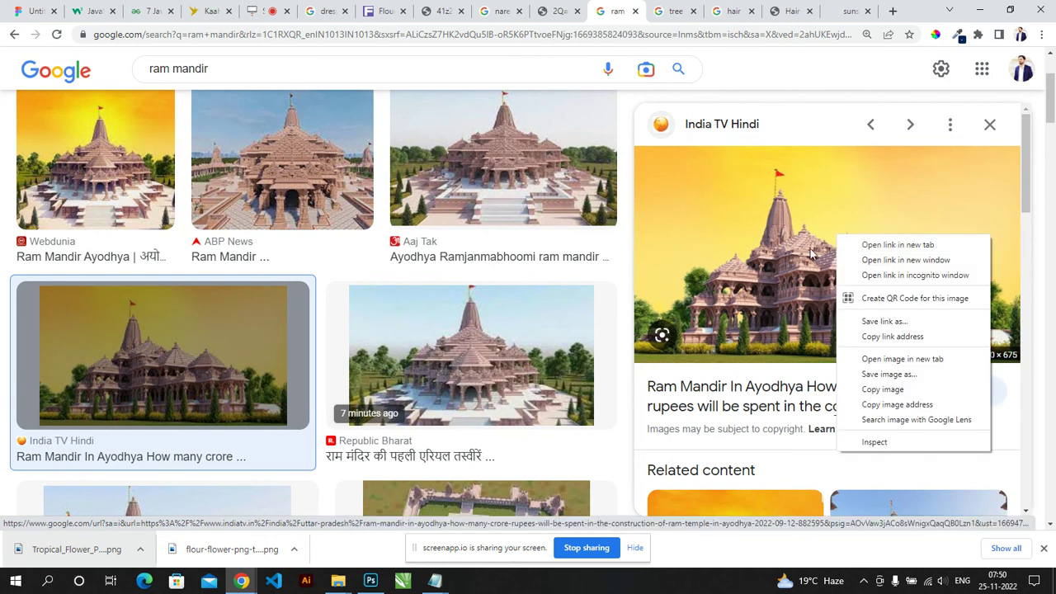
left_click(887, 389)
key("alt+Tab")
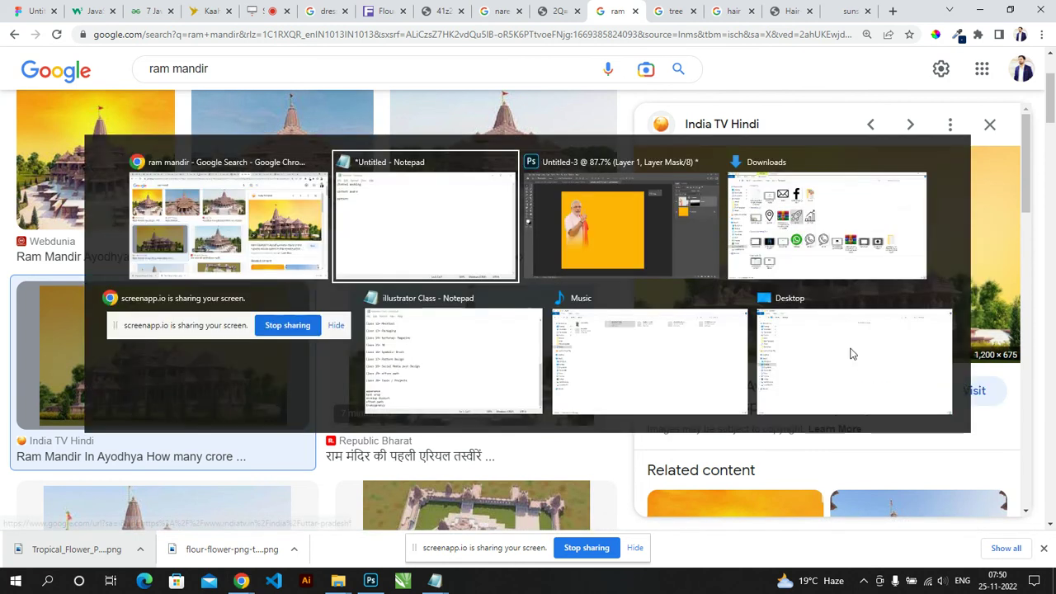
left_click(710, 290)
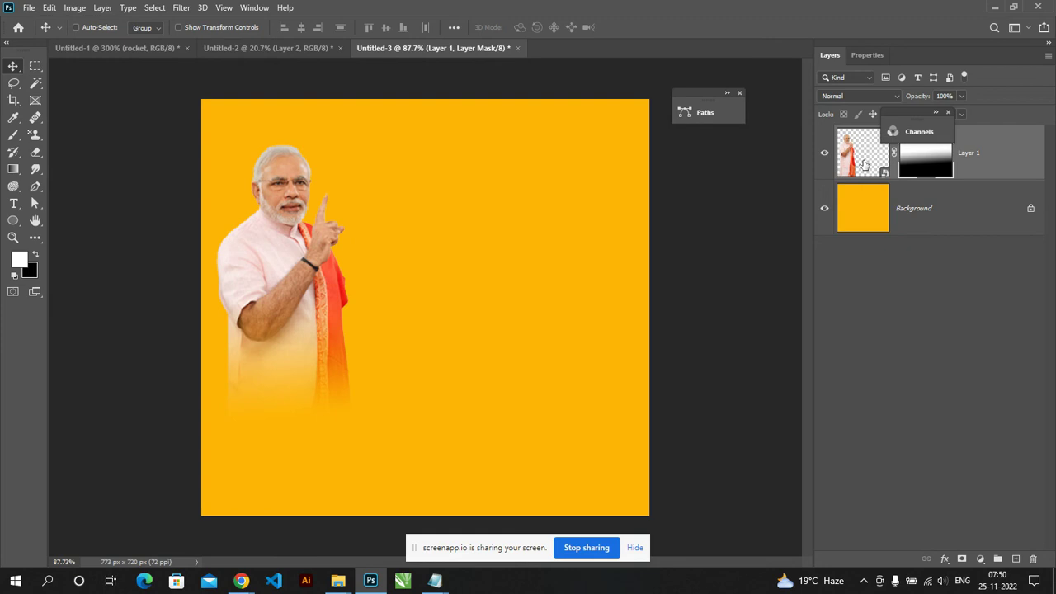
Step: Paste the temple photo onto a new Layer 2 placed below Layer 1
key("ctrl+shift+alt+n")
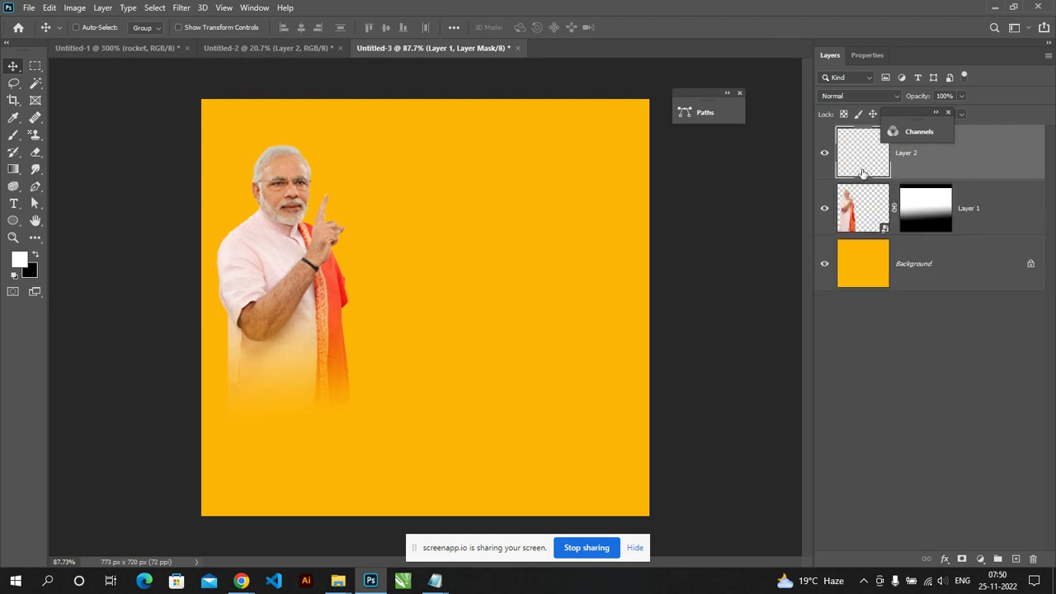
key("ctrl+v")
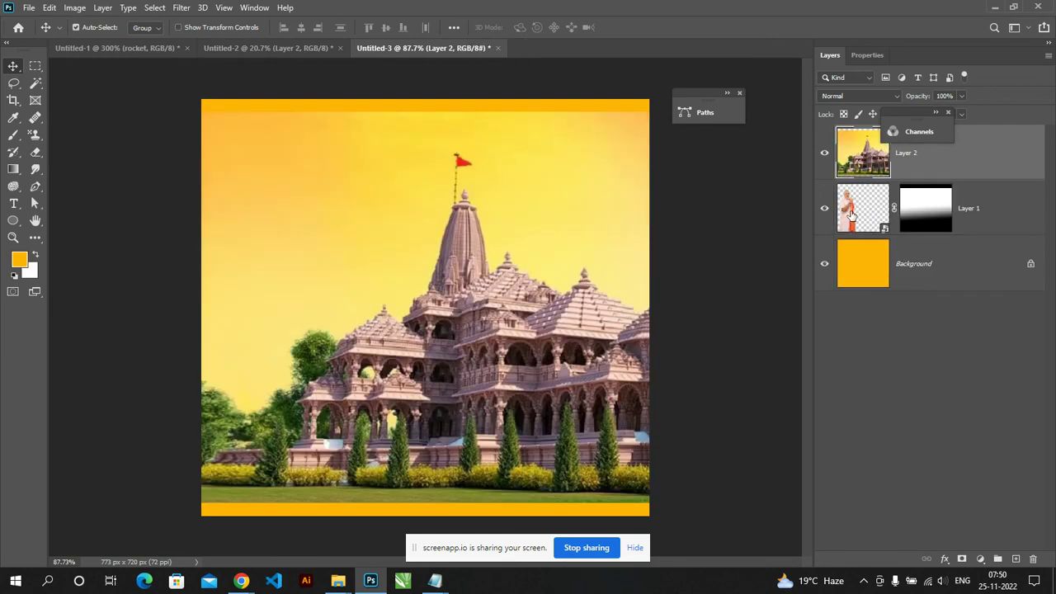
left_click_drag(981, 182, 996, 254)
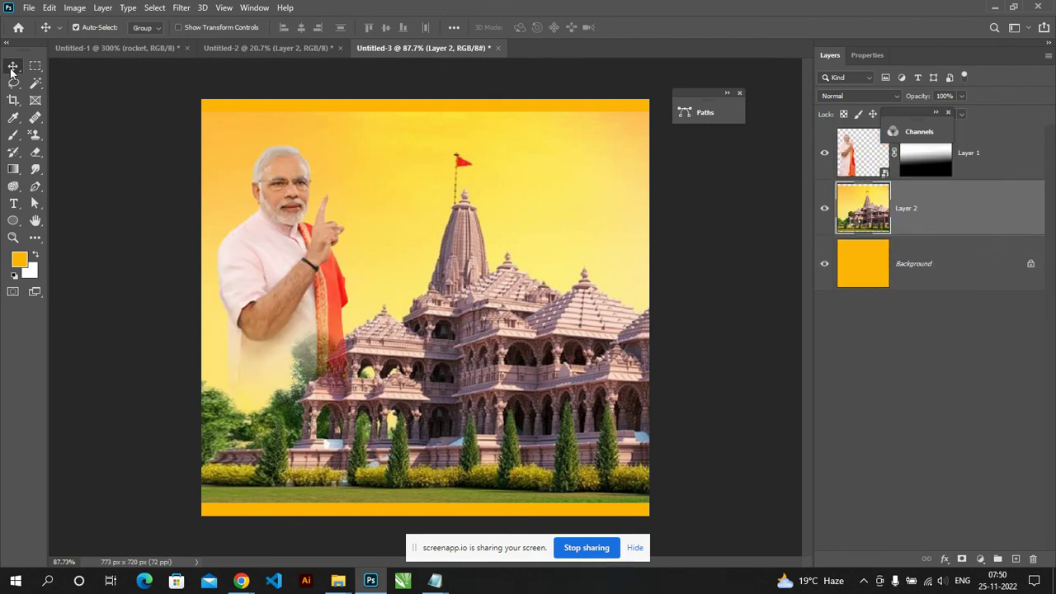
Step: Shift the temple photo left and scale it to 109.79%
mouse_move(434, 369)
left_mouse_down()
mouse_move(396, 370)
mouse_move(405, 361)
left_mouse_up()
key("ctrl+t")
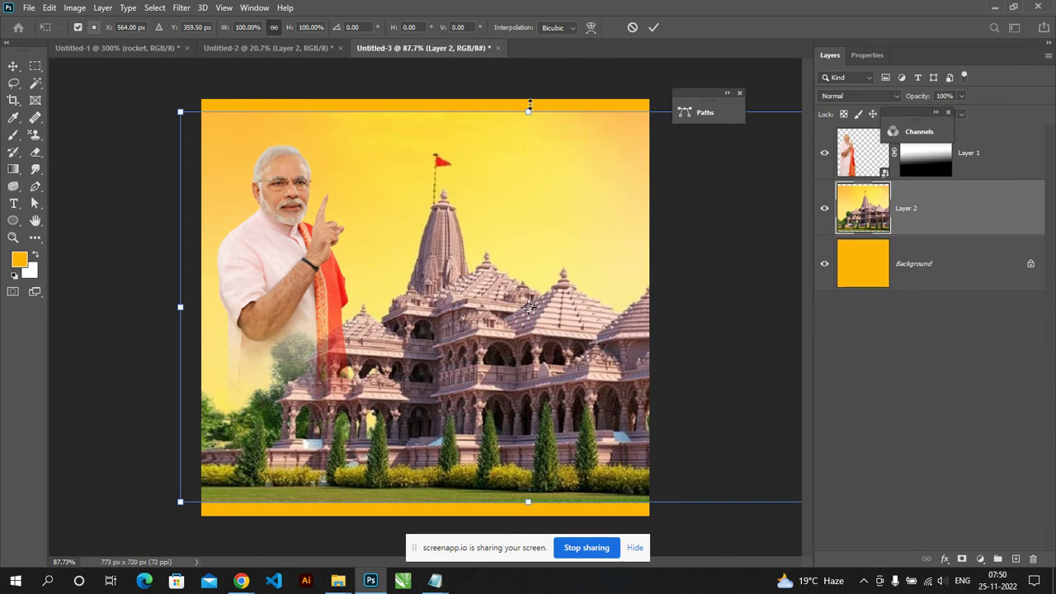
left_click_drag(529, 109, 528, 92)
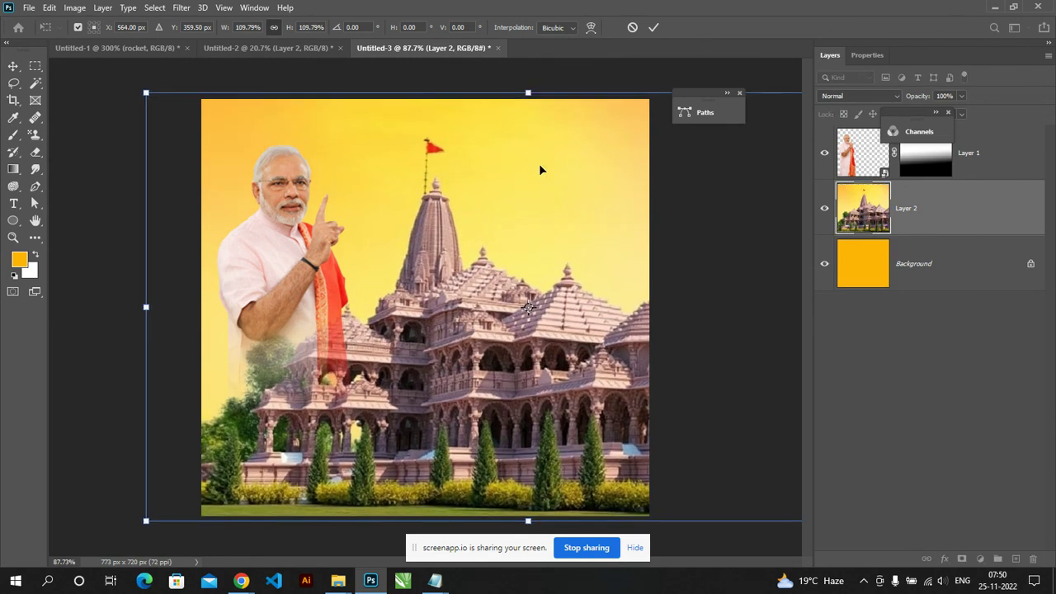
key("Return")
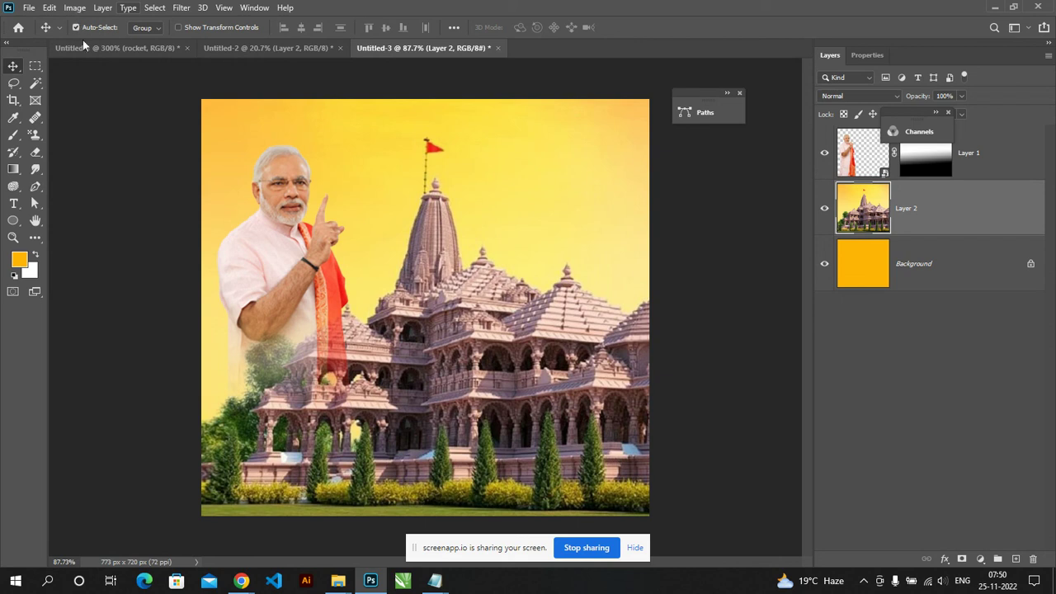
left_click(75, 8)
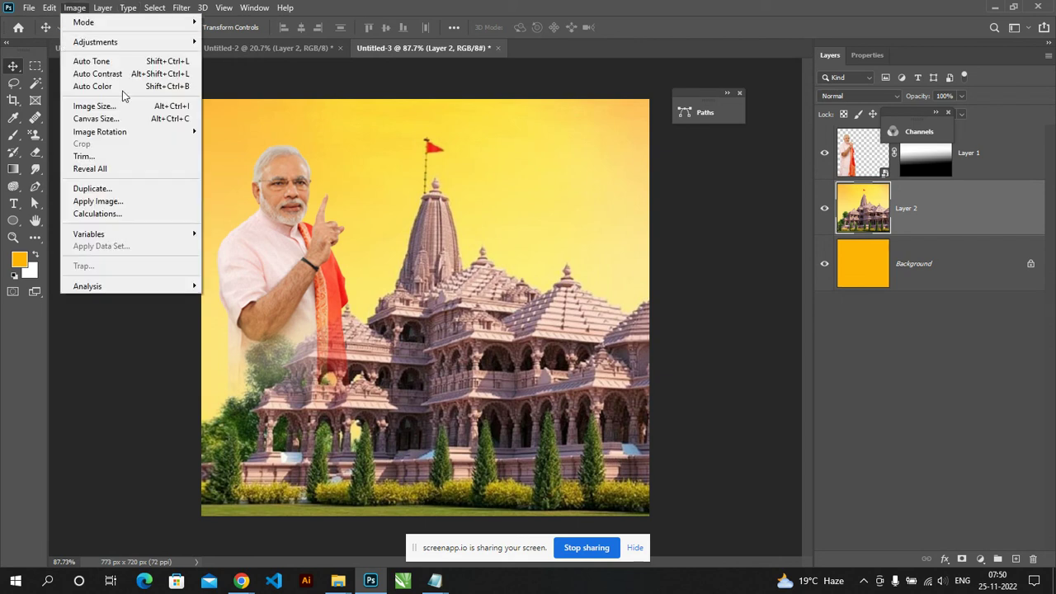
Step: Reveal All to widen the canvas, move the figure left, and add a layer mask to Layer 2
left_click(101, 170)
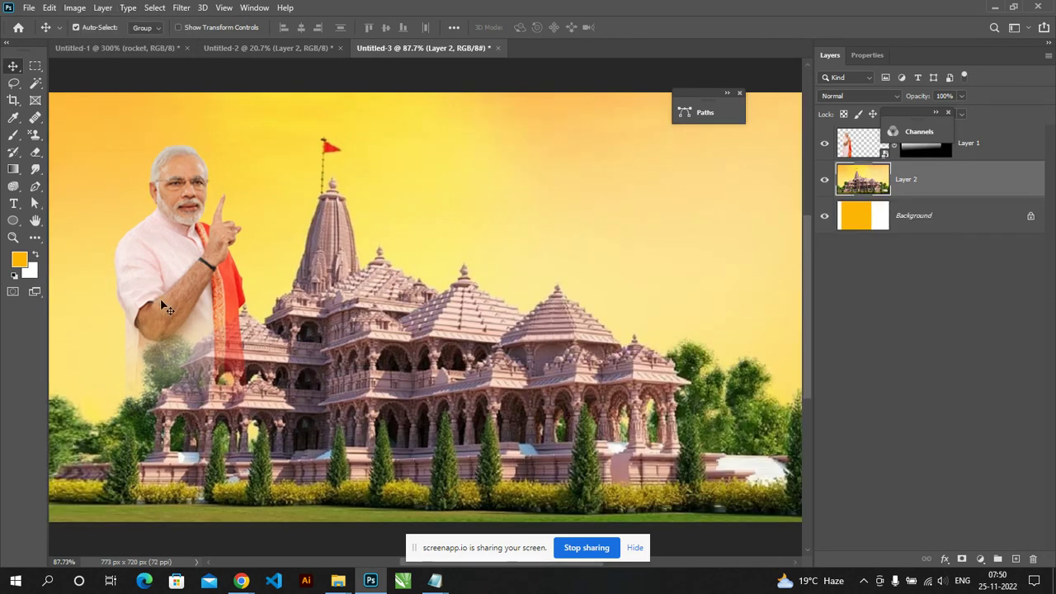
scroll(441, 338, "down", 2)
scroll(441, 339, "down", 1)
scroll(441, 338, "up", 2)
mouse_move(245, 301)
left_mouse_down()
mouse_move(187, 310)
mouse_move(196, 291)
mouse_move(179, 308)
mouse_move(217, 300)
left_mouse_up()
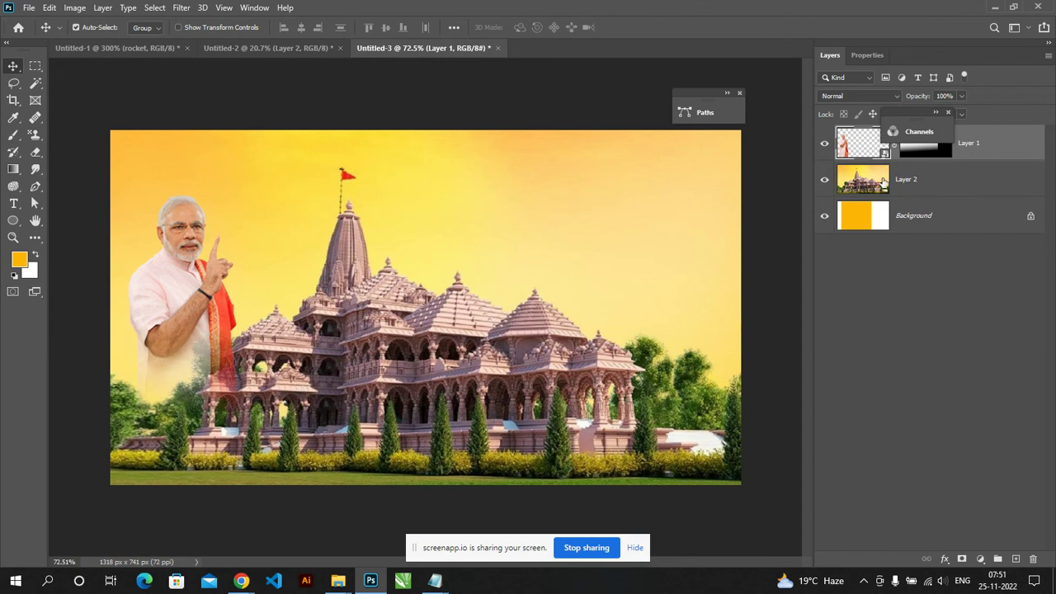
left_click(334, 299)
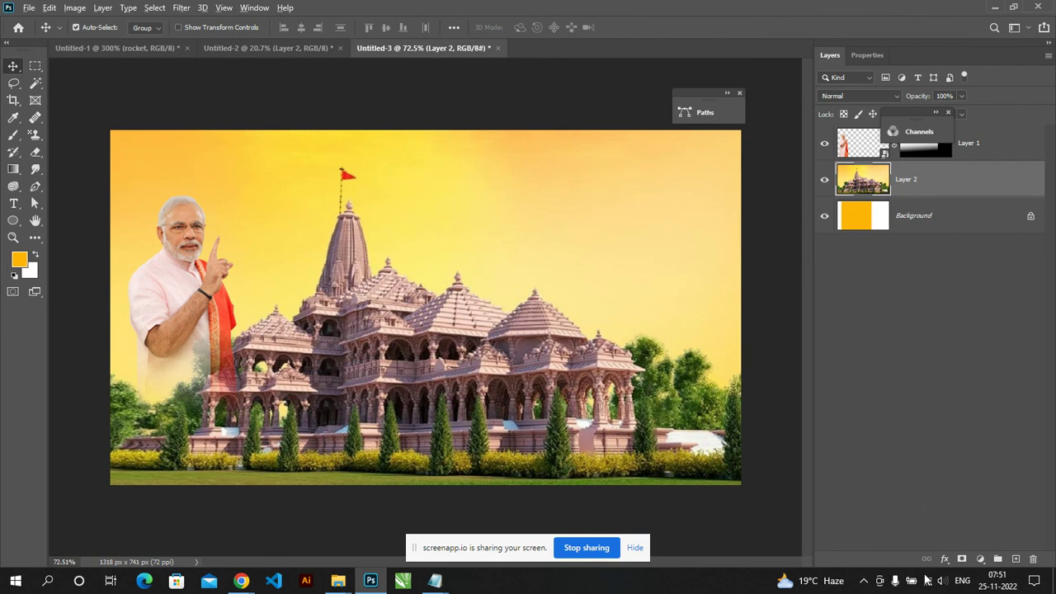
left_click(962, 559)
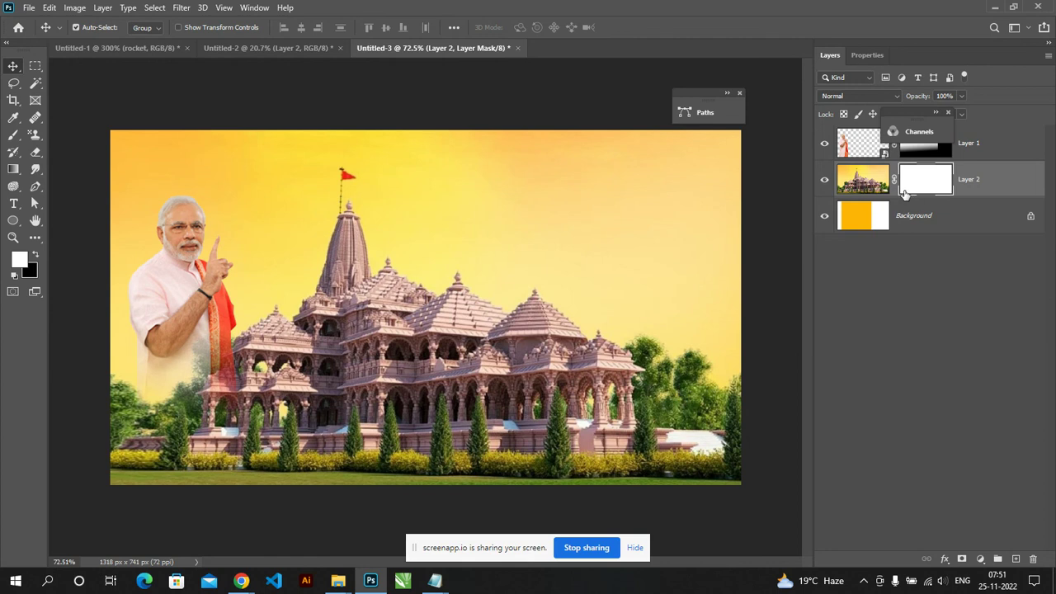
Step: Draw a horizontal gradient on the temple mask and fill the Background with solid orange
key("g")
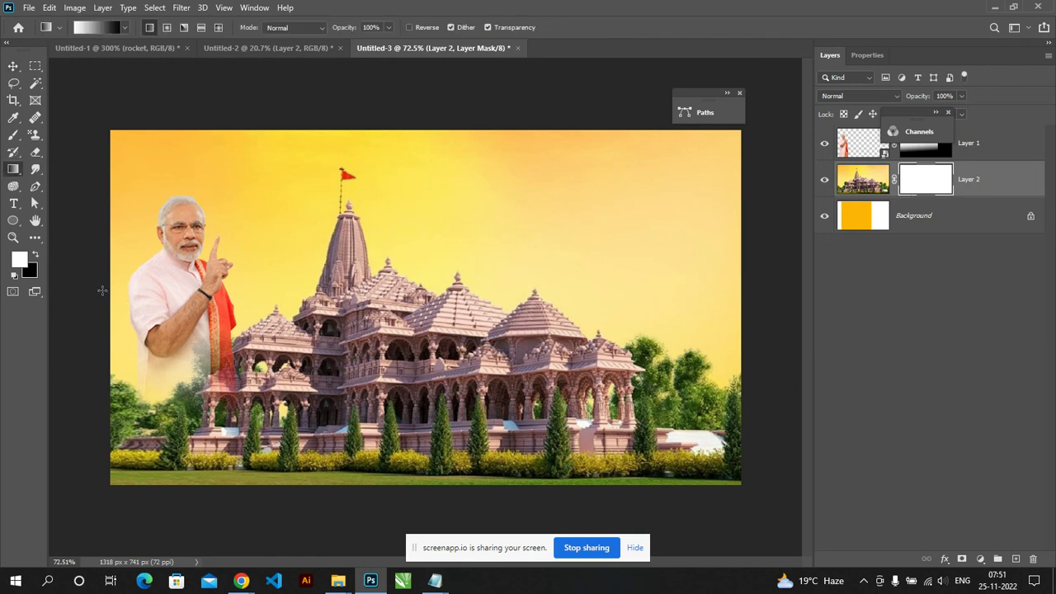
left_click_drag(103, 290, 417, 291)
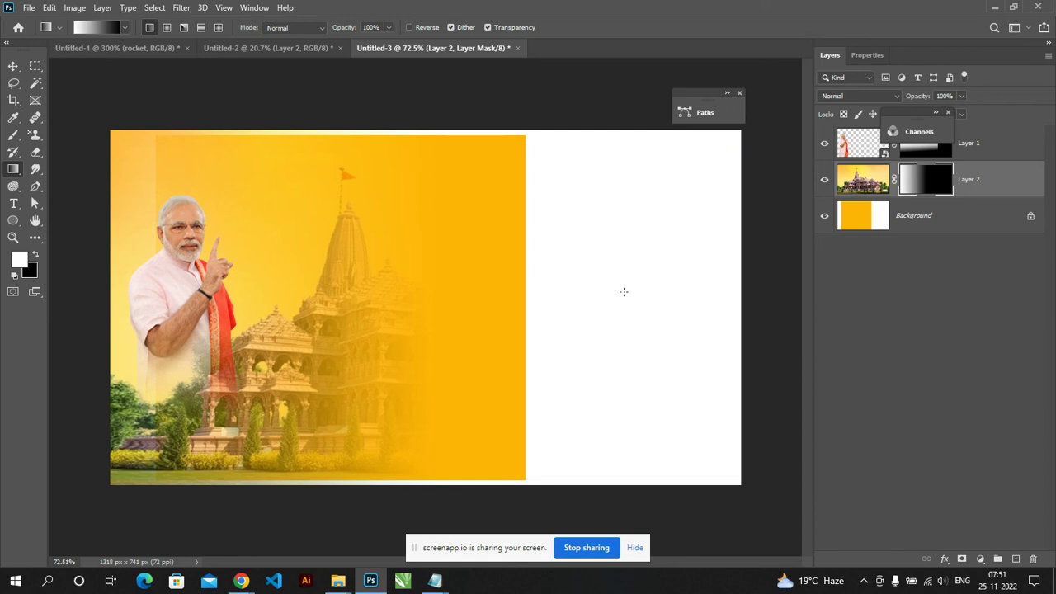
left_click(824, 216)
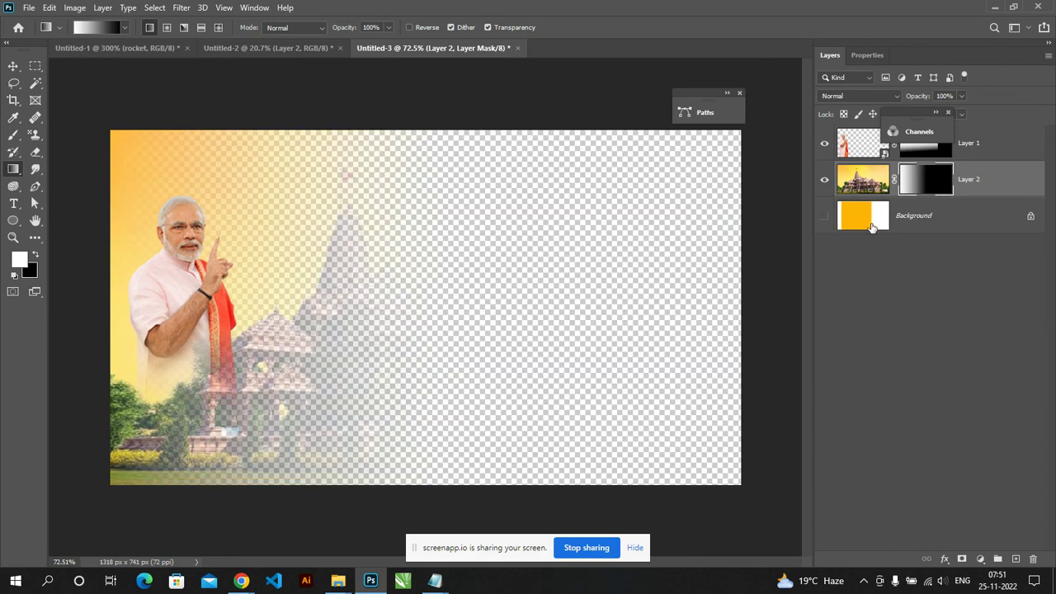
left_click(903, 227)
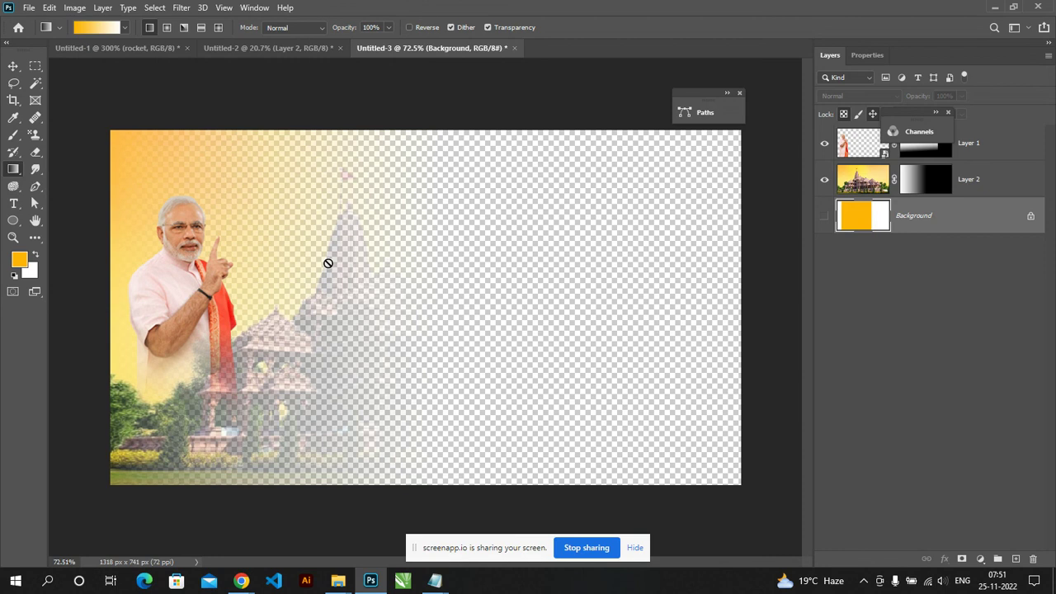
key("alt+BackSpace")
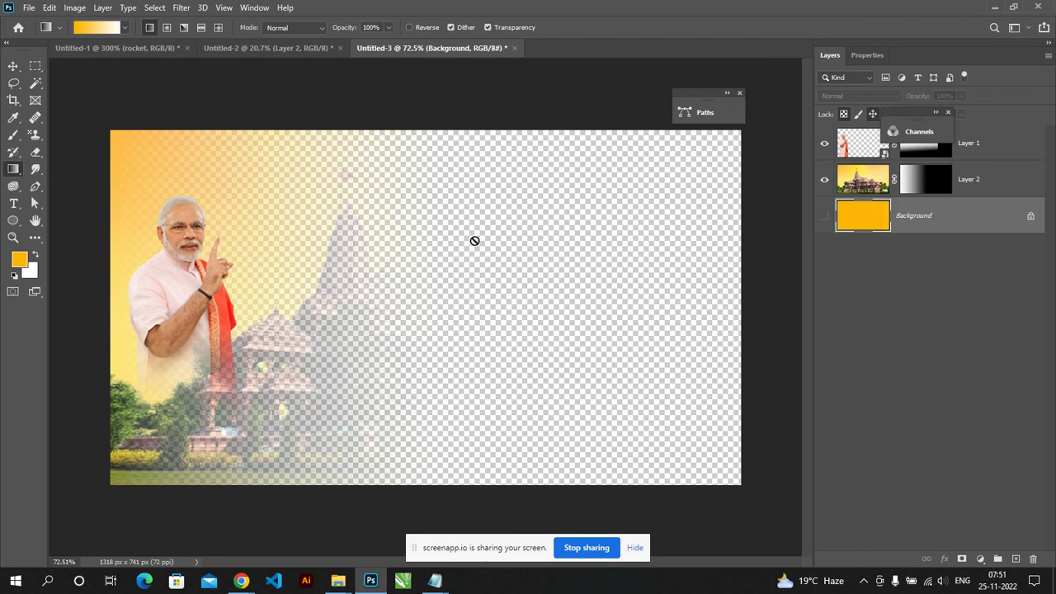
left_click(825, 218)
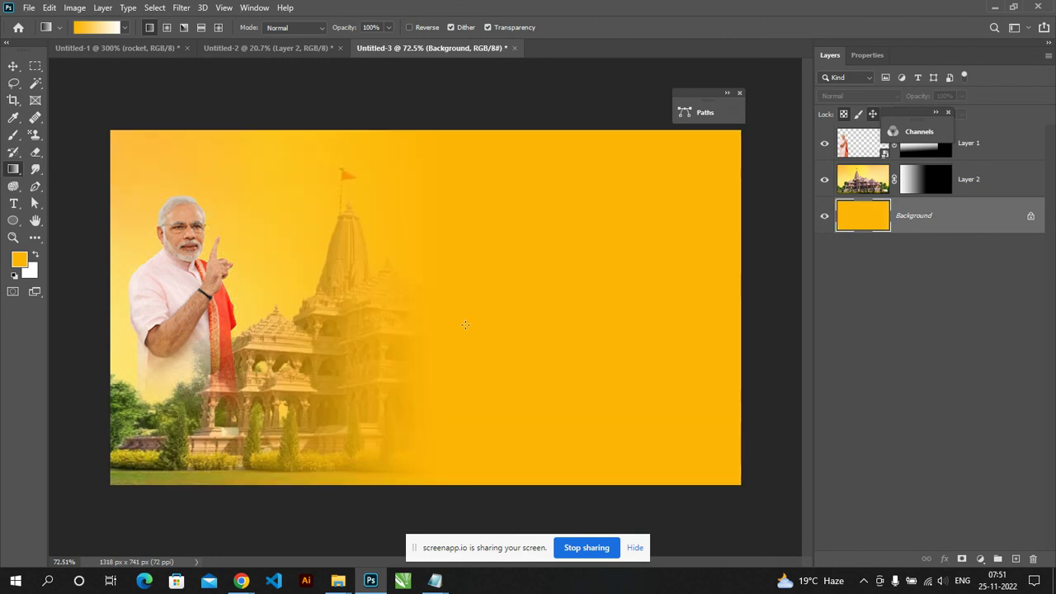
Step: Invert the temple layer's mask, toggling the inversion to compare results
left_click(919, 180)
key("ctrl+i")
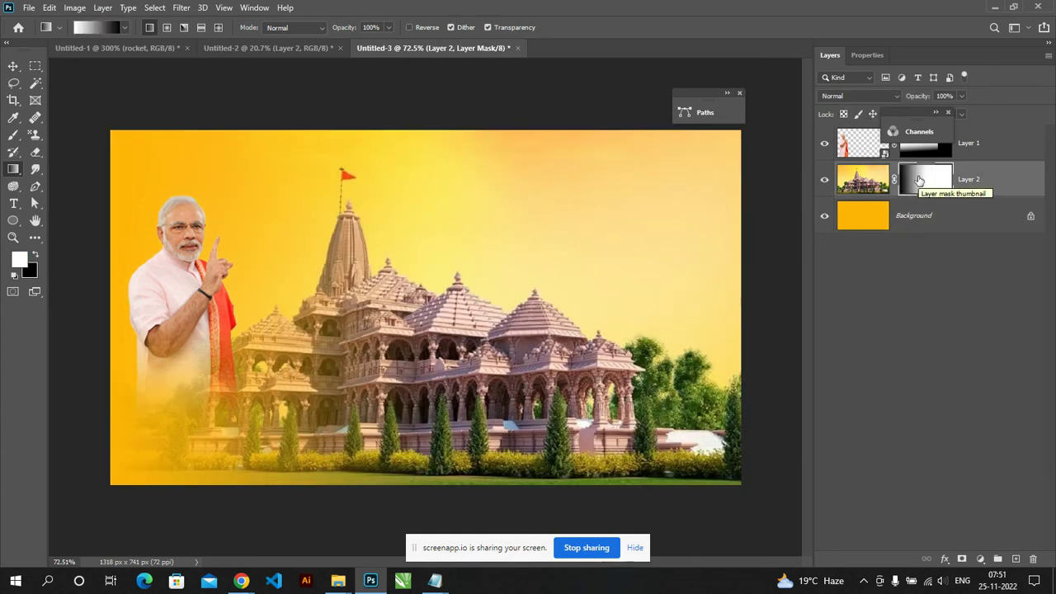
key("ctrl+i")
key("ctrl+i")
key("ctrl+i")
key("ctrl+i")
key("ctrl+i")
key("ctrl+i")
Step: Try several gradient directions on the temple mask, including bottom and diagonal fades
left_click_drag(589, 240, 423, 323)
key("ctrl+i")
mouse_move(589, 239)
left_mouse_down()
mouse_move(422, 323)
mouse_move(128, 432)
left_mouse_up()
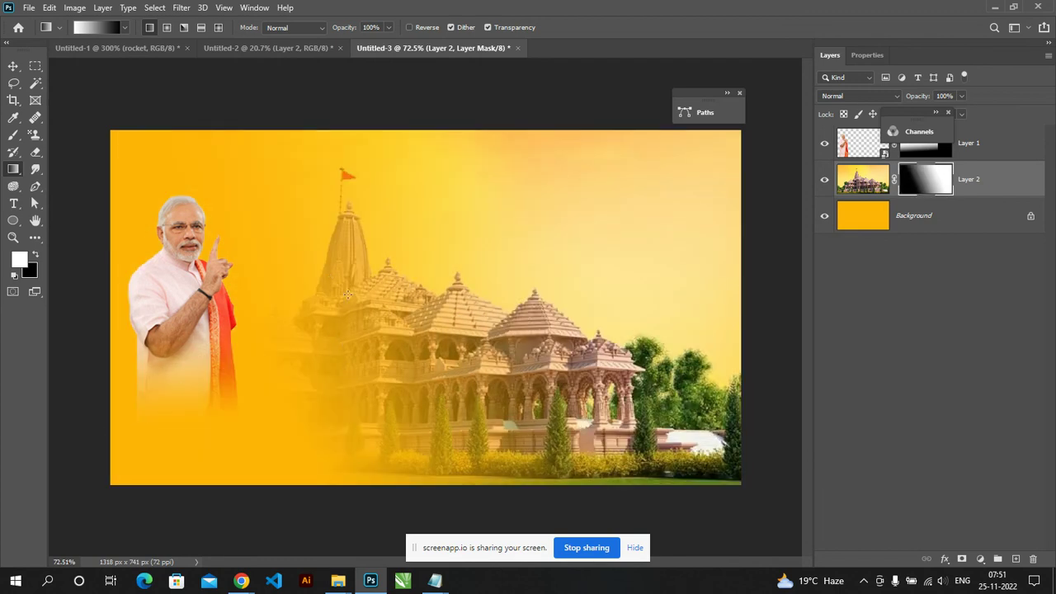
left_click_drag(345, 289, 355, 355)
left_click_drag(374, 224, 384, 416)
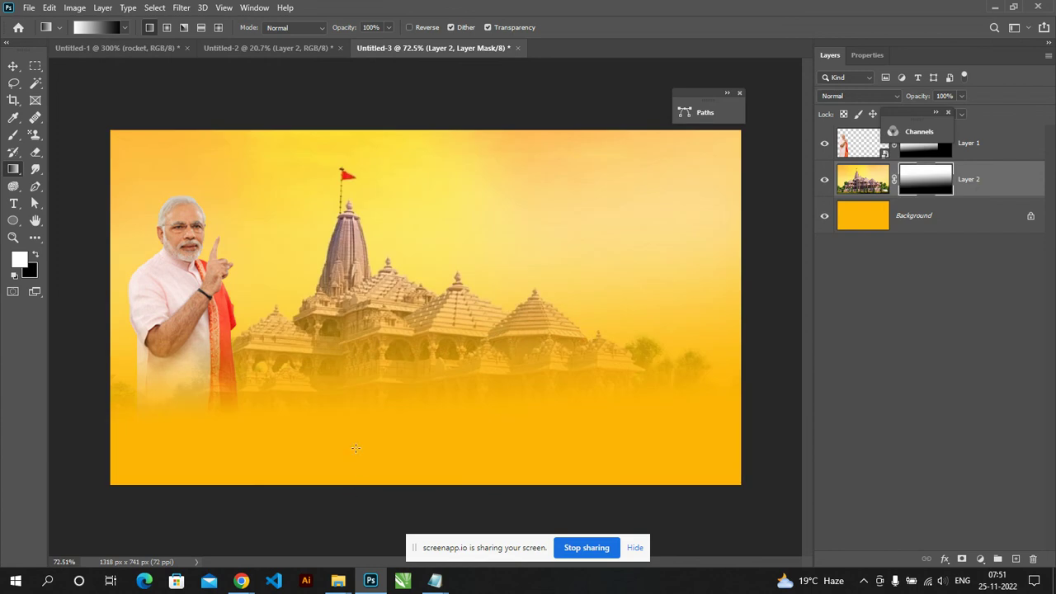
left_click_drag(349, 458, 350, 266)
mouse_move(514, 171)
left_mouse_down()
mouse_move(324, 366)
mouse_move(363, 396)
mouse_move(288, 410)
left_mouse_up()
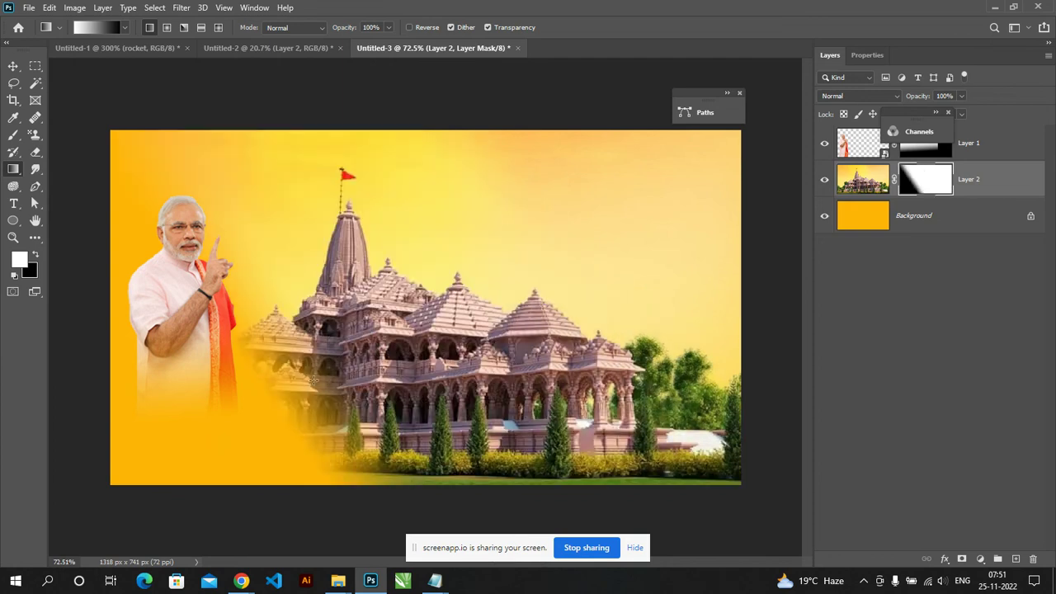
Step: Settle the temple mask on a fade showing the temple at left, blending into orange rightward
mouse_move(318, 360)
left_mouse_down()
mouse_move(328, 446)
mouse_move(191, 451)
left_mouse_up()
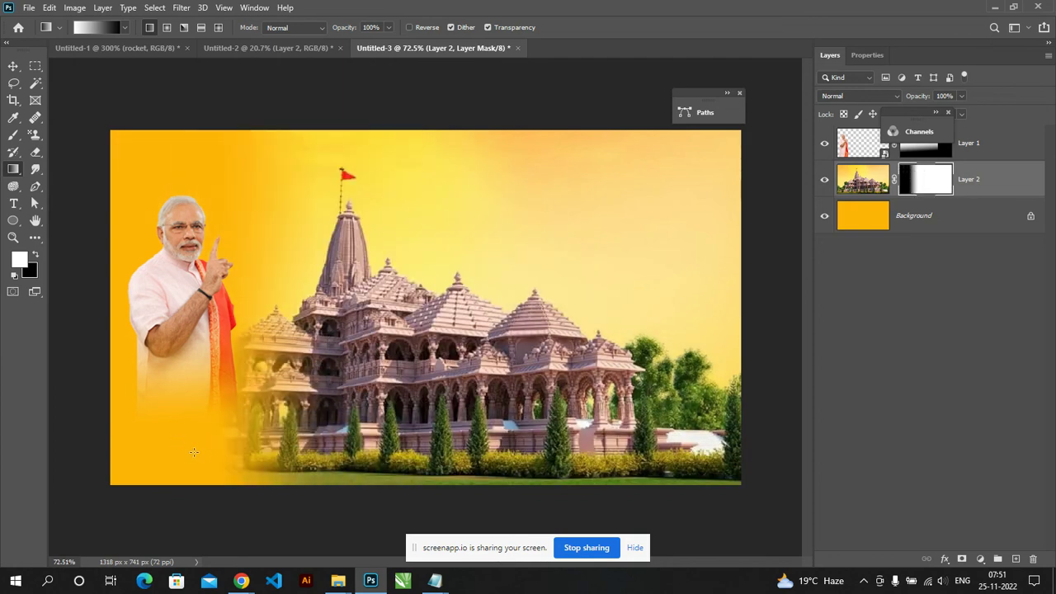
left_click_drag(355, 467, 500, 467)
mouse_move(503, 343)
left_mouse_down()
mouse_move(505, 448)
mouse_move(503, 363)
left_mouse_up()
left_click_drag(330, 248, 462, 396)
left_click_drag(396, 219, 491, 220)
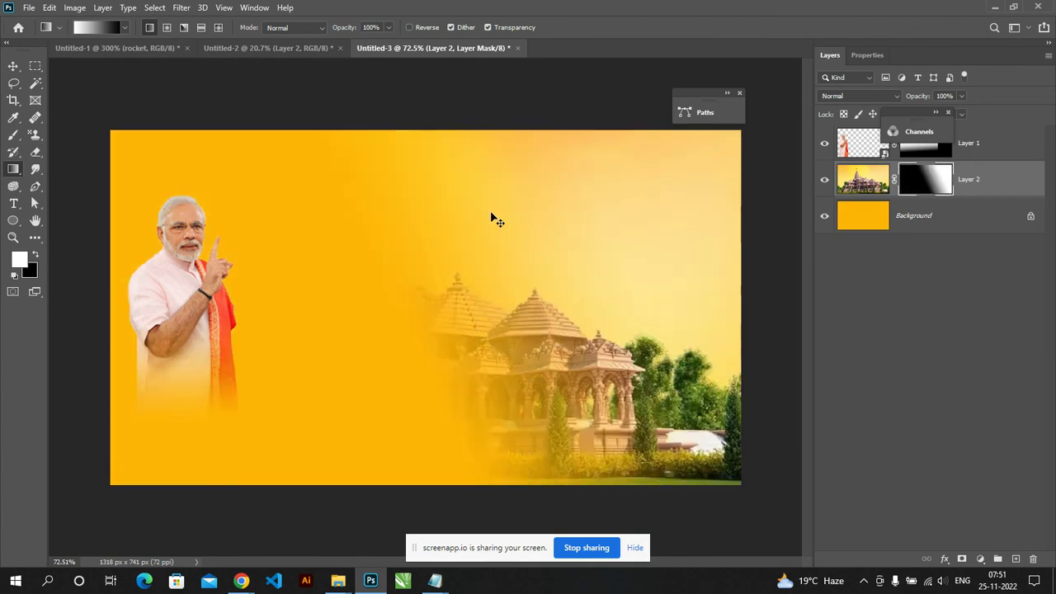
left_click_drag(438, 455, 392, 455)
key("ctrl+z")
key("ctrl+z")
key("ctrl+z")
key("ctrl+z")
key("ctrl+z")
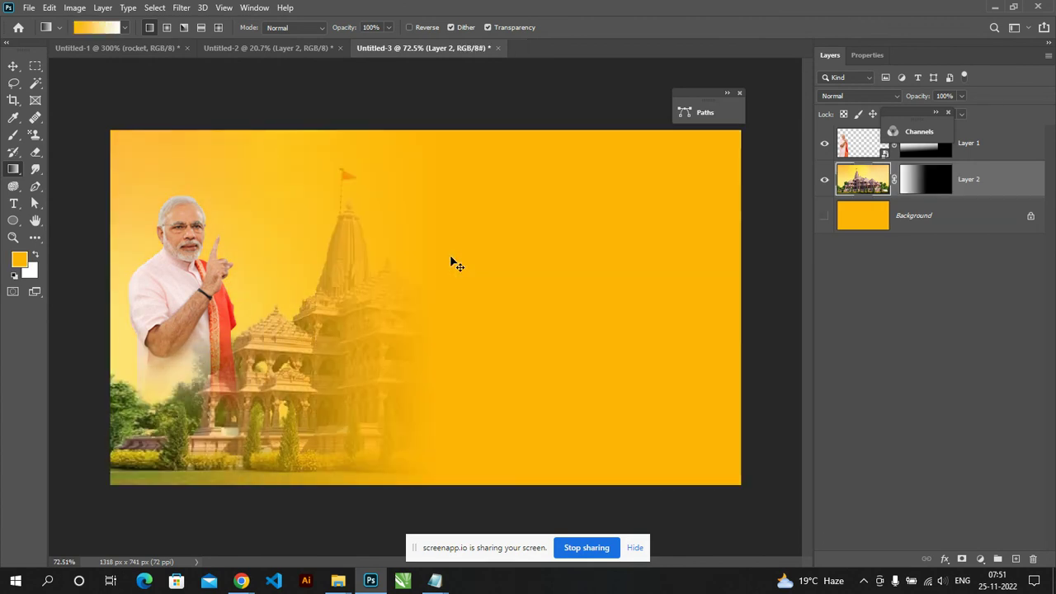